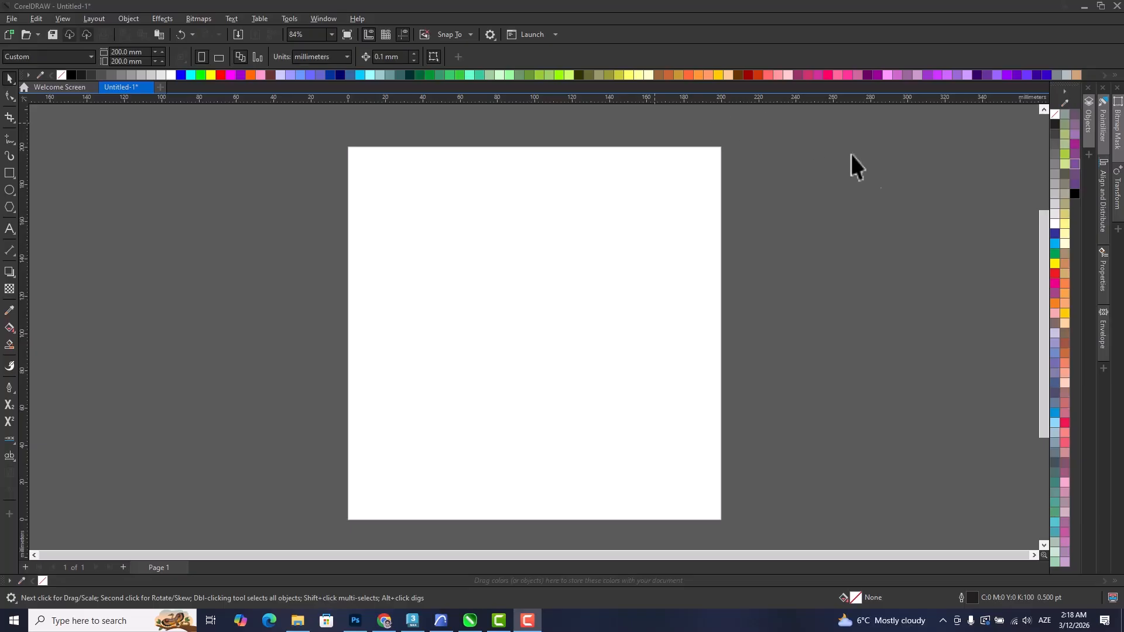
Create a rectangle matching the 200 × 200 mm page and undo the trial move of it.
{"action": "mouse_move", "coordinate": [577, 341]}
{"action": "left_mouse_down"}
{"action": "mouse_move", "coordinate": [542, 341]}
{"action": "mouse_move", "coordinate": [566, 340]}
{"action": "left_mouse_up"}
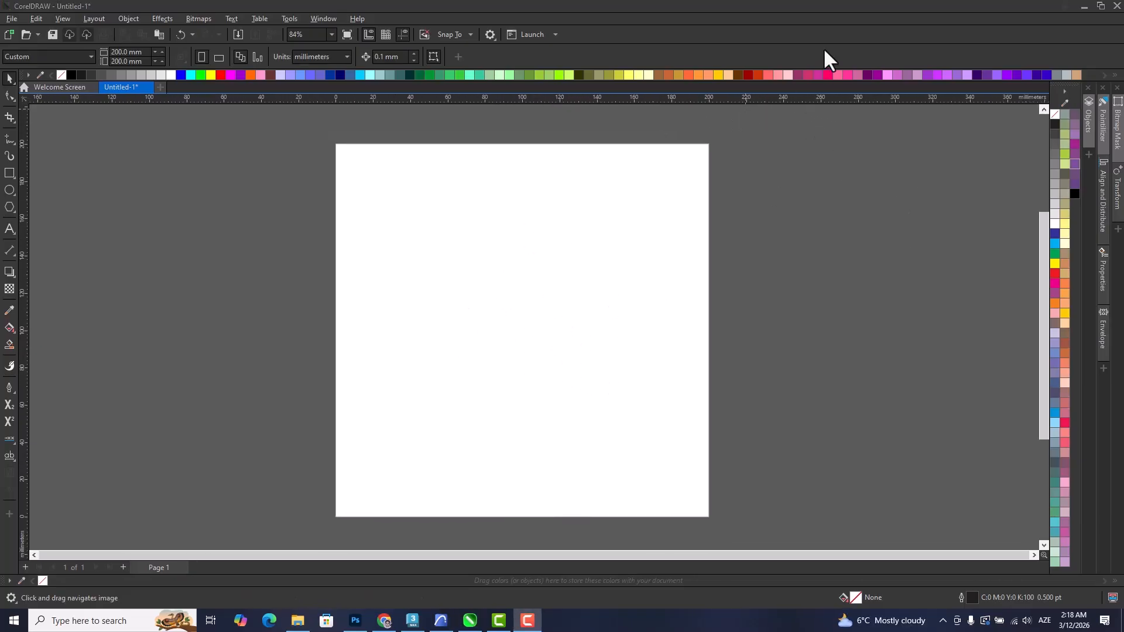
{"action": "left_click", "coordinate": [459, 356]}
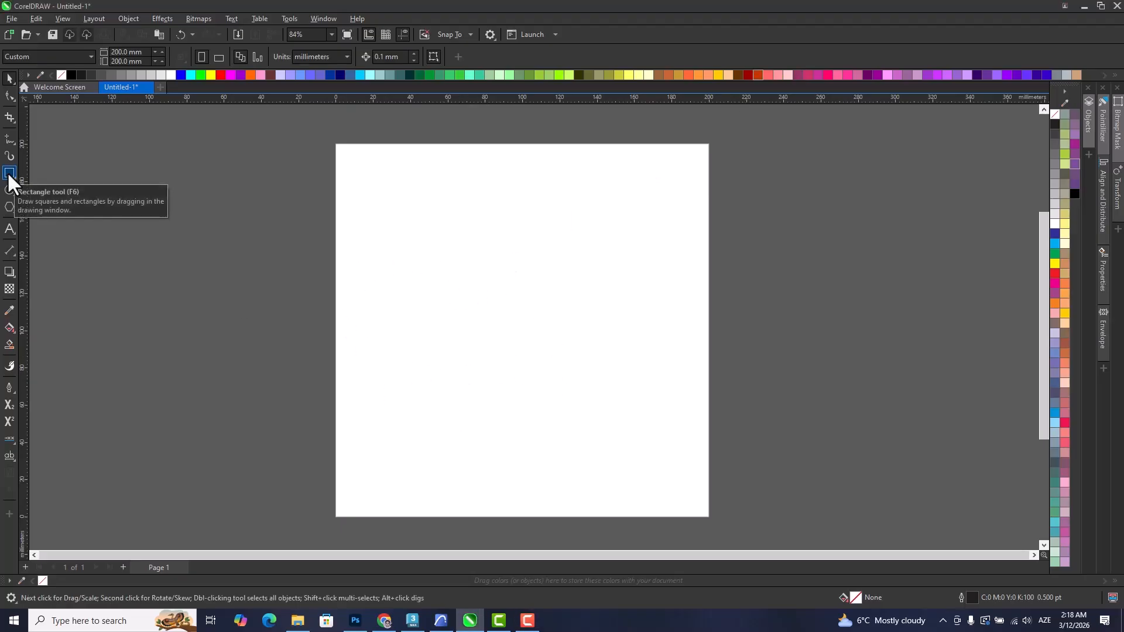
{"action": "double_click", "coordinate": [7, 171]}
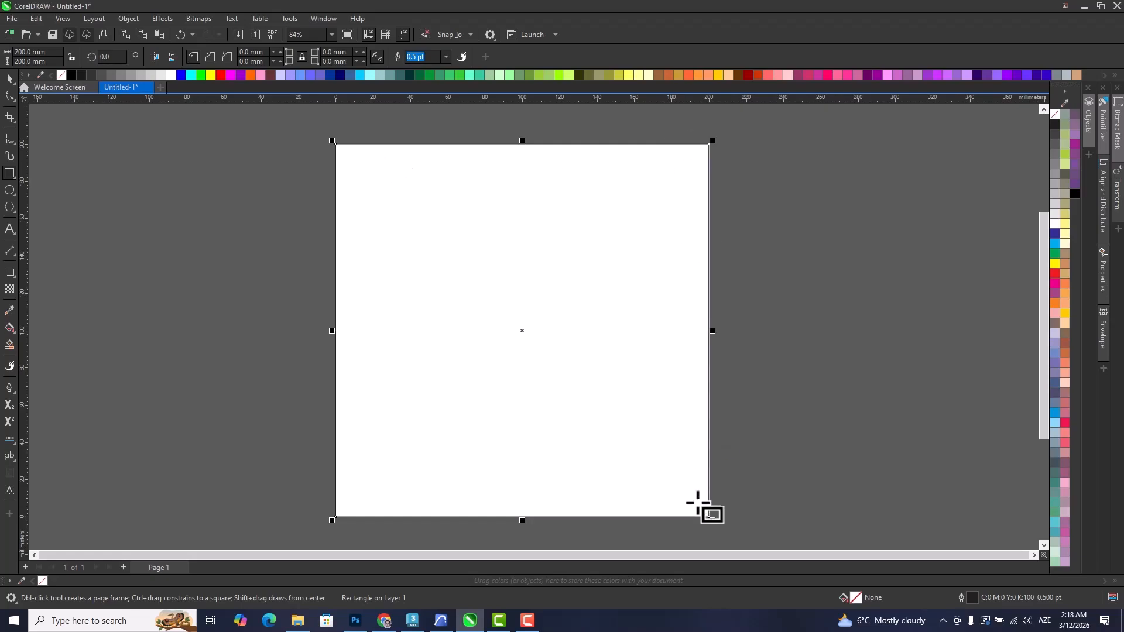
{"action": "key", "text": "space"}
{"action": "left_click_drag", "start_coordinate": [402, 240], "coordinate": [314, 297]}
{"action": "key", "text": "ctrl+z"}
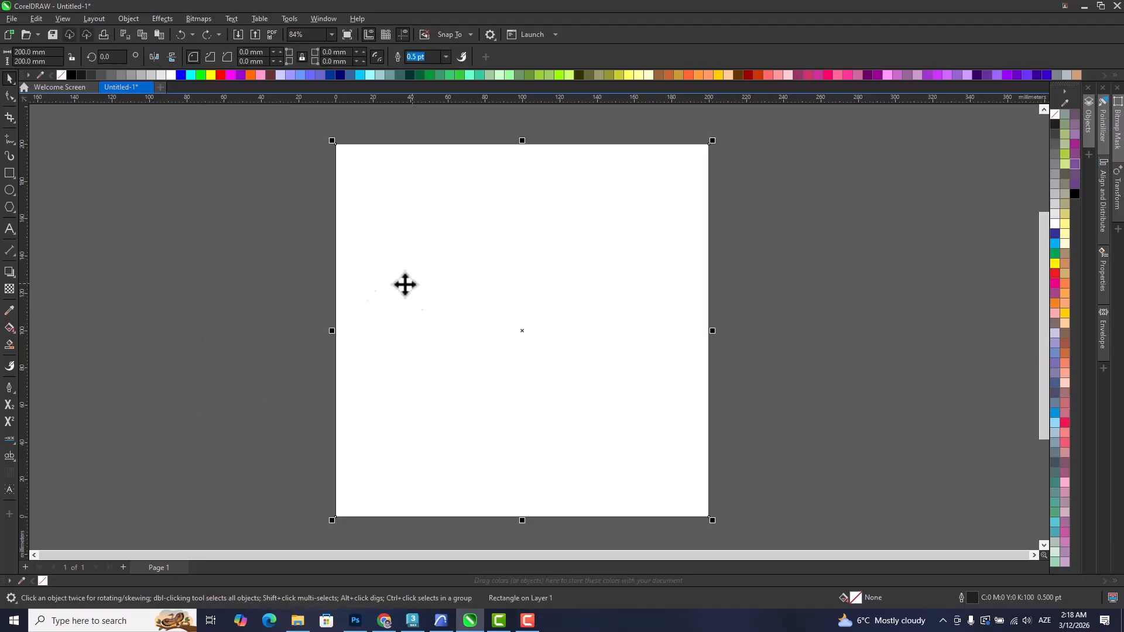
Draw a thin horizontal rectangle about 176 × 11 mm across the upper part of the page.
{"action": "left_click", "coordinate": [54, 212]}
{"action": "left_click", "coordinate": [13, 173]}
{"action": "left_click_drag", "start_coordinate": [303, 253], "coordinate": [634, 275]}
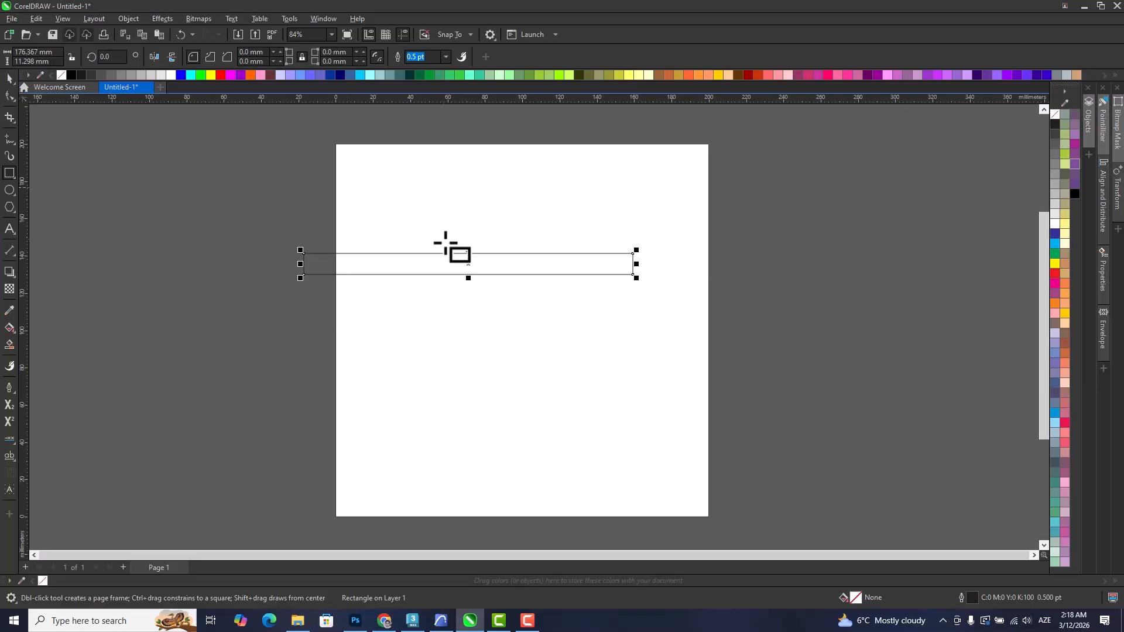
Duplicate the thin rectangle directly below itself and repeat the duplication to stack three equal stripes.
{"action": "scroll", "coordinate": [476, 253], "scroll_direction": "up", "scroll_amount": 1}
{"action": "left_click", "coordinate": [10, 77]}
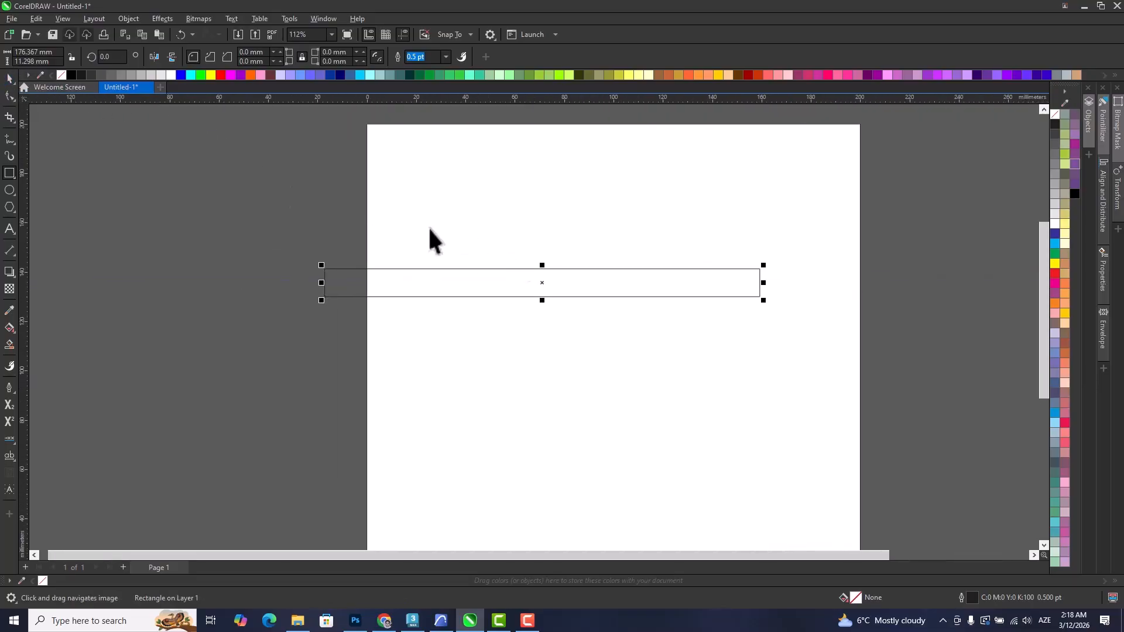
{"action": "scroll", "coordinate": [545, 265], "scroll_direction": "up", "scroll_amount": 1}
{"action": "left_click_drag", "start_coordinate": [543, 265], "coordinate": [541, 326]}
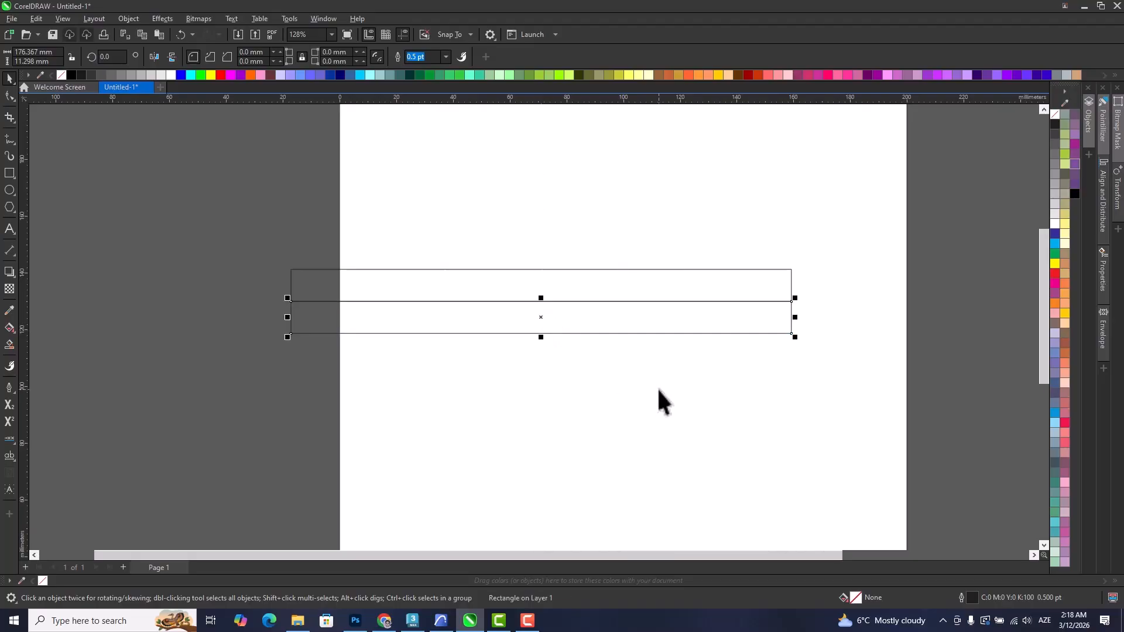
{"action": "key", "text": "ctrl+r"}
Fill the upper stripe with cyan blue, the middle stripe with red and the lower stripe with green.
{"action": "left_click_drag", "start_coordinate": [529, 410], "coordinate": [505, 385]}
{"action": "left_click", "coordinate": [528, 257]}
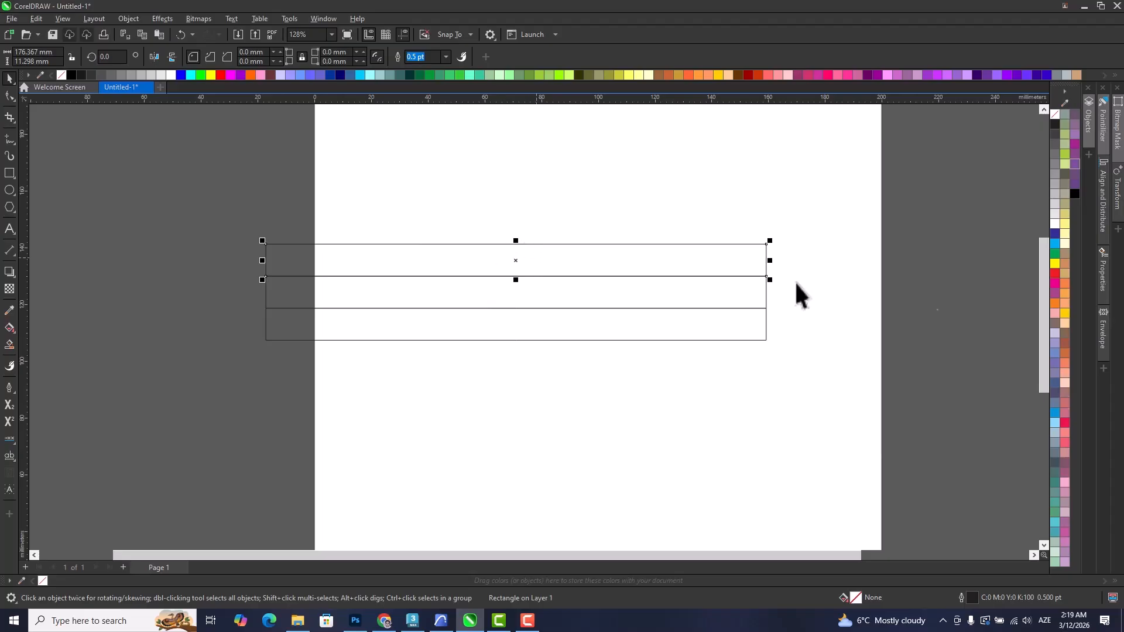
{"action": "left_click", "coordinate": [1055, 244]}
{"action": "left_click", "coordinate": [730, 304]}
{"action": "left_click", "coordinate": [731, 308]}
{"action": "left_click", "coordinate": [1055, 274]}
{"action": "left_click", "coordinate": [760, 319]}
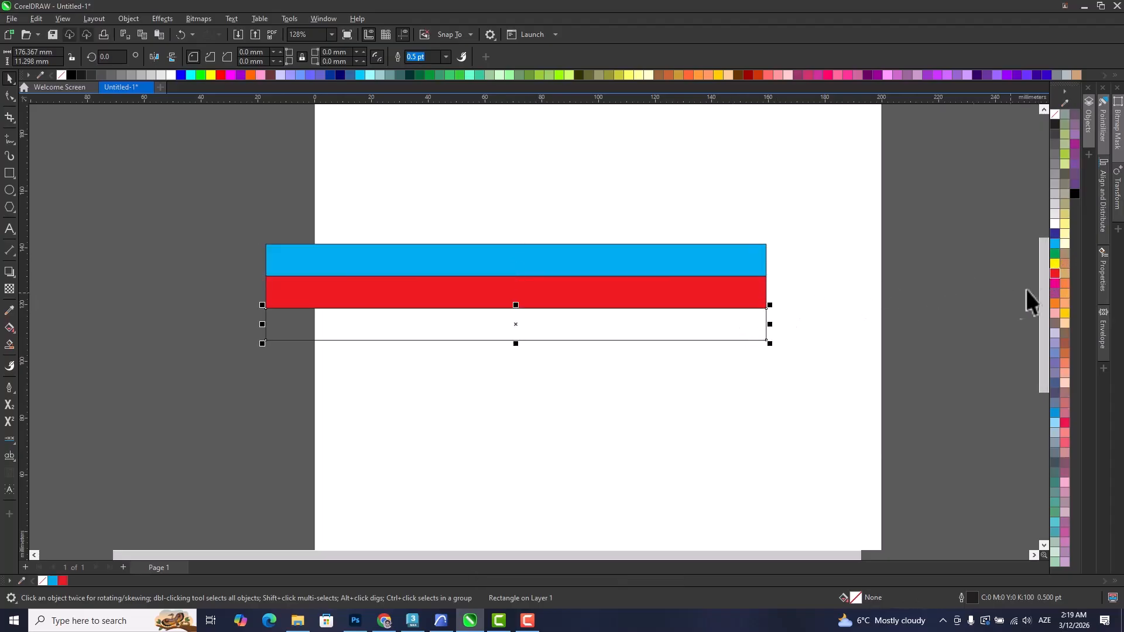
{"action": "left_click", "coordinate": [1054, 254]}
Remove the outlines from all three coloured stripes and group them.
{"action": "left_click_drag", "start_coordinate": [829, 376], "coordinate": [262, 258]}
{"action": "key", "text": "ctrl+z"}
{"action": "left_click_drag", "start_coordinate": [939, 368], "coordinate": [165, 208]}
{"action": "right_click", "coordinate": [1054, 114]}
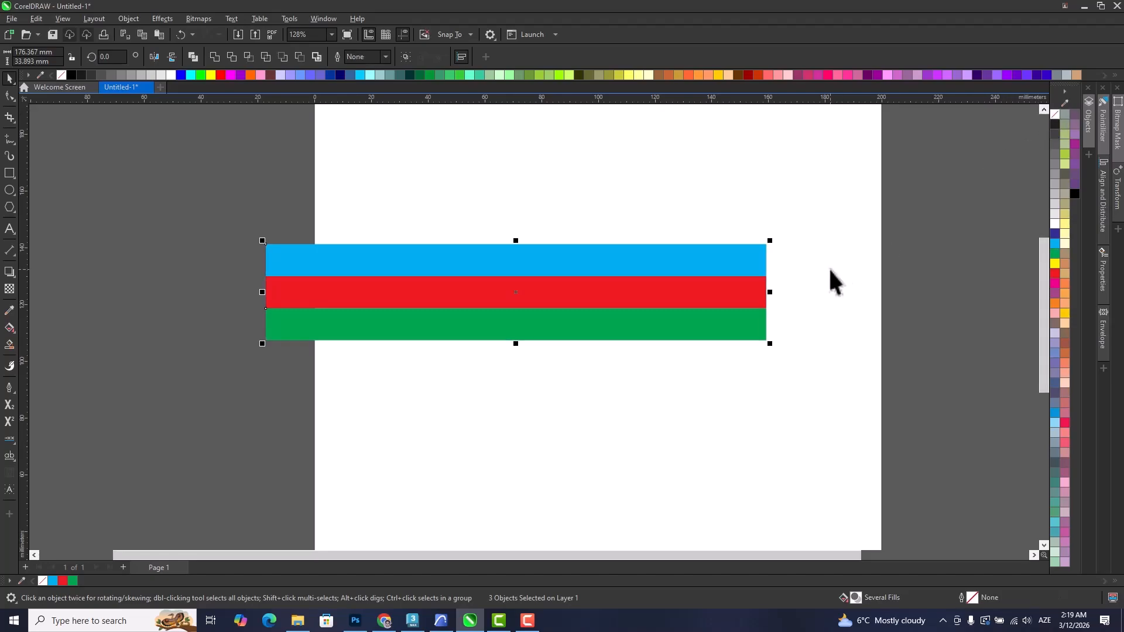
{"action": "left_click", "coordinate": [405, 57]}
Move the stripe group against the page's left edge and PowerClip it inside the page rectangle.
{"action": "left_click", "coordinate": [267, 188]}
{"action": "left_click", "coordinate": [524, 308]}
{"action": "left_click_drag", "start_coordinate": [554, 298], "coordinate": [518, 270]}
{"action": "scroll", "coordinate": [590, 310], "scroll_direction": "down", "scroll_amount": 3}
{"action": "right_click", "coordinate": [518, 240]}
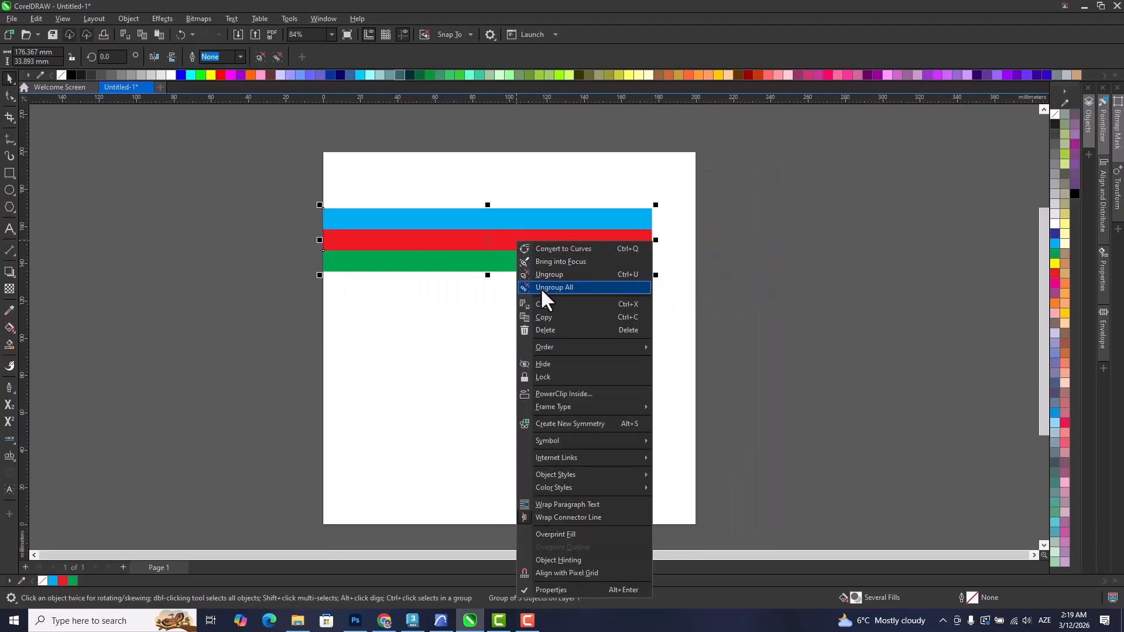
{"action": "left_click", "coordinate": [553, 393]}
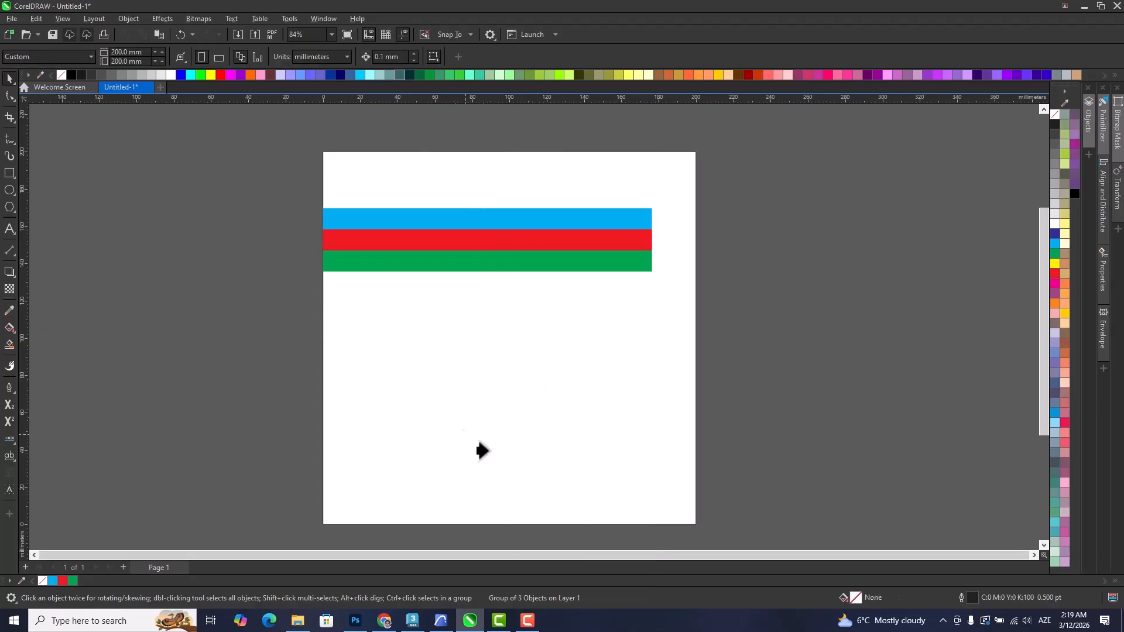
{"action": "left_click", "coordinate": [531, 392]}
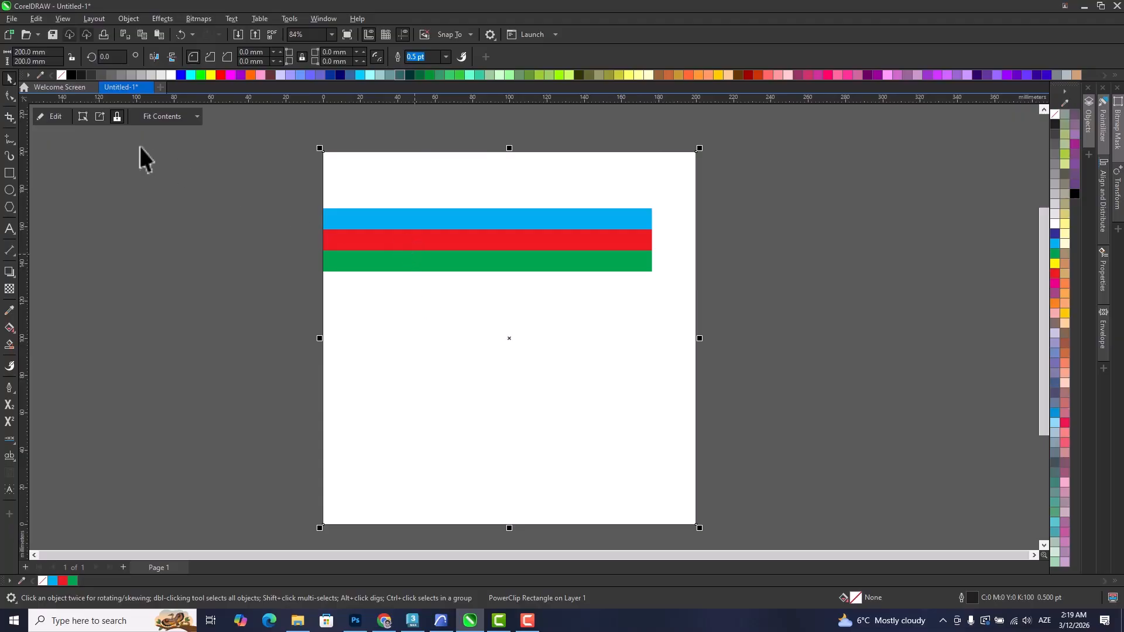
Edit the PowerClip contents, placing the stripe group across the page's upper-right corner, rotated to 315°.
{"action": "left_click", "coordinate": [54, 117]}
{"action": "left_click_drag", "start_coordinate": [401, 245], "coordinate": [571, 190]}
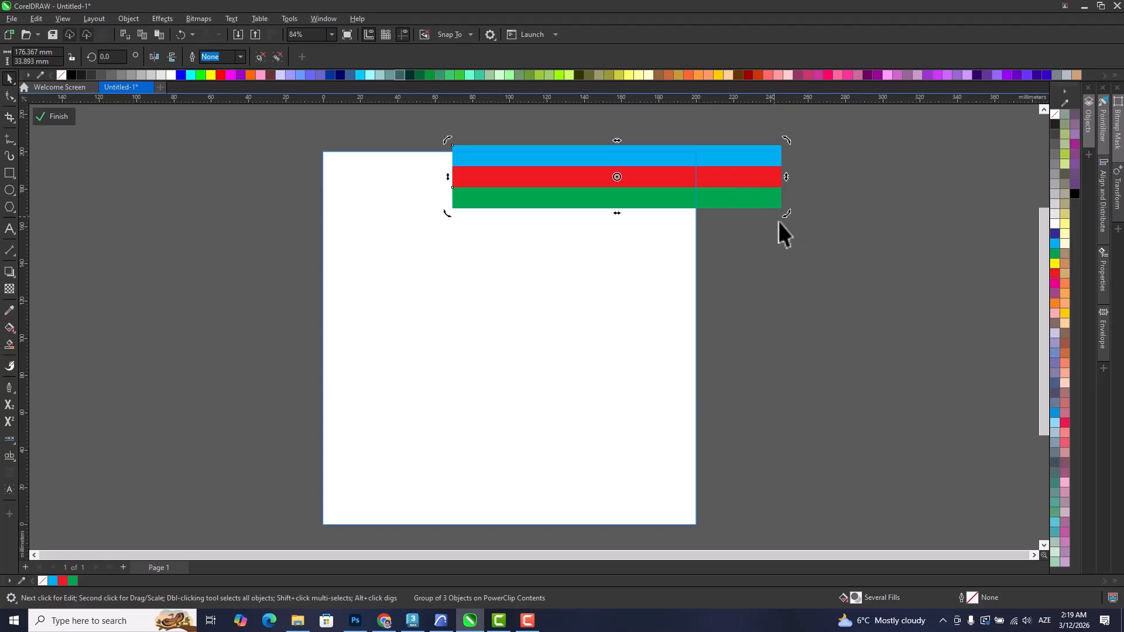
{"action": "left_click_drag", "start_coordinate": [785, 212], "coordinate": [711, 284]}
{"action": "left_click_drag", "start_coordinate": [697, 231], "coordinate": [705, 243]}
Duplicate the diagonal stripe group across the page's lower-left corner and finish editing the PowerClip.
{"action": "left_click_drag", "start_coordinate": [658, 213], "coordinate": [364, 468]}
{"action": "left_click_drag", "start_coordinate": [431, 441], "coordinate": [446, 412]}
{"action": "scroll", "coordinate": [480, 402], "scroll_direction": "down", "scroll_amount": 1}
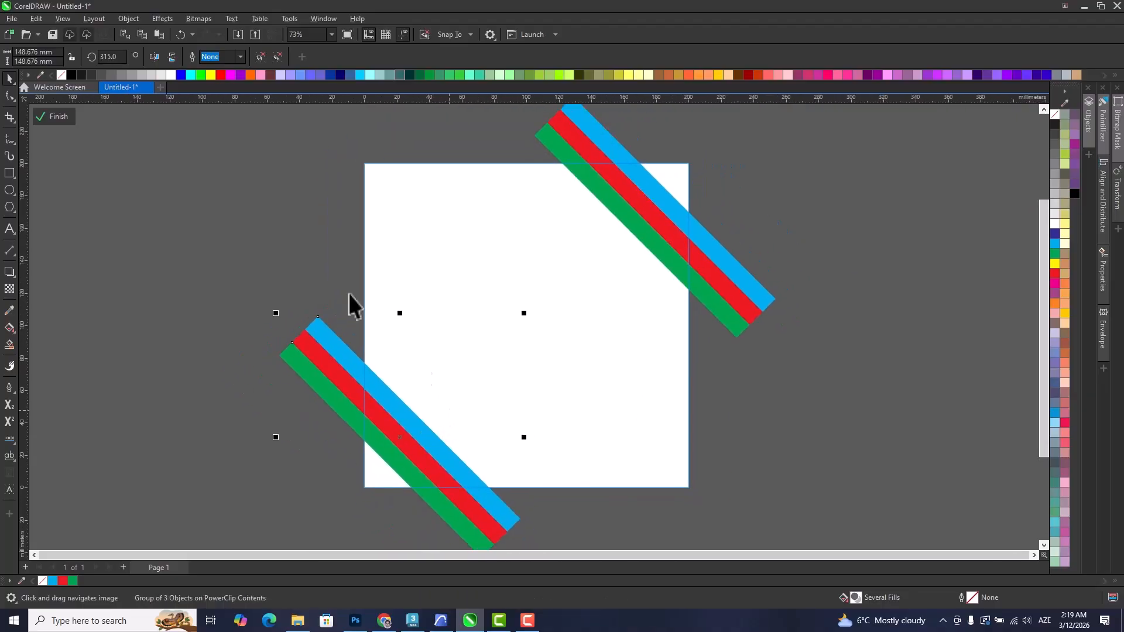
{"action": "left_click", "coordinate": [61, 119]}
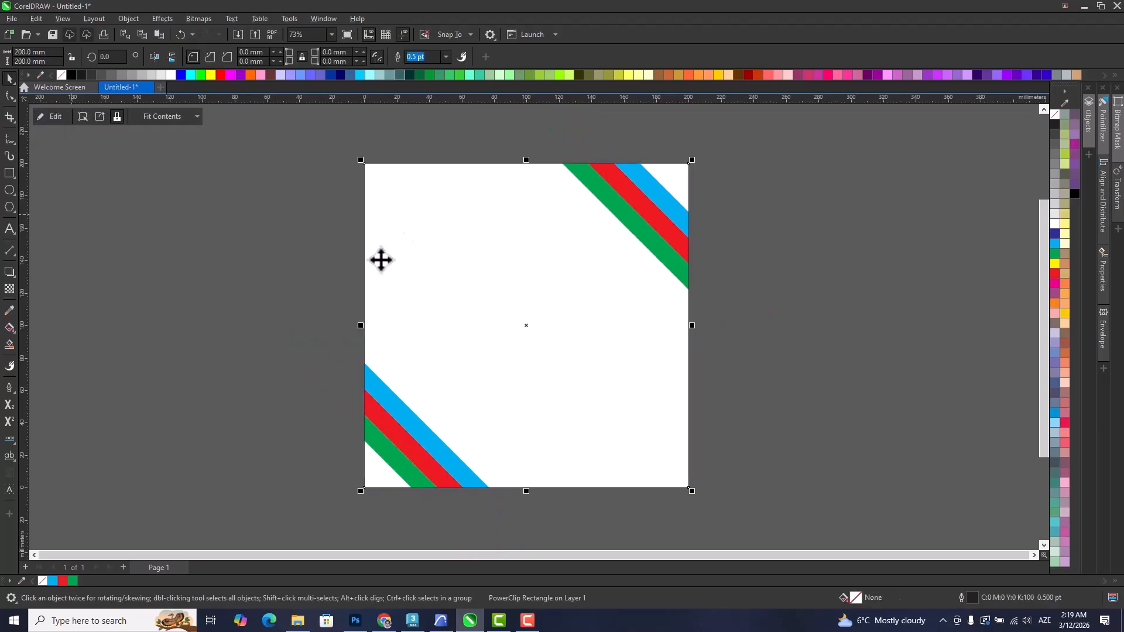
Reopen the PowerClip contents and move the upper-right stripe group onto the one in the lower-left corner.
{"action": "left_click", "coordinate": [775, 312]}
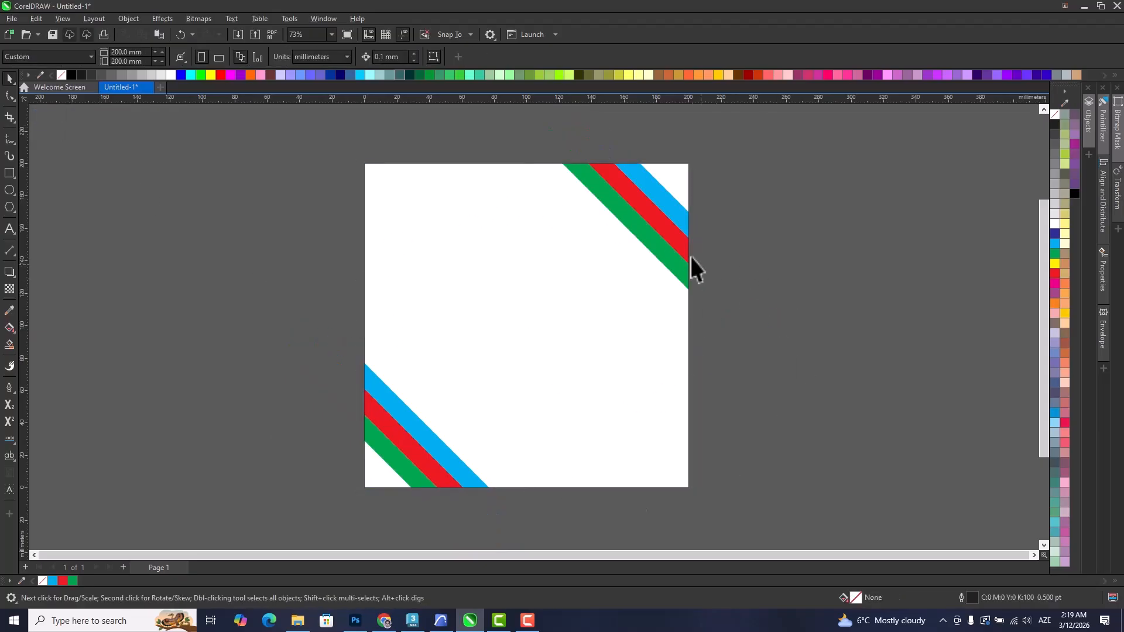
{"action": "left_click", "coordinate": [645, 215]}
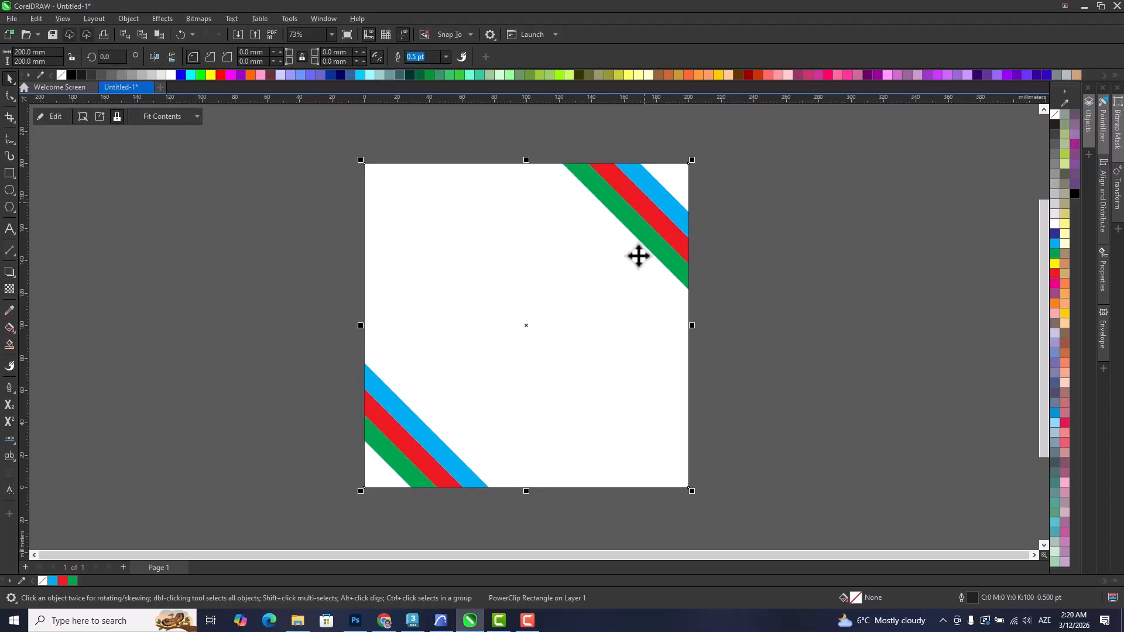
{"action": "double_click", "coordinate": [650, 219]}
{"action": "left_click", "coordinate": [654, 222]}
{"action": "left_click_drag", "start_coordinate": [662, 212], "coordinate": [415, 399]}
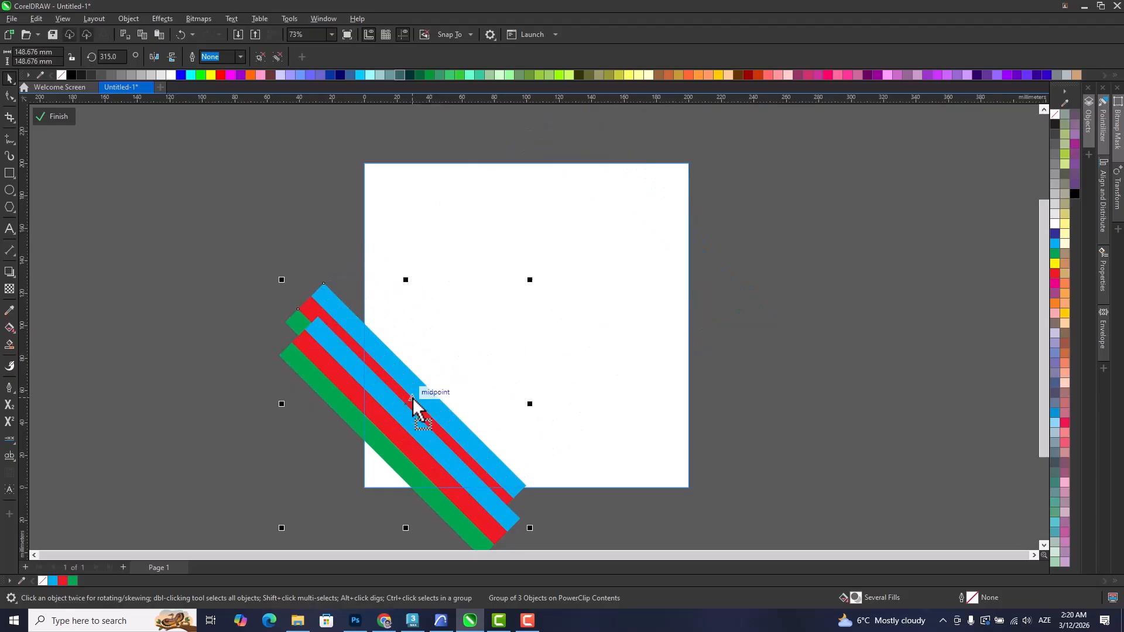
Rotate one stripe group to about 327.6° and arrange the two groups so they cross at the page's lower-left corner.
{"action": "left_click", "coordinate": [416, 396]}
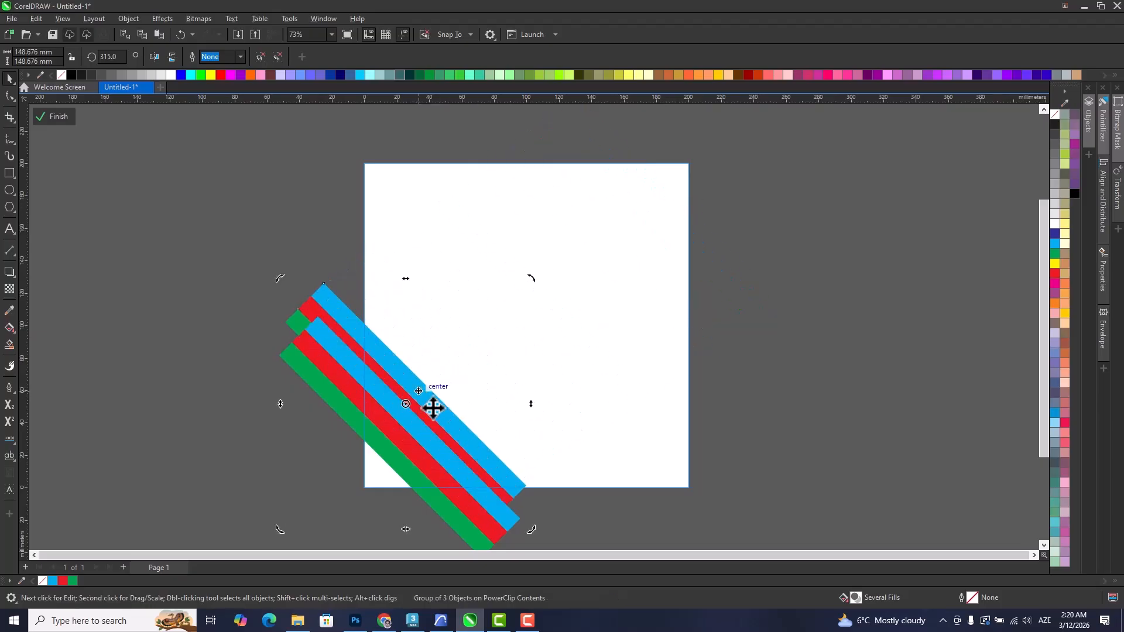
{"action": "left_click_drag", "start_coordinate": [534, 530], "coordinate": [497, 448]}
{"action": "left_click_drag", "start_coordinate": [440, 415], "coordinate": [440, 448]}
{"action": "key", "text": "ctrl+z"}
{"action": "key", "text": "ctrl+z"}
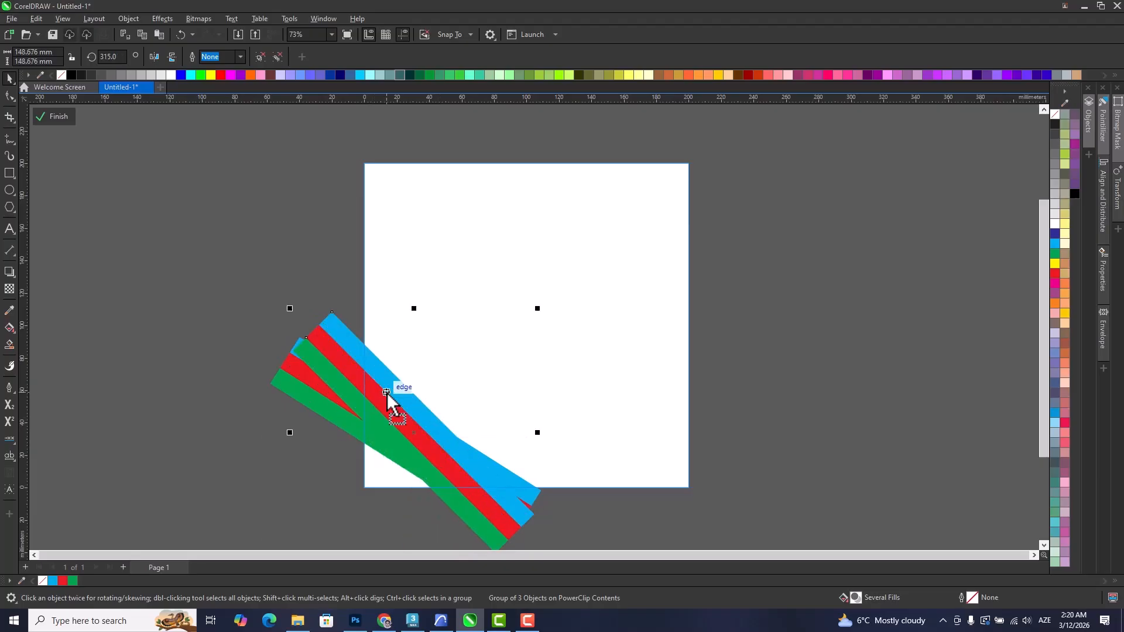
Apply a drop shadow to both crossed stripe groups with an opacity of 100 and a feather of 5.
{"action": "left_click_drag", "start_coordinate": [139, 230], "coordinate": [608, 571]}
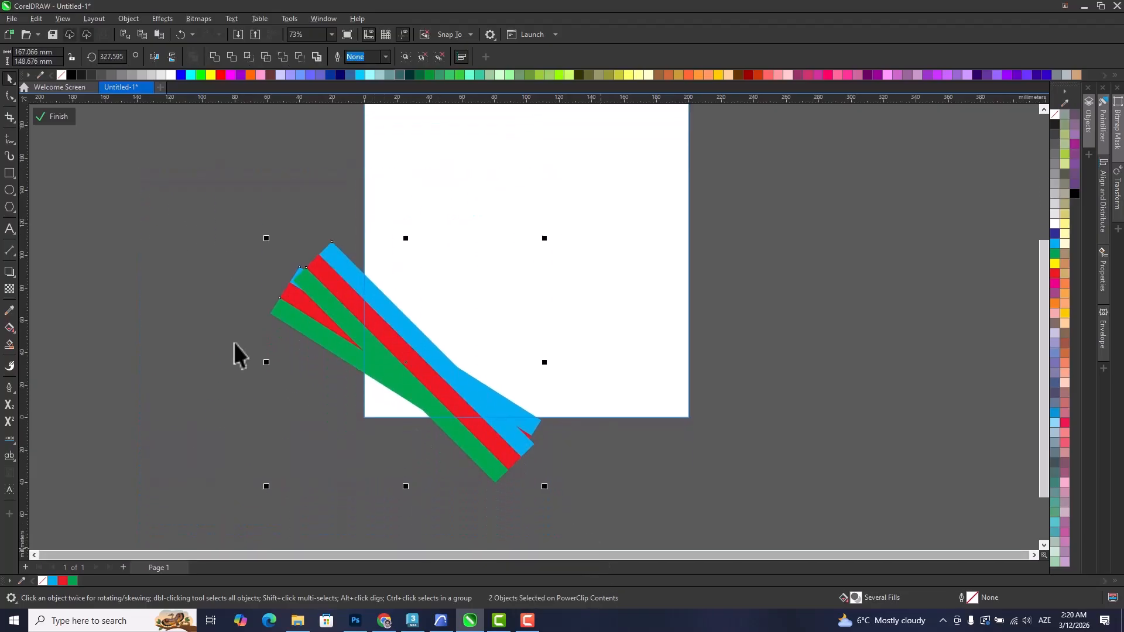
{"action": "left_click", "coordinate": [11, 275]}
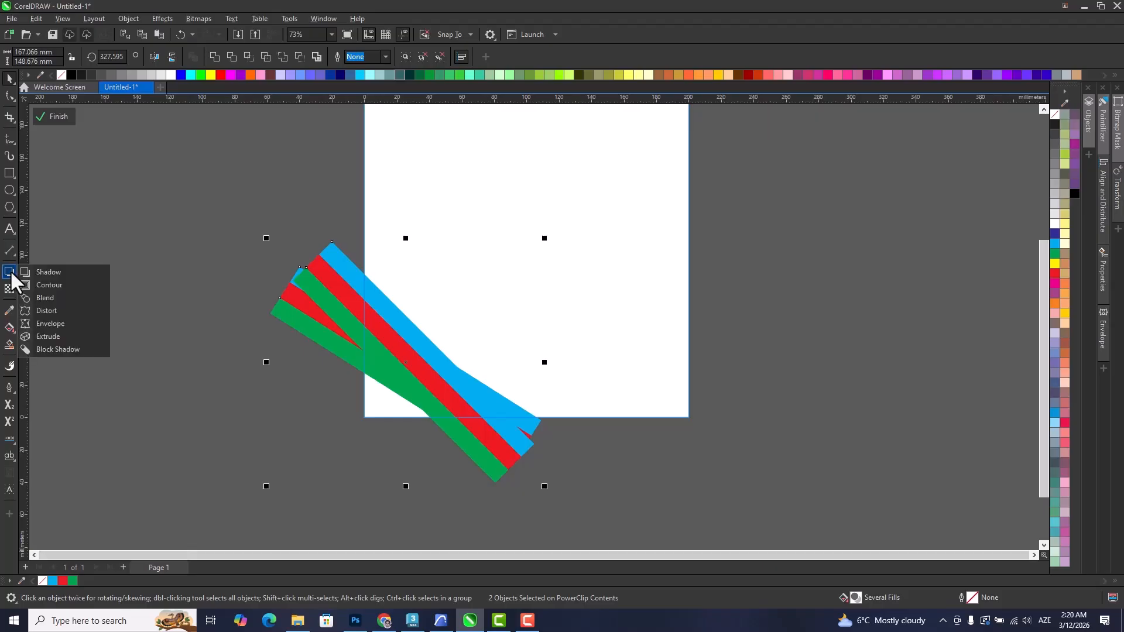
{"action": "left_click", "coordinate": [51, 274]}
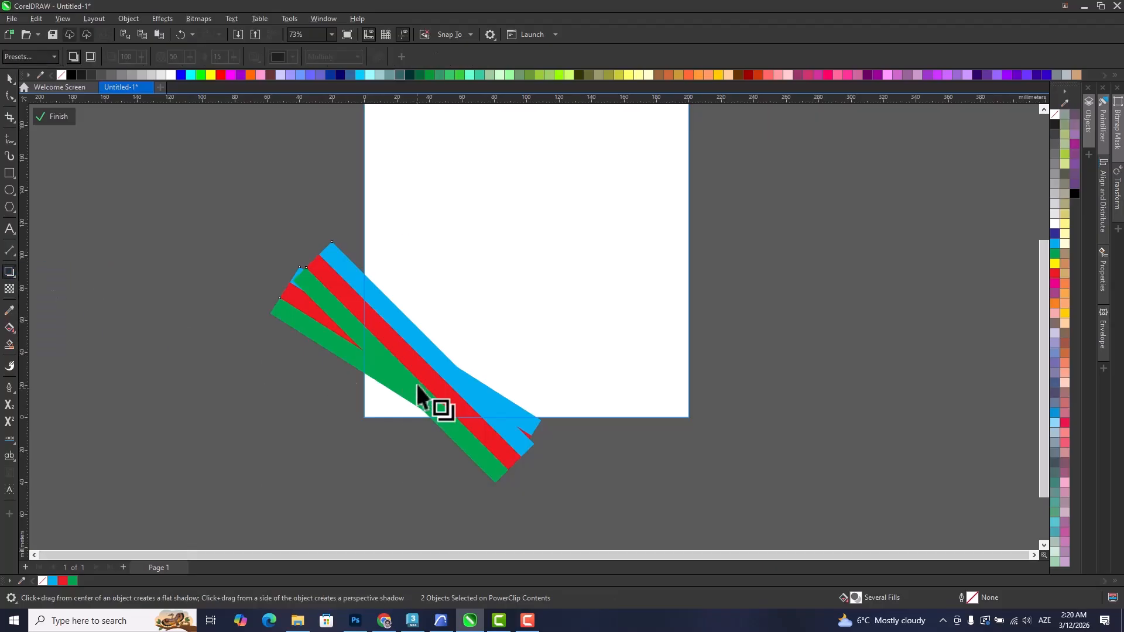
{"action": "left_click_drag", "start_coordinate": [406, 361], "coordinate": [409, 377]}
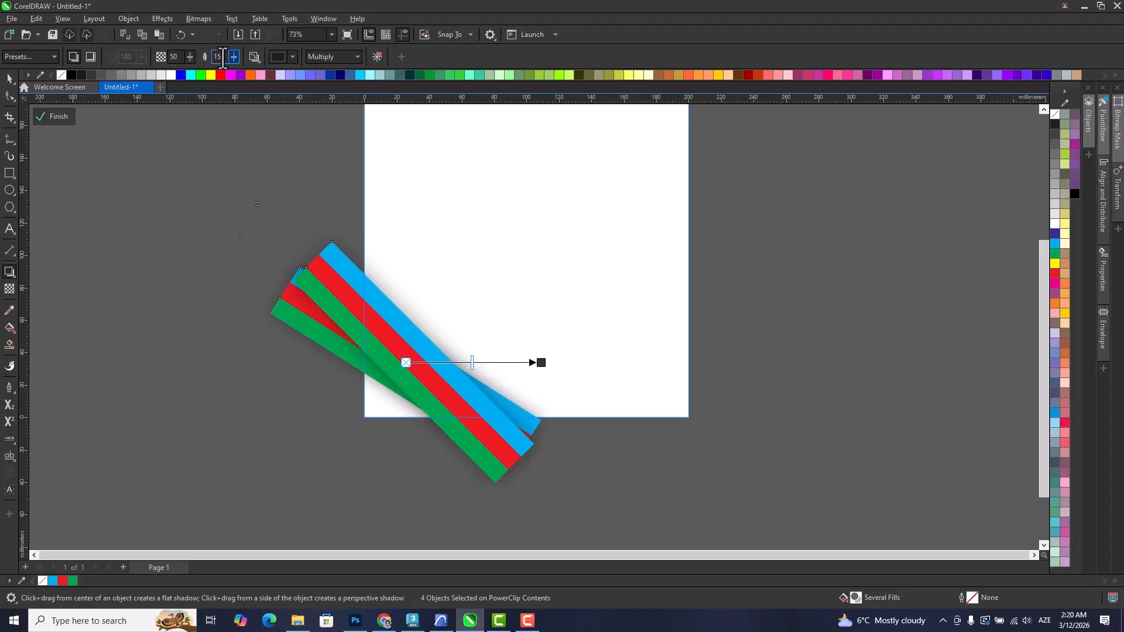
{"action": "type", "text": "5"}
{"action": "key", "text": "Return"}
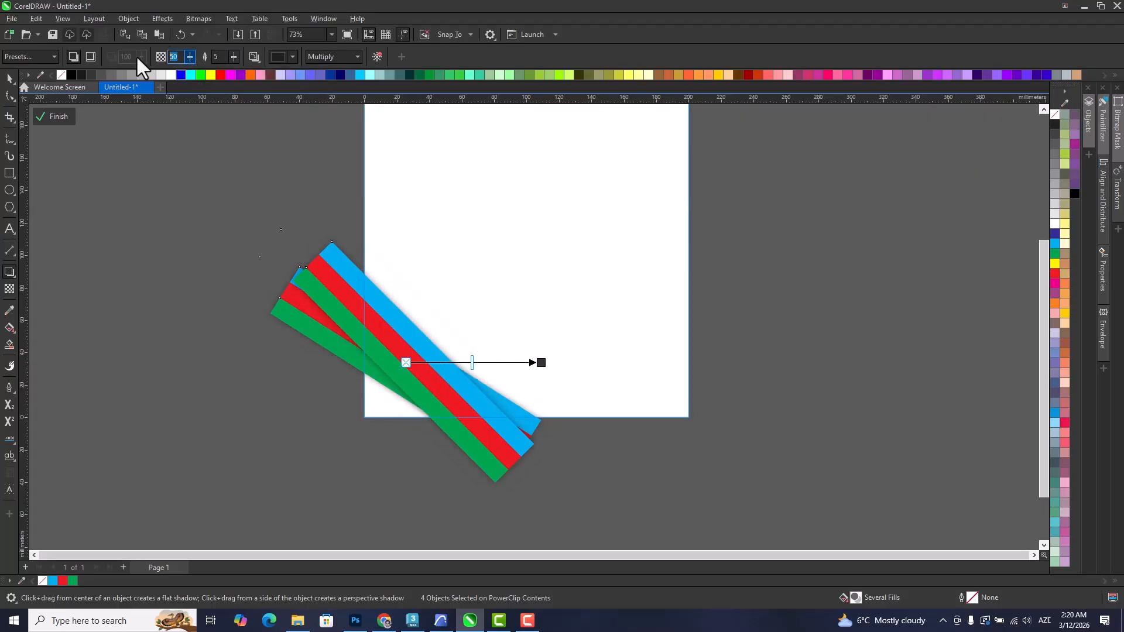
{"action": "type", "text": "100"}
{"action": "key", "text": "Return"}
{"action": "scroll", "coordinate": [445, 418], "scroll_direction": "up", "scroll_amount": 3}
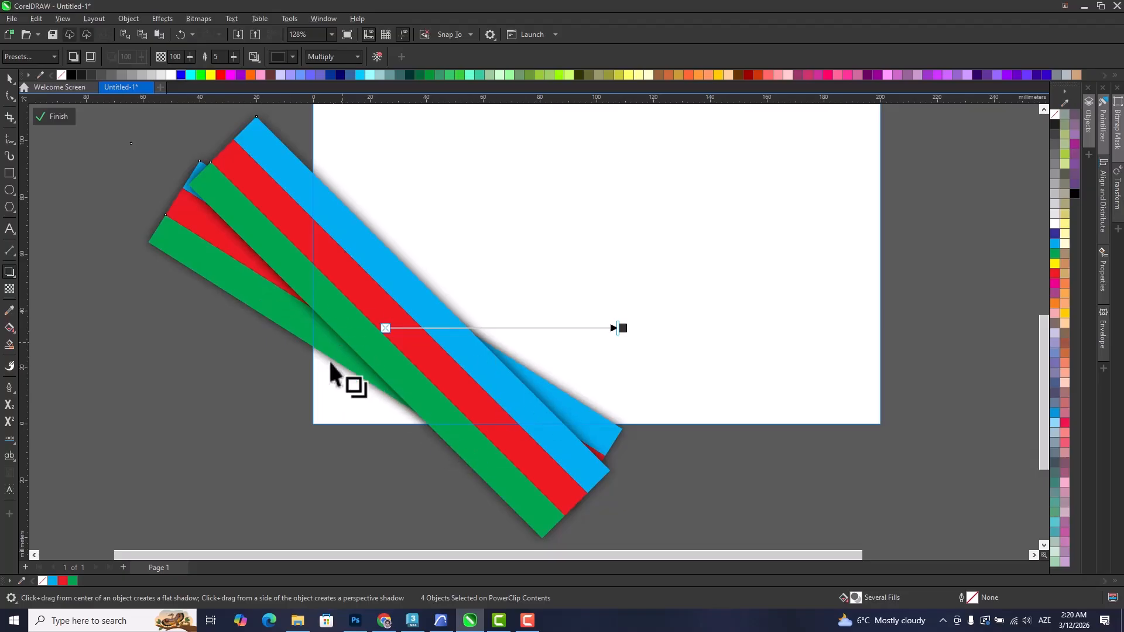
Try a shadow feather of 10 on both stripe groups and restore it to 5.
{"action": "type", "text": "10"}
{"action": "key", "text": "Return"}
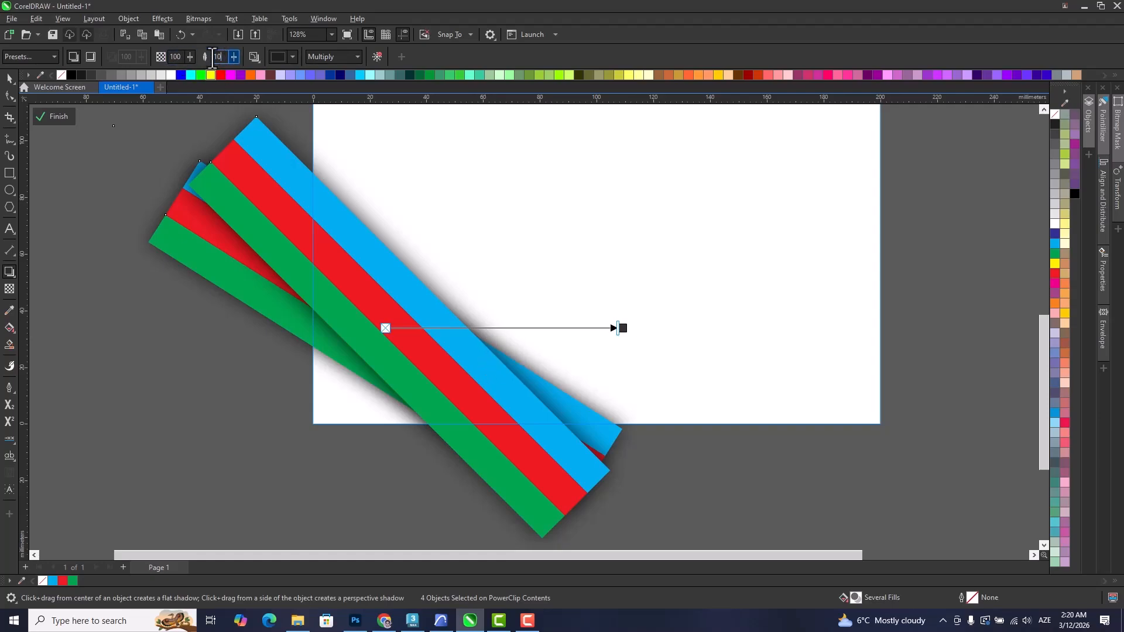
{"action": "key", "text": "Return"}
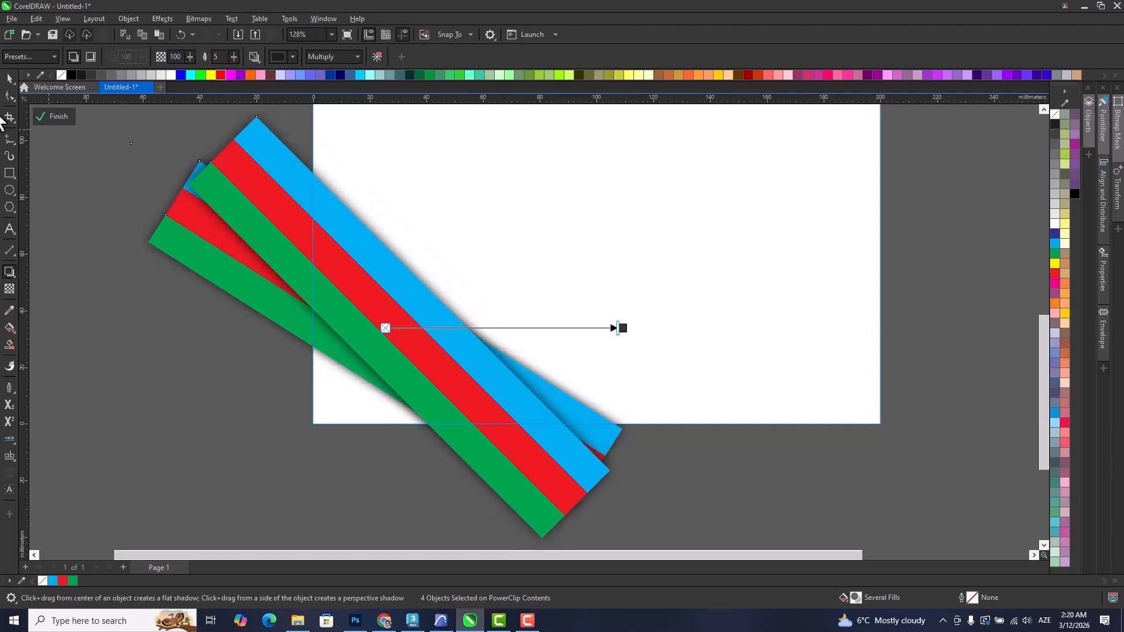
Shift the front stripe group slightly up and to the right so more of the rear group shows.
{"action": "key", "text": "space"}
{"action": "left_click_drag", "start_coordinate": [358, 286], "coordinate": [370, 273]}
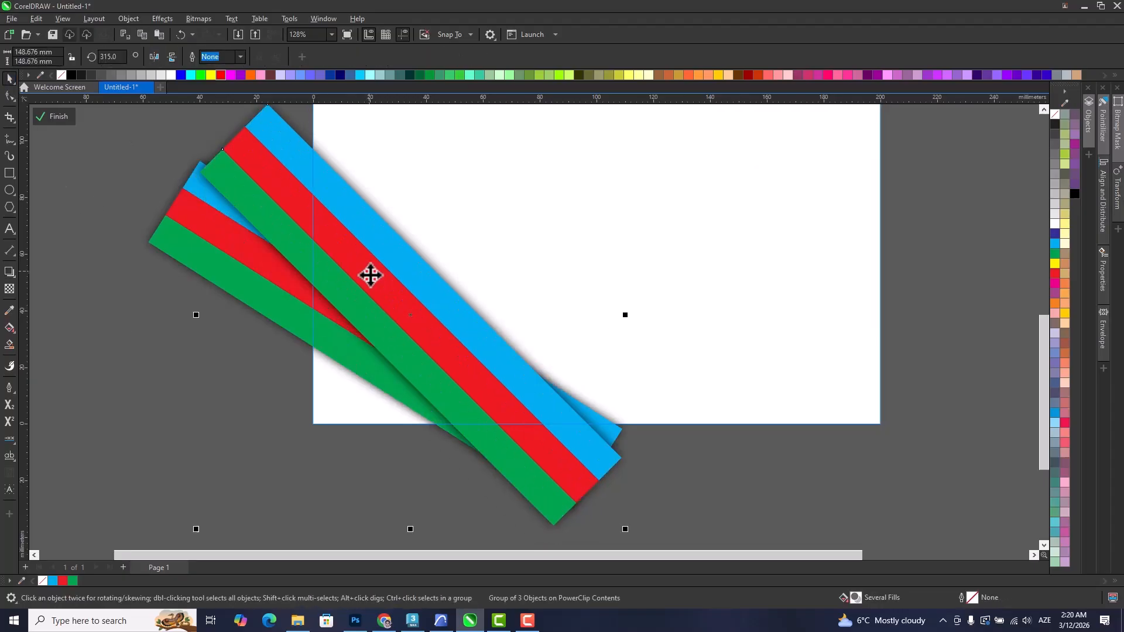
{"action": "left_click_drag", "start_coordinate": [442, 275], "coordinate": [447, 271]}
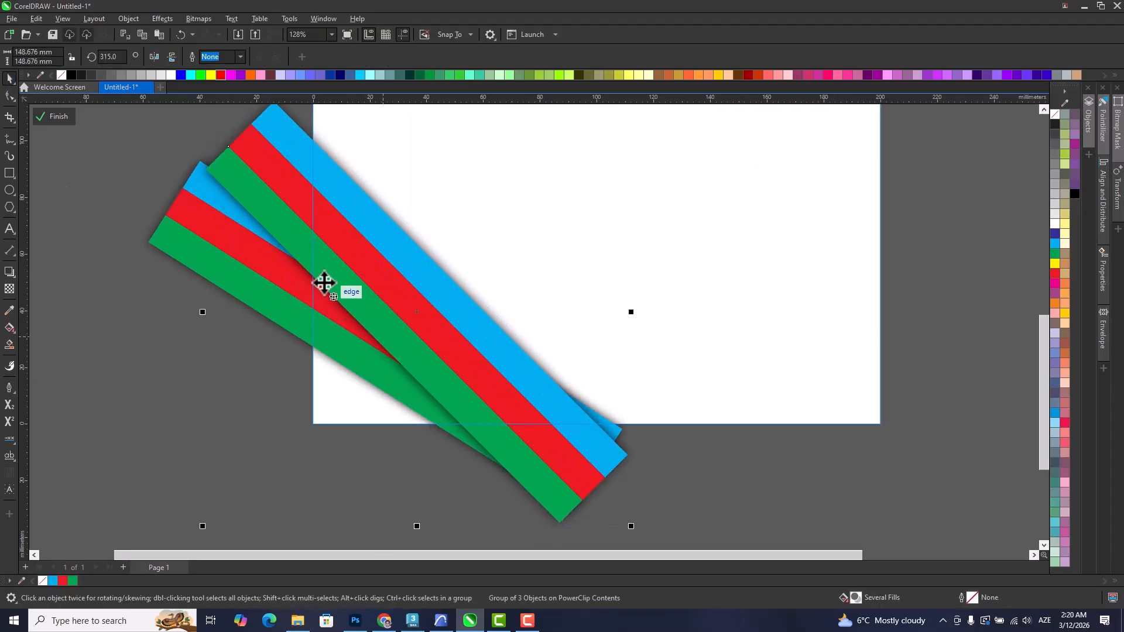
{"action": "left_click", "coordinate": [710, 525]}
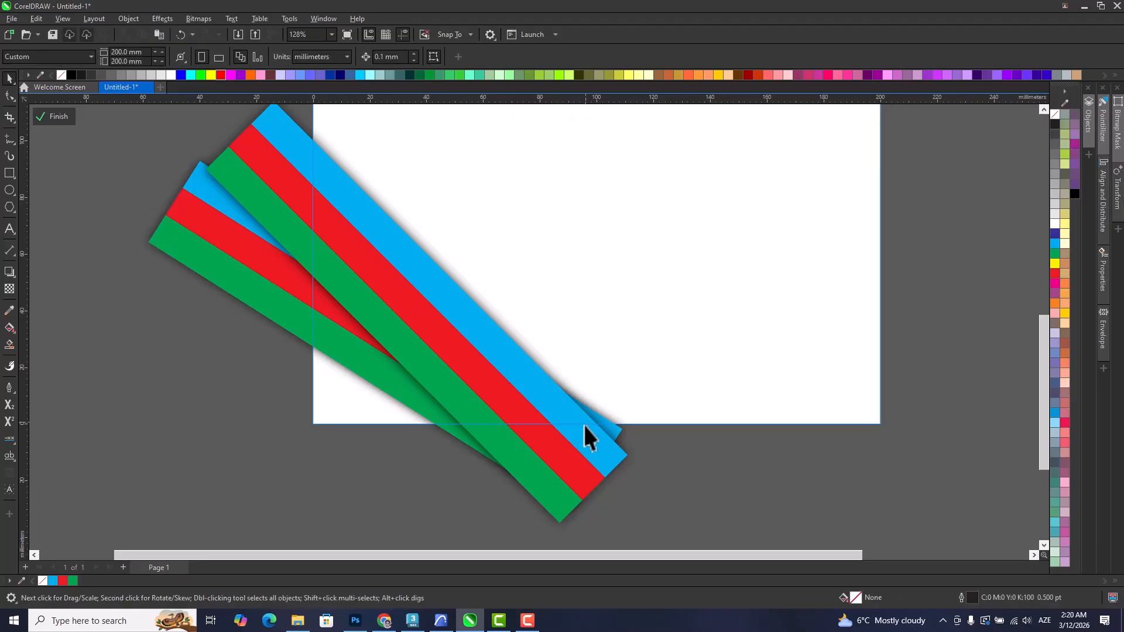
Finish editing the PowerClip contents and select the clipped page rectangle.
{"action": "scroll", "coordinate": [410, 508], "scroll_direction": "down", "scroll_amount": 2}
{"action": "left_click_drag", "start_coordinate": [405, 504], "coordinate": [343, 539]}
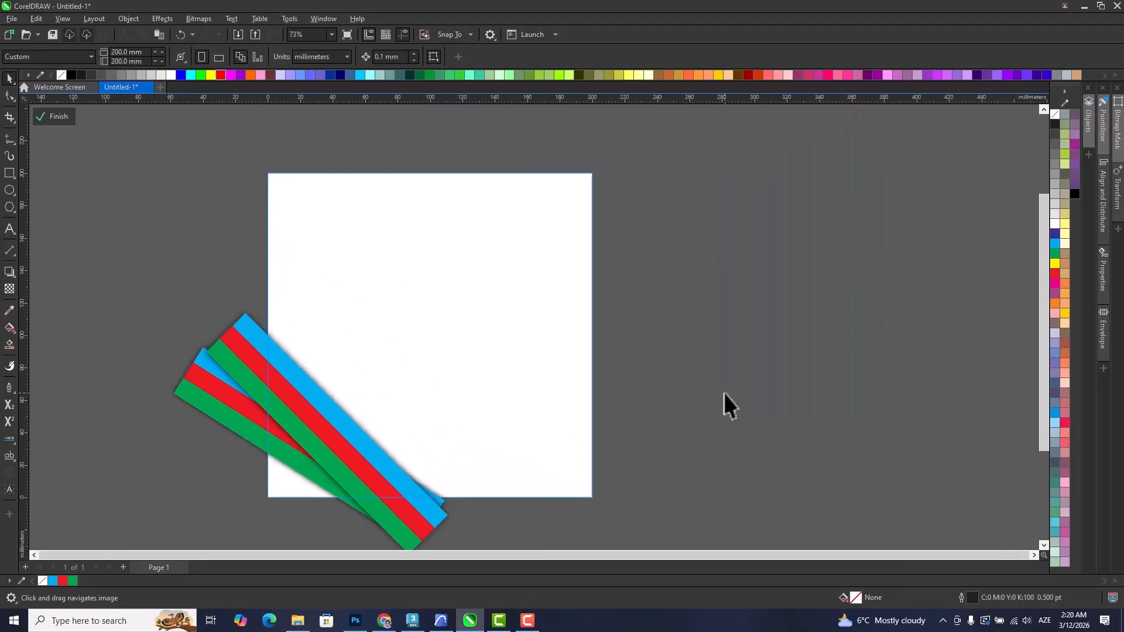
{"action": "left_click", "coordinate": [58, 116]}
{"action": "left_click_drag", "start_coordinate": [257, 277], "coordinate": [322, 235]}
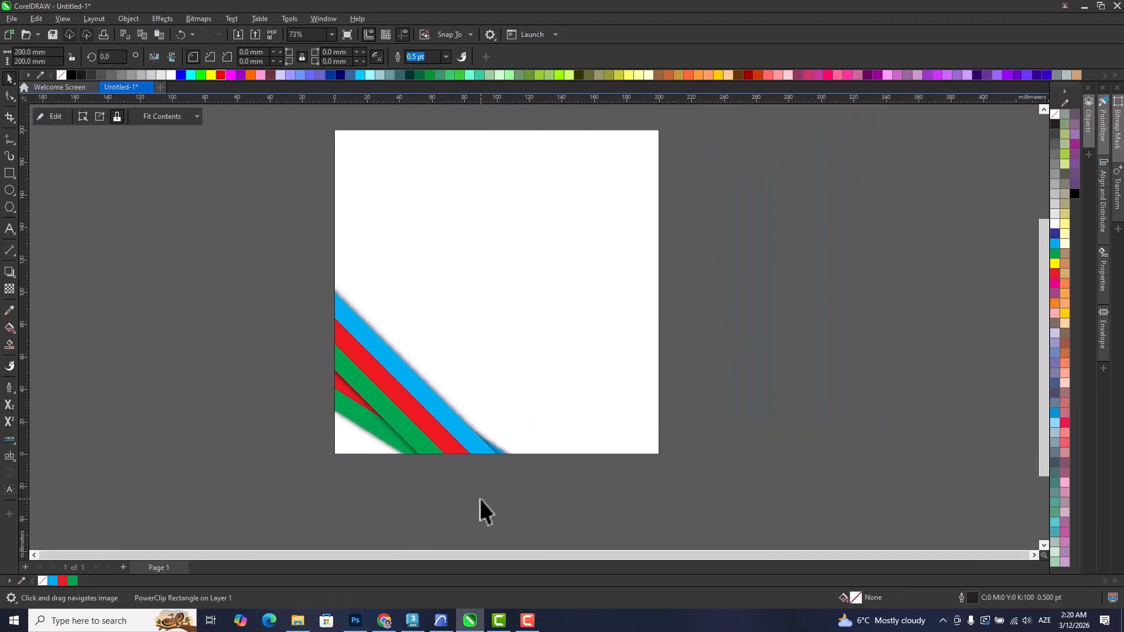
{"action": "left_click", "coordinate": [512, 329]}
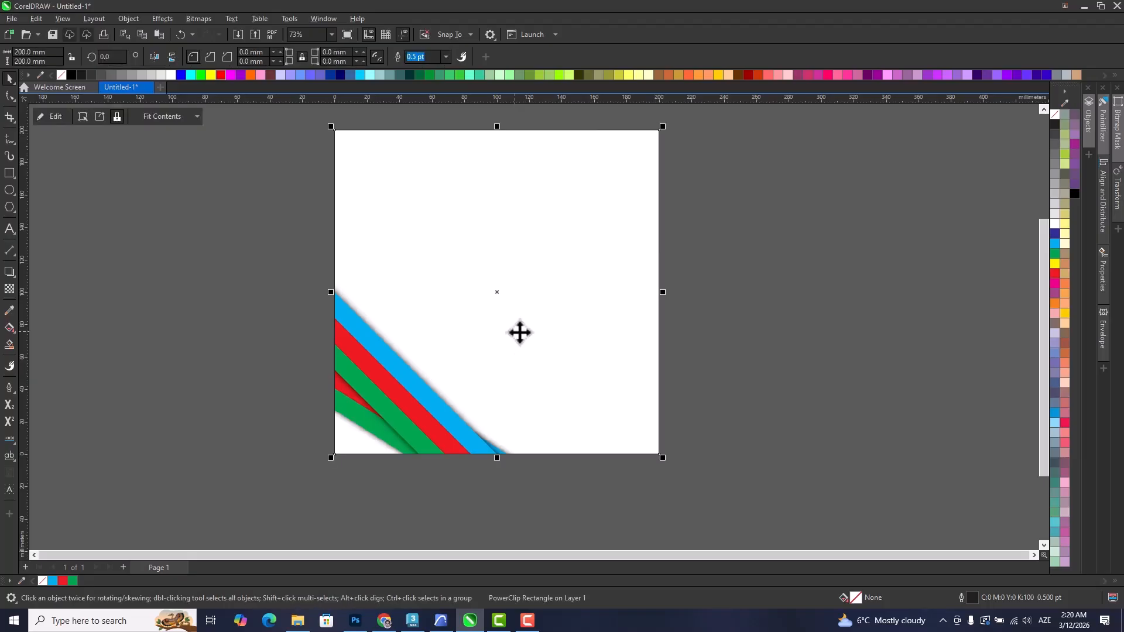
Fill the clipped page rectangle with 20% black.
{"action": "left_click", "coordinate": [1054, 204]}
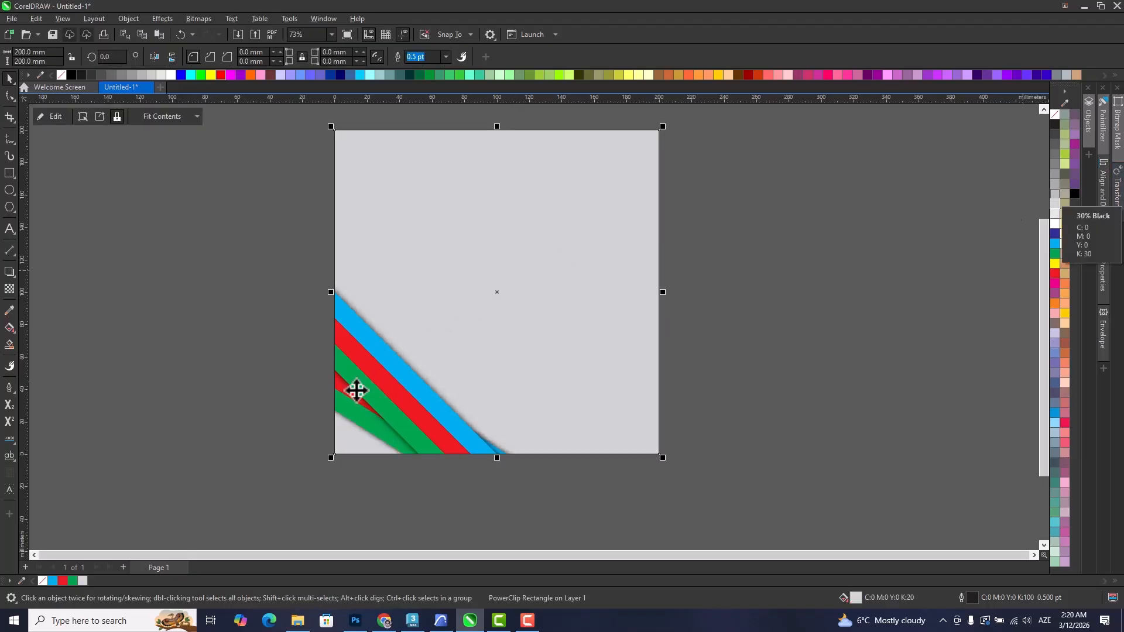
{"action": "left_click_drag", "start_coordinate": [411, 428], "coordinate": [440, 464]}
{"action": "scroll", "coordinate": [440, 464], "scroll_direction": "up", "scroll_amount": 1}
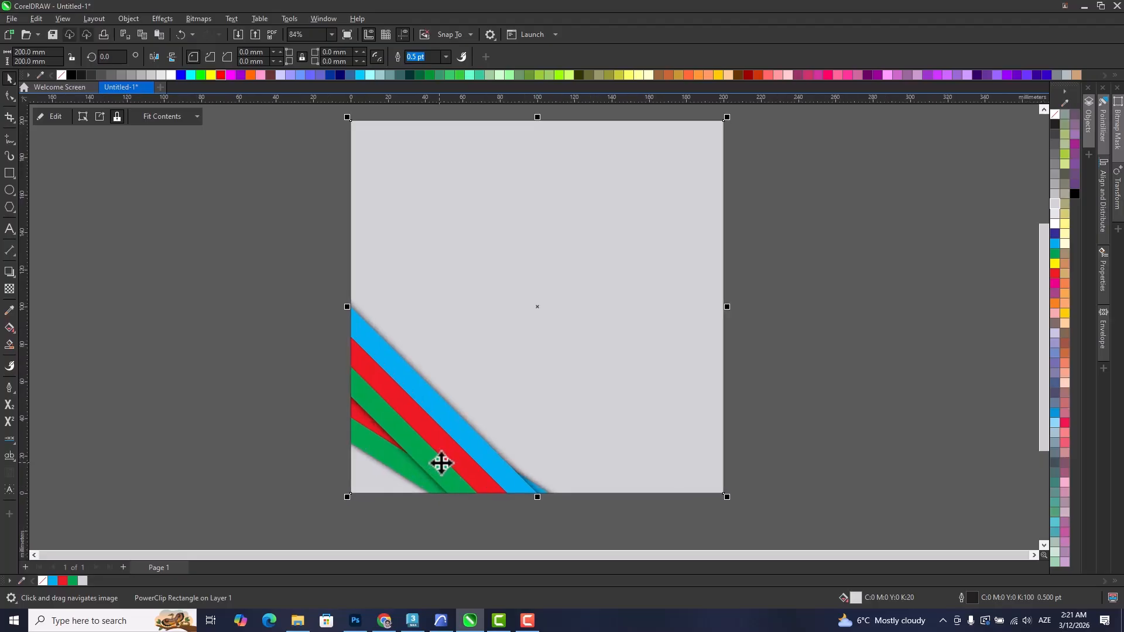
{"action": "scroll", "coordinate": [423, 431], "scroll_direction": "down", "scroll_amount": 2}
Open the PowerClip contents for editing and remove the front stripe group.
{"action": "left_click_drag", "start_coordinate": [429, 421], "coordinate": [602, 333]}
{"action": "double_click", "coordinate": [391, 413]}
{"action": "key", "text": "ctrl+z"}
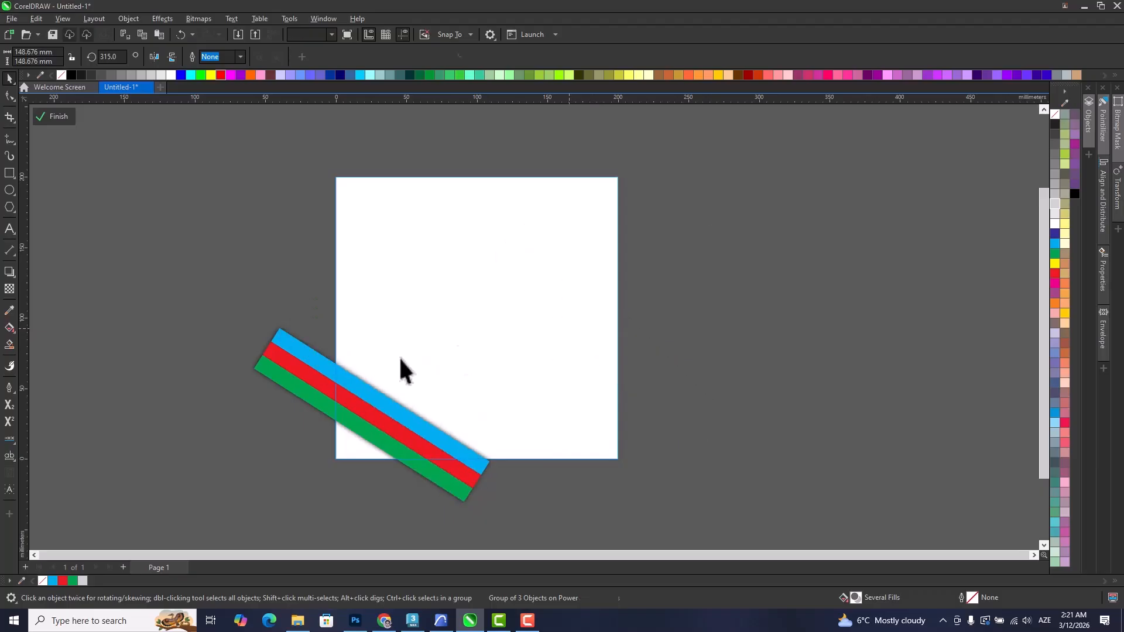
Move the remaining stripe group onto the middle of the page and set its rotation angle to 0 degrees.
{"action": "left_click_drag", "start_coordinate": [369, 409], "coordinate": [469, 316]}
{"action": "left_click", "coordinate": [468, 316]}
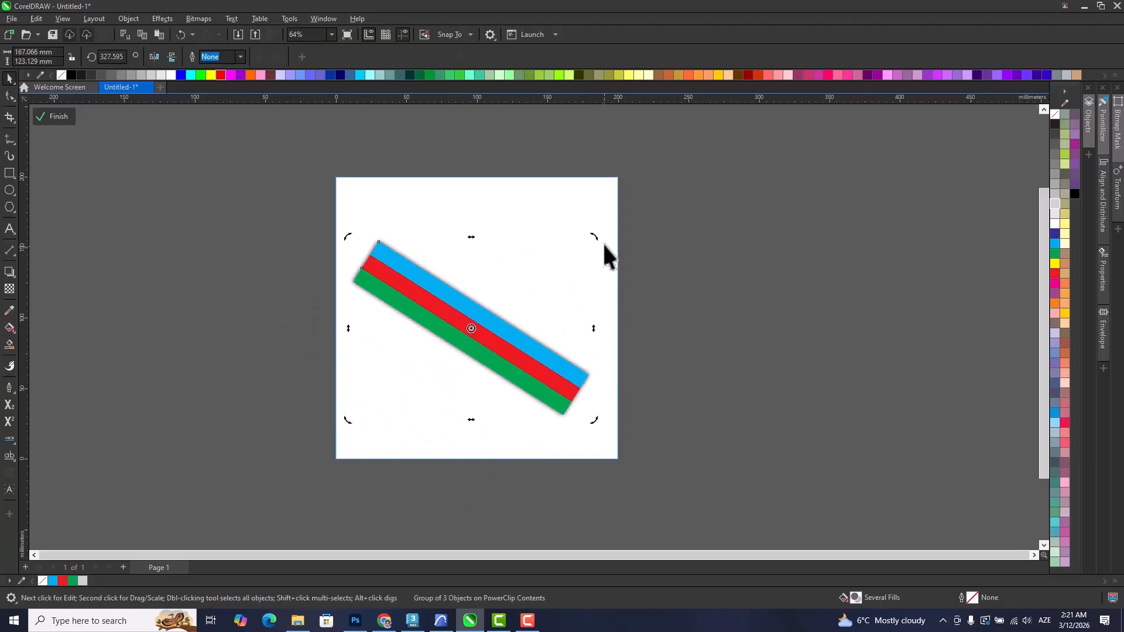
{"action": "left_click_drag", "start_coordinate": [594, 226], "coordinate": [544, 156]}
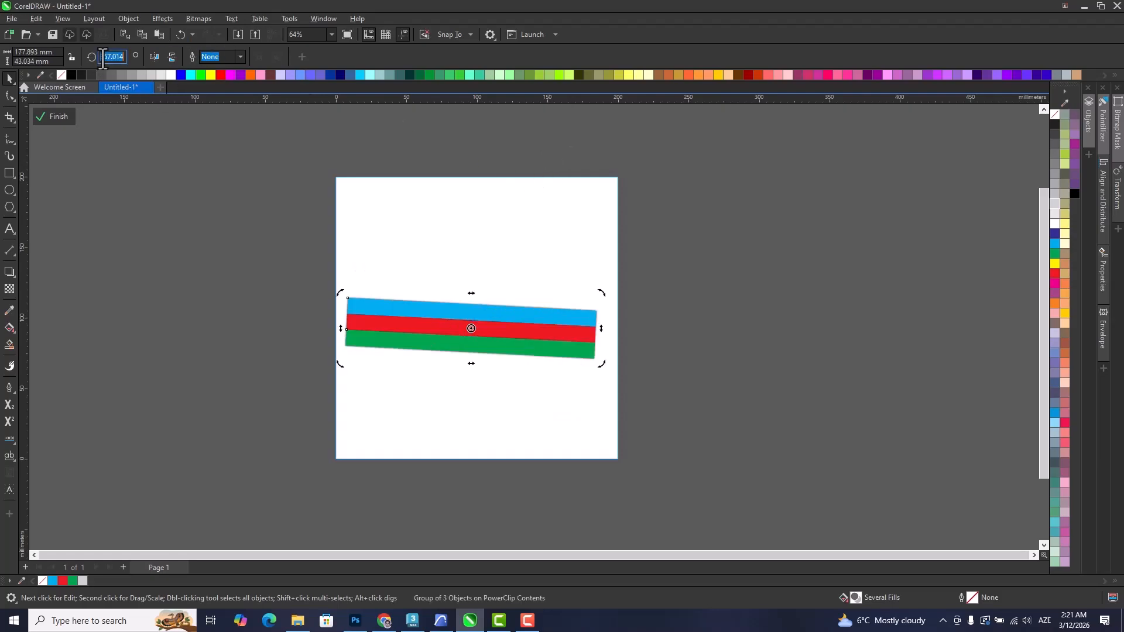
{"action": "type", "text": "360"}
{"action": "key", "text": "Return"}
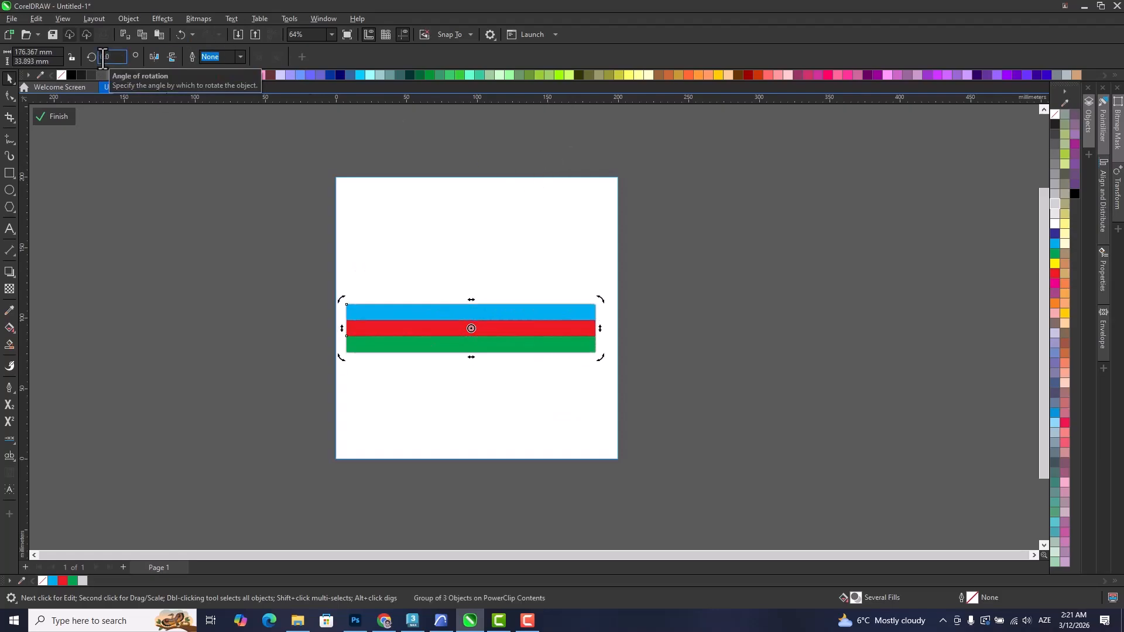
Clear the drop shadow from the horizontal stripe group.
{"action": "left_click", "coordinate": [825, 426]}
{"action": "scroll", "coordinate": [511, 302], "scroll_direction": "up", "scroll_amount": 5}
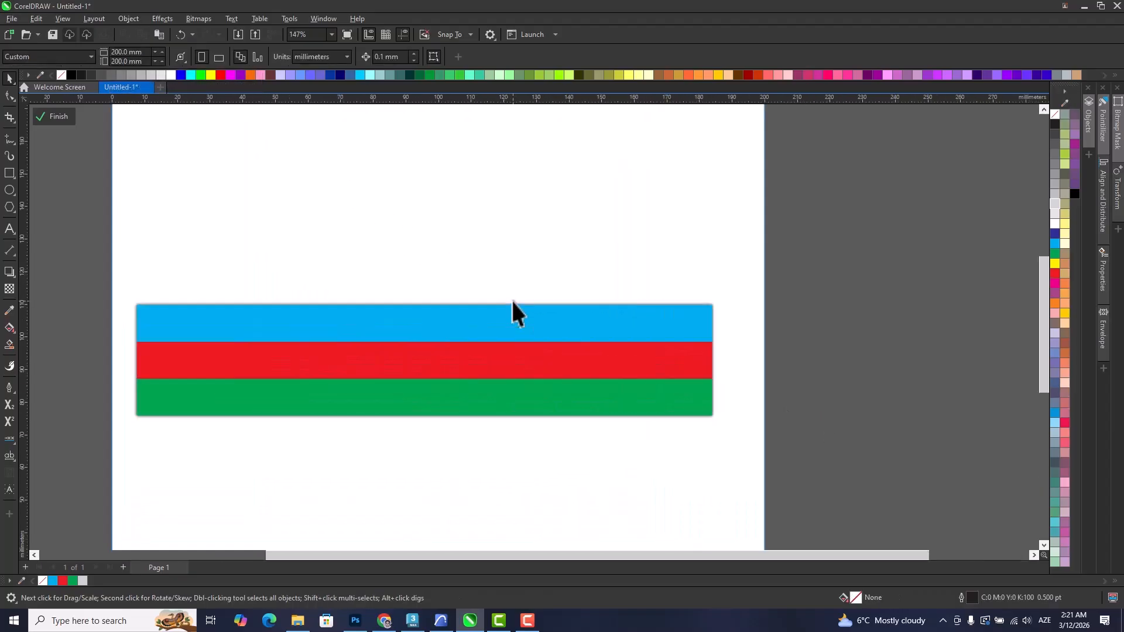
{"action": "left_click", "coordinate": [514, 305]}
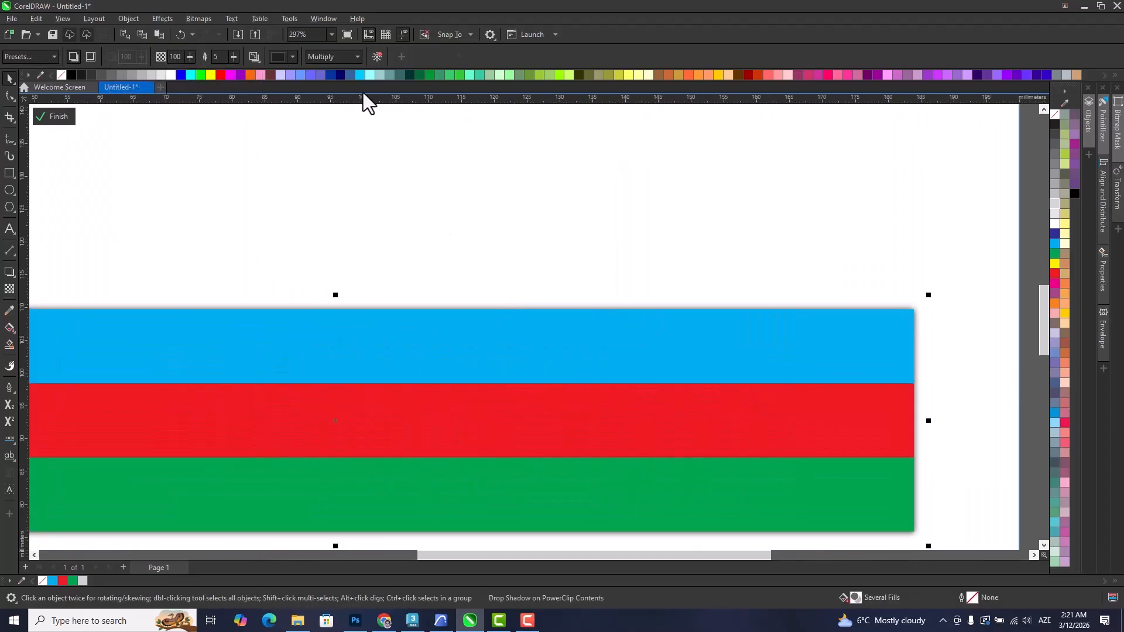
{"action": "left_click", "coordinate": [377, 56]}
{"action": "scroll", "coordinate": [444, 195], "scroll_direction": "down", "scroll_amount": 4}
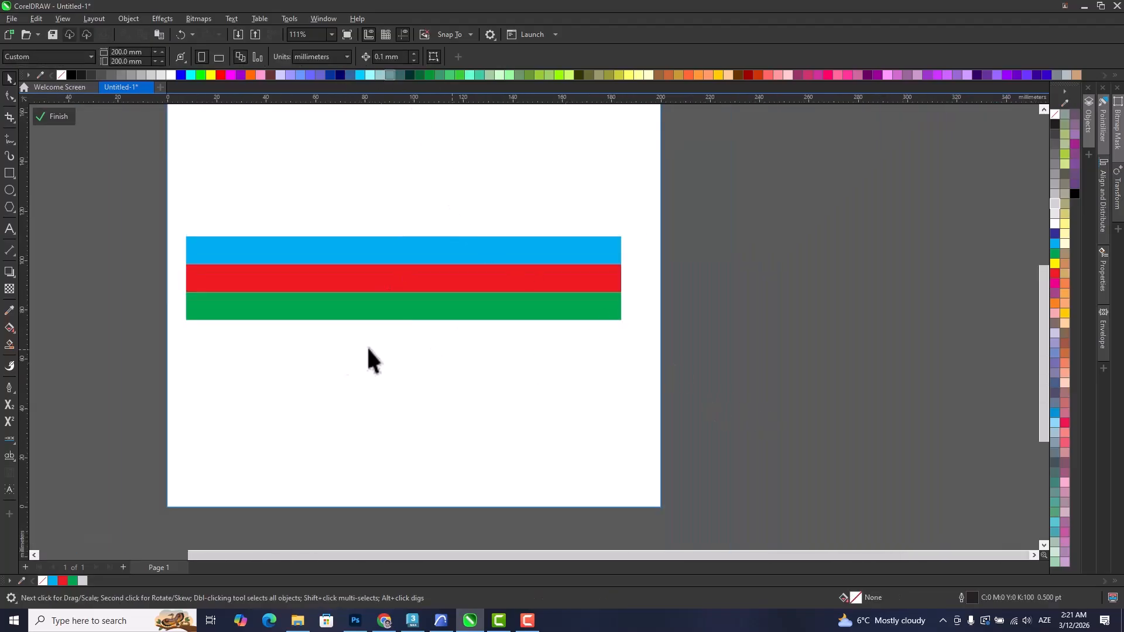
Place a duplicate of the stripe group just above the page, keeping the original on the page.
{"action": "scroll", "coordinate": [433, 351], "scroll_direction": "down", "scroll_amount": 2}
{"action": "scroll", "coordinate": [416, 380], "scroll_direction": "up", "scroll_amount": 2}
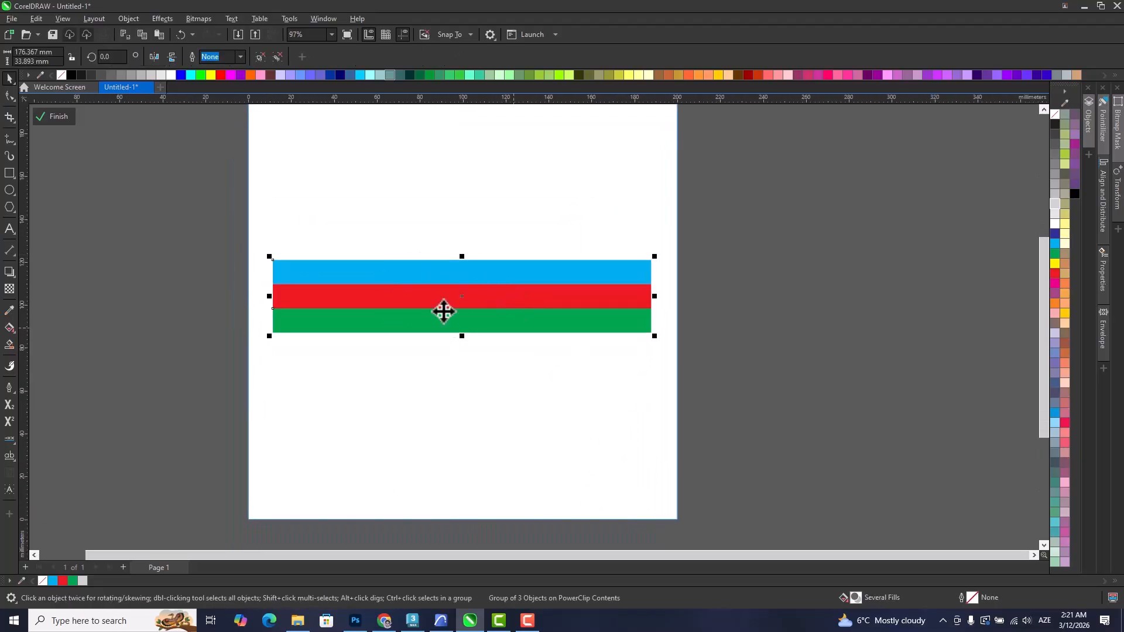
{"action": "left_click_drag", "start_coordinate": [391, 326], "coordinate": [384, 151]}
{"action": "scroll", "coordinate": [387, 389], "scroll_direction": "up", "scroll_amount": 3}
{"action": "left_click_drag", "start_coordinate": [386, 421], "coordinate": [413, 409]}
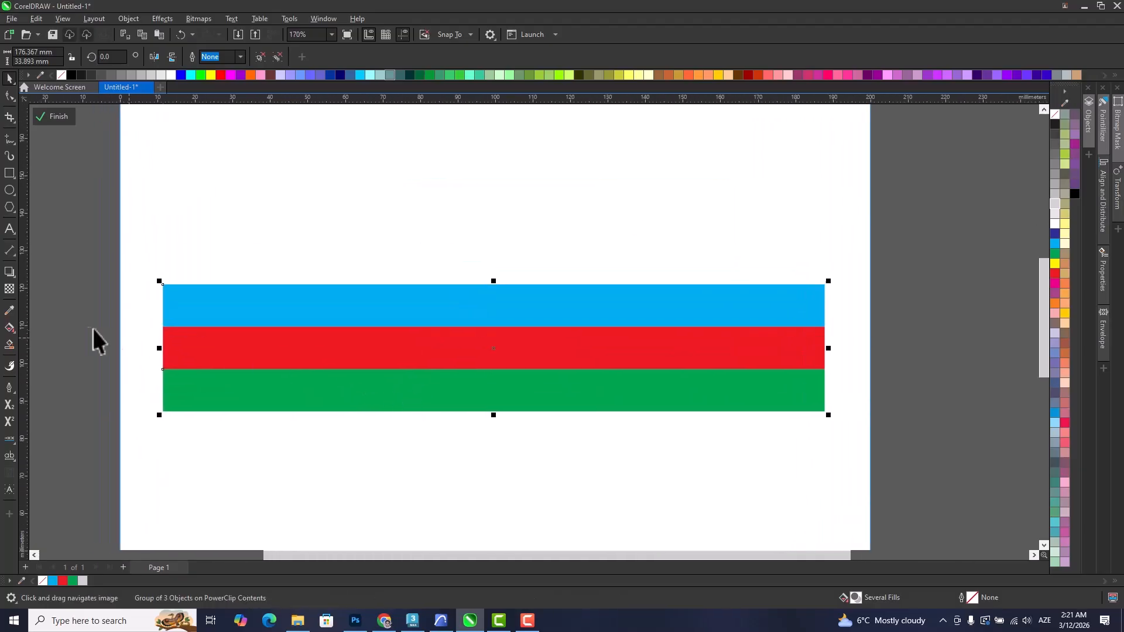
Try bending the stripe group on the page into a wave with the Envelope tool, and undo the bends.
{"action": "left_click", "coordinate": [10, 275]}
{"action": "left_click", "coordinate": [49, 323]}
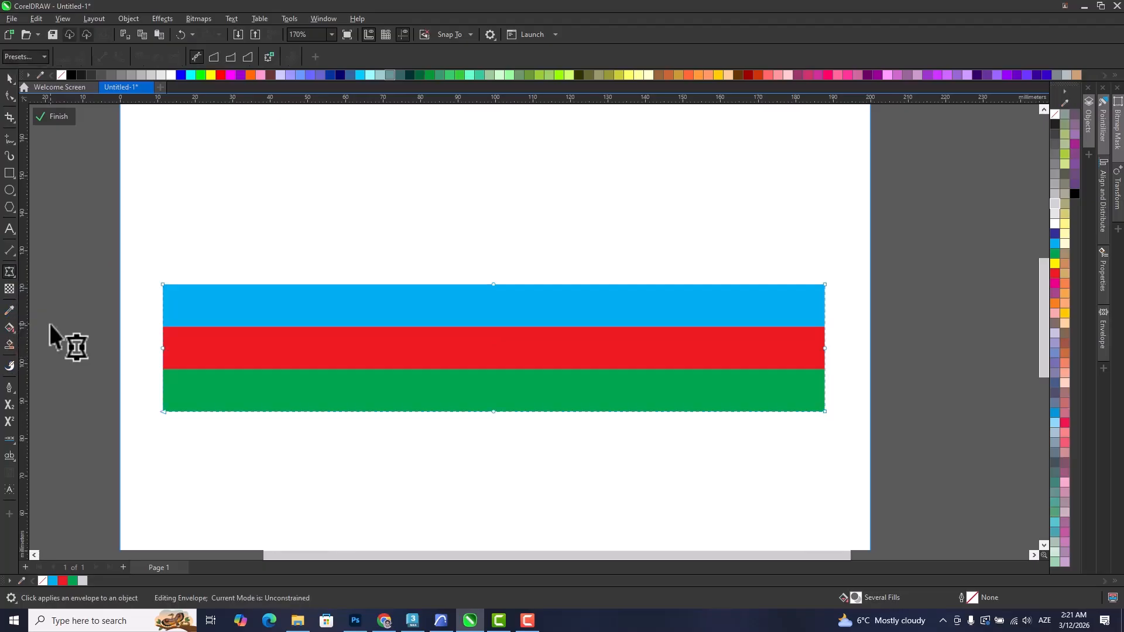
{"action": "left_click_drag", "start_coordinate": [448, 238], "coordinate": [545, 508]}
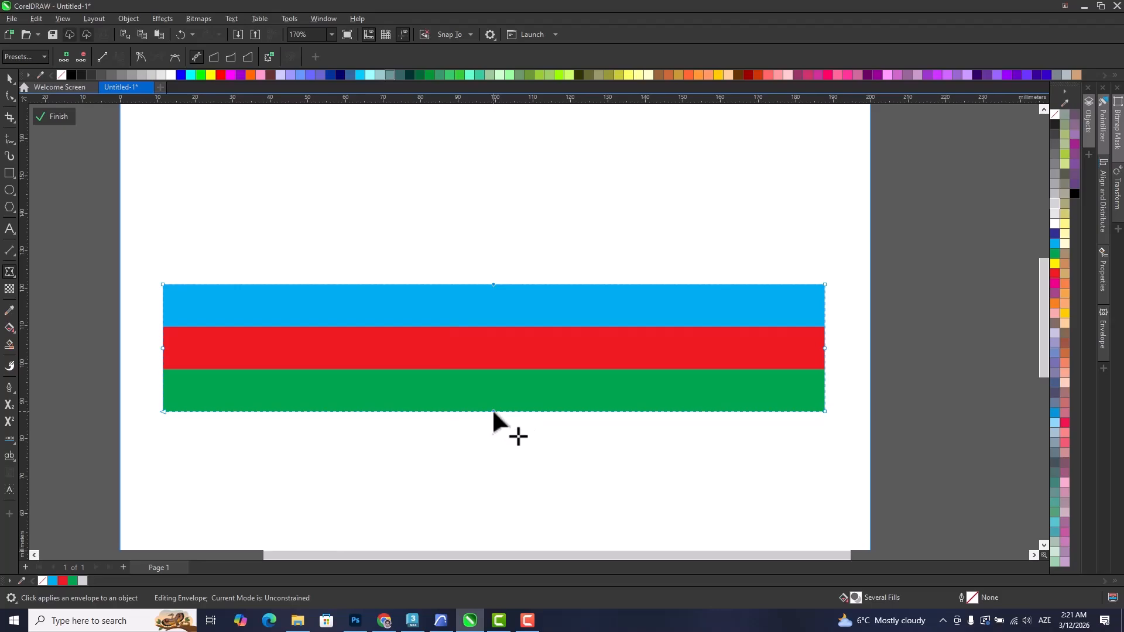
{"action": "left_click_drag", "start_coordinate": [494, 411], "coordinate": [642, 492]}
{"action": "scroll", "coordinate": [644, 474], "scroll_direction": "down", "scroll_amount": 2}
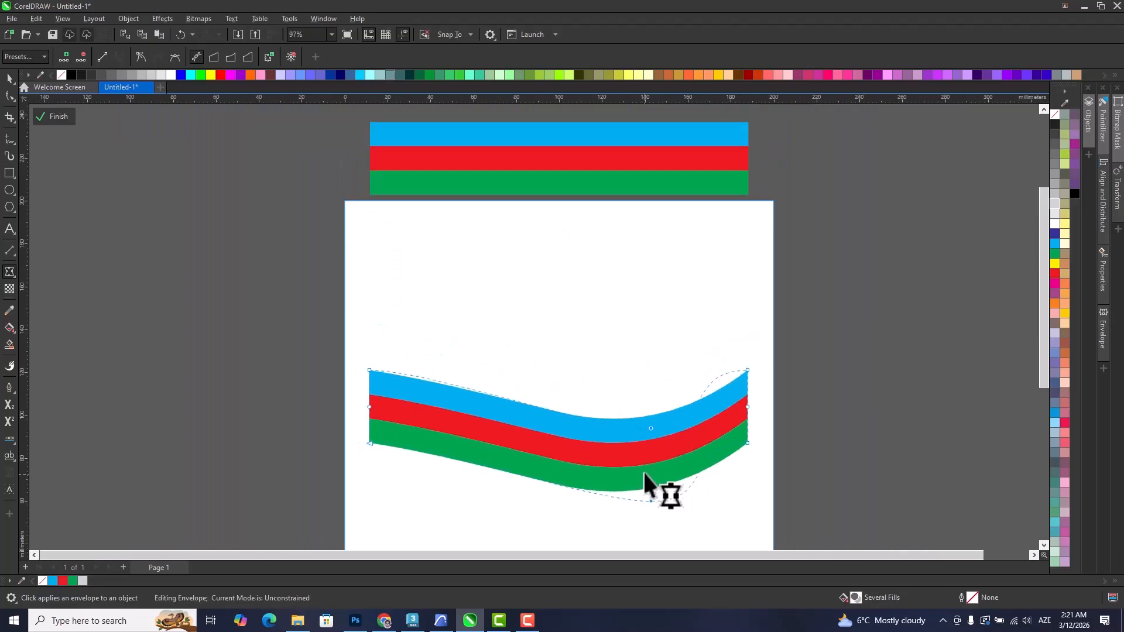
{"action": "key", "text": "ctrl+z"}
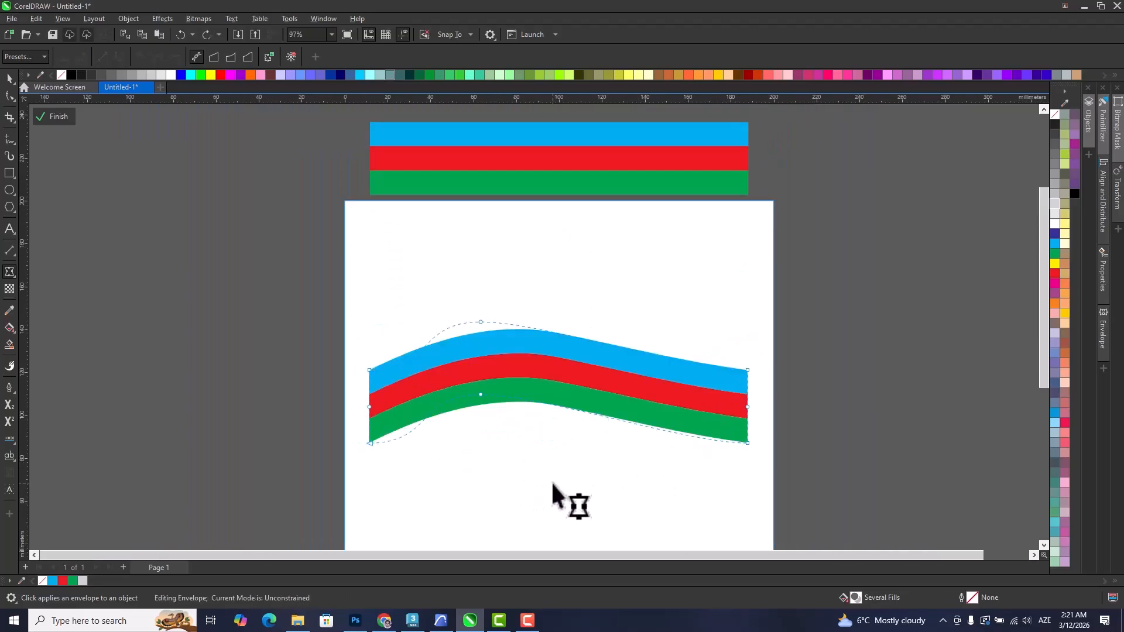
{"action": "key", "text": "ctrl+z"}
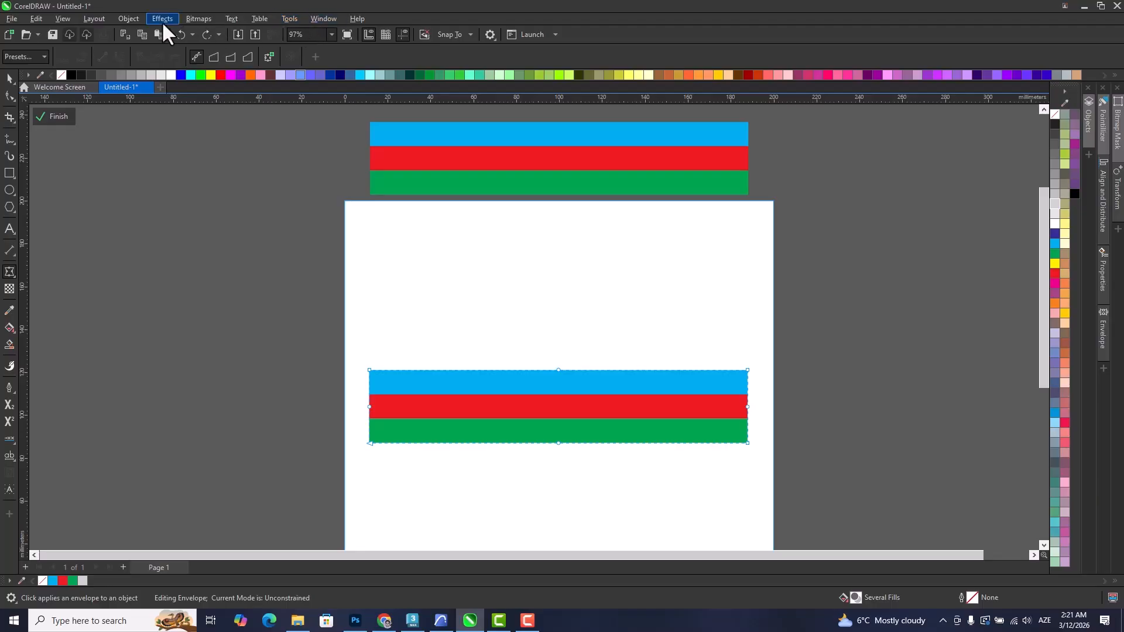
Display the Envelope presets and options with the stripe group on the page selected as a whole object.
{"action": "left_click", "coordinate": [316, 16]}
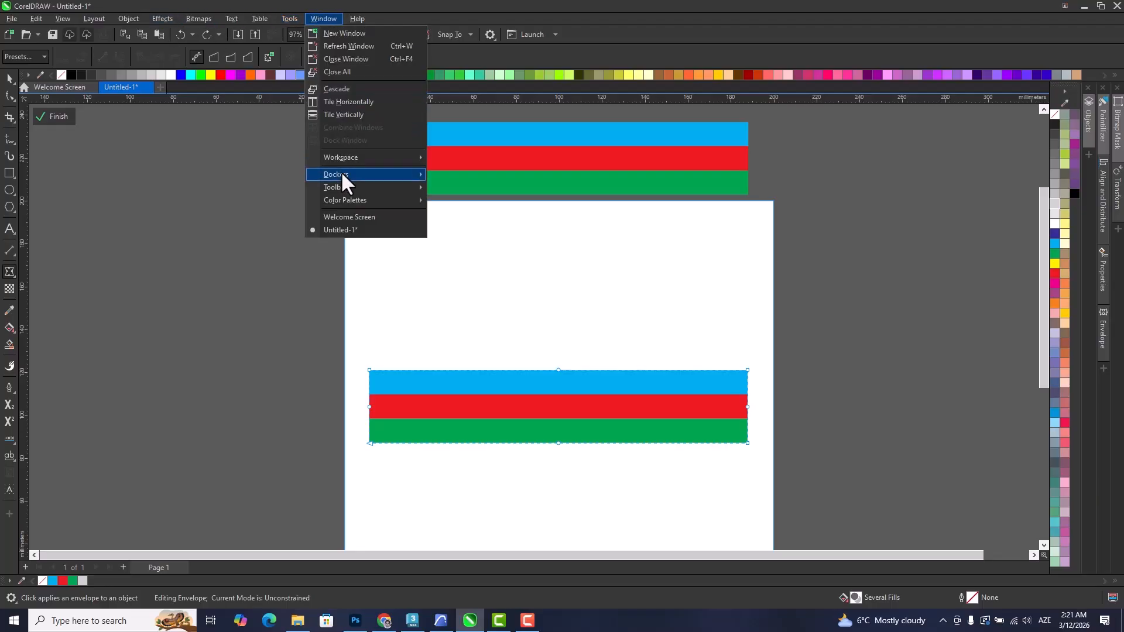
{"action": "mouse_move", "coordinate": [340, 172]}
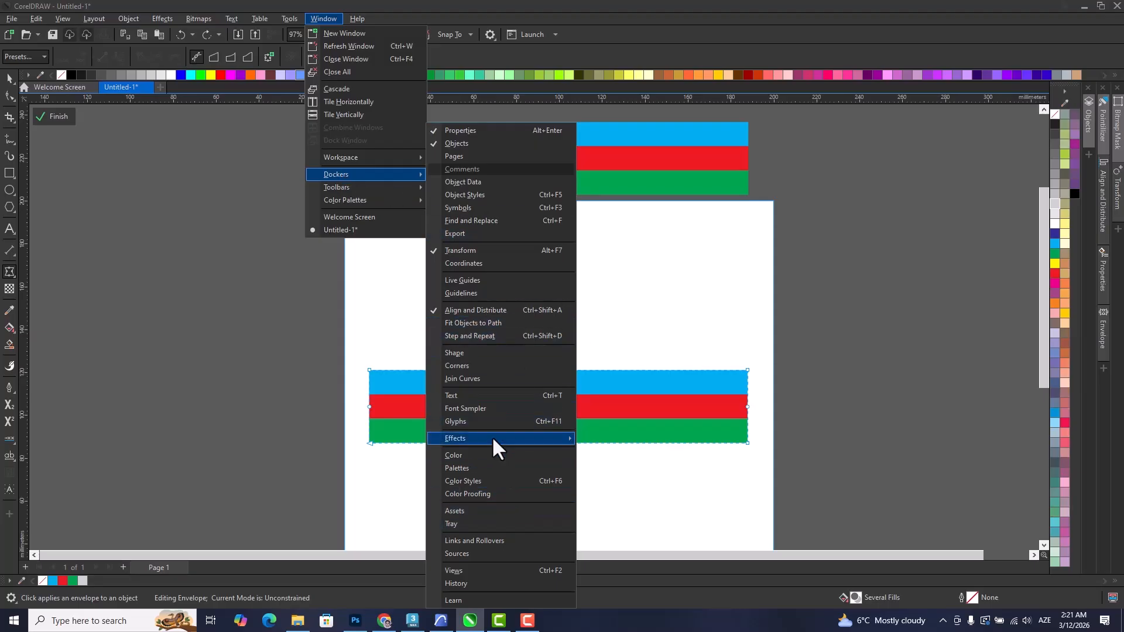
{"action": "mouse_move", "coordinate": [491, 436]}
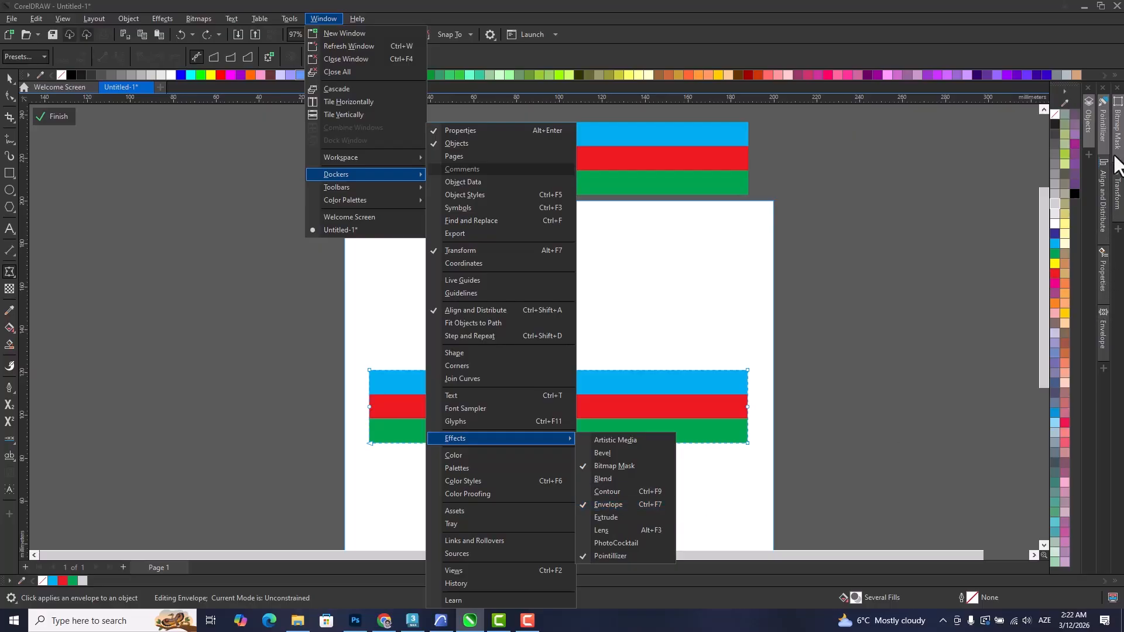
{"action": "left_click", "coordinate": [1108, 323]}
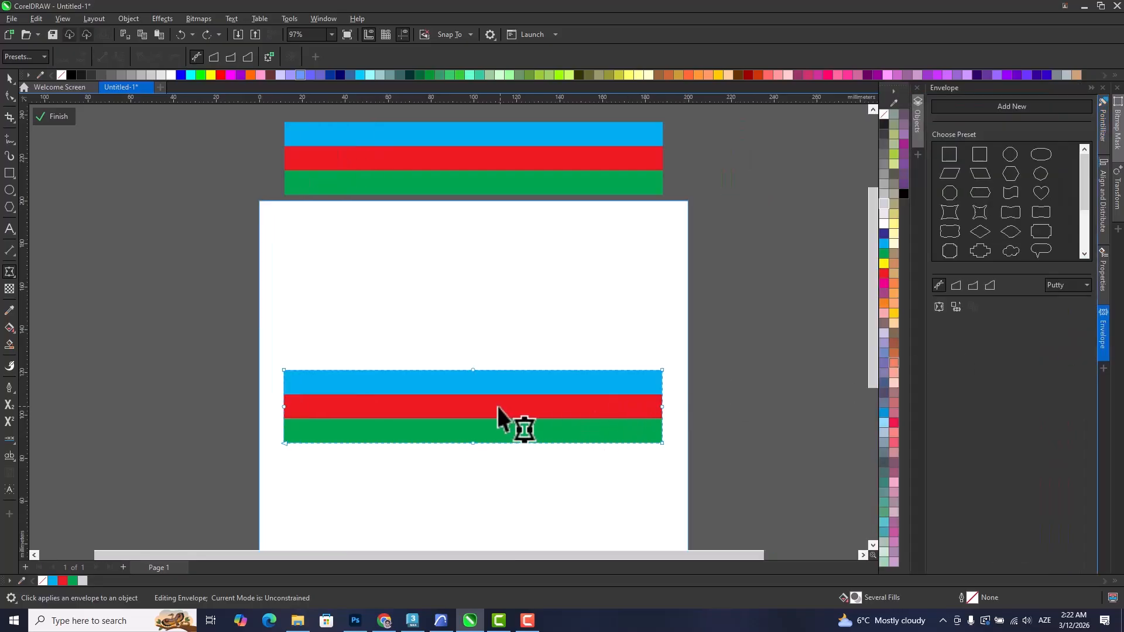
{"action": "left_click", "coordinate": [10, 78]}
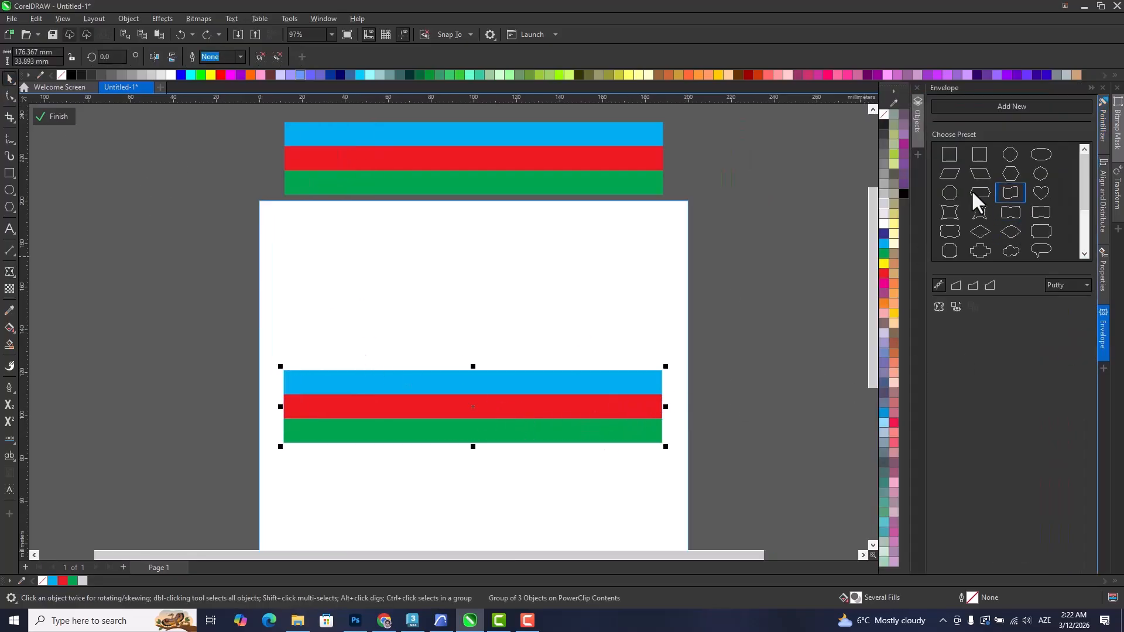
Try several envelope presets on the stripe group, return it to the rectangular preset, and deselect it.
{"action": "left_click", "coordinate": [954, 215]}
{"action": "left_click", "coordinate": [978, 215]}
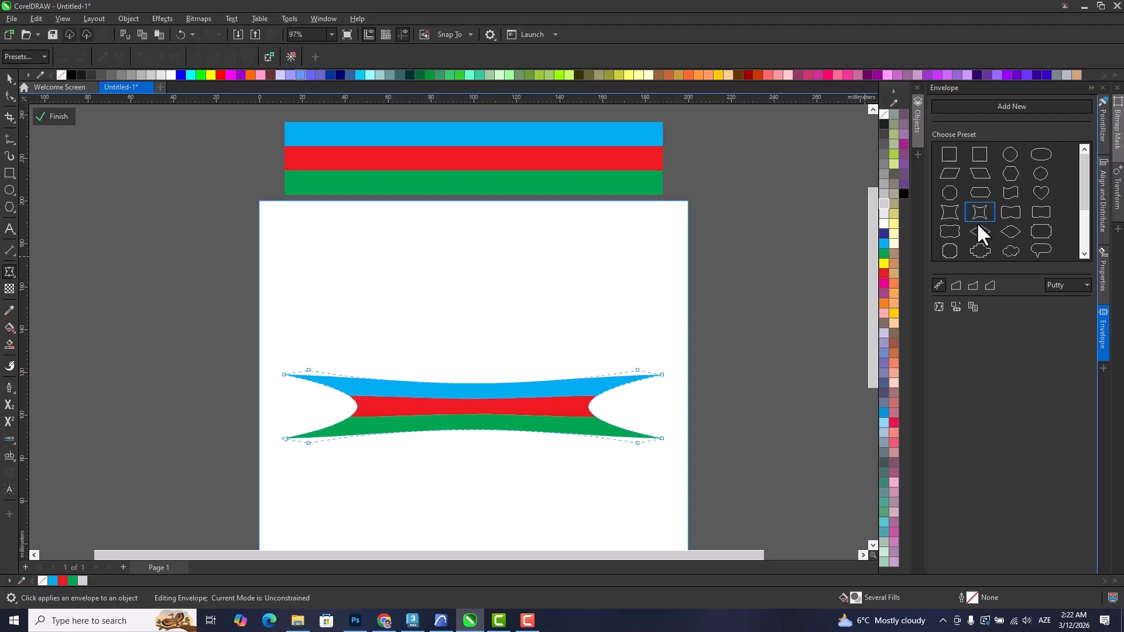
{"action": "left_click", "coordinate": [977, 231]}
{"action": "left_click", "coordinate": [1008, 230]}
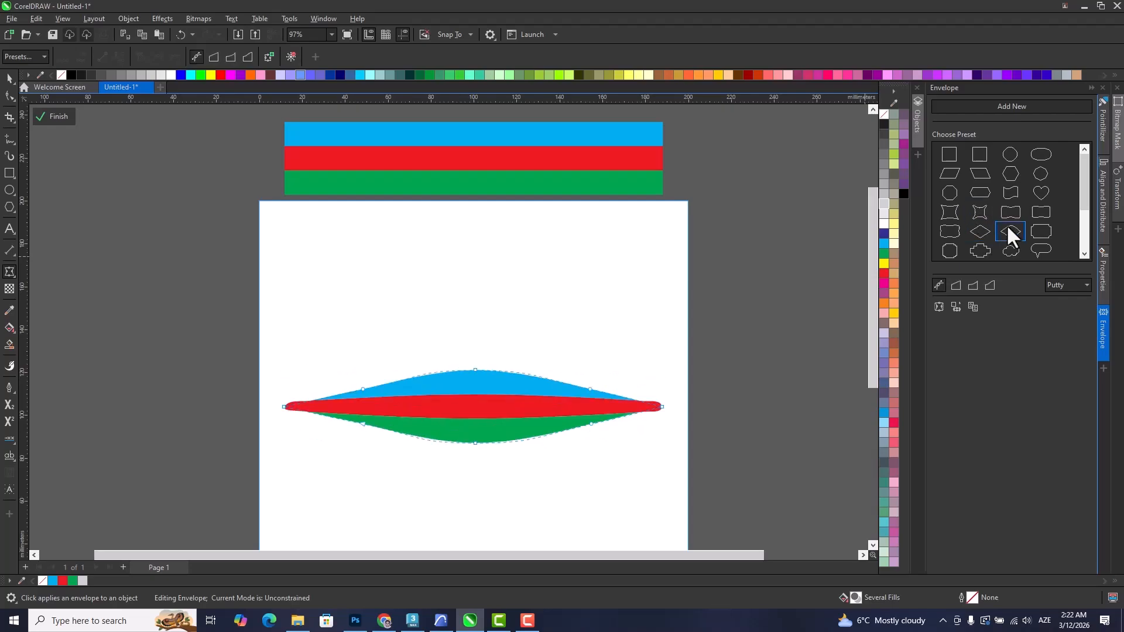
{"action": "left_click", "coordinate": [971, 252]}
{"action": "left_click", "coordinate": [952, 249]}
{"action": "left_click", "coordinate": [978, 212]}
{"action": "left_click", "coordinate": [979, 186]}
{"action": "left_click", "coordinate": [977, 154]}
{"action": "left_click", "coordinate": [1019, 157]}
{"action": "left_click", "coordinate": [1031, 157]}
{"action": "left_click", "coordinate": [946, 160]}
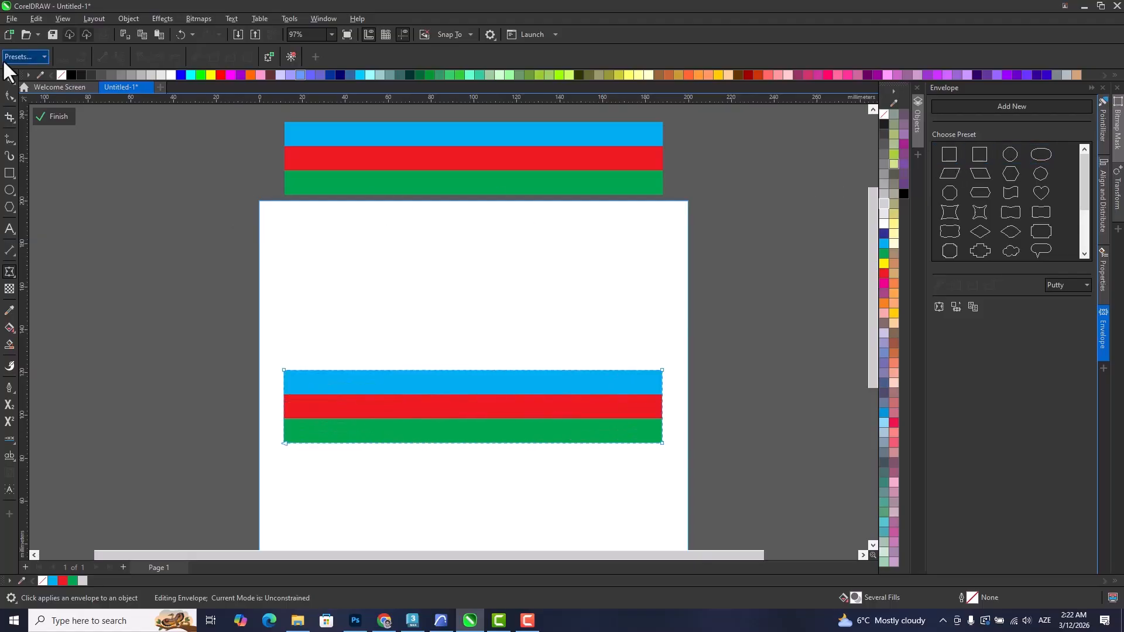
{"action": "left_click", "coordinate": [9, 78]}
{"action": "left_click", "coordinate": [375, 264]}
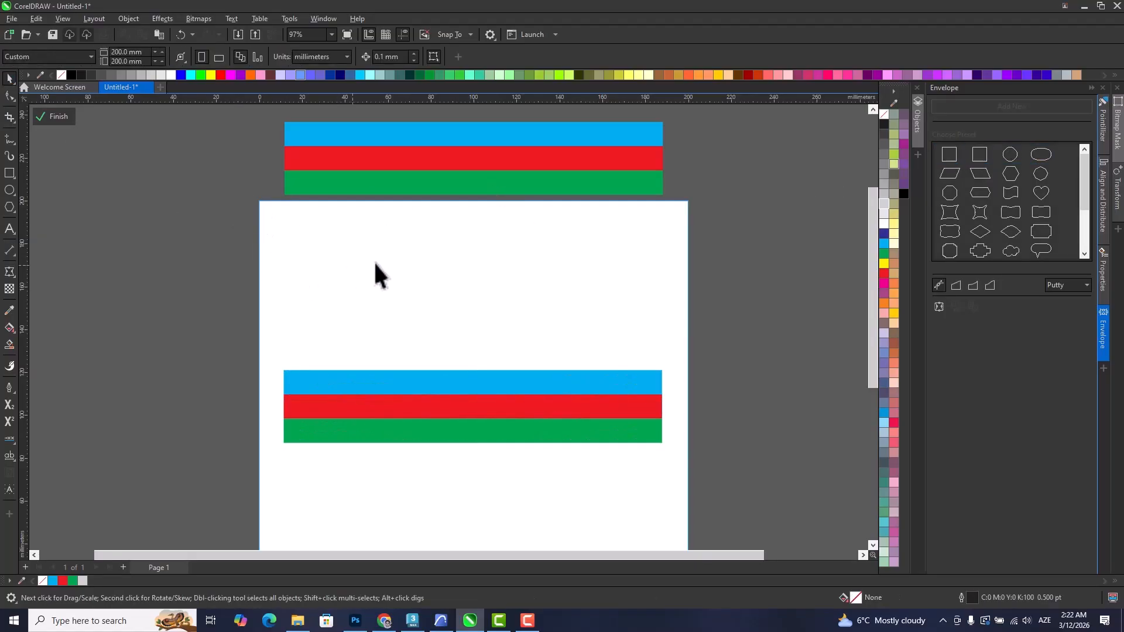
Draw a closed wavy ribbon outline about 144 by 52 mm above the page's stripe group with the Bézier tool.
{"action": "left_click", "coordinate": [8, 190]}
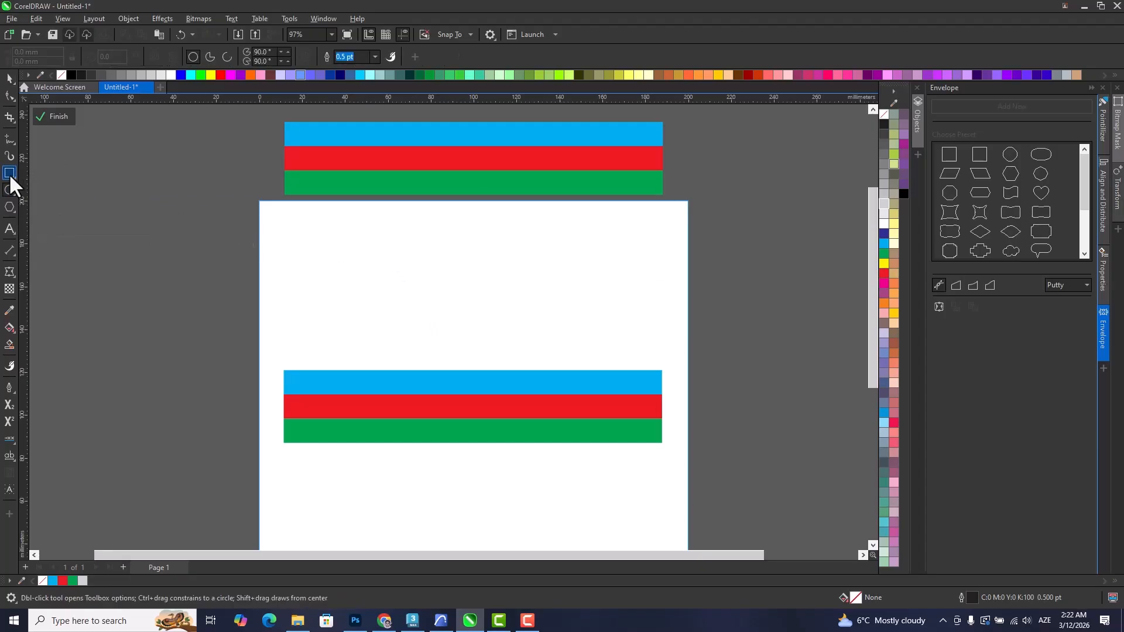
{"action": "left_click", "coordinate": [9, 140]}
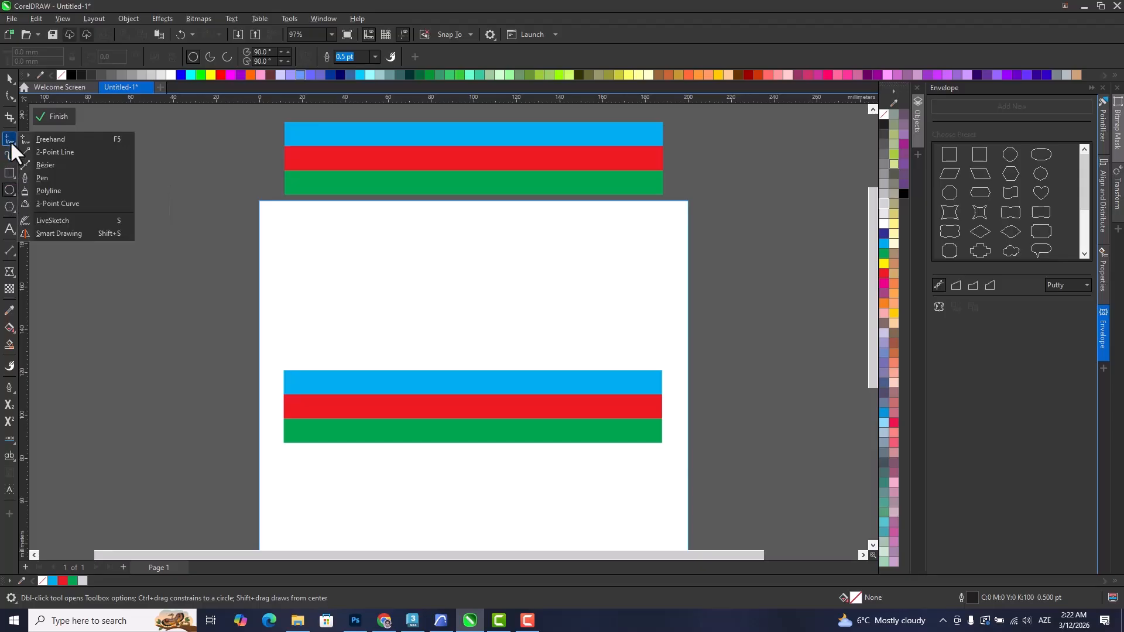
{"action": "left_click", "coordinate": [38, 165]}
{"action": "left_click", "coordinate": [352, 313]}
{"action": "left_click_drag", "start_coordinate": [486, 280], "coordinate": [597, 308]}
{"action": "left_click_drag", "start_coordinate": [626, 252], "coordinate": [637, 234]}
{"action": "left_click", "coordinate": [662, 332]}
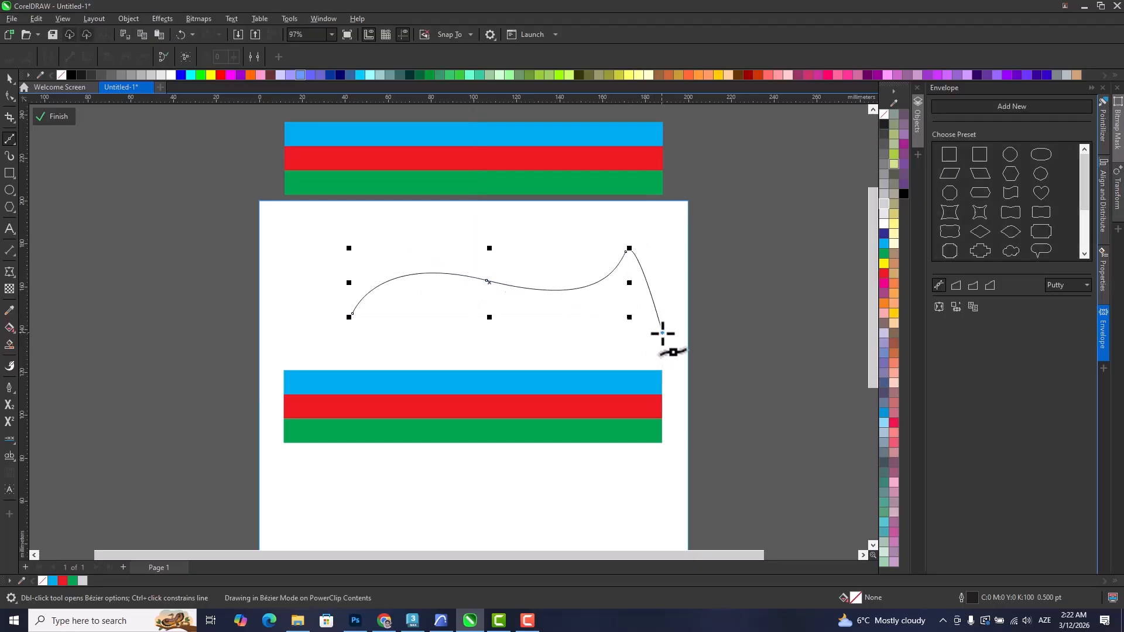
{"action": "left_click_drag", "start_coordinate": [528, 349], "coordinate": [455, 315]}
{"action": "left_click_drag", "start_coordinate": [389, 336], "coordinate": [363, 360]}
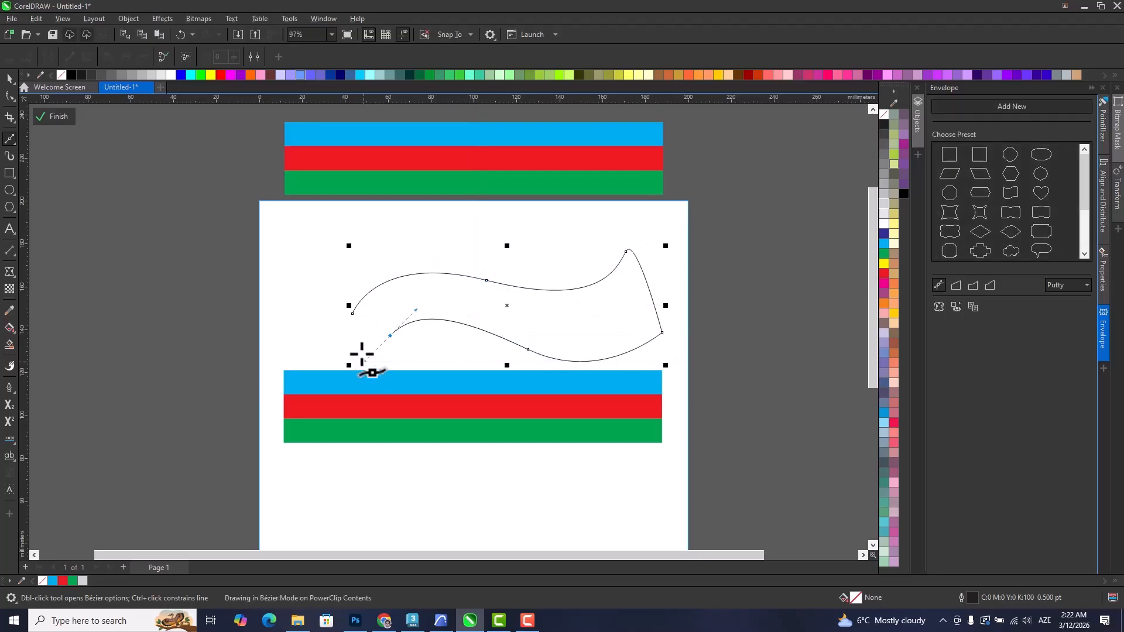
{"action": "left_click", "coordinate": [352, 353]}
{"action": "left_click", "coordinate": [352, 313]}
{"action": "key", "text": "space"}
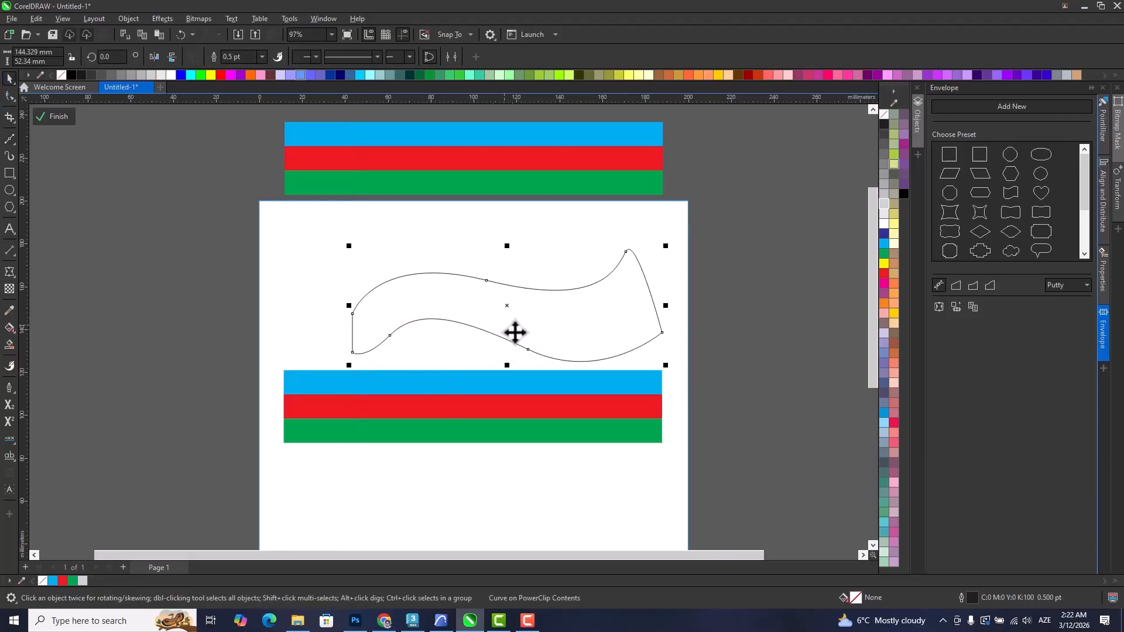
Create an envelope for the stripe group on the page from the shape of the wavy outline.
{"action": "left_click", "coordinate": [567, 404]}
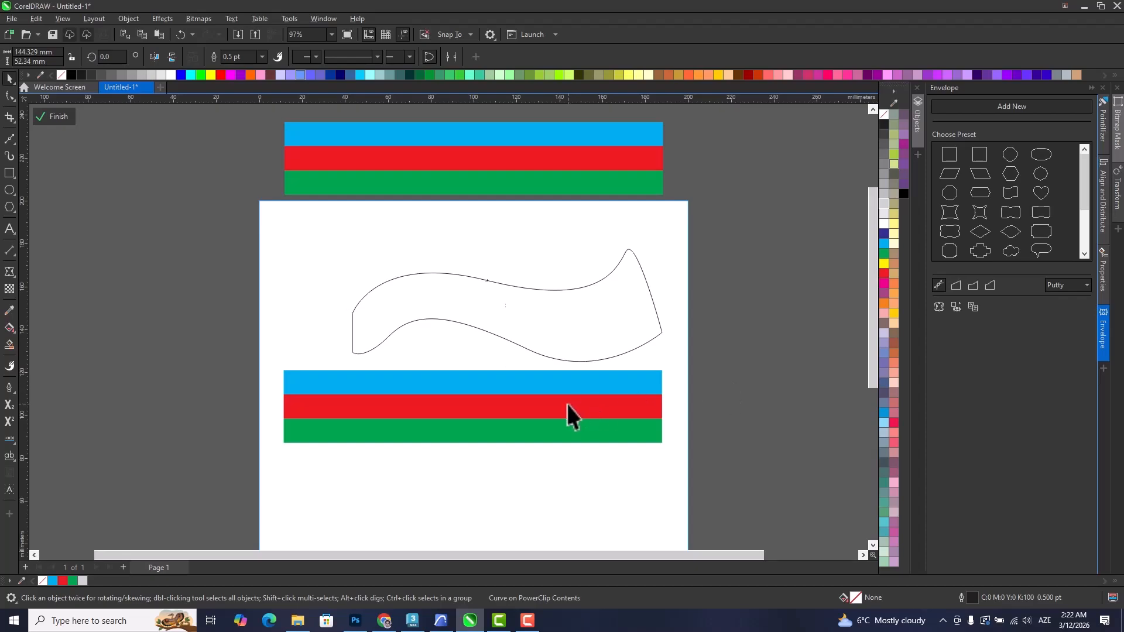
{"action": "left_click", "coordinate": [955, 306]}
{"action": "left_click", "coordinate": [492, 316]}
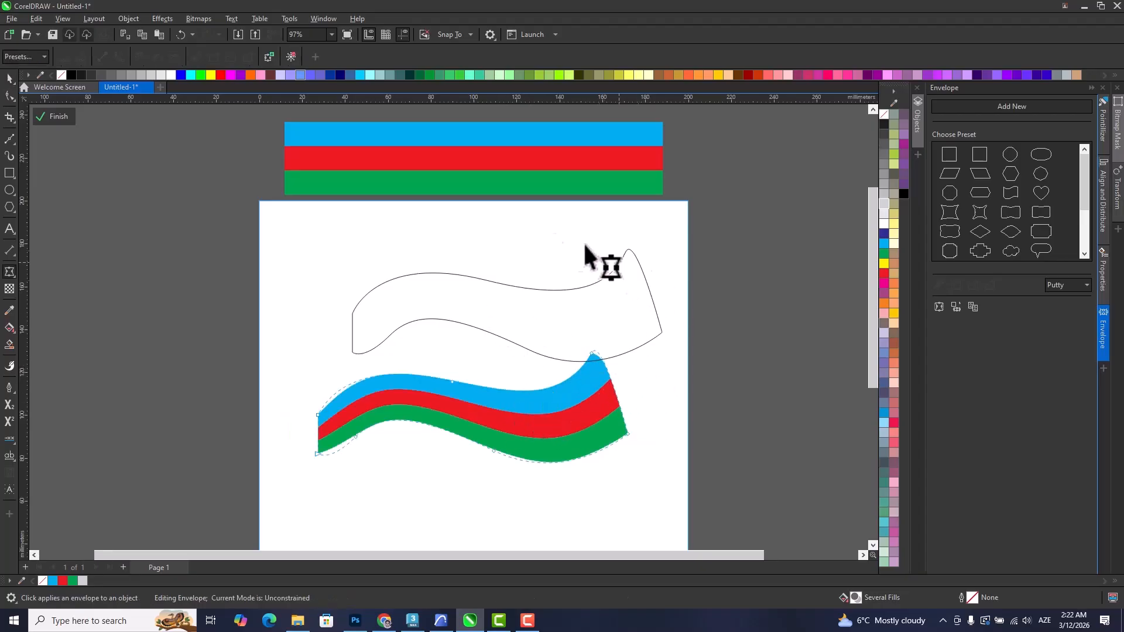
Raise the wavy outline's upper-left node with the Shape tool, and try raising the lower-left curve node before undoing that second move.
{"action": "left_click", "coordinate": [15, 98]}
{"action": "left_click", "coordinate": [356, 310]}
{"action": "left_click_drag", "start_coordinate": [352, 313], "coordinate": [350, 250]}
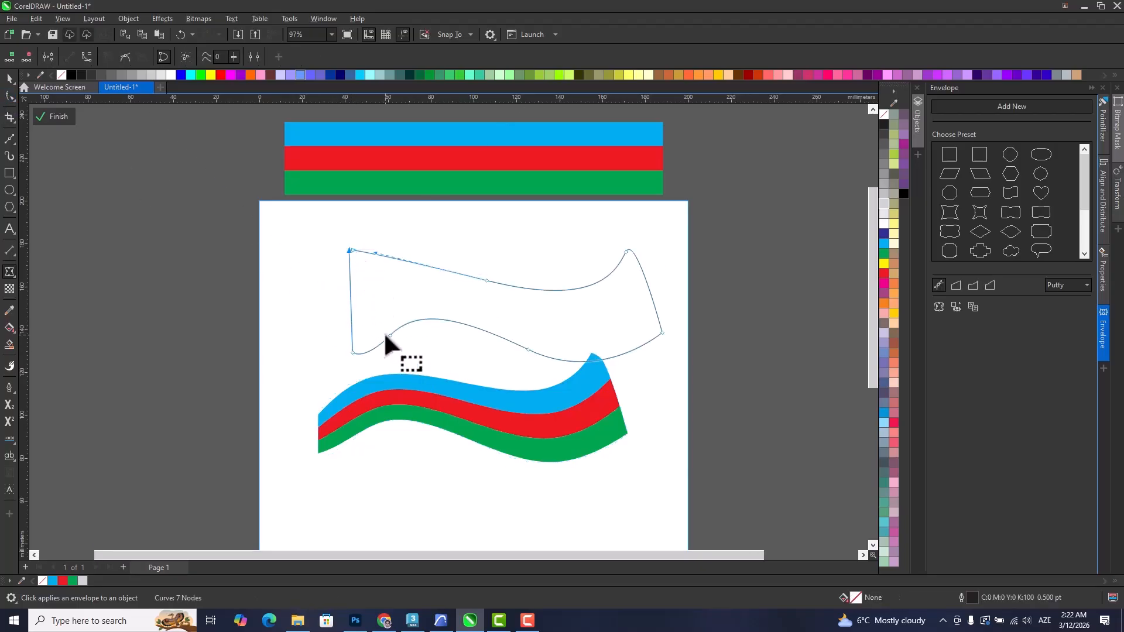
{"action": "left_click_drag", "start_coordinate": [388, 331], "coordinate": [390, 283]}
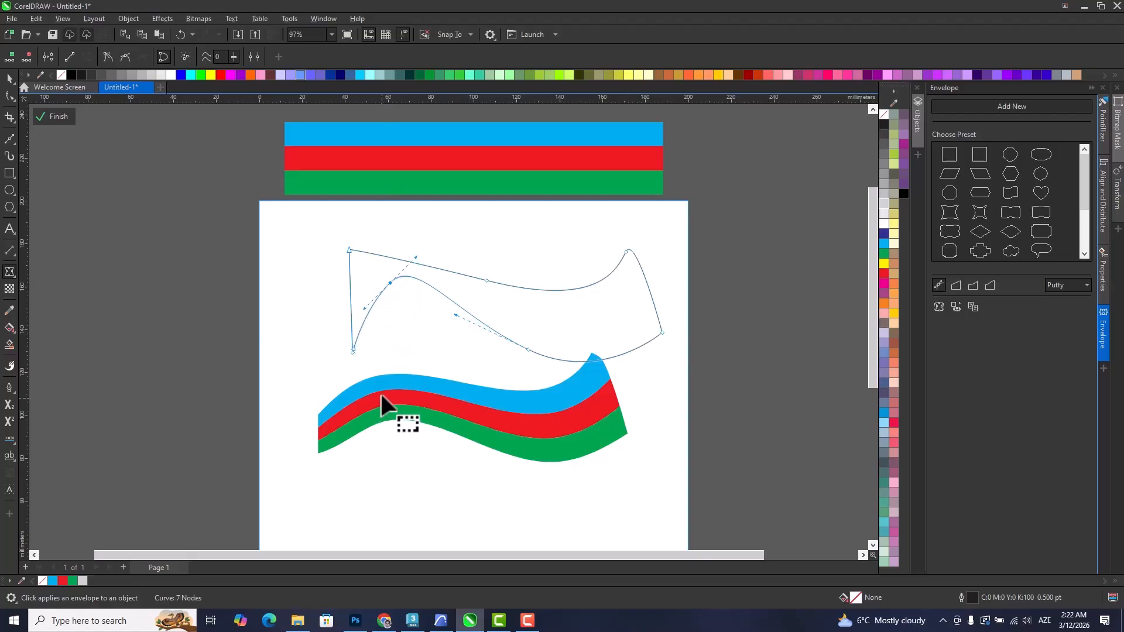
{"action": "key", "text": "ctrl+z"}
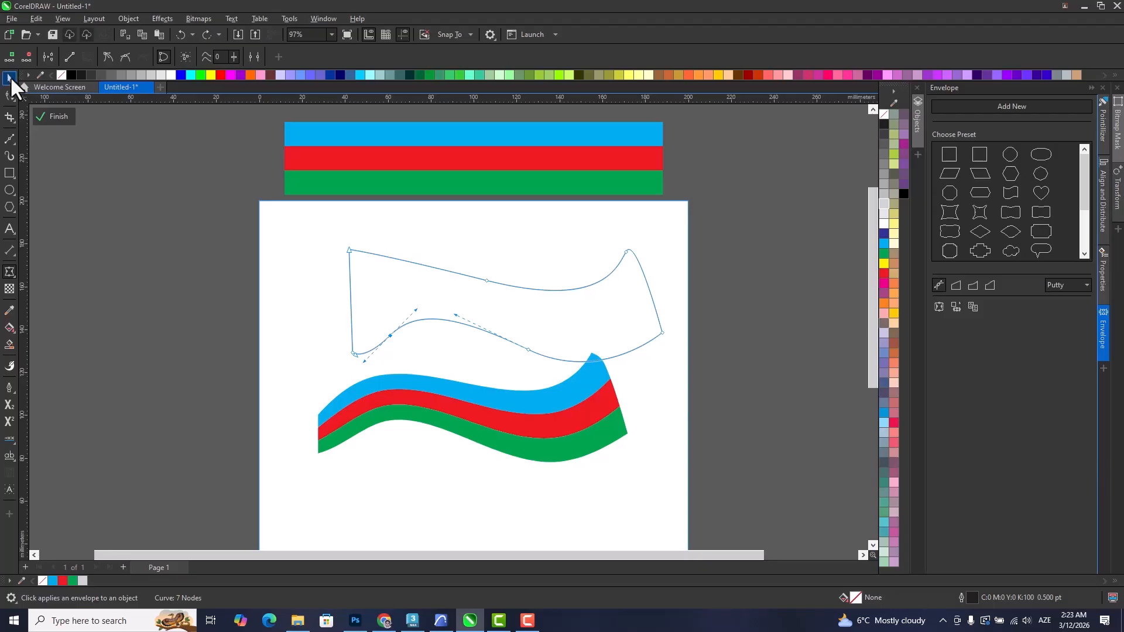
Try deleting the wavy outline and moving the waved stripe group slightly up on the page.
{"action": "left_click", "coordinate": [10, 76]}
{"action": "left_click", "coordinate": [539, 331]}
{"action": "key", "text": "Delete"}
{"action": "left_click", "coordinate": [492, 419]}
{"action": "mouse_move", "coordinate": [491, 418]}
{"action": "left_mouse_down"}
{"action": "mouse_move", "coordinate": [481, 373]}
{"action": "mouse_move", "coordinate": [479, 404]}
{"action": "left_mouse_up"}
Undo the outline deletion, node and envelope edits until the stripe group is straight again, and return to editing inside the PowerClip.
{"action": "key", "text": "ctrl+z"}
{"action": "key", "text": "ctrl+z"}
{"action": "key", "text": "ctrl+z"}
{"action": "key", "text": "ctrl+z"}
{"action": "key", "text": "ctrl+z"}
{"action": "key", "text": "ctrl+z"}
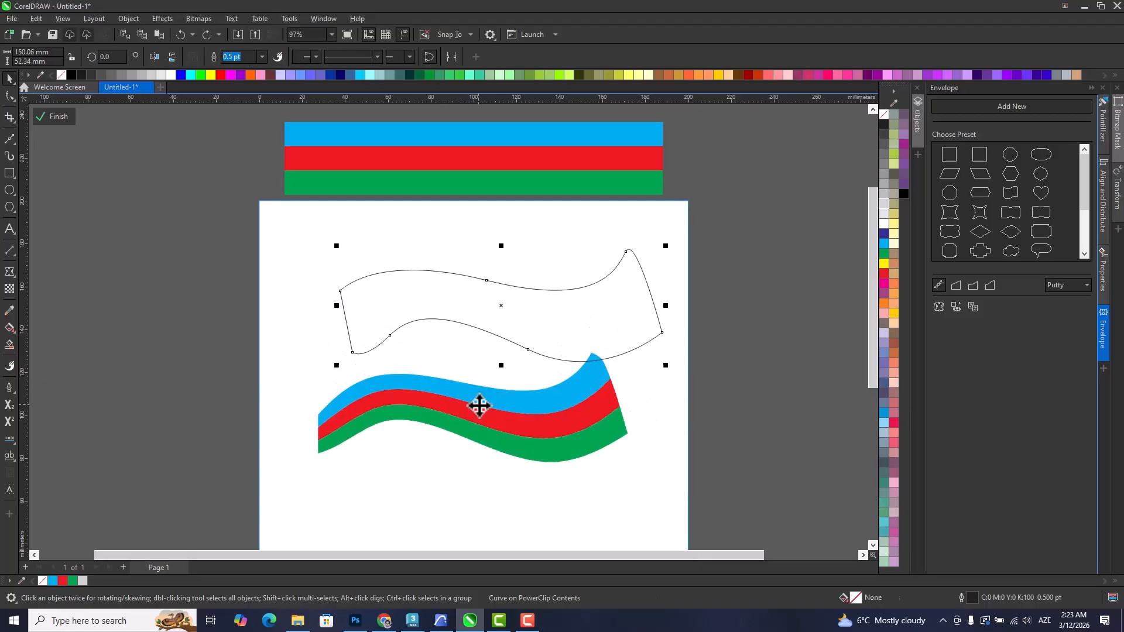
{"action": "left_click", "coordinate": [504, 331], "text": "ctrl"}
{"action": "left_click", "coordinate": [505, 330]}
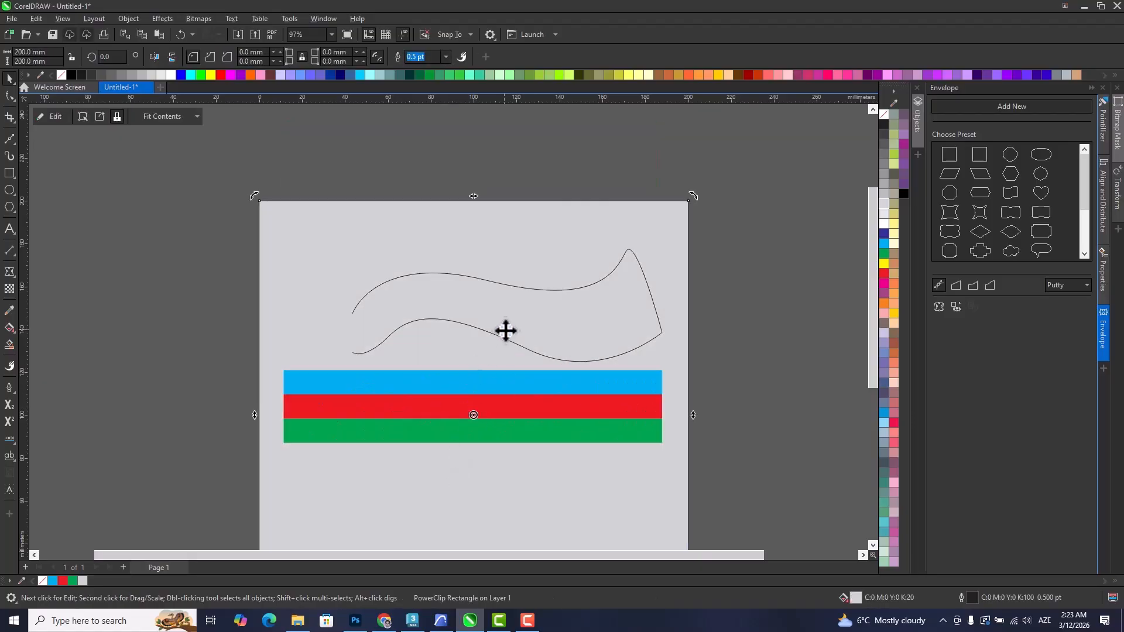
{"action": "left_click", "coordinate": [750, 343]}
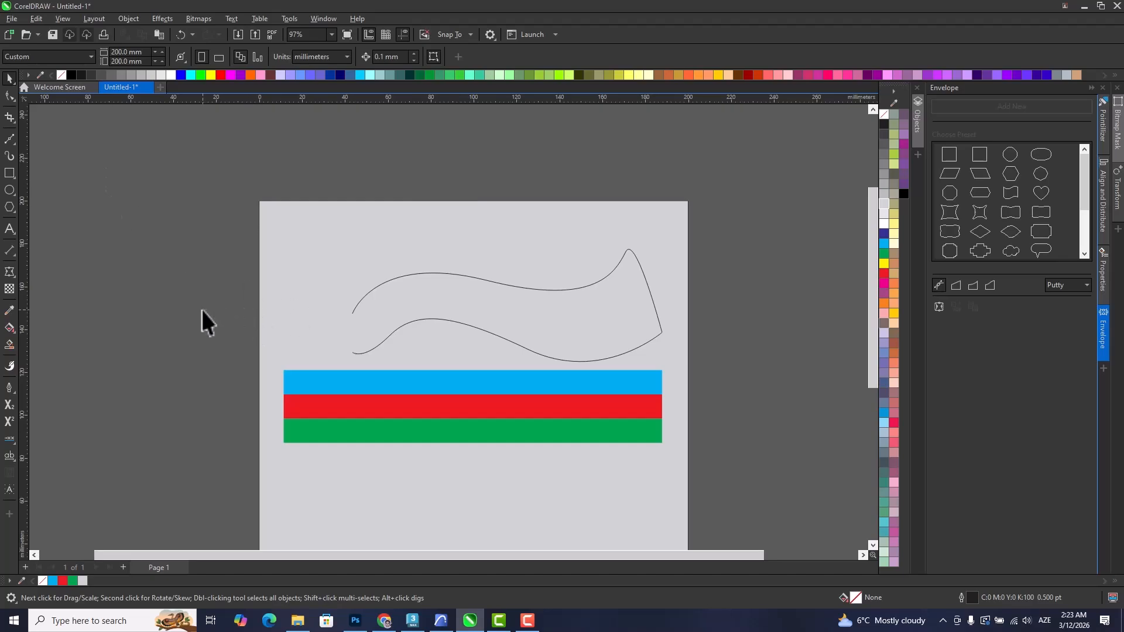
{"action": "key", "text": "ctrl+z"}
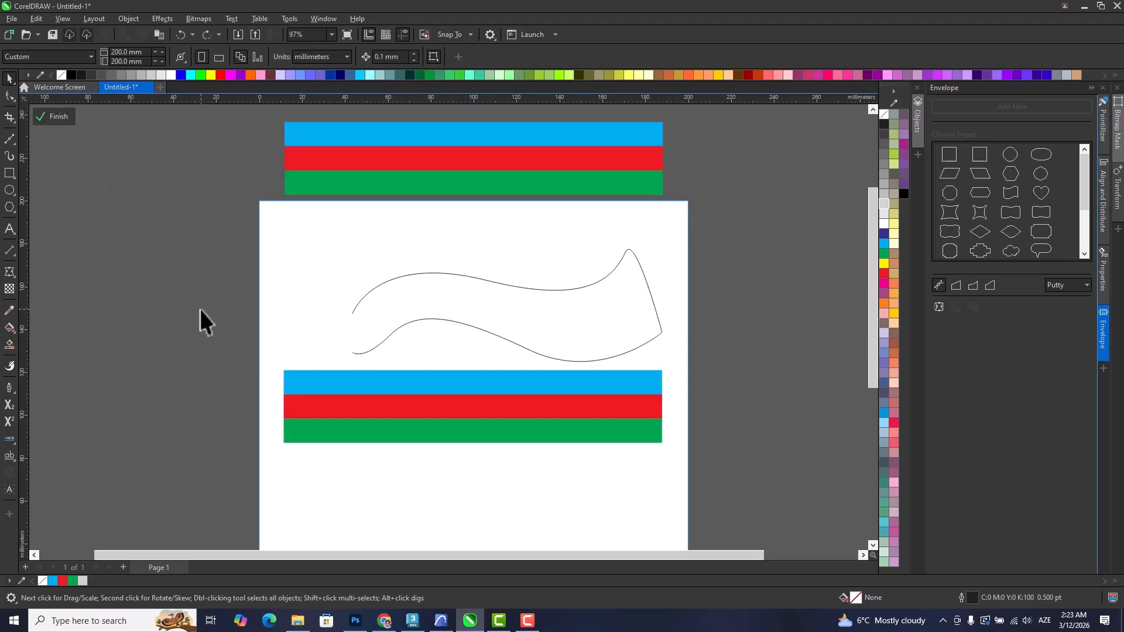
Delete the wavy outline, then stretch the stripe group to about 116 mm tall and place it across the page's right edge.
{"action": "left_click", "coordinate": [422, 322]}
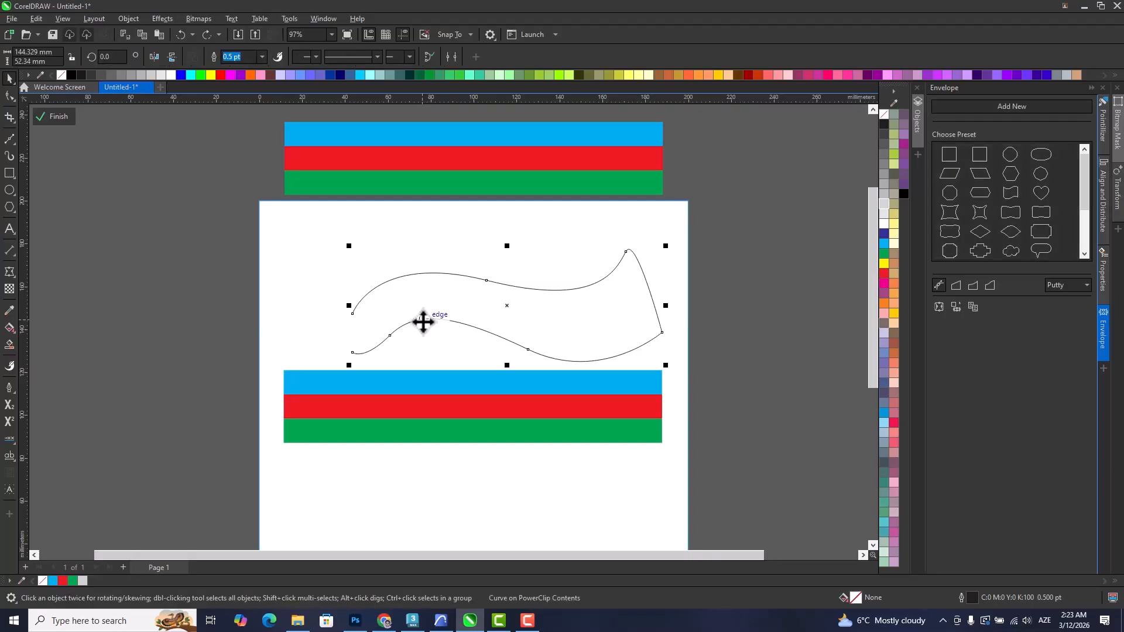
{"action": "key", "text": "Delete"}
{"action": "left_click_drag", "start_coordinate": [390, 390], "coordinate": [571, 269]}
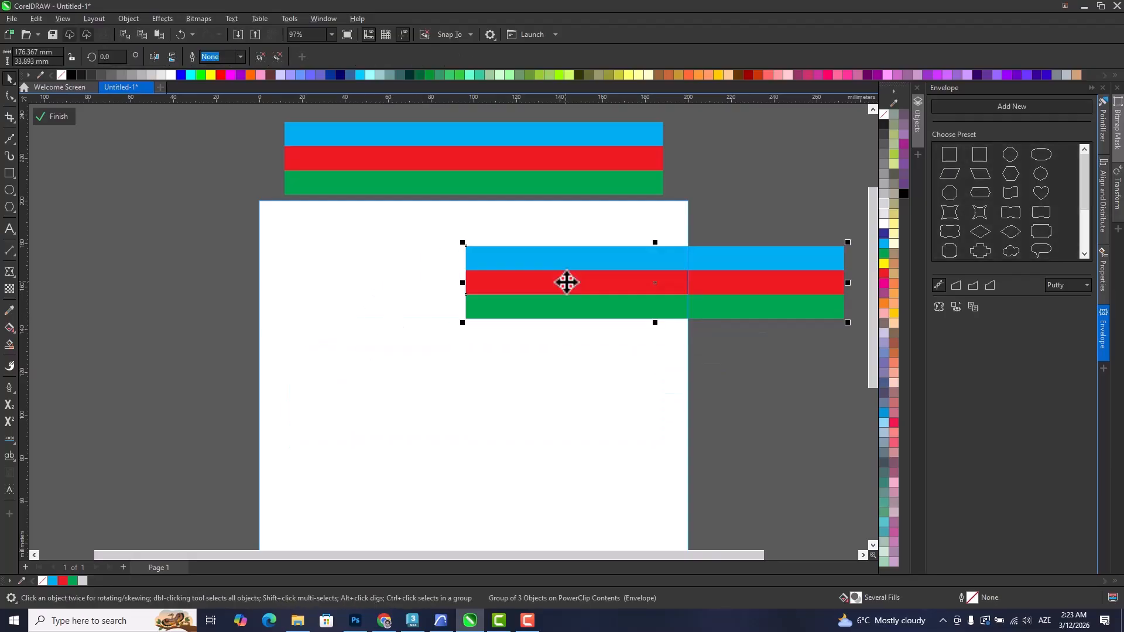
{"action": "left_click_drag", "start_coordinate": [655, 322], "coordinate": [658, 495]}
{"action": "left_click_drag", "start_coordinate": [610, 359], "coordinate": [711, 369]}
{"action": "left_click", "coordinate": [360, 315]}
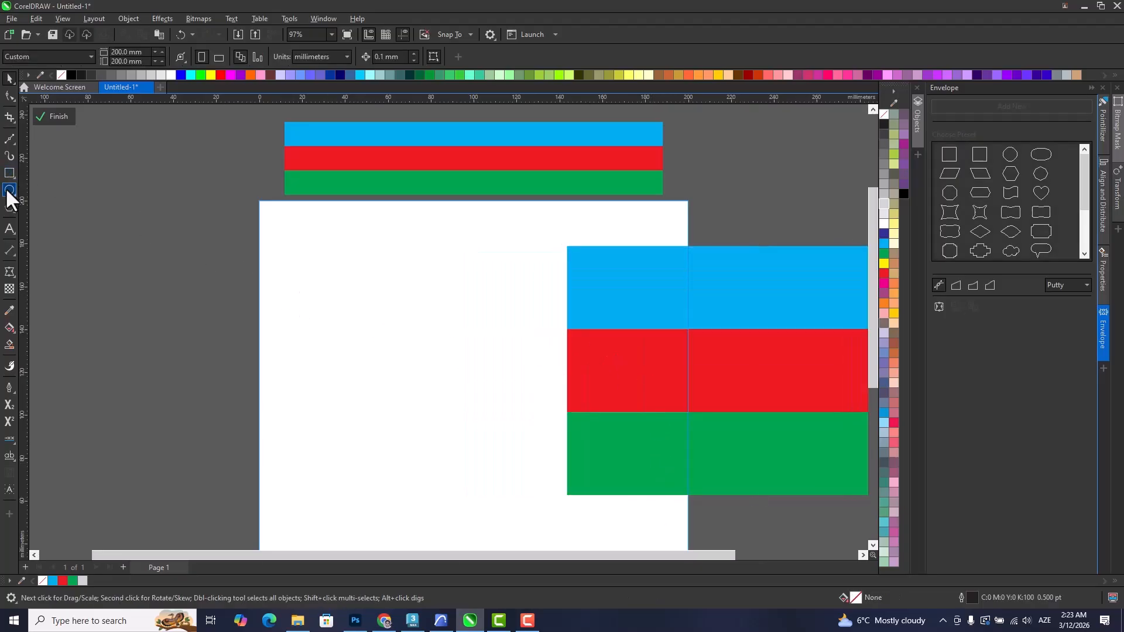
Draw the left half of a vase profile, about 26 by 103 mm, with the Bézier tool on the empty part of the page.
{"action": "left_click", "coordinate": [9, 139]}
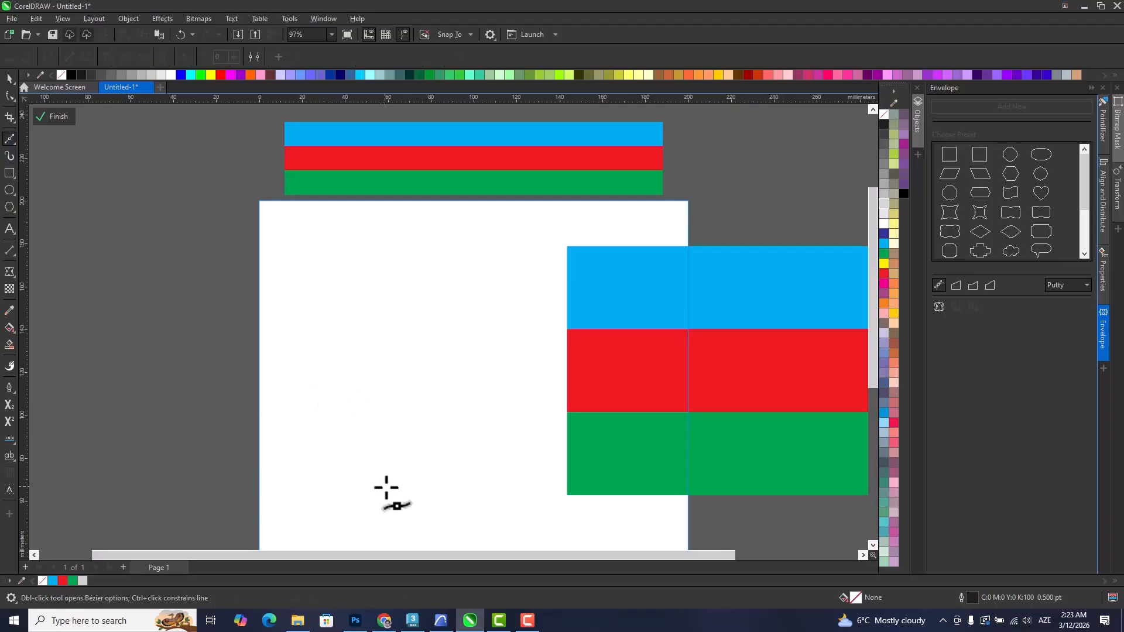
{"action": "left_click", "coordinate": [368, 485]}
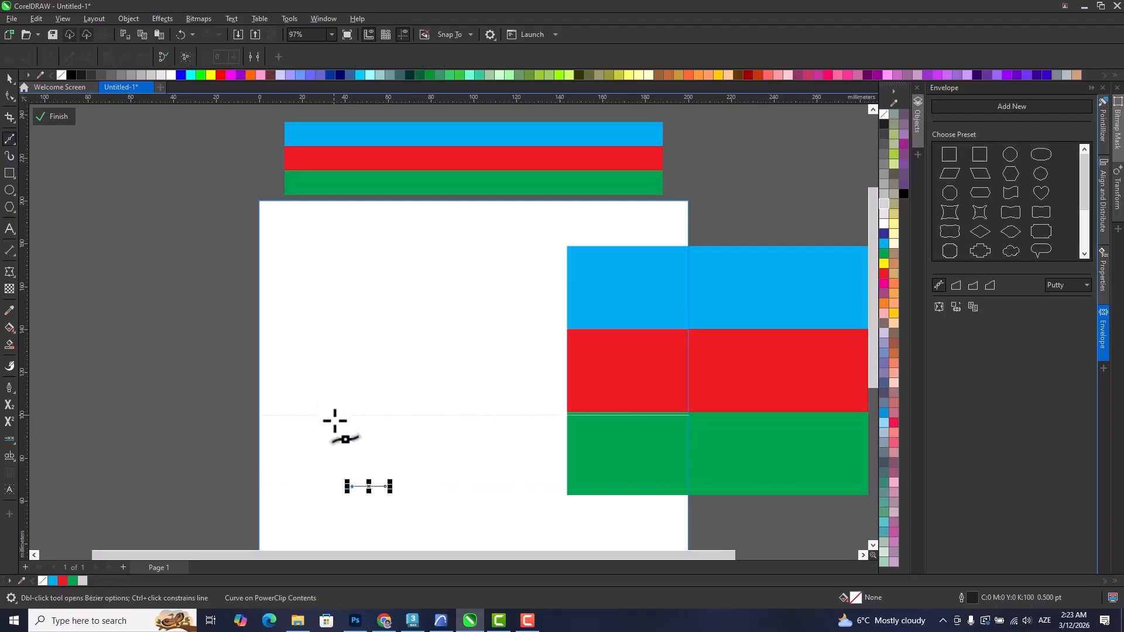
{"action": "key", "text": "ctrl+z"}
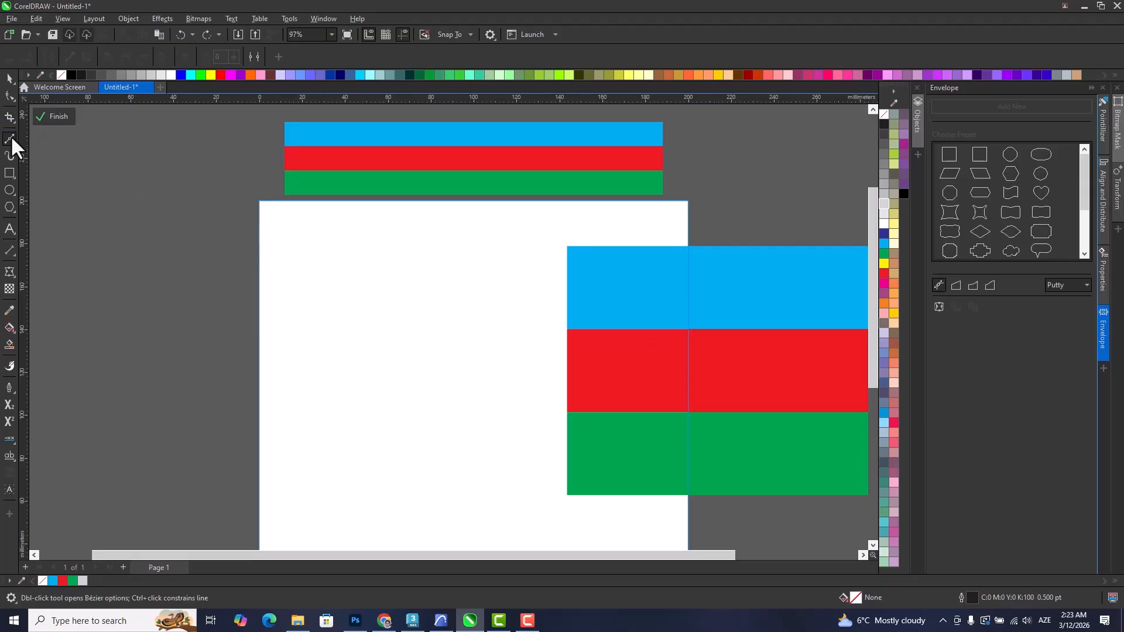
{"action": "left_click_drag", "start_coordinate": [396, 479], "coordinate": [375, 479]}
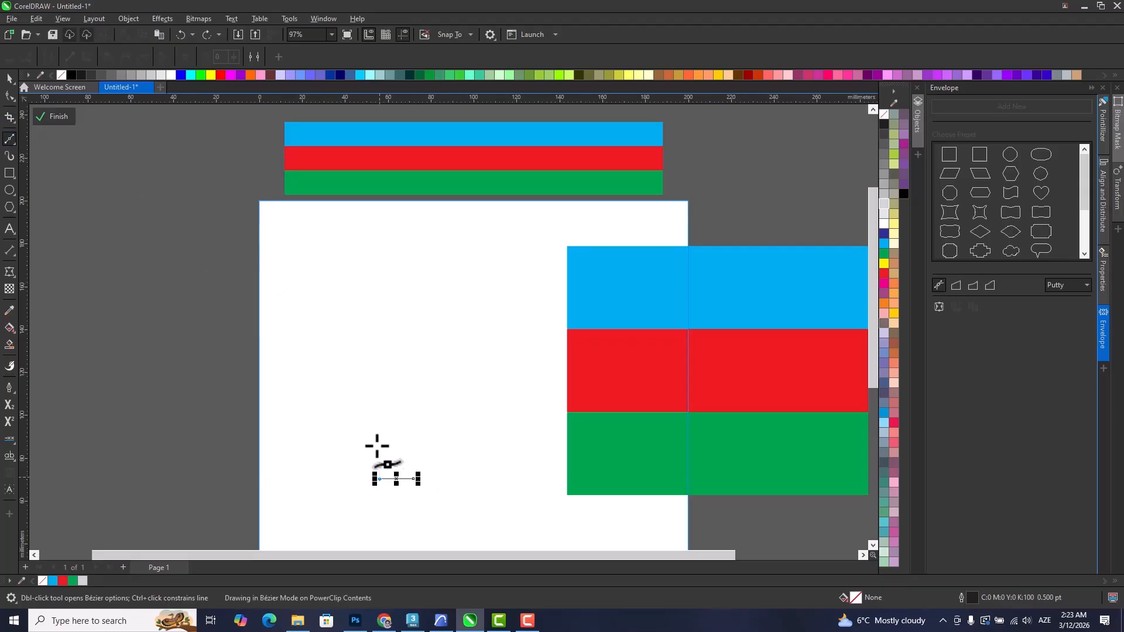
{"action": "left_click", "coordinate": [358, 416]}
{"action": "left_click_drag", "start_coordinate": [363, 399], "coordinate": [366, 392]}
{"action": "left_click_drag", "start_coordinate": [397, 313], "coordinate": [389, 282]}
{"action": "left_click", "coordinate": [375, 273]}
{"action": "left_click", "coordinate": [374, 258]}
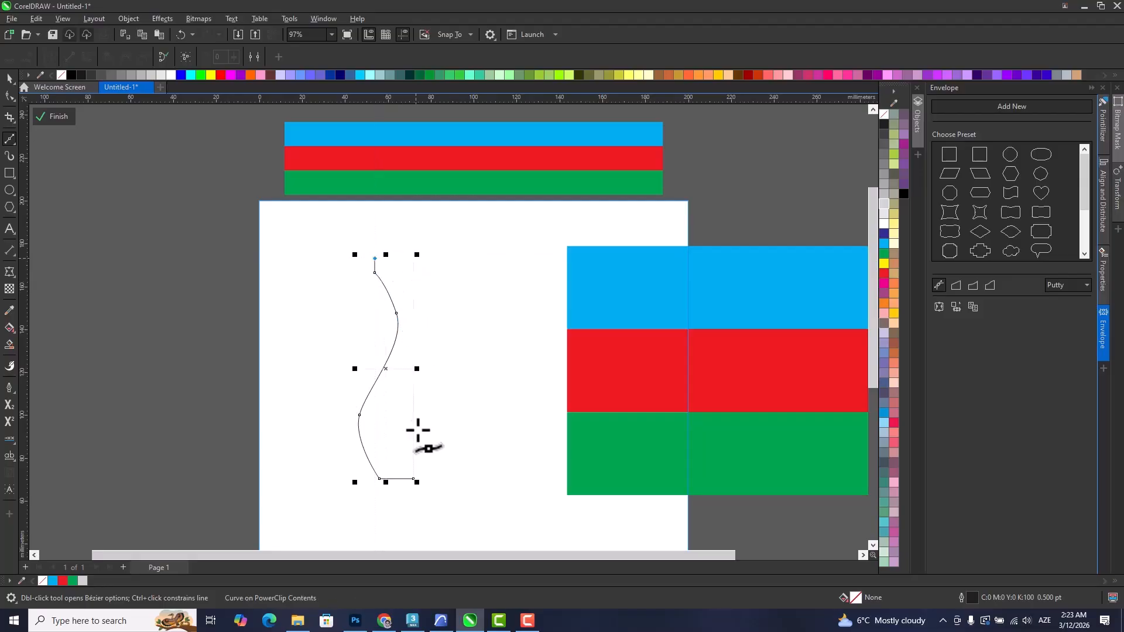
{"action": "left_click", "coordinate": [414, 258]}
{"action": "left_click", "coordinate": [9, 78]}
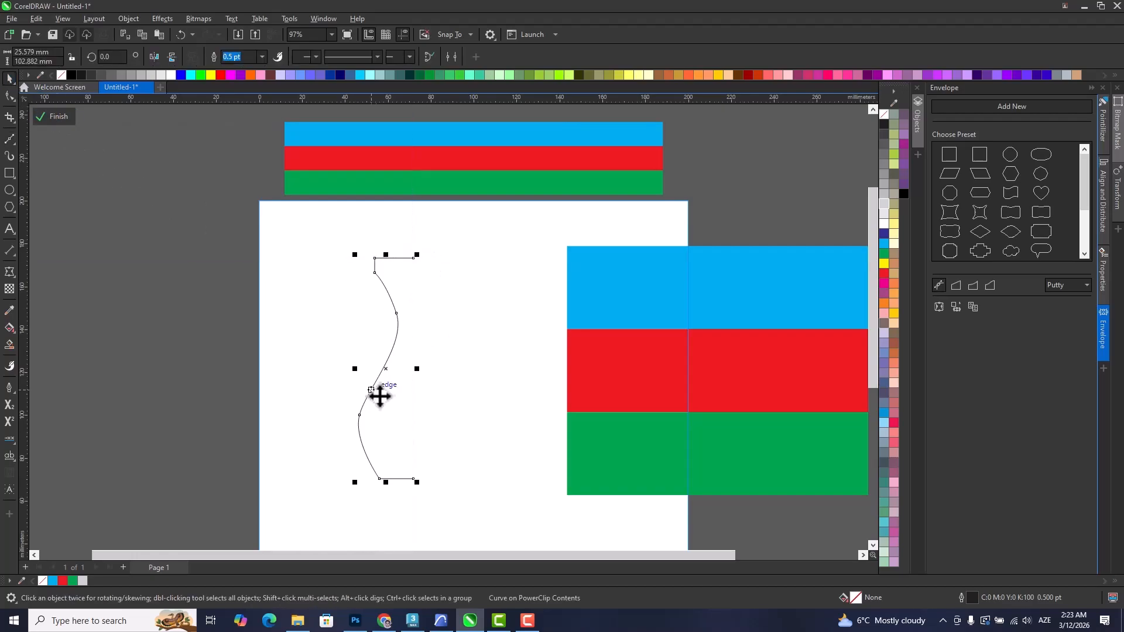
Mirror a copy of the half-vase profile to its right and combine both halves into one curve.
{"action": "left_click_drag", "start_coordinate": [354, 367], "coordinate": [440, 371]}
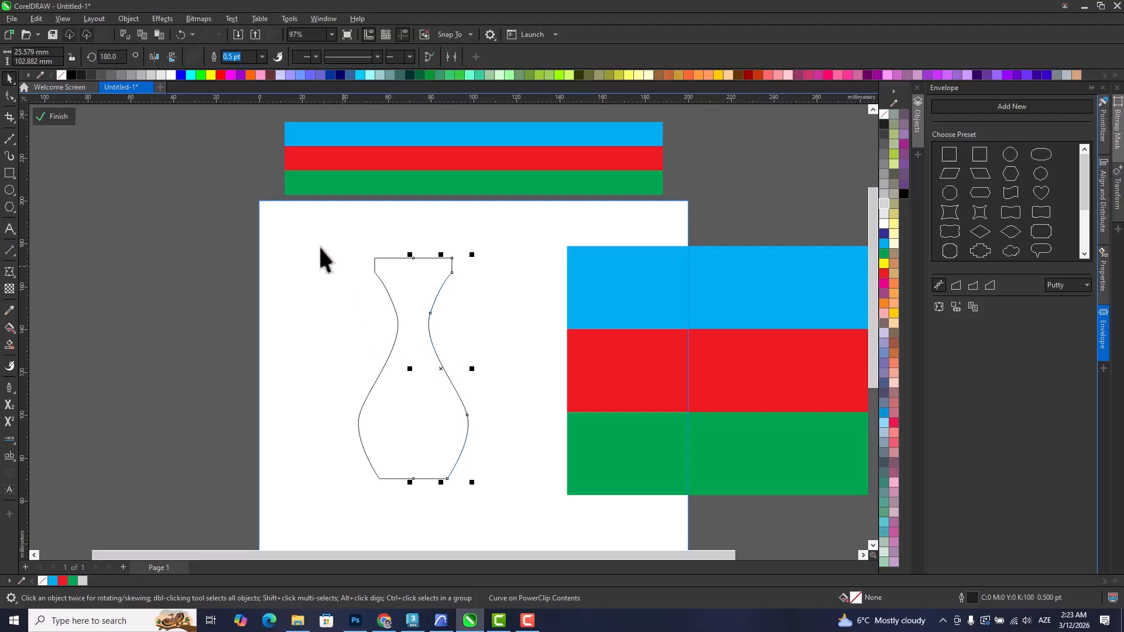
{"action": "key", "text": "ctrl+a"}
{"action": "left_click", "coordinate": [216, 56]}
Join the vase outline's open end nodes at the rim and base with the Shape tool, and delete the surplus nodes there.
{"action": "key", "text": "F10"}
{"action": "left_click", "coordinate": [408, 255]}
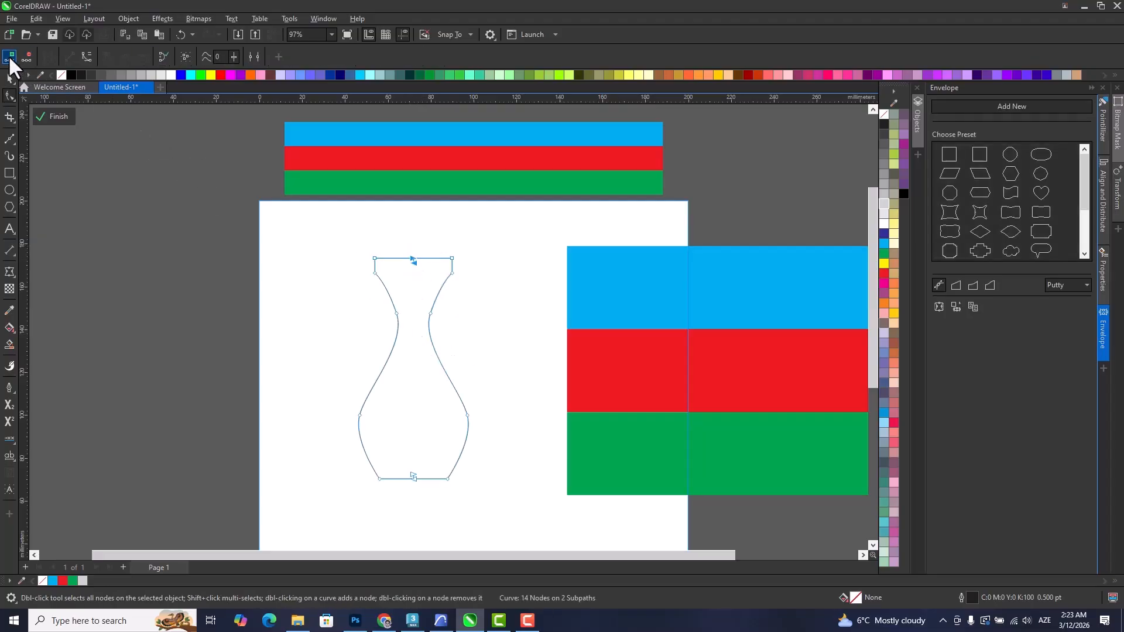
{"action": "left_click_drag", "start_coordinate": [426, 279], "coordinate": [427, 281]}
{"action": "right_click", "coordinate": [411, 259]}
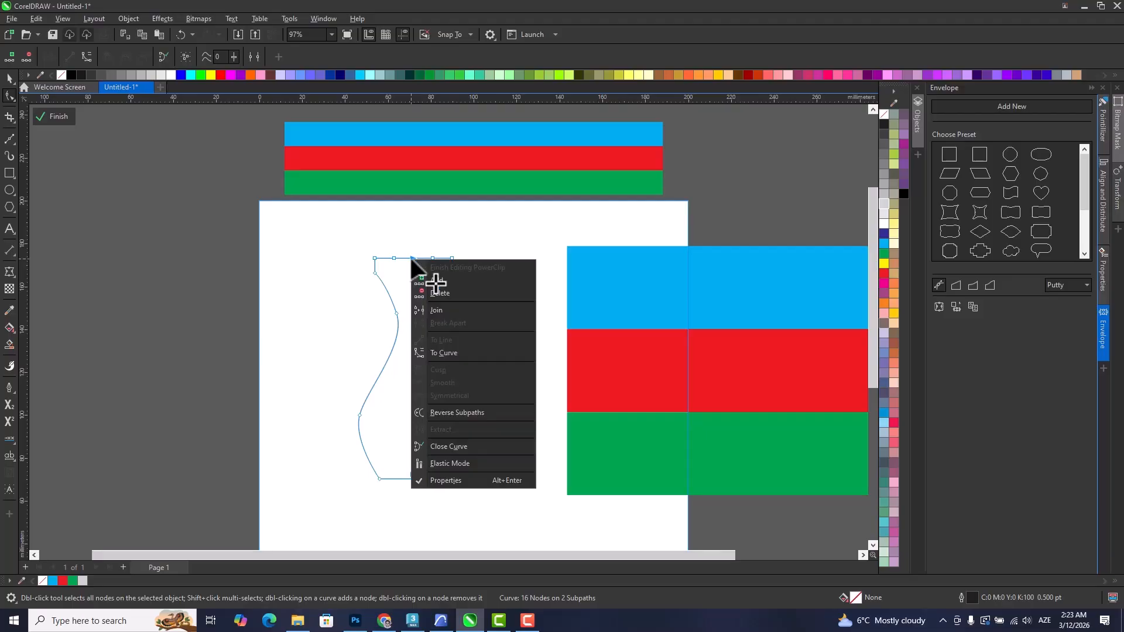
{"action": "left_click", "coordinate": [439, 308]}
{"action": "left_click_drag", "start_coordinate": [421, 272], "coordinate": [441, 226]}
{"action": "key", "text": "Delete"}
{"action": "left_click_drag", "start_coordinate": [436, 433], "coordinate": [437, 433]}
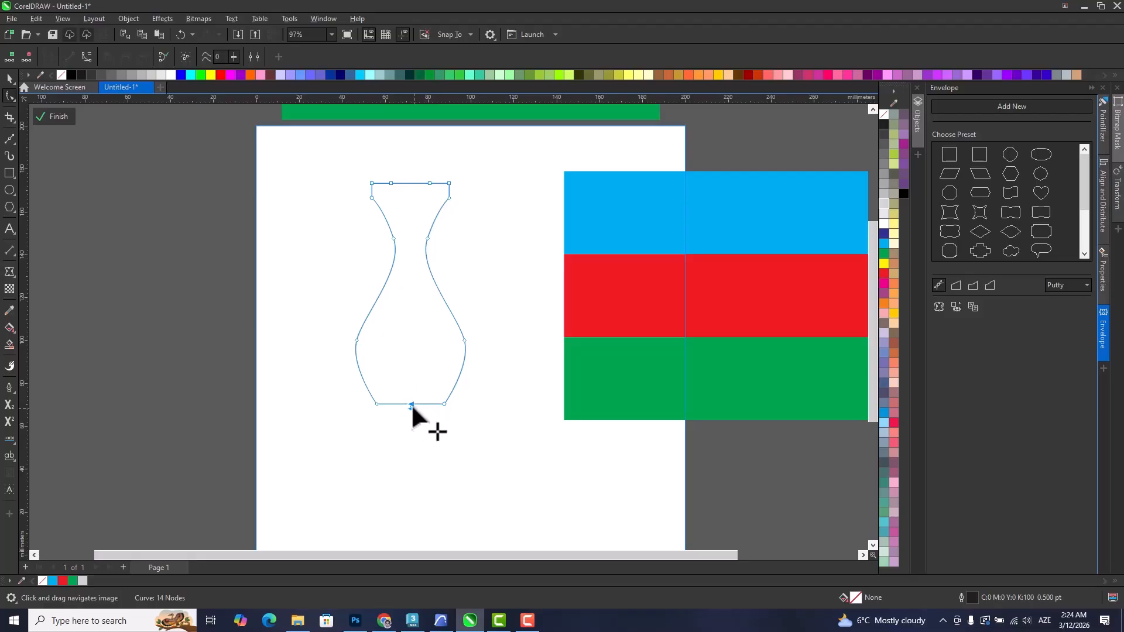
{"action": "right_click", "coordinate": [411, 406]}
{"action": "left_click", "coordinate": [435, 227]}
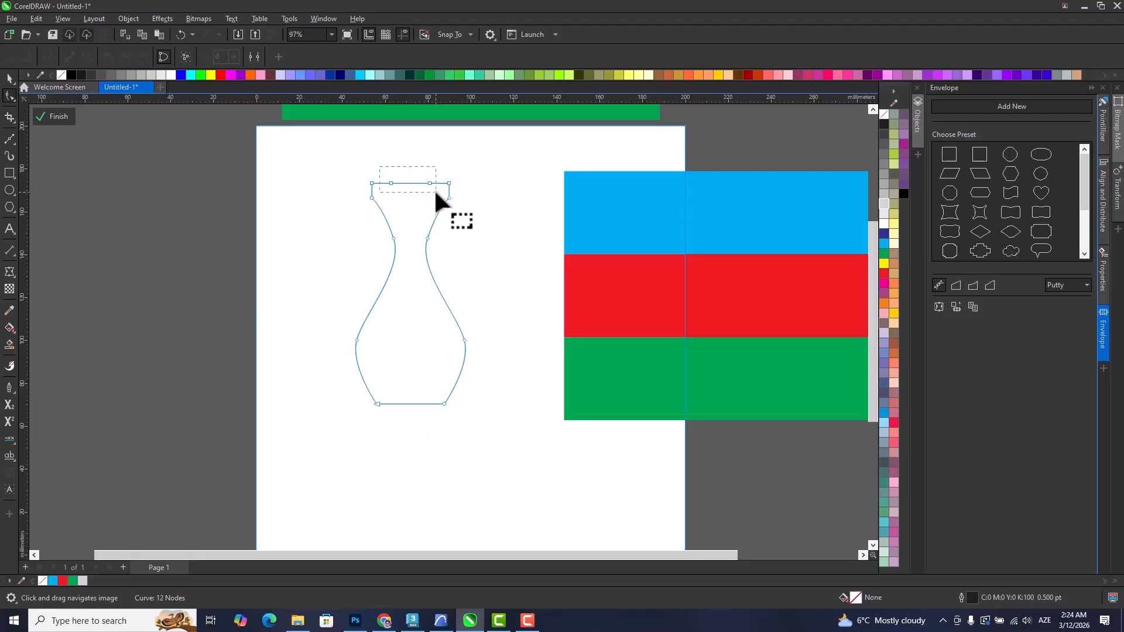
{"action": "left_click", "coordinate": [9, 78]}
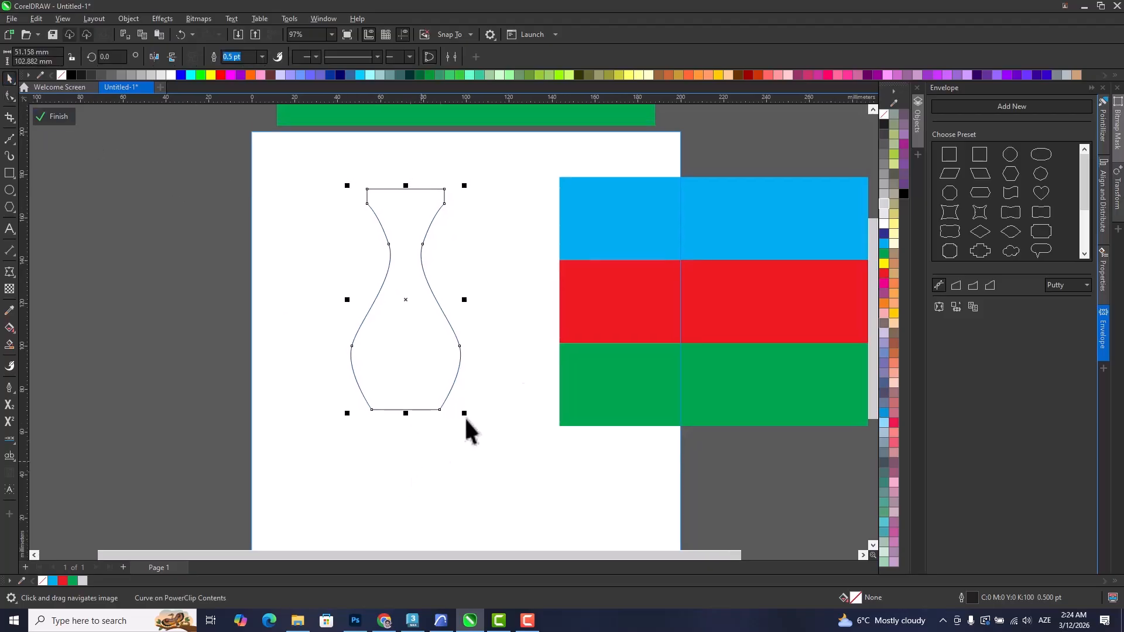
Create an envelope for the stretched stripe group from the shape of the vase outline.
{"action": "left_click", "coordinate": [574, 342]}
{"action": "left_click_drag", "start_coordinate": [555, 355], "coordinate": [394, 400]}
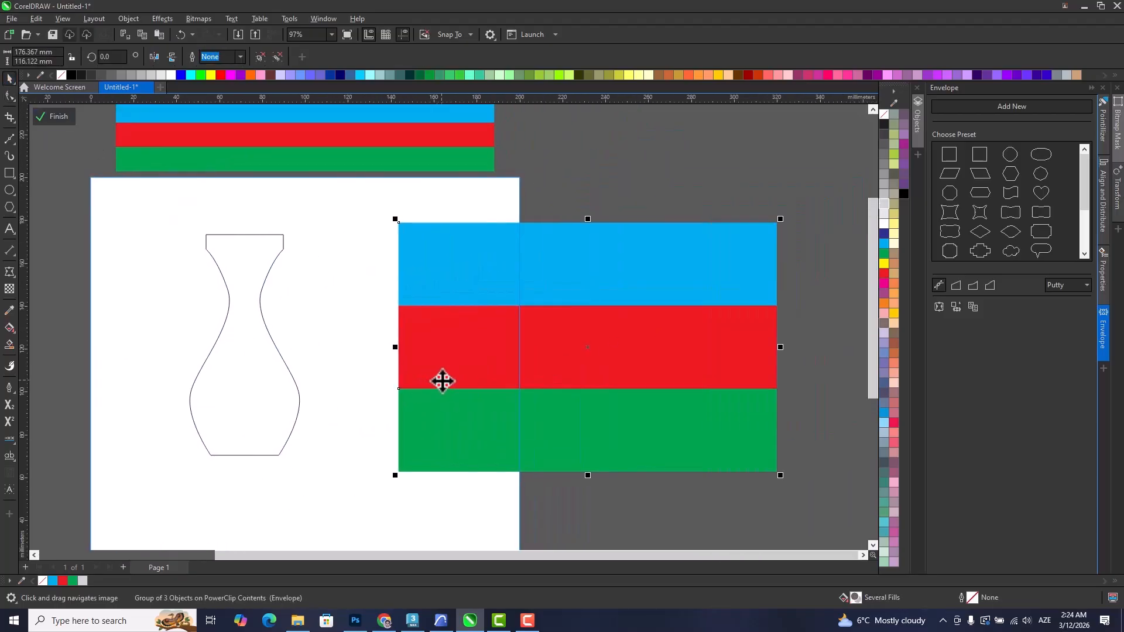
{"action": "left_click", "coordinate": [955, 306]}
{"action": "left_click", "coordinate": [245, 363]}
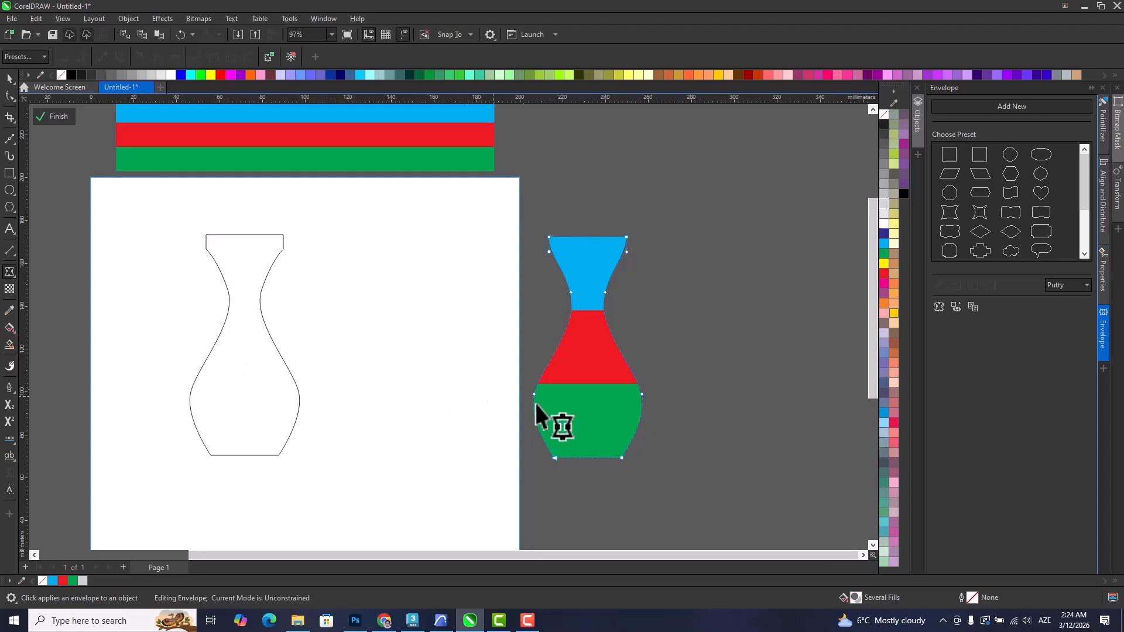
Move the vase-shaped stripe group onto the page, just right of the vase outline.
{"action": "left_click_drag", "start_coordinate": [586, 344], "coordinate": [404, 338]}
{"action": "left_click", "coordinate": [9, 77]}
{"action": "left_click_drag", "start_coordinate": [534, 381], "coordinate": [374, 403]}
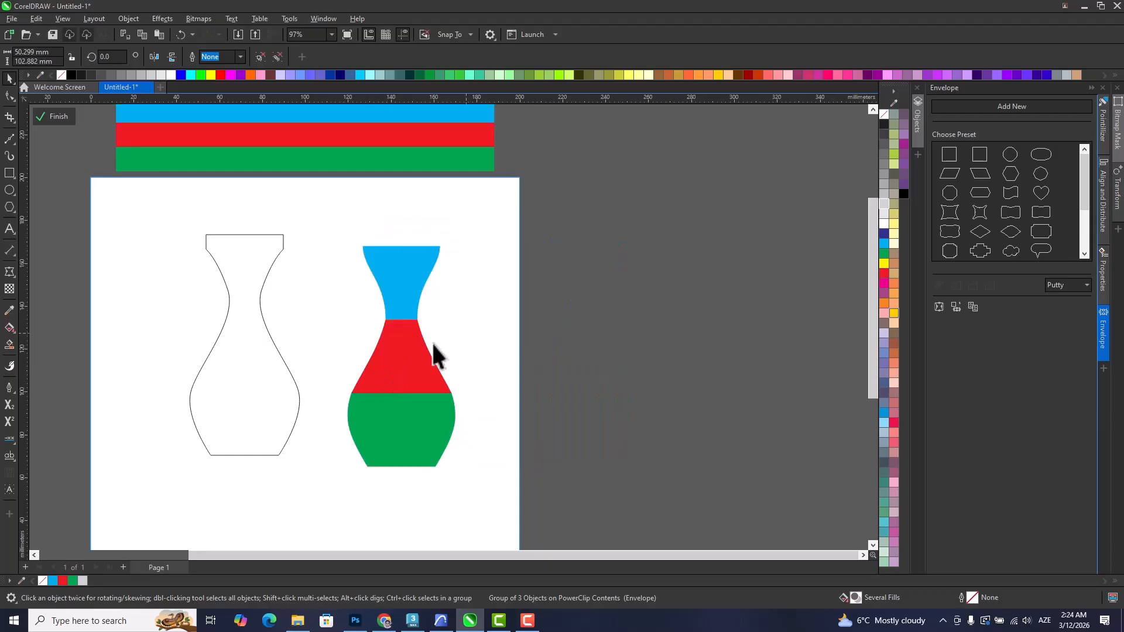
Ungroup the vase-shaped stripes, pull the blue top piece away as a test, and return it to its place.
{"action": "right_click", "coordinate": [399, 353]}
{"action": "left_click", "coordinate": [433, 301]}
{"action": "left_click", "coordinate": [462, 281]}
{"action": "left_click_drag", "start_coordinate": [401, 293], "coordinate": [428, 257]}
{"action": "mouse_move", "coordinate": [404, 378]}
{"action": "left_mouse_down"}
{"action": "mouse_move", "coordinate": [433, 363]}
{"action": "mouse_move", "coordinate": [401, 378]}
{"action": "left_mouse_up"}
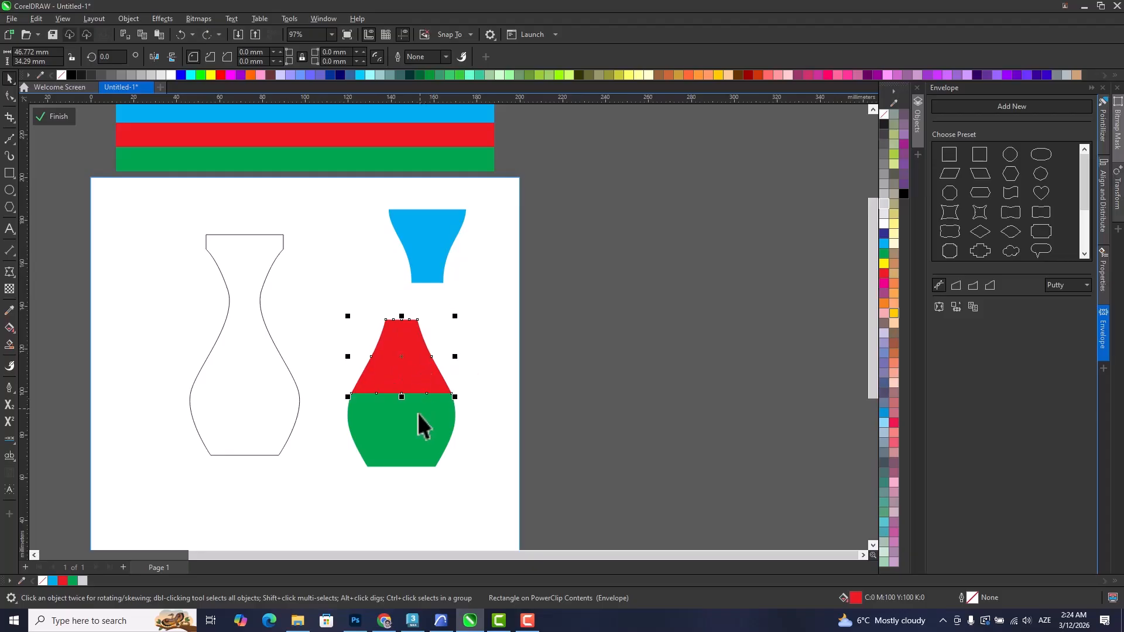
{"action": "left_click_drag", "start_coordinate": [427, 252], "coordinate": [402, 288]}
{"action": "left_click", "coordinate": [235, 257]}
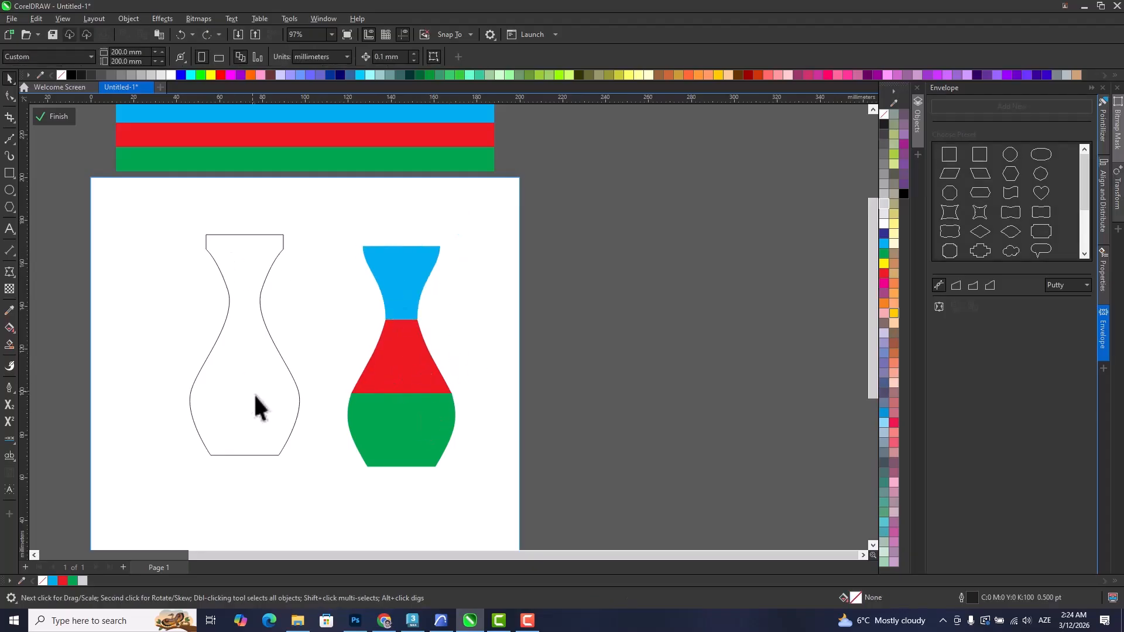
Delete the blue, red and green vase pieces and the vase outline from the page.
{"action": "left_click", "coordinate": [249, 366]}
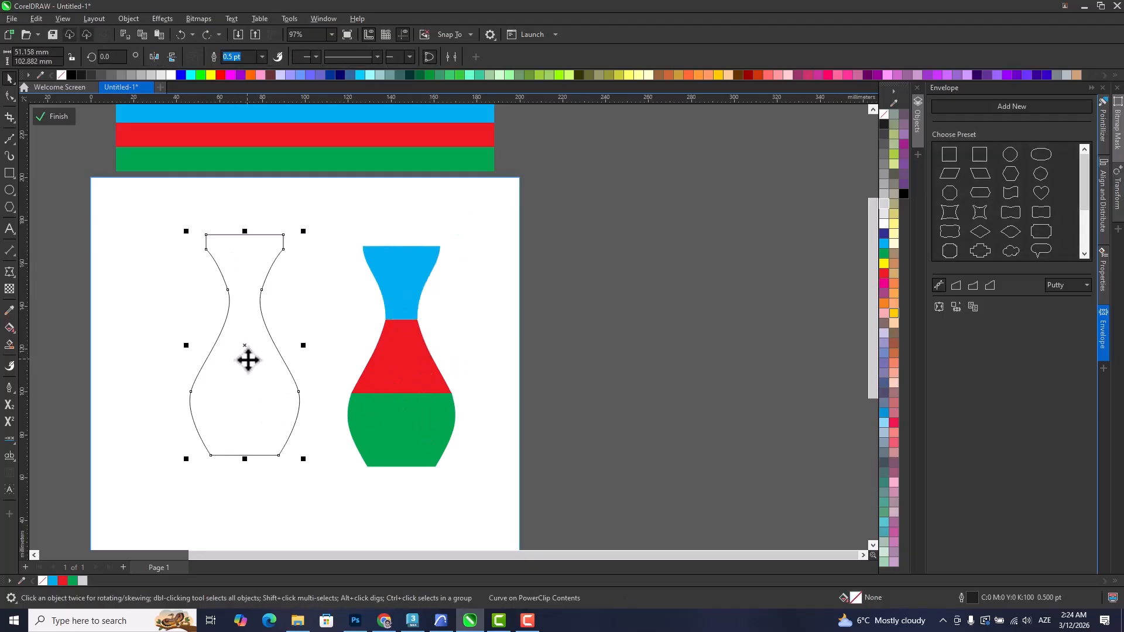
{"action": "left_click_drag", "start_coordinate": [370, 372], "coordinate": [433, 370]}
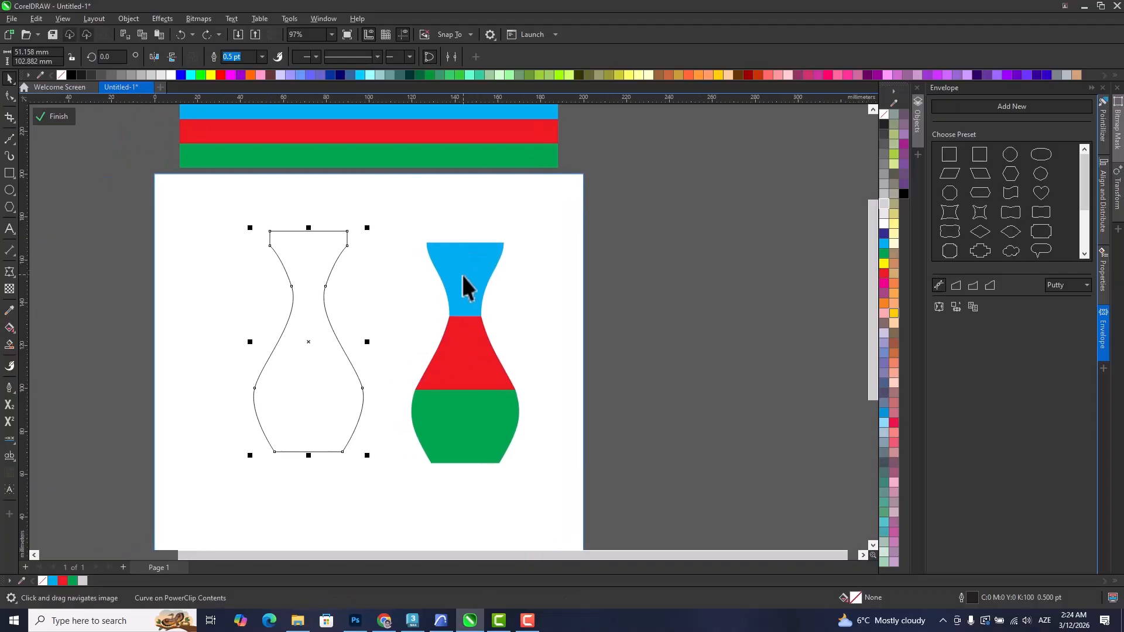
{"action": "left_click", "coordinate": [463, 285]}
{"action": "scroll", "coordinate": [441, 324], "scroll_direction": "down", "scroll_amount": 1}
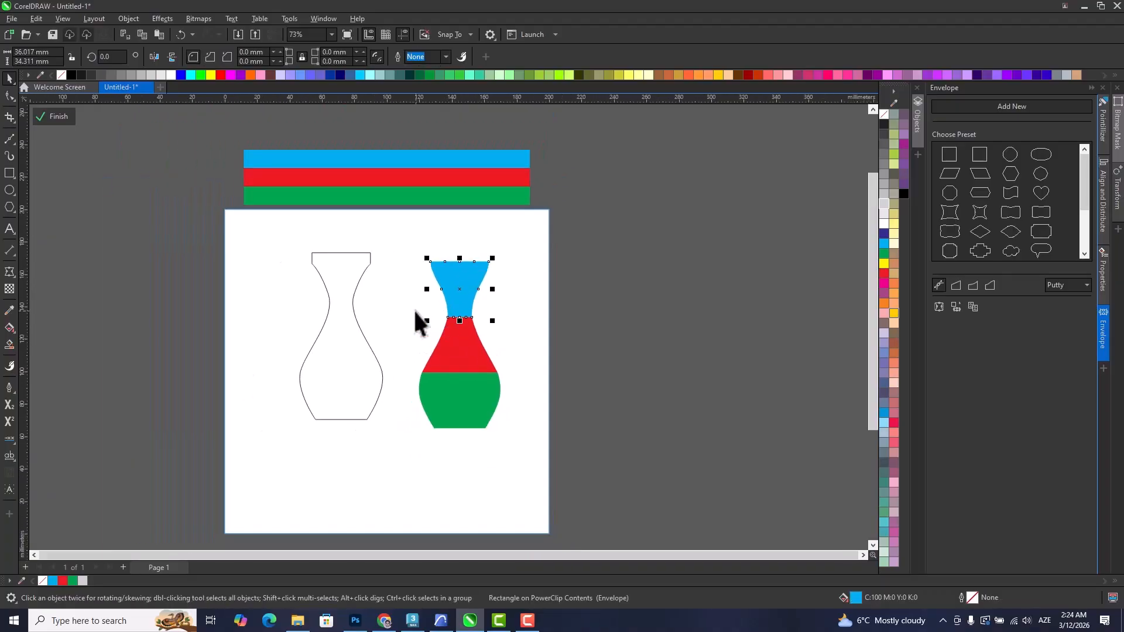
{"action": "key", "text": "Delete"}
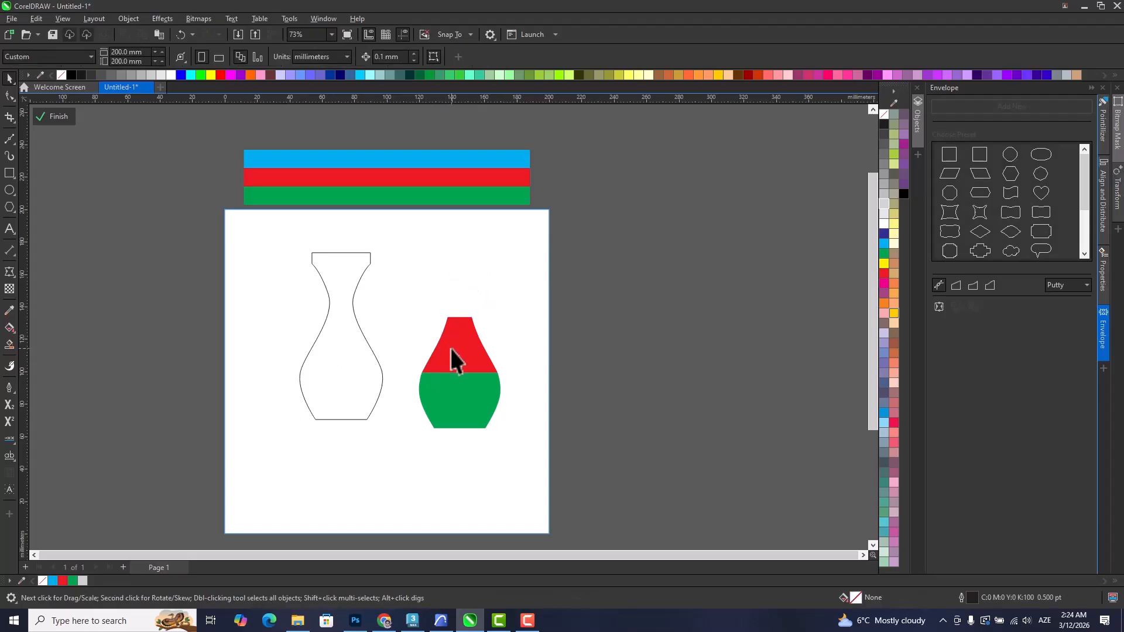
{"action": "left_click", "coordinate": [452, 351]}
{"action": "key", "text": "Delete"}
{"action": "left_click", "coordinate": [452, 390]}
{"action": "key", "text": "Delete"}
{"action": "left_click", "coordinate": [381, 373]}
{"action": "key", "text": "Delete"}
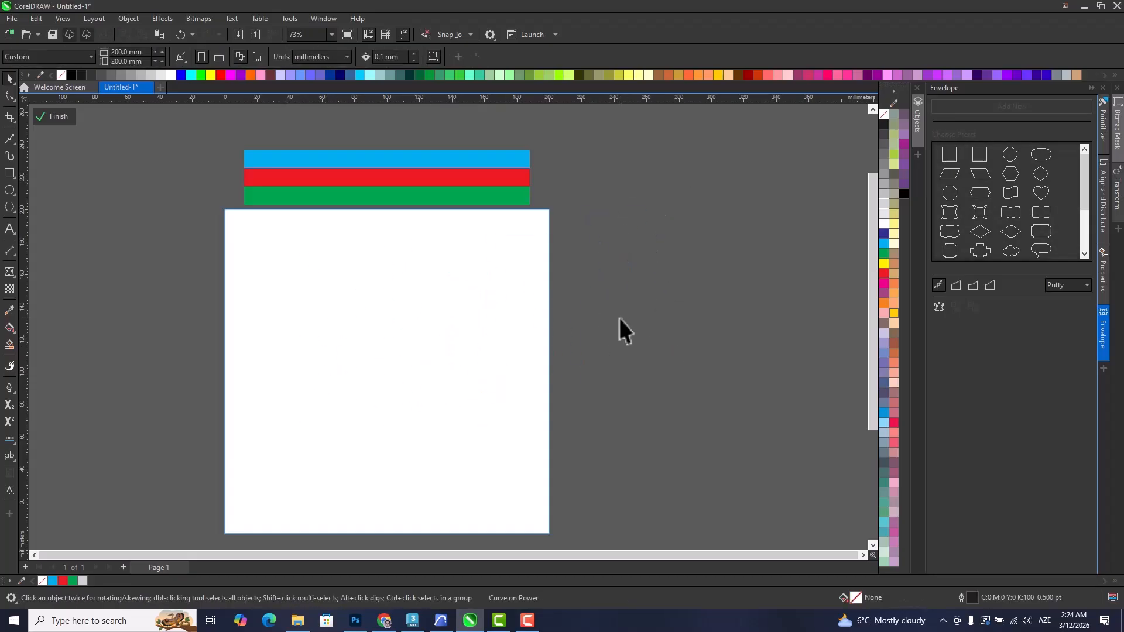
Draw an open S-shaped curve about 133 by 86 mm across the page with the Bézier tool.
{"action": "left_click_drag", "start_coordinate": [398, 358], "coordinate": [391, 345]}
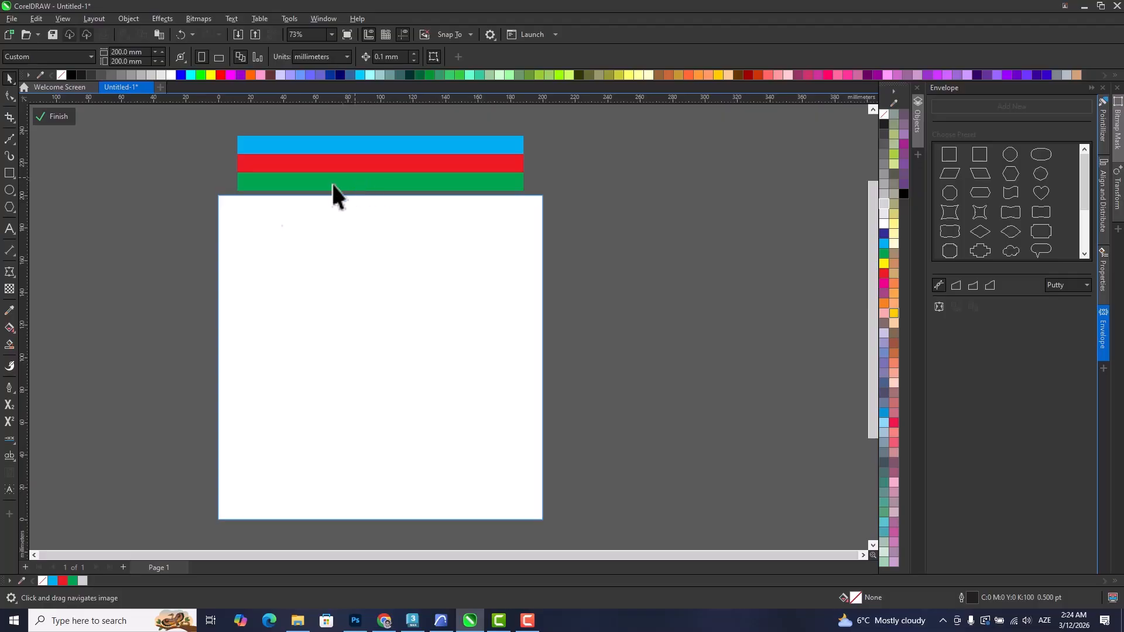
{"action": "left_click", "coordinate": [9, 140]}
{"action": "left_click", "coordinate": [272, 271]}
{"action": "mouse_move", "coordinate": [347, 300]}
{"action": "left_mouse_down"}
{"action": "mouse_move", "coordinate": [333, 346]}
{"action": "mouse_move", "coordinate": [433, 376]}
{"action": "left_mouse_up"}
{"action": "left_click_drag", "start_coordinate": [480, 408], "coordinate": [441, 433]}
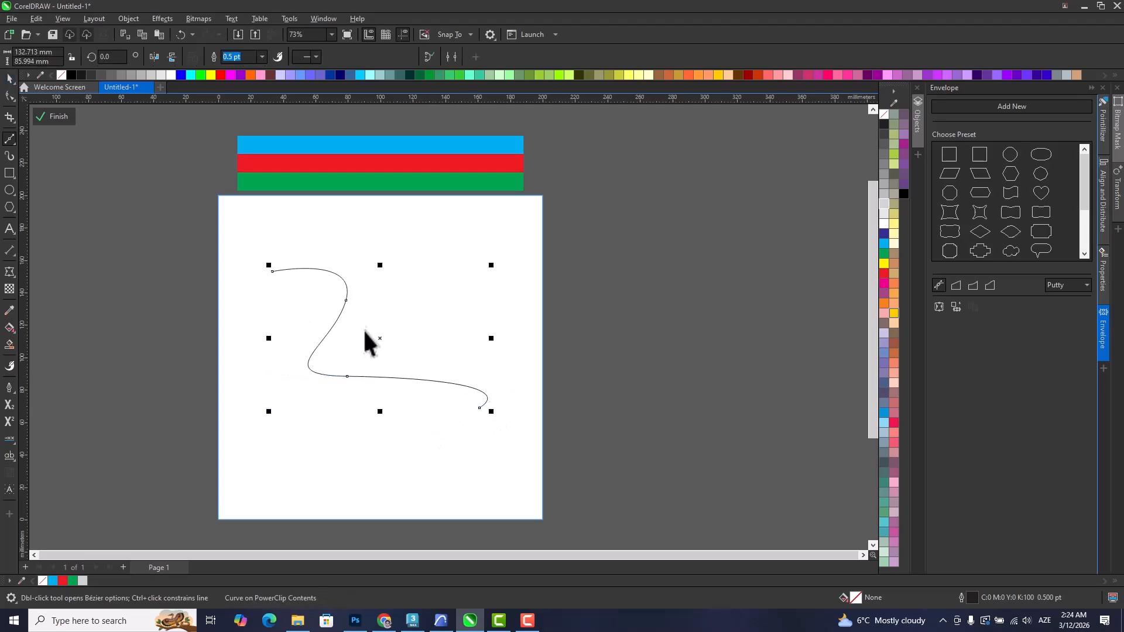
Extrude the S-shaped curve downward, placing the vanishing point about 95 mm below the curve's centre.
{"action": "scroll", "coordinate": [368, 335], "scroll_direction": "up", "scroll_amount": 1}
{"action": "left_click_drag", "start_coordinate": [389, 369], "coordinate": [479, 374]}
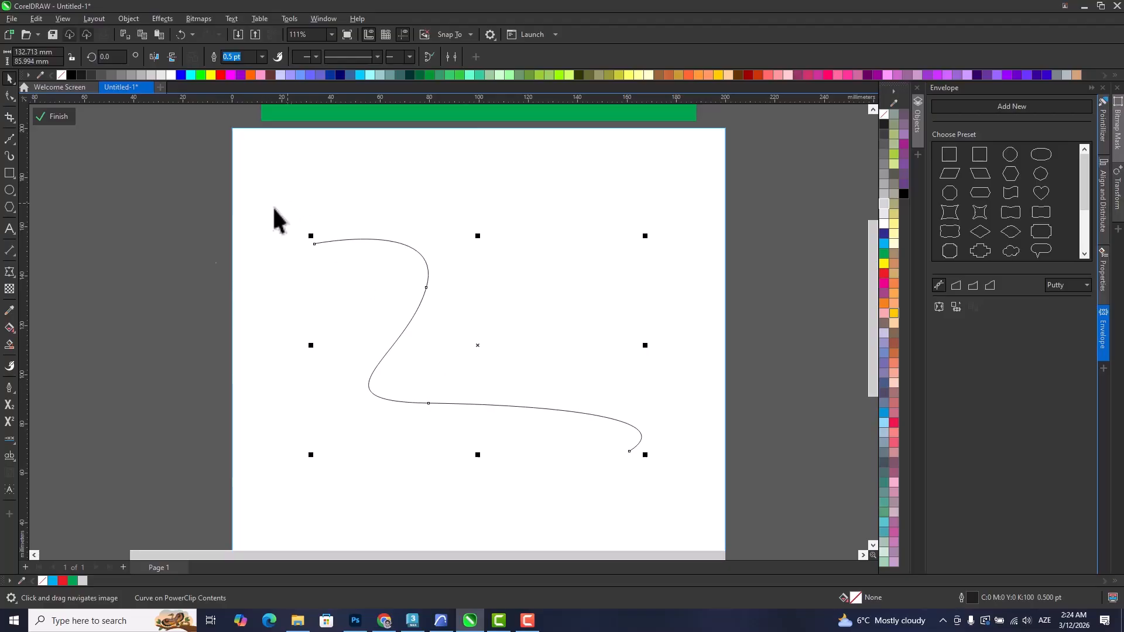
{"action": "left_click", "coordinate": [10, 273]}
{"action": "left_click", "coordinate": [58, 337]}
{"action": "left_click_drag", "start_coordinate": [435, 403], "coordinate": [469, 526]}
{"action": "left_click_drag", "start_coordinate": [520, 435], "coordinate": [544, 376]}
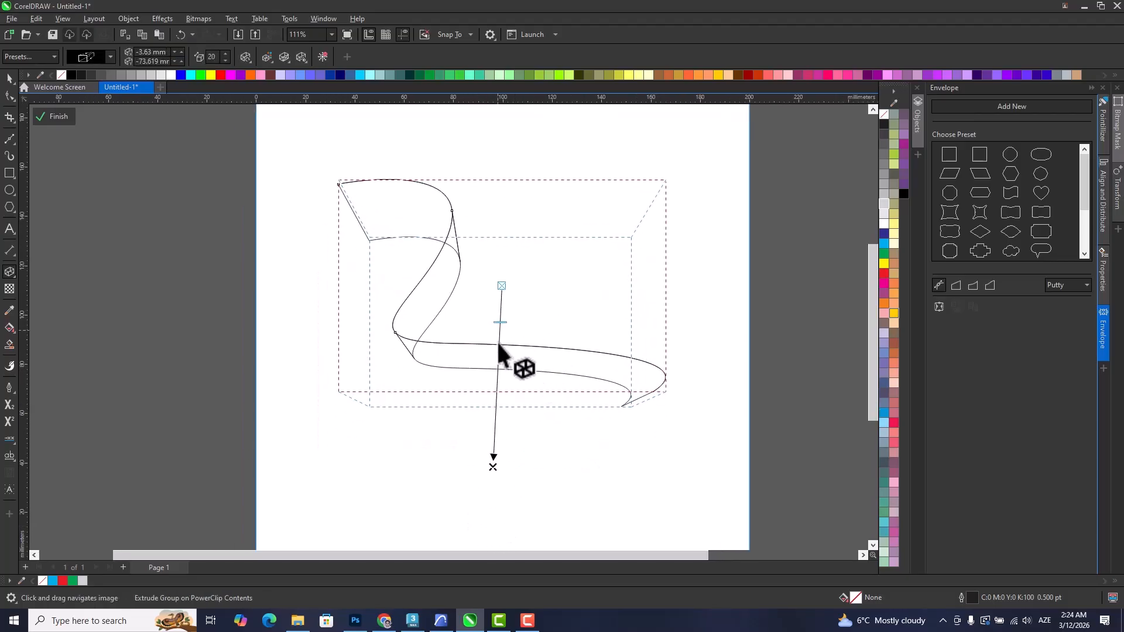
{"action": "left_click_drag", "start_coordinate": [493, 466], "coordinate": [497, 519]}
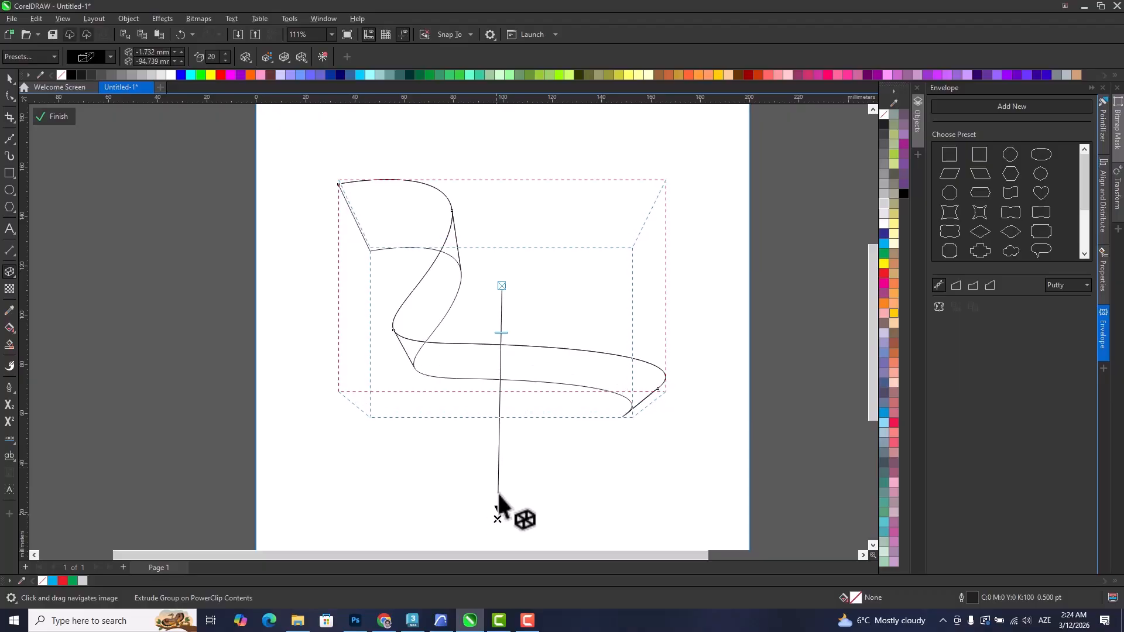
Set the curve's extrusion depth to 15.
{"action": "left_click", "coordinate": [225, 53]}
{"action": "left_click", "coordinate": [225, 60]}
{"action": "left_click", "coordinate": [225, 61]}
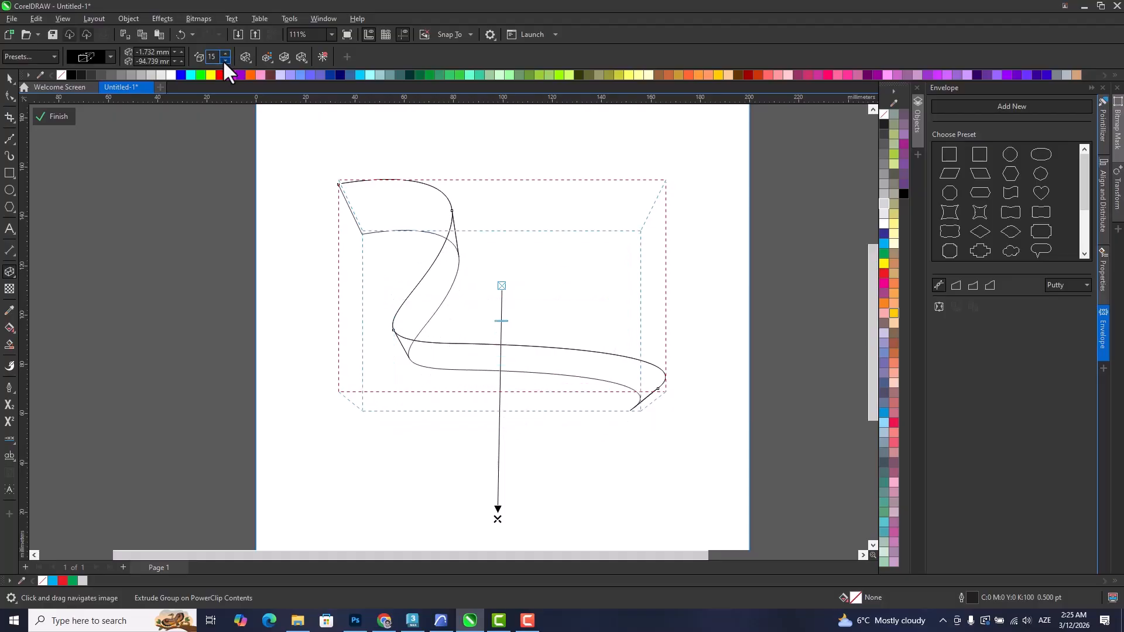
Break the S-shaped curve's extrude group apart.
{"action": "left_click", "coordinate": [105, 108]}
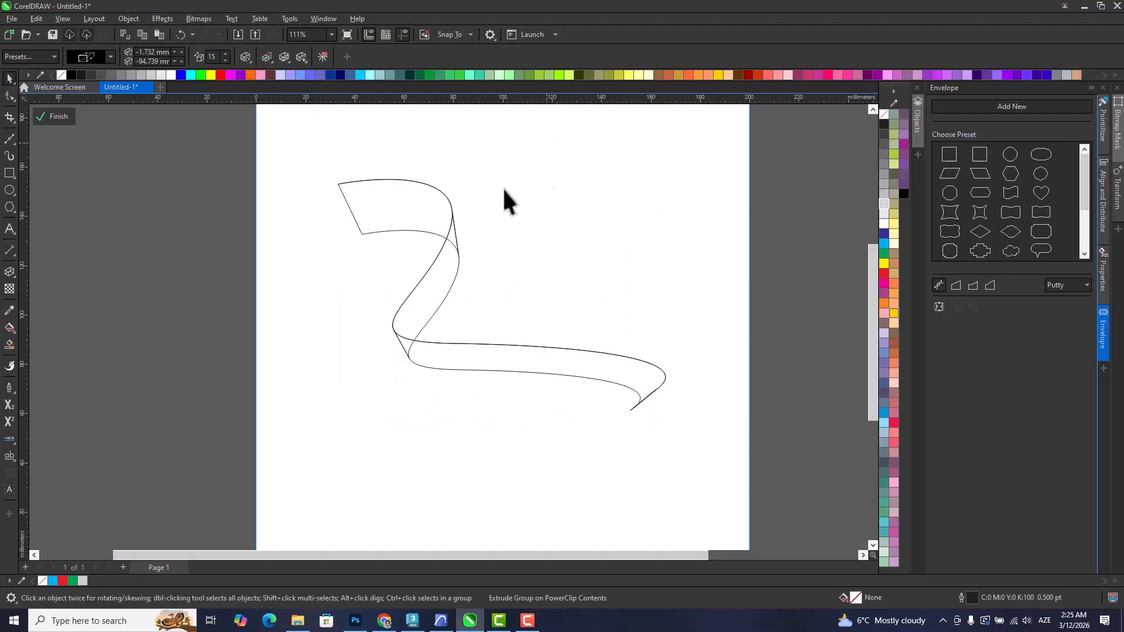
{"action": "left_click", "coordinate": [445, 276]}
{"action": "right_click", "coordinate": [447, 279]}
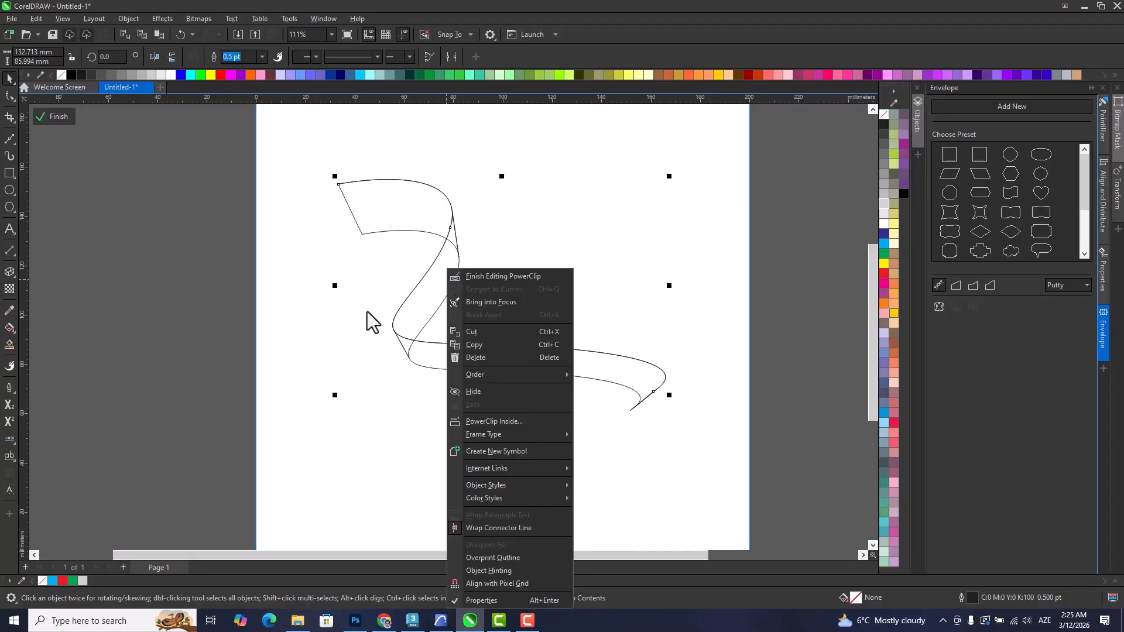
{"action": "left_click", "coordinate": [381, 455]}
{"action": "left_click", "coordinate": [448, 345]}
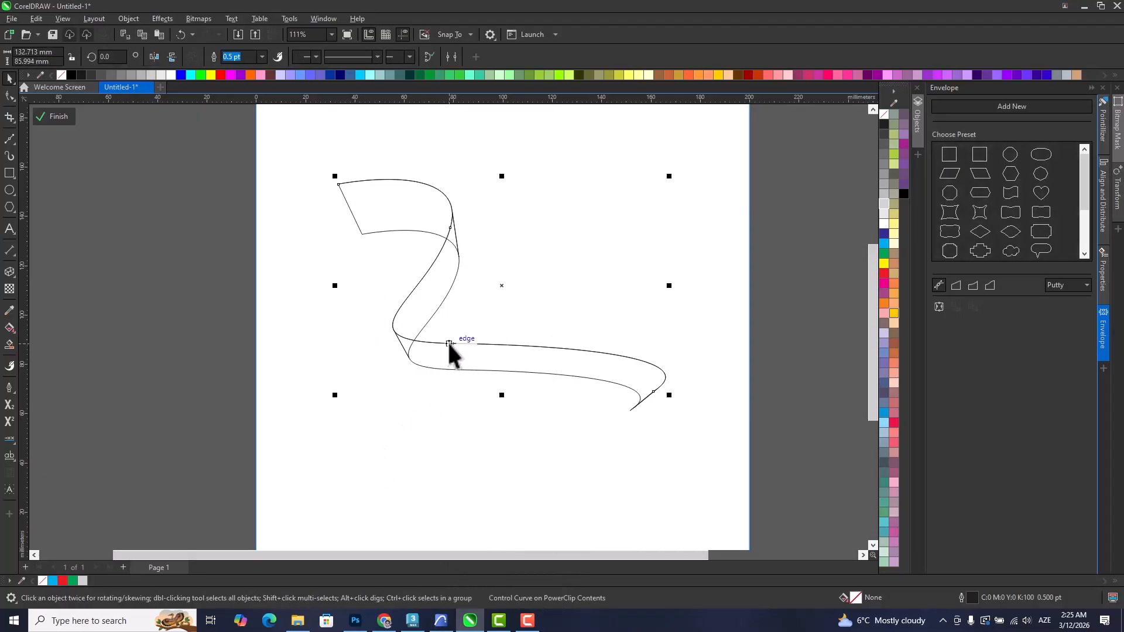
{"action": "right_click", "coordinate": [449, 345]}
{"action": "left_click", "coordinate": [569, 394]}
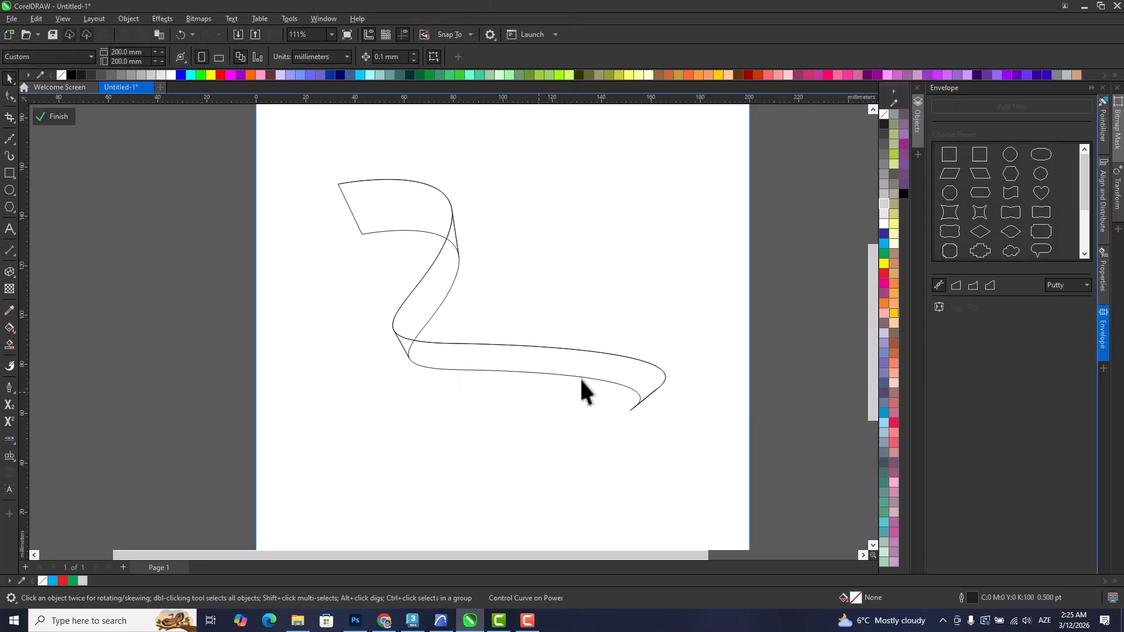
{"action": "left_click", "coordinate": [615, 372]}
{"action": "right_click", "coordinate": [617, 372]}
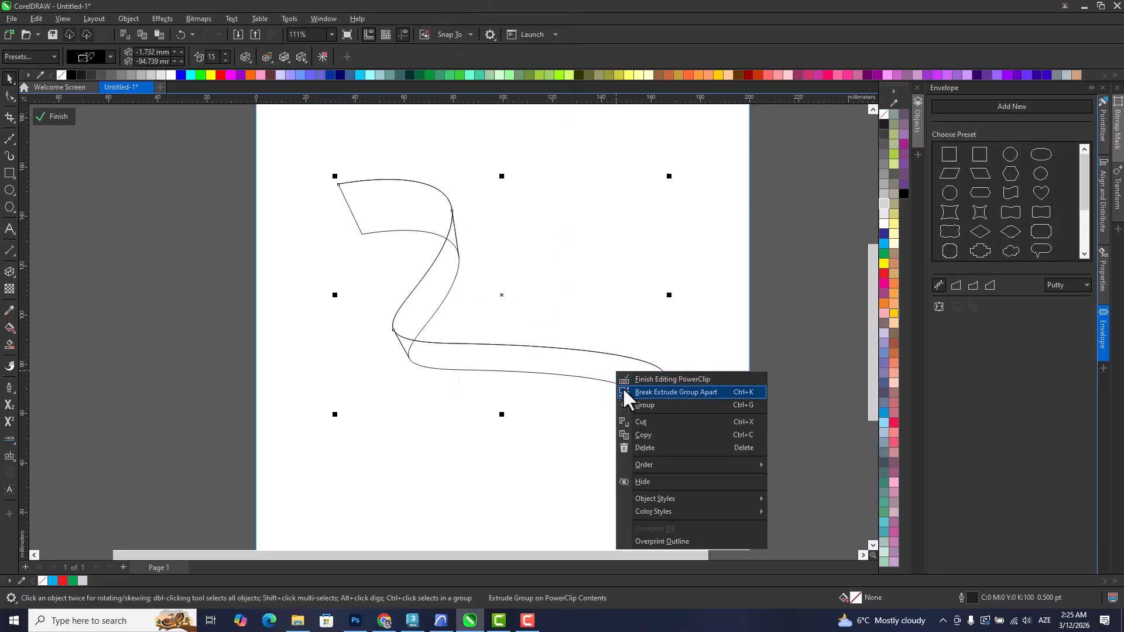
{"action": "left_click", "coordinate": [623, 388]}
Move the original S-shaped curve off the ribbon and delete it.
{"action": "left_click", "coordinate": [536, 378]}
{"action": "left_click_drag", "start_coordinate": [530, 347], "coordinate": [549, 302]}
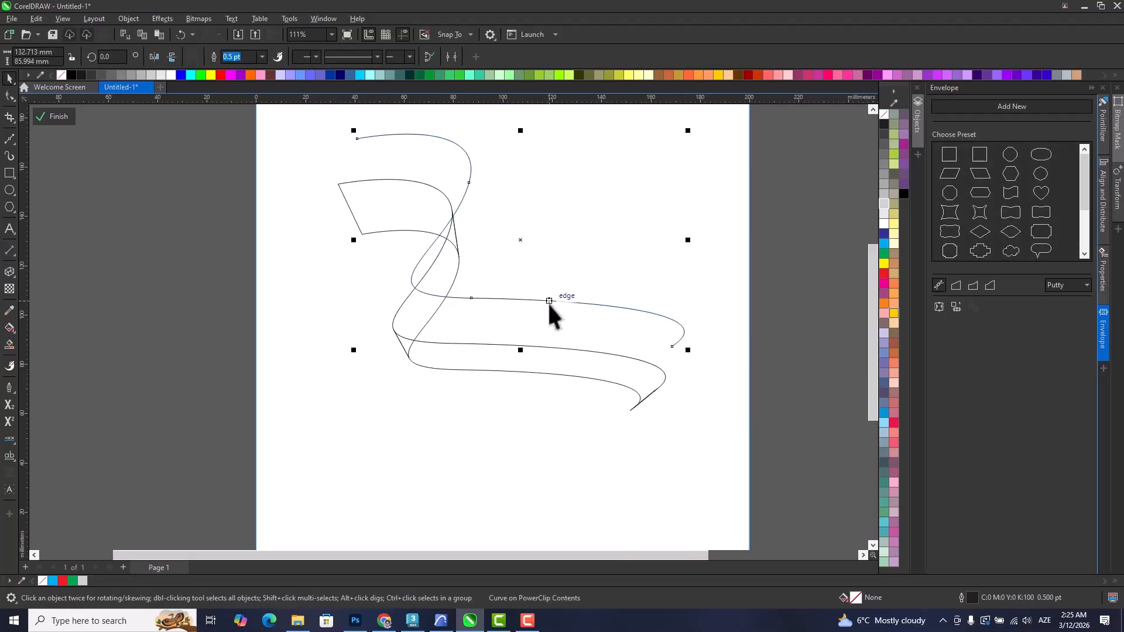
{"action": "key", "text": "Delete"}
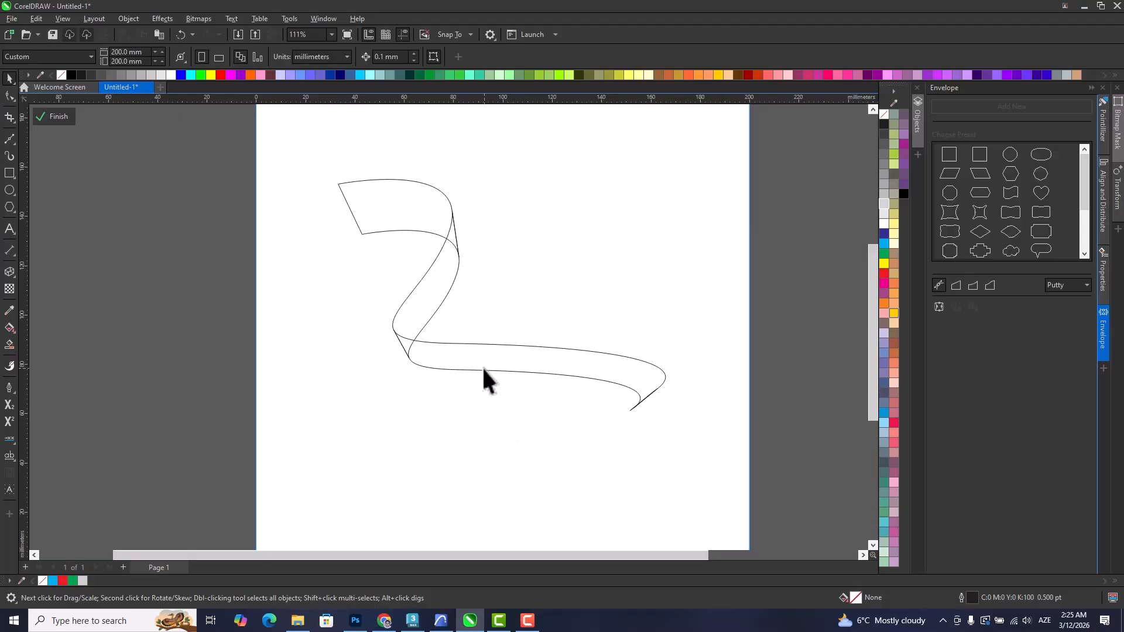
Ungroup the extruded ribbon into its separate segments.
{"action": "left_click_drag", "start_coordinate": [485, 370], "coordinate": [479, 415]}
{"action": "key", "text": "ctrl+z"}
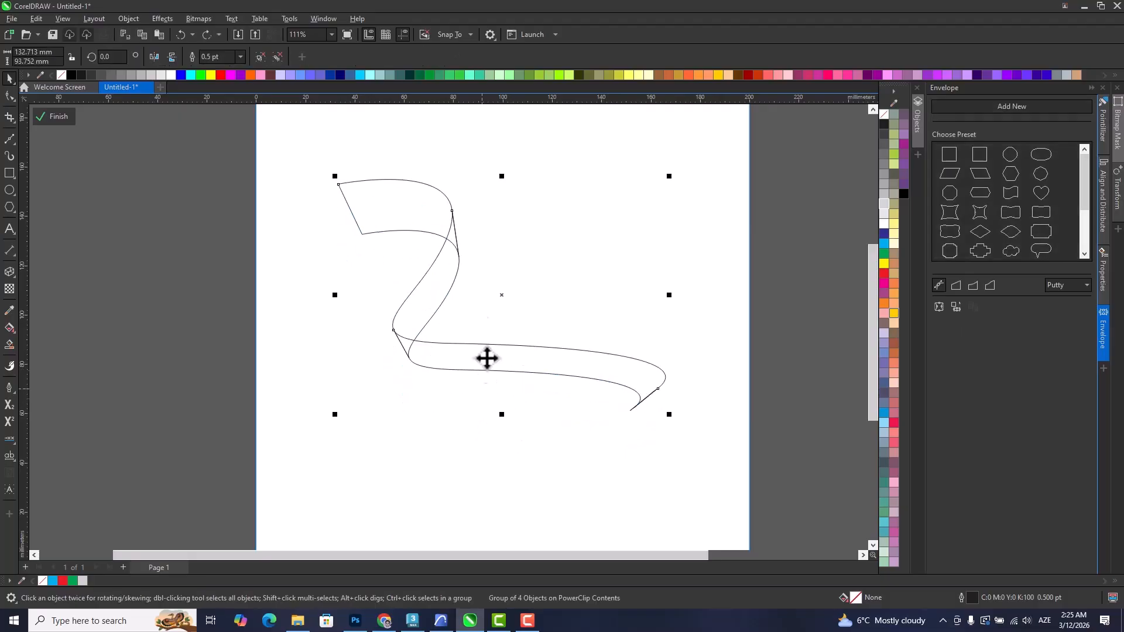
{"action": "right_click", "coordinate": [458, 257]}
{"action": "left_click", "coordinate": [488, 301]}
{"action": "left_click", "coordinate": [516, 203]}
Test-move the separated ribbon segments one by one, undoing each move.
{"action": "left_click_drag", "start_coordinate": [387, 198], "coordinate": [365, 185]}
{"action": "key", "text": "ctrl+z"}
{"action": "left_click_drag", "start_coordinate": [439, 283], "coordinate": [473, 302]}
{"action": "key", "text": "ctrl+z"}
{"action": "left_click_drag", "start_coordinate": [487, 363], "coordinate": [487, 405]}
{"action": "key", "text": "ctrl+z"}
{"action": "left_click_drag", "start_coordinate": [643, 399], "coordinate": [655, 428]}
{"action": "key", "text": "ctrl+z"}
Delete the thin sliver piece at the ribbon's lower end, keeping the other segments in place.
{"action": "scroll", "coordinate": [654, 398], "scroll_direction": "up", "scroll_amount": 3}
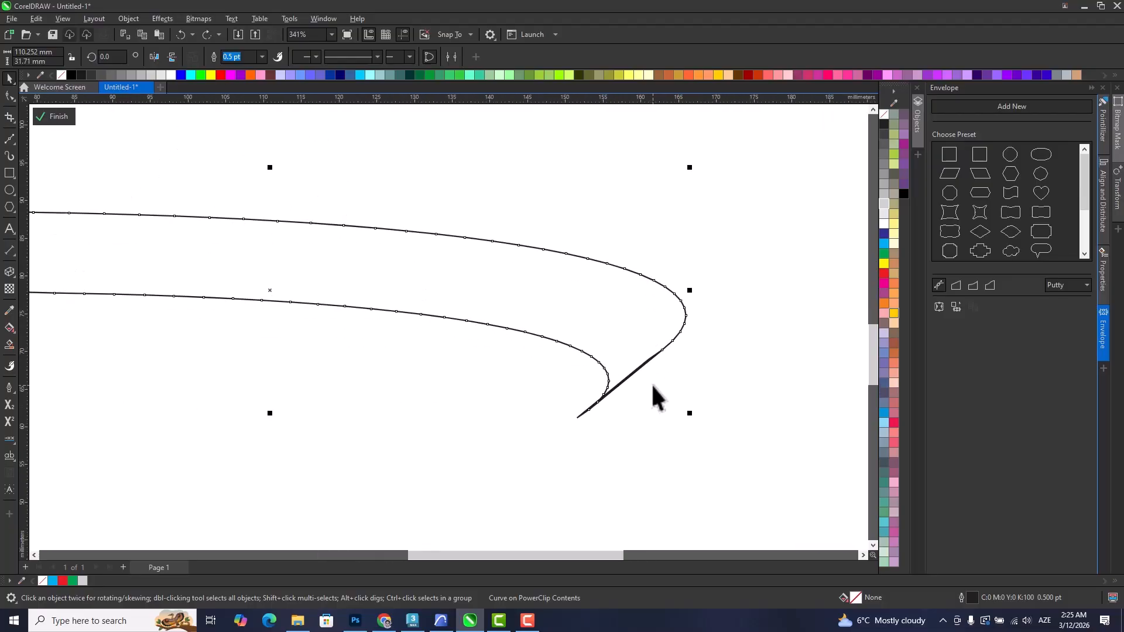
{"action": "scroll", "coordinate": [655, 398], "scroll_direction": "up", "scroll_amount": 3}
{"action": "key", "text": "Escape"}
{"action": "left_click_drag", "start_coordinate": [632, 341], "coordinate": [667, 396]}
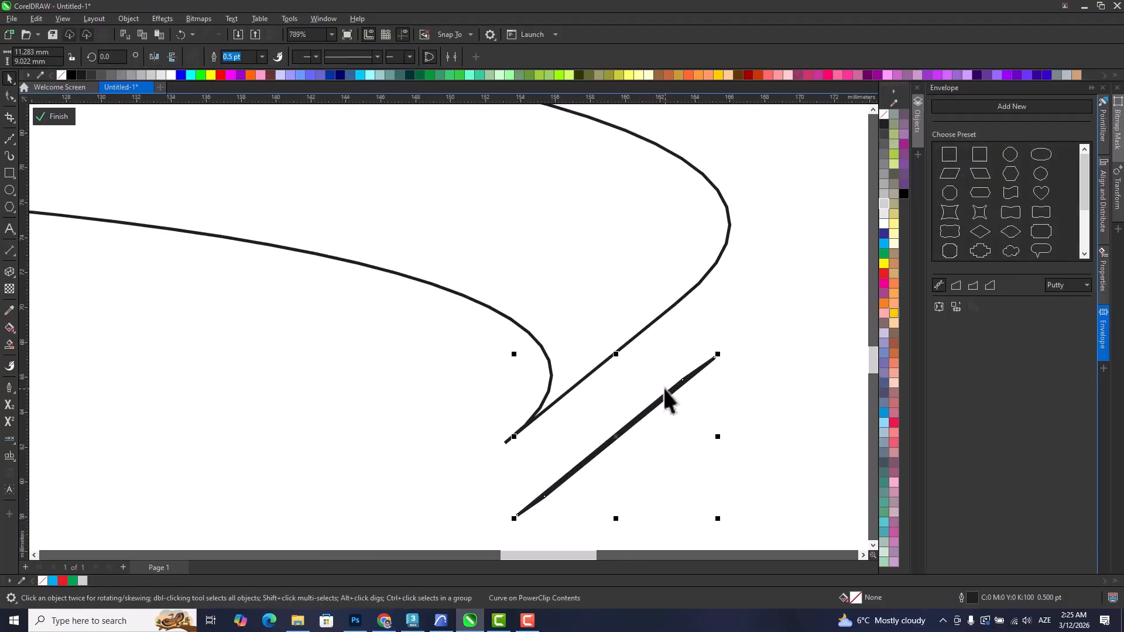
{"action": "key", "text": "Delete"}
{"action": "scroll", "coordinate": [662, 384], "scroll_direction": "down", "scroll_amount": 2}
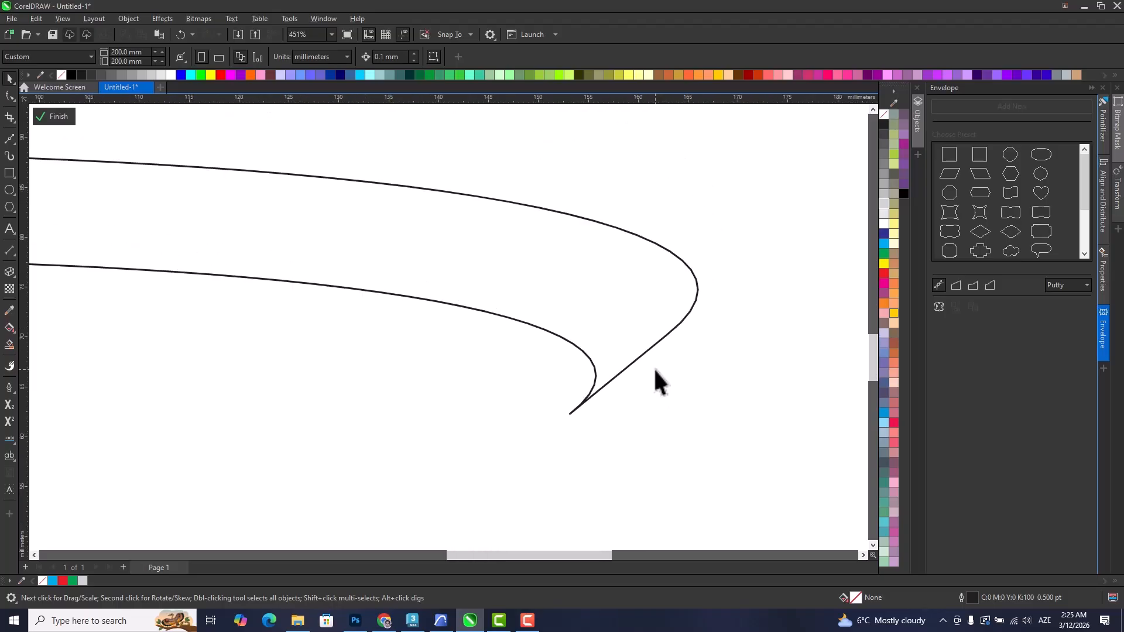
{"action": "key", "text": "ctrl+z"}
{"action": "key", "text": "ctrl+z"}
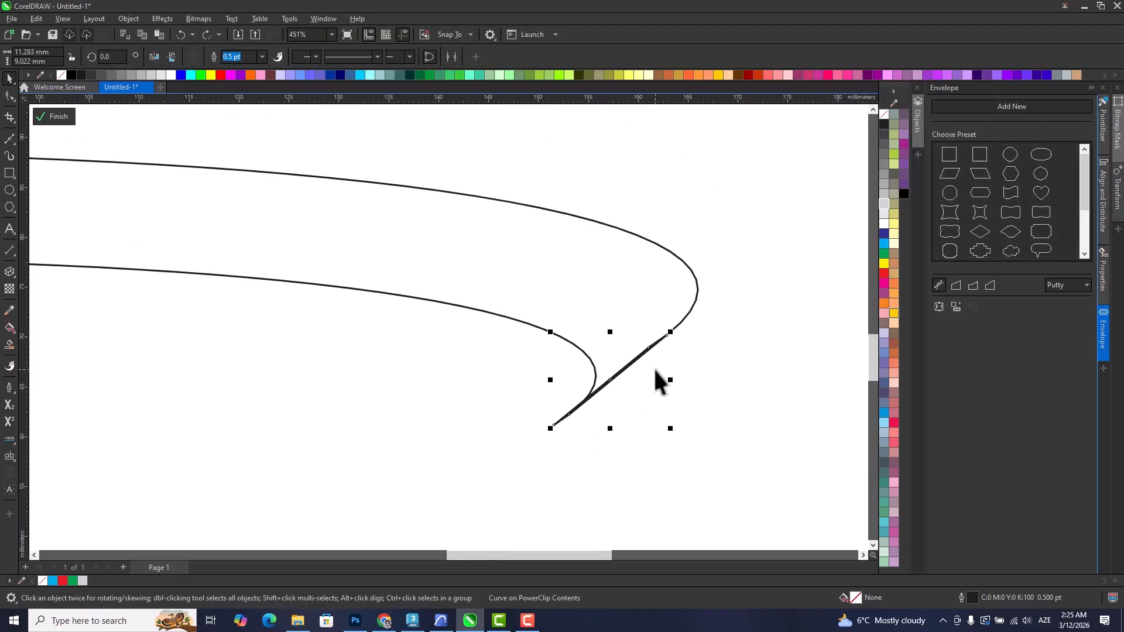
{"action": "key", "text": "Delete"}
Try to reduce the nodes of all three ribbon segments at once with the Shape tool.
{"action": "scroll", "coordinate": [653, 371], "scroll_direction": "down", "scroll_amount": 7}
{"action": "left_click_drag", "start_coordinate": [580, 398], "coordinate": [672, 531]}
{"action": "left_click", "coordinate": [312, 206]}
{"action": "scroll", "coordinate": [286, 205], "scroll_direction": "down", "scroll_amount": 4}
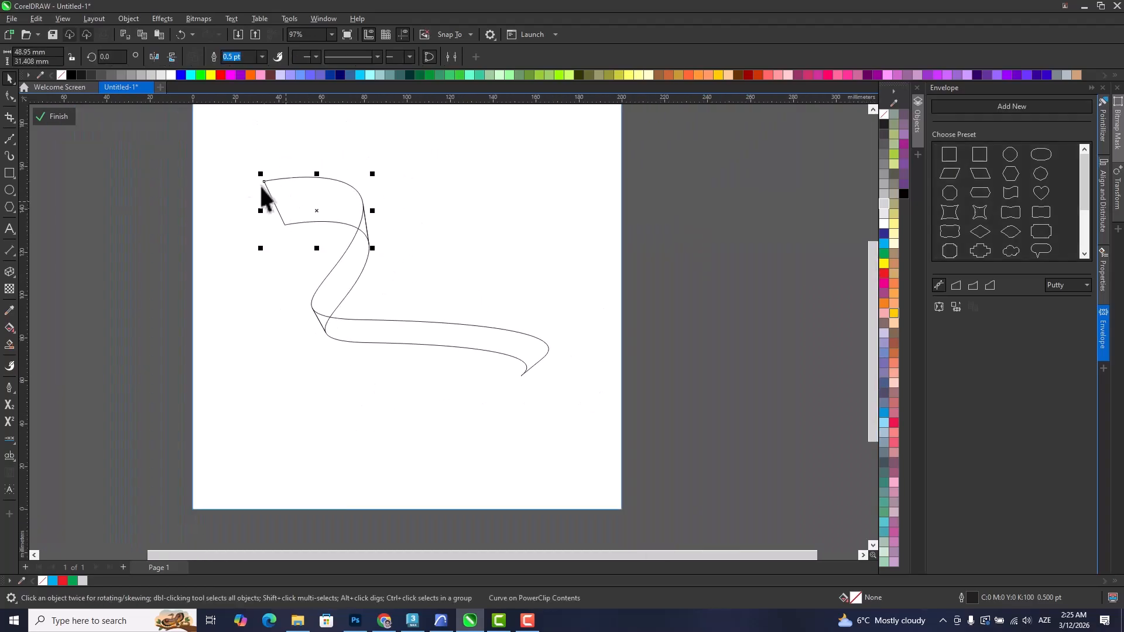
{"action": "left_click", "coordinate": [237, 150]}
{"action": "left_click_drag", "start_coordinate": [606, 443], "coordinate": [606, 443]}
{"action": "left_click_drag", "start_coordinate": [369, 341], "coordinate": [399, 379]}
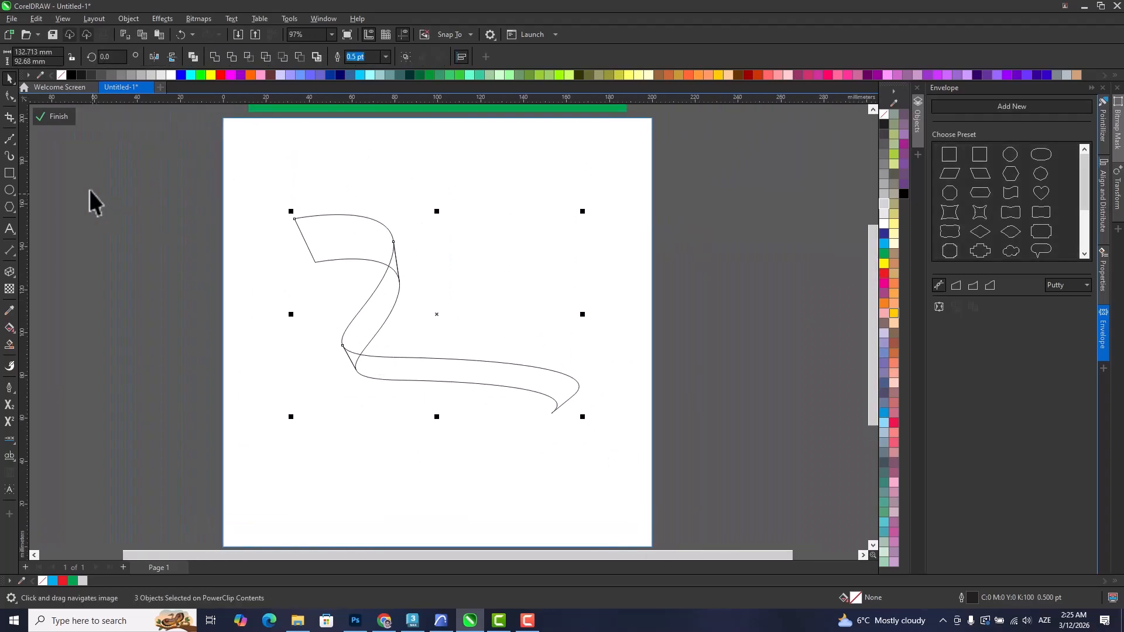
{"action": "double_click", "coordinate": [9, 98]}
{"action": "scroll", "coordinate": [381, 291], "scroll_direction": "up", "scroll_amount": 2}
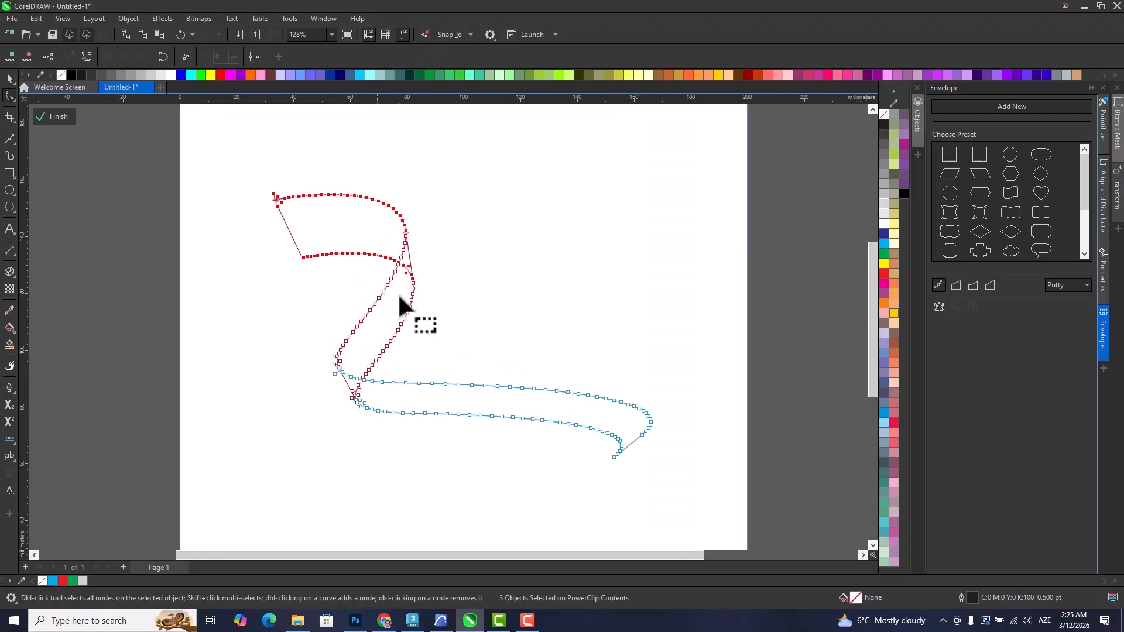
{"action": "left_click_drag", "start_coordinate": [700, 534], "coordinate": [698, 535]}
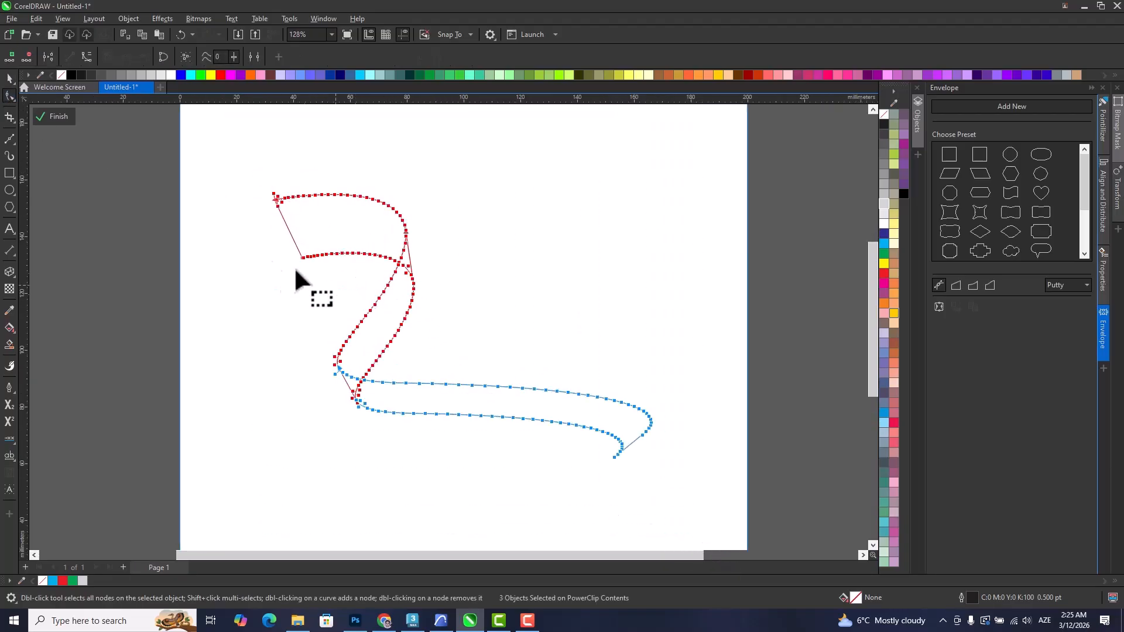
{"action": "left_click", "coordinate": [207, 56]}
{"action": "left_click", "coordinate": [394, 286]}
Reduce the nodes of the ribbon's upper segment with all its nodes selected.
{"action": "left_click", "coordinate": [9, 76]}
{"action": "left_click", "coordinate": [347, 209]}
{"action": "key", "text": "F10"}
{"action": "left_click_drag", "start_coordinate": [527, 344], "coordinate": [527, 344]}
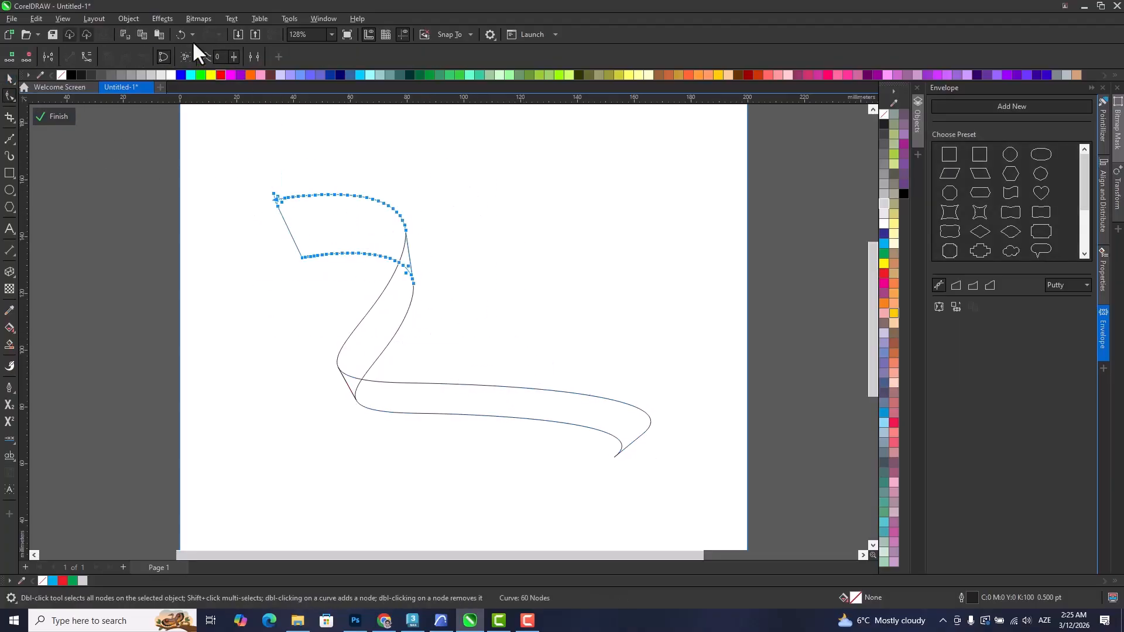
{"action": "left_click", "coordinate": [203, 57]}
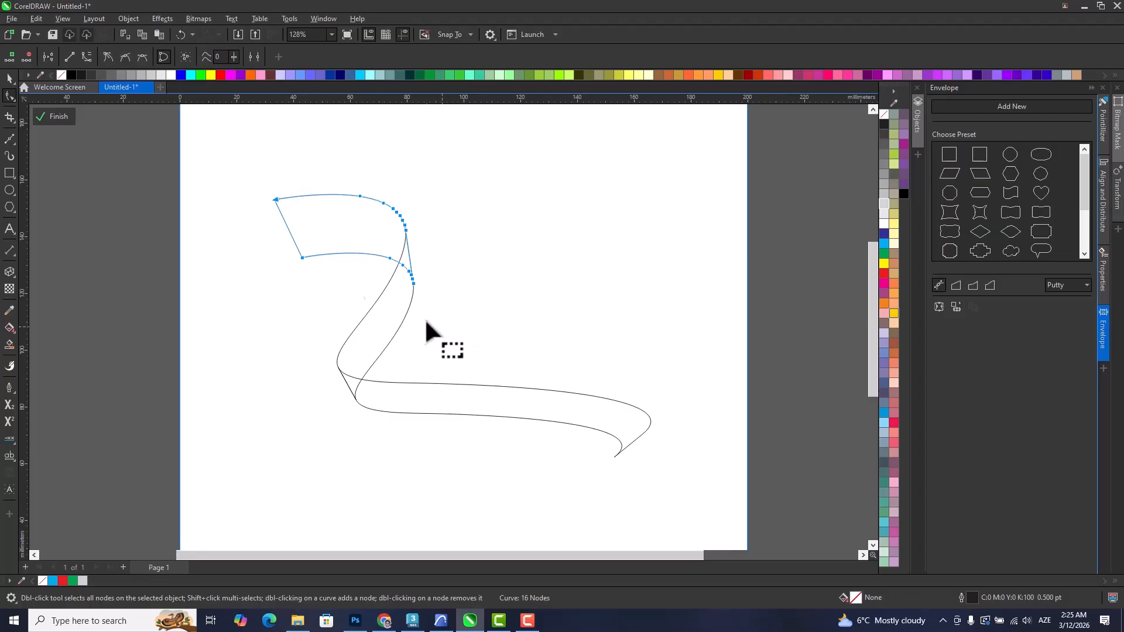
Reduce the nodes of the ribbon's middle segment with all its nodes selected.
{"action": "left_click", "coordinate": [10, 77]}
{"action": "left_click", "coordinate": [371, 339]}
{"action": "left_click_drag", "start_coordinate": [243, 201], "coordinate": [584, 469]}
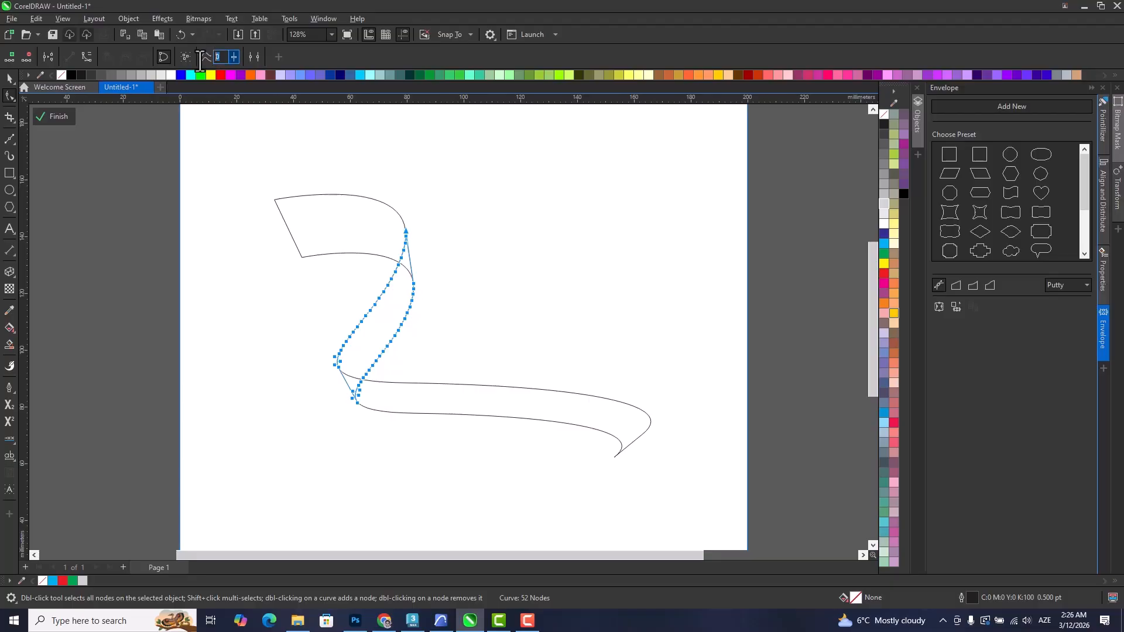
{"action": "left_click", "coordinate": [202, 58]}
{"action": "left_click", "coordinate": [6, 80]}
{"action": "left_click", "coordinate": [446, 359]}
{"action": "left_click_drag", "start_coordinate": [448, 360], "coordinate": [484, 356]}
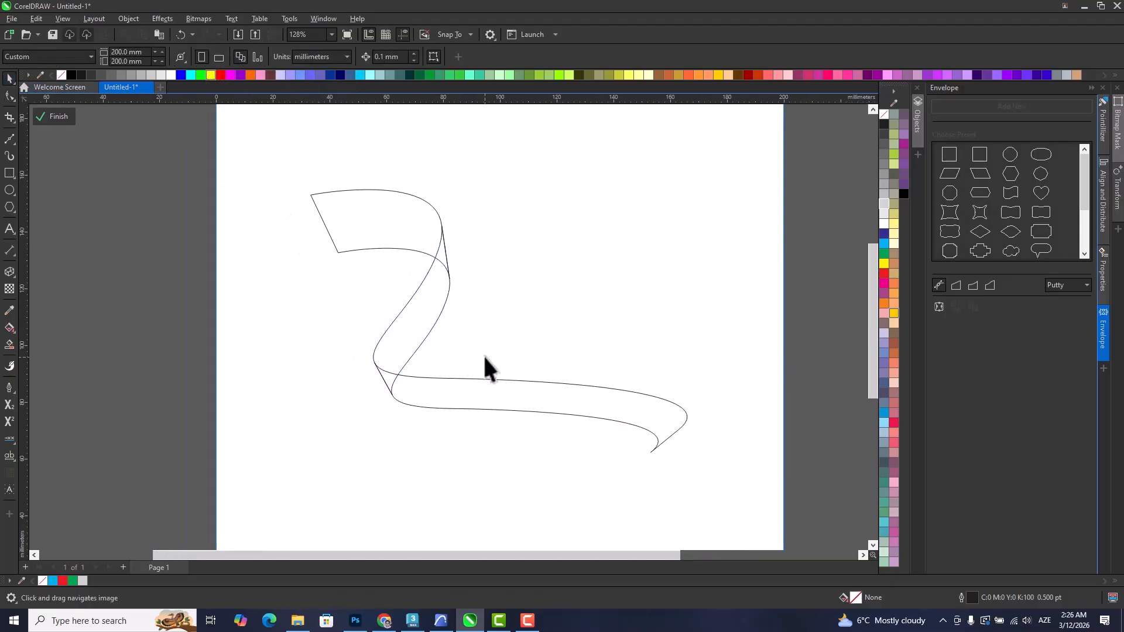
Fill all three ribbon segments with 30% black.
{"action": "left_click", "coordinate": [391, 244]}
{"action": "left_click_drag", "start_coordinate": [268, 163], "coordinate": [825, 547]}
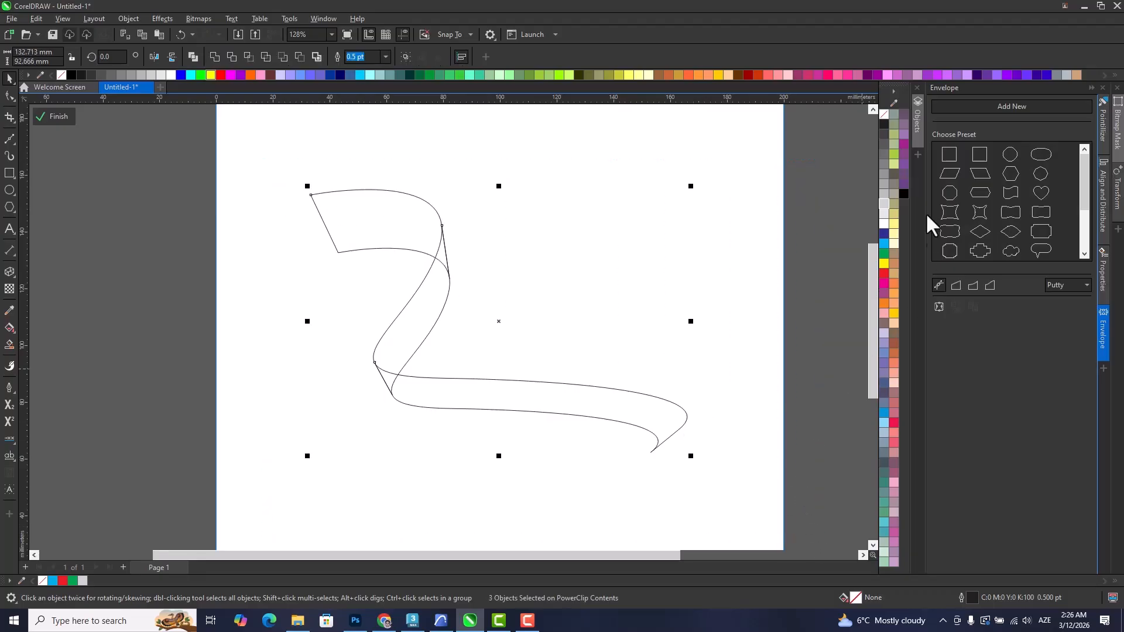
{"action": "left_click", "coordinate": [886, 198]}
Fill the ribbon's middle segment with the darker 60% black.
{"action": "left_click", "coordinate": [483, 225]}
{"action": "left_click", "coordinate": [427, 322]}
{"action": "left_click", "coordinate": [883, 164]}
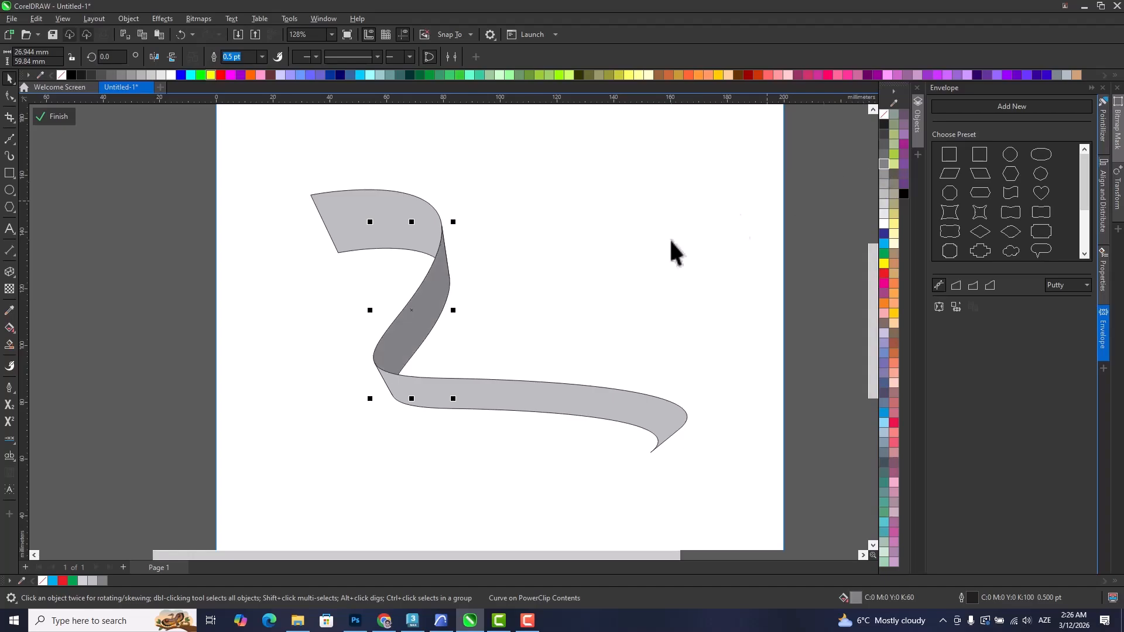
{"action": "left_click", "coordinate": [577, 318]}
{"action": "scroll", "coordinate": [571, 365], "scroll_direction": "down", "scroll_amount": 1}
{"action": "left_click_drag", "start_coordinate": [567, 357], "coordinate": [563, 355]}
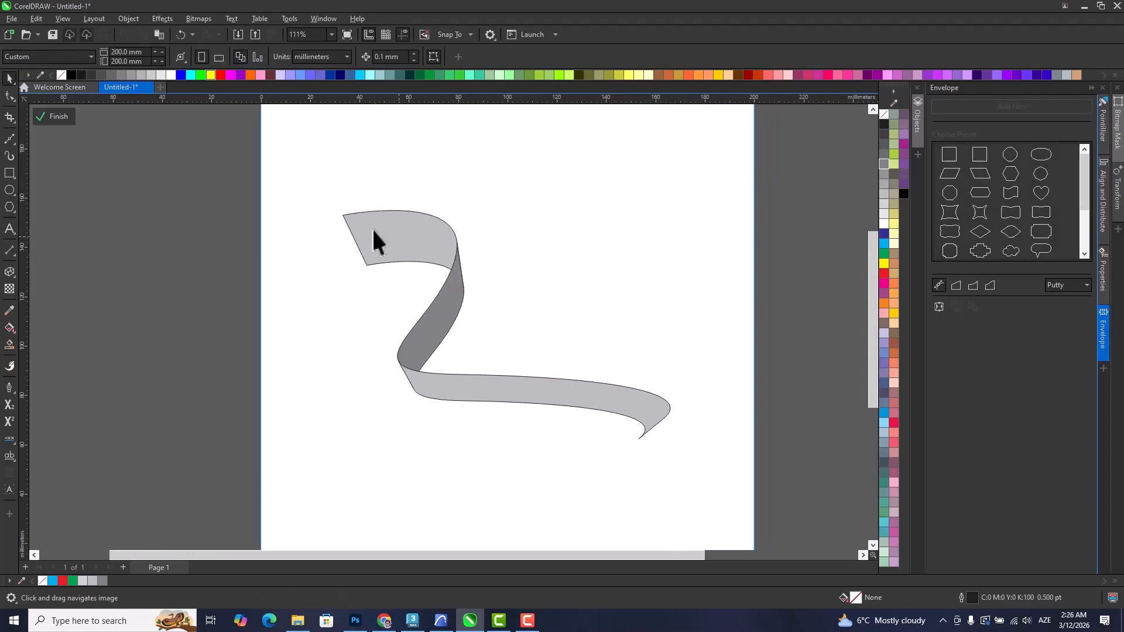
Draw a closed shape about 66 by 32 mm over the upper segment, its lower edge curving along the ribbon as a stripe line.
{"action": "scroll", "coordinate": [383, 234], "scroll_direction": "up", "scroll_amount": 5}
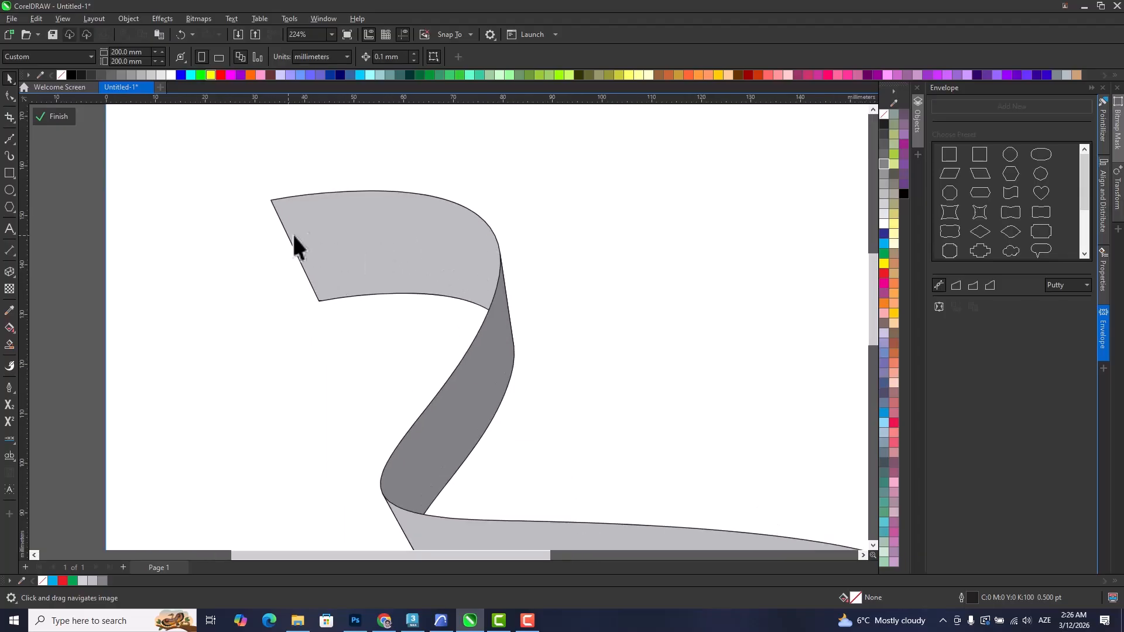
{"action": "left_click", "coordinate": [381, 241]}
{"action": "left_click", "coordinate": [116, 170]}
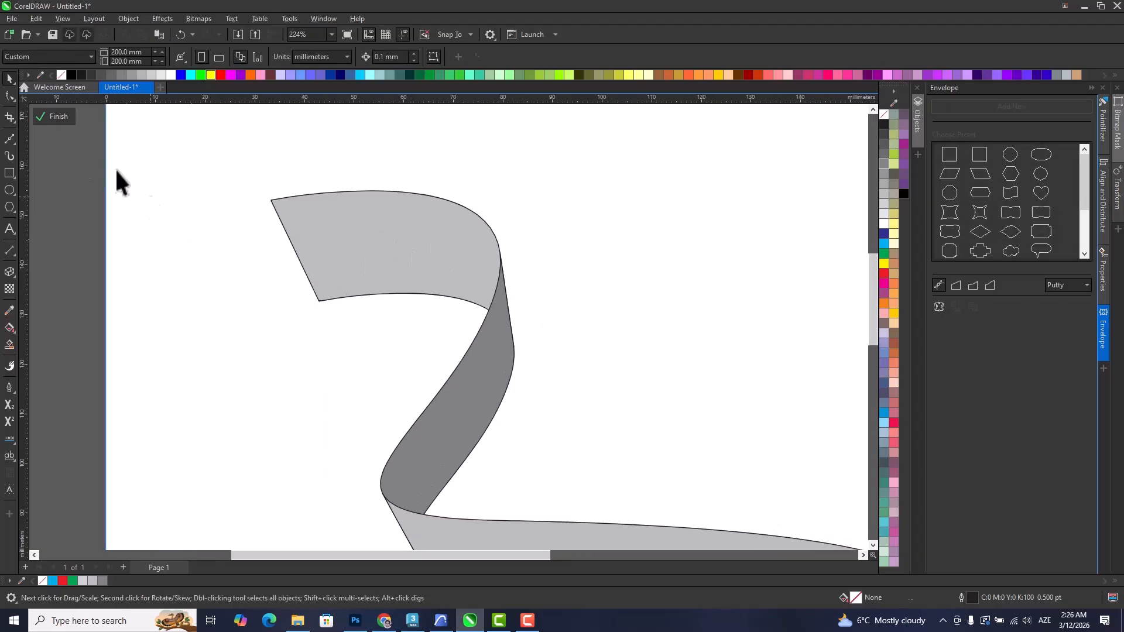
{"action": "left_click", "coordinate": [8, 139]}
{"action": "left_click", "coordinate": [264, 254]}
{"action": "left_click_drag", "start_coordinate": [439, 243], "coordinate": [523, 268]}
{"action": "left_click", "coordinate": [539, 313]}
{"action": "left_click", "coordinate": [525, 171]}
{"action": "left_click", "coordinate": [235, 156]}
{"action": "left_click_drag", "start_coordinate": [212, 220], "coordinate": [216, 233]}
{"action": "left_click", "coordinate": [264, 253]}
{"action": "left_click", "coordinate": [10, 77]}
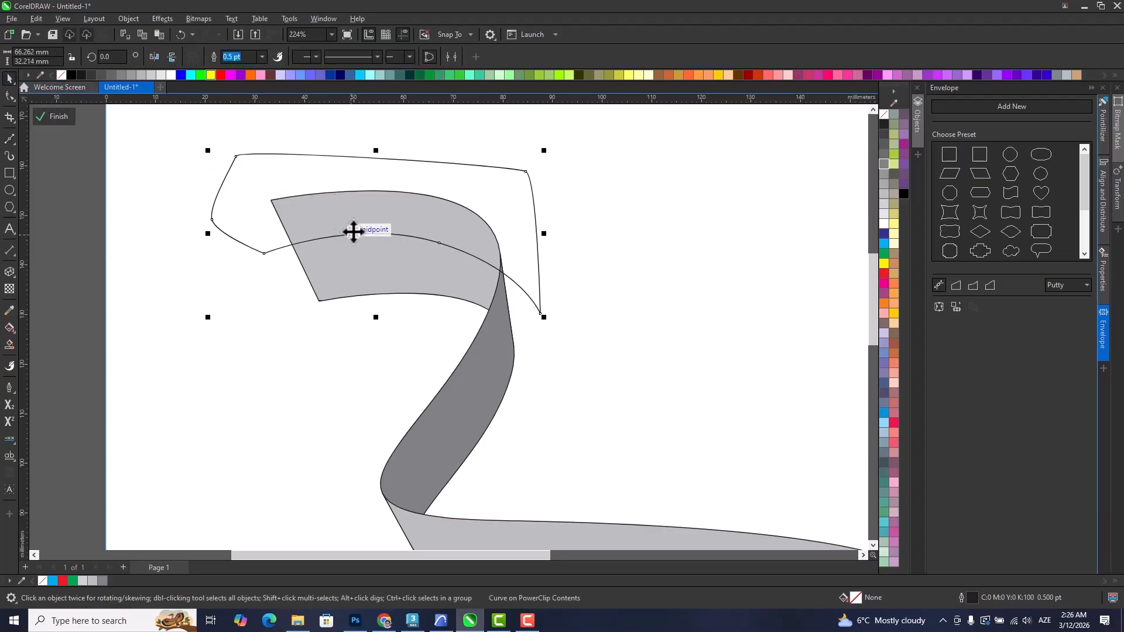
Intersect the closed shape with the upper ribbon segment at two heights to divide it into three bands.
{"action": "left_click_drag", "start_coordinate": [346, 211], "coordinate": [345, 205]}
{"action": "left_click", "coordinate": [347, 281], "text": "shift"}
{"action": "left_click", "coordinate": [248, 56]}
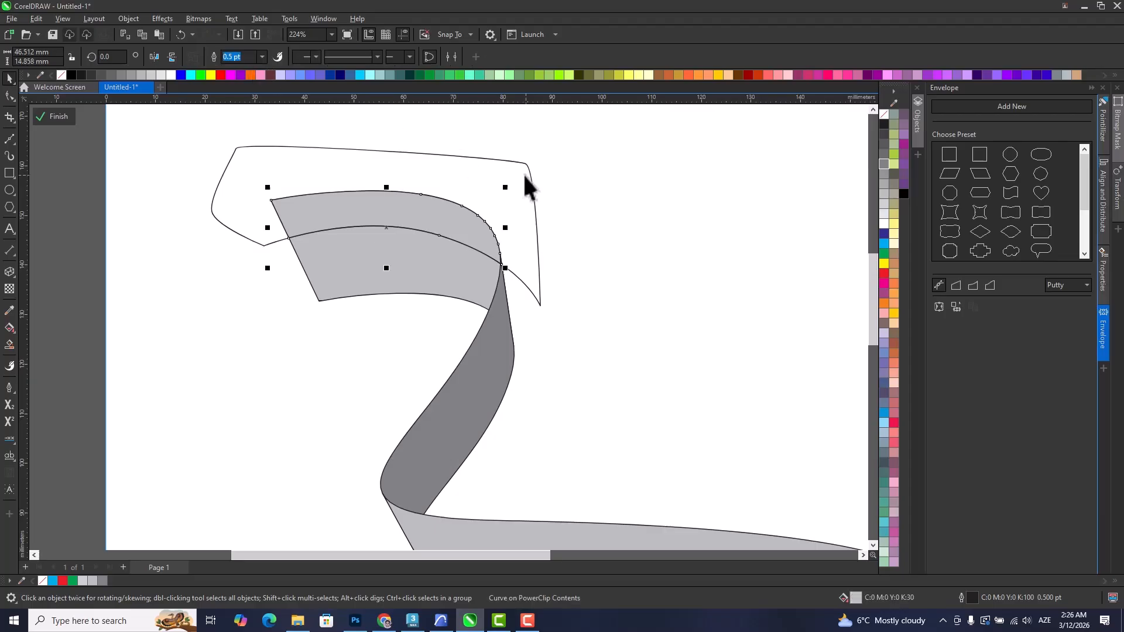
{"action": "left_click_drag", "start_coordinate": [385, 164], "coordinate": [399, 199]}
{"action": "left_click", "coordinate": [386, 284], "text": "shift"}
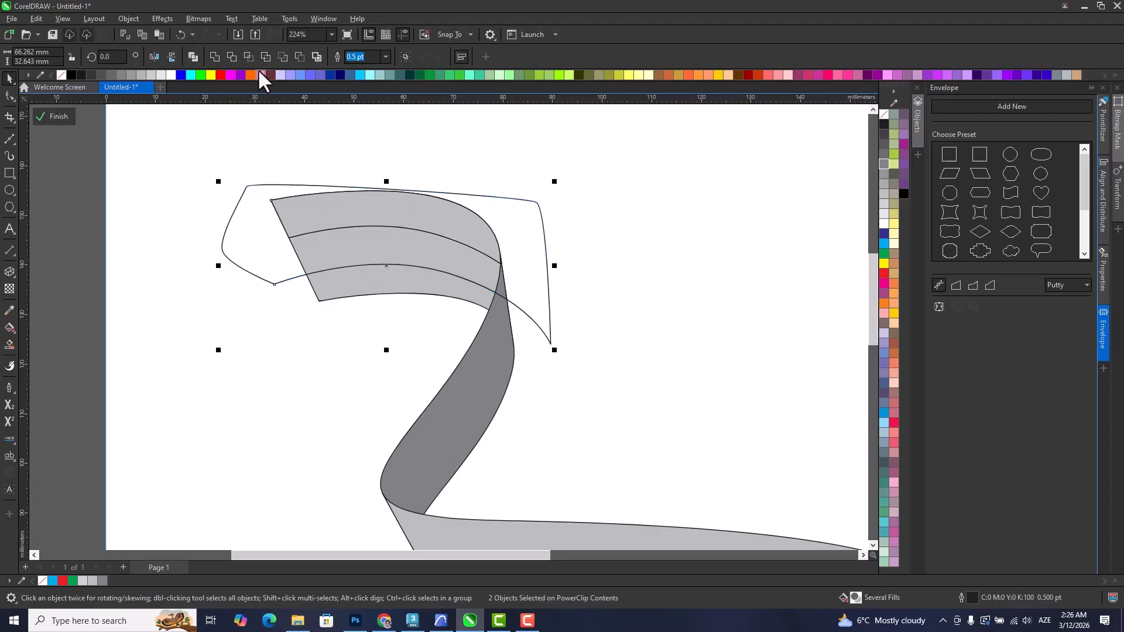
{"action": "left_click", "coordinate": [248, 57]}
Delete the closed helper shape used for the intersections.
{"action": "left_click", "coordinate": [638, 231]}
{"action": "left_click", "coordinate": [531, 233]}
{"action": "key", "text": "Delete"}
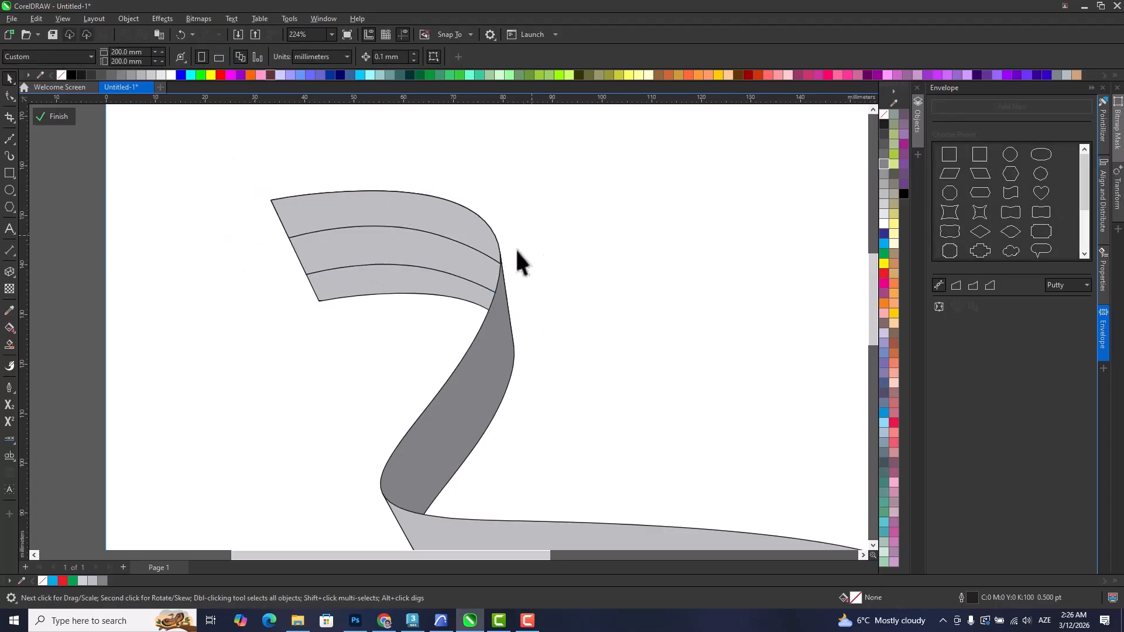
Fill the upper segment's bands with blue, red and green from top to bottom.
{"action": "left_click", "coordinate": [375, 228]}
{"action": "left_click", "coordinate": [884, 244]}
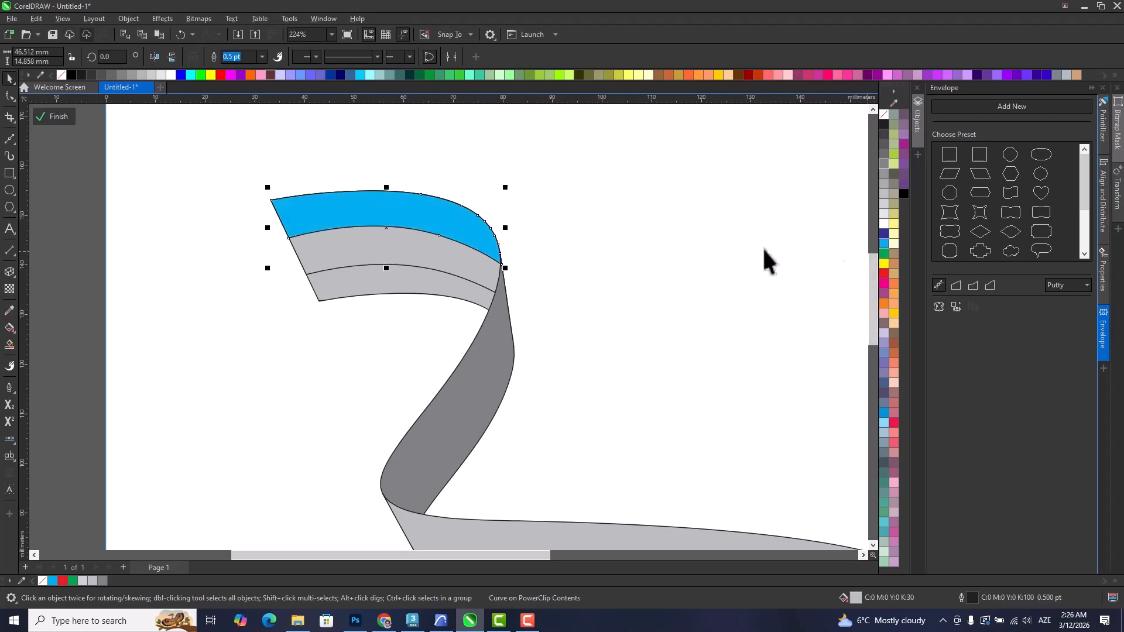
{"action": "left_click", "coordinate": [457, 266]}
{"action": "left_click", "coordinate": [884, 274]}
{"action": "left_click", "coordinate": [504, 296]}
{"action": "left_click", "coordinate": [885, 258]}
{"action": "left_click", "coordinate": [554, 323]}
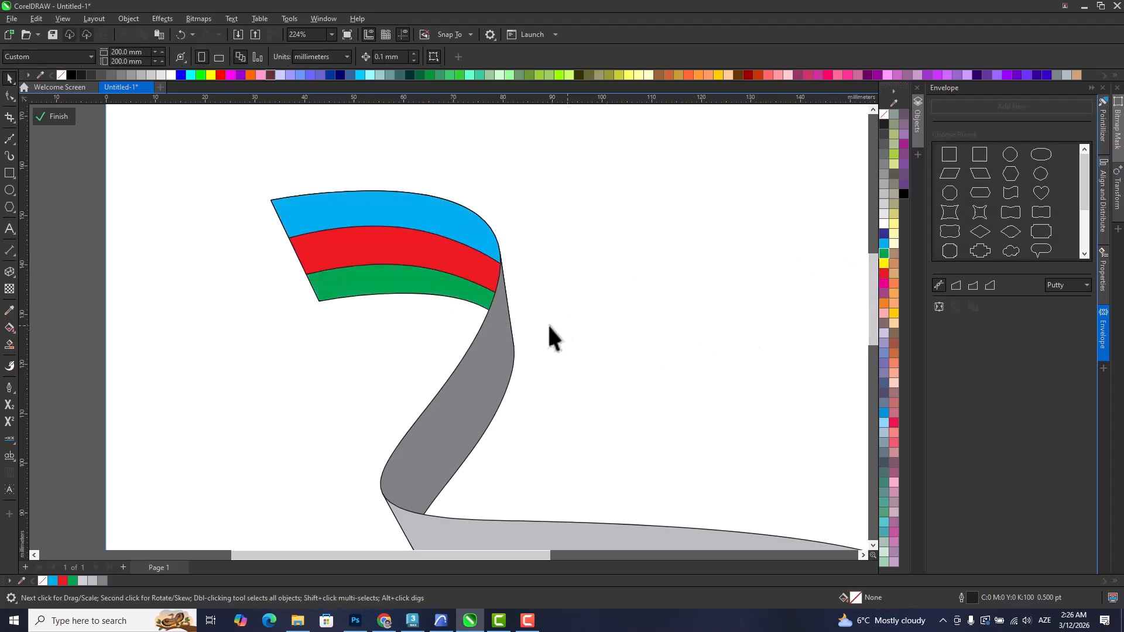
Delete the blue and green pieces of the upper segment, keeping the red one.
{"action": "scroll", "coordinate": [554, 323], "scroll_direction": "down", "scroll_amount": 3}
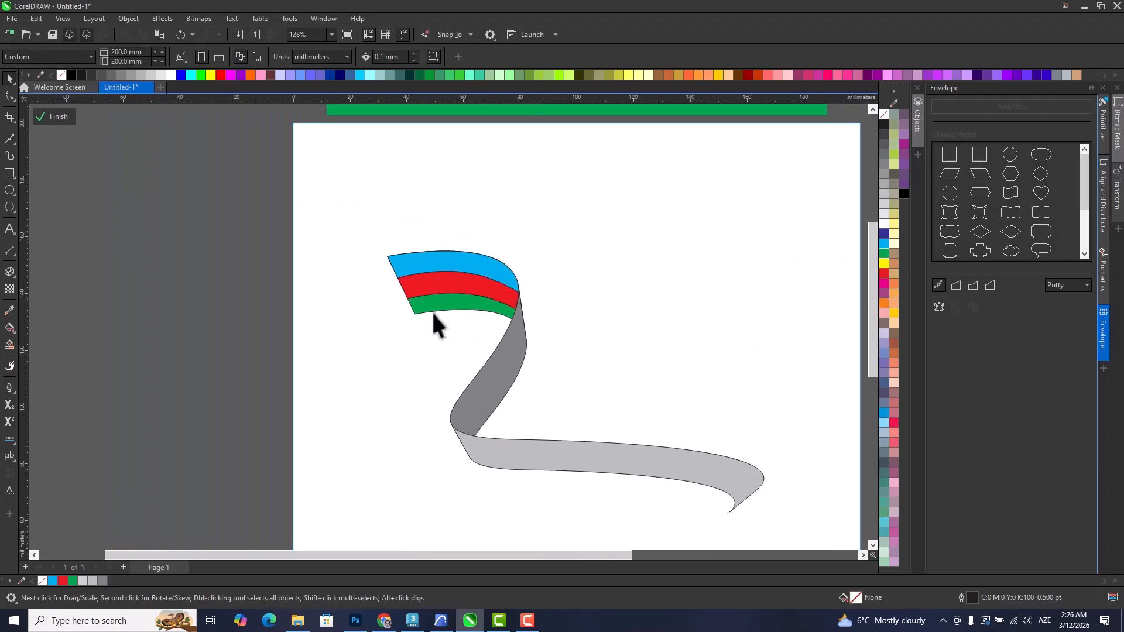
{"action": "left_click", "coordinate": [455, 261]}
{"action": "key", "text": "Delete"}
{"action": "left_click", "coordinate": [462, 296]}
{"action": "key", "text": "Delete"}
{"action": "left_click", "coordinate": [459, 275]}
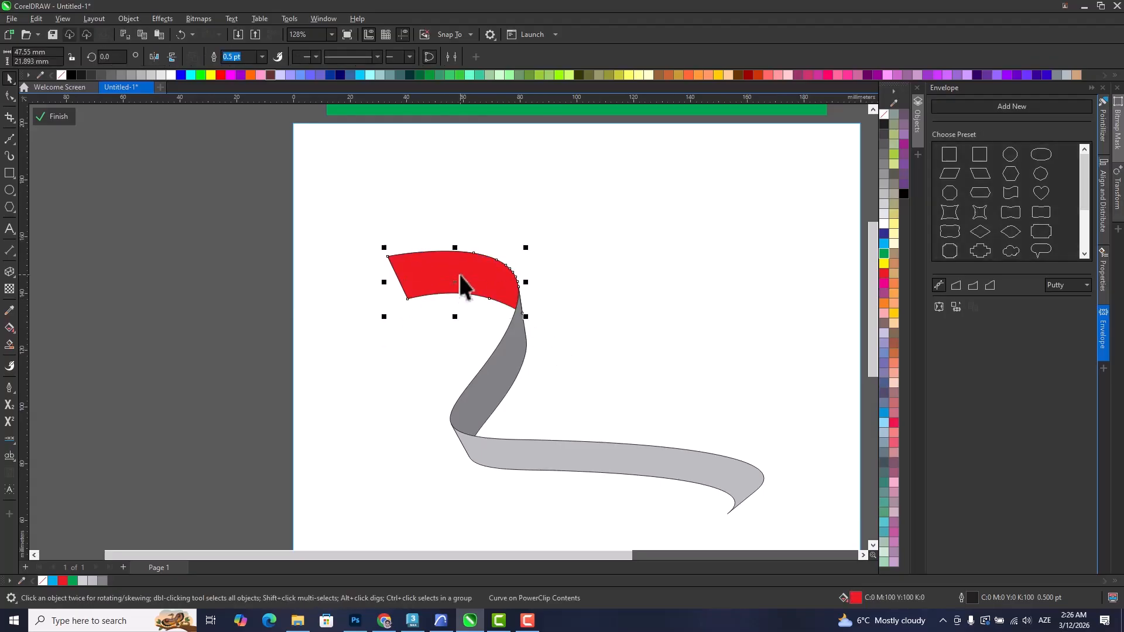
{"action": "key", "text": "Delete"}
{"action": "key", "text": "ctrl+z"}
{"action": "left_click", "coordinate": [539, 324]}
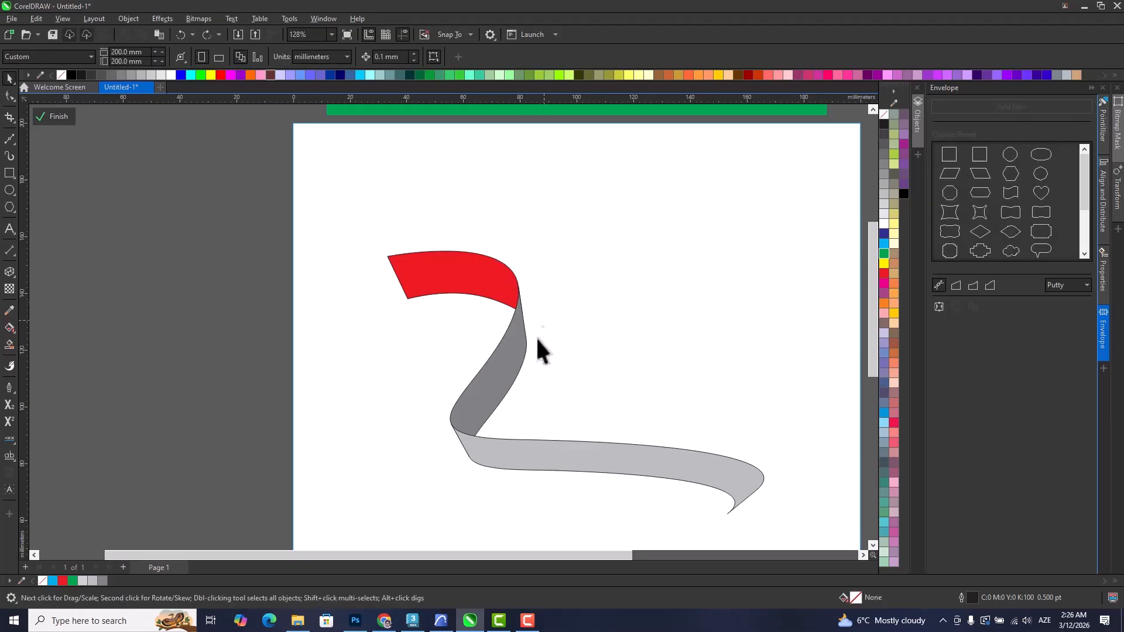
Fill the middle and lower ribbon segments with red.
{"action": "left_click", "coordinate": [510, 364]}
{"action": "left_click", "coordinate": [544, 449], "text": "shift"}
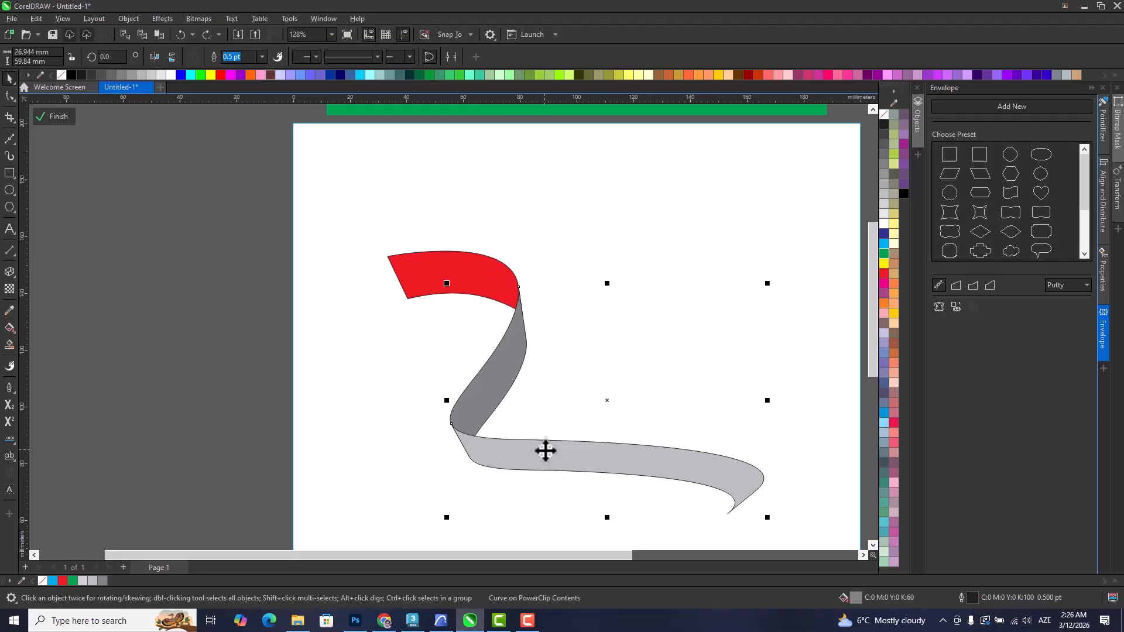
{"action": "left_click", "coordinate": [886, 275]}
Darken the middle ribbon segment's uniform fill to a deep red using the colour viewer.
{"action": "left_click", "coordinate": [500, 398]}
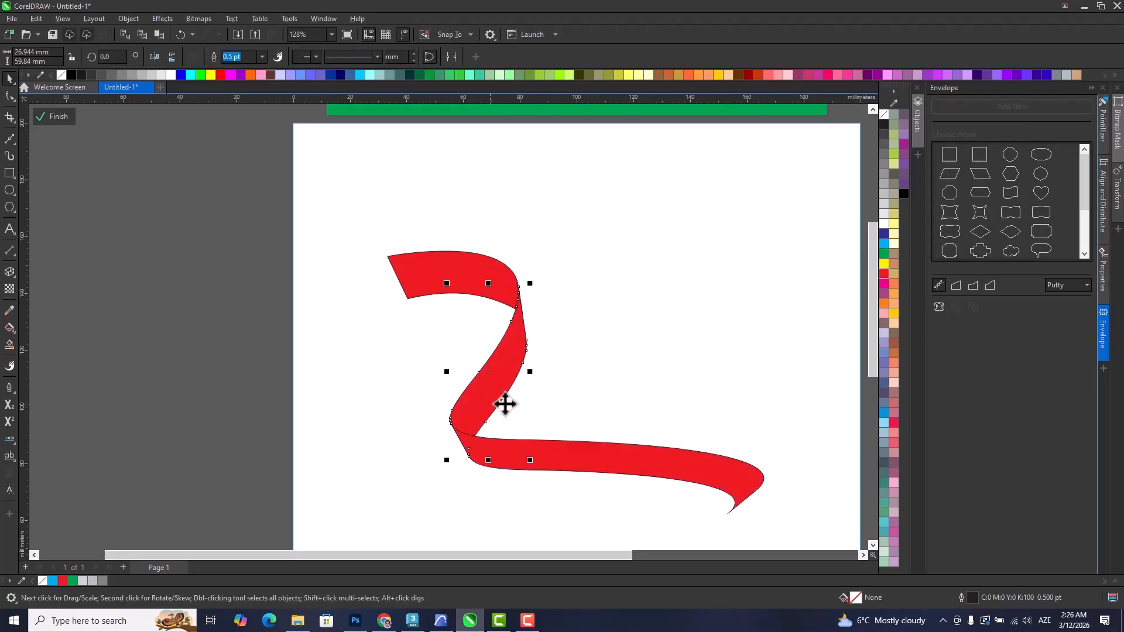
{"action": "double_click", "coordinate": [855, 596]}
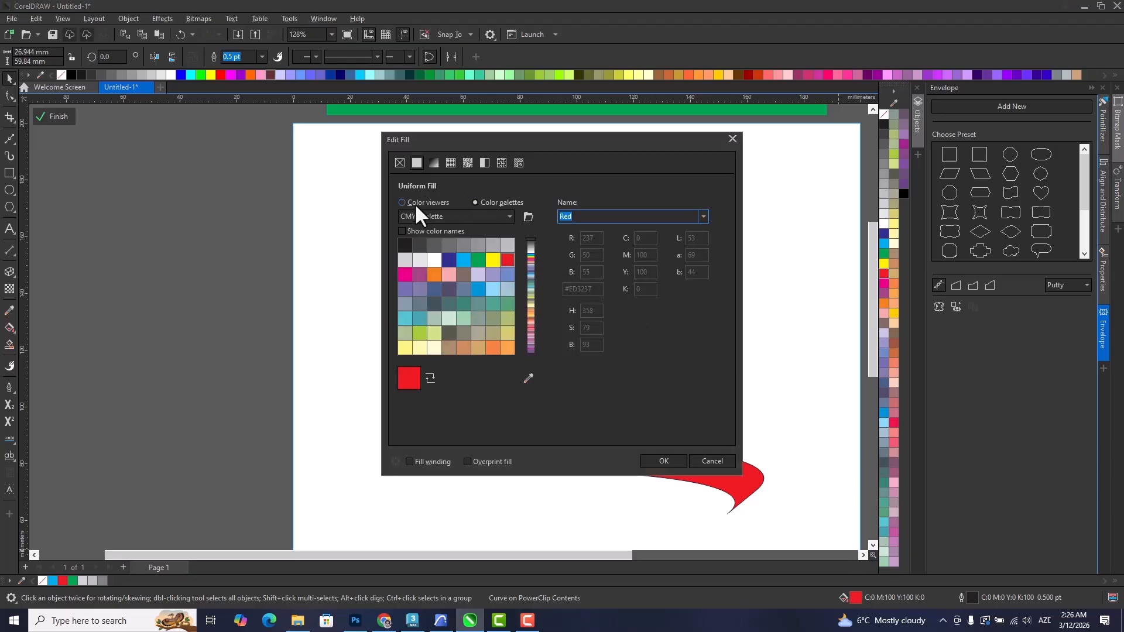
{"action": "left_click", "coordinate": [416, 203]}
{"action": "left_click", "coordinate": [506, 251]}
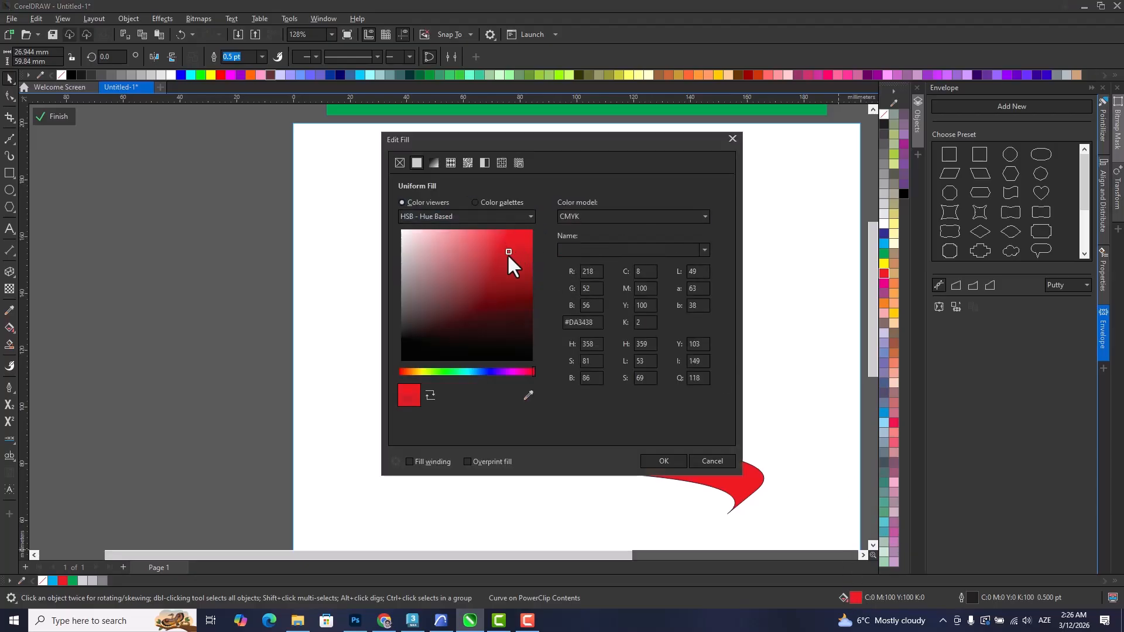
{"action": "left_click", "coordinate": [655, 462]}
{"action": "left_click", "coordinate": [489, 400]}
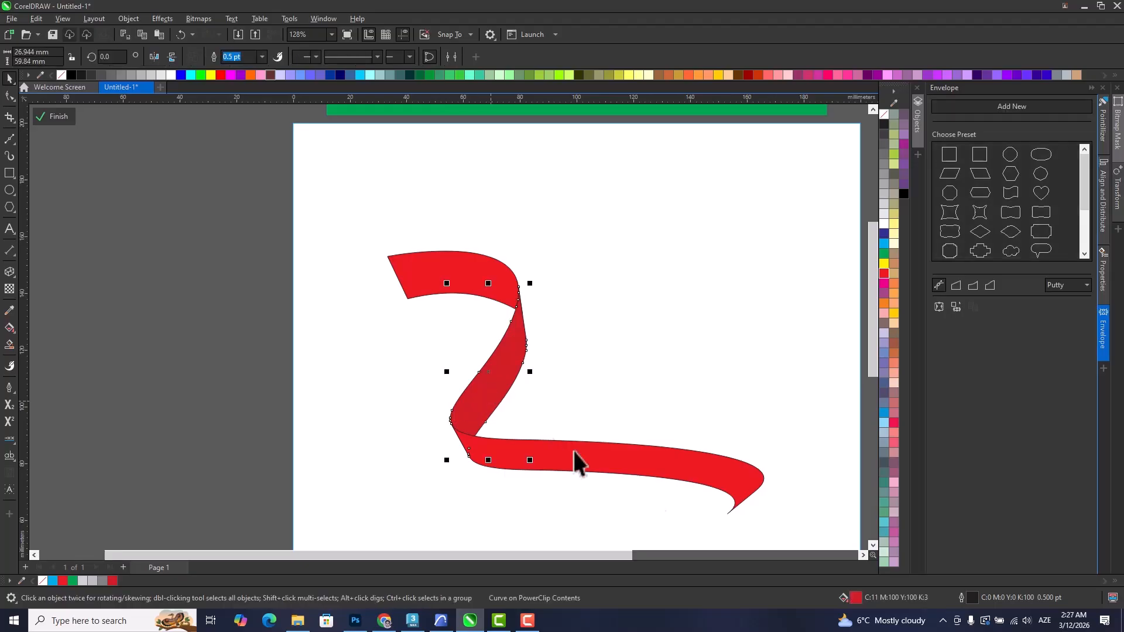
{"action": "double_click", "coordinate": [856, 596]}
{"action": "left_click", "coordinate": [515, 279]}
{"action": "left_click", "coordinate": [659, 461]}
{"action": "left_click", "coordinate": [326, 211]}
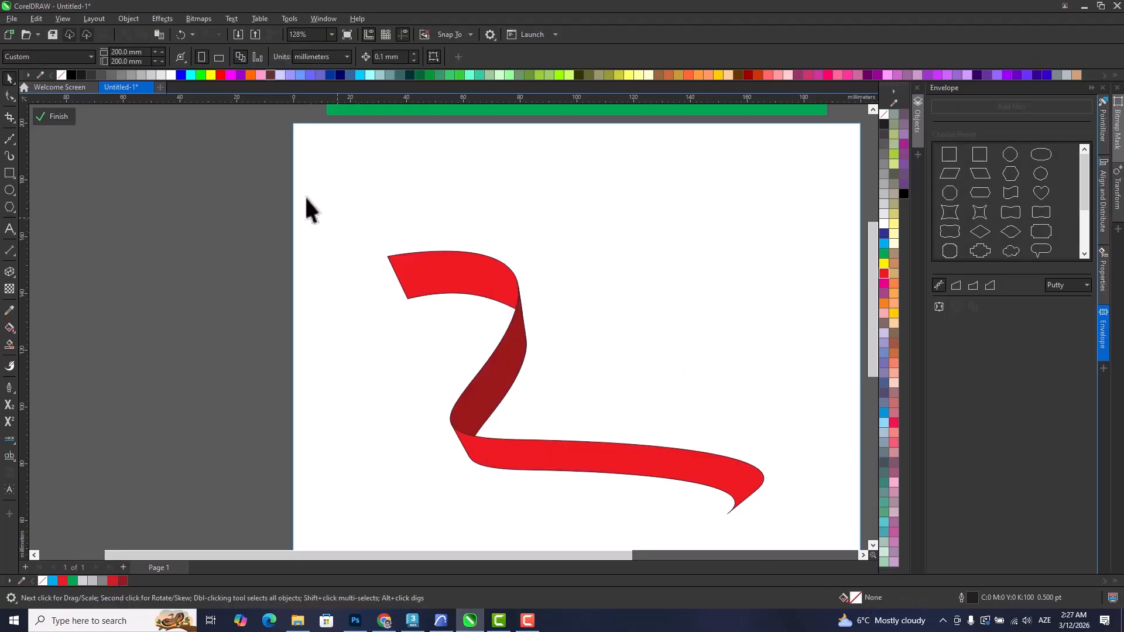
Group the three ribbon segments, scale the group down to about 74 × 51 mm and reposition it on the page.
{"action": "left_click_drag", "start_coordinate": [680, 491], "coordinate": [815, 542]}
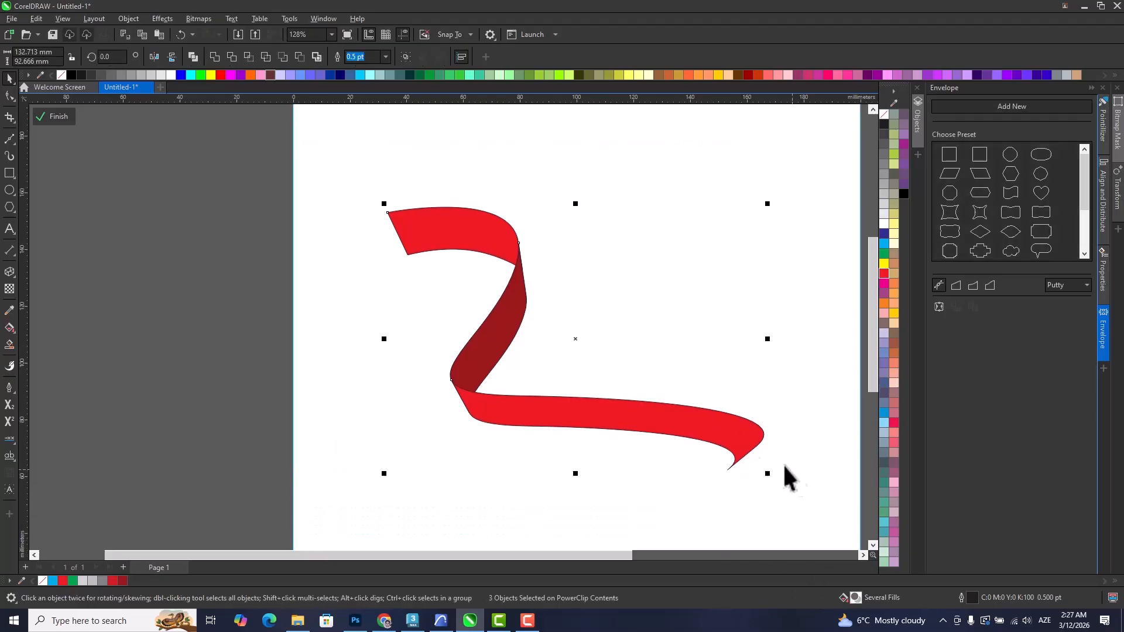
{"action": "key", "text": "ctrl+g"}
{"action": "left_click_drag", "start_coordinate": [767, 473], "coordinate": [593, 388]}
{"action": "left_click_drag", "start_coordinate": [440, 335], "coordinate": [655, 360]}
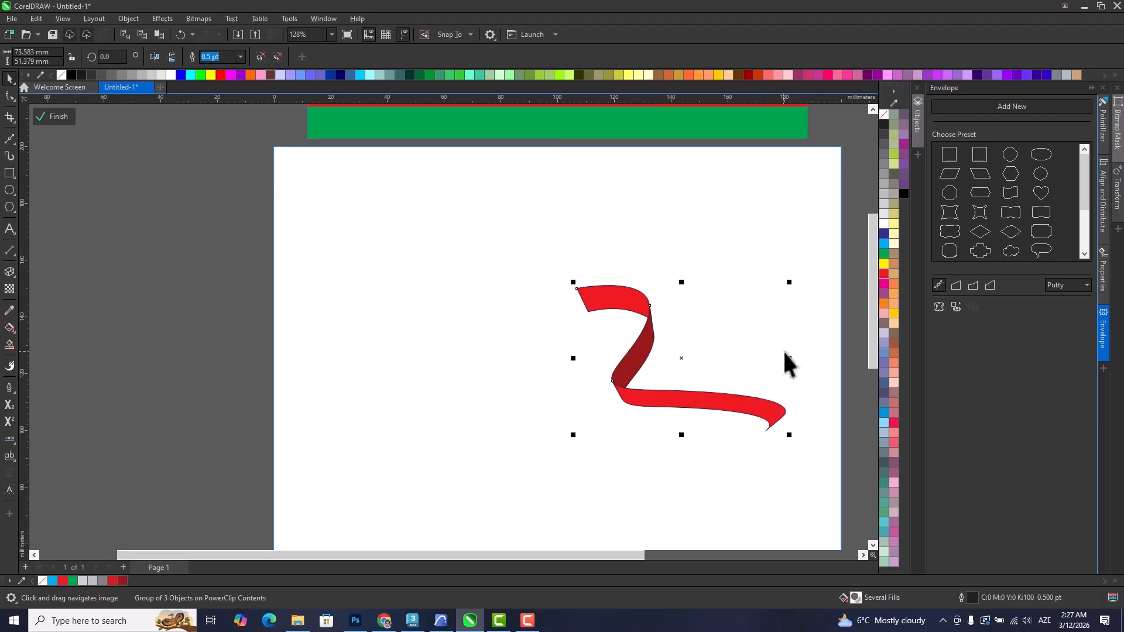
{"action": "left_click_drag", "start_coordinate": [789, 359], "coordinate": [646, 385]}
{"action": "left_click", "coordinate": [632, 474]}
{"action": "left_click_drag", "start_coordinate": [679, 468], "coordinate": [591, 474]}
Delete the red ribbon group from the page.
{"action": "left_click_drag", "start_coordinate": [727, 482], "coordinate": [236, 231]}
{"action": "key", "text": "Delete"}
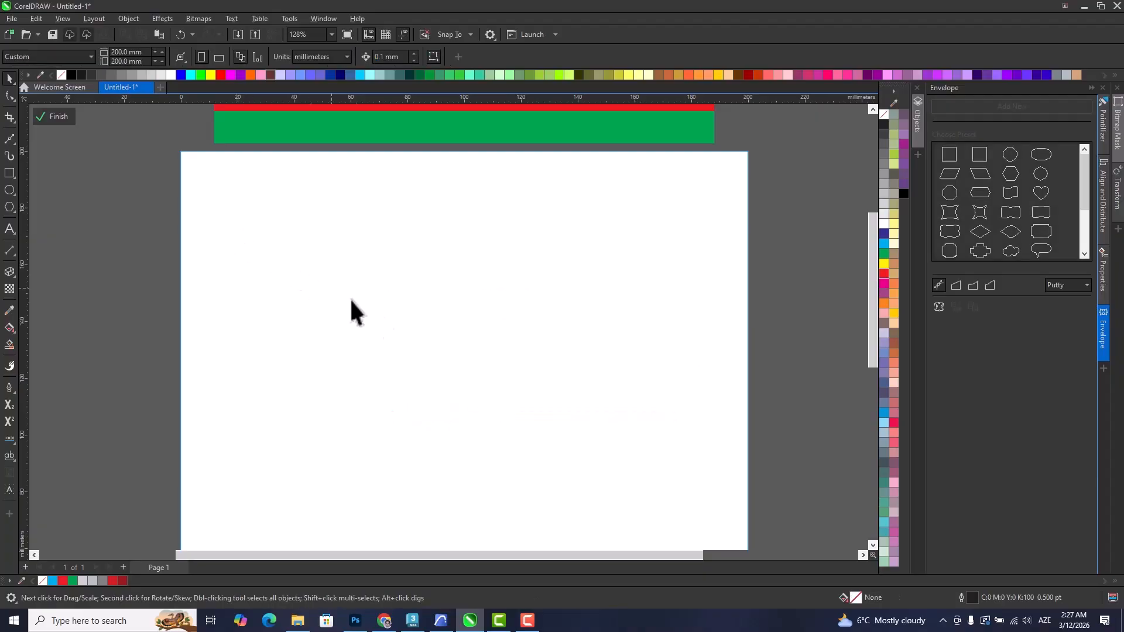
{"action": "scroll", "coordinate": [399, 332], "scroll_direction": "down", "scroll_amount": 2}
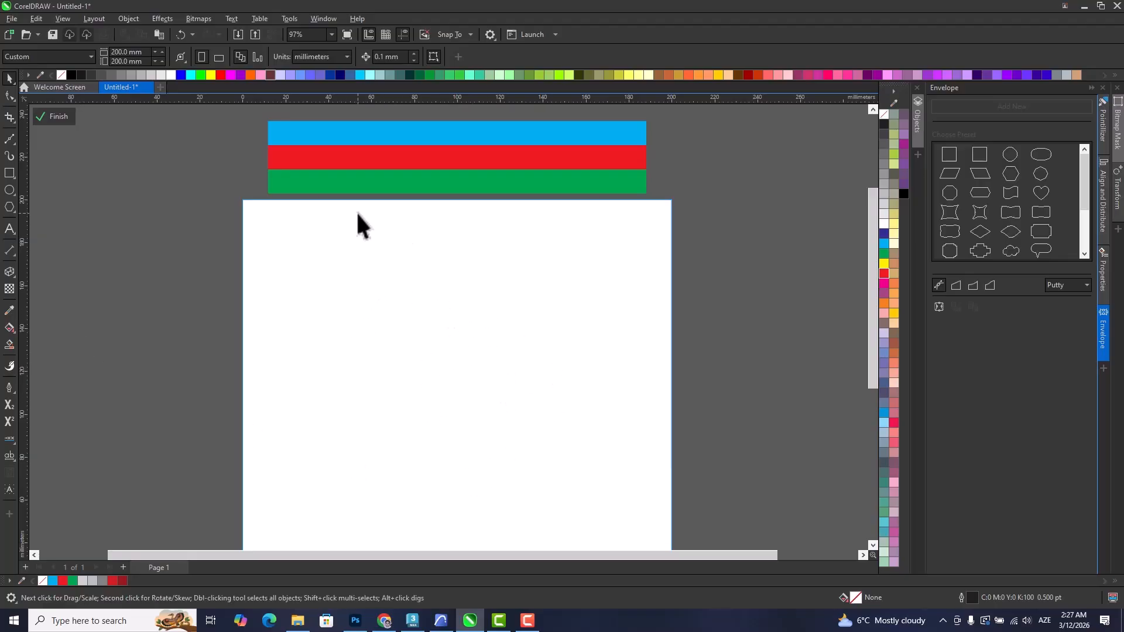
{"action": "left_click", "coordinate": [350, 167]}
{"action": "left_click_drag", "start_coordinate": [350, 168], "coordinate": [350, 293]}
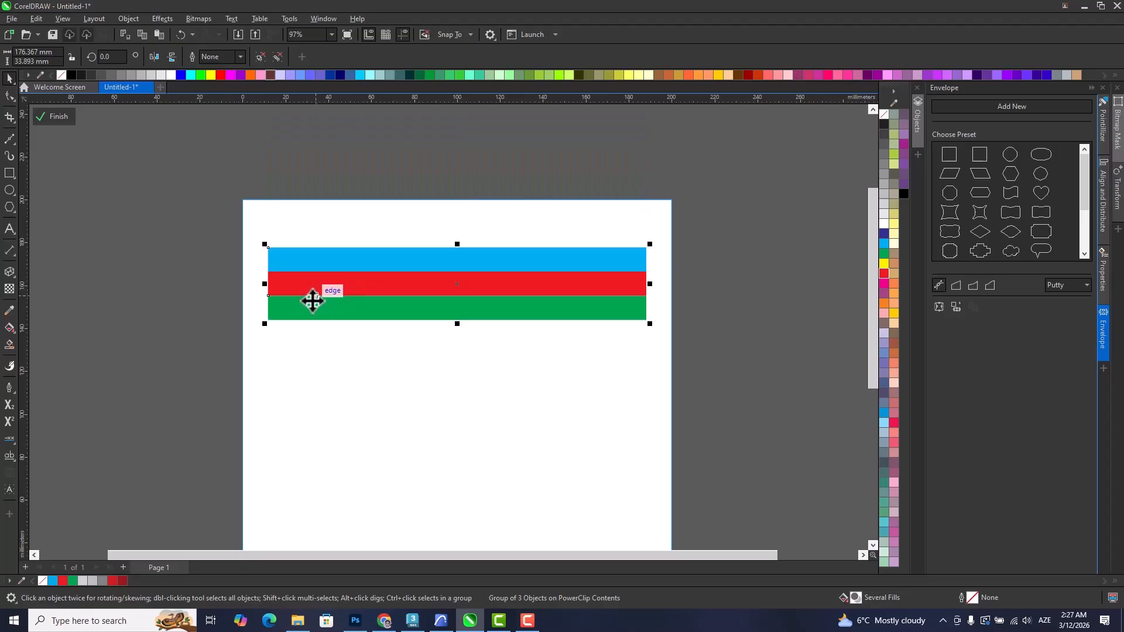
{"action": "scroll", "coordinate": [440, 319], "scroll_direction": "down", "scroll_amount": 1}
{"action": "left_click_drag", "start_coordinate": [443, 337], "coordinate": [449, 287]}
{"action": "left_click_drag", "start_coordinate": [411, 244], "coordinate": [409, 148]}
Draw an S-shaped Bézier curve across the page, about 296 × 134 mm, extending past both sides.
{"action": "left_click", "coordinate": [9, 141]}
{"action": "left_click", "coordinate": [195, 343]}
{"action": "left_click_drag", "start_coordinate": [411, 248], "coordinate": [455, 332]}
{"action": "left_click_drag", "start_coordinate": [500, 436], "coordinate": [647, 402]}
{"action": "left_click", "coordinate": [679, 328]}
{"action": "left_click", "coordinate": [9, 78]}
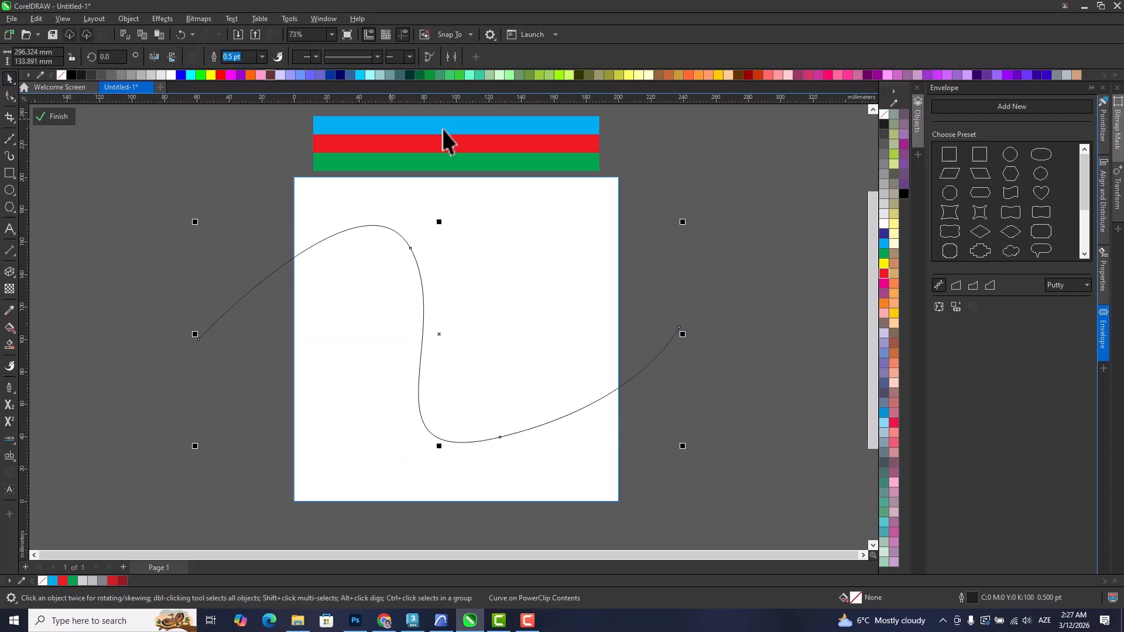
Set the S-shaped curve's outline width to 36 pt.
{"action": "left_click", "coordinate": [262, 56]}
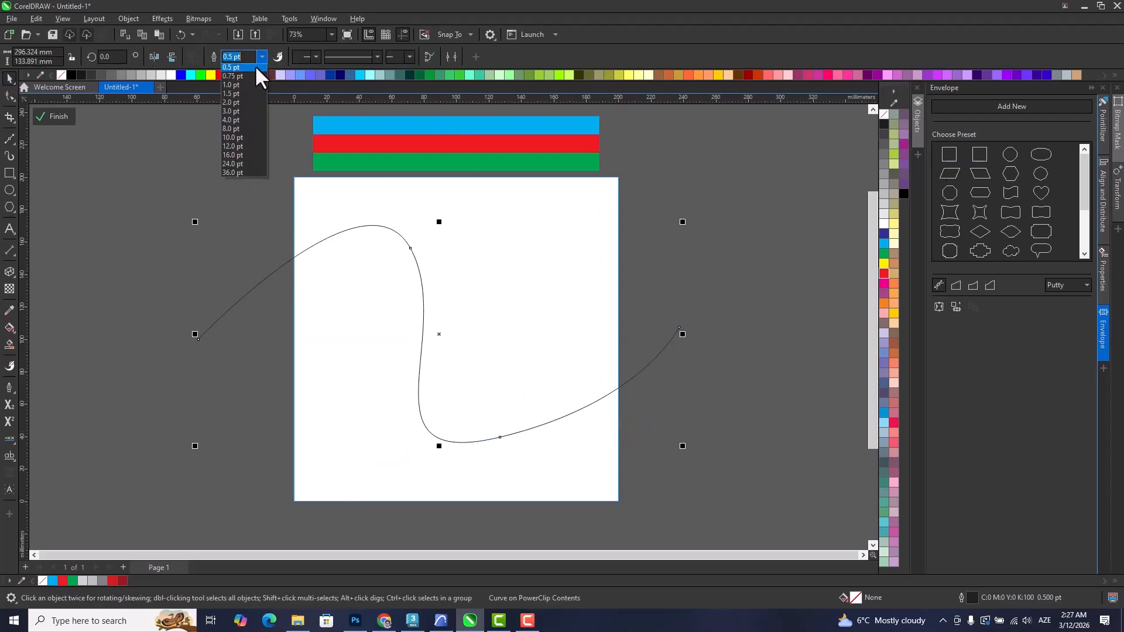
{"action": "left_click", "coordinate": [243, 135]}
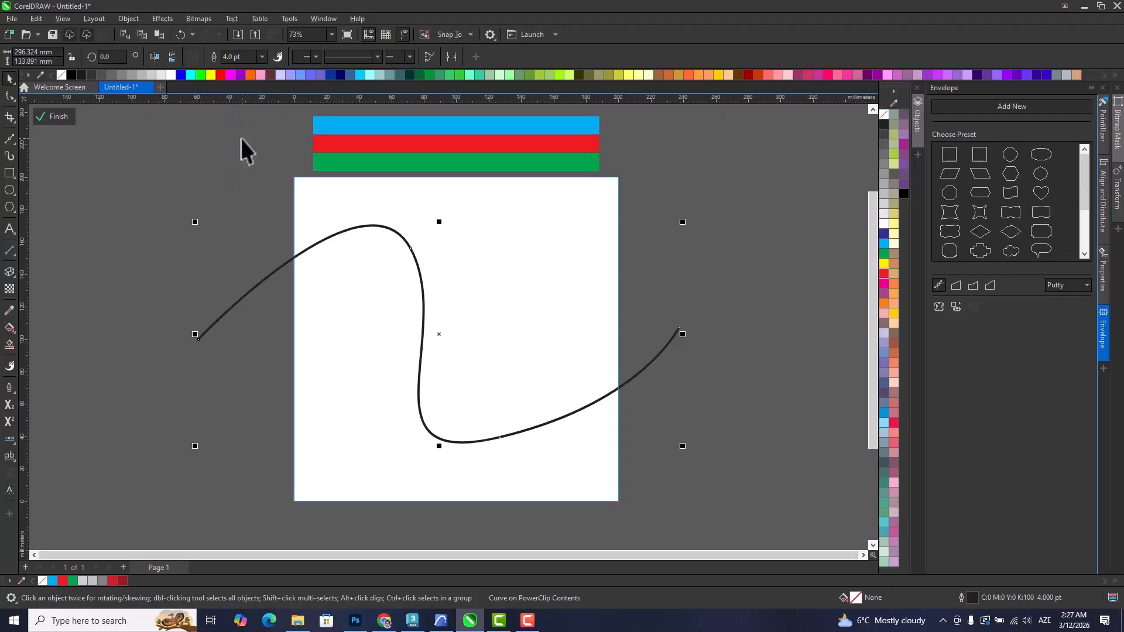
{"action": "left_click", "coordinate": [262, 57]}
{"action": "left_click", "coordinate": [234, 187]}
{"action": "left_click", "coordinate": [133, 226]}
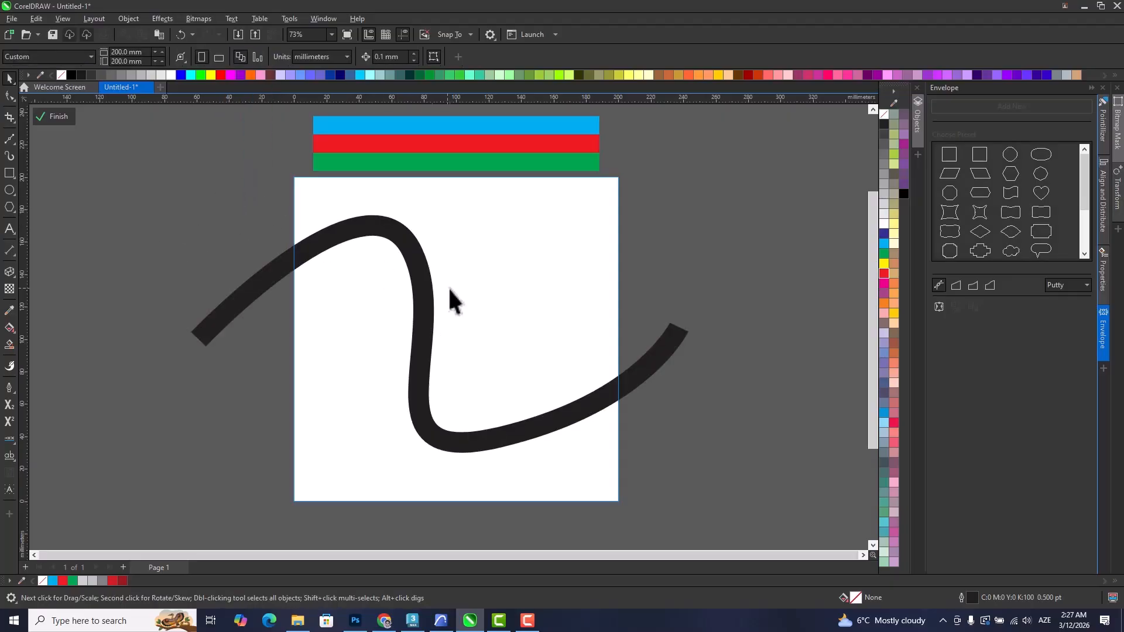
Make two evenly offset copies of the thick curve diagonally down to the right and finish editing the PowerClip.
{"action": "left_click", "coordinate": [430, 295]}
{"action": "left_click_drag", "start_coordinate": [429, 294], "coordinate": [449, 304]}
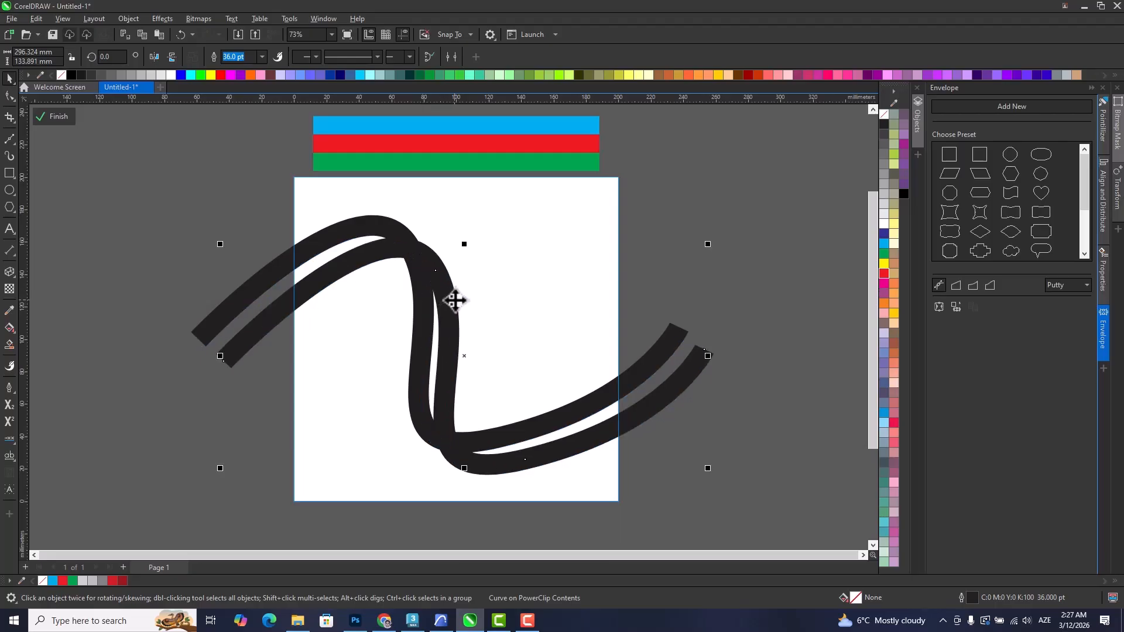
{"action": "key", "text": "ctrl+d"}
{"action": "left_click", "coordinate": [244, 290]}
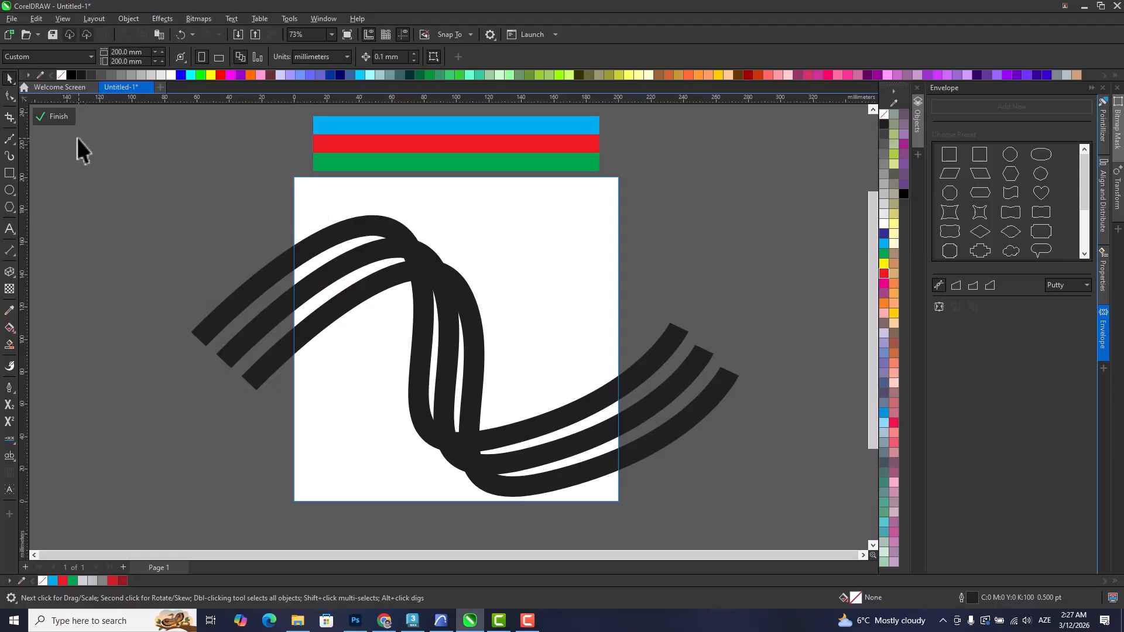
{"action": "left_click", "coordinate": [56, 116]}
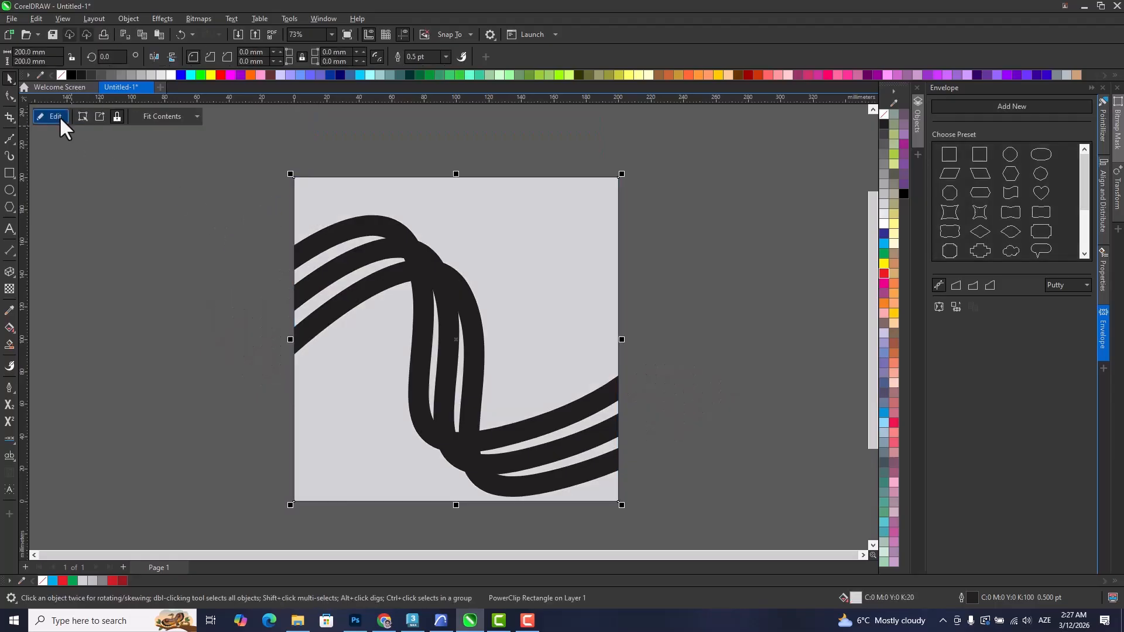
Reopen the PowerClip contents, colour the curves' outlines blue, red and green from top to bottom, and finish editing.
{"action": "double_click", "coordinate": [475, 315]}
{"action": "left_click", "coordinate": [334, 242]}
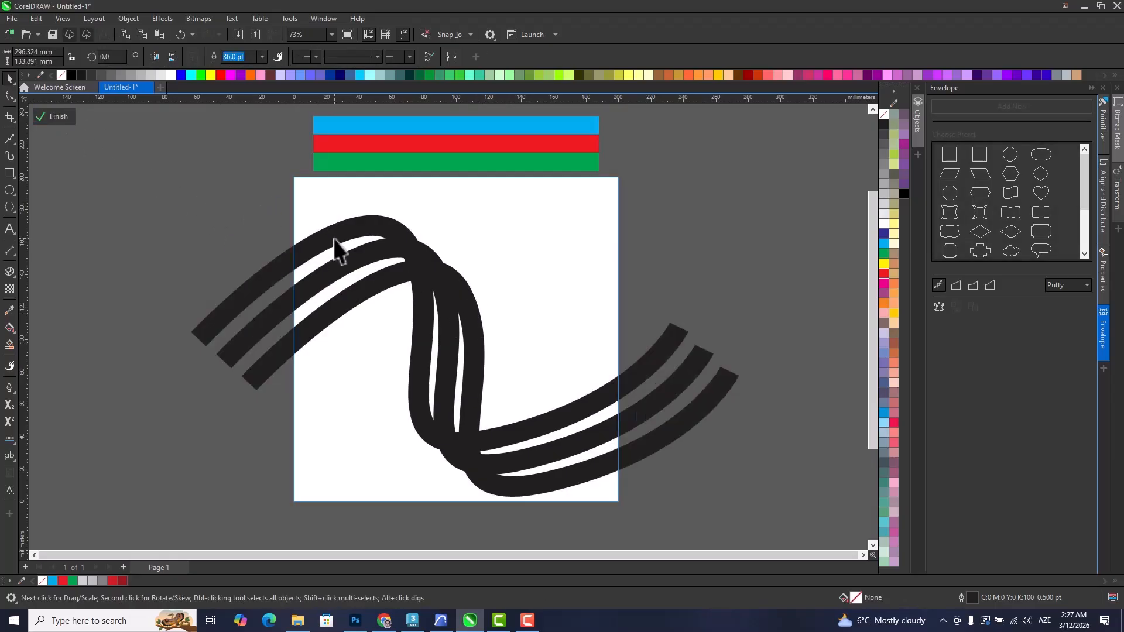
{"action": "right_click", "coordinate": [884, 244]}
{"action": "left_click", "coordinate": [364, 264]}
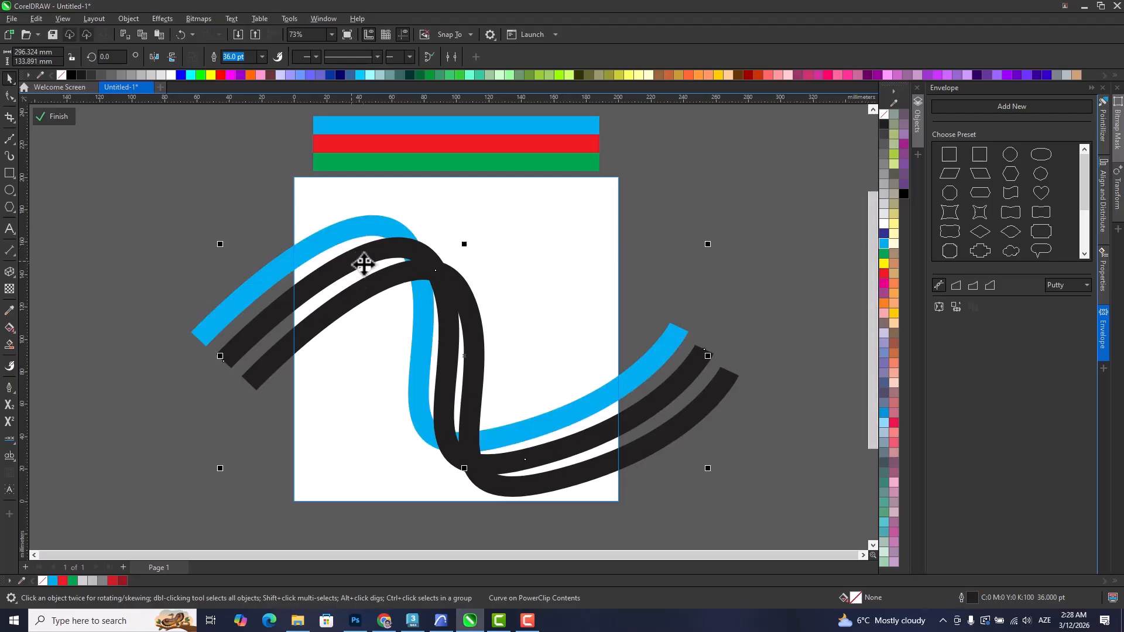
{"action": "right_click", "coordinate": [883, 272]}
{"action": "left_click", "coordinate": [370, 286]}
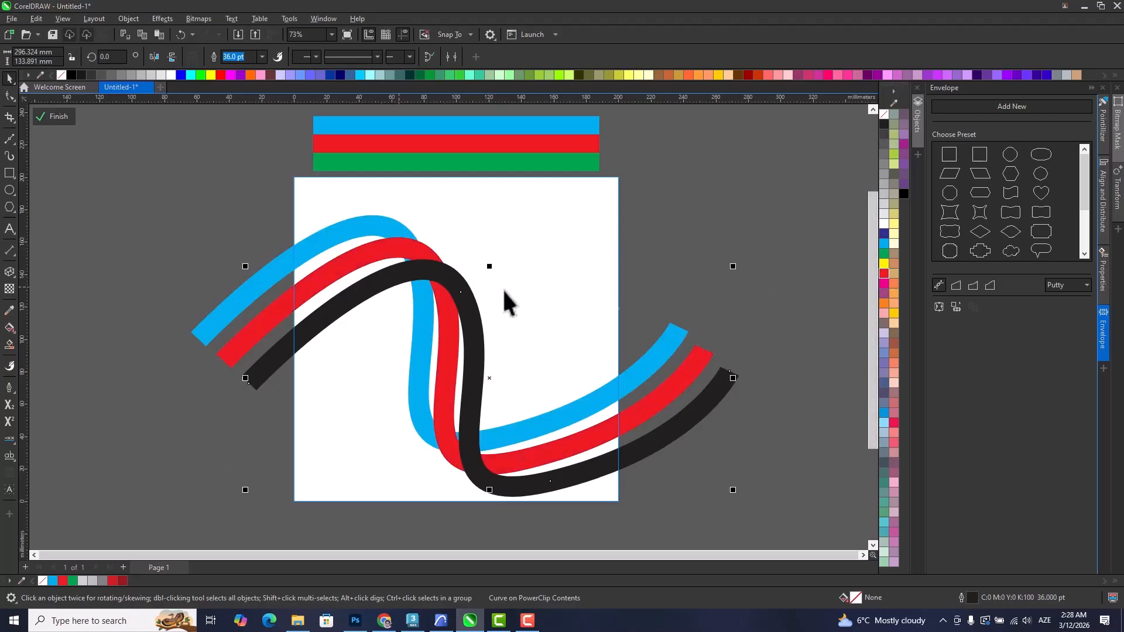
{"action": "right_click", "coordinate": [884, 254]}
{"action": "left_click", "coordinate": [808, 276], "text": "ctrl"}
{"action": "left_click", "coordinate": [807, 276]}
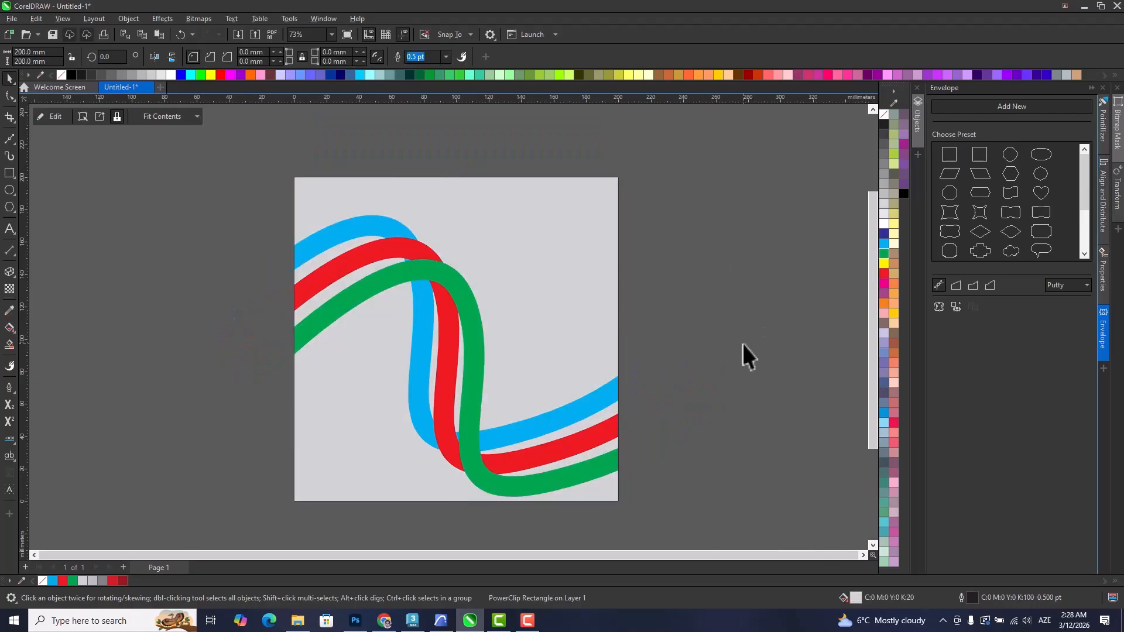
Reopen the PowerClip contents and cast a drop shadow from all three curves toward the lower left.
{"action": "left_click_drag", "start_coordinate": [540, 345], "coordinate": [559, 345]}
{"action": "double_click", "coordinate": [526, 286]}
{"action": "left_click_drag", "start_coordinate": [310, 299], "coordinate": [807, 497]}
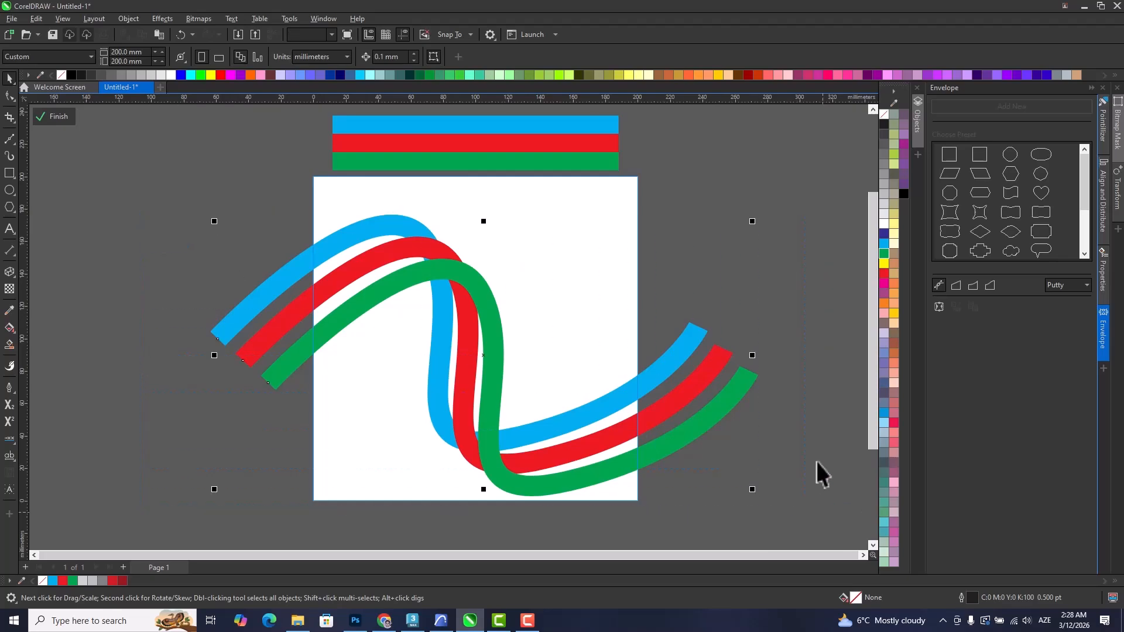
{"action": "left_click", "coordinate": [9, 273]}
{"action": "left_click", "coordinate": [53, 274]}
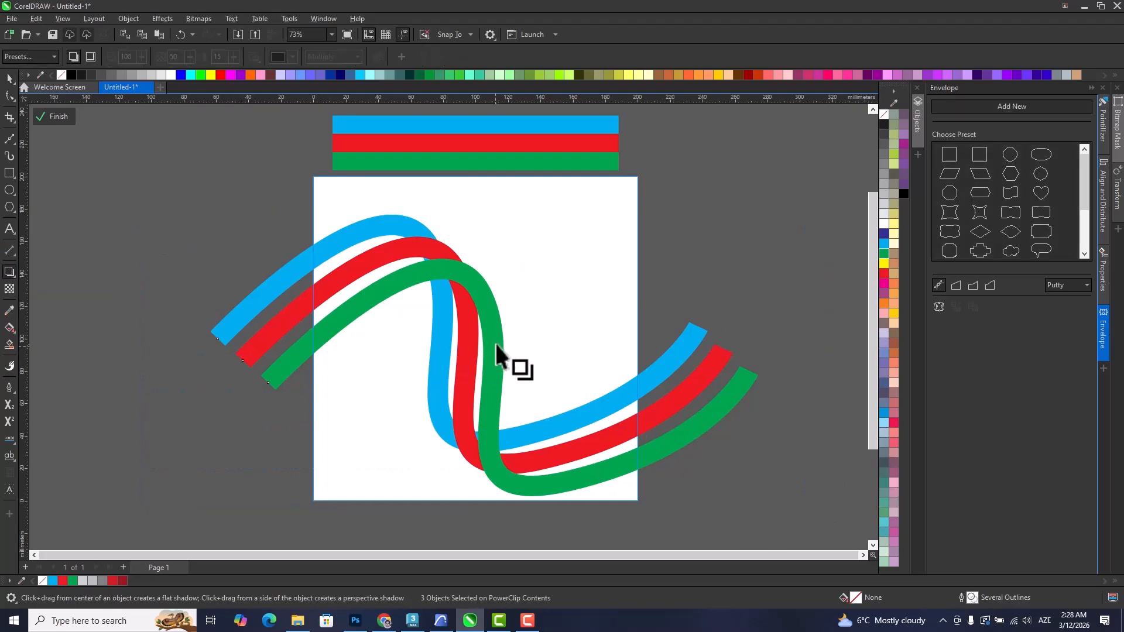
{"action": "left_click_drag", "start_coordinate": [449, 361], "coordinate": [193, 494]}
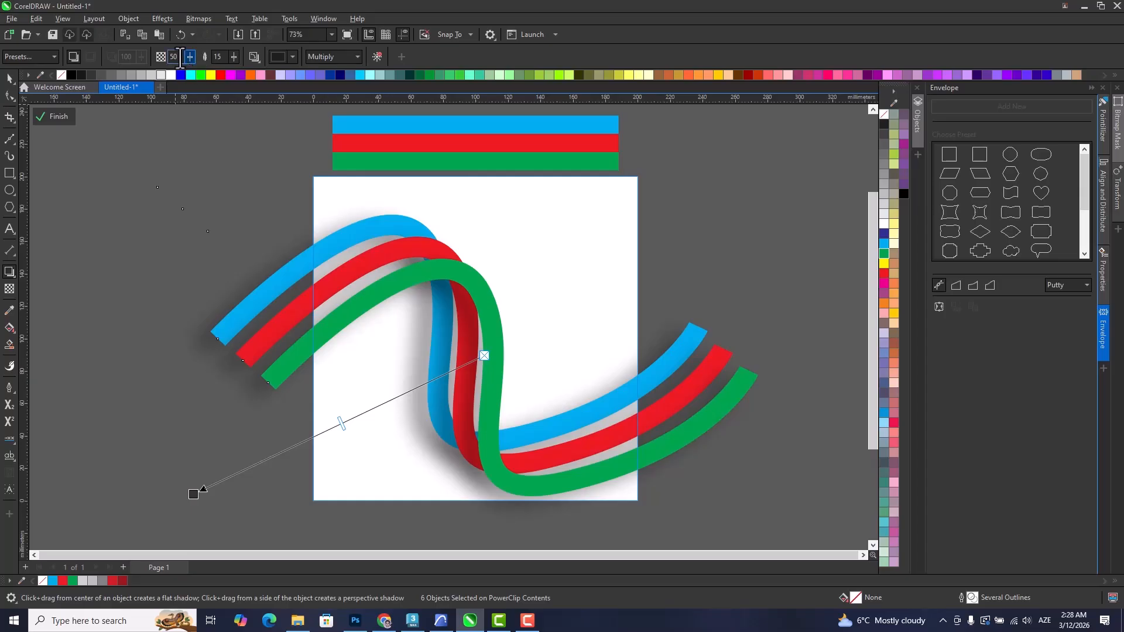
Set the drop shadows' feathering to 5 and opacity to 30.
{"action": "type", "text": "3"}
{"action": "key", "text": "Return"}
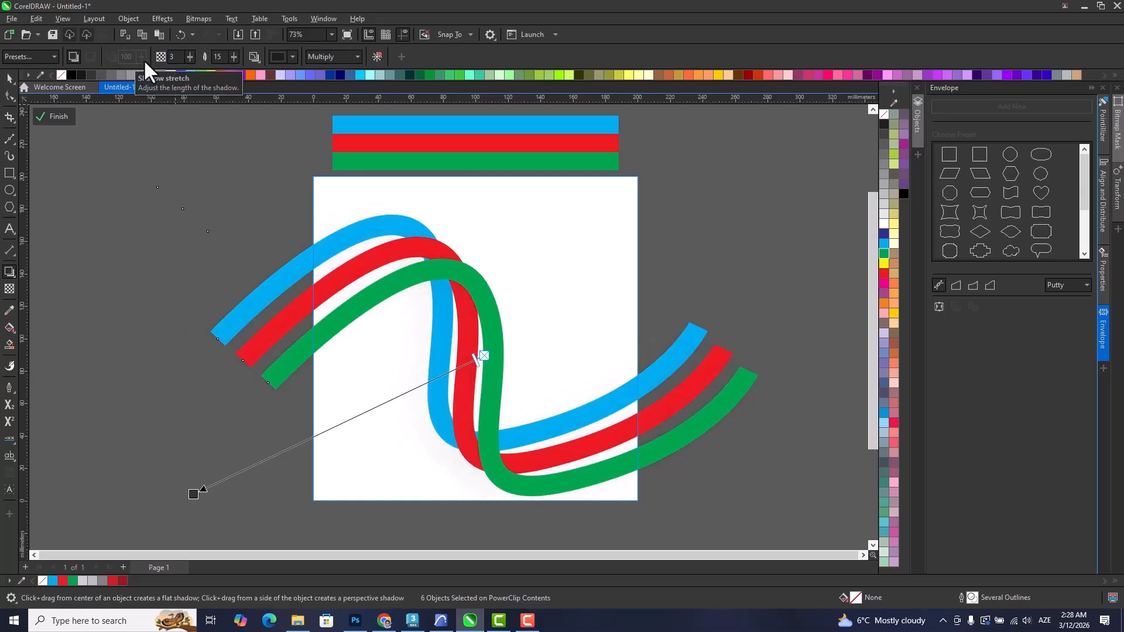
{"action": "double_click", "coordinate": [217, 58]}
{"action": "type", "text": "5"}
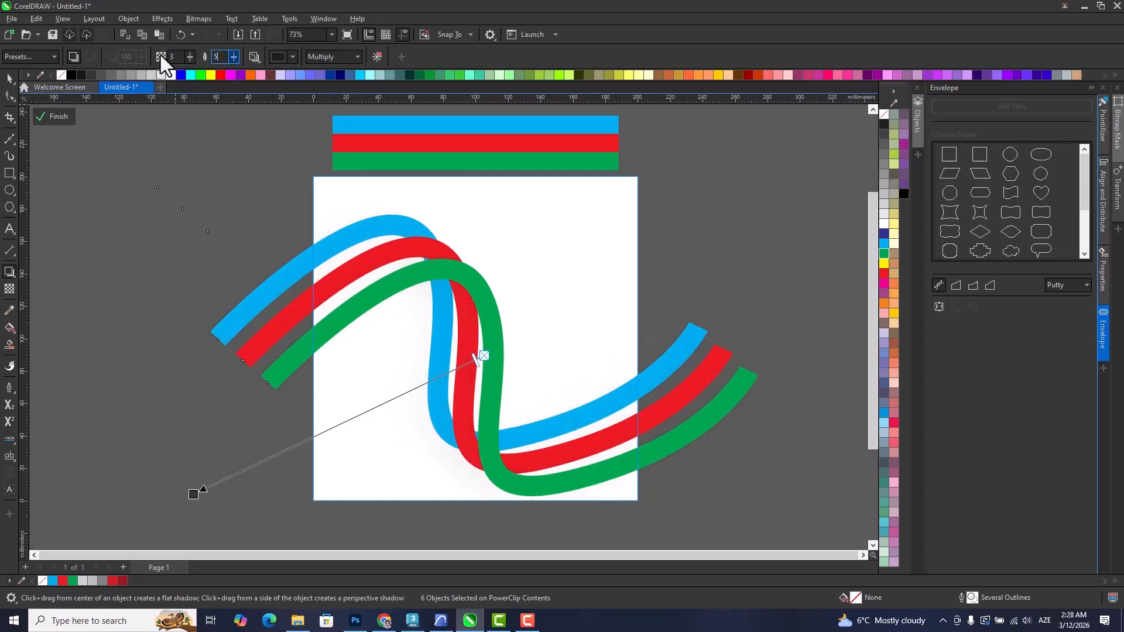
{"action": "key", "text": "Return"}
{"action": "double_click", "coordinate": [172, 58]}
{"action": "type", "text": "30"}
{"action": "key", "text": "Return"}
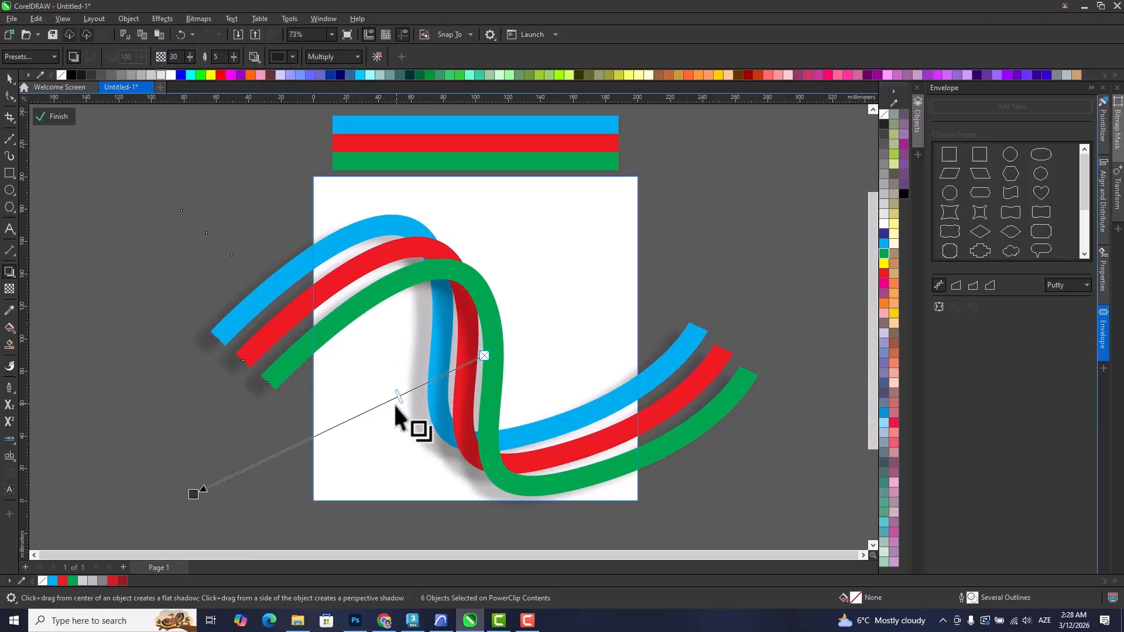
Redirect the drop shadows more steeply toward the lower left and finish editing the PowerClip.
{"action": "left_click_drag", "start_coordinate": [194, 494], "coordinate": [215, 487]}
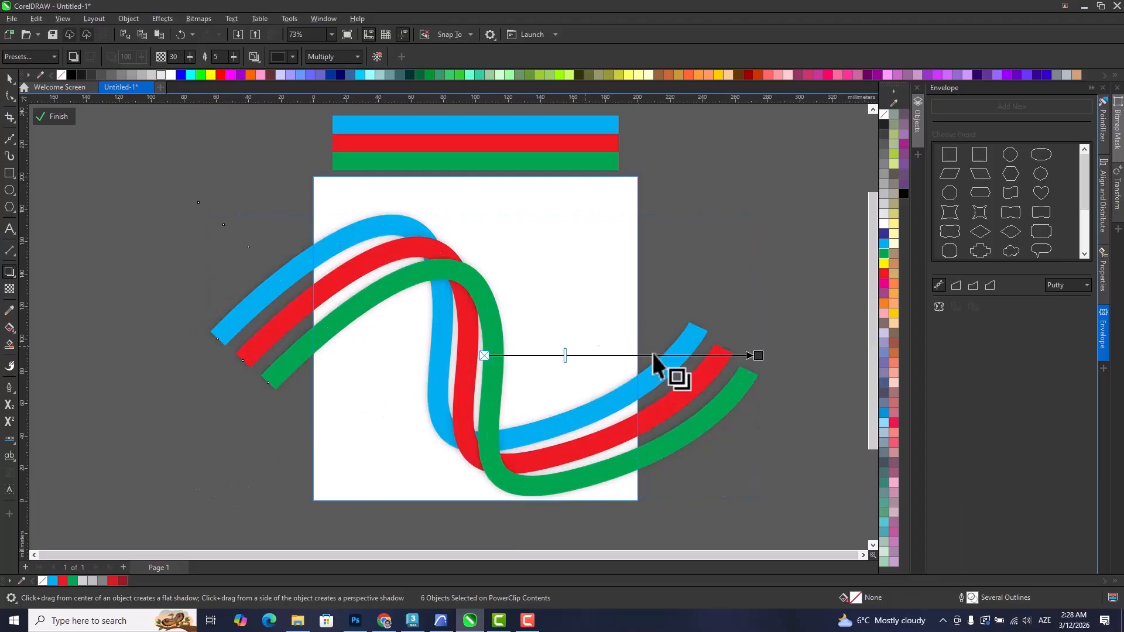
{"action": "left_click_drag", "start_coordinate": [756, 357], "coordinate": [344, 508]}
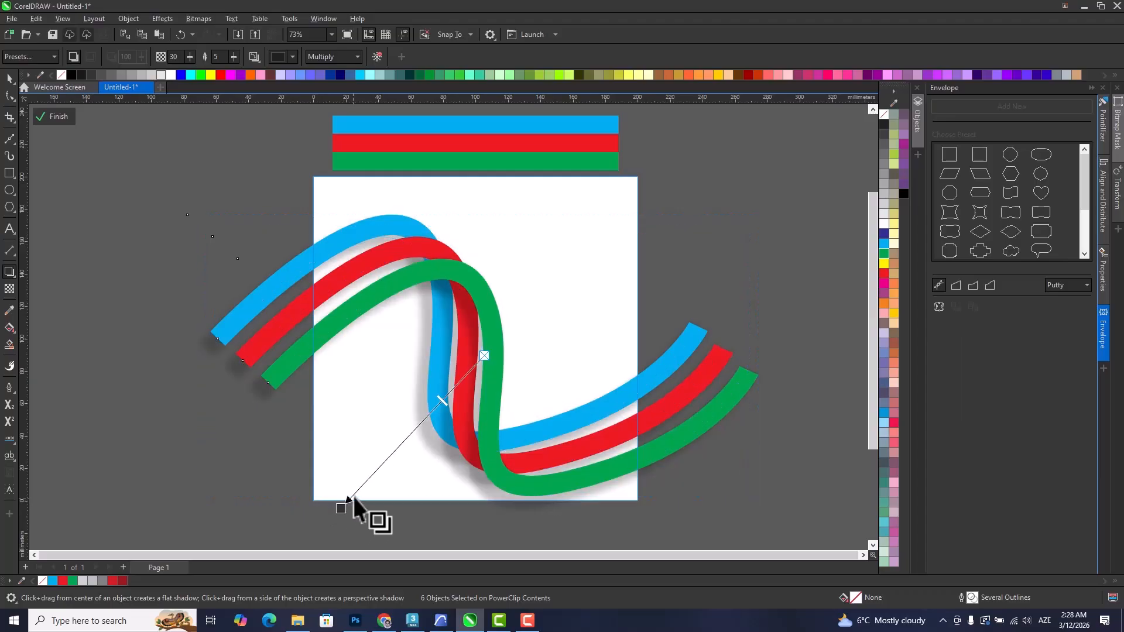
{"action": "left_click", "coordinate": [9, 78]}
{"action": "double_click", "coordinate": [736, 177]}
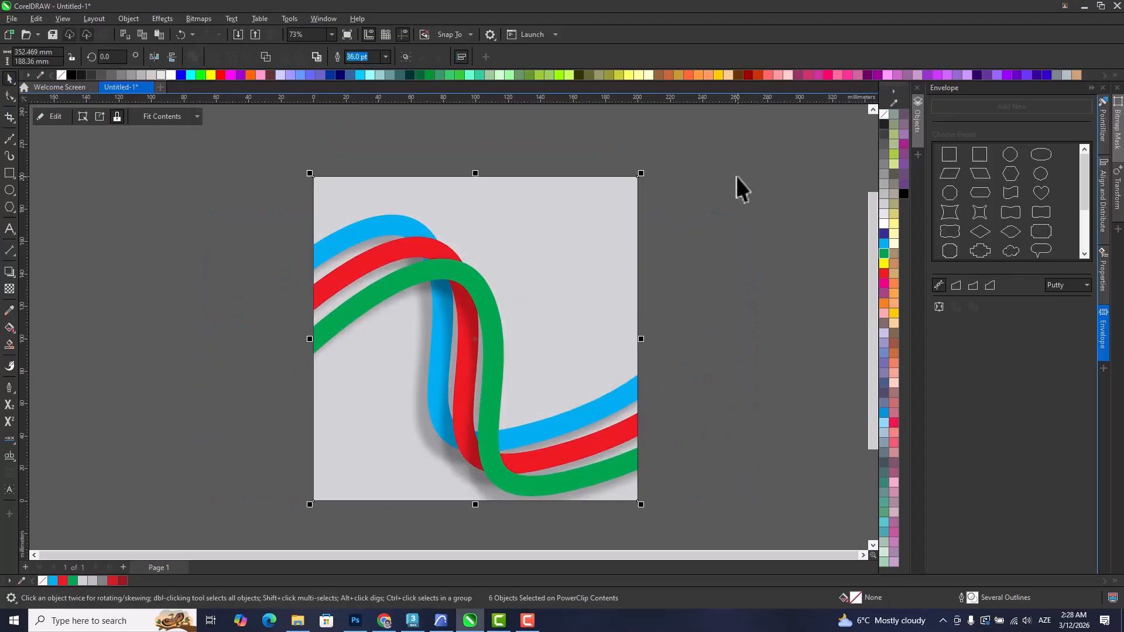
{"action": "left_click", "coordinate": [739, 187]}
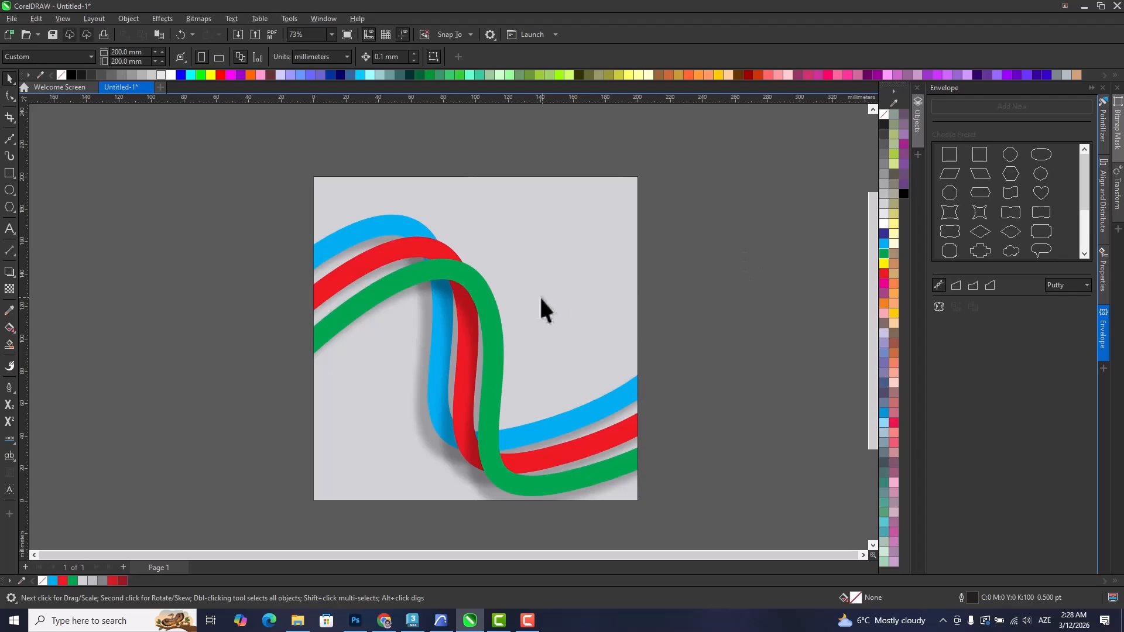
Reopen the PowerClip contents, try moving the green curve downward, and undo the move.
{"action": "double_click", "coordinate": [487, 311]}
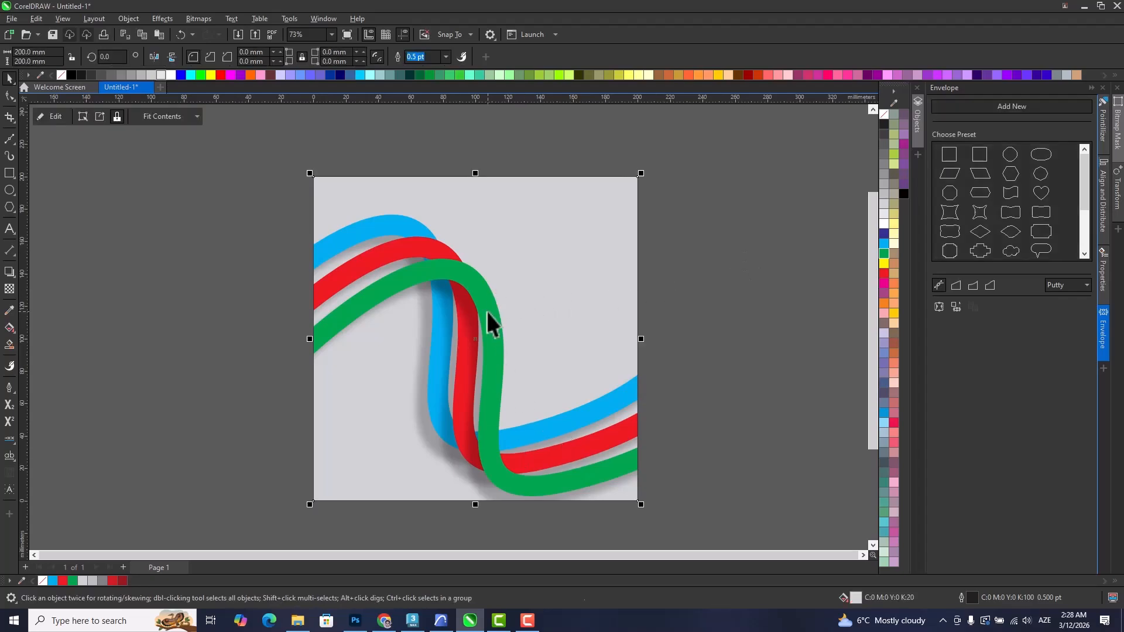
{"action": "left_click", "coordinate": [485, 301]}
{"action": "left_click_drag", "start_coordinate": [489, 316], "coordinate": [496, 335]}
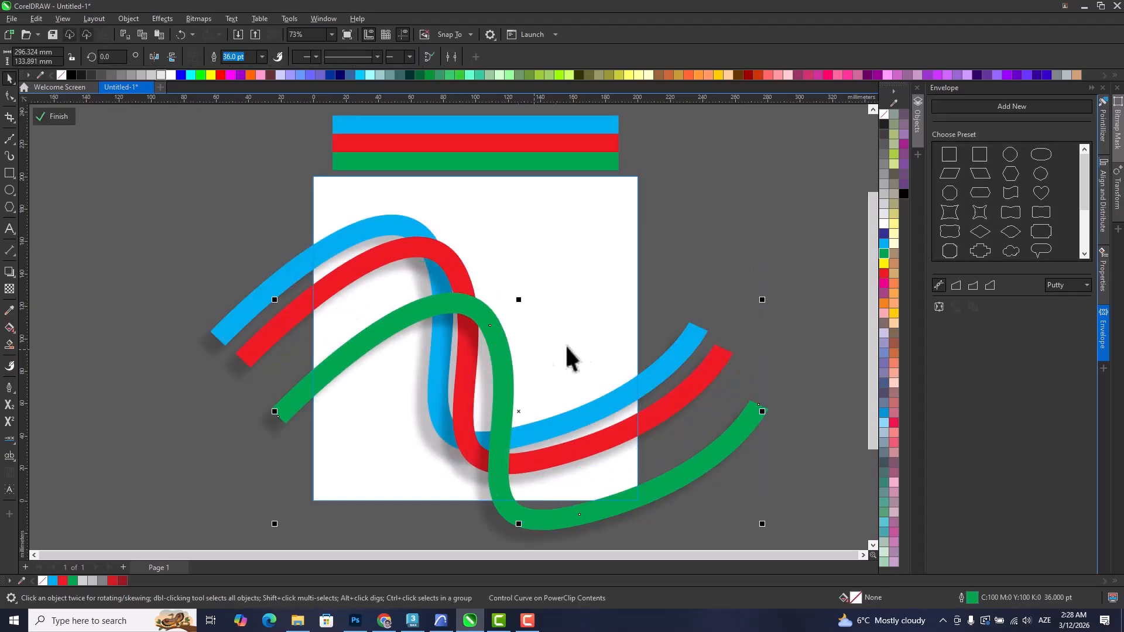
{"action": "key", "text": "ctrl+z"}
Break the drop shadows apart from the green, red and blue curves, working in wireframe view.
{"action": "key", "text": "shift+F9"}
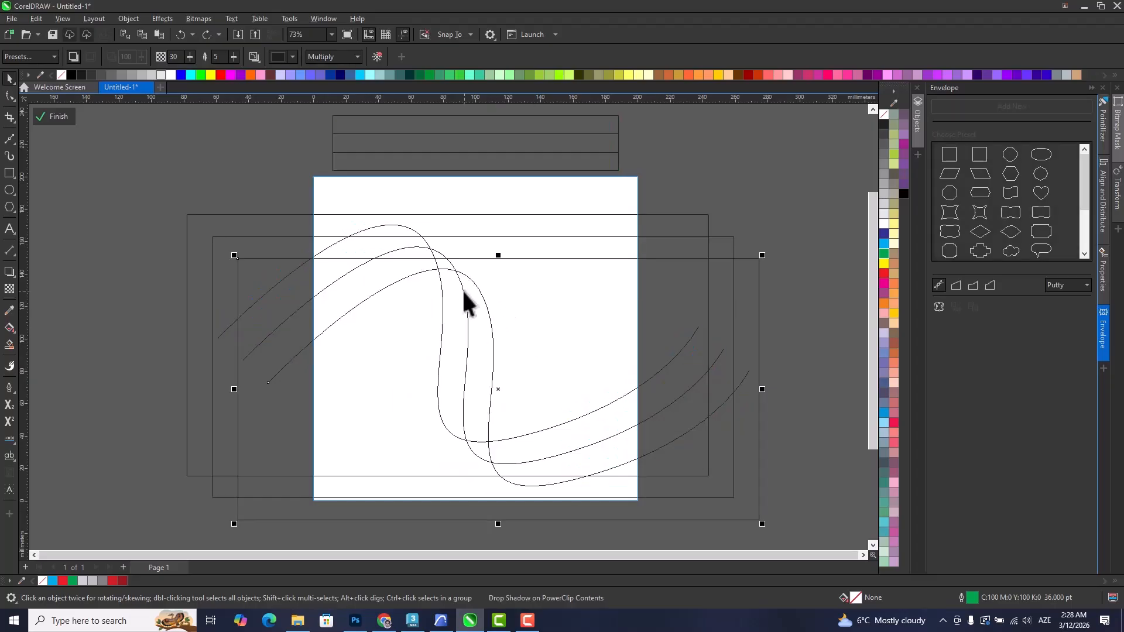
{"action": "key", "text": "shift+F9"}
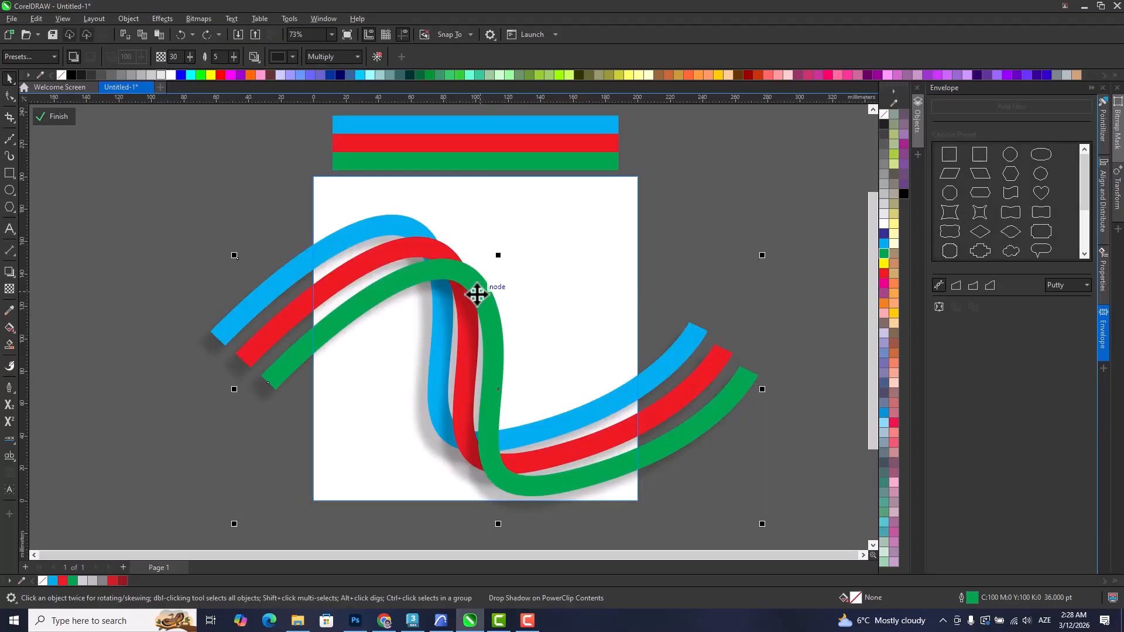
{"action": "key", "text": "shift+F9"}
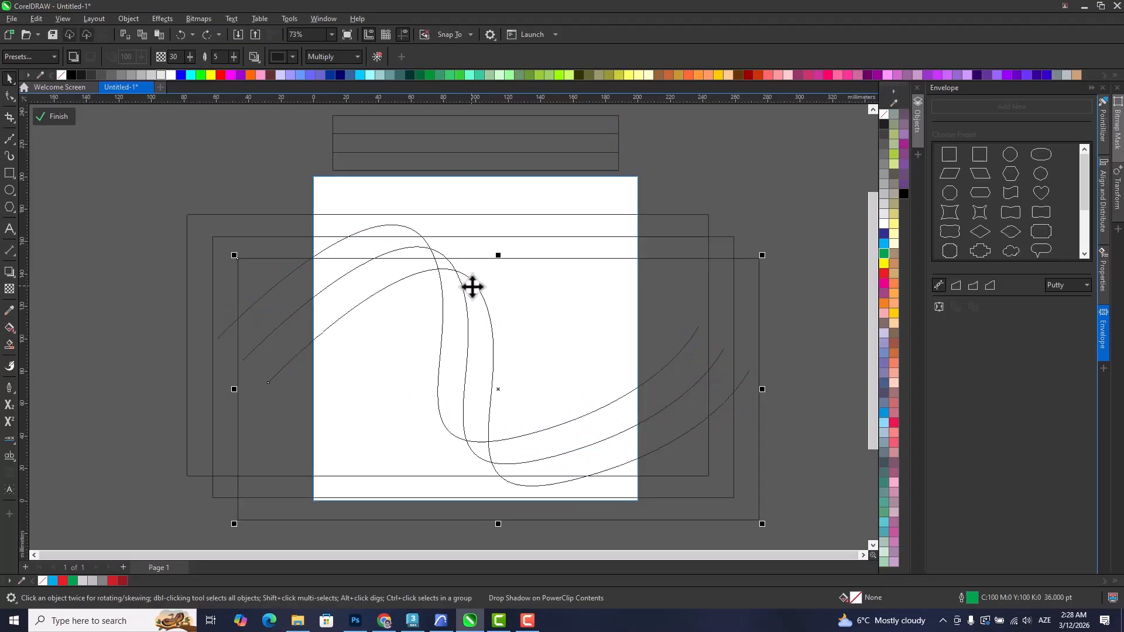
{"action": "right_click", "coordinate": [508, 319]}
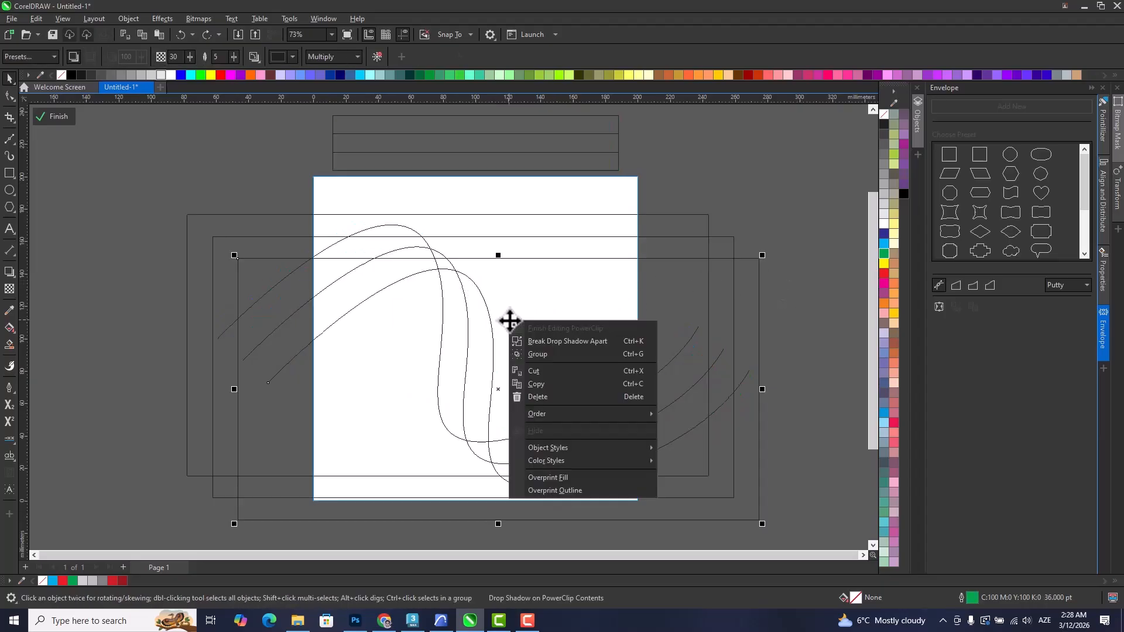
{"action": "left_click", "coordinate": [536, 341]}
{"action": "left_click", "coordinate": [744, 179]}
{"action": "right_click", "coordinate": [574, 247]}
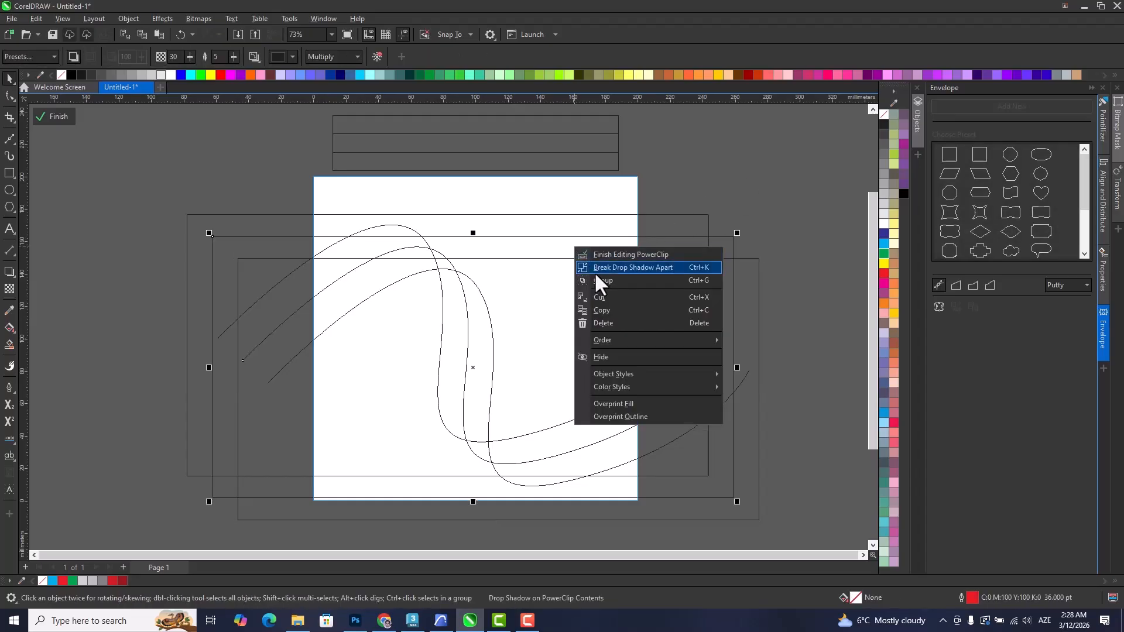
{"action": "left_click", "coordinate": [597, 267]}
{"action": "left_click", "coordinate": [704, 184]}
{"action": "right_click", "coordinate": [579, 227]}
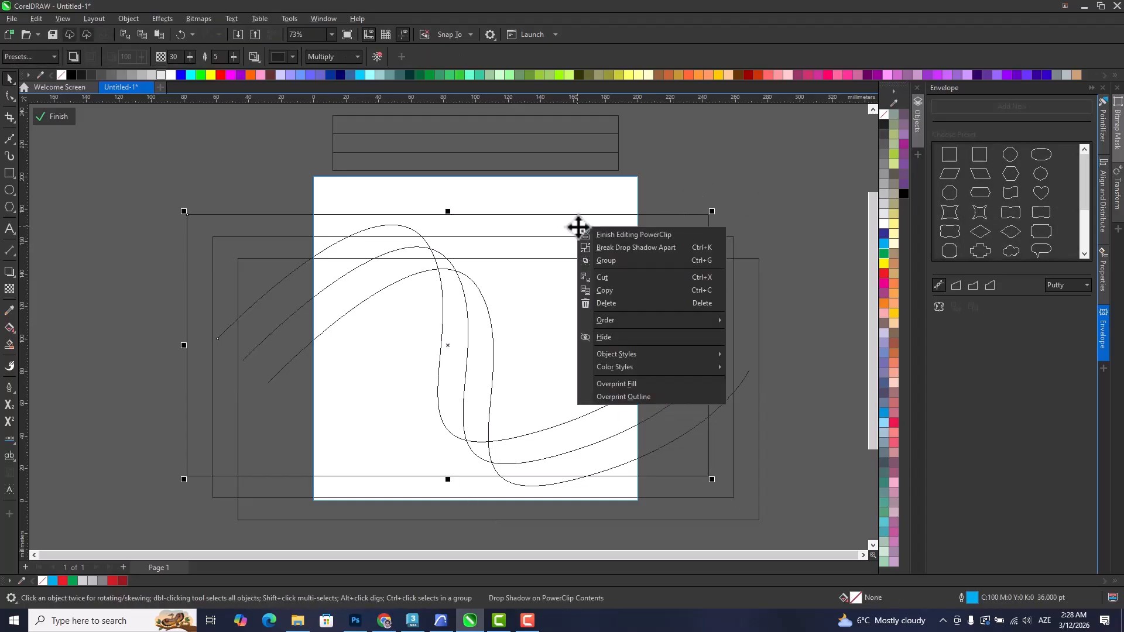
{"action": "left_click", "coordinate": [591, 247]}
Convert the outlines of the green, red and blue curves to objects and return to the full-colour view.
{"action": "left_click", "coordinate": [485, 331]}
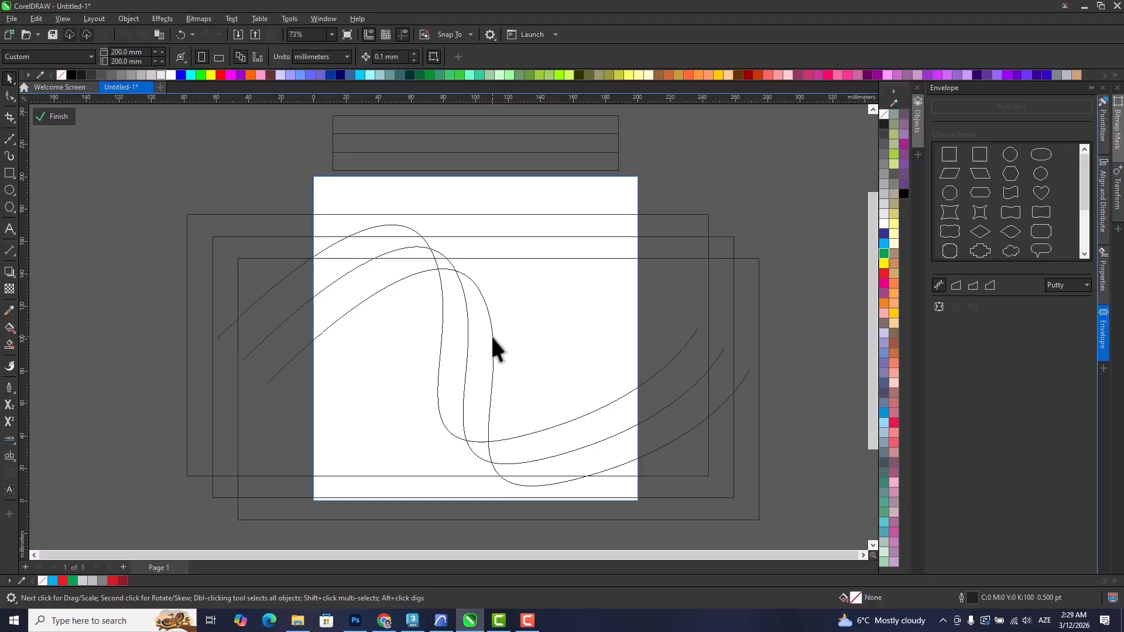
{"action": "left_click", "coordinate": [491, 335]}
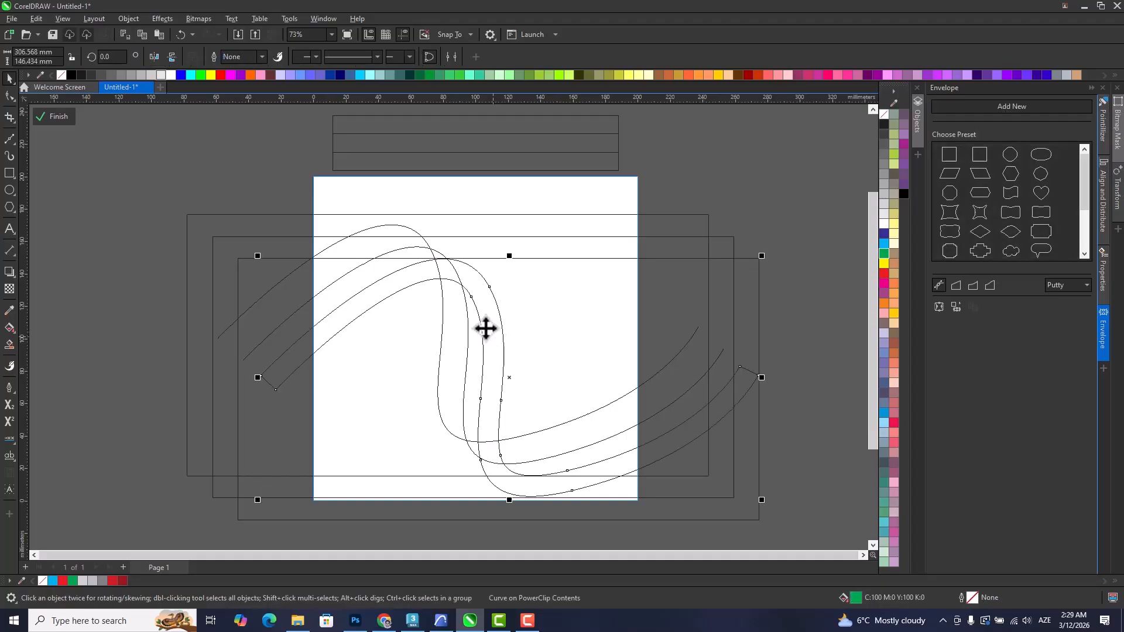
{"action": "left_click", "coordinate": [433, 249]}
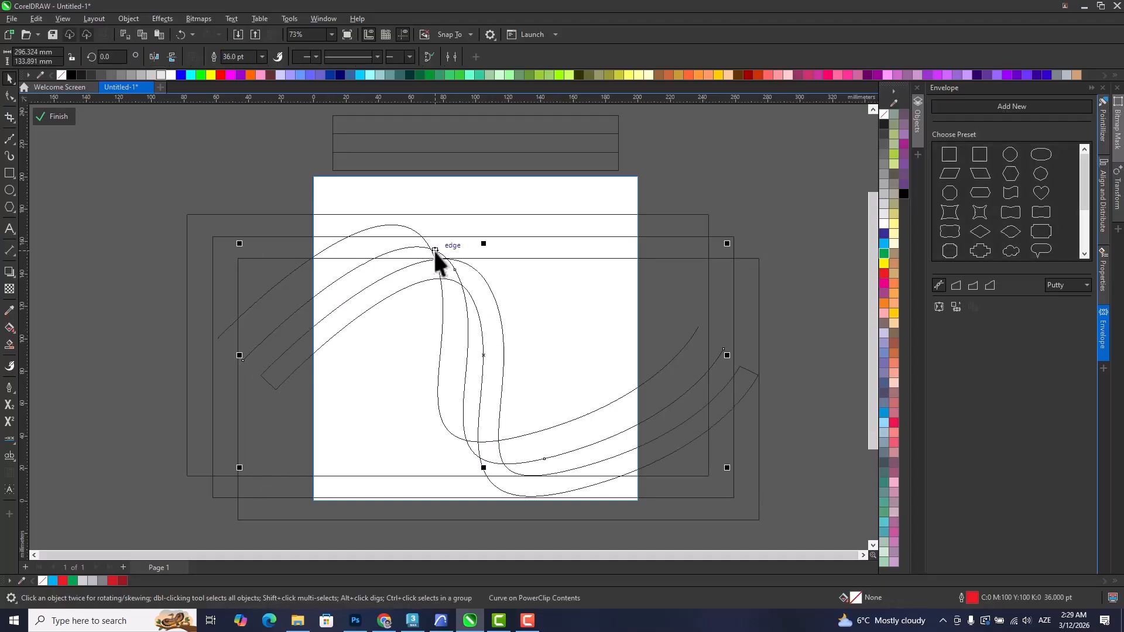
{"action": "key", "text": "ctrl+shift+q"}
{"action": "left_click", "coordinate": [402, 225]}
{"action": "key", "text": "ctrl+shift+q"}
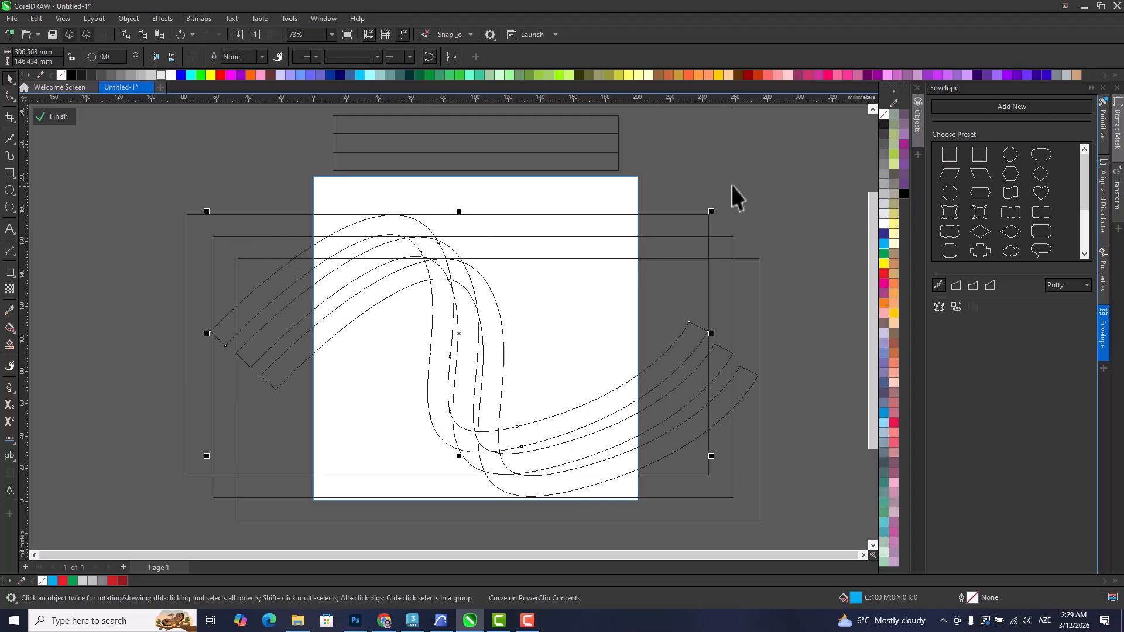
{"action": "left_click", "coordinate": [731, 185]}
{"action": "key", "text": "shift+F9"}
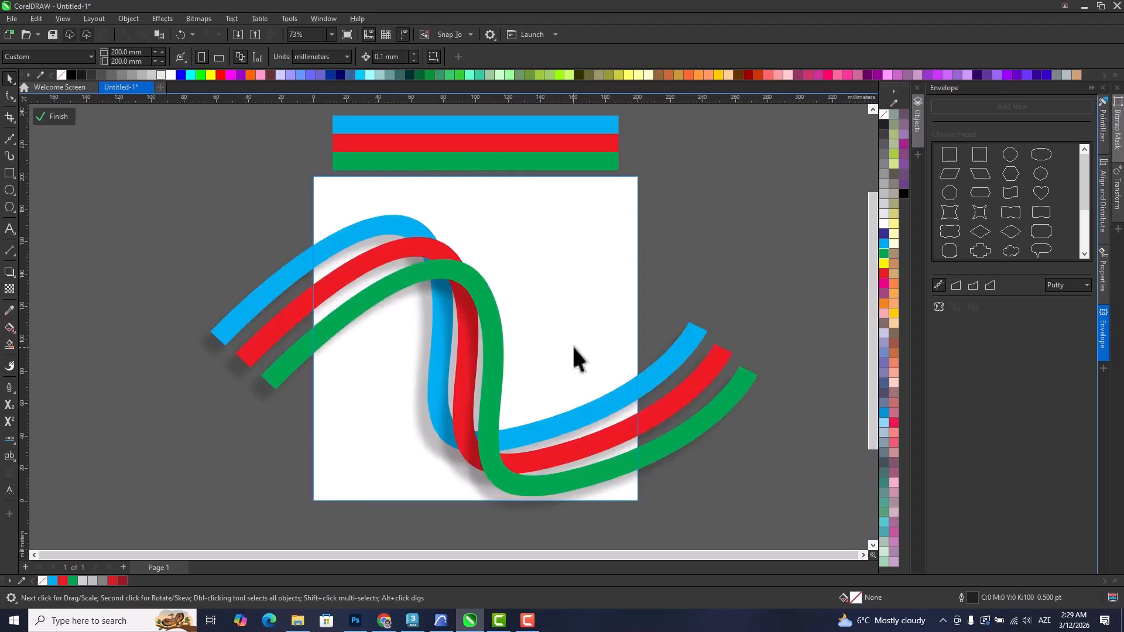
Apply a linear fountain fill down the green stripe's bend, with the end colour sampled from the stripe's green.
{"action": "left_click", "coordinate": [485, 300]}
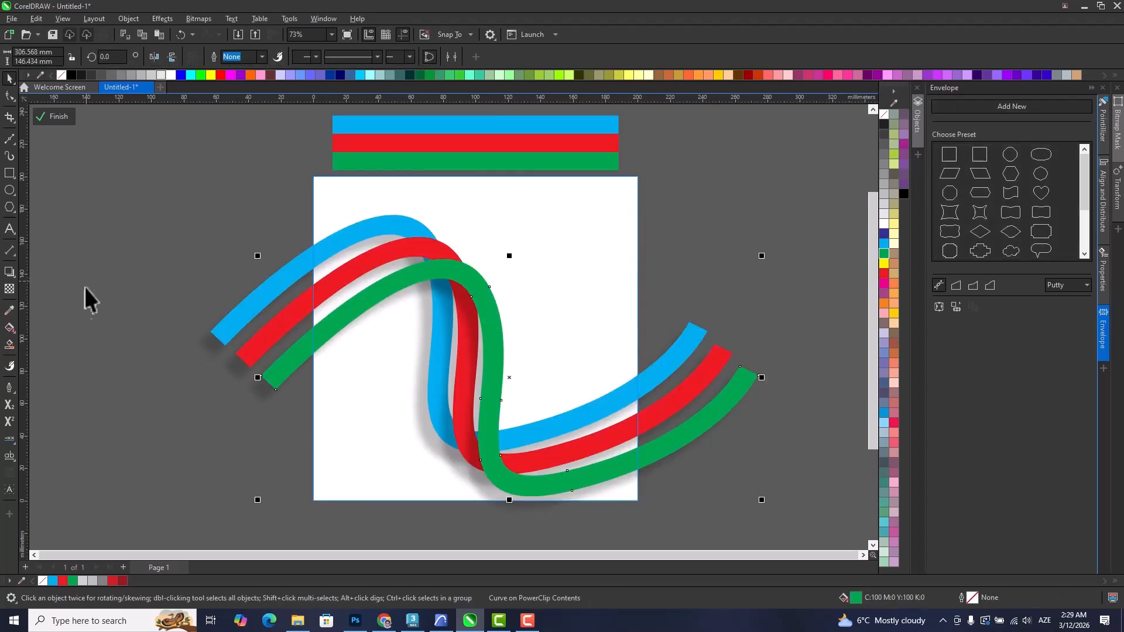
{"action": "left_click", "coordinate": [10, 328]}
{"action": "left_click_drag", "start_coordinate": [454, 251], "coordinate": [506, 450]}
{"action": "left_click", "coordinate": [536, 439]}
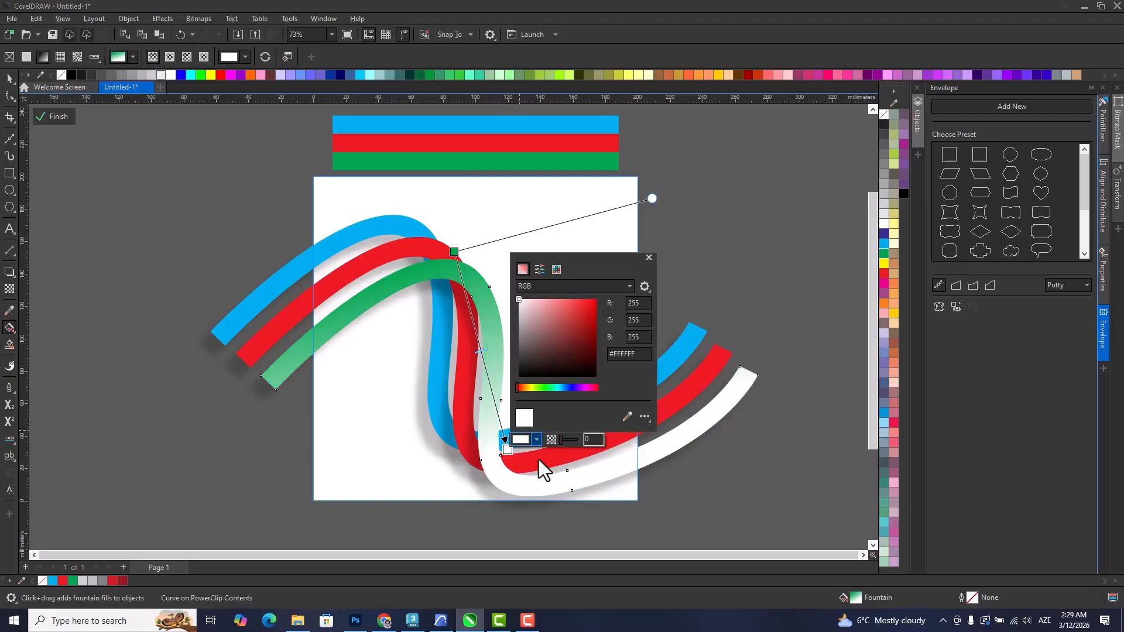
{"action": "left_click", "coordinate": [627, 416]}
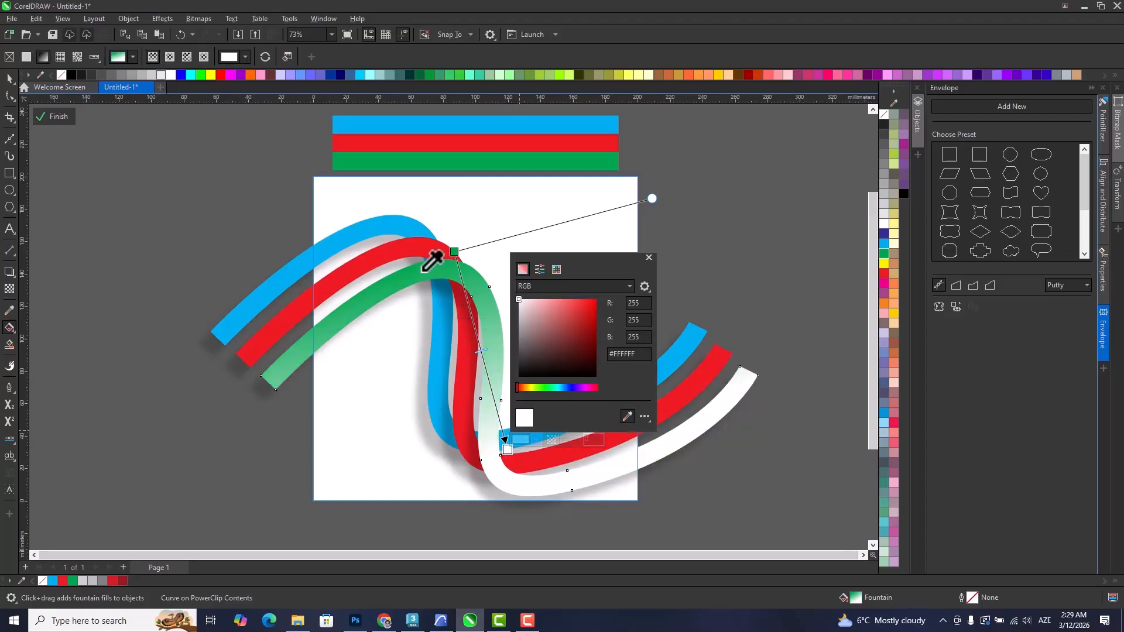
{"action": "left_click", "coordinate": [433, 264]}
Add a colour stop midway along the green stripe's fountain fill and darken it to a deeper green.
{"action": "left_click", "coordinate": [480, 357]}
{"action": "double_click", "coordinate": [477, 341]}
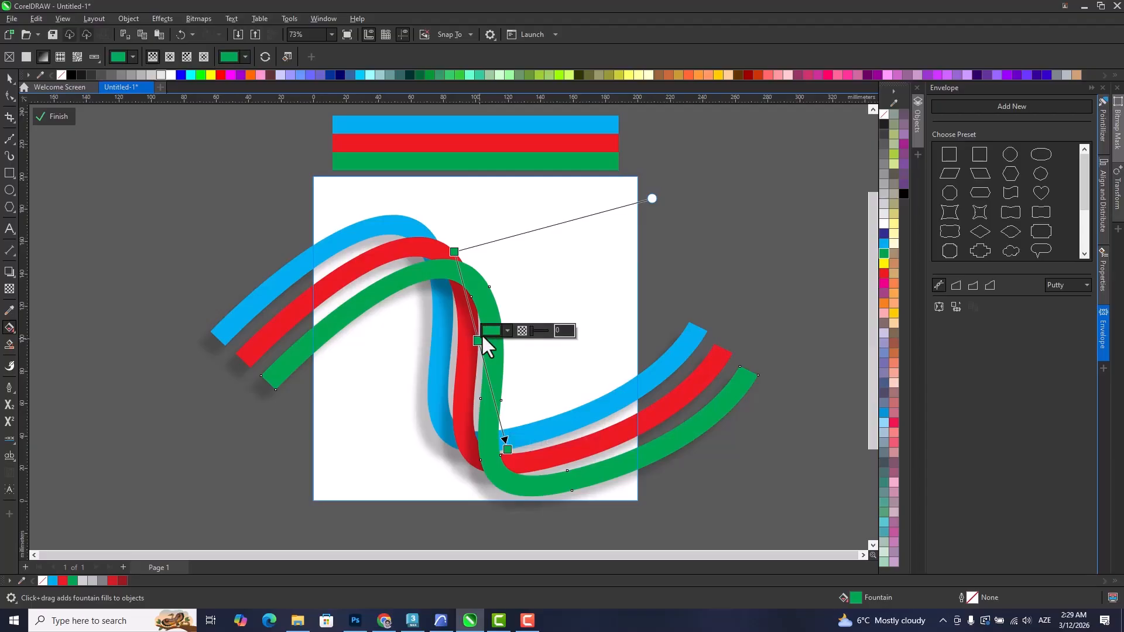
{"action": "left_click", "coordinate": [488, 331]}
{"action": "left_click_drag", "start_coordinate": [550, 416], "coordinate": [553, 426]}
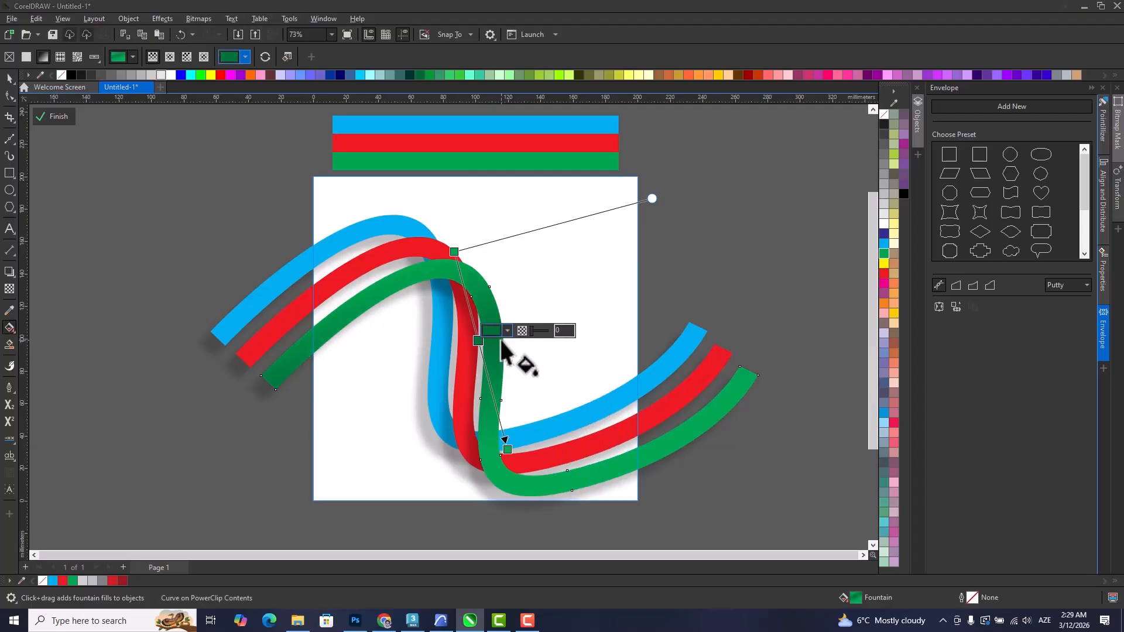
Add a pale green highlight stop (C22 M0 Y18 K0) to the green stripe's fill and centre it between two dark green stops.
{"action": "double_click", "coordinate": [467, 300]}
{"action": "double_click", "coordinate": [471, 316]}
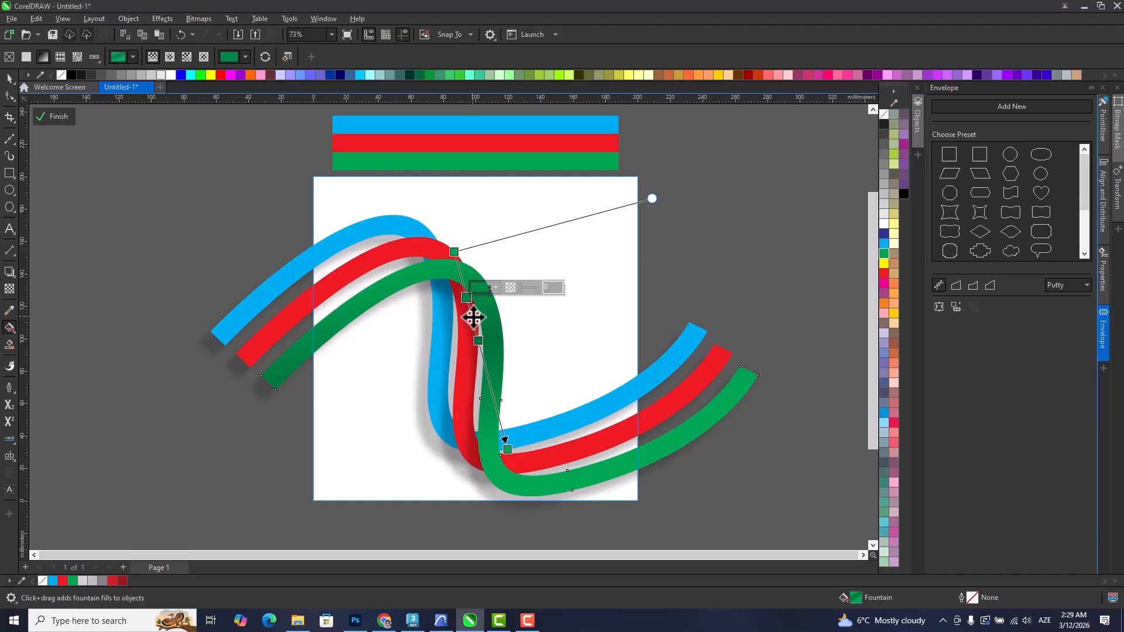
{"action": "left_click", "coordinate": [500, 307]}
{"action": "left_click", "coordinate": [502, 352]}
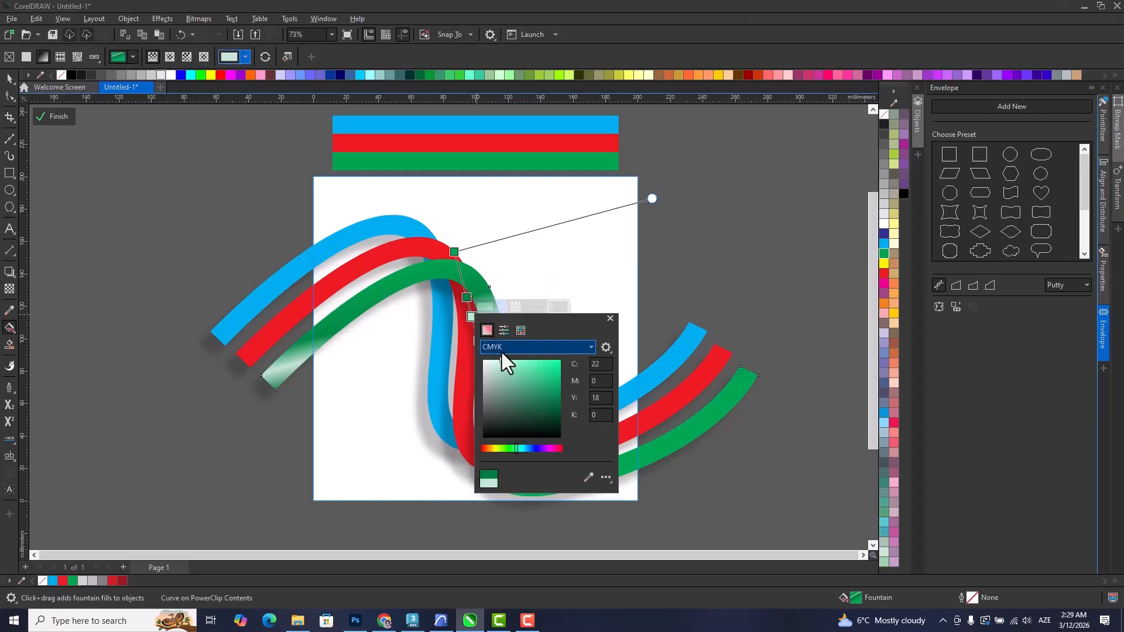
{"action": "double_click", "coordinate": [493, 398]}
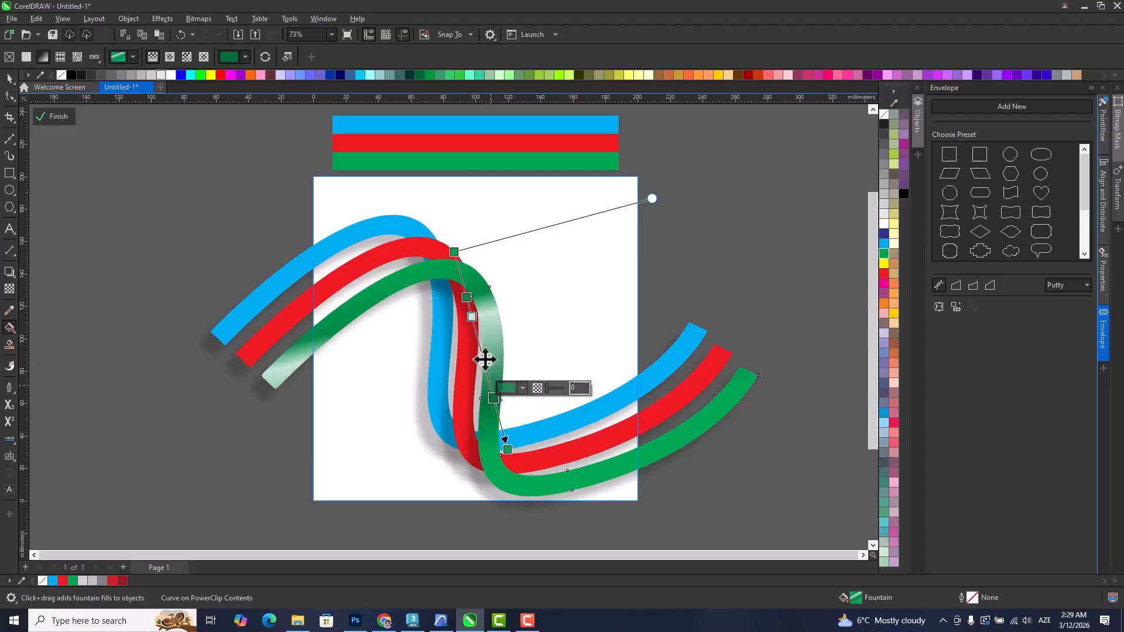
{"action": "left_click_drag", "start_coordinate": [472, 316], "coordinate": [474, 338]}
Copy the green stripe's fountain fill onto the red stripe.
{"action": "left_click", "coordinate": [10, 78]}
{"action": "left_click", "coordinate": [401, 253]}
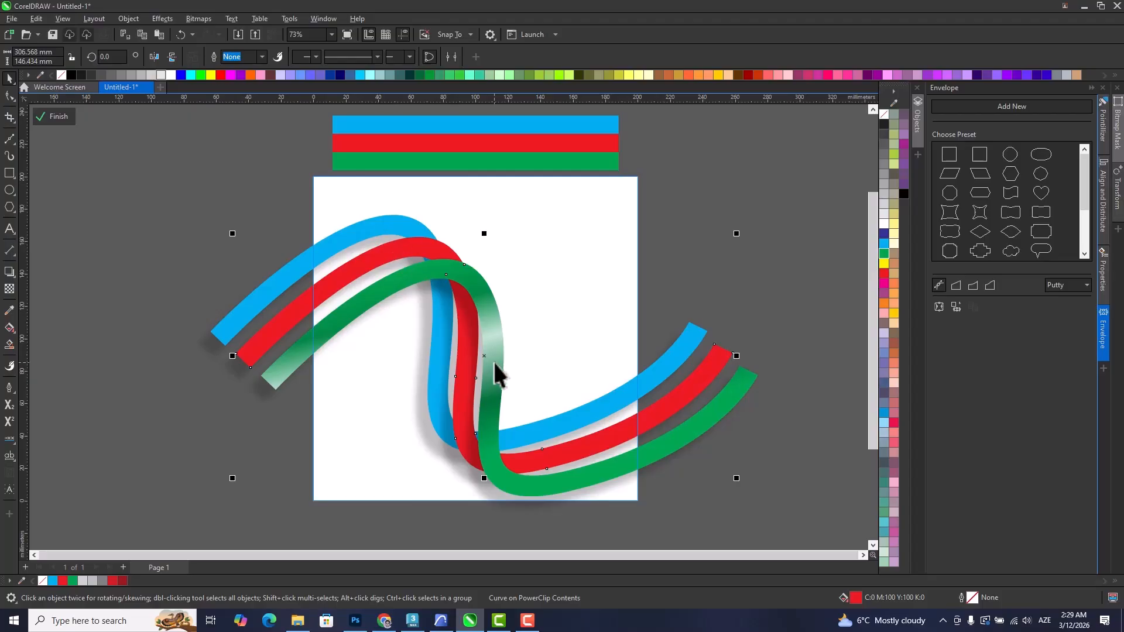
{"action": "left_click", "coordinate": [492, 345]}
{"action": "left_click_drag", "start_coordinate": [491, 345], "coordinate": [420, 244]}
{"action": "key", "text": "ctrl+z"}
{"action": "left_click", "coordinate": [802, 249]}
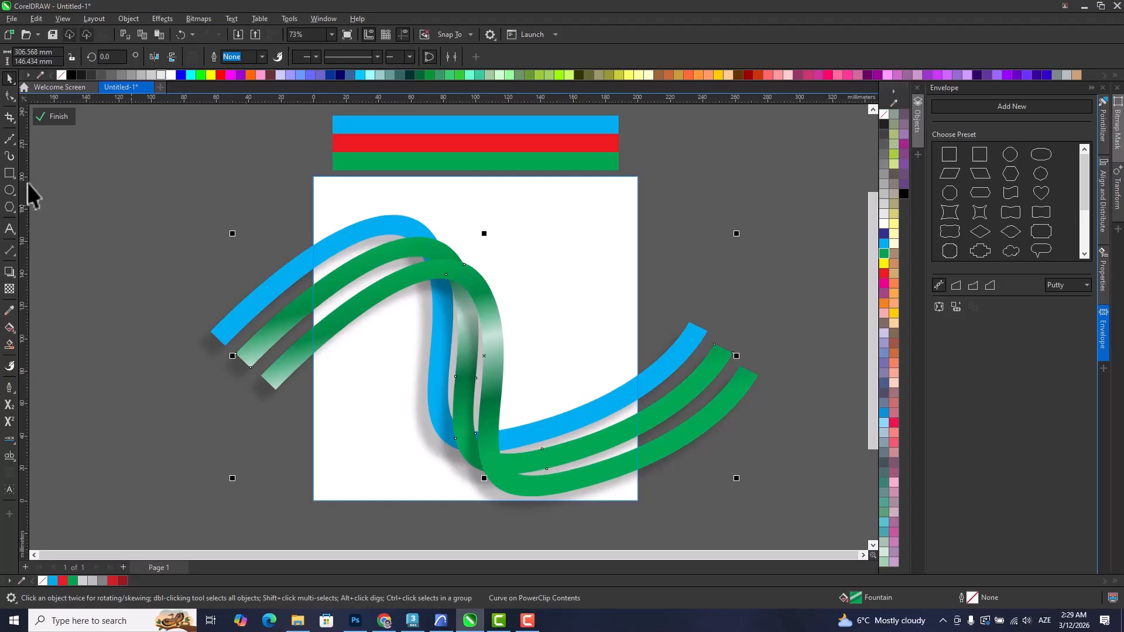
Recolour the first two green stops of the middle stripe's fountain fill red.
{"action": "left_click", "coordinate": [9, 327]}
{"action": "left_click", "coordinate": [433, 230]}
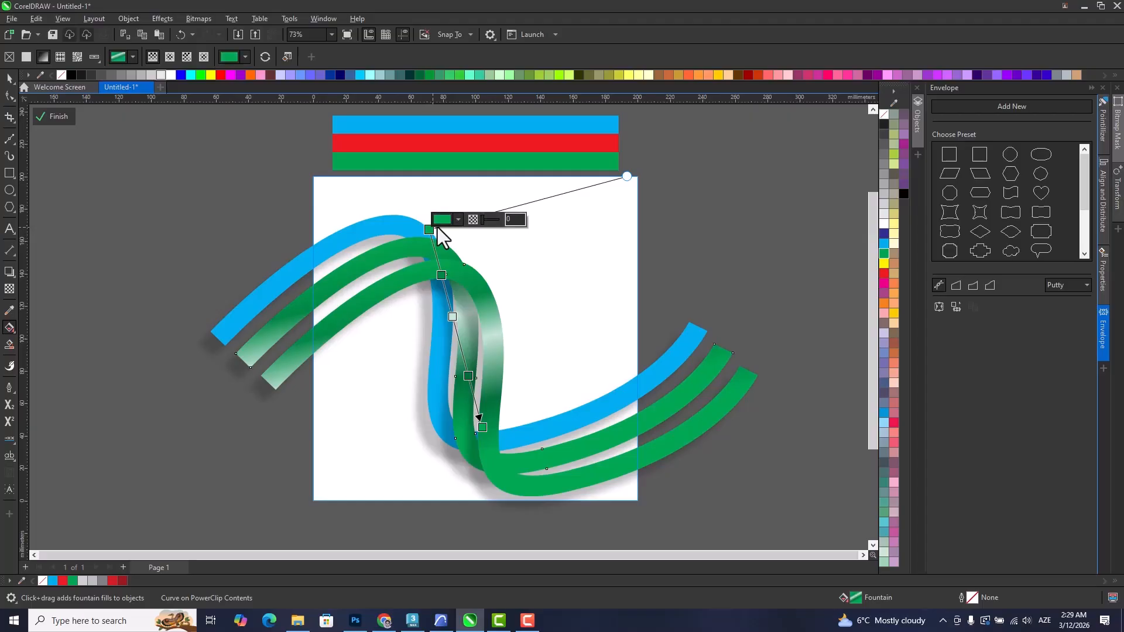
{"action": "left_click", "coordinate": [443, 220]}
{"action": "left_click", "coordinate": [547, 293]}
{"action": "left_click", "coordinate": [441, 276]}
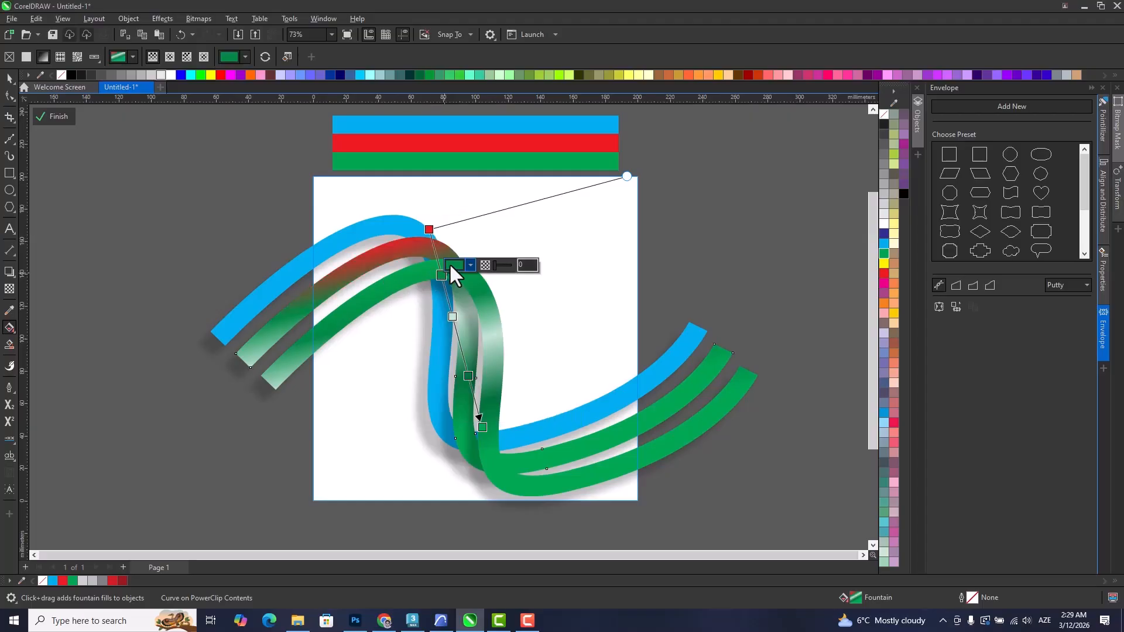
{"action": "left_click", "coordinate": [451, 266]}
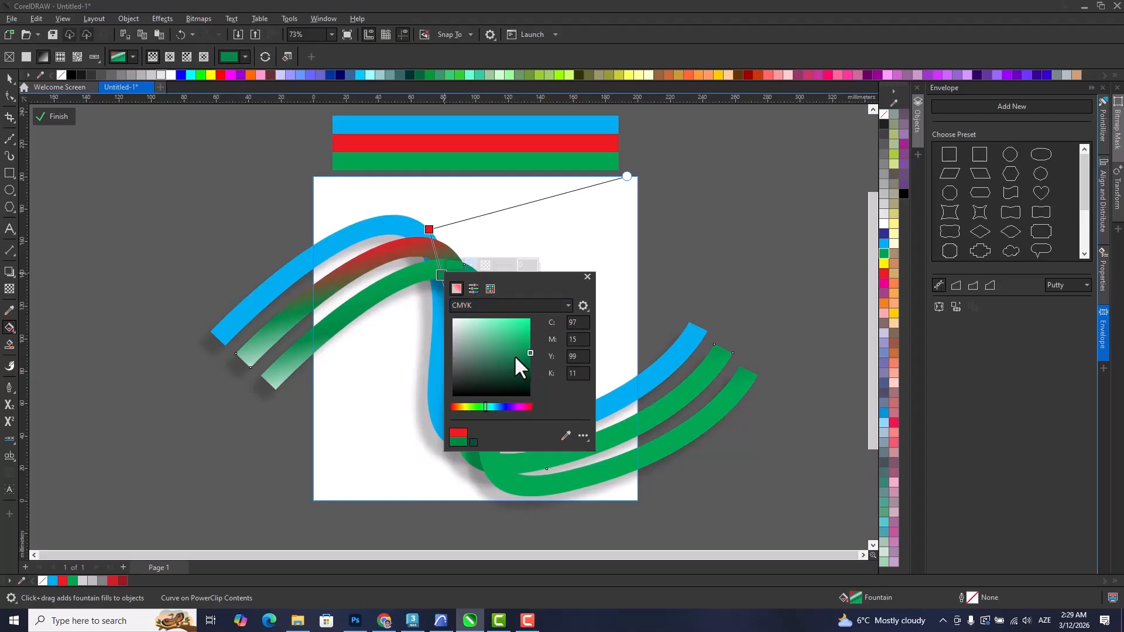
{"action": "left_click", "coordinate": [473, 289]}
{"action": "left_click", "coordinate": [491, 289]}
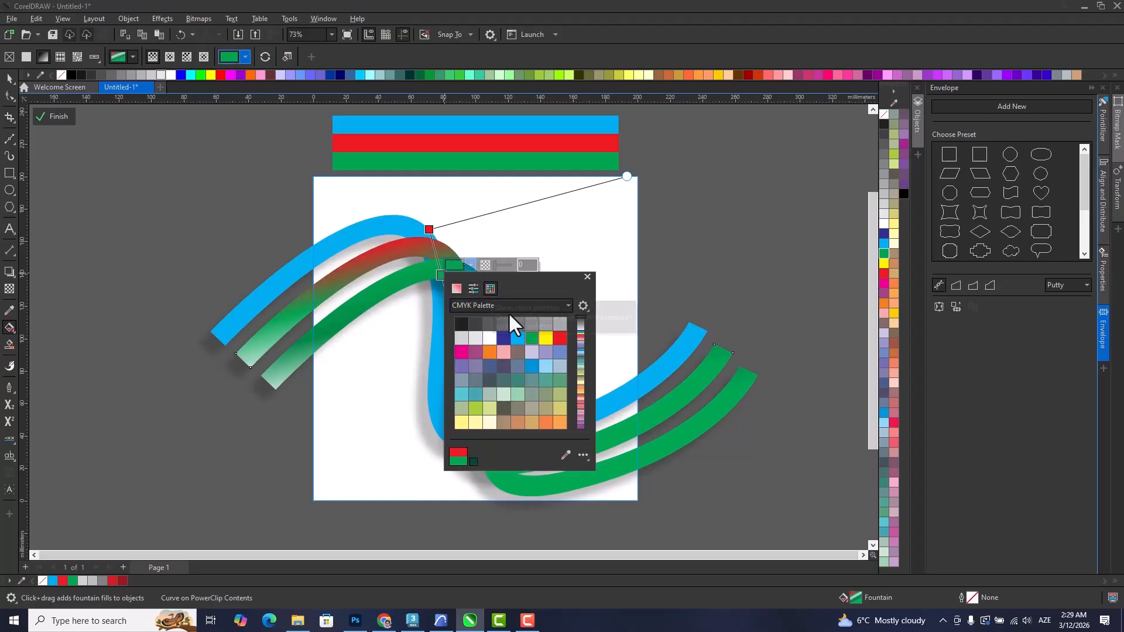
{"action": "left_click", "coordinate": [558, 339]}
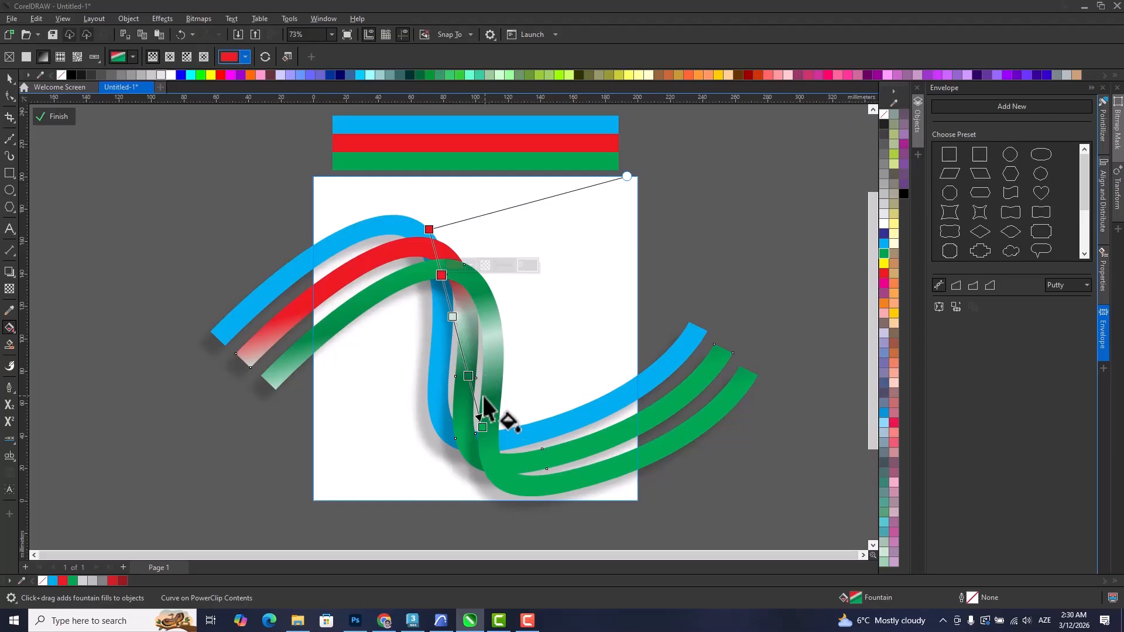
Recolour the last two green stops of the middle stripe's fill with red sampled from the stripe.
{"action": "double_click", "coordinate": [469, 376]}
{"action": "left_click", "coordinate": [483, 366]}
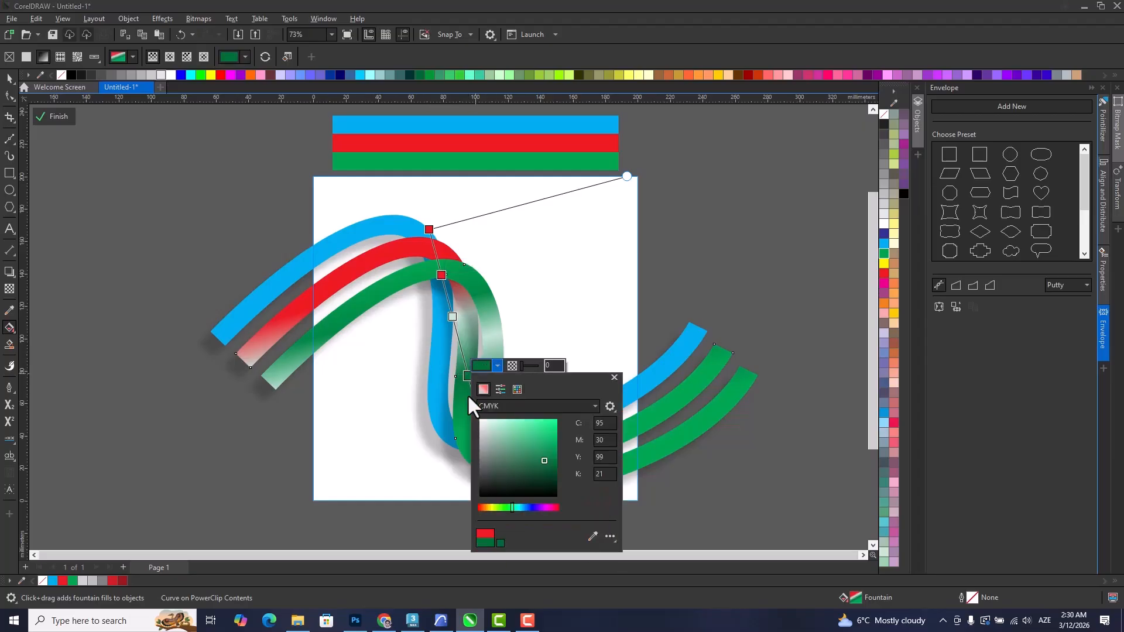
{"action": "left_click", "coordinate": [591, 536]}
{"action": "left_click", "coordinate": [411, 249]}
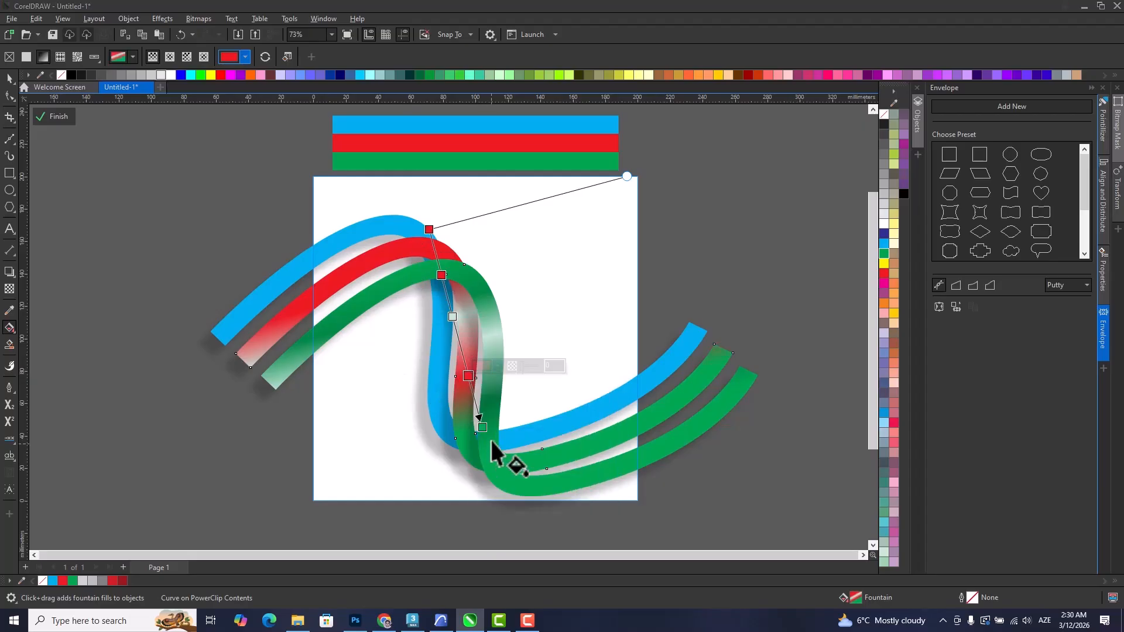
{"action": "left_click", "coordinate": [482, 427]}
{"action": "left_click", "coordinate": [494, 416]}
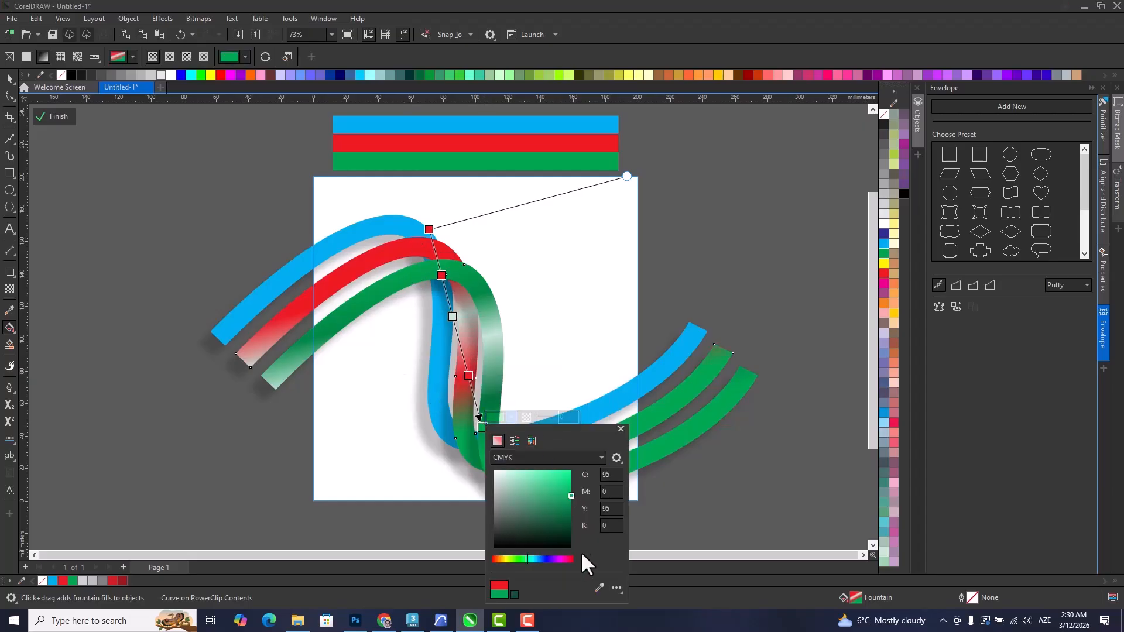
{"action": "left_click", "coordinate": [598, 588]}
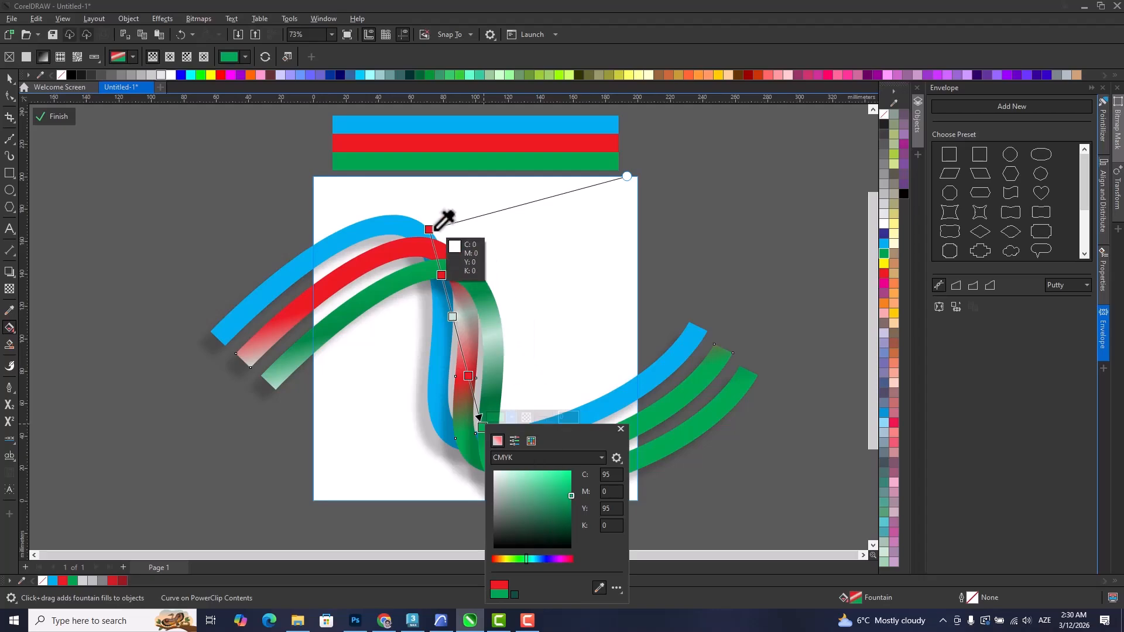
{"action": "left_click", "coordinate": [418, 248]}
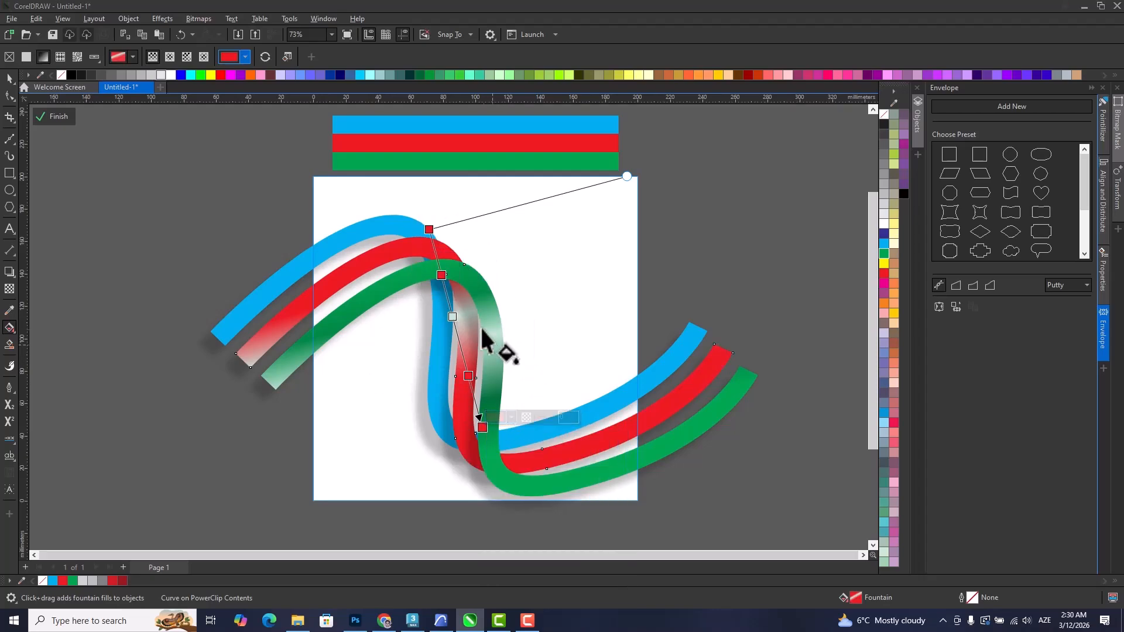
Change the middle stripe's pale green highlight stop to pale pink and finish editing its fill.
{"action": "left_click", "coordinate": [453, 316]}
{"action": "left_click", "coordinate": [466, 306]}
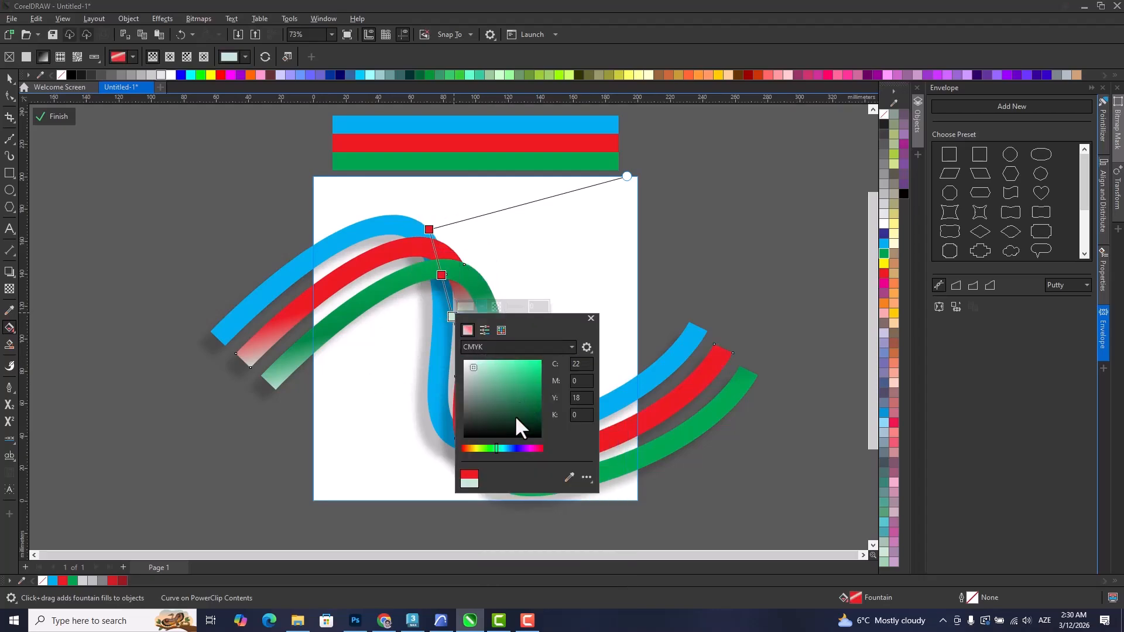
{"action": "left_click", "coordinate": [541, 448]}
{"action": "left_click", "coordinate": [514, 367]}
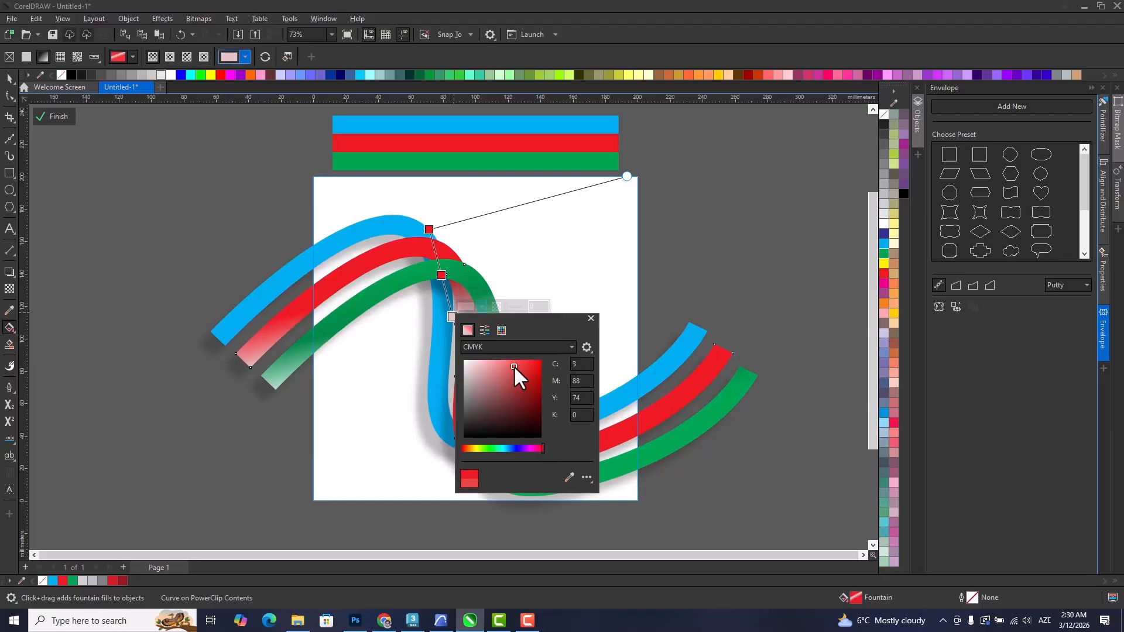
{"action": "mouse_move", "coordinate": [513, 367]}
{"action": "left_mouse_down"}
{"action": "mouse_move", "coordinate": [490, 352]}
{"action": "mouse_move", "coordinate": [477, 361]}
{"action": "left_mouse_up"}
{"action": "left_click", "coordinate": [432, 364]}
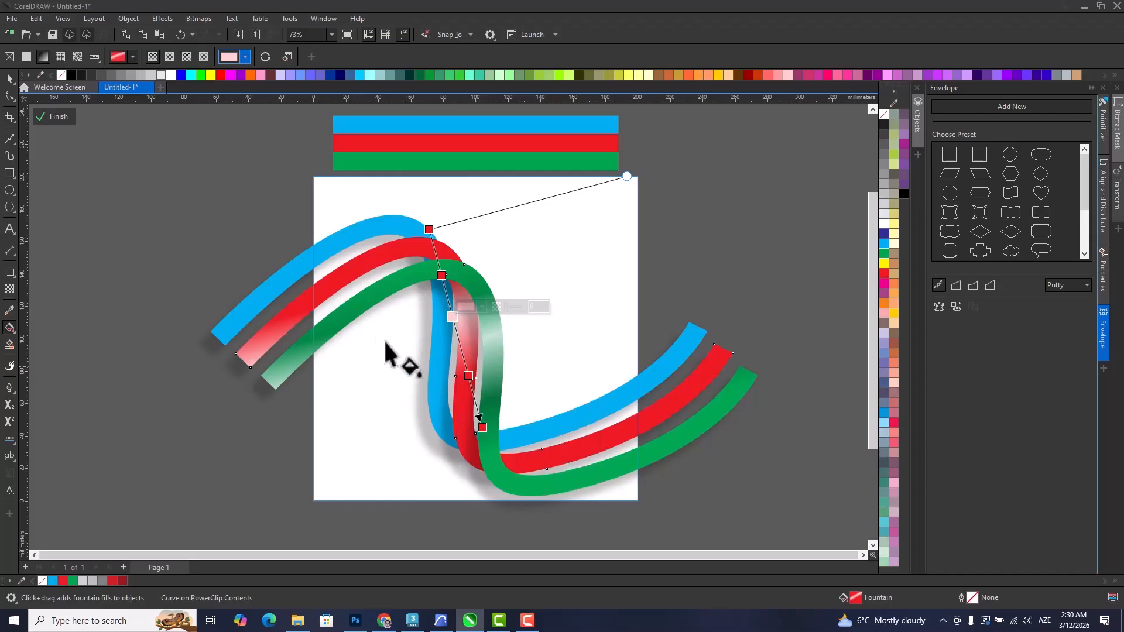
{"action": "left_click", "coordinate": [9, 78]}
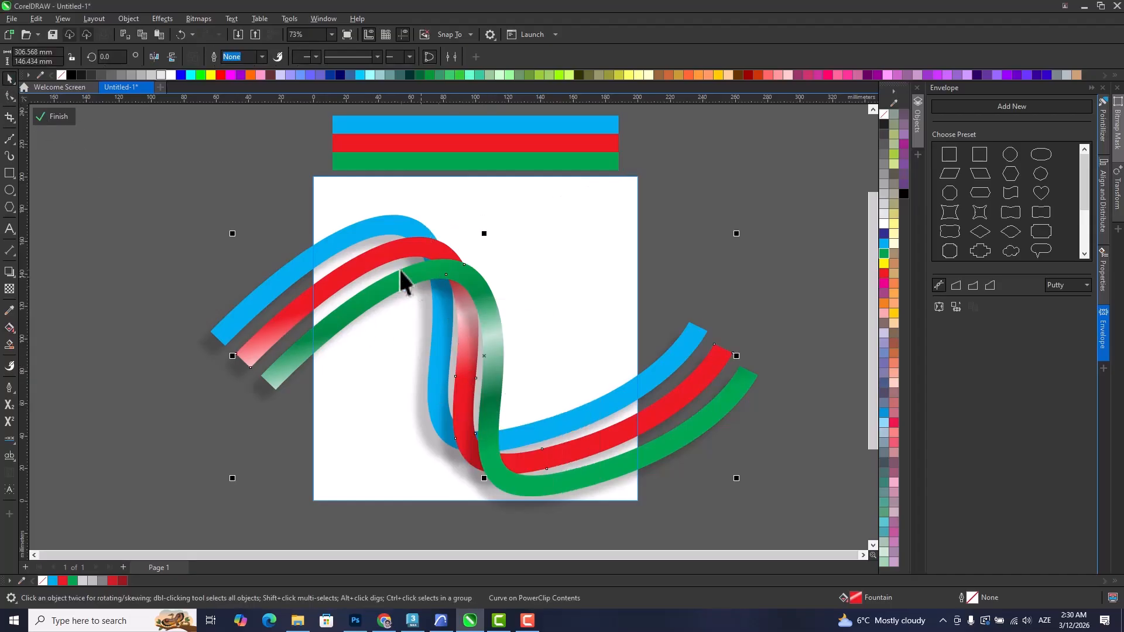
Reopen the PowerClip contents and apply a linear fountain fill to the blue stripe, running from its crest down to its lower bend.
{"action": "left_click", "coordinate": [801, 271], "text": "ctrl"}
{"action": "left_click", "coordinate": [801, 272]}
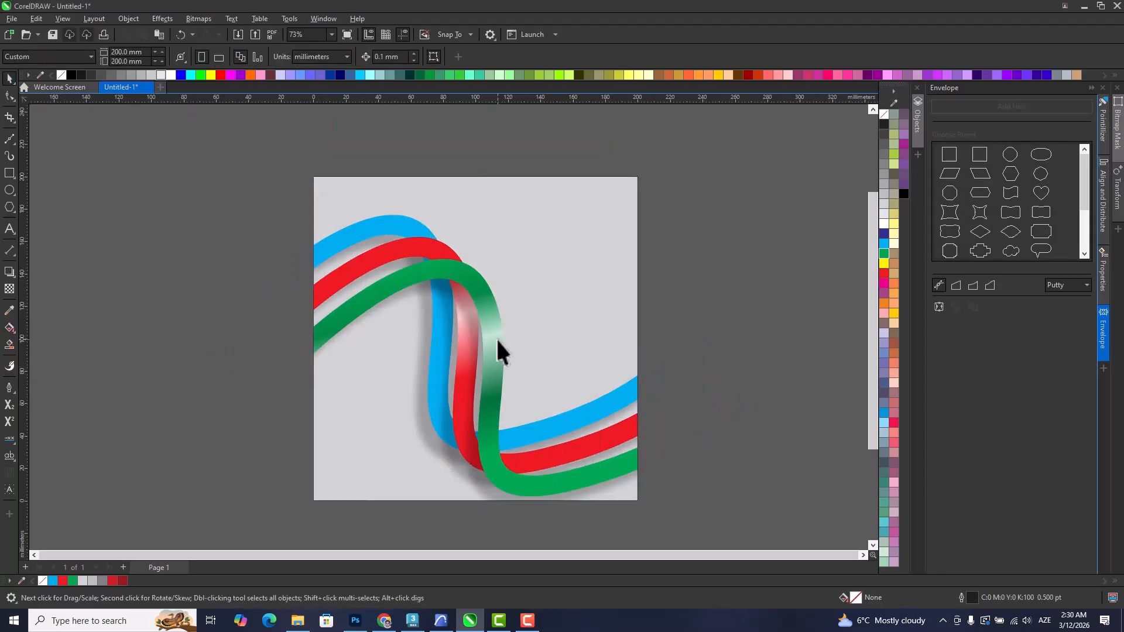
{"action": "left_click", "coordinate": [394, 227]}
{"action": "left_click", "coordinate": [394, 227], "text": "ctrl"}
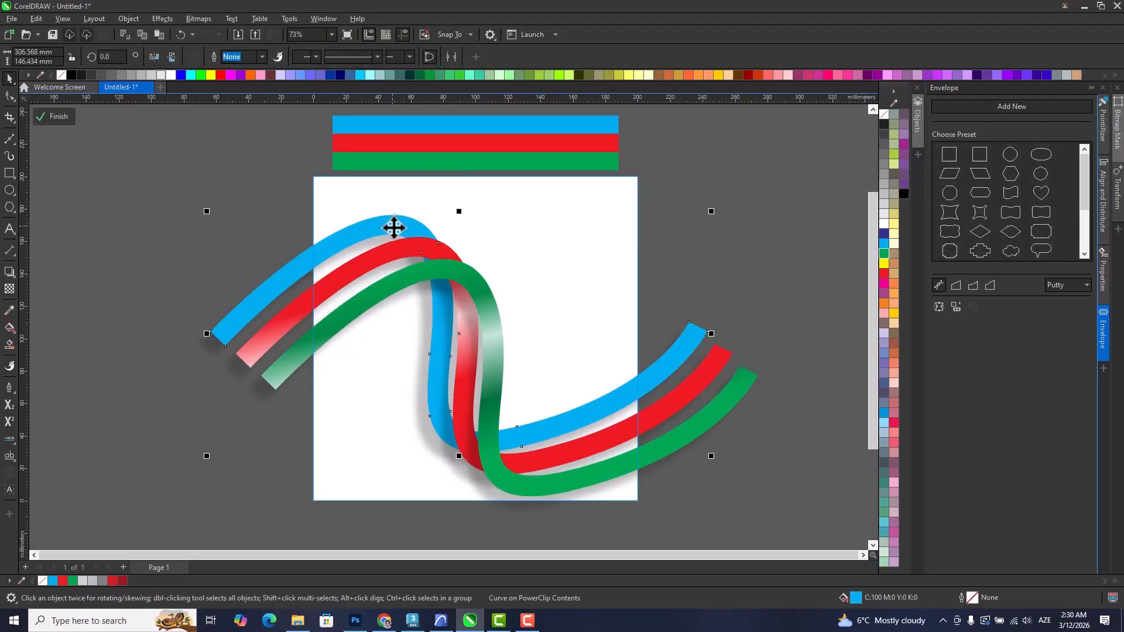
{"action": "left_click", "coordinate": [9, 328]}
{"action": "left_click_drag", "start_coordinate": [390, 226], "coordinate": [419, 436]}
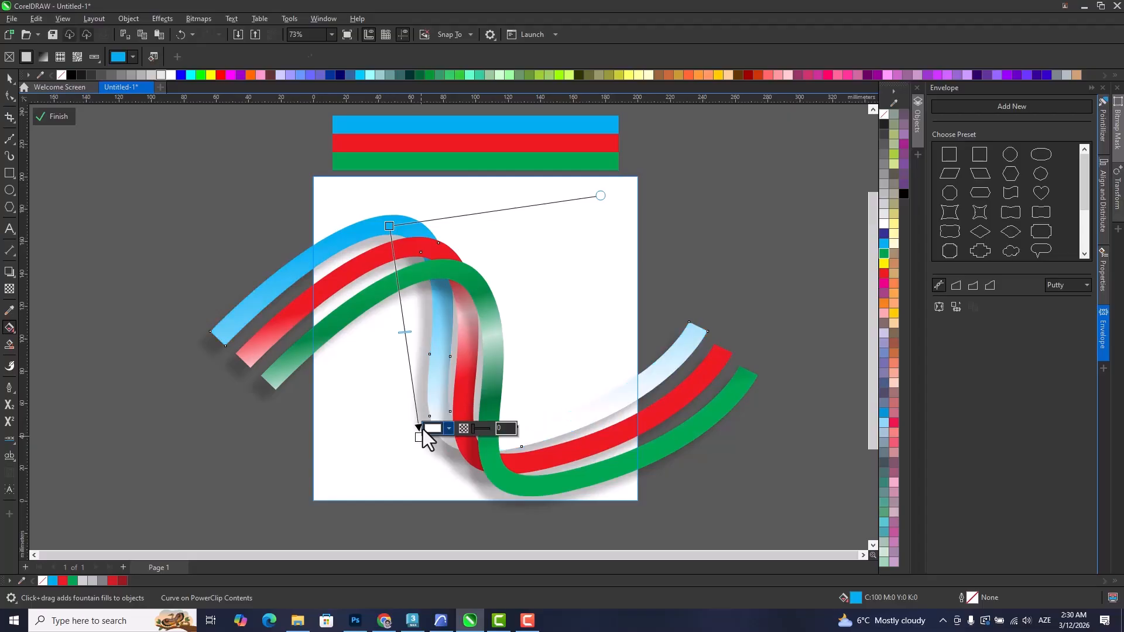
Recolour the white end stop of the blue stripe's fountain fill with blue sampled from the stripe.
{"action": "left_click", "coordinate": [448, 428]}
{"action": "left_click", "coordinate": [539, 405]}
{"action": "left_click", "coordinate": [325, 240]}
{"action": "left_click", "coordinate": [349, 377]}
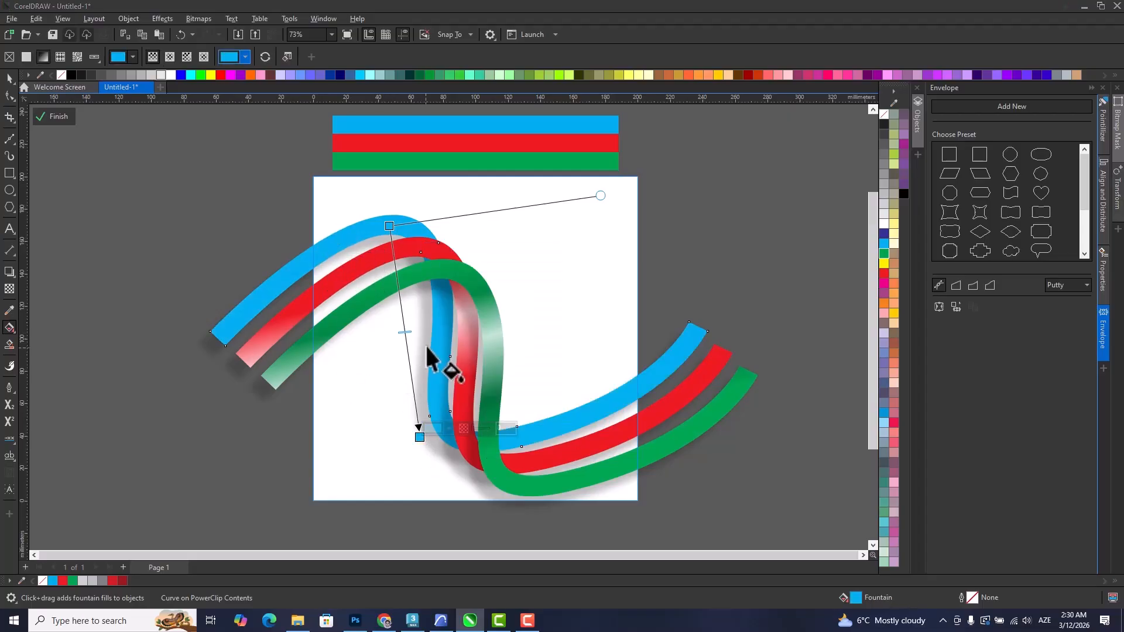
Add a white highlight stop near the middle of the blue stripe's fountain fill.
{"action": "double_click", "coordinate": [405, 317]}
{"action": "left_click", "coordinate": [415, 310]}
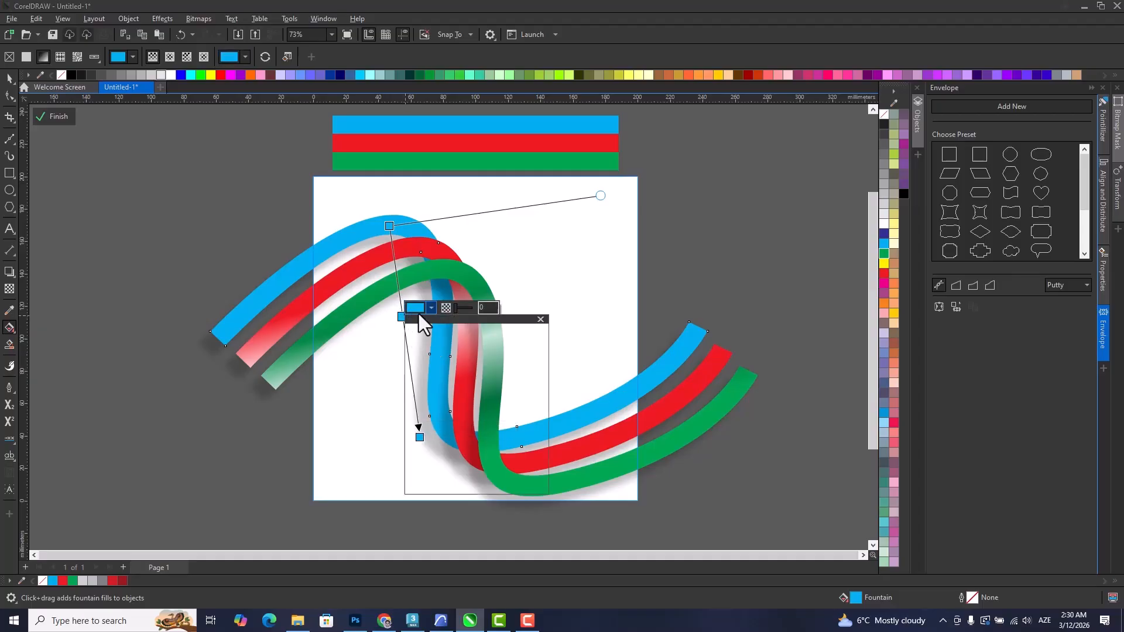
{"action": "left_click_drag", "start_coordinate": [446, 388], "coordinate": [341, 326]}
{"action": "left_click", "coordinate": [341, 326]}
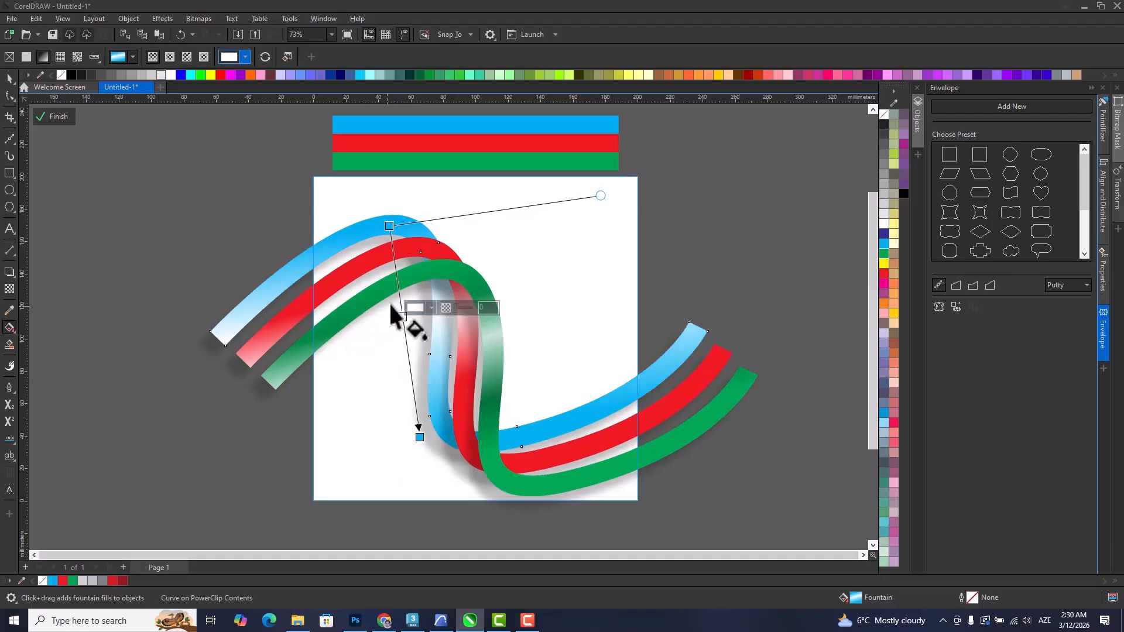
Add a blue stop close to each side of the white highlight and finish editing the PowerClip.
{"action": "double_click", "coordinate": [394, 254]}
{"action": "left_click_drag", "start_coordinate": [393, 253], "coordinate": [399, 295]}
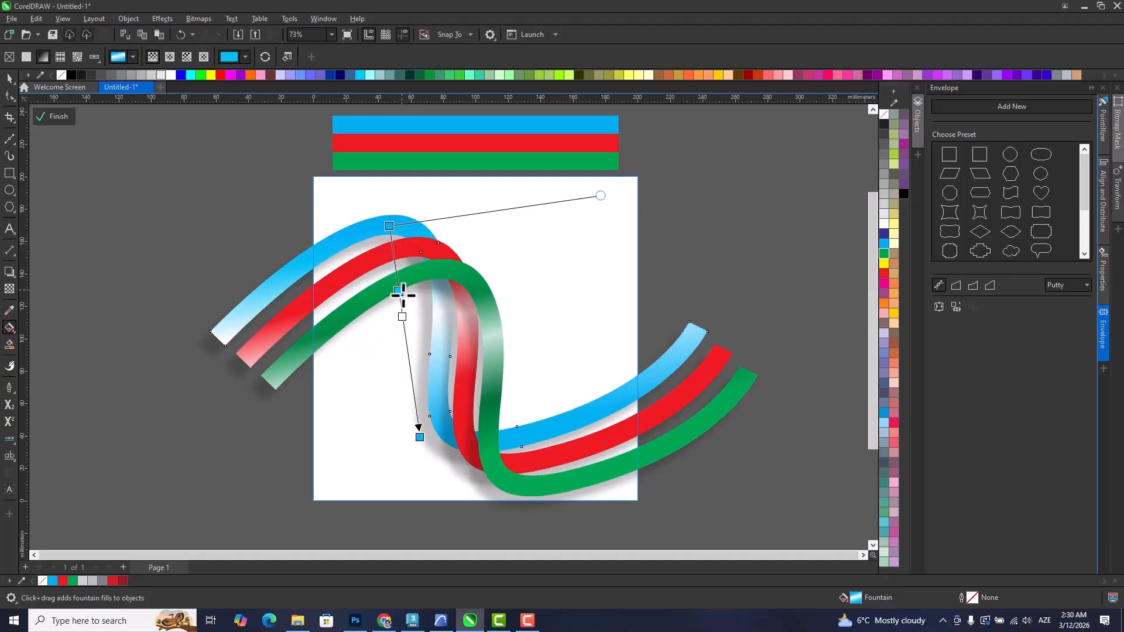
{"action": "double_click", "coordinate": [416, 404]}
{"action": "left_click_drag", "start_coordinate": [415, 404], "coordinate": [408, 356]}
{"action": "left_click", "coordinate": [402, 316]}
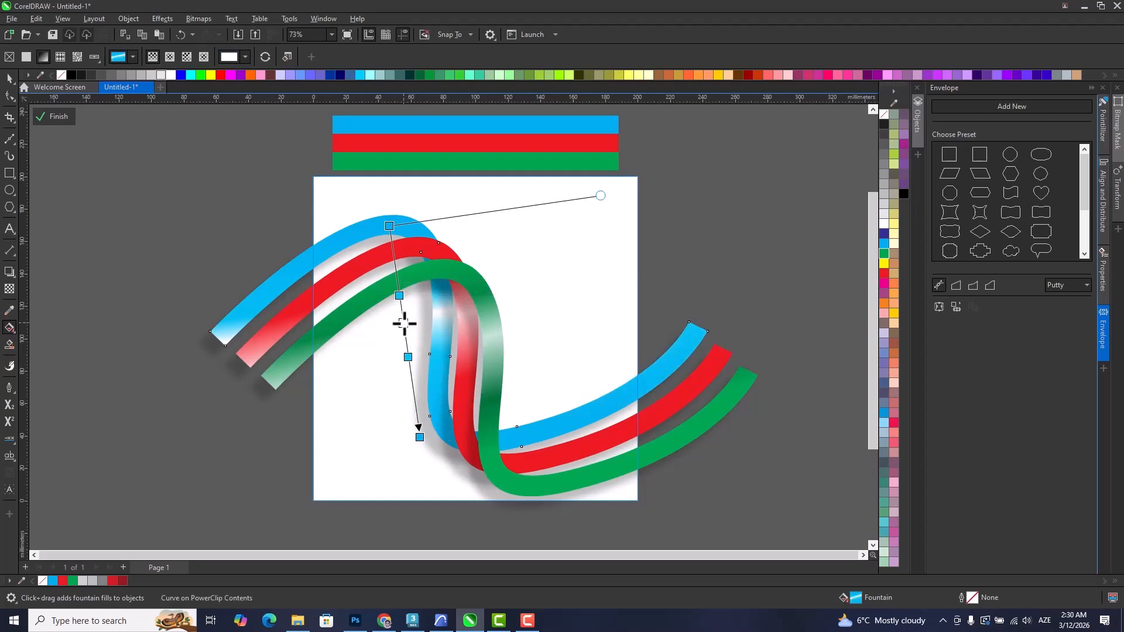
{"action": "left_click", "coordinate": [10, 78]}
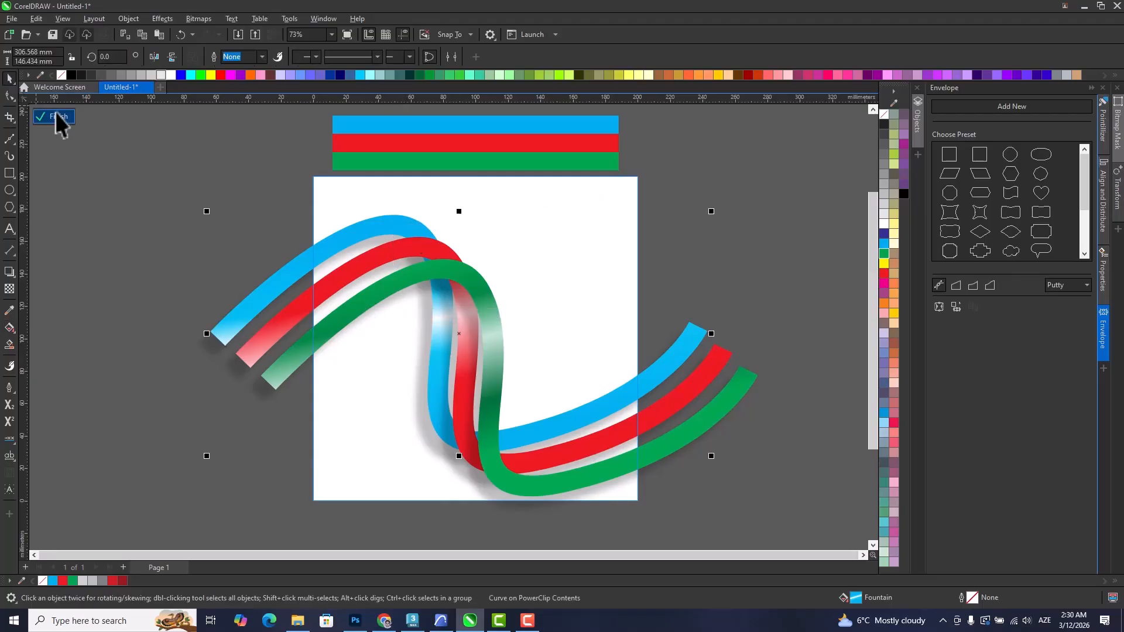
{"action": "left_click", "coordinate": [55, 115]}
{"action": "left_click", "coordinate": [725, 353]}
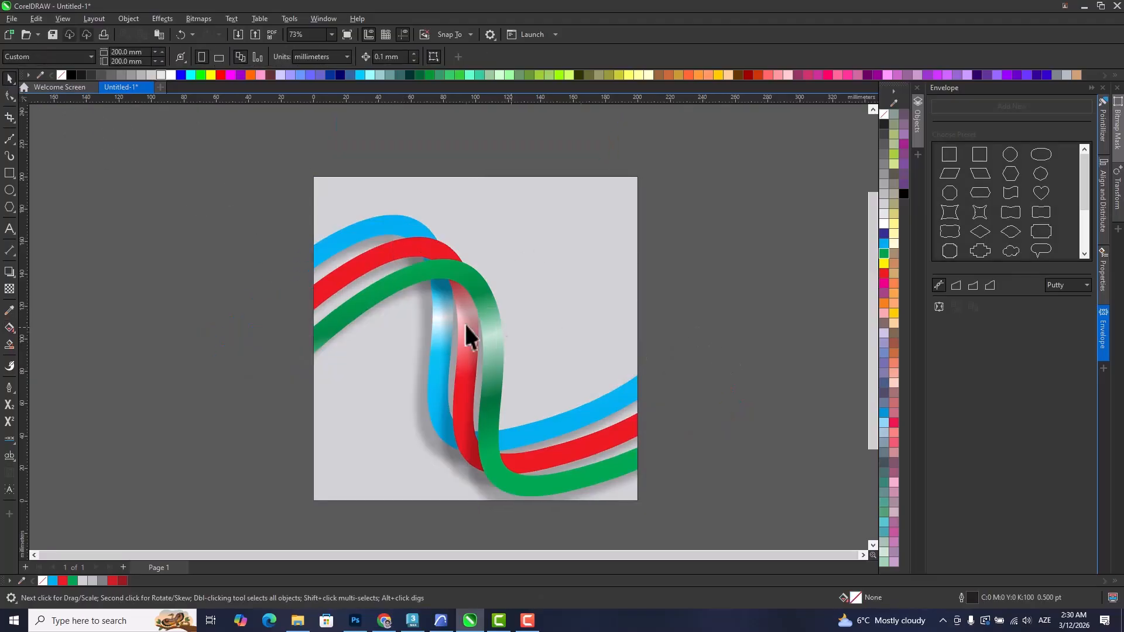
Move the two blue stops beside the white highlight farther away from it to widen the blue stripe's highlight.
{"action": "scroll", "coordinate": [442, 319], "scroll_direction": "up", "scroll_amount": 1}
{"action": "scroll", "coordinate": [461, 336], "scroll_direction": "up", "scroll_amount": 1}
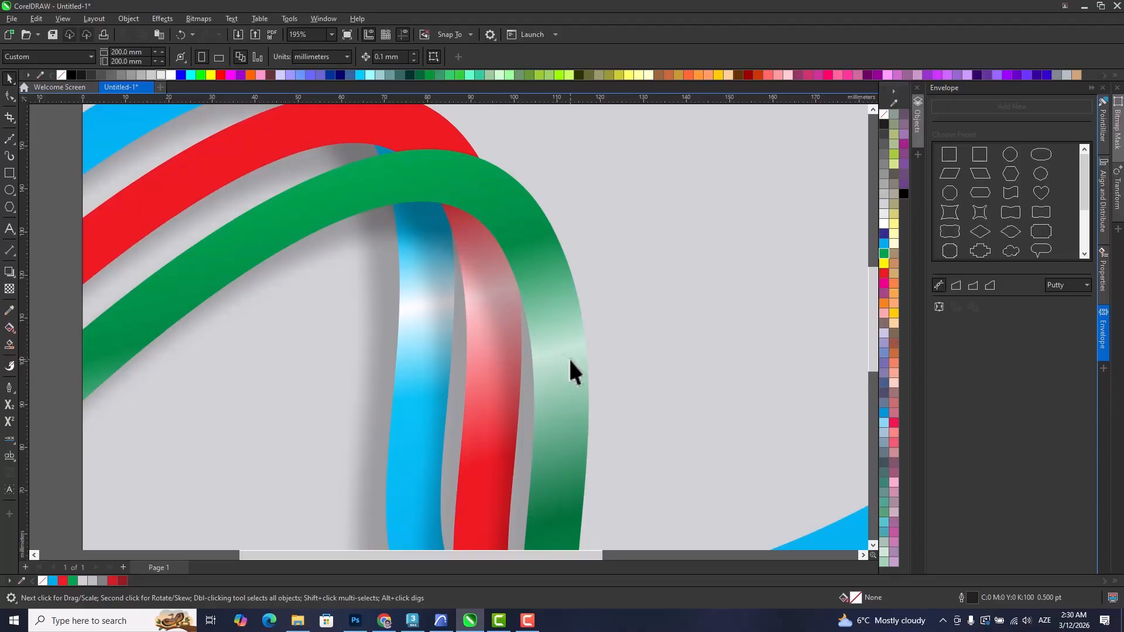
{"action": "left_click", "coordinate": [422, 313]}
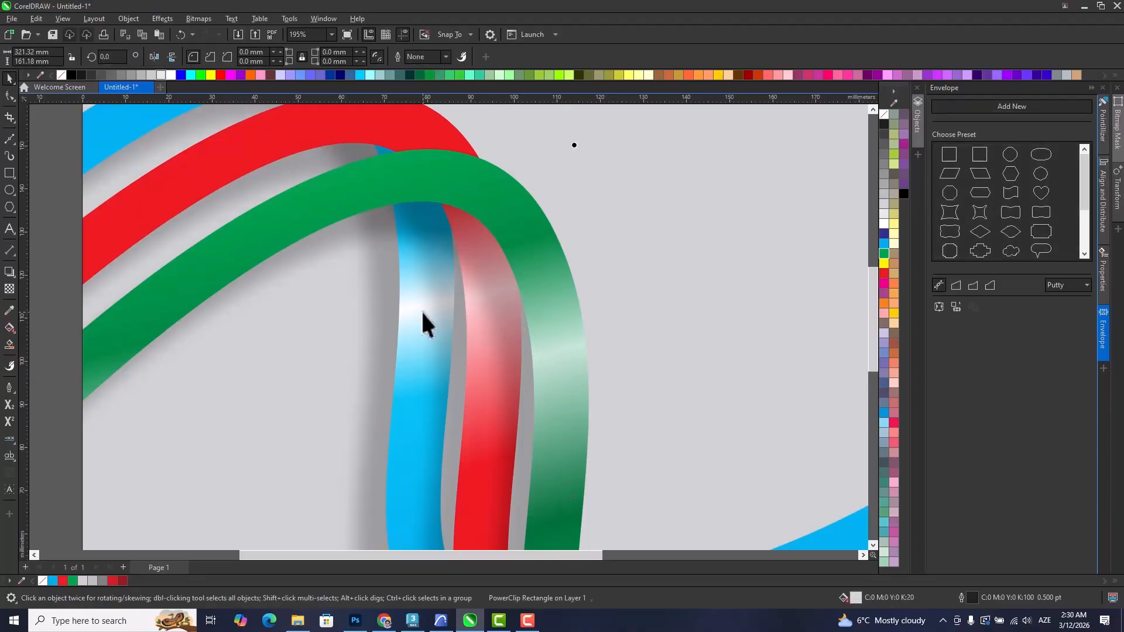
{"action": "left_click", "coordinate": [8, 329]}
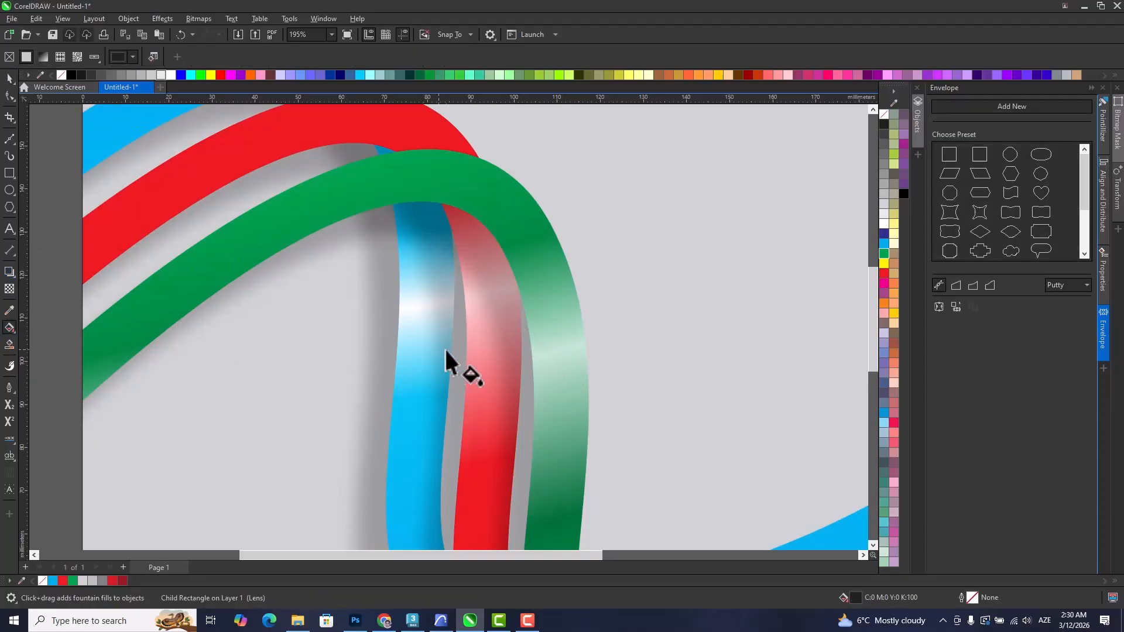
{"action": "scroll", "coordinate": [426, 339], "scroll_direction": "down", "scroll_amount": 2}
{"action": "left_click", "coordinate": [365, 221]}
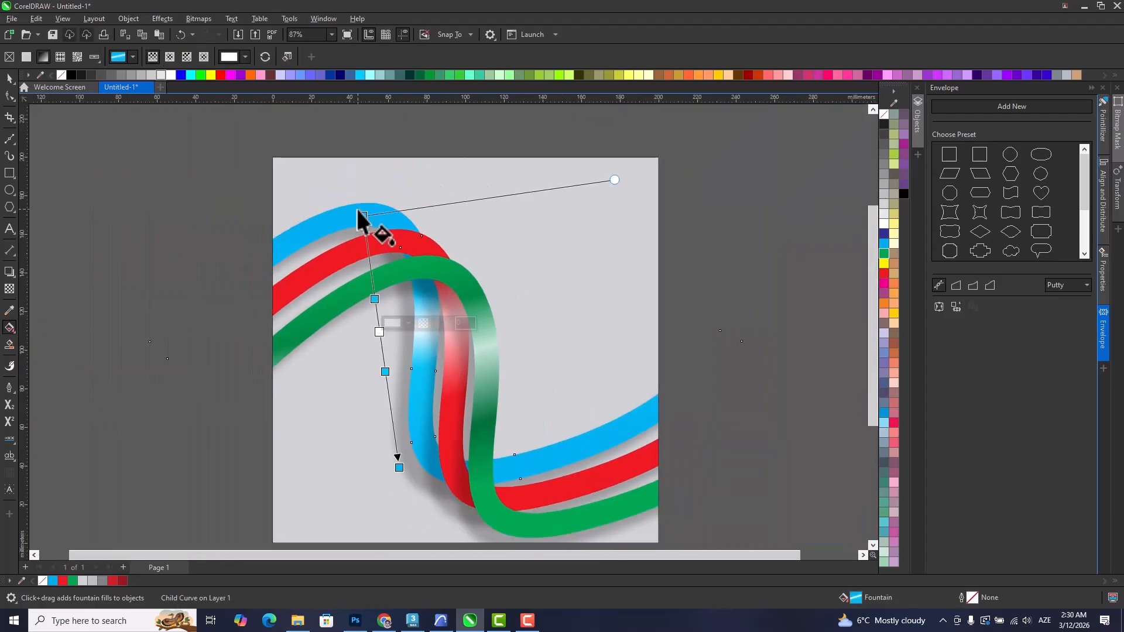
{"action": "scroll", "coordinate": [394, 350], "scroll_direction": "up", "scroll_amount": 3}
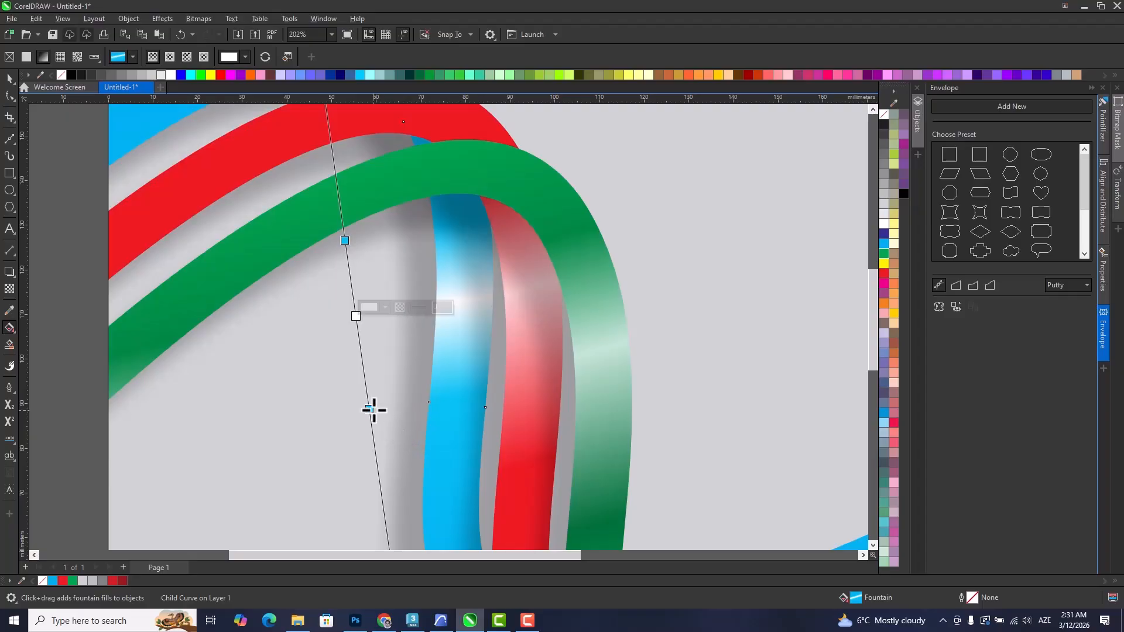
{"action": "left_click", "coordinate": [370, 412]}
{"action": "left_click_drag", "start_coordinate": [372, 419], "coordinate": [379, 454]}
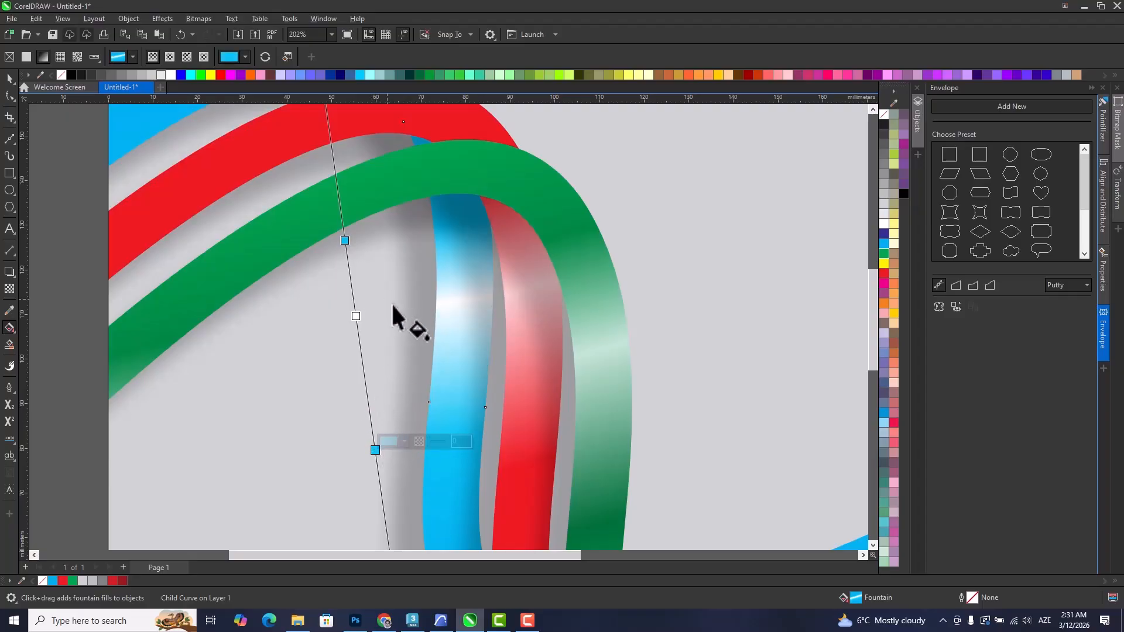
{"action": "left_click_drag", "start_coordinate": [344, 241], "coordinate": [341, 226]}
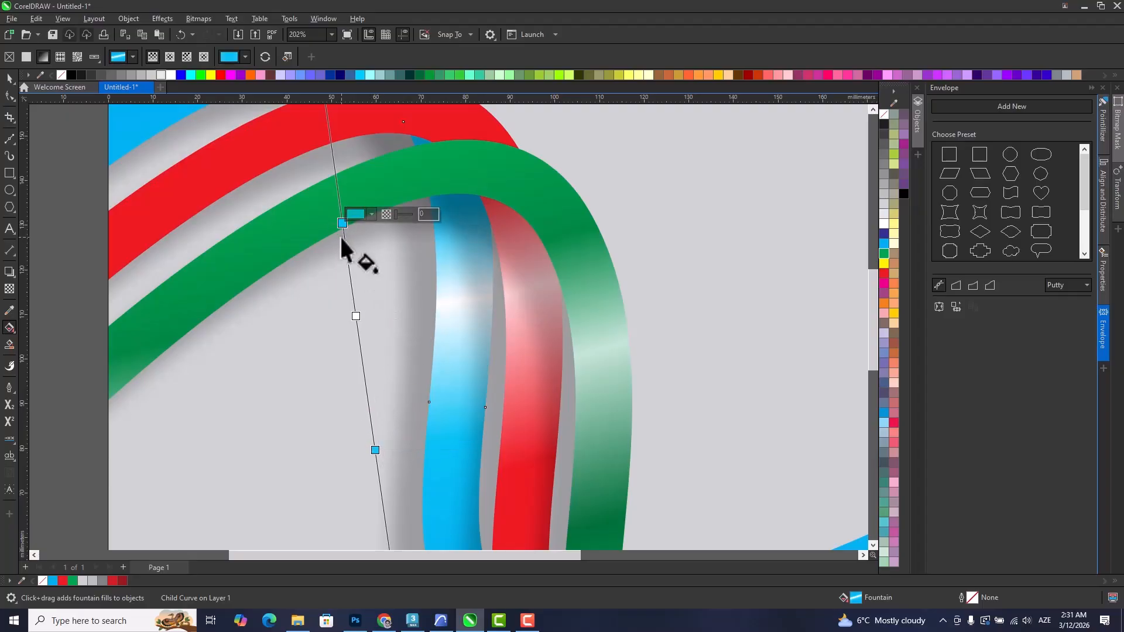
Tilt the blue stripe's fountain fill by moving its start point back along the stripe, and deselect the stripe.
{"action": "scroll", "coordinate": [346, 258], "scroll_direction": "down", "scroll_amount": 3}
{"action": "scroll", "coordinate": [334, 258], "scroll_direction": "down", "scroll_amount": 3}
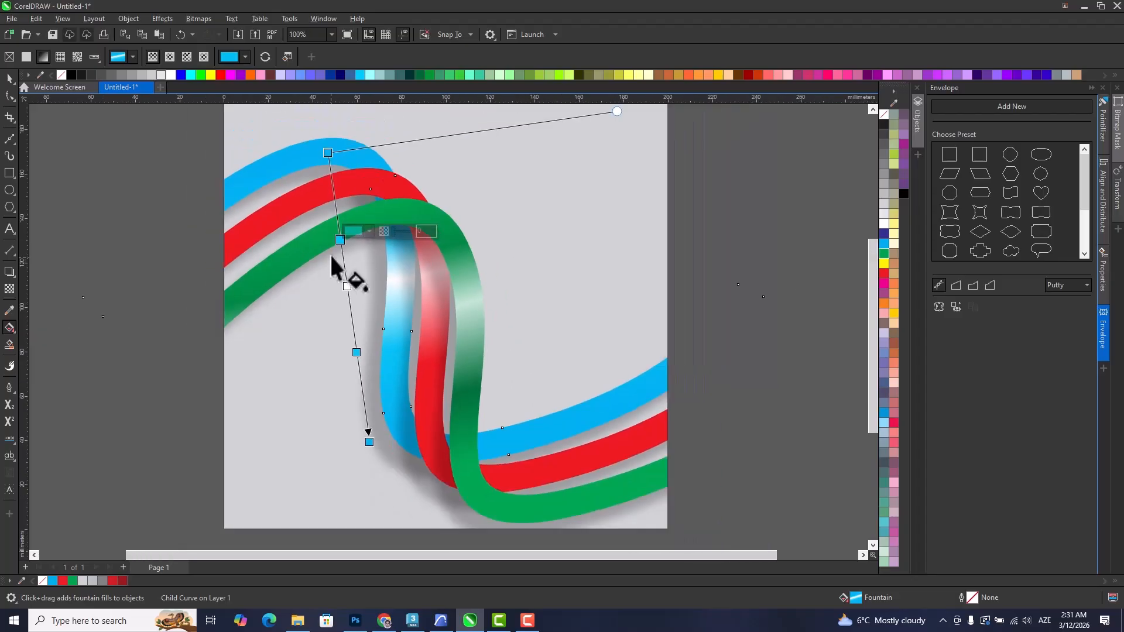
{"action": "left_click_drag", "start_coordinate": [329, 156], "coordinate": [266, 183]}
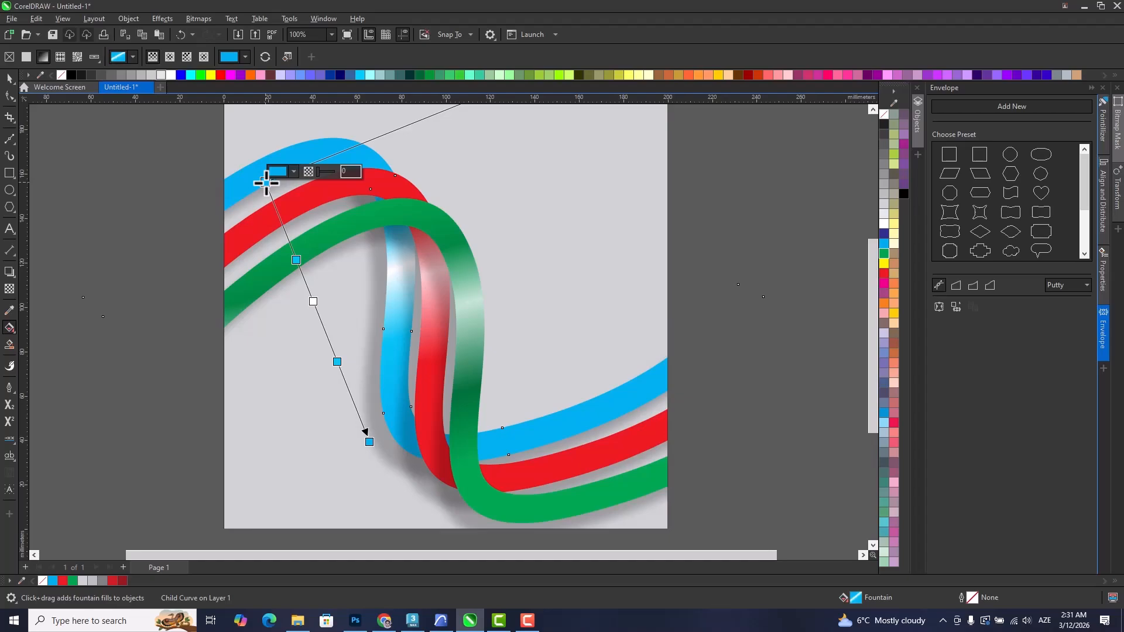
{"action": "left_click", "coordinate": [10, 79]}
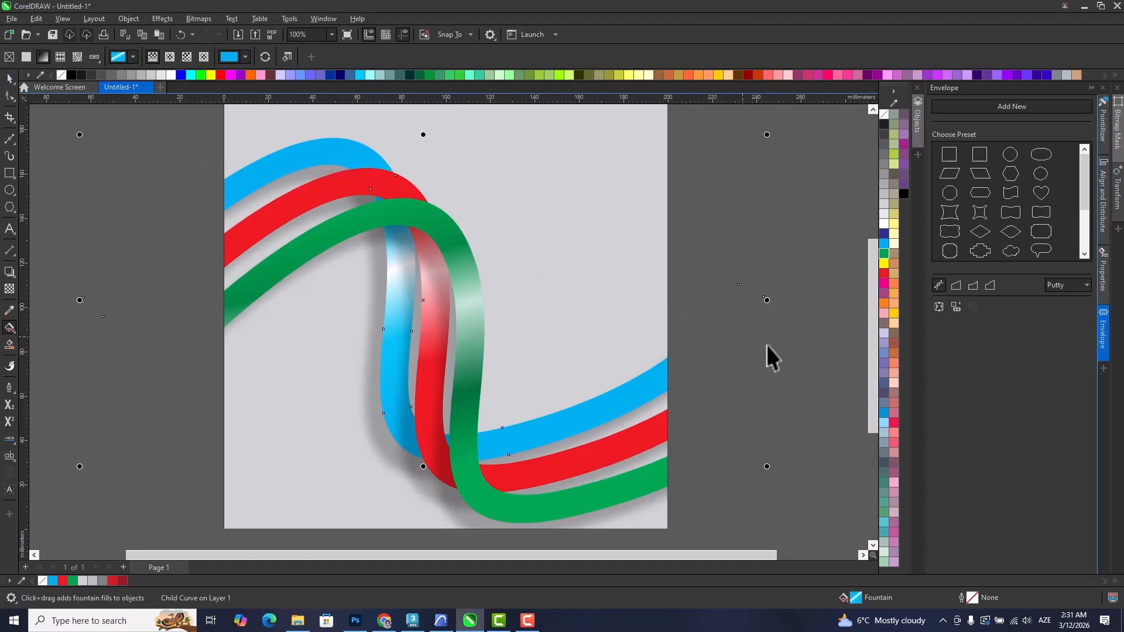
{"action": "left_click", "coordinate": [755, 343]}
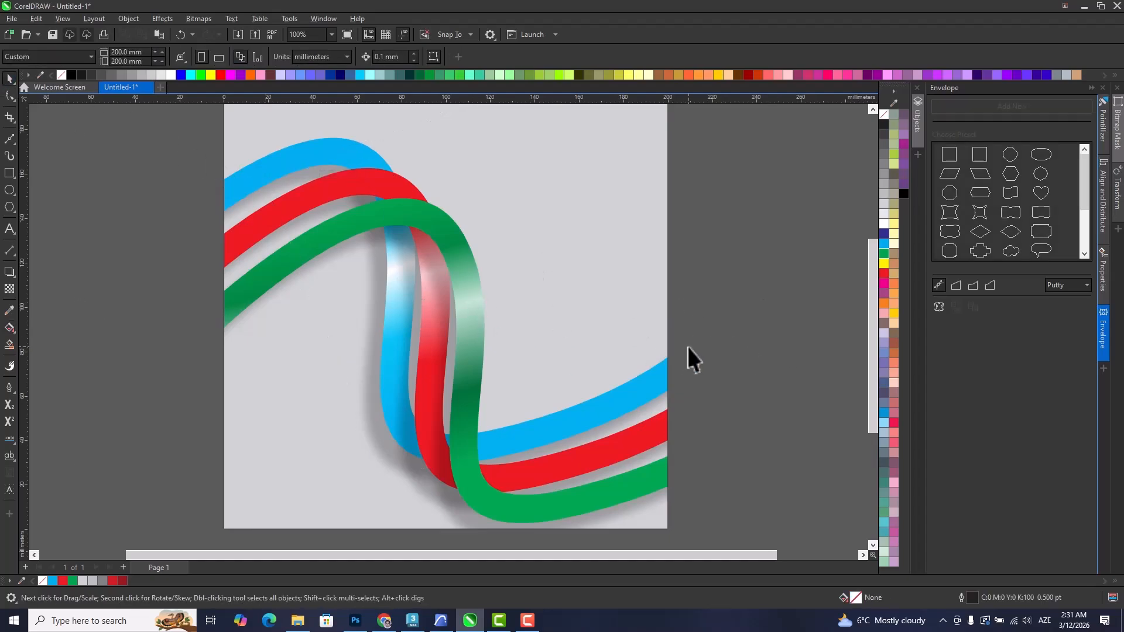
{"action": "scroll", "coordinate": [700, 346], "scroll_direction": "down", "scroll_amount": 1}
{"action": "left_click_drag", "start_coordinate": [701, 347], "coordinate": [695, 378]}
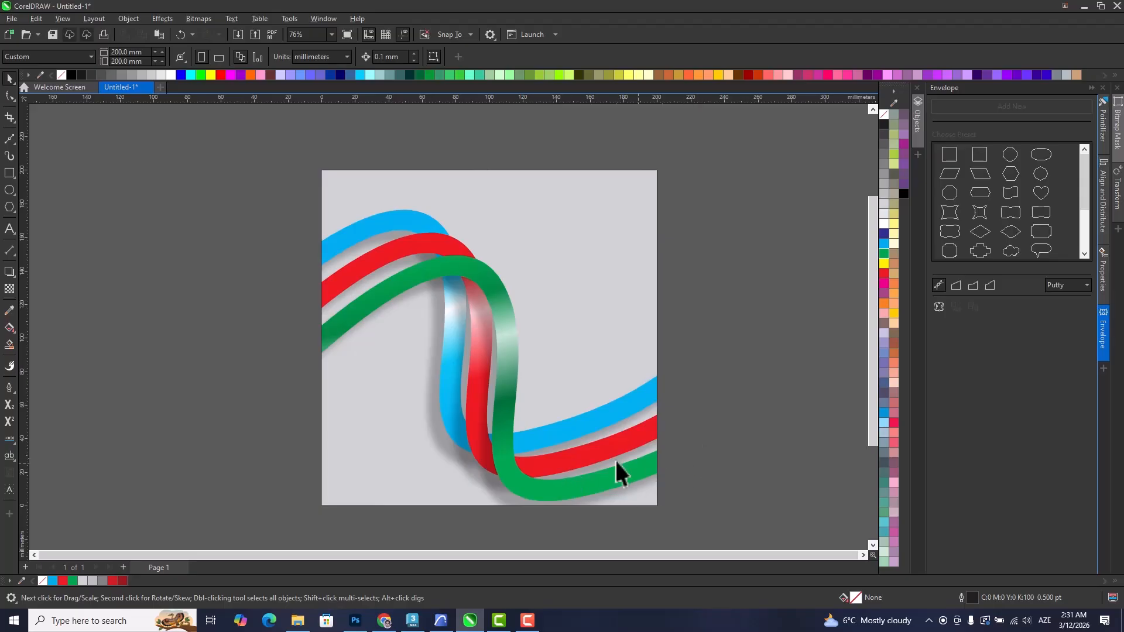
Open the PowerClip contents and delete the green stripe and its shadow.
{"action": "double_click", "coordinate": [545, 329]}
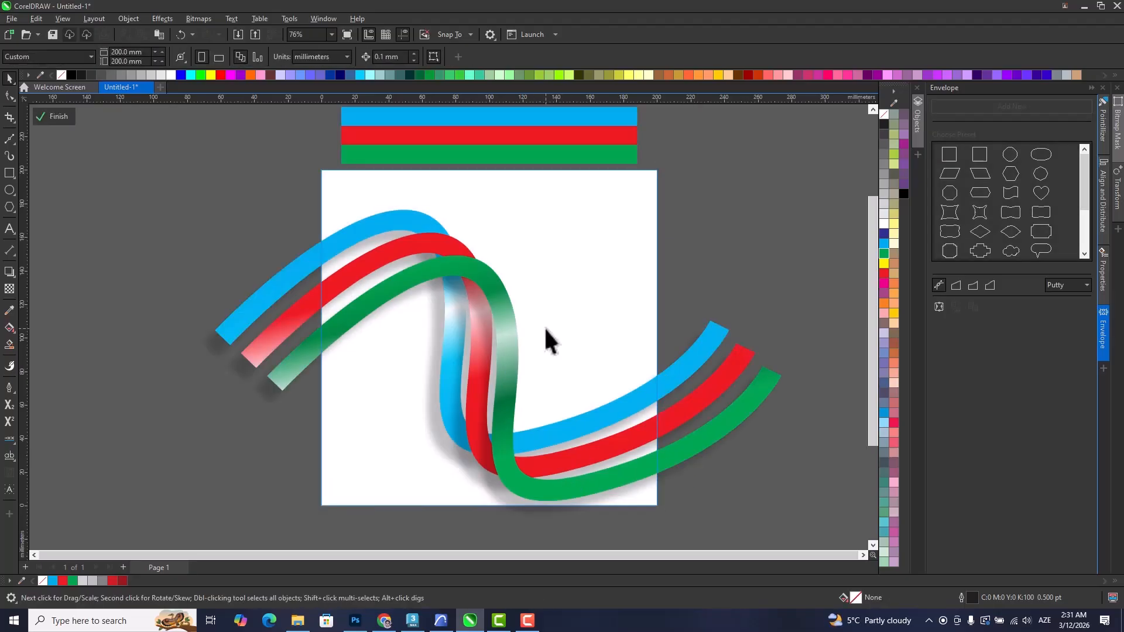
{"action": "left_click", "coordinate": [367, 301]}
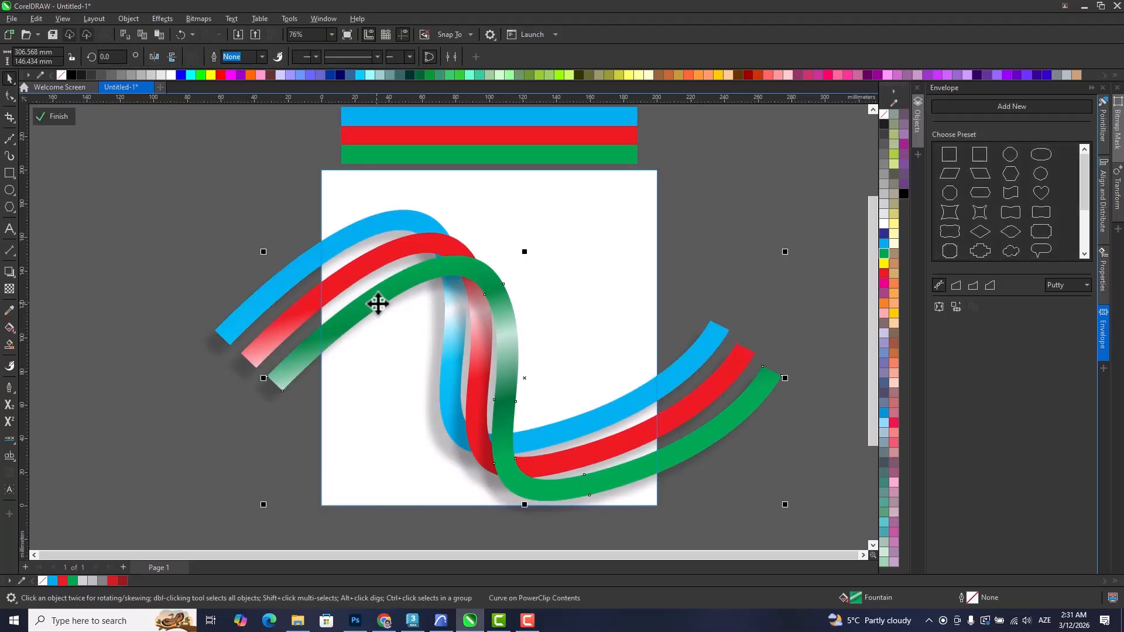
{"action": "key", "text": "Delete"}
{"action": "left_click", "coordinate": [376, 300]}
{"action": "key", "text": "Delete"}
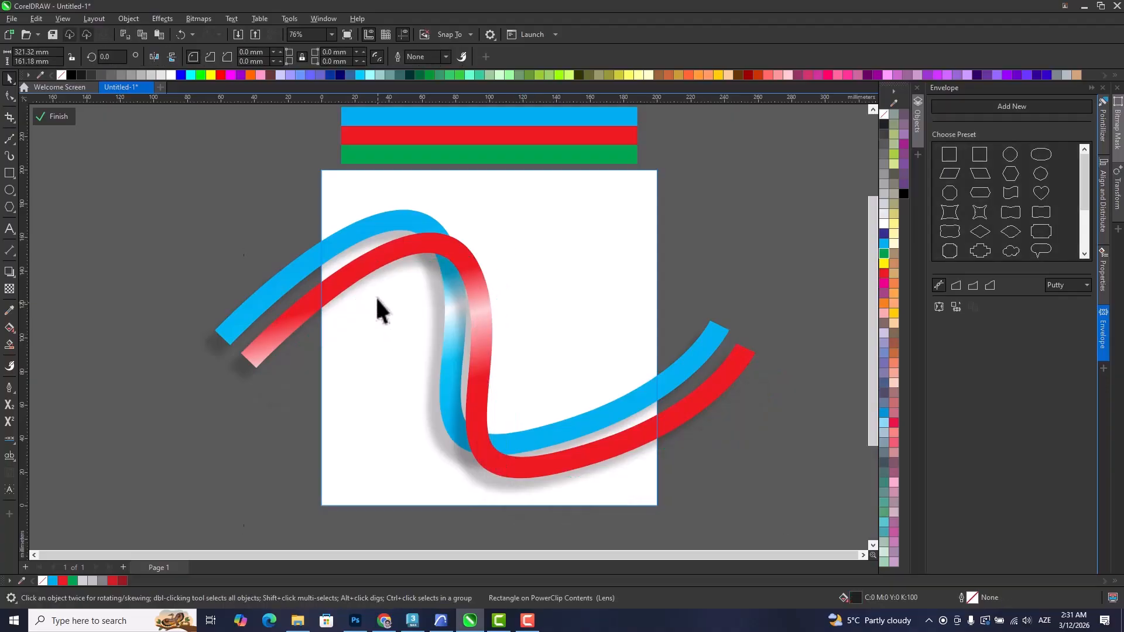
Delete the wavy red and blue stripes together with their shadows.
{"action": "left_click", "coordinate": [371, 264]}
{"action": "key", "text": "Delete"}
{"action": "left_click", "coordinate": [385, 272]}
{"action": "key", "text": "Delete"}
{"action": "left_click", "coordinate": [377, 237]}
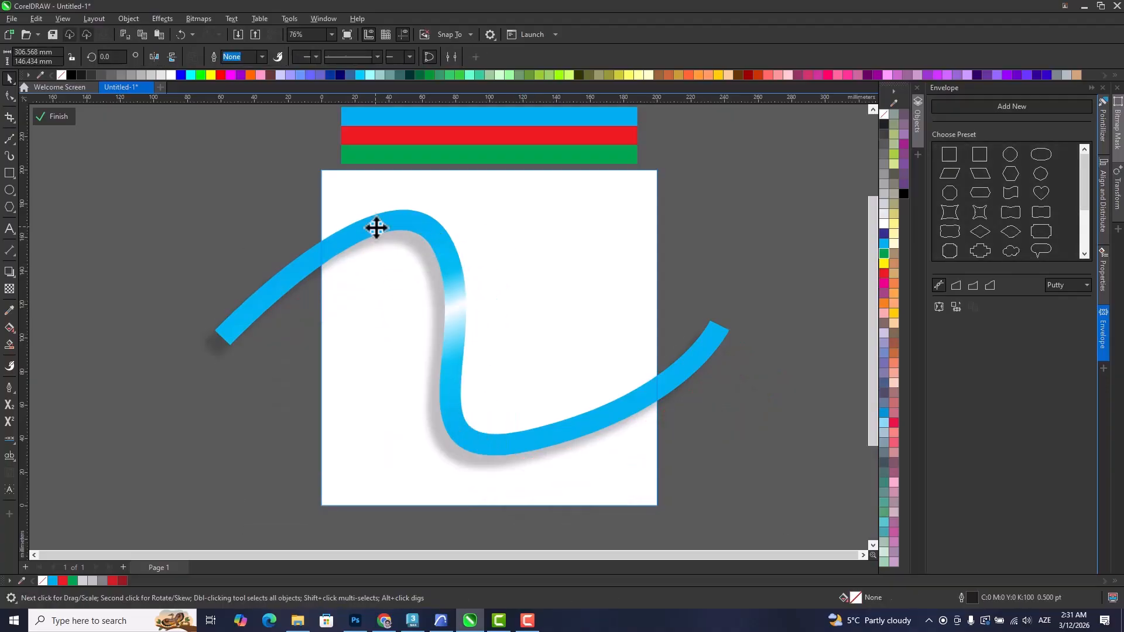
{"action": "key", "text": "Delete"}
{"action": "left_click", "coordinate": [396, 234]}
{"action": "key", "text": "Delete"}
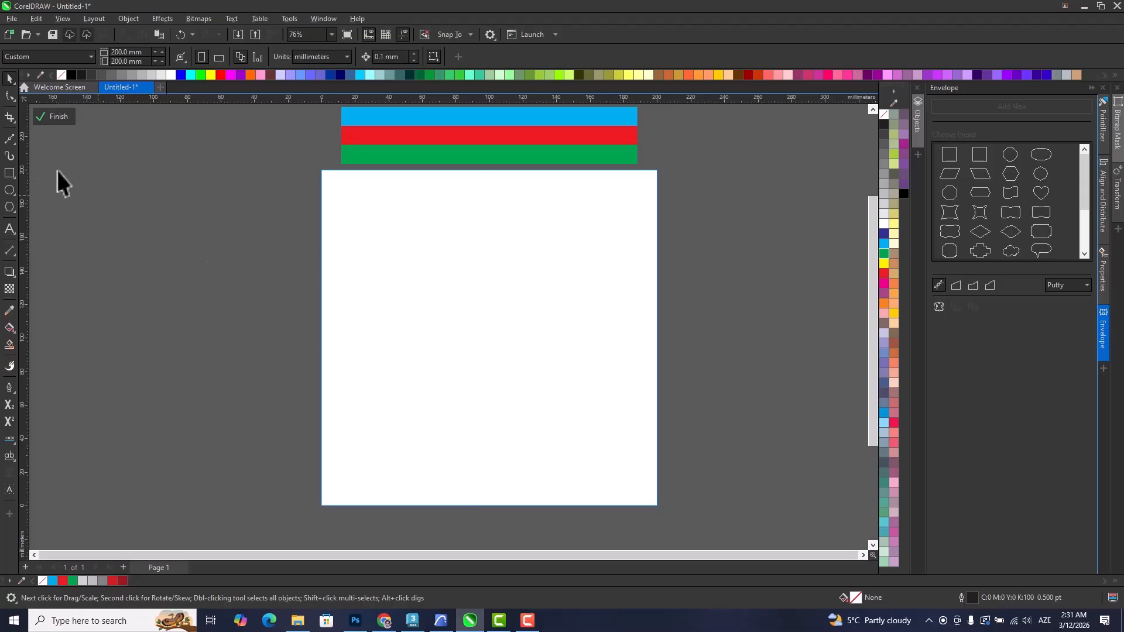
Draw an S-shaped curve about 231 mm wide and 76 mm high that runs past both sides of the page.
{"action": "left_click", "coordinate": [10, 139]}
{"action": "left_click", "coordinate": [283, 298]}
{"action": "left_click_drag", "start_coordinate": [484, 265], "coordinate": [516, 375]}
{"action": "left_click_drag", "start_coordinate": [674, 331], "coordinate": [713, 301]}
{"action": "left_click", "coordinate": [9, 79]}
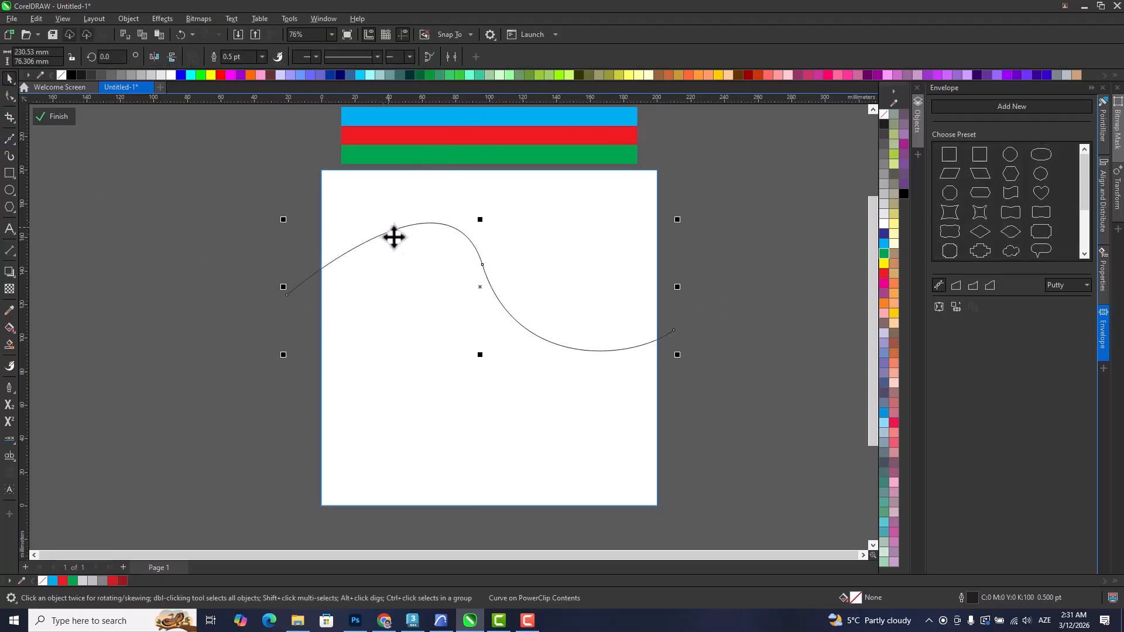
{"action": "left_click_drag", "start_coordinate": [391, 232], "coordinate": [434, 279]}
Apply a single-step contour with an offset of about 5 mm around the curve.
{"action": "left_click", "coordinate": [9, 273]}
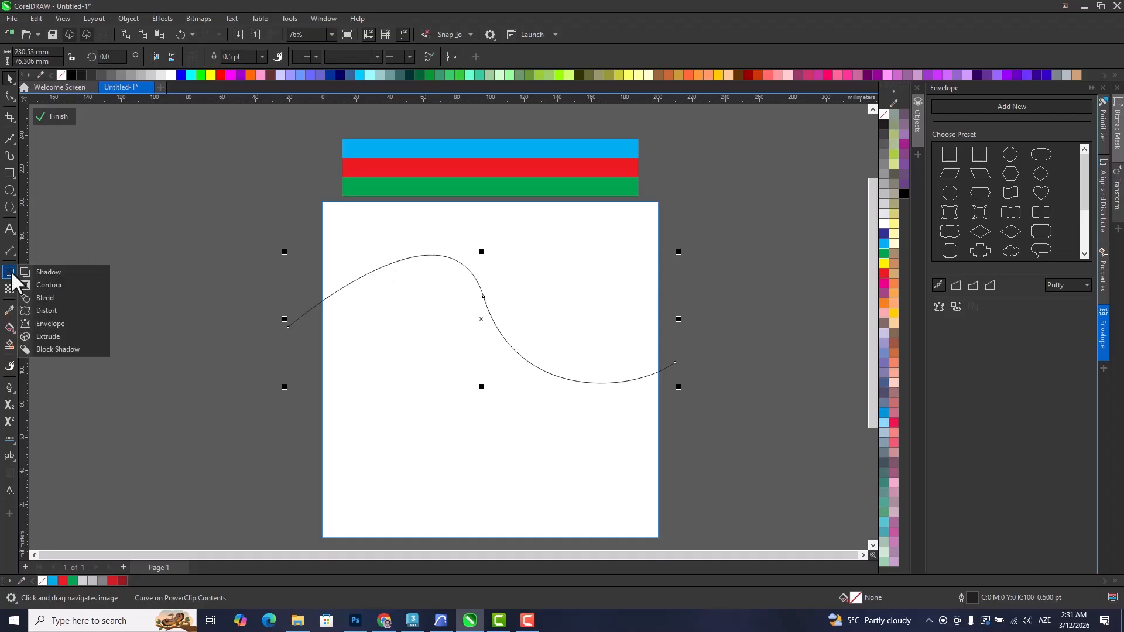
{"action": "left_click", "coordinate": [47, 285]}
{"action": "scroll", "coordinate": [475, 296], "scroll_direction": "up", "scroll_amount": 2}
{"action": "mouse_move", "coordinate": [485, 293]}
{"action": "left_mouse_down"}
{"action": "mouse_move", "coordinate": [481, 309]}
{"action": "mouse_move", "coordinate": [484, 298]}
{"action": "left_mouse_up"}
{"action": "left_click_drag", "start_coordinate": [513, 261], "coordinate": [469, 306]}
Break the contour apart from the original curve.
{"action": "left_click", "coordinate": [9, 79]}
{"action": "right_click", "coordinate": [489, 281]}
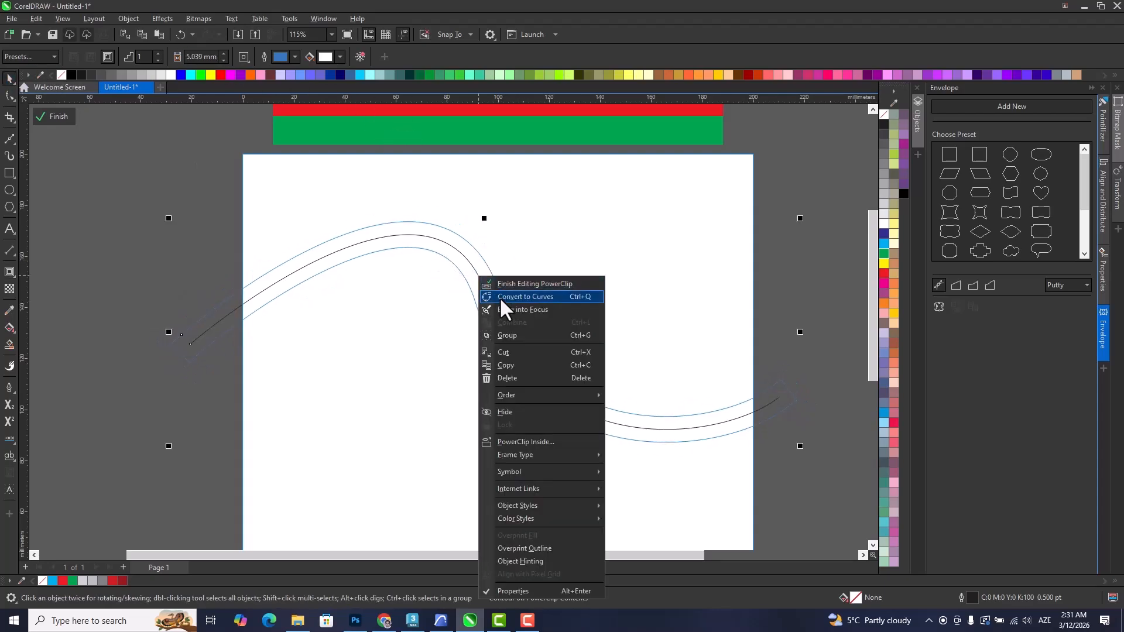
{"action": "left_click", "coordinate": [830, 360]}
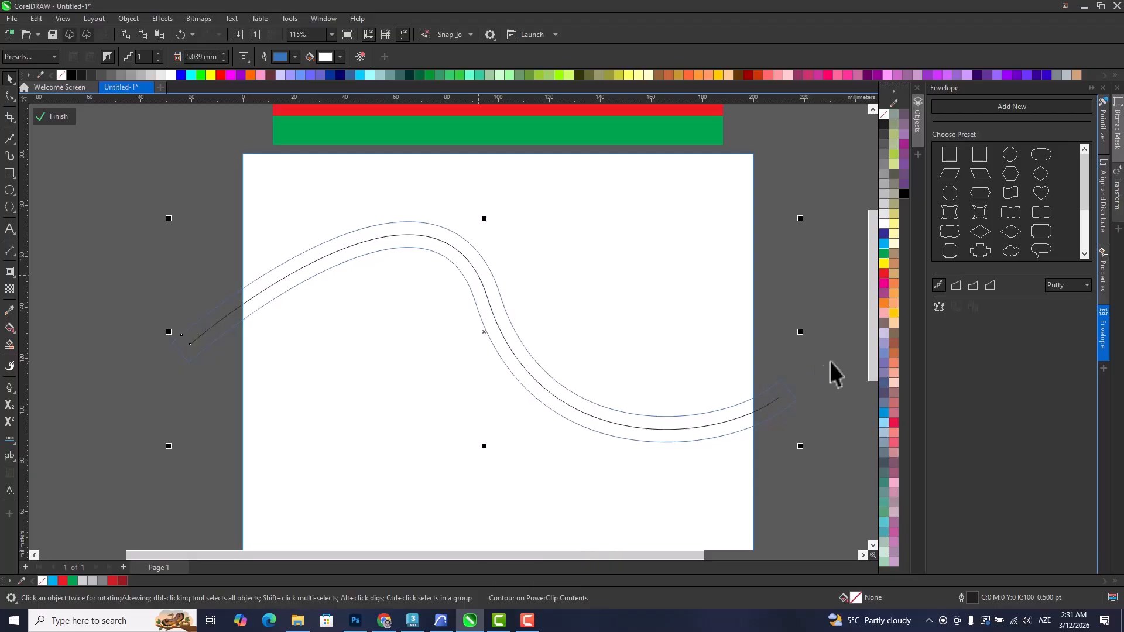
{"action": "right_click", "coordinate": [788, 404]}
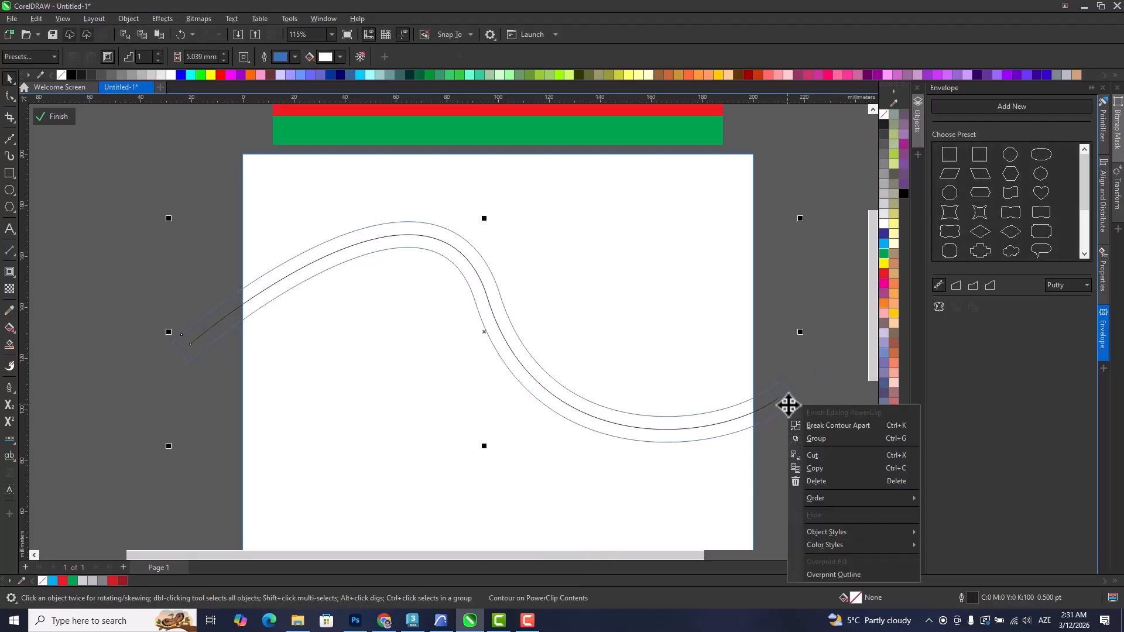
{"action": "left_click", "coordinate": [816, 426]}
Break the contour outline at its corner nodes and delete the short closing segments at both ends.
{"action": "left_click", "coordinate": [759, 424]}
{"action": "key", "text": "F10"}
{"action": "left_click_drag", "start_coordinate": [792, 384], "coordinate": [792, 384]}
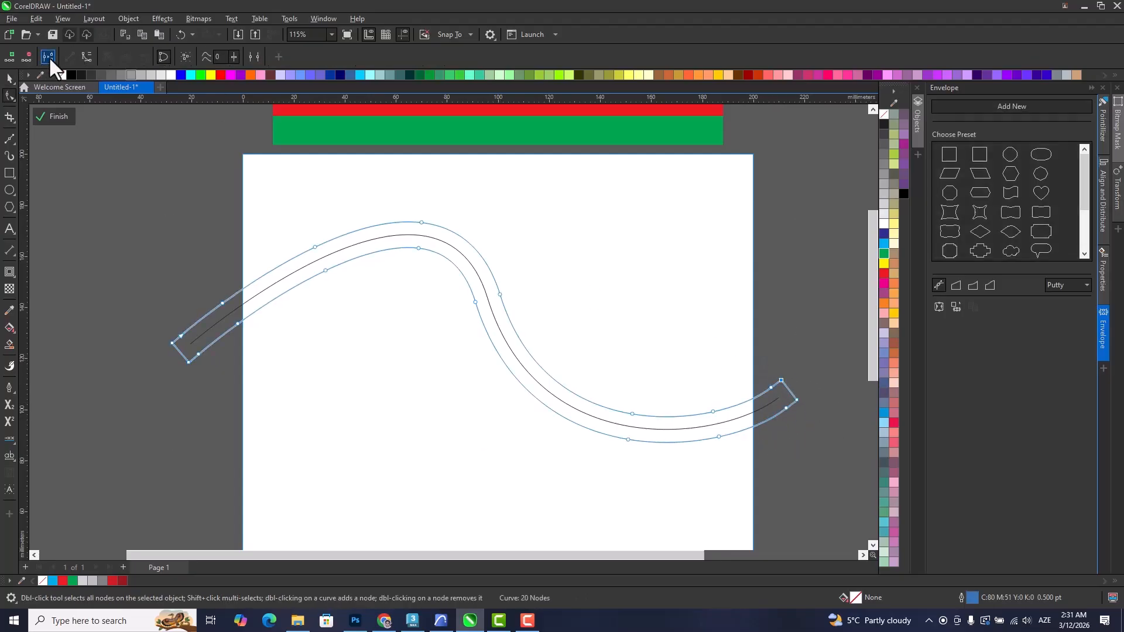
{"action": "key", "text": "Delete"}
{"action": "left_click", "coordinate": [798, 399]}
{"action": "left_click", "coordinate": [171, 343]}
{"action": "left_click", "coordinate": [44, 57]}
{"action": "key", "text": "Delete"}
{"action": "double_click", "coordinate": [188, 360]}
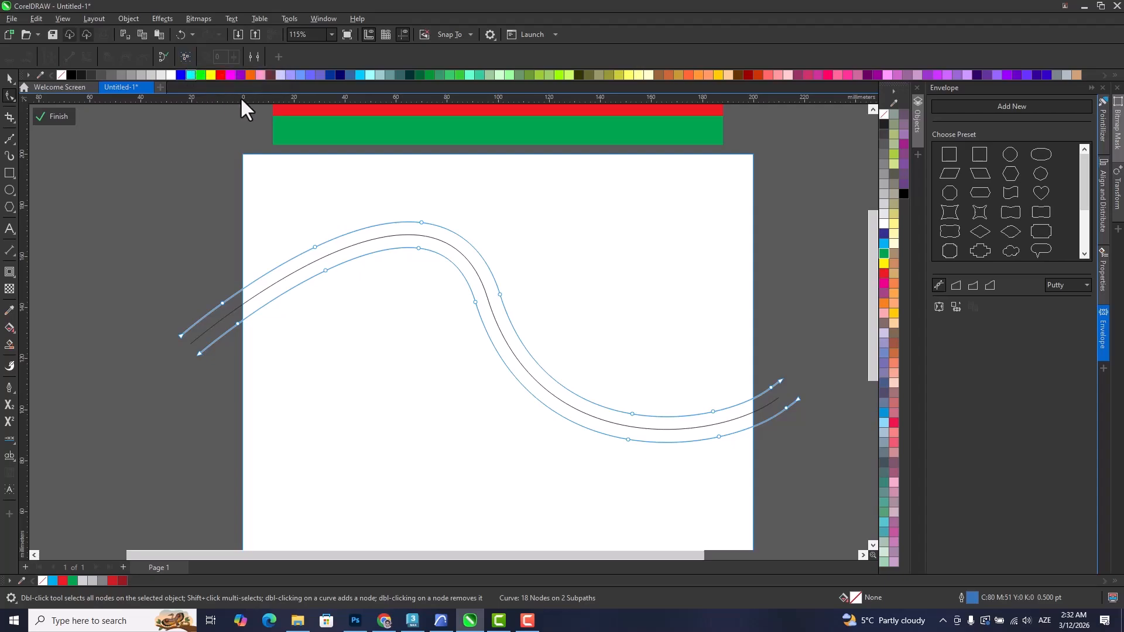
Break the two-subpath contour object apart into separate curves on either side of the black centre line.
{"action": "left_click", "coordinate": [9, 79]}
{"action": "left_click", "coordinate": [190, 314]}
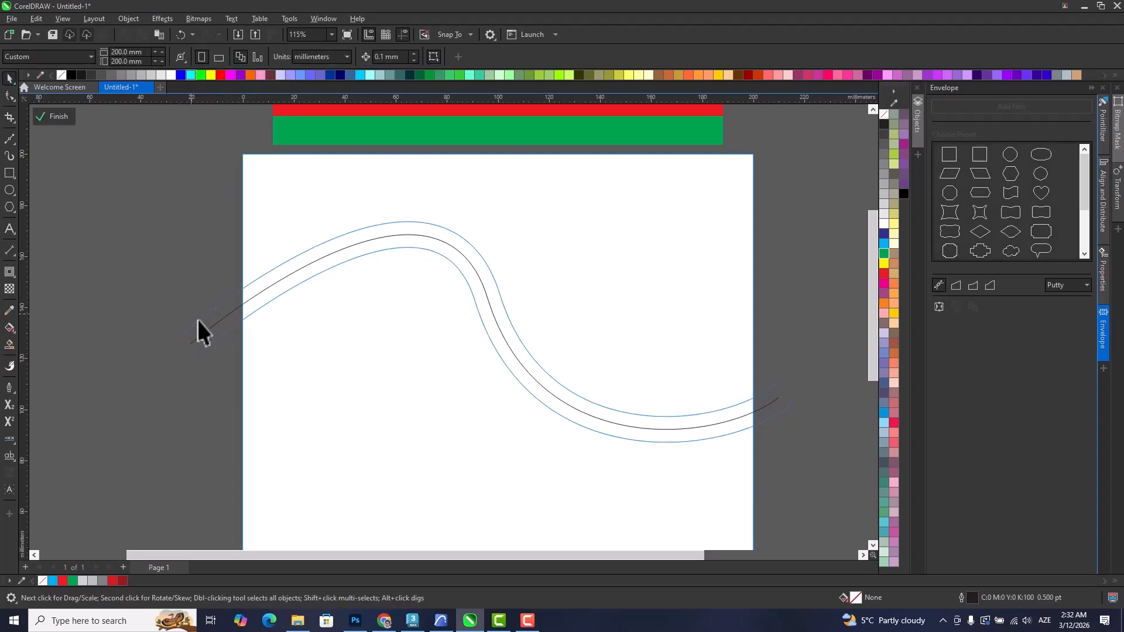
{"action": "left_click", "coordinate": [220, 337]}
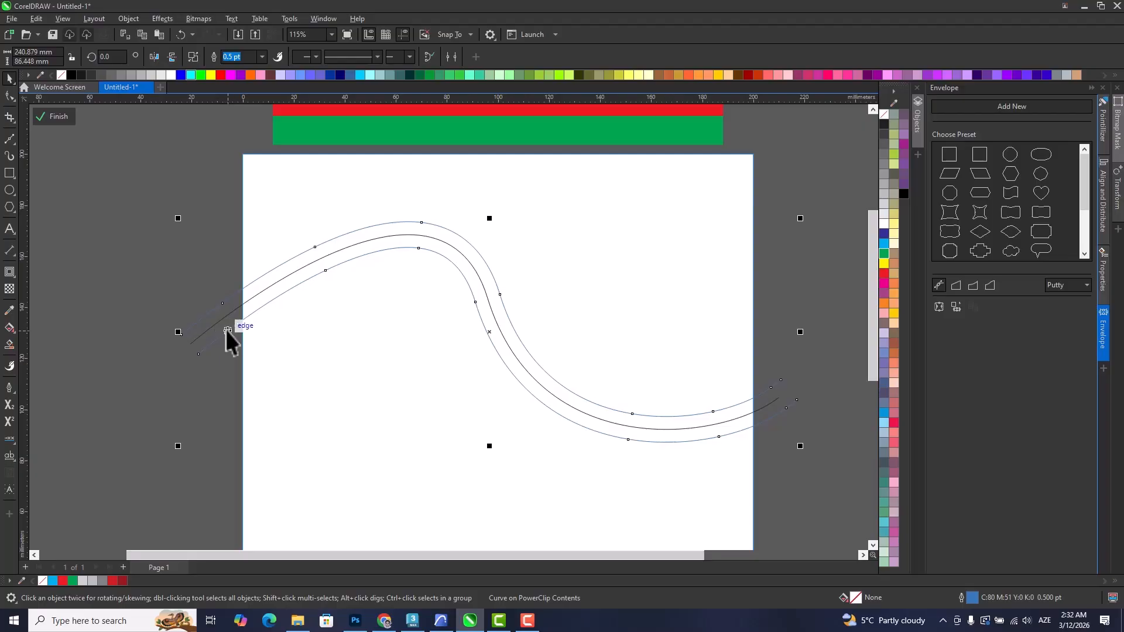
{"action": "left_click", "coordinate": [187, 57]}
{"action": "left_click", "coordinate": [124, 192]}
{"action": "left_click_drag", "start_coordinate": [338, 264], "coordinate": [340, 300]}
{"action": "key", "text": "ctrl+z"}
{"action": "left_click", "coordinate": [125, 188]}
Select all three S-shaped curves and set their outline width to 10 pt.
{"action": "scroll", "coordinate": [125, 188], "scroll_direction": "down", "scroll_amount": 2}
{"action": "left_click_drag", "start_coordinate": [114, 184], "coordinate": [673, 444]}
{"action": "left_click", "coordinate": [386, 57]}
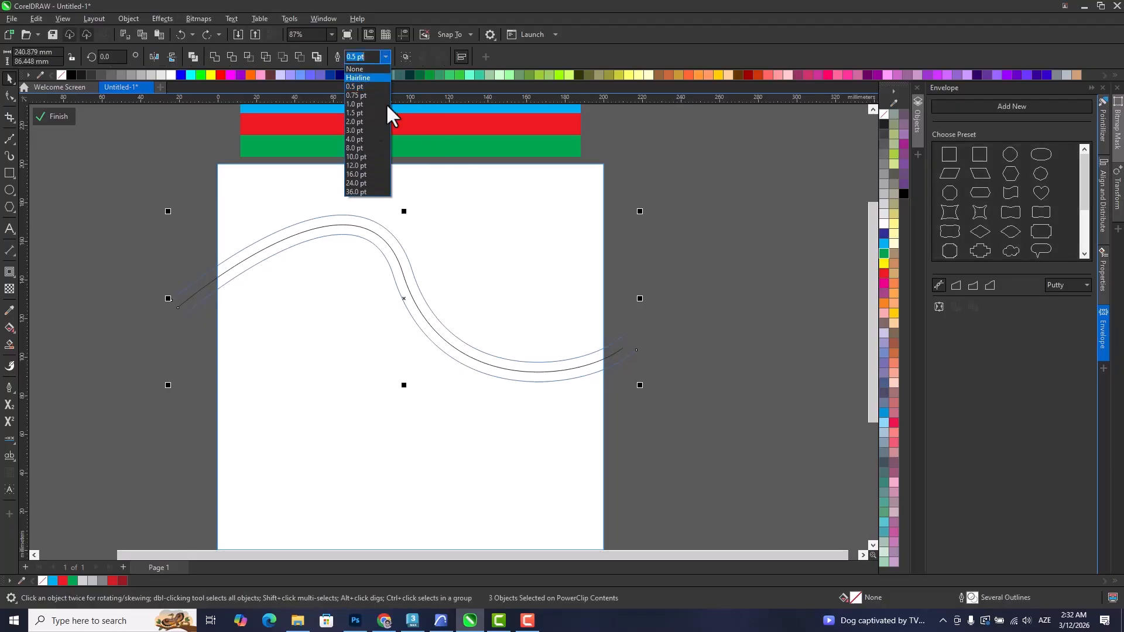
{"action": "left_click", "coordinate": [364, 152]}
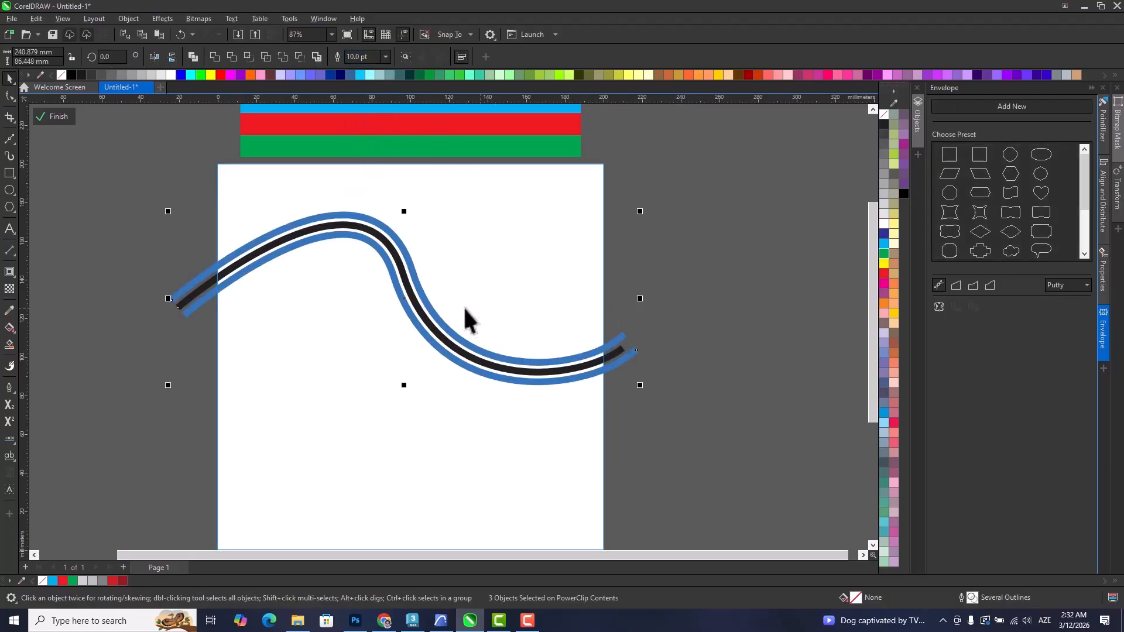
Colour the outlines of the upper, middle and lower curves cyan, red and green, and finish editing the PowerClip.
{"action": "left_click", "coordinate": [434, 274]}
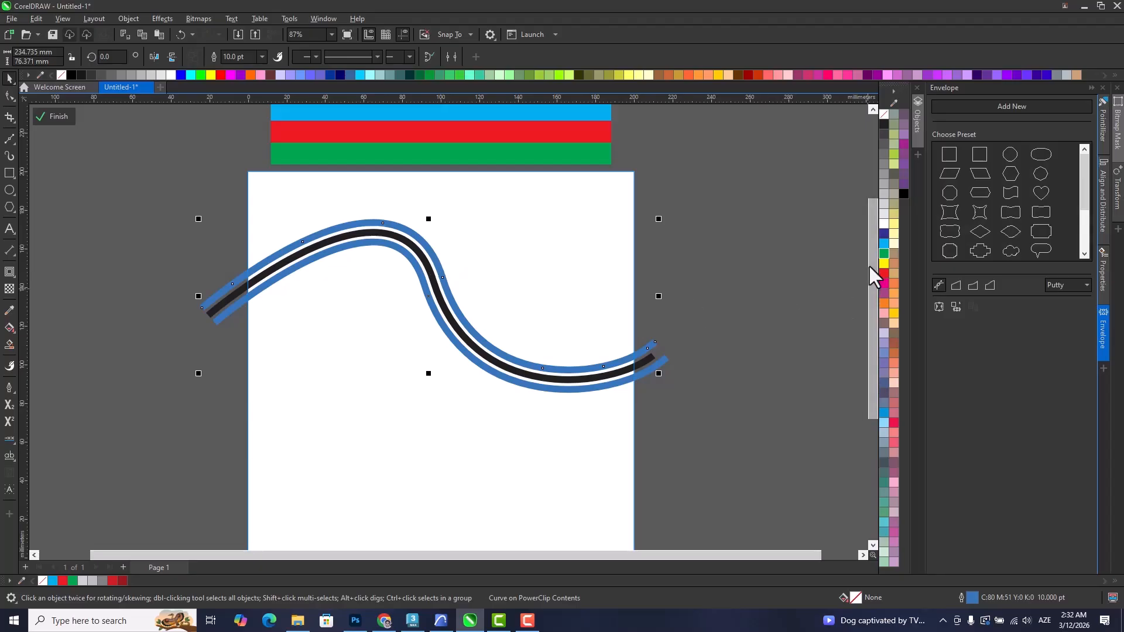
{"action": "right_click", "coordinate": [884, 243]}
{"action": "scroll", "coordinate": [440, 280], "scroll_direction": "up", "scroll_amount": 1}
{"action": "left_click", "coordinate": [443, 287]}
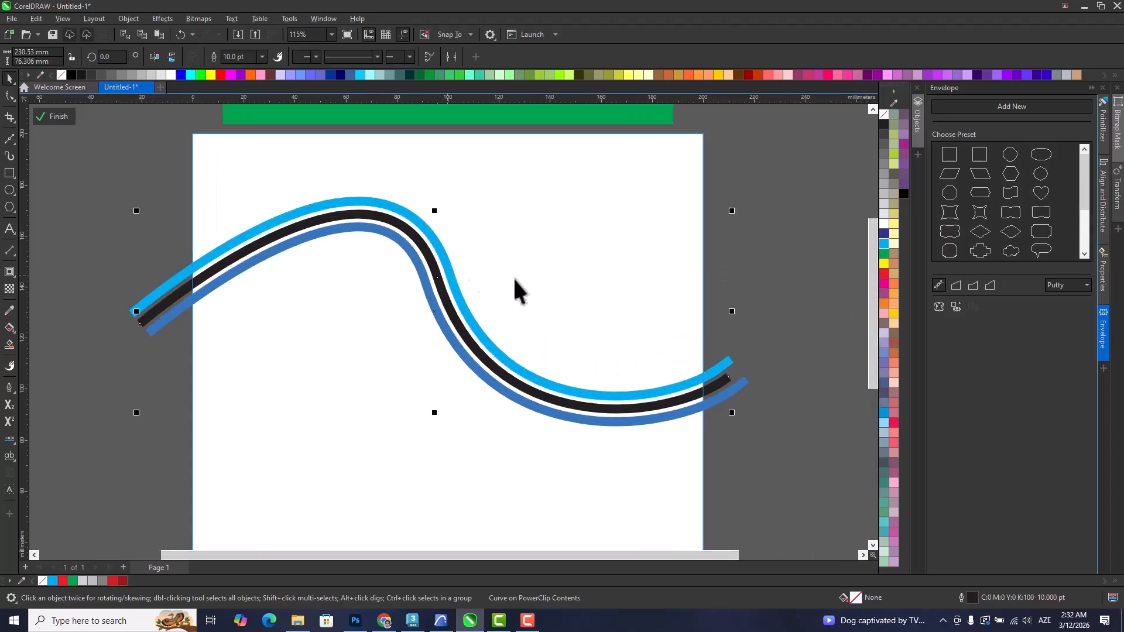
{"action": "right_click", "coordinate": [884, 275]}
{"action": "left_click", "coordinate": [468, 363]}
{"action": "right_click", "coordinate": [884, 254]}
{"action": "left_click", "coordinate": [774, 454], "text": "ctrl"}
{"action": "scroll", "coordinate": [680, 427], "scroll_direction": "down", "scroll_amount": 3}
Reopen the PowerClip contents and place a copy of the three S-shaped stripes below the original.
{"action": "left_click_drag", "start_coordinate": [663, 392], "coordinate": [563, 297]}
{"action": "left_click_drag", "start_coordinate": [695, 383], "coordinate": [152, 168]}
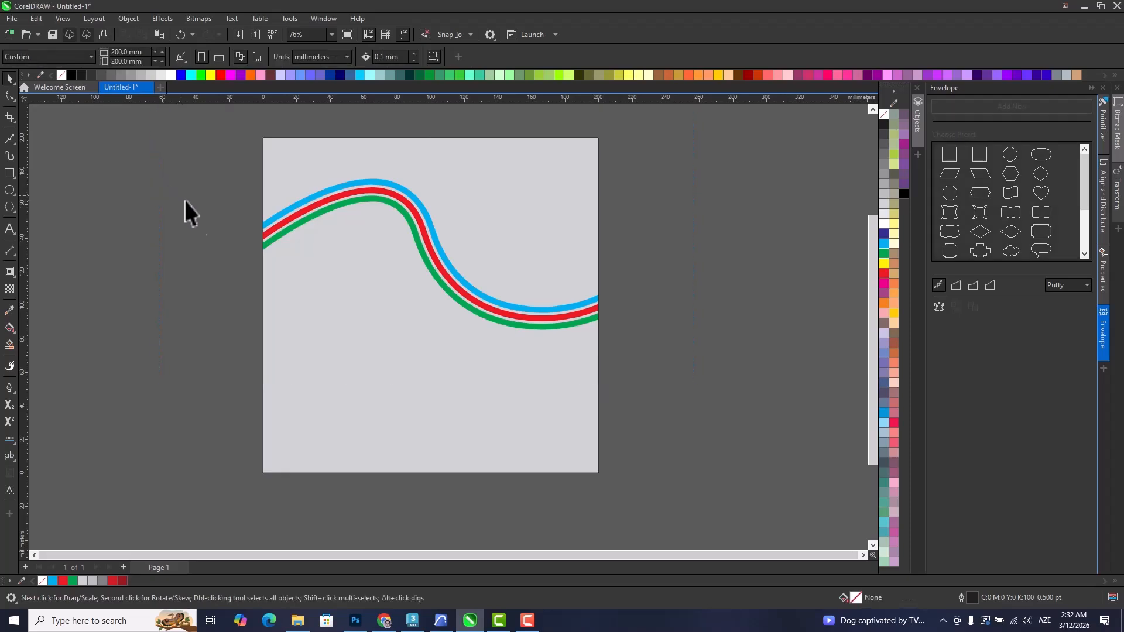
{"action": "left_click", "coordinate": [534, 310], "text": "ctrl"}
{"action": "left_click_drag", "start_coordinate": [702, 380], "coordinate": [136, 165]}
{"action": "scroll", "coordinate": [371, 229], "scroll_direction": "down", "scroll_amount": 2}
{"action": "scroll", "coordinate": [370, 229], "scroll_direction": "down", "scroll_amount": 1}
{"action": "left_click_drag", "start_coordinate": [410, 252], "coordinate": [401, 361]}
{"action": "right_click", "coordinate": [402, 362]}
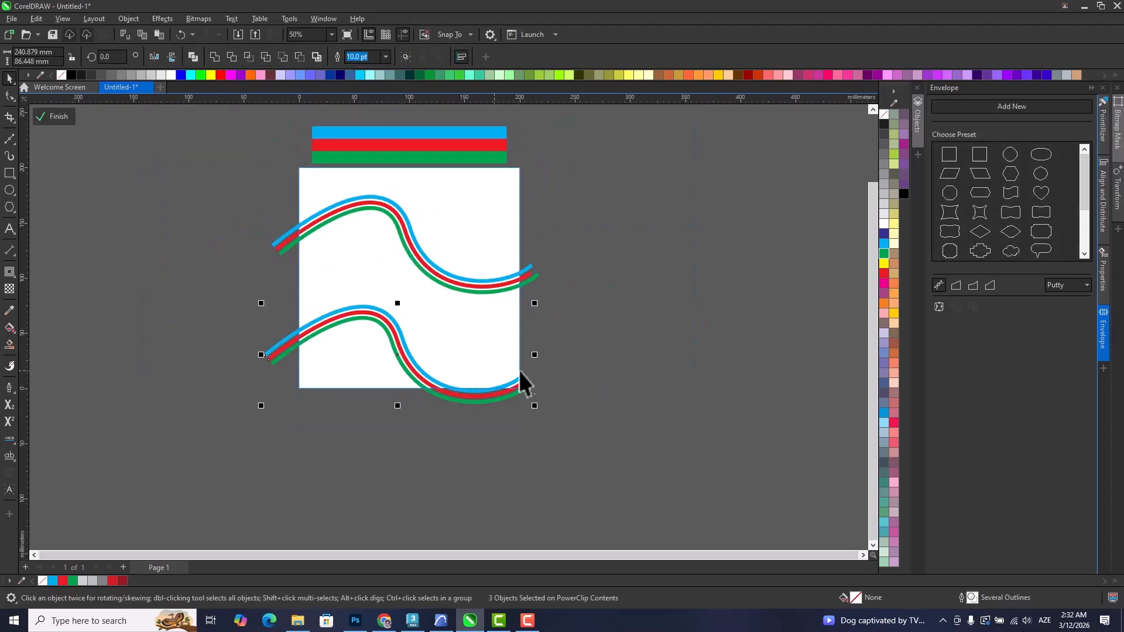
Enlarge the copied stripes to about 464 mm wide, rotate them to about 141°, and position them across the lower part of the page.
{"action": "left_click_drag", "start_coordinate": [537, 304], "coordinate": [657, 255]}
{"action": "left_click_drag", "start_coordinate": [371, 311], "coordinate": [395, 347]}
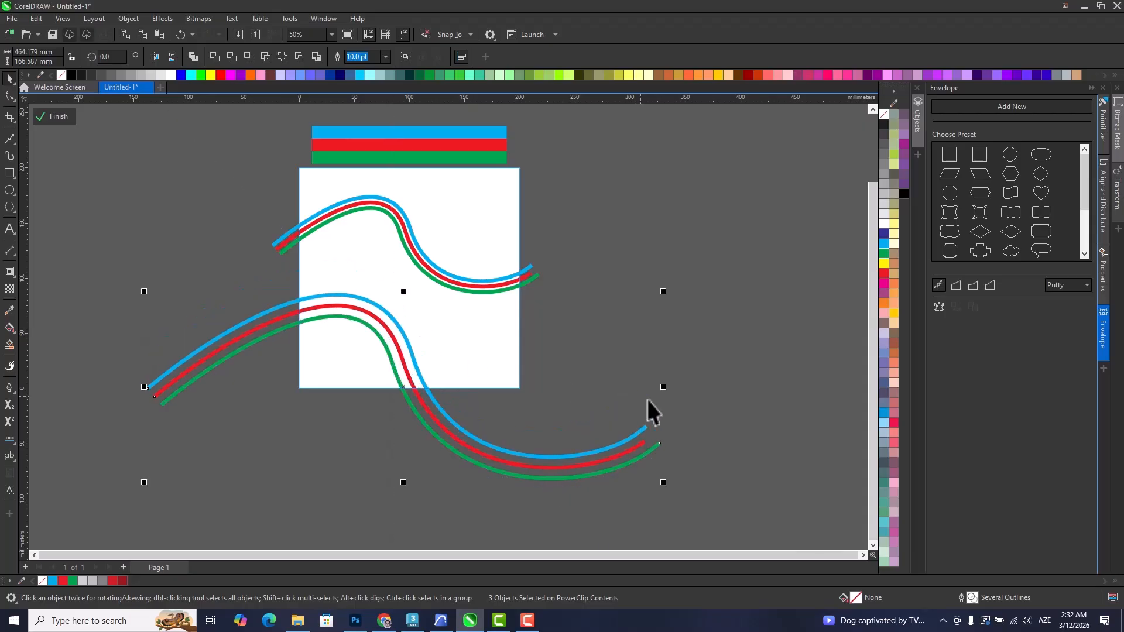
{"action": "left_click_drag", "start_coordinate": [663, 387], "coordinate": [615, 375]}
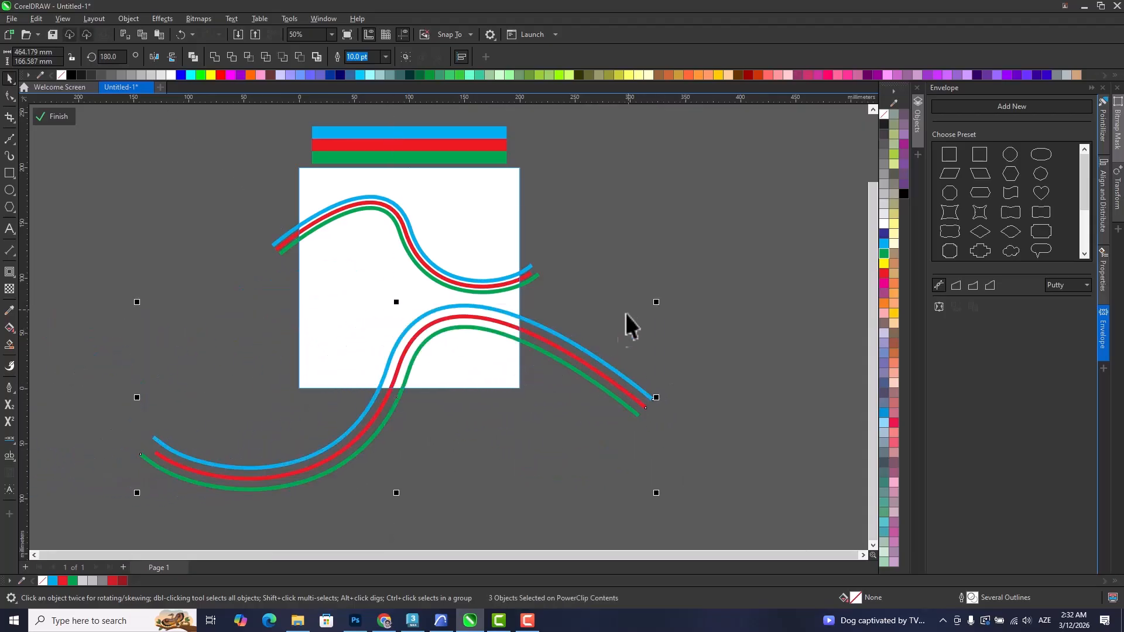
{"action": "left_click", "coordinate": [597, 362]}
{"action": "left_click_drag", "start_coordinate": [656, 303], "coordinate": [691, 433]}
{"action": "left_click_drag", "start_coordinate": [432, 355], "coordinate": [409, 338]}
{"action": "left_click", "coordinate": [406, 381]}
Set the outline width of the enlarged stripes to 20 pt and finish editing the PowerClip contents.
{"action": "left_click", "coordinate": [386, 56]}
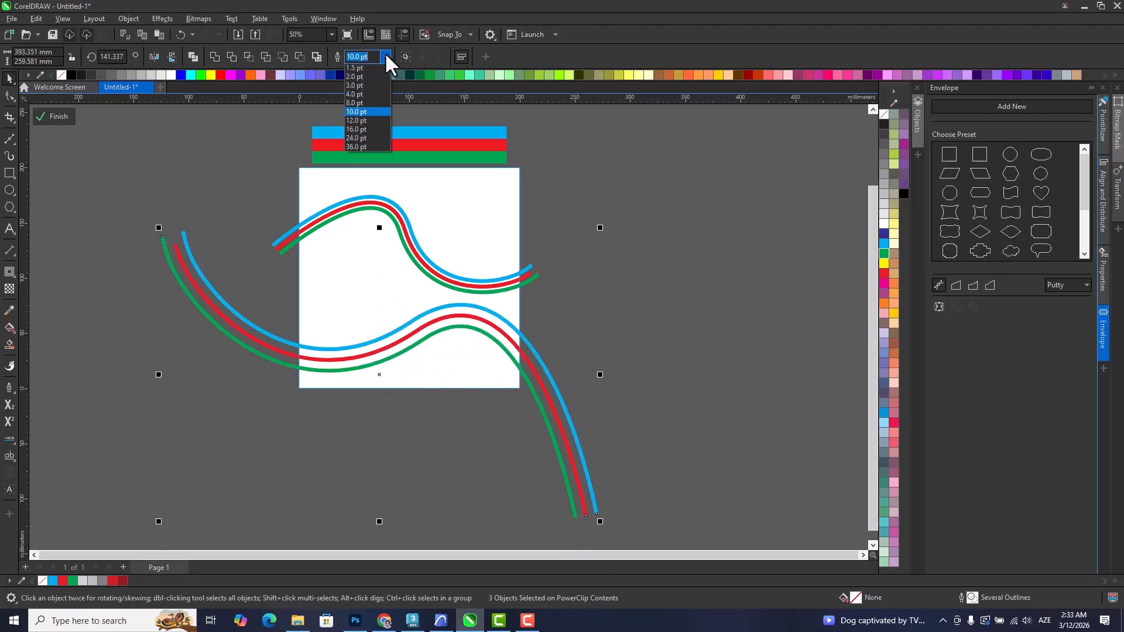
{"action": "left_click", "coordinate": [358, 179]}
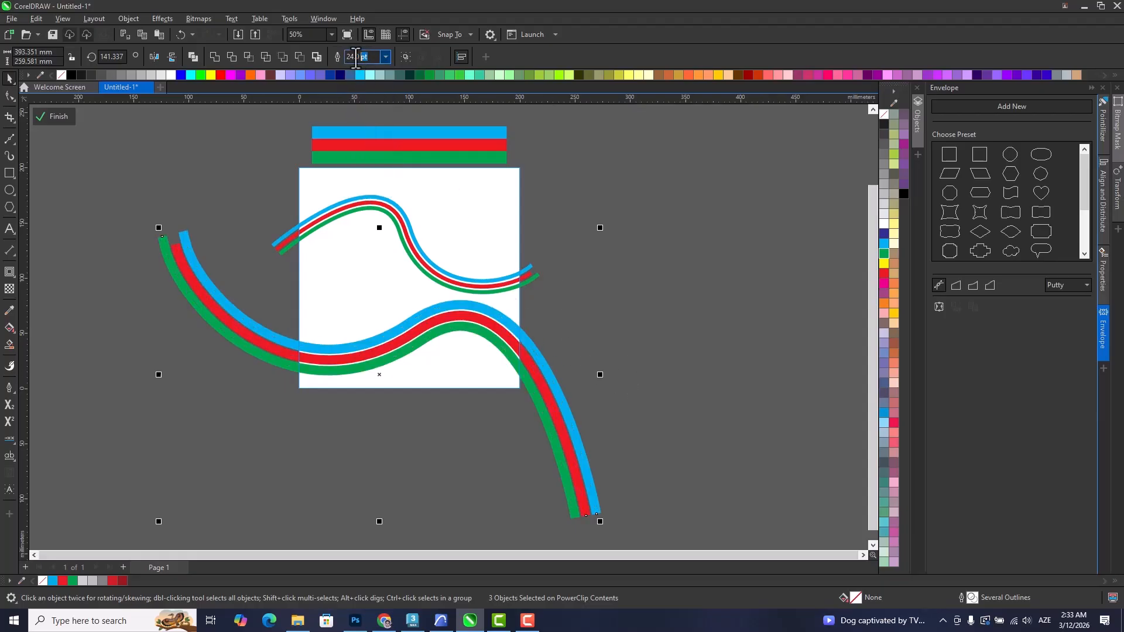
{"action": "type", "text": "22"}
{"action": "key", "text": "Return"}
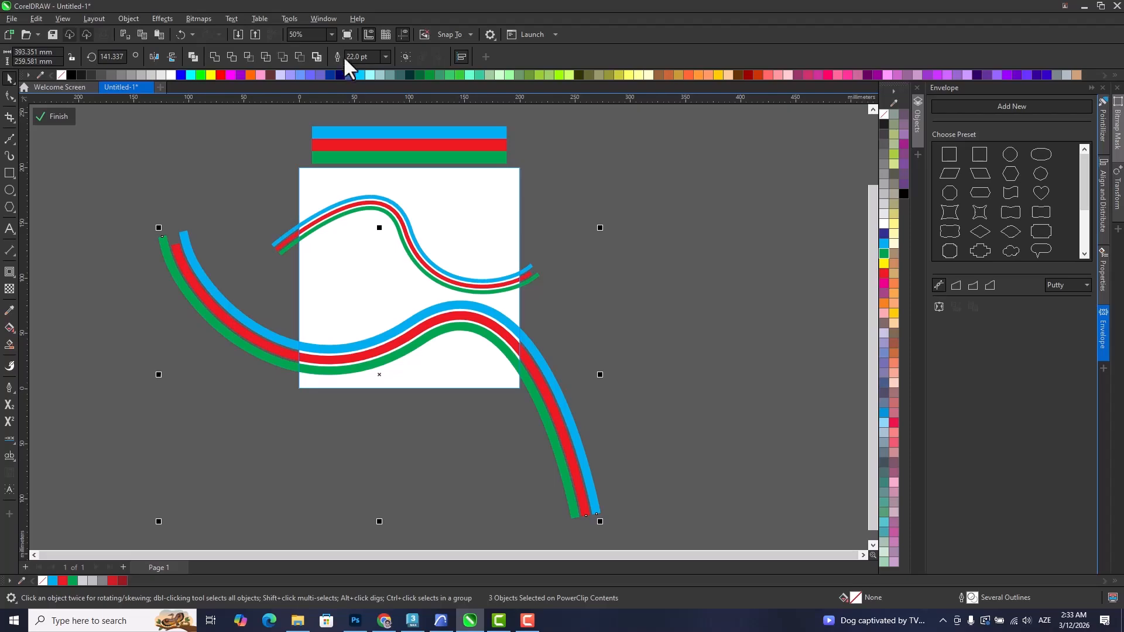
{"action": "type", "text": "20"}
{"action": "key", "text": "Return"}
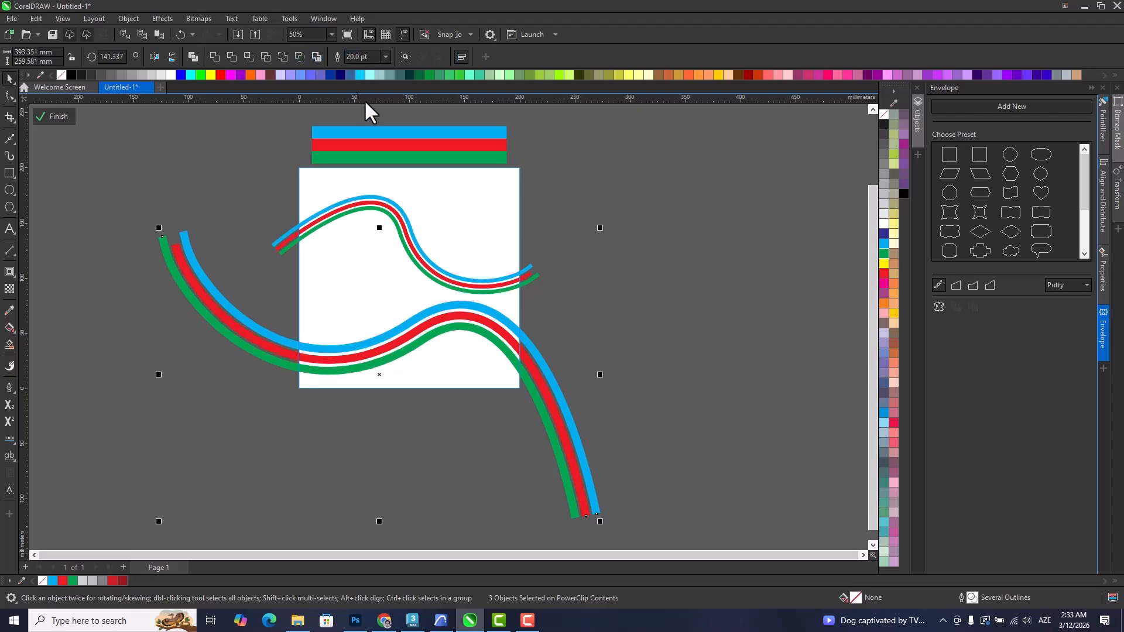
{"action": "left_click", "coordinate": [635, 393], "text": "ctrl"}
{"action": "left_click", "coordinate": [634, 396]}
{"action": "scroll", "coordinate": [389, 327], "scroll_direction": "up", "scroll_amount": 2}
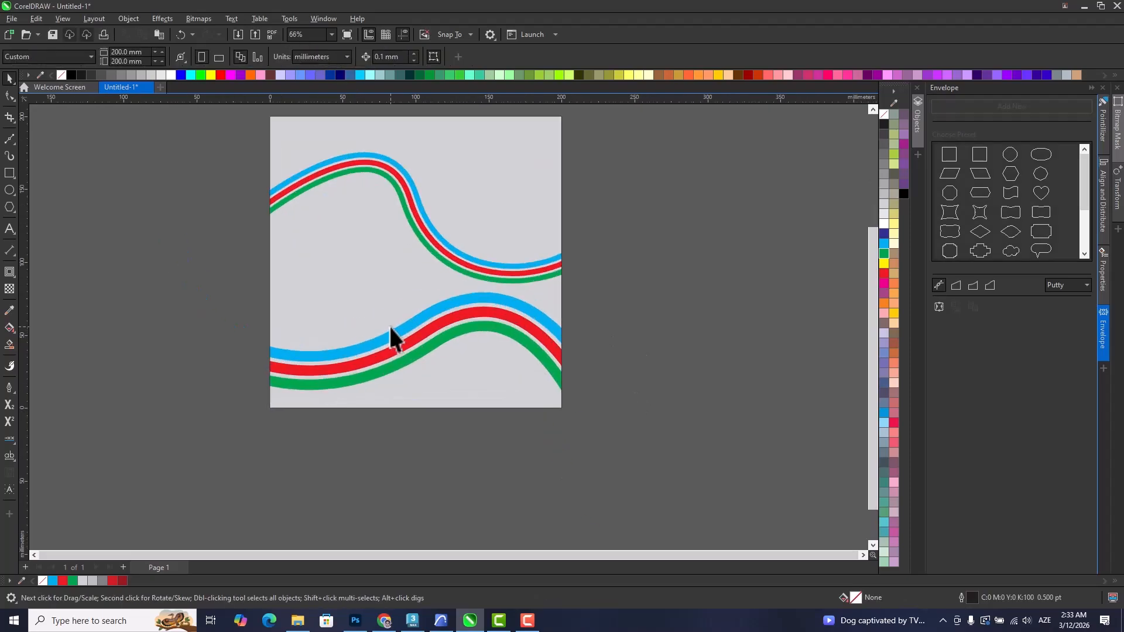
Reopen the PowerClip contents and apply a drop shadow with opacity 50 and feathering 15, cast down-left, to the thinner upper stripes.
{"action": "left_click", "coordinate": [539, 327], "text": "ctrl"}
{"action": "scroll", "coordinate": [542, 343], "scroll_direction": "down", "scroll_amount": 3}
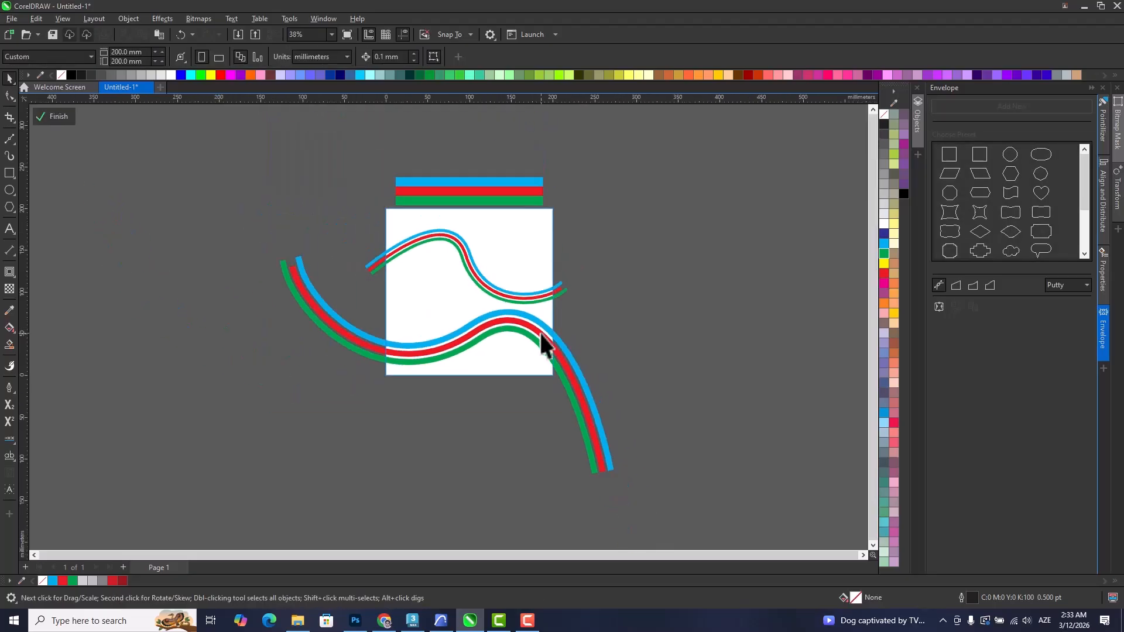
{"action": "left_click_drag", "start_coordinate": [307, 213], "coordinate": [307, 214]}
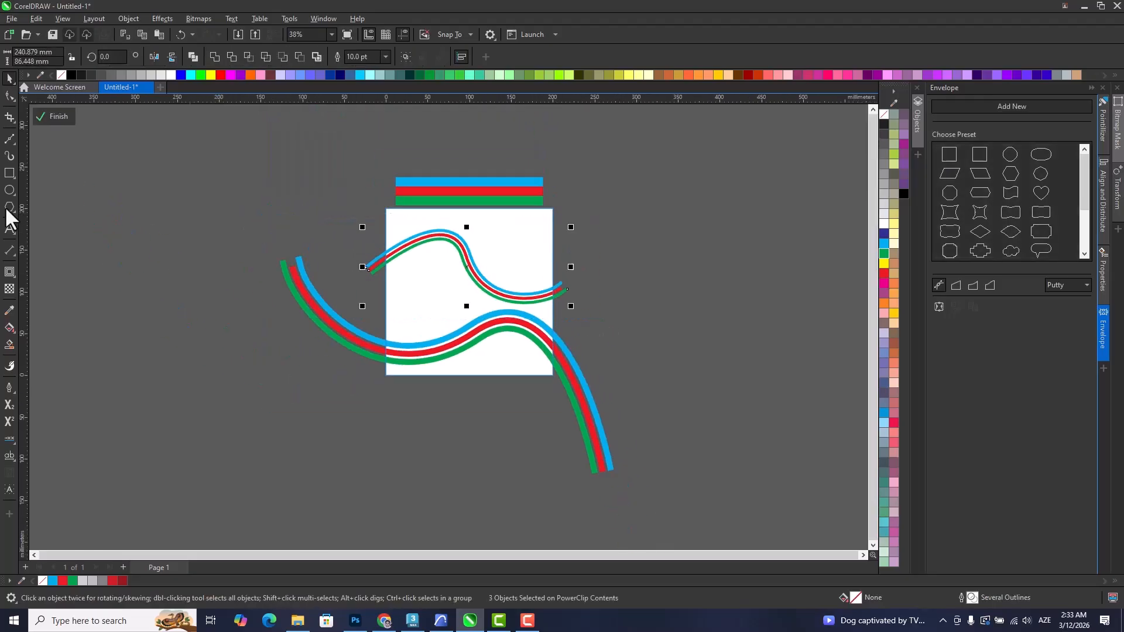
{"action": "left_click", "coordinate": [12, 281]}
{"action": "left_click", "coordinate": [55, 275]}
{"action": "scroll", "coordinate": [489, 286], "scroll_direction": "up", "scroll_amount": 4}
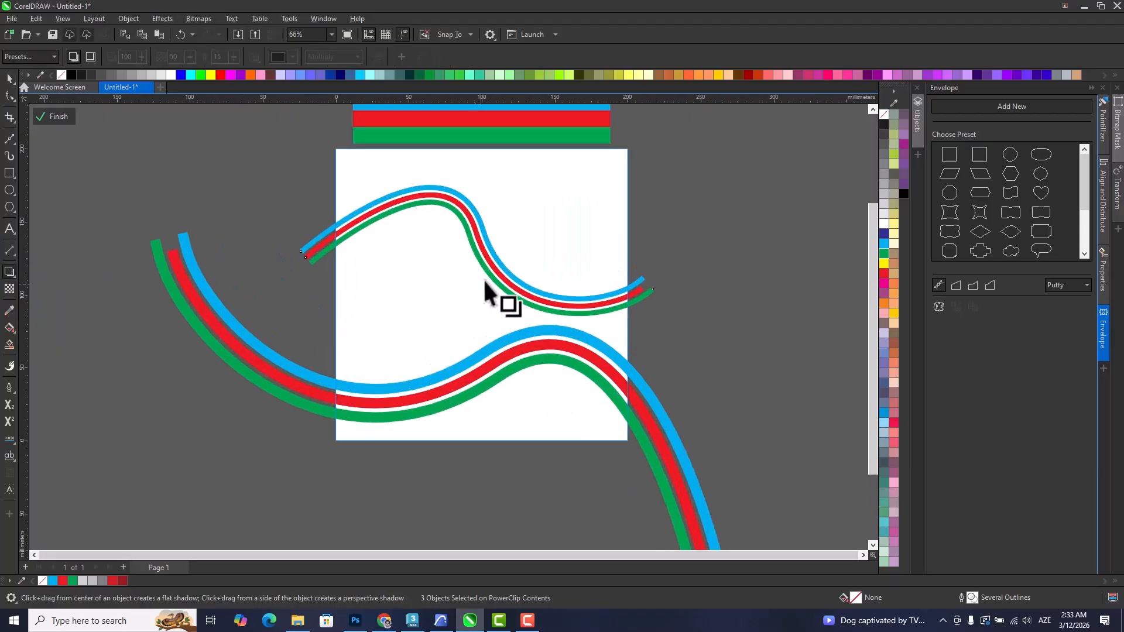
{"action": "left_click_drag", "start_coordinate": [481, 253], "coordinate": [425, 340]}
{"action": "scroll", "coordinate": [409, 374], "scroll_direction": "down", "scroll_amount": 2}
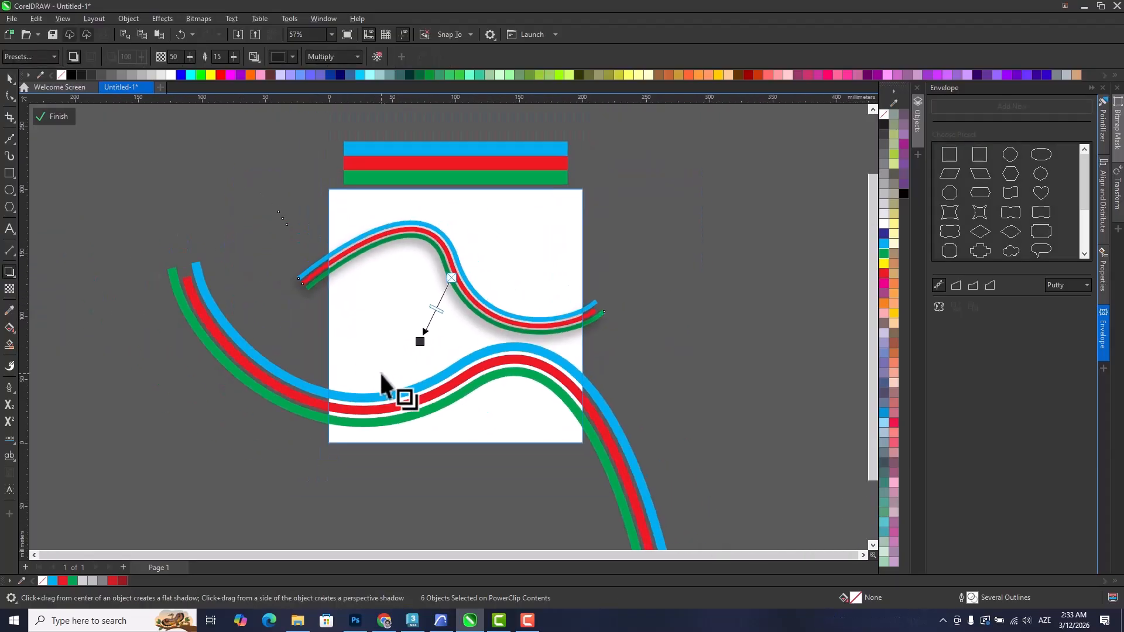
Apply a drop shadow with opacity 50 to the three larger lower stripes and set its feathering to 5.
{"action": "key", "text": "space"}
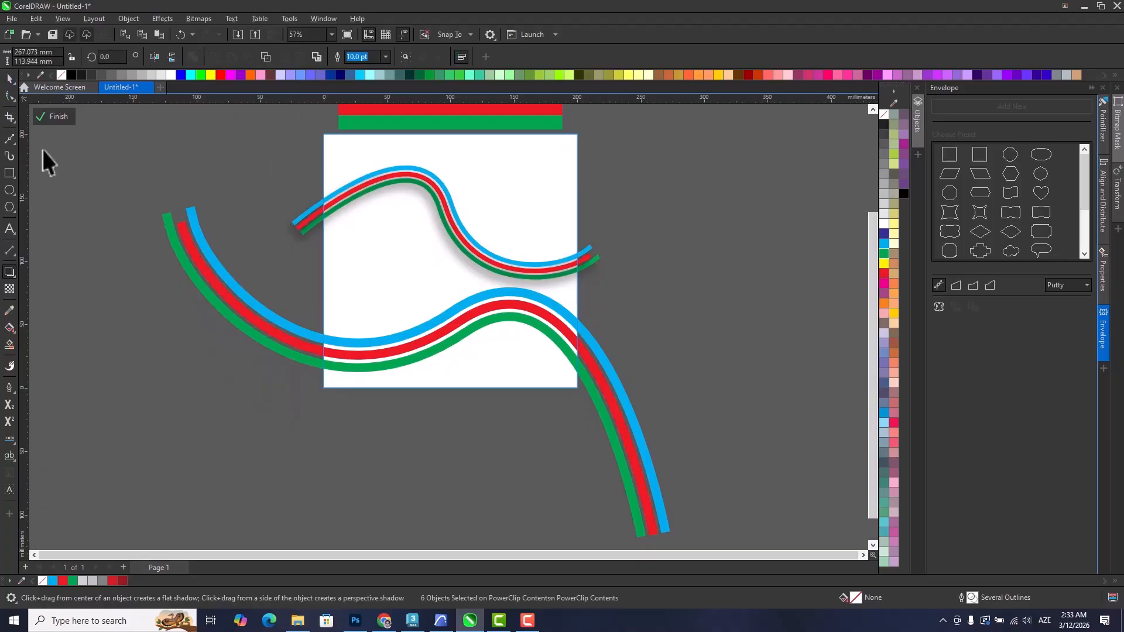
{"action": "scroll", "coordinate": [188, 241], "scroll_direction": "down", "scroll_amount": 2}
{"action": "left_click_drag", "start_coordinate": [142, 208], "coordinate": [606, 501]}
{"action": "scroll", "coordinate": [304, 300], "scroll_direction": "up", "scroll_amount": 1}
{"action": "scroll", "coordinate": [111, 255], "scroll_direction": "up", "scroll_amount": 1}
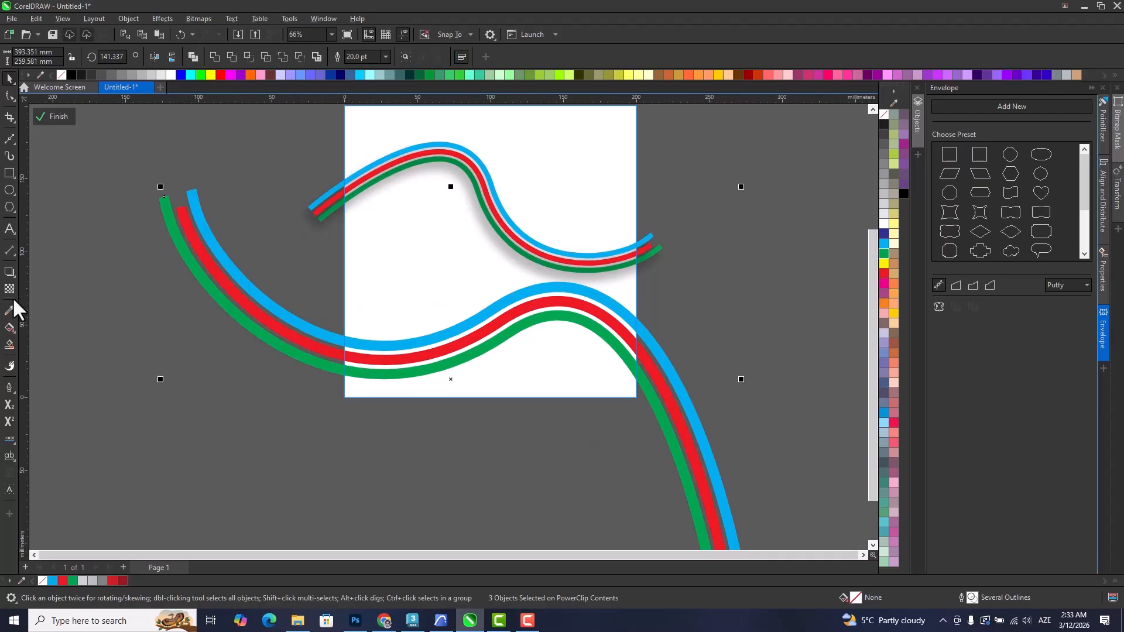
{"action": "left_click", "coordinate": [10, 274]}
{"action": "scroll", "coordinate": [496, 363], "scroll_direction": "up", "scroll_amount": 1}
{"action": "left_click_drag", "start_coordinate": [439, 388], "coordinate": [268, 130]}
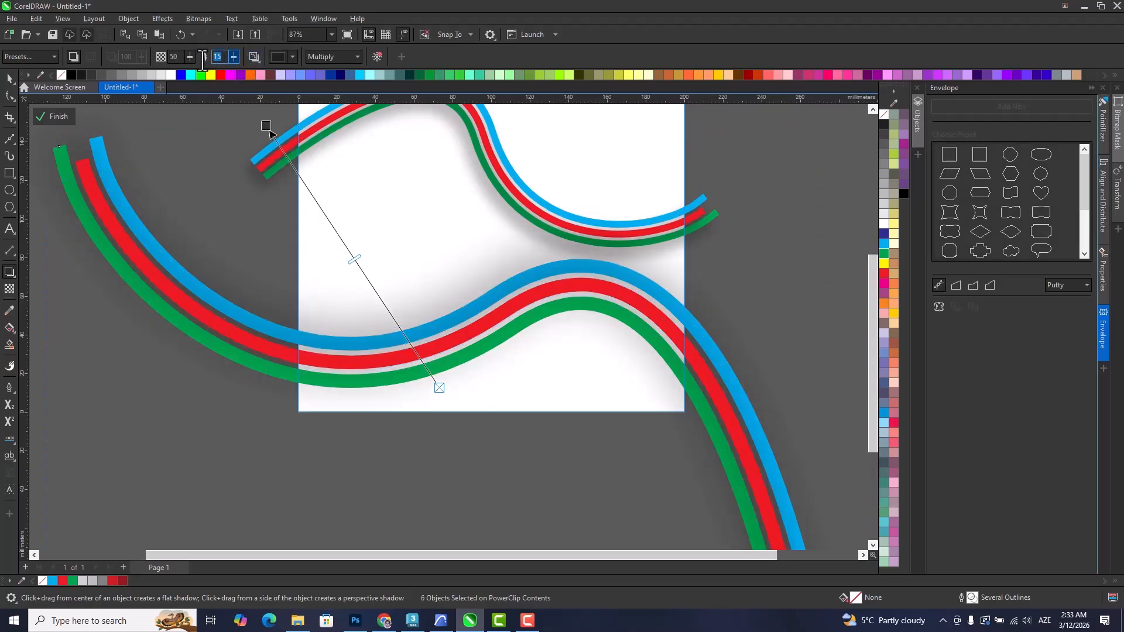
{"action": "type", "text": "5"}
{"action": "key", "text": "Return"}
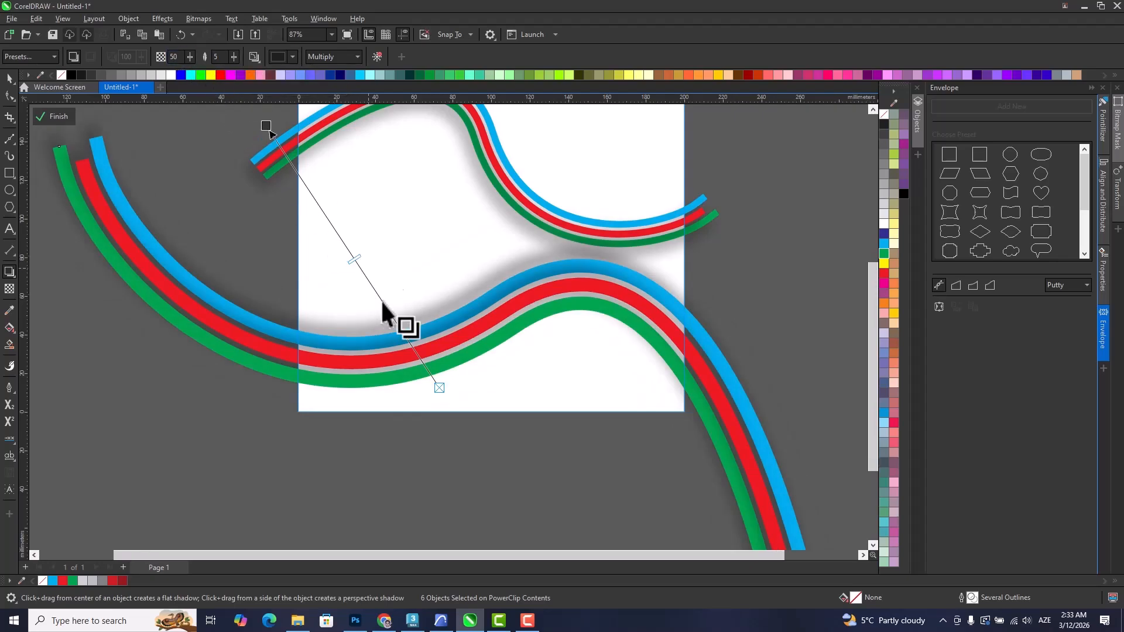
Reduce the lower stripes' shadow feathering to 3 and redirect the shadow so it falls below and to the right of them.
{"action": "scroll", "coordinate": [385, 306], "scroll_direction": "down", "scroll_amount": 1}
{"action": "left_click_drag", "start_coordinate": [389, 319], "coordinate": [392, 401]}
{"action": "left_click_drag", "start_coordinate": [299, 252], "coordinate": [293, 216]}
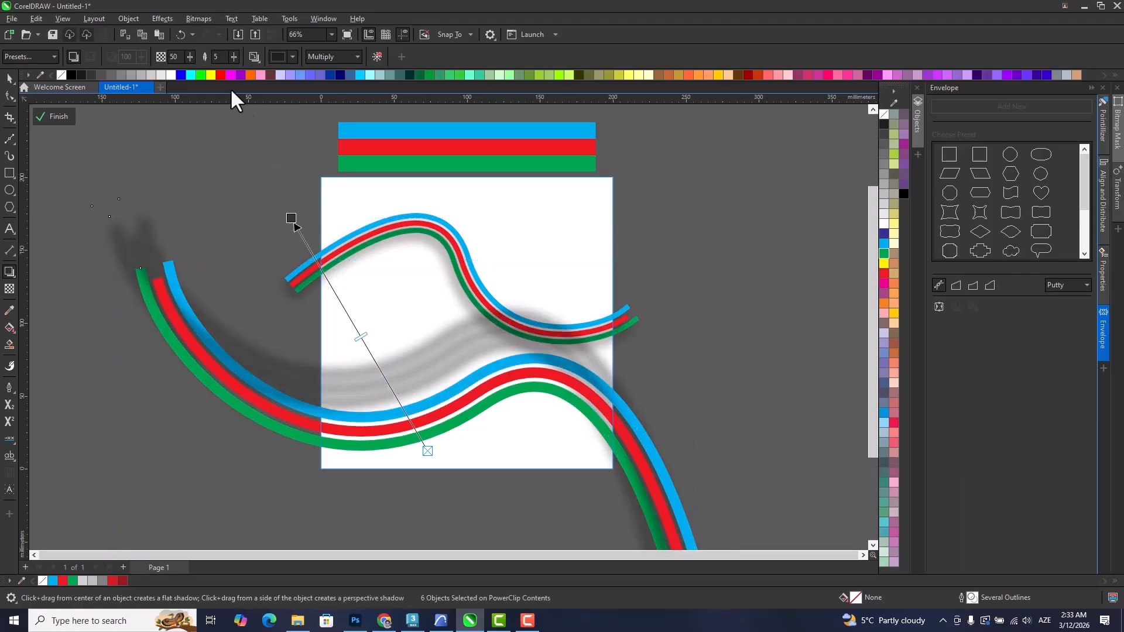
{"action": "key", "text": "Return"}
{"action": "mouse_move", "coordinate": [292, 219]}
{"action": "left_mouse_down"}
{"action": "mouse_move", "coordinate": [453, 487]}
{"action": "mouse_move", "coordinate": [561, 620]}
{"action": "left_mouse_up"}
{"action": "left_click_drag", "start_coordinate": [525, 398], "coordinate": [462, 271]}
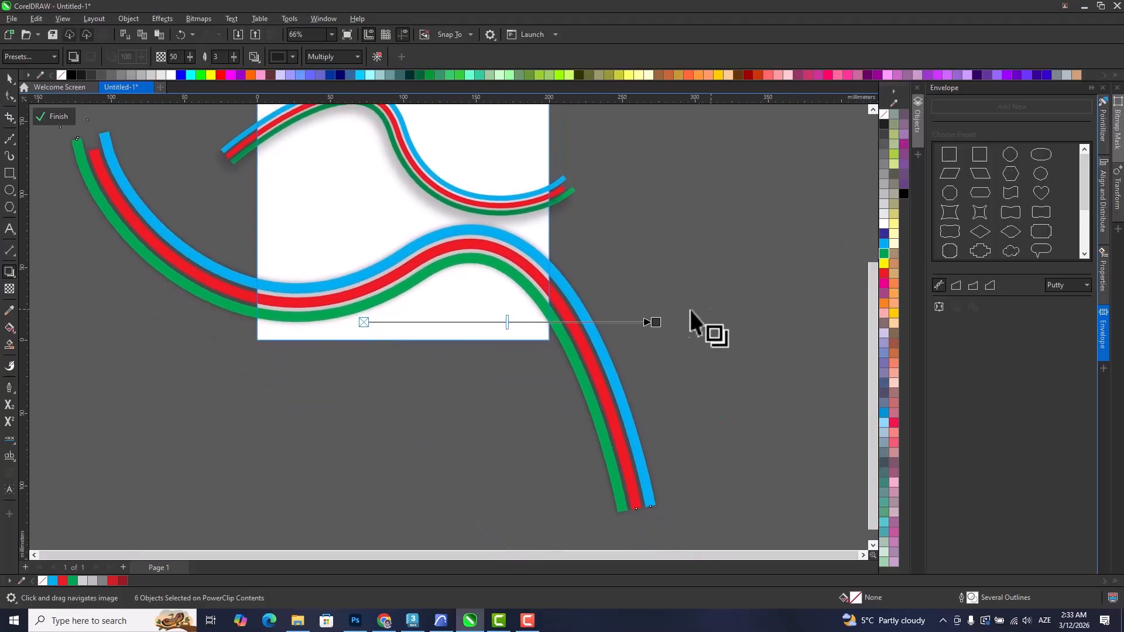
{"action": "left_click_drag", "start_coordinate": [655, 322], "coordinate": [575, 524]}
{"action": "left_click_drag", "start_coordinate": [445, 339], "coordinate": [499, 436]}
Move the larger shadowed stripes up so they cross over the thinner ones, and finish editing the PowerClip.
{"action": "left_click", "coordinate": [9, 78]}
{"action": "scroll", "coordinate": [515, 346], "scroll_direction": "down", "scroll_amount": 2}
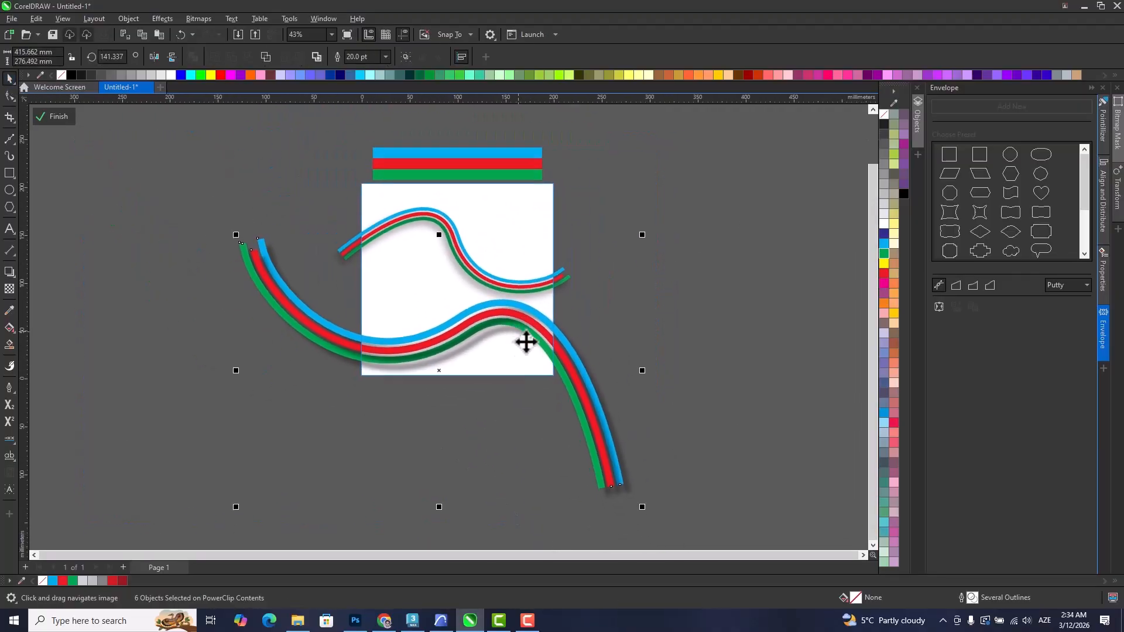
{"action": "left_click_drag", "start_coordinate": [533, 324], "coordinate": [534, 265]}
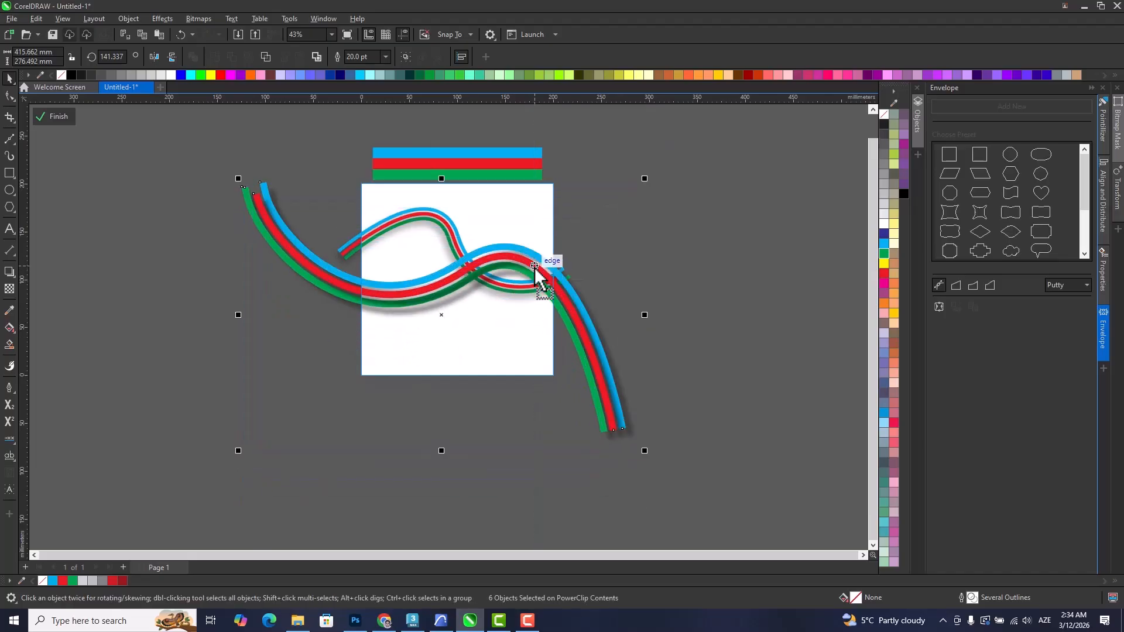
{"action": "left_click", "coordinate": [668, 343]}
{"action": "scroll", "coordinate": [448, 265], "scroll_direction": "up", "scroll_amount": 4}
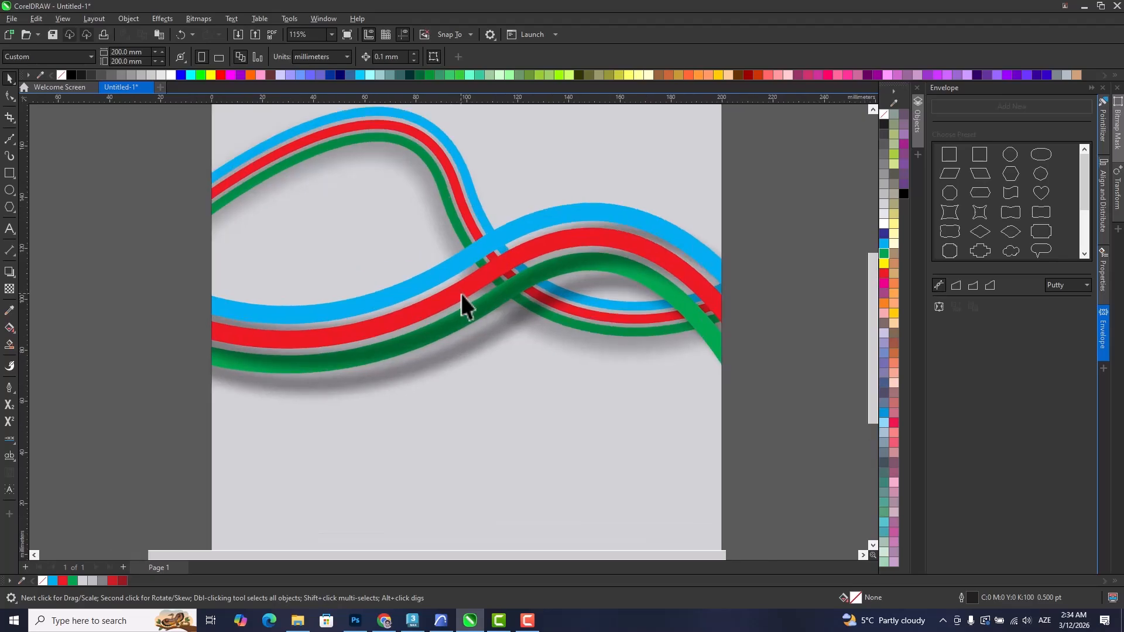
{"action": "scroll", "coordinate": [465, 302], "scroll_direction": "down", "scroll_amount": 2}
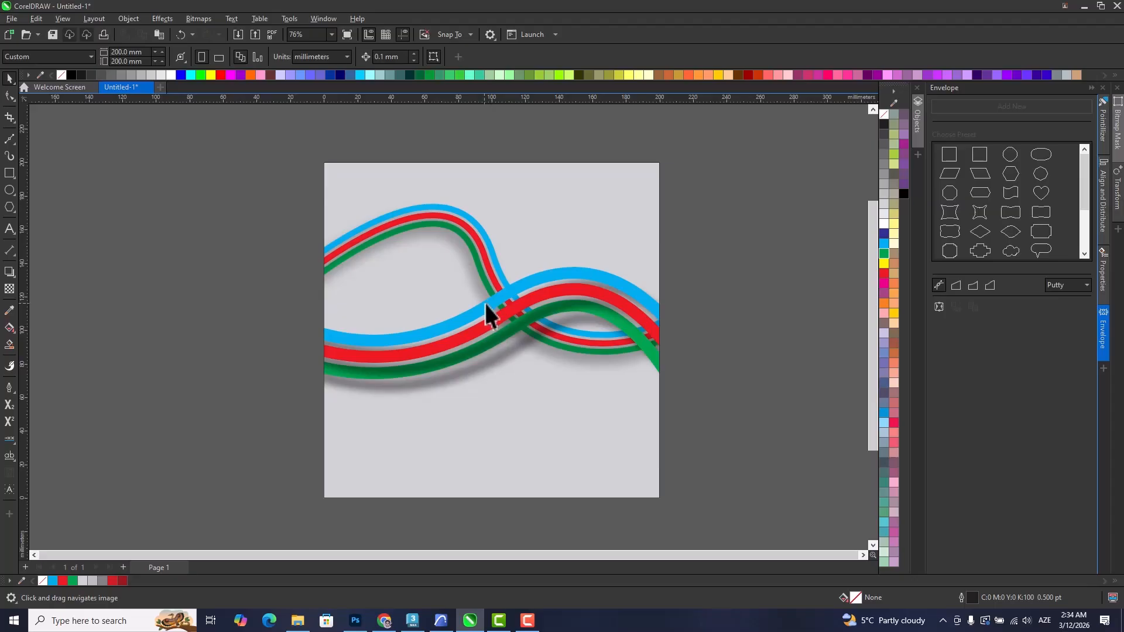
{"action": "scroll", "coordinate": [682, 336], "scroll_direction": "down", "scroll_amount": 1}
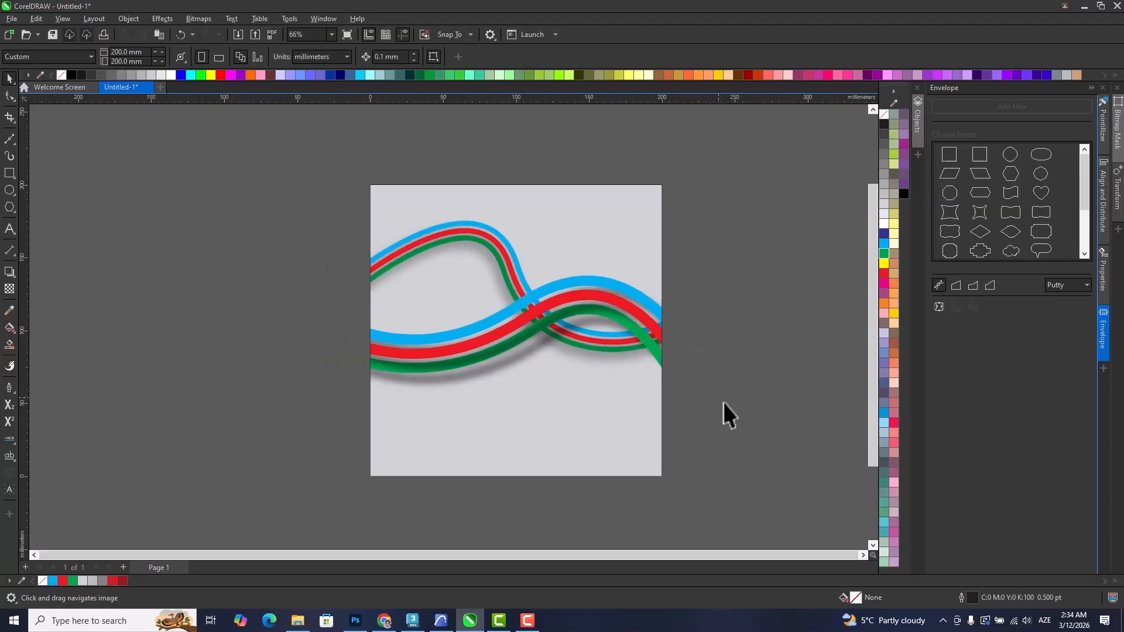
Delete the PowerClip square with its stripe artwork from the page.
{"action": "left_click", "coordinate": [618, 359]}
{"action": "key", "text": "Delete"}
{"action": "scroll", "coordinate": [468, 339], "scroll_direction": "down", "scroll_amount": 1}
Draw a closed S-shaped Bézier ribbon with pointed ends, about 70 mm wide and 102 mm high, on the page's left half.
{"action": "left_click_drag", "start_coordinate": [446, 342], "coordinate": [442, 249]}
{"action": "scroll", "coordinate": [446, 281], "scroll_direction": "up", "scroll_amount": 3}
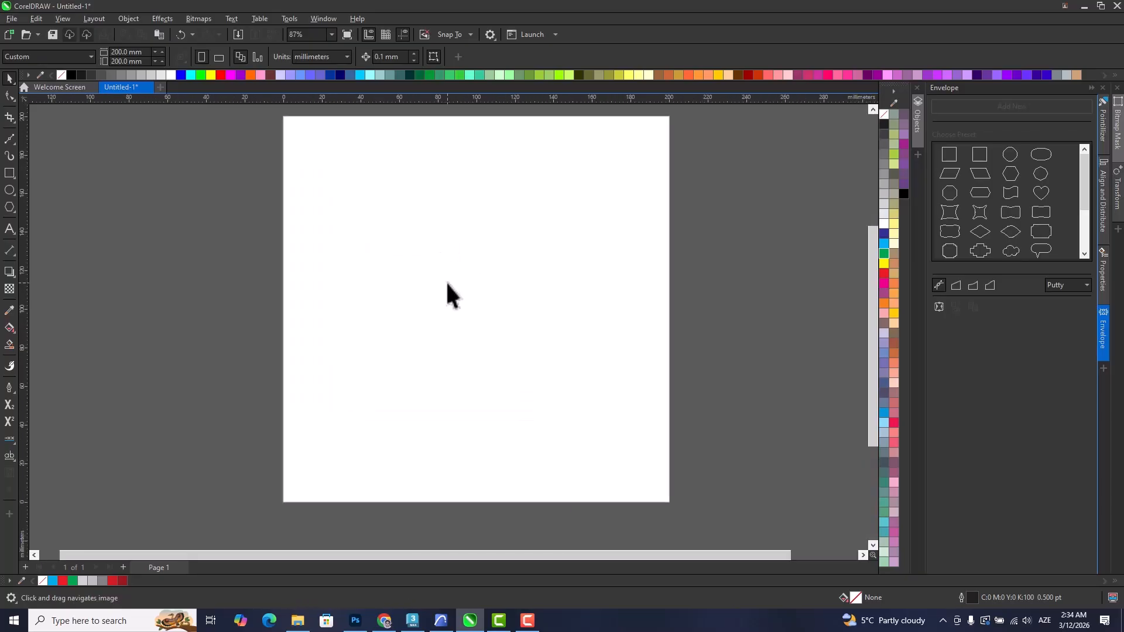
{"action": "left_click", "coordinate": [472, 332]}
{"action": "mouse_move", "coordinate": [426, 269]}
{"action": "left_mouse_down"}
{"action": "mouse_move", "coordinate": [367, 246]}
{"action": "mouse_move", "coordinate": [350, 202]}
{"action": "mouse_move", "coordinate": [344, 257]}
{"action": "mouse_move", "coordinate": [369, 303]}
{"action": "left_mouse_up"}
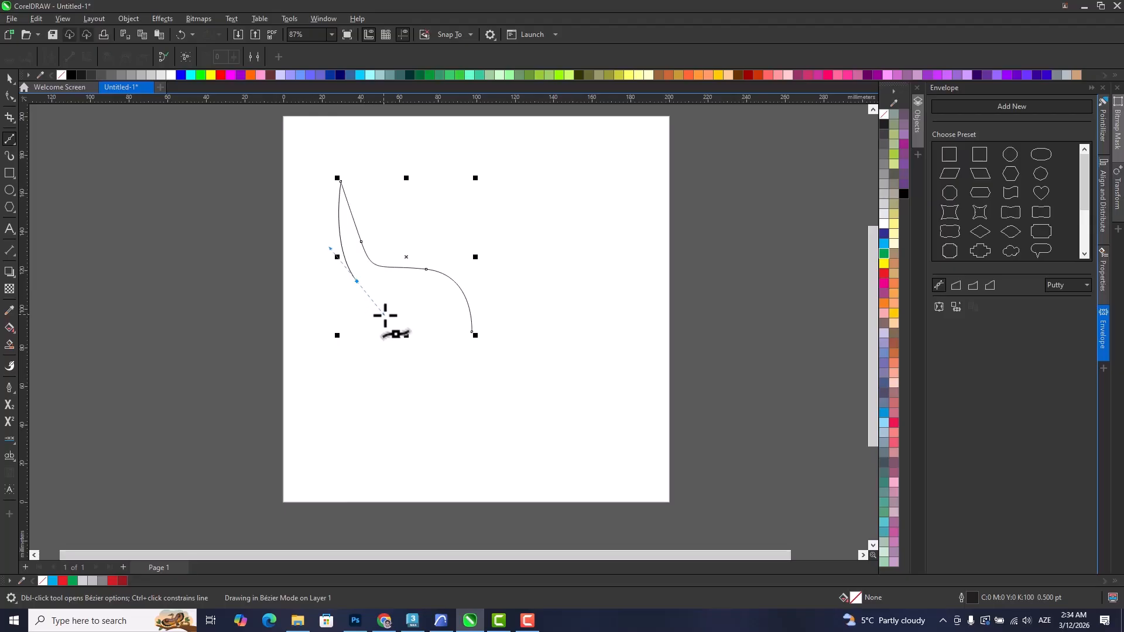
{"action": "left_click_drag", "start_coordinate": [442, 314], "coordinate": [451, 346]}
{"action": "left_click_drag", "start_coordinate": [404, 379], "coordinate": [388, 381]}
{"action": "left_click_drag", "start_coordinate": [472, 331], "coordinate": [473, 380]}
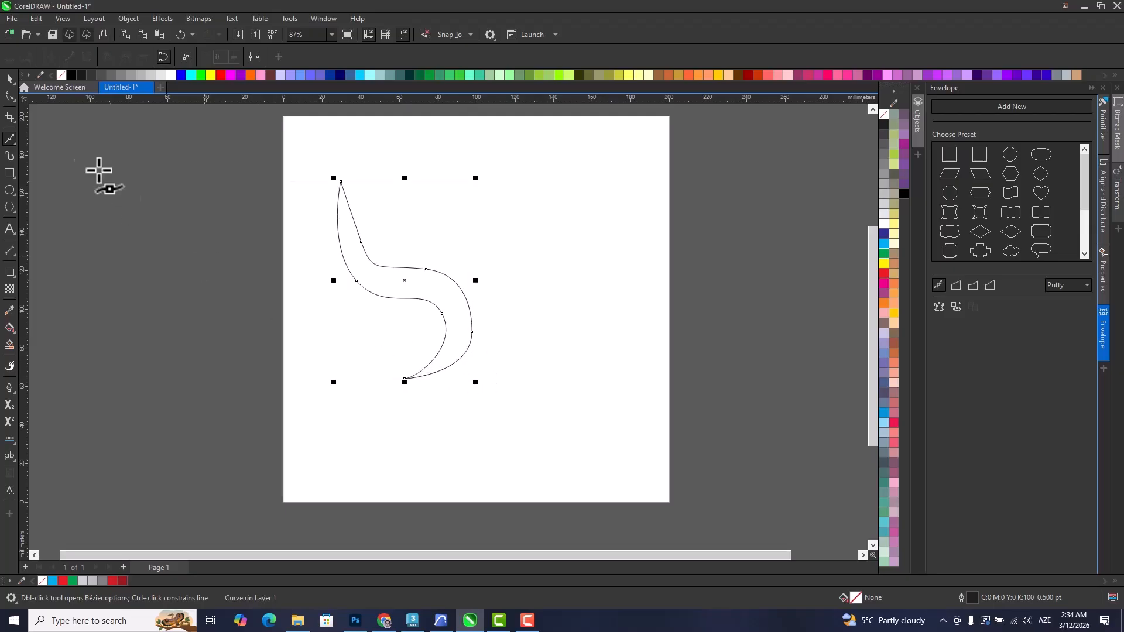
Reshape the ribbon's nodes so its upper part bends over to a point on the left, and fill it red.
{"action": "left_click", "coordinate": [9, 78]}
{"action": "scroll", "coordinate": [359, 281], "scroll_direction": "up", "scroll_amount": 1}
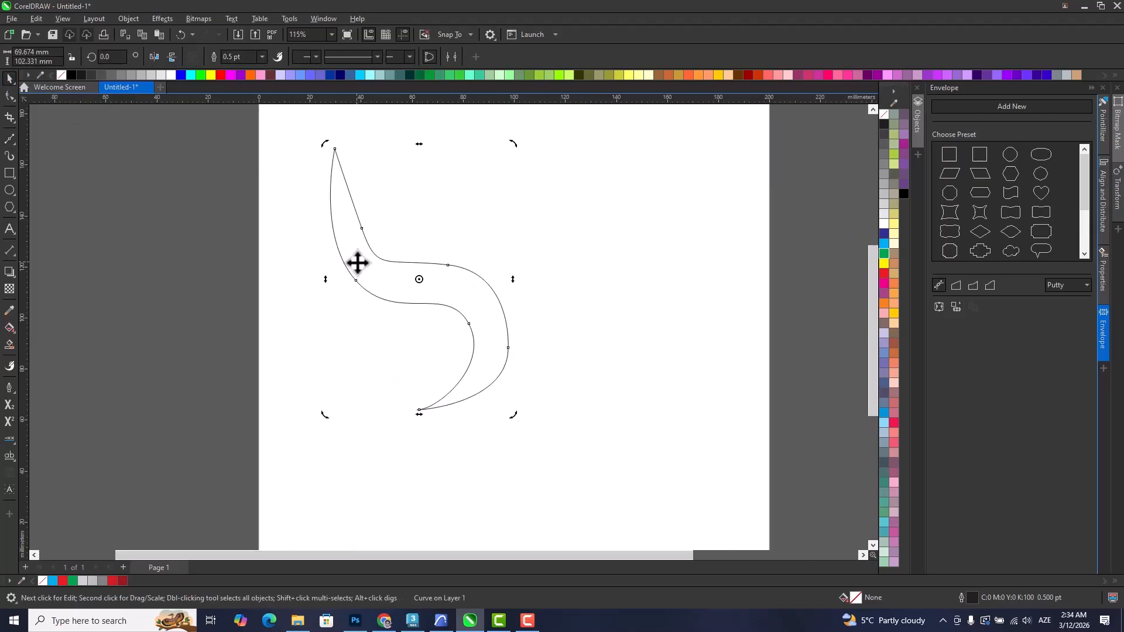
{"action": "key", "text": "F10"}
{"action": "left_click_drag", "start_coordinate": [347, 185], "coordinate": [360, 178]}
{"action": "left_click_drag", "start_coordinate": [361, 228], "coordinate": [349, 228]}
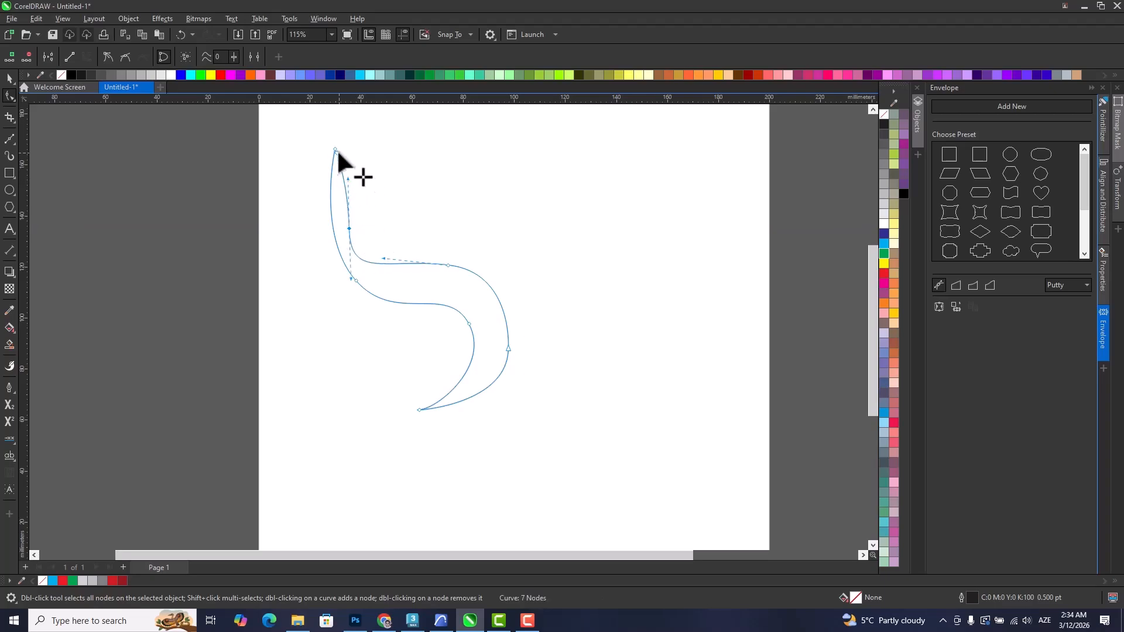
{"action": "left_click_drag", "start_coordinate": [340, 147], "coordinate": [377, 297]}
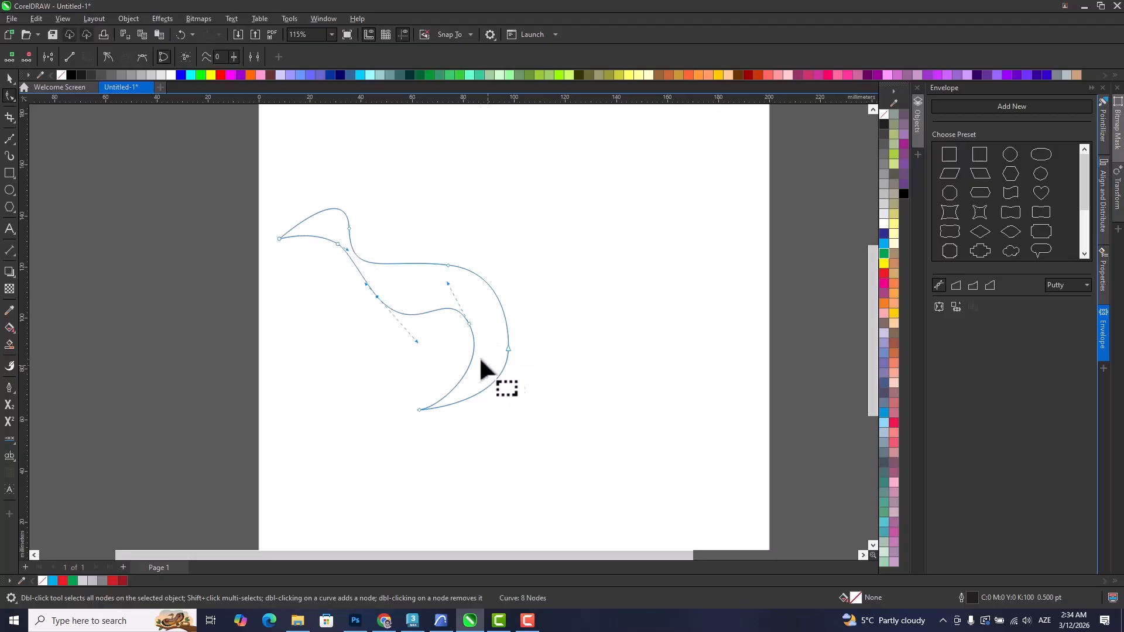
{"action": "left_click", "coordinate": [8, 78]}
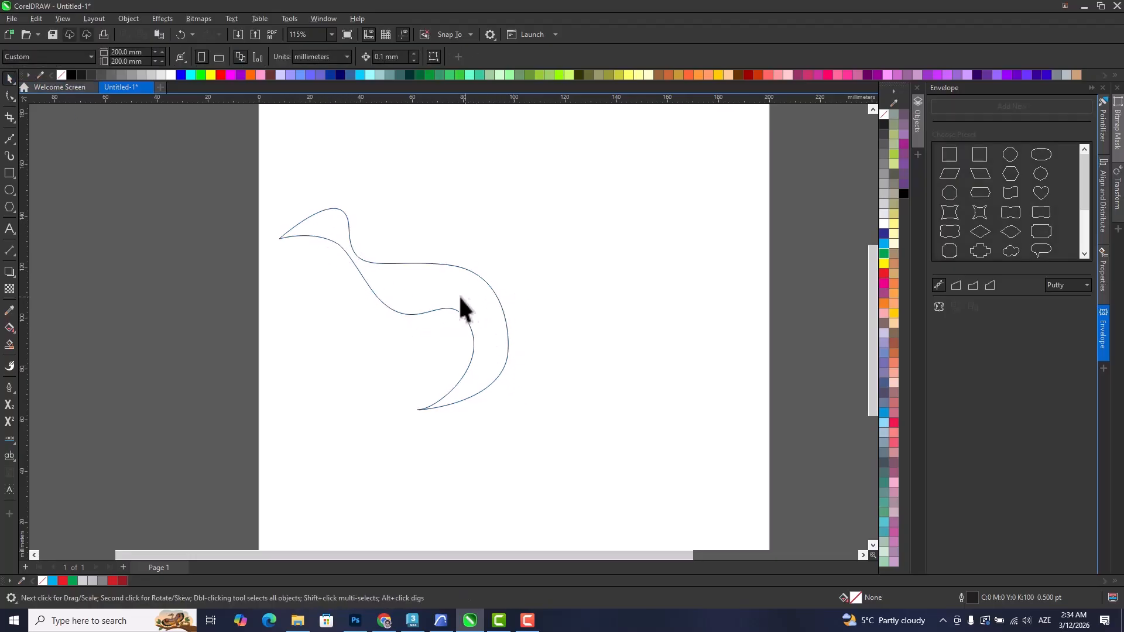
{"action": "left_click", "coordinate": [884, 273]}
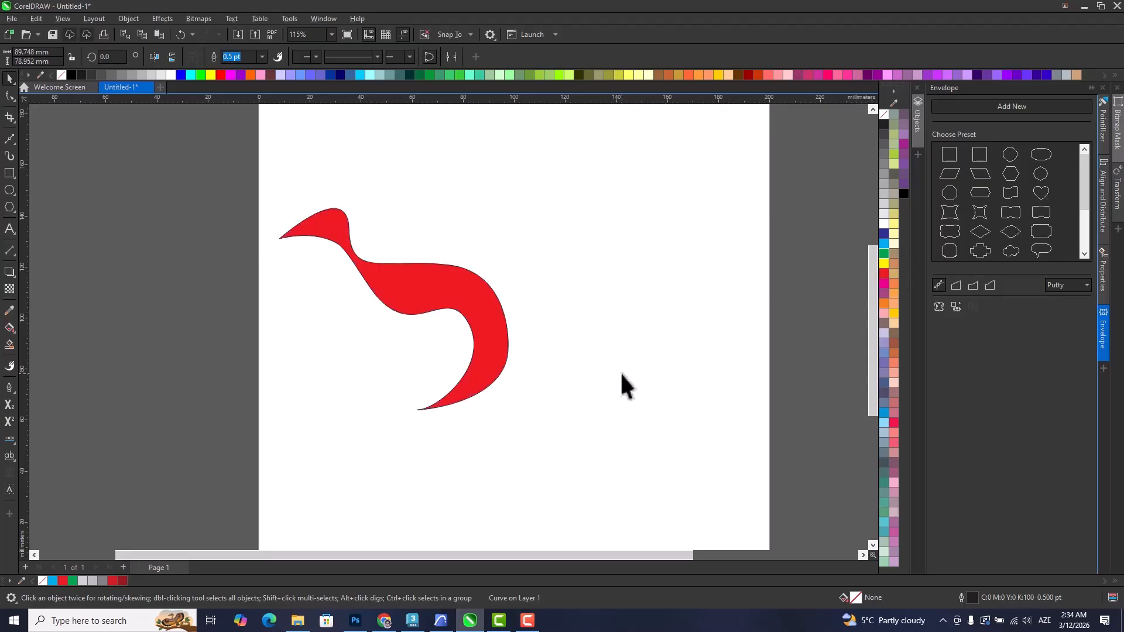
Delete the red ribbon and draw an open S-shaped Bézier curve about 101 mm wide and 41 mm high.
{"action": "left_click_drag", "start_coordinate": [377, 280], "coordinate": [457, 267]}
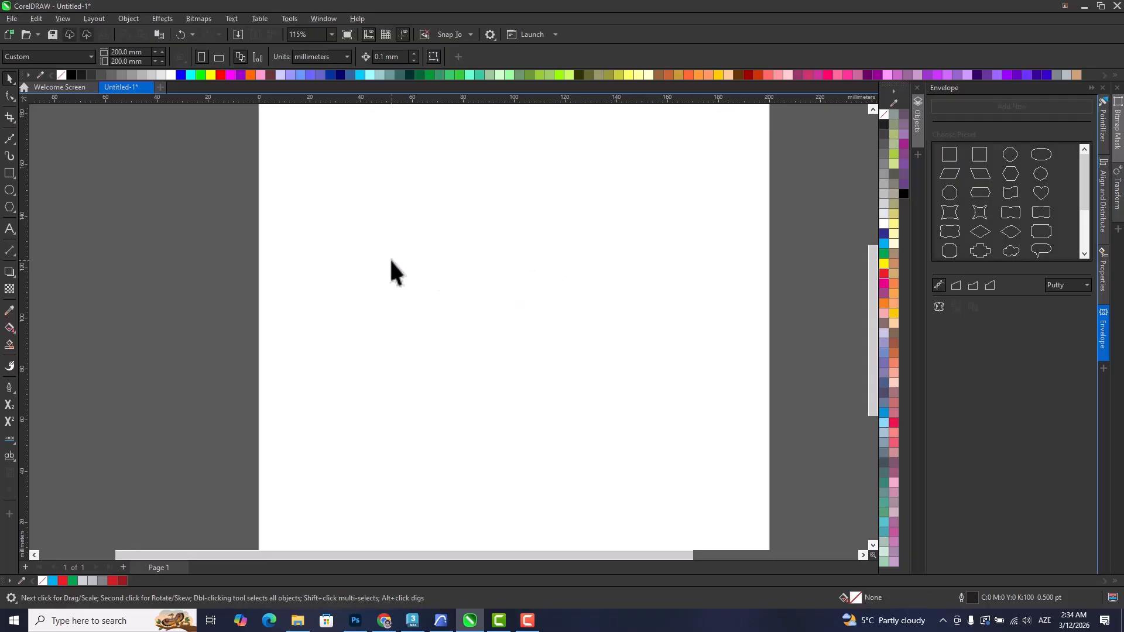
{"action": "left_click_drag", "start_coordinate": [390, 258], "coordinate": [346, 276]}
{"action": "left_click", "coordinate": [9, 138]}
{"action": "left_click", "coordinate": [350, 220]}
{"action": "left_click_drag", "start_coordinate": [363, 322], "coordinate": [477, 308]}
{"action": "left_click_drag", "start_coordinate": [562, 318], "coordinate": [539, 372]}
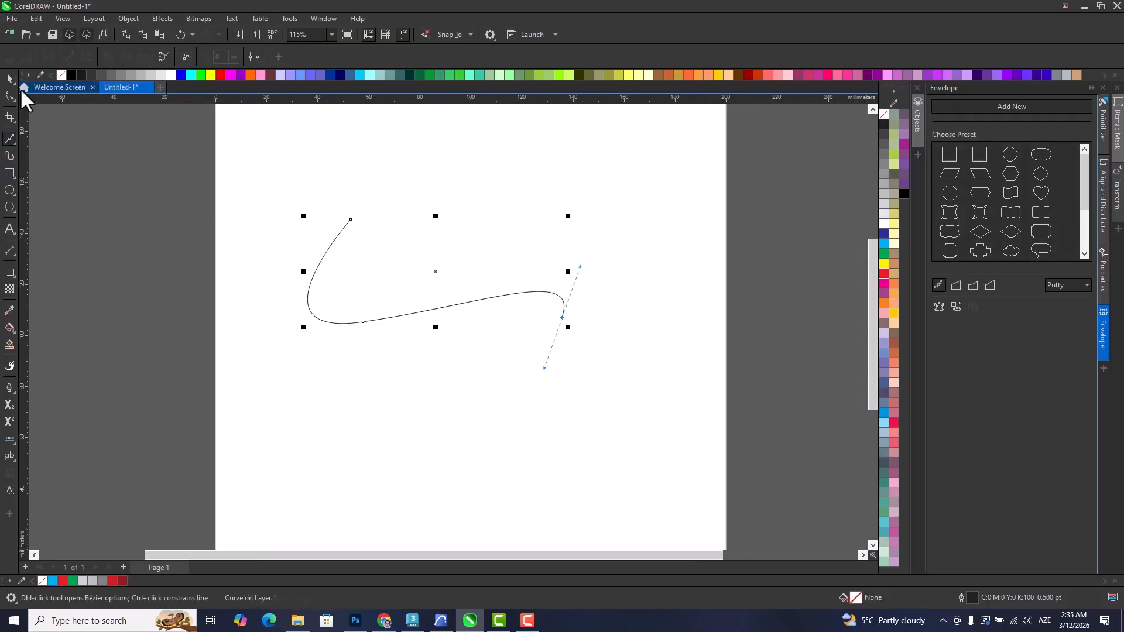
{"action": "key", "text": "space"}
Extrude the curve into a ribbon with its vanishing point below the curve, at about -9 mm, -78 mm.
{"action": "left_click", "coordinate": [10, 278]}
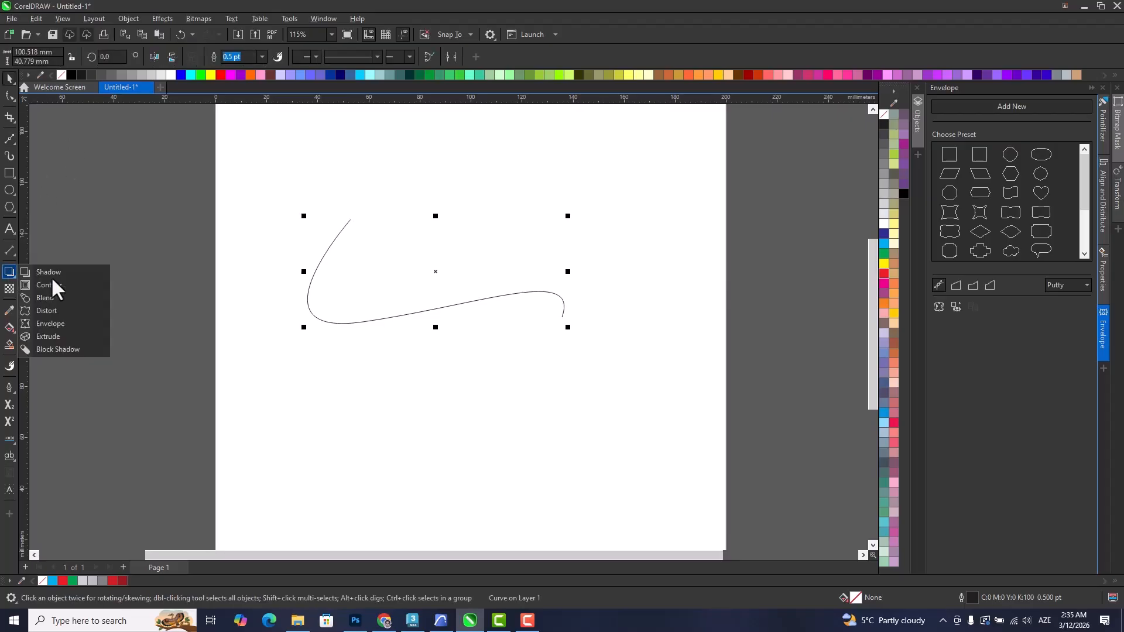
{"action": "left_click", "coordinate": [65, 329]}
{"action": "left_click_drag", "start_coordinate": [440, 308], "coordinate": [576, 113]}
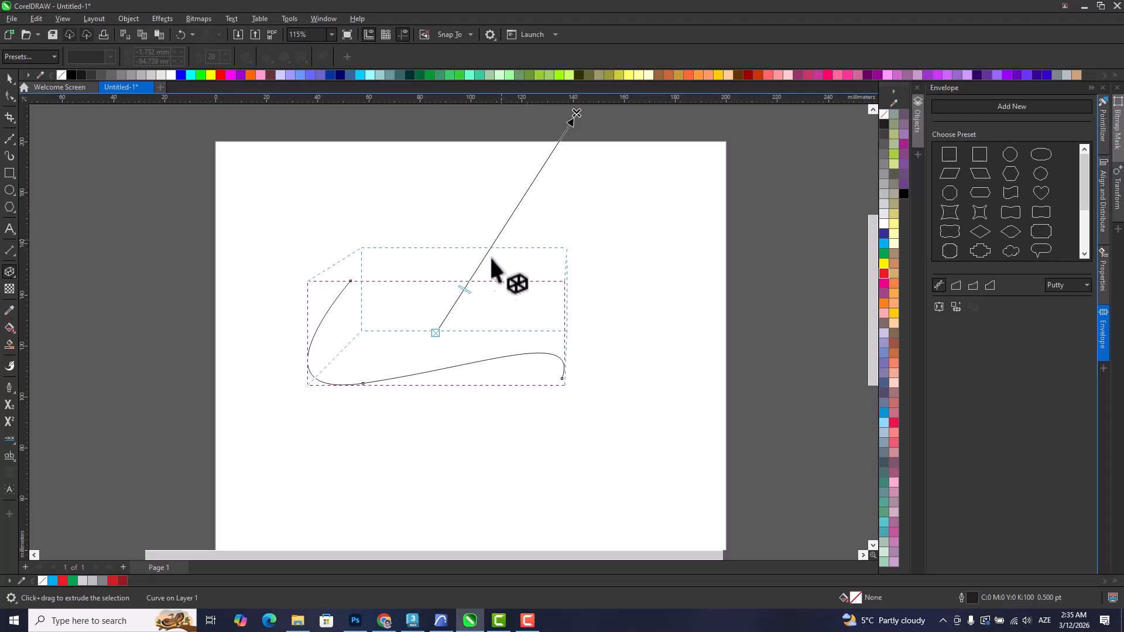
{"action": "left_click_drag", "start_coordinate": [485, 292], "coordinate": [532, 225]}
{"action": "scroll", "coordinate": [490, 355], "scroll_direction": "down", "scroll_amount": 1}
{"action": "left_click_drag", "start_coordinate": [437, 319], "coordinate": [610, 225]}
{"action": "scroll", "coordinate": [503, 293], "scroll_direction": "up", "scroll_amount": 2}
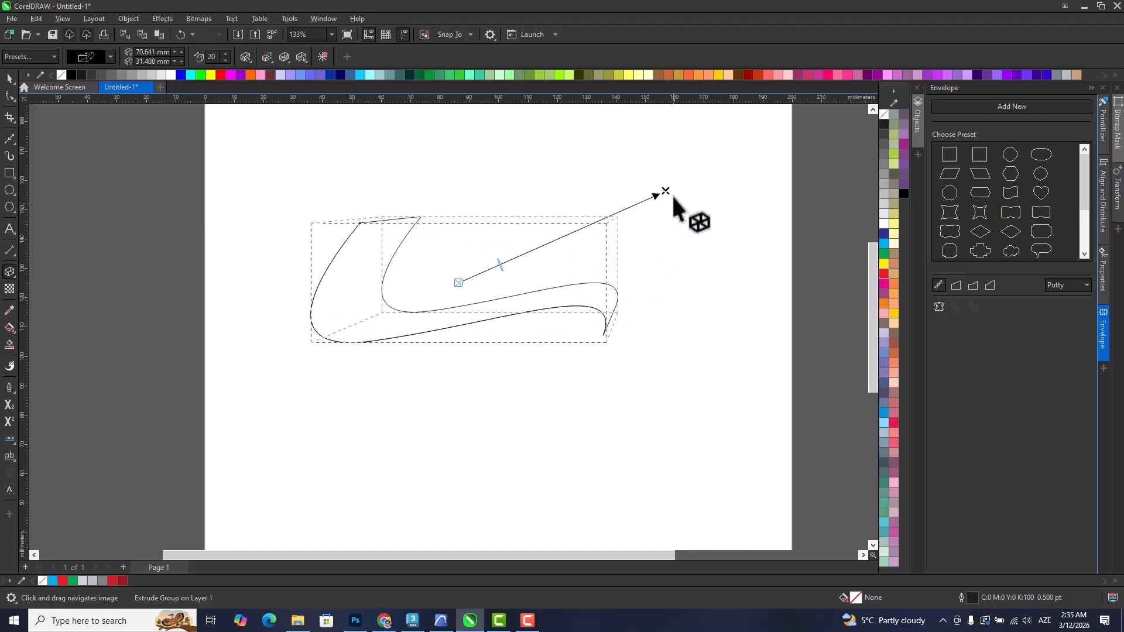
{"action": "left_click_drag", "start_coordinate": [665, 193], "coordinate": [431, 504]}
{"action": "left_click_drag", "start_coordinate": [507, 355], "coordinate": [519, 308]}
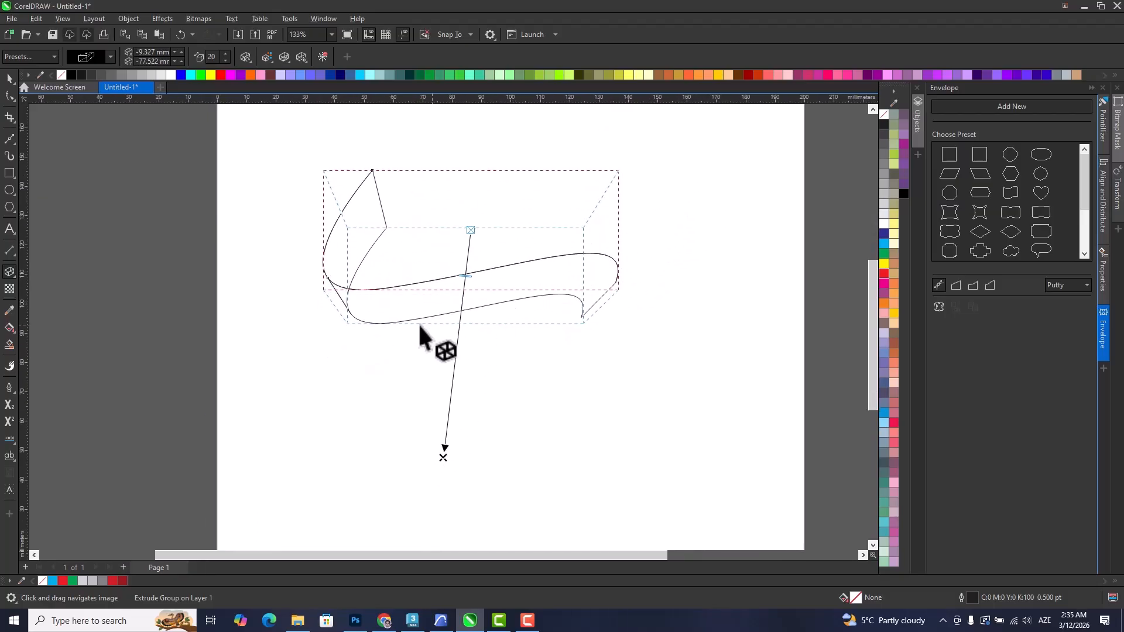
Break the extrude group apart and ungroup the resulting ribbon faces into separate objects.
{"action": "left_click", "coordinate": [10, 80]}
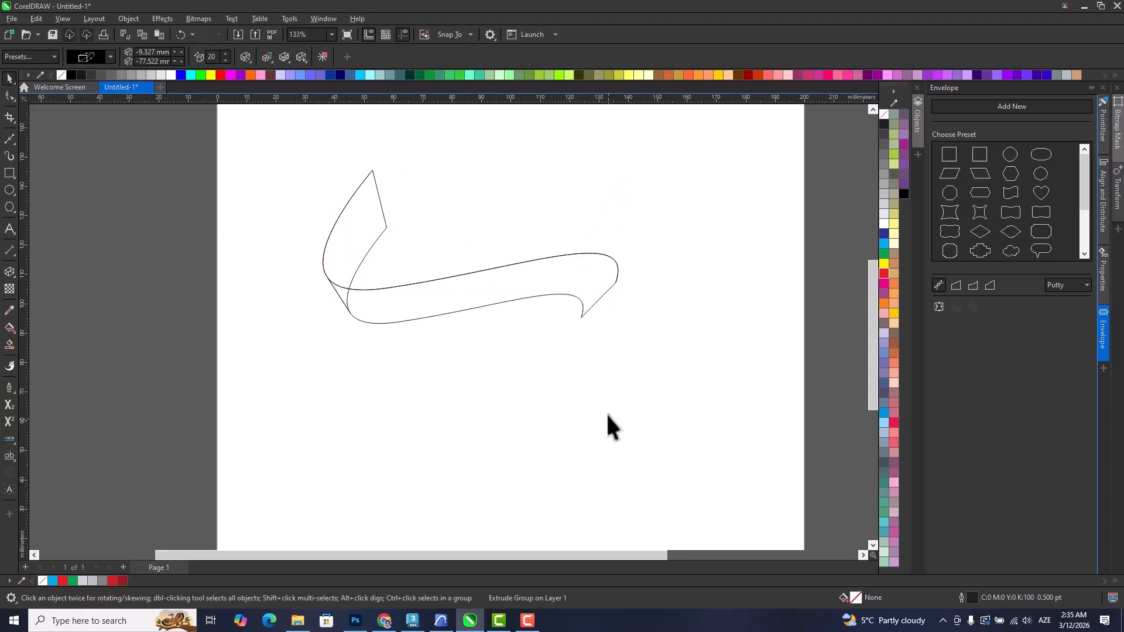
{"action": "right_click", "coordinate": [505, 291]}
{"action": "left_click", "coordinate": [514, 298]}
{"action": "left_click_drag", "start_coordinate": [426, 290], "coordinate": [406, 329]}
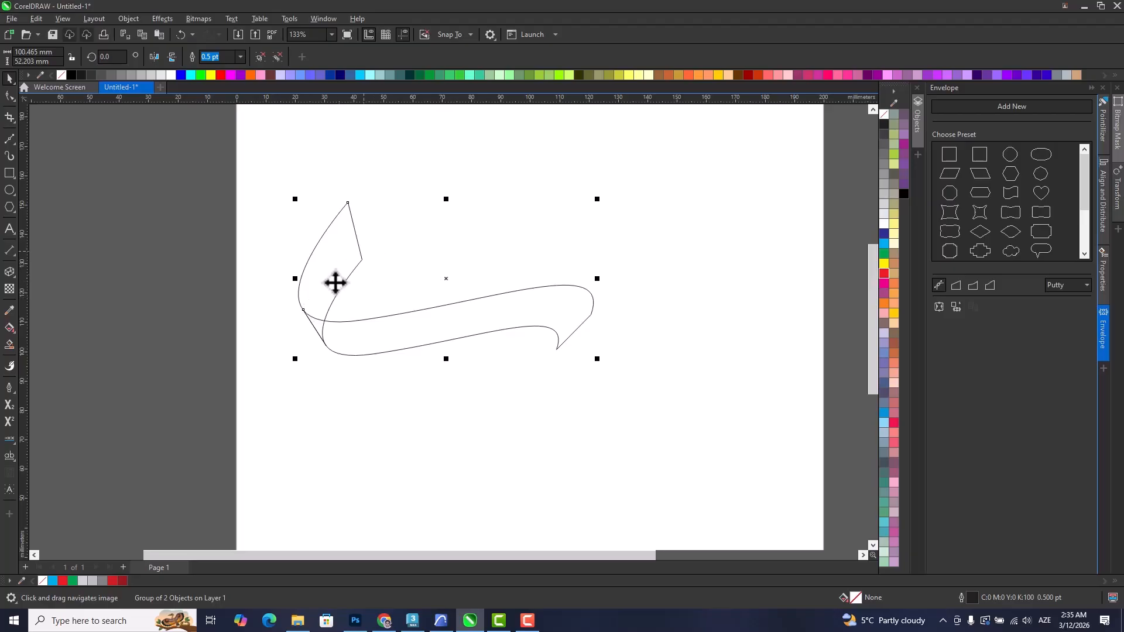
{"action": "left_click", "coordinate": [351, 409]}
{"action": "left_click", "coordinate": [330, 266]}
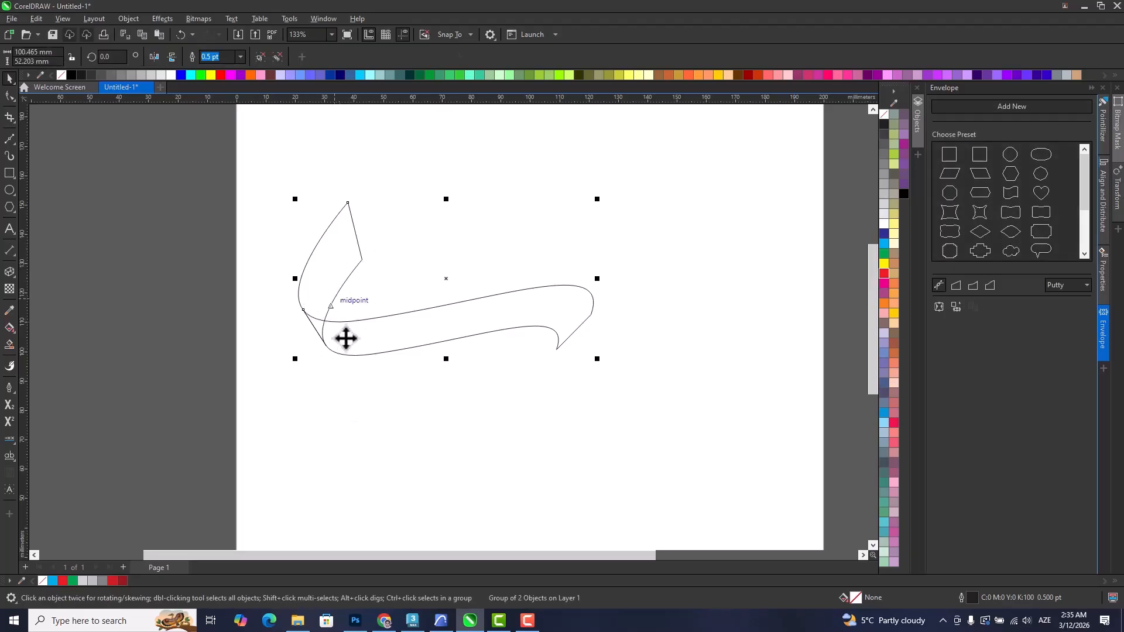
{"action": "left_click", "coordinate": [598, 343]}
{"action": "left_click", "coordinate": [459, 327]}
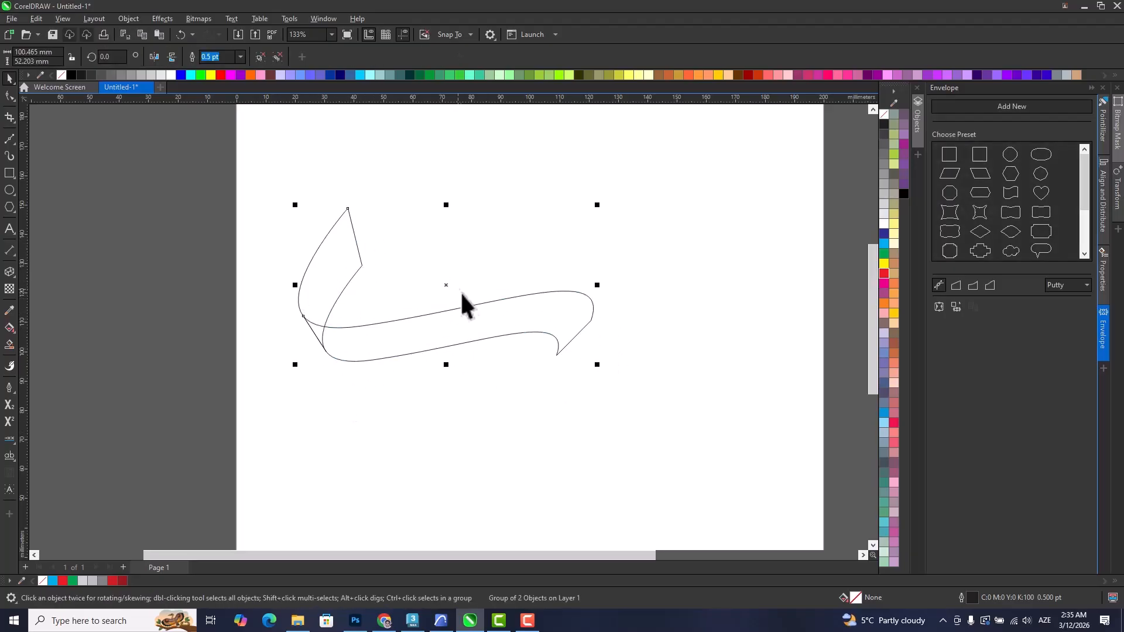
{"action": "left_click_drag", "start_coordinate": [458, 317], "coordinate": [406, 336]}
{"action": "scroll", "coordinate": [360, 336], "scroll_direction": "up", "scroll_amount": 1}
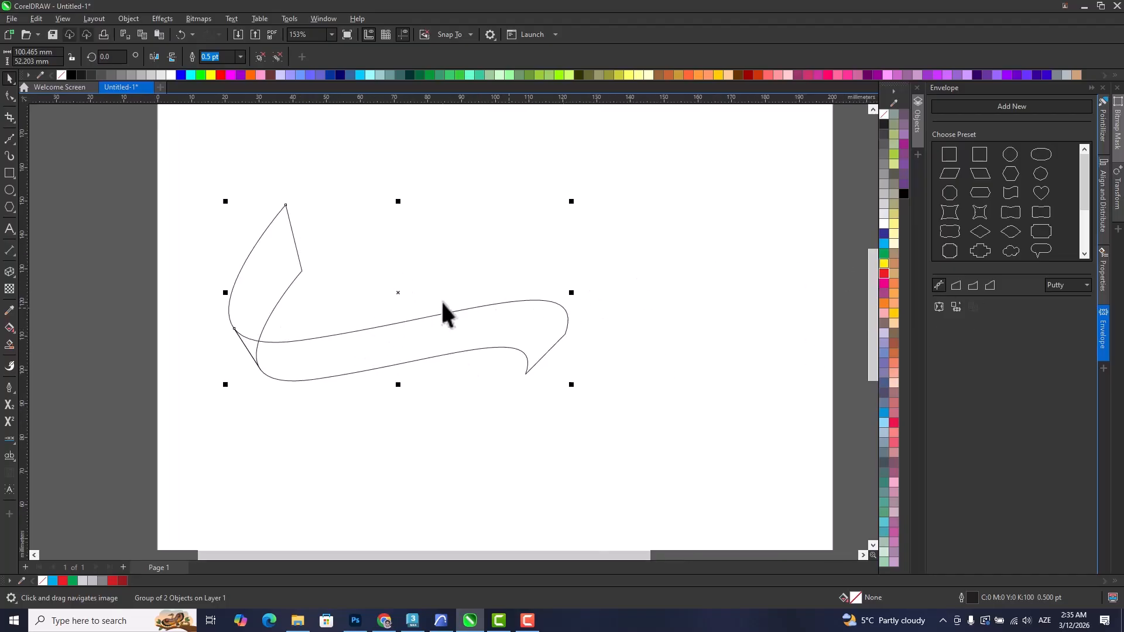
{"action": "left_click", "coordinate": [261, 58]}
Fill the upright ribbon tail and the long band with green.
{"action": "left_click", "coordinate": [409, 263]}
{"action": "left_click", "coordinate": [281, 290]}
{"action": "left_click", "coordinate": [884, 255]}
{"action": "left_click", "coordinate": [383, 330]}
{"action": "left_click", "coordinate": [883, 253]}
{"action": "left_click", "coordinate": [398, 466]}
Darken the upright tail's uniform fill to the green C:96 M:30 Y:100 K:21.
{"action": "left_click", "coordinate": [268, 293]}
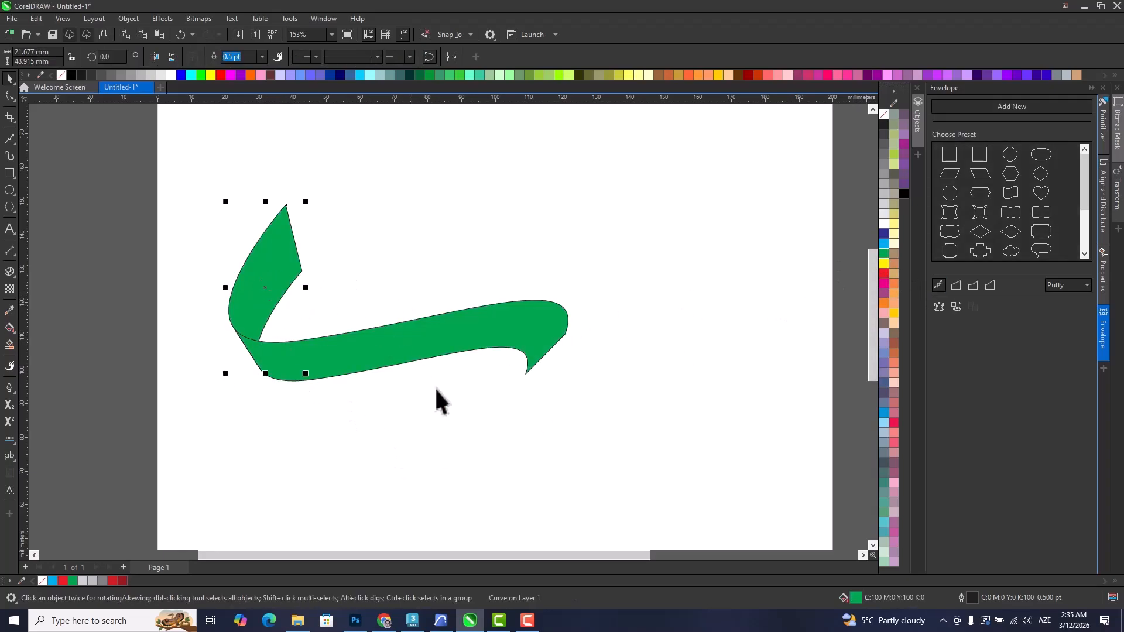
{"action": "double_click", "coordinate": [853, 598]}
{"action": "left_click", "coordinate": [402, 203]}
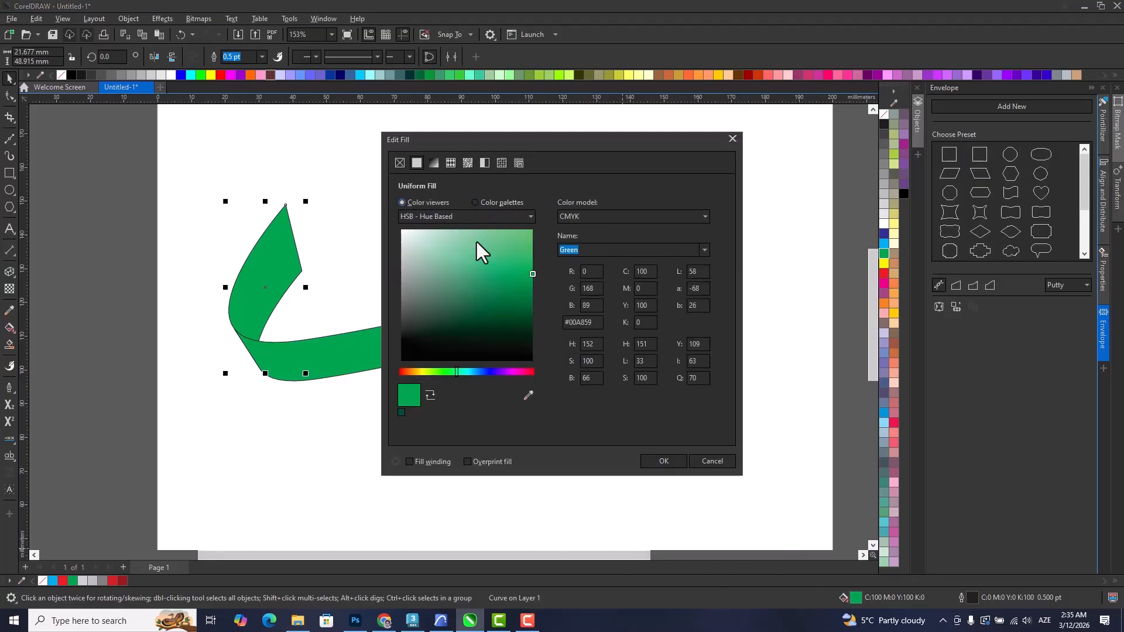
{"action": "left_click_drag", "start_coordinate": [532, 275], "coordinate": [531, 300]}
{"action": "left_click", "coordinate": [664, 462]}
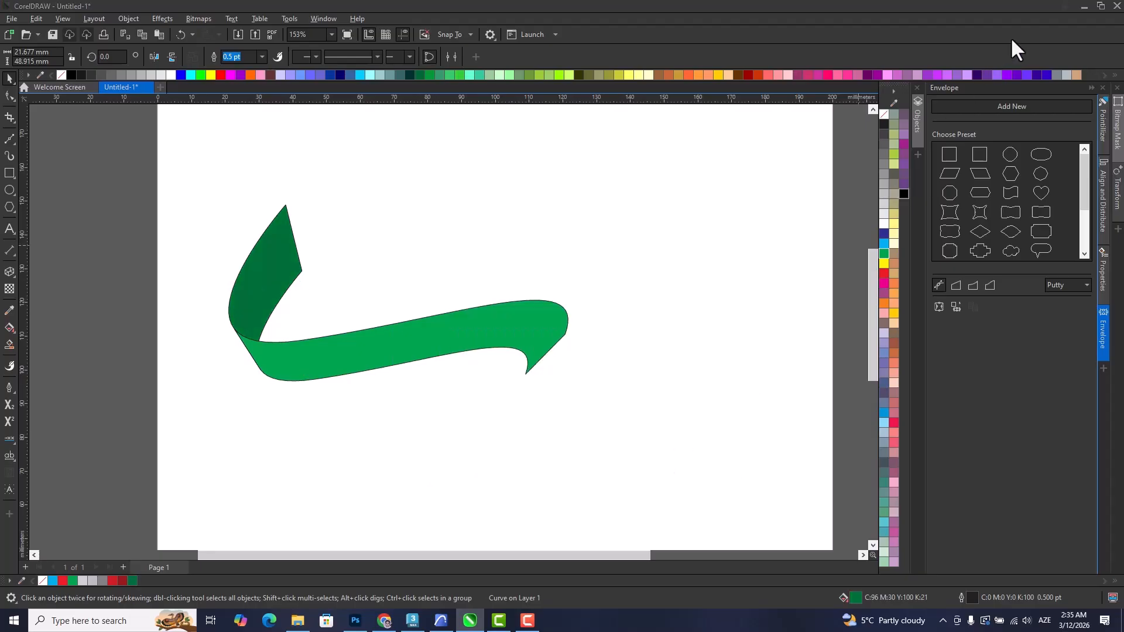
{"action": "left_click", "coordinate": [331, 289]}
{"action": "left_click", "coordinate": [276, 270]}
{"action": "left_click", "coordinate": [344, 346]}
{"action": "left_click", "coordinate": [401, 414]}
Draw a closed Bézier shape around the band's right tip, with its edge crossing the band diagonally where it folds.
{"action": "scroll", "coordinate": [546, 355], "scroll_direction": "up", "scroll_amount": 2}
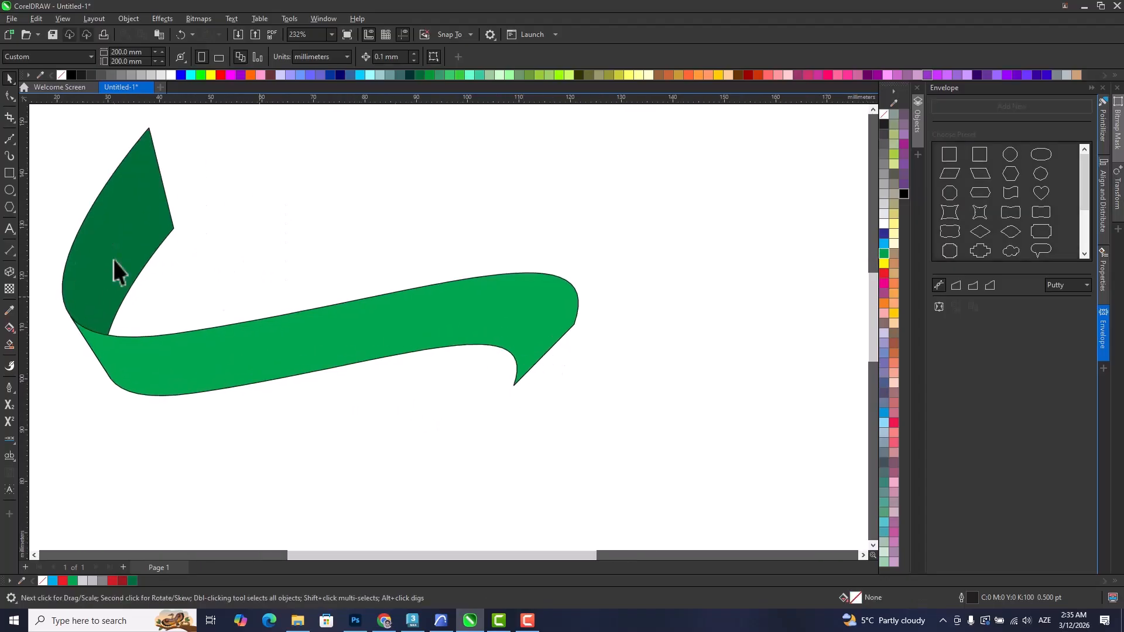
{"action": "left_click", "coordinate": [8, 139]}
{"action": "scroll", "coordinate": [574, 359], "scroll_direction": "up", "scroll_amount": 1}
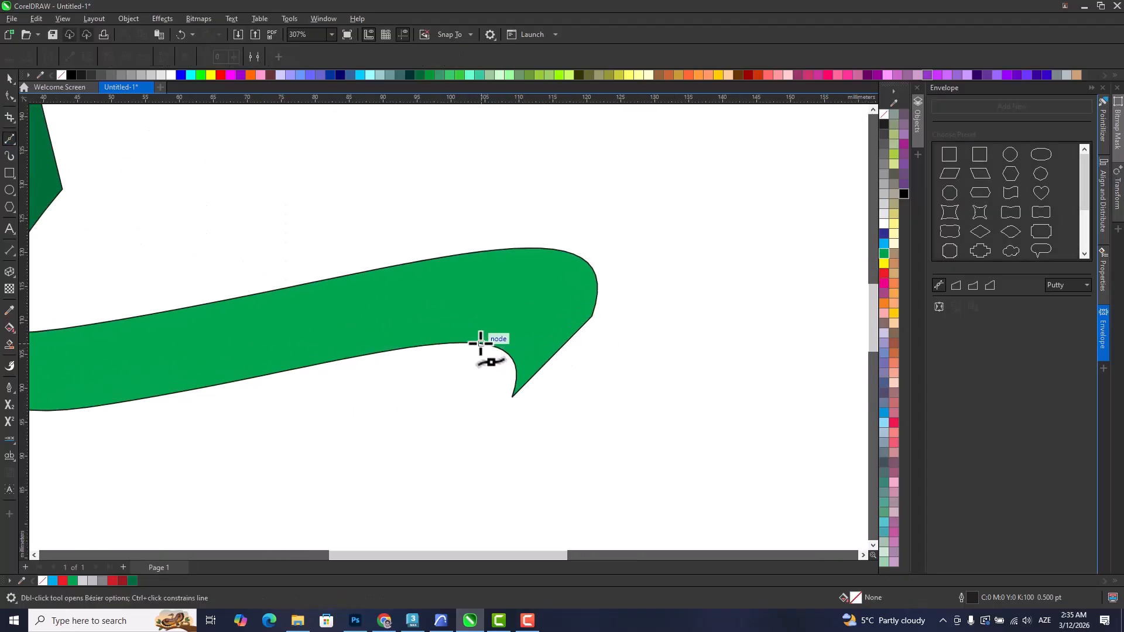
{"action": "left_click_drag", "start_coordinate": [597, 238], "coordinate": [609, 198]}
{"action": "left_click_drag", "start_coordinate": [676, 316], "coordinate": [679, 370]}
{"action": "left_click_drag", "start_coordinate": [589, 460], "coordinate": [403, 414]}
{"action": "left_click_drag", "start_coordinate": [420, 389], "coordinate": [433, 389]}
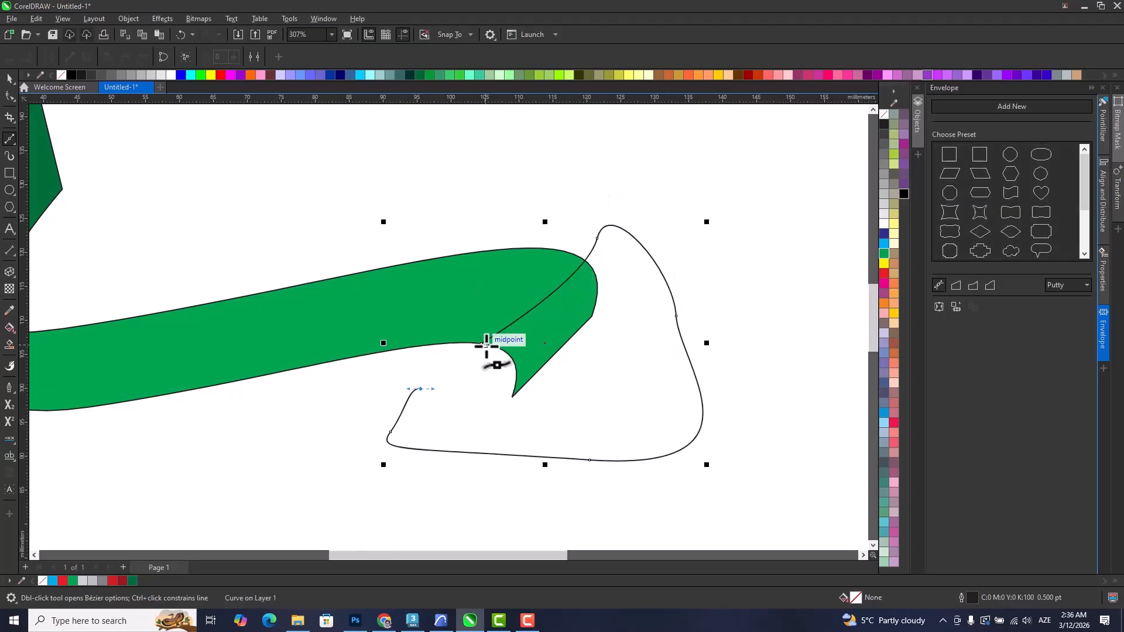
{"action": "left_click", "coordinate": [487, 346]}
Intersect the drawn shape with the green band to make a separate fold piece, and delete the drawn shape.
{"action": "key", "text": "space"}
{"action": "left_click", "coordinate": [353, 287], "text": "shift"}
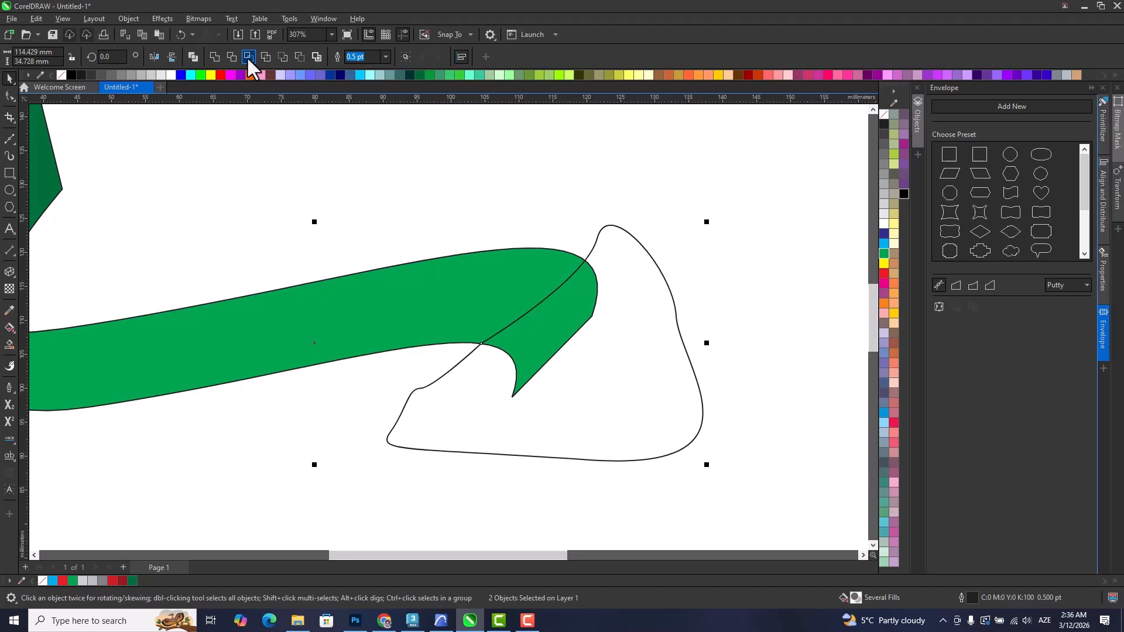
{"action": "left_click", "coordinate": [249, 56]}
{"action": "left_click", "coordinate": [626, 381]}
{"action": "key", "text": "Delete"}
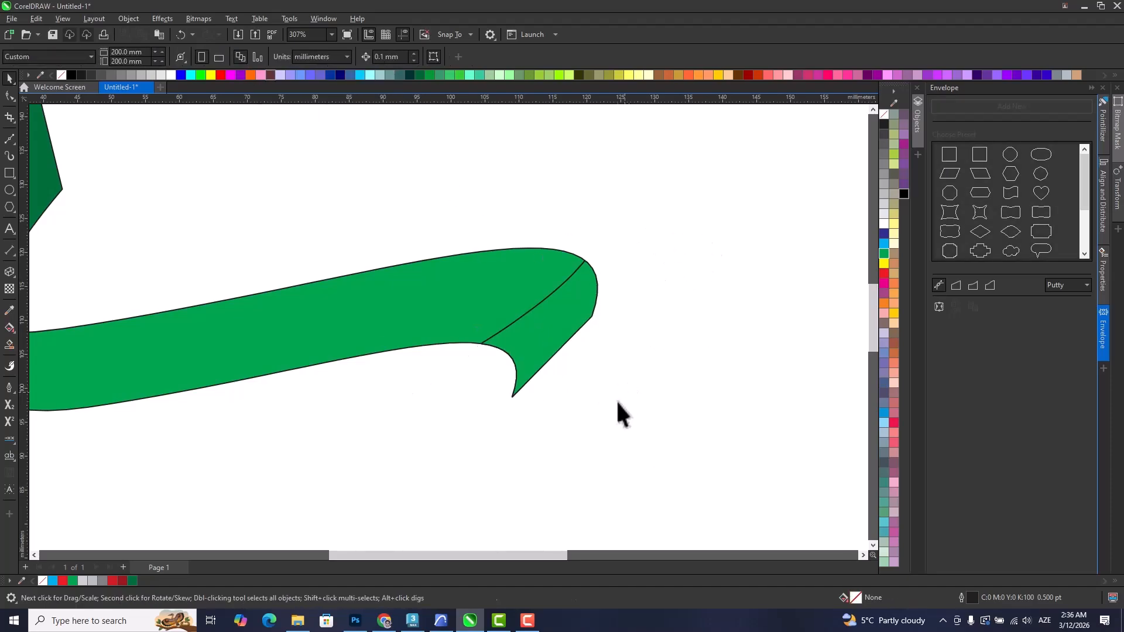
Copy the upright tail's dark green fill to the fold piece at the band's right tip and remove its outline.
{"action": "left_click", "coordinate": [468, 350]}
{"action": "scroll", "coordinate": [421, 347], "scroll_direction": "down", "scroll_amount": 1}
{"action": "left_click_drag", "start_coordinate": [115, 218], "coordinate": [523, 331]}
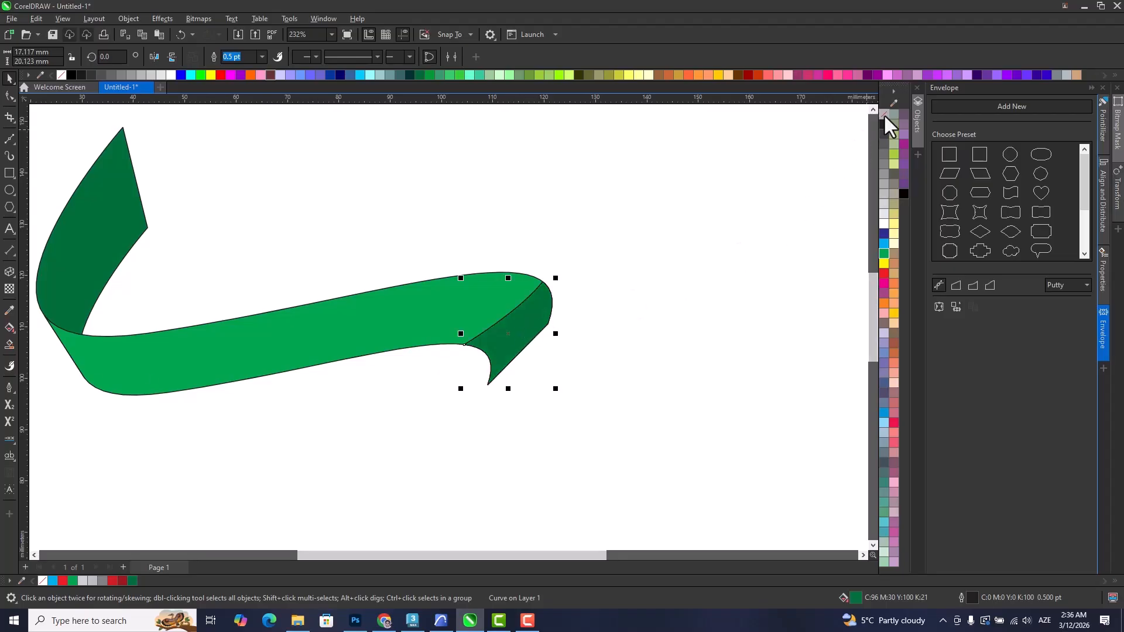
{"action": "scroll", "coordinate": [677, 300], "scroll_direction": "down", "scroll_amount": 2}
{"action": "left_click", "coordinate": [669, 427]}
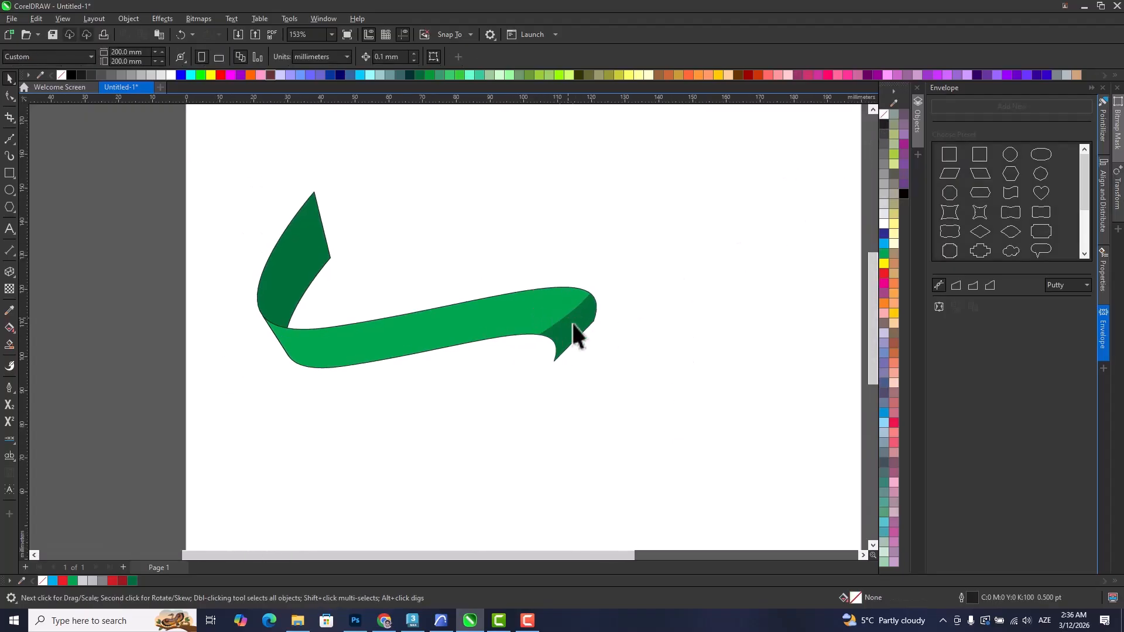
Apply a short gradient transparency to the dark fold piece so it fades into the green band.
{"action": "scroll", "coordinate": [566, 331], "scroll_direction": "up", "scroll_amount": 3}
{"action": "left_click", "coordinate": [567, 332]}
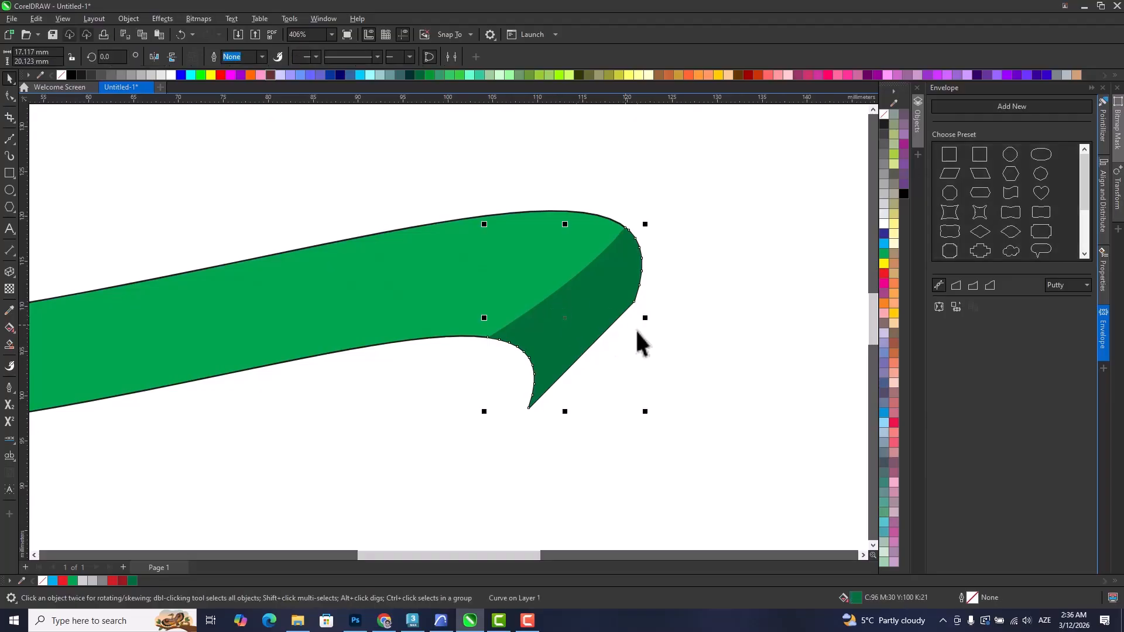
{"action": "left_click", "coordinate": [9, 288]}
{"action": "mouse_move", "coordinate": [586, 316]}
{"action": "left_mouse_down"}
{"action": "mouse_move", "coordinate": [573, 289]}
{"action": "mouse_move", "coordinate": [597, 319]}
{"action": "left_mouse_up"}
{"action": "left_click", "coordinate": [10, 78]}
{"action": "left_click", "coordinate": [758, 389]}
Remove the outline from all three ribbon pieces.
{"action": "scroll", "coordinate": [758, 389], "scroll_direction": "down", "scroll_amount": 2}
{"action": "scroll", "coordinate": [701, 374], "scroll_direction": "down", "scroll_amount": 1}
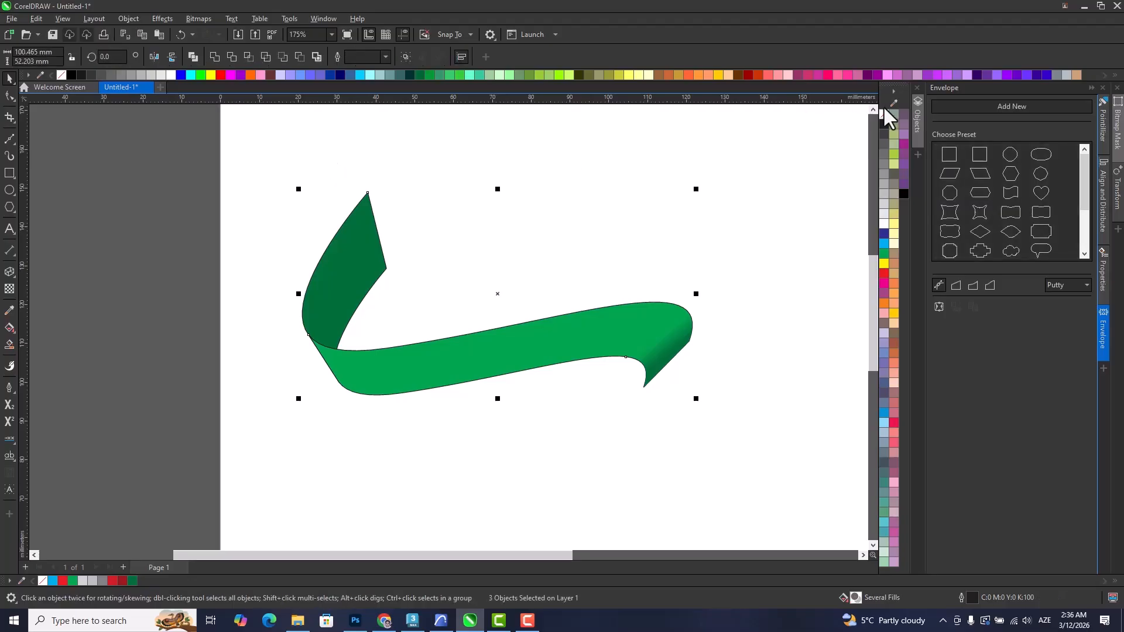
{"action": "left_click", "coordinate": [501, 396]}
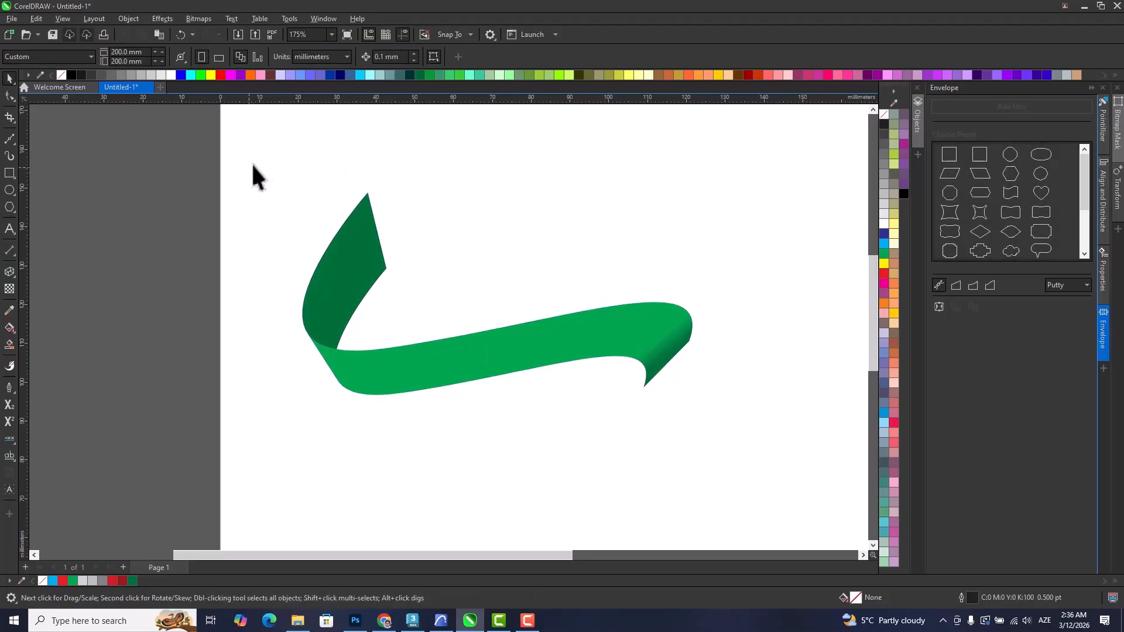
Scale the whole ribbon down to less than half its size and mirror it vertically.
{"action": "left_click_drag", "start_coordinate": [763, 461], "coordinate": [786, 456]}
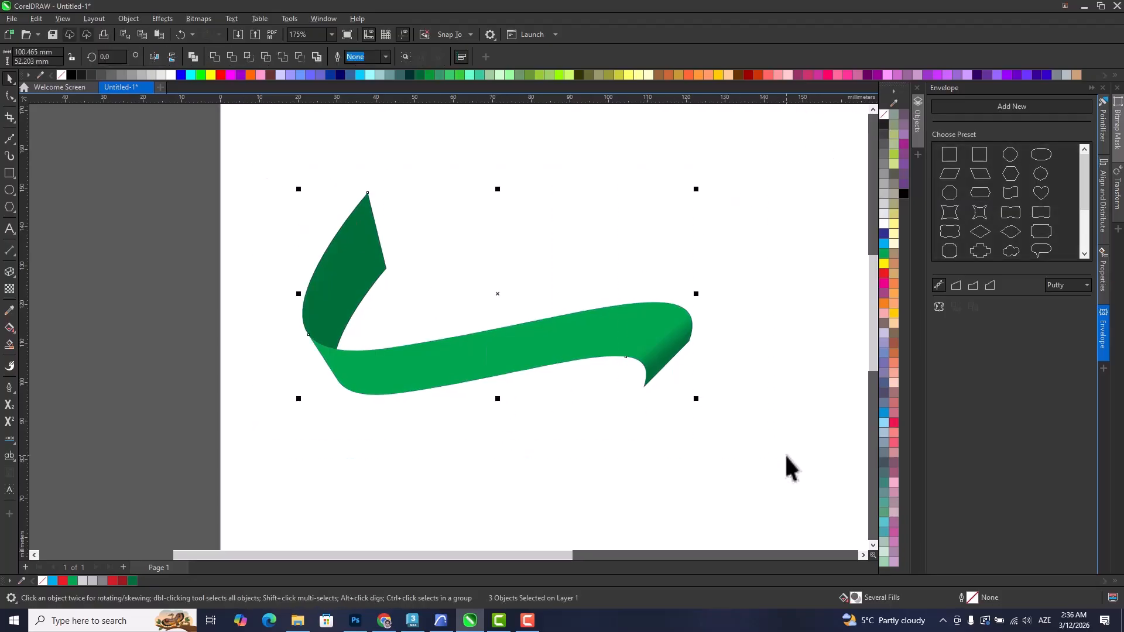
{"action": "scroll", "coordinate": [556, 319], "scroll_direction": "down", "scroll_amount": 2}
{"action": "left_click_drag", "start_coordinate": [554, 322], "coordinate": [480, 333]}
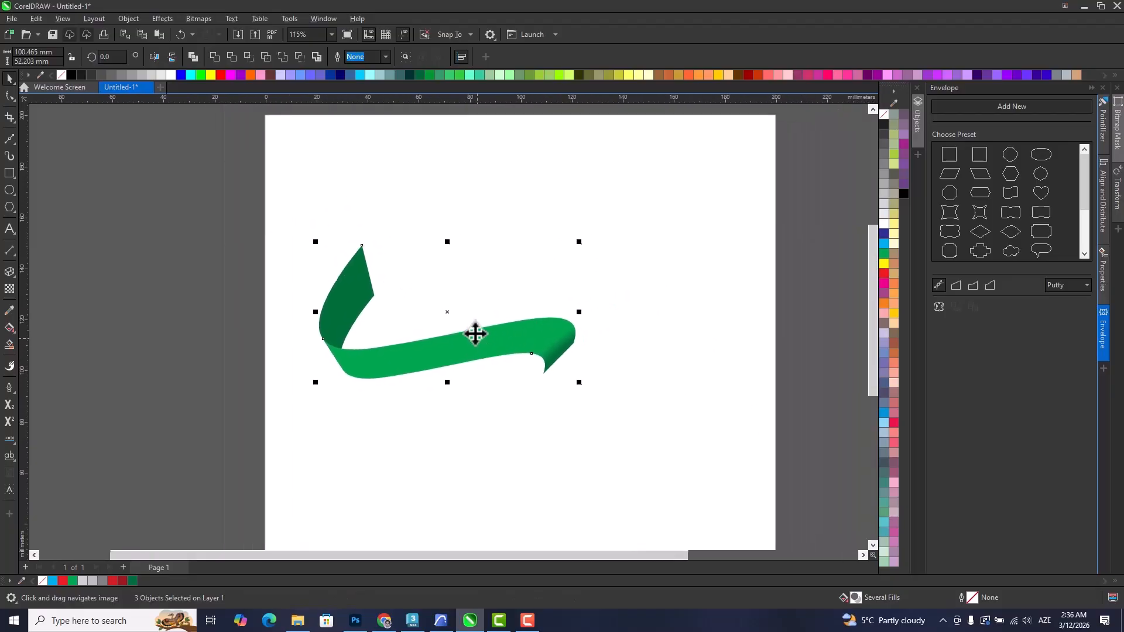
{"action": "left_click_drag", "start_coordinate": [578, 378], "coordinate": [410, 337]}
{"action": "scroll", "coordinate": [410, 336], "scroll_direction": "up", "scroll_amount": 2}
Delete the shaded fold piece at the small ribbon's right tip.
{"action": "left_click", "coordinate": [461, 395]}
{"action": "left_click", "coordinate": [527, 361]}
{"action": "left_click_drag", "start_coordinate": [487, 322], "coordinate": [520, 292]}
{"action": "key", "text": "Delete"}
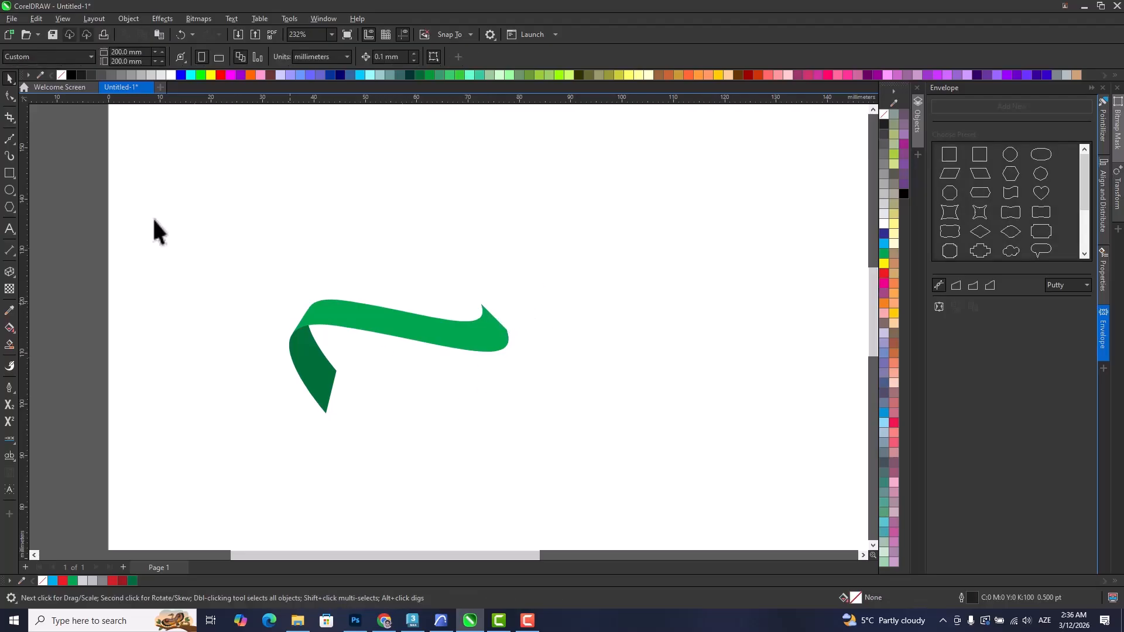
Draw a square of about 34 mm covering the right half of the green band.
{"action": "left_click", "coordinate": [9, 172]}
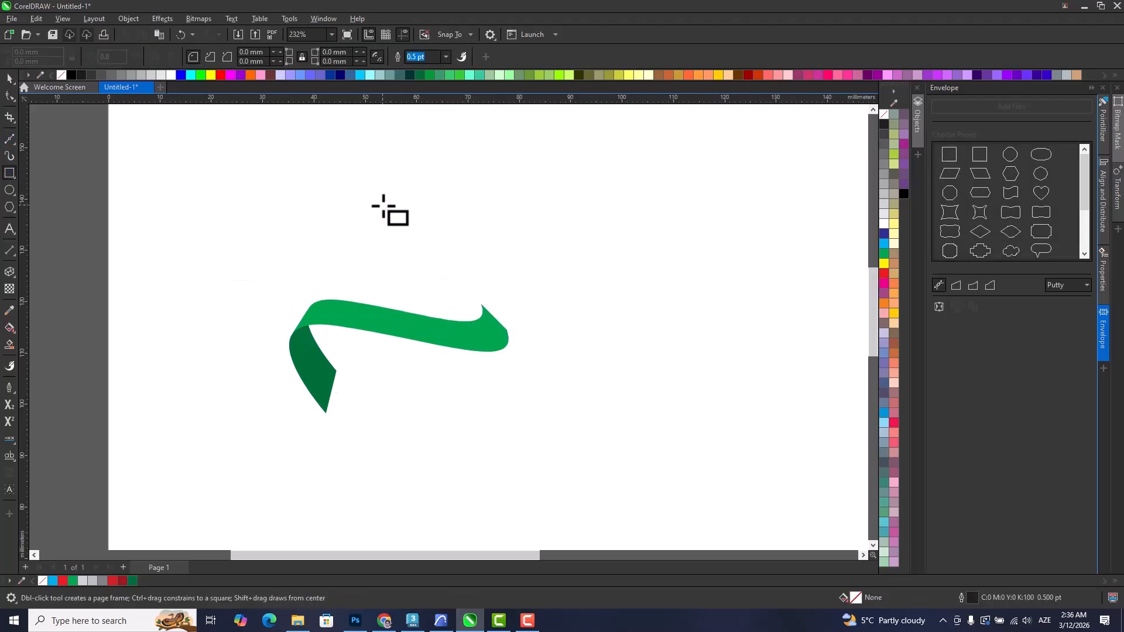
{"action": "left_click_drag", "start_coordinate": [453, 281], "coordinate": [589, 401]}
{"action": "left_click", "coordinate": [9, 78]}
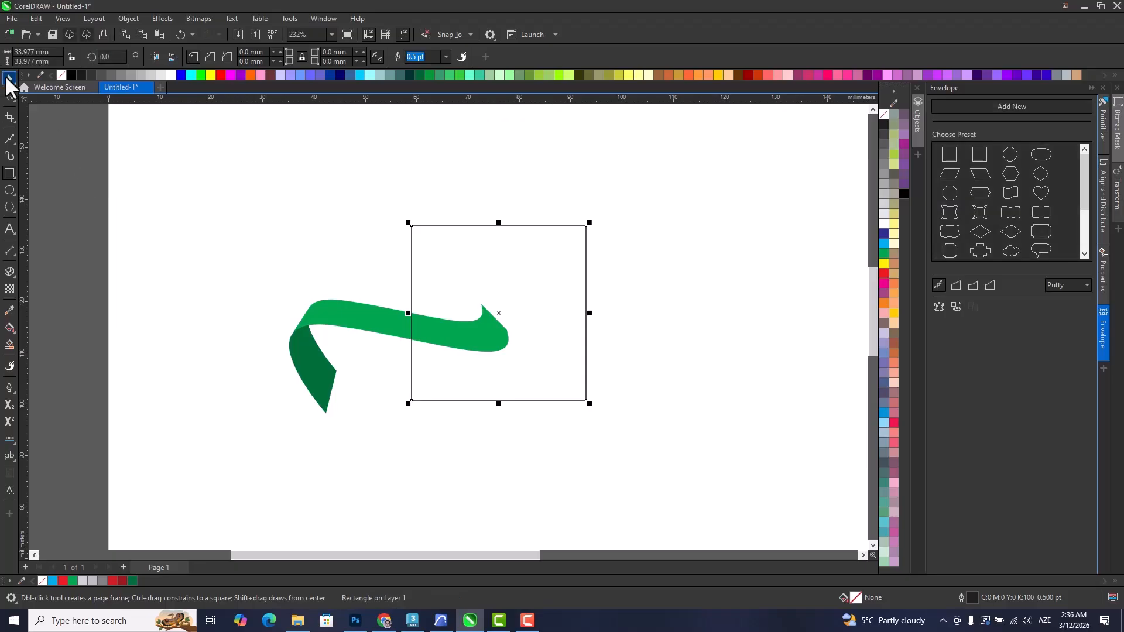
Trim the green band with the square, delete the square, and select the remaining two ribbon pieces.
{"action": "left_click", "coordinate": [349, 325], "text": "shift"}
{"action": "left_click", "coordinate": [233, 57]}
{"action": "left_click", "coordinate": [306, 120]}
{"action": "left_click", "coordinate": [473, 300]}
{"action": "key", "text": "Delete"}
{"action": "left_click_drag", "start_coordinate": [217, 238], "coordinate": [519, 469]}
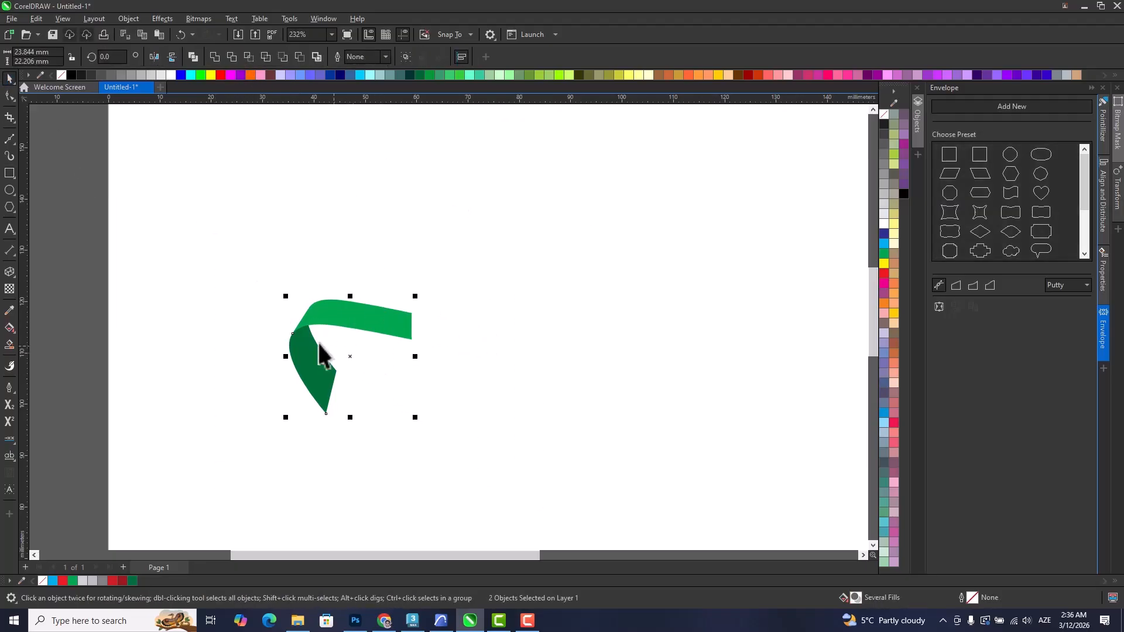
Create a horizontally mirrored copy of the two ribbon pieces so the green bands meet at the centre.
{"action": "left_click_drag", "start_coordinate": [287, 355], "coordinate": [449, 374]}
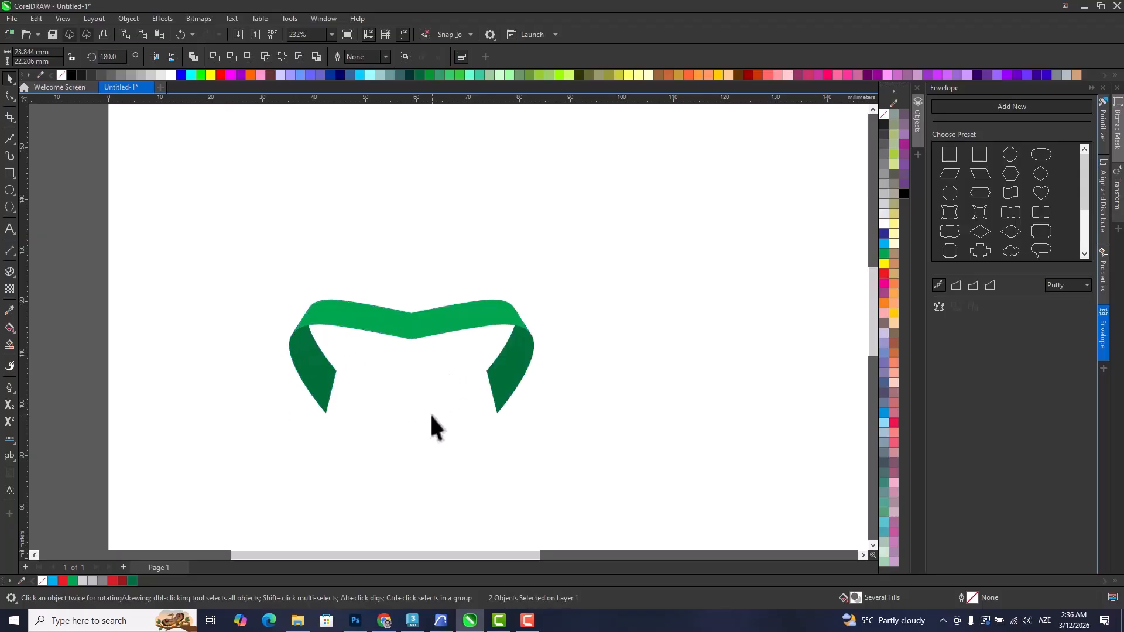
{"action": "left_click", "coordinate": [258, 265]}
{"action": "scroll", "coordinate": [628, 471], "scroll_direction": "left", "scroll_amount": 3}
Try a vertically mirrored copy of the whole ribbon above the original and delete it.
{"action": "left_click_drag", "start_coordinate": [515, 417], "coordinate": [562, 306]}
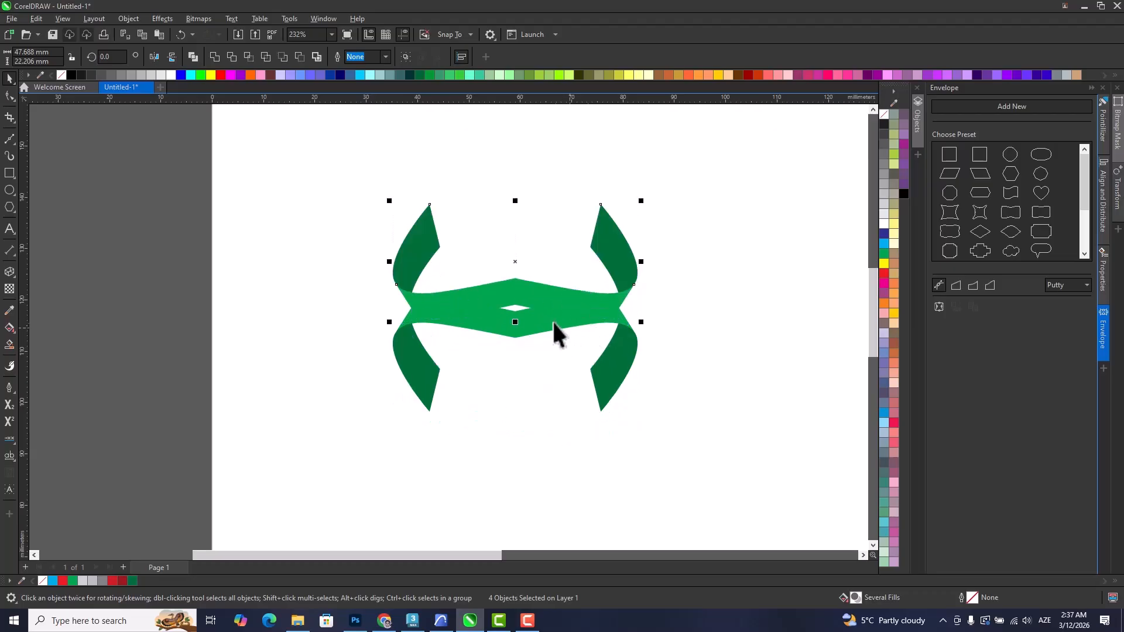
{"action": "scroll", "coordinate": [563, 325], "scroll_direction": "up", "scroll_amount": 1}
{"action": "key", "text": "ctrl+z"}
{"action": "key", "text": "ctrl+z"}
{"action": "key", "text": "ctrl+z"}
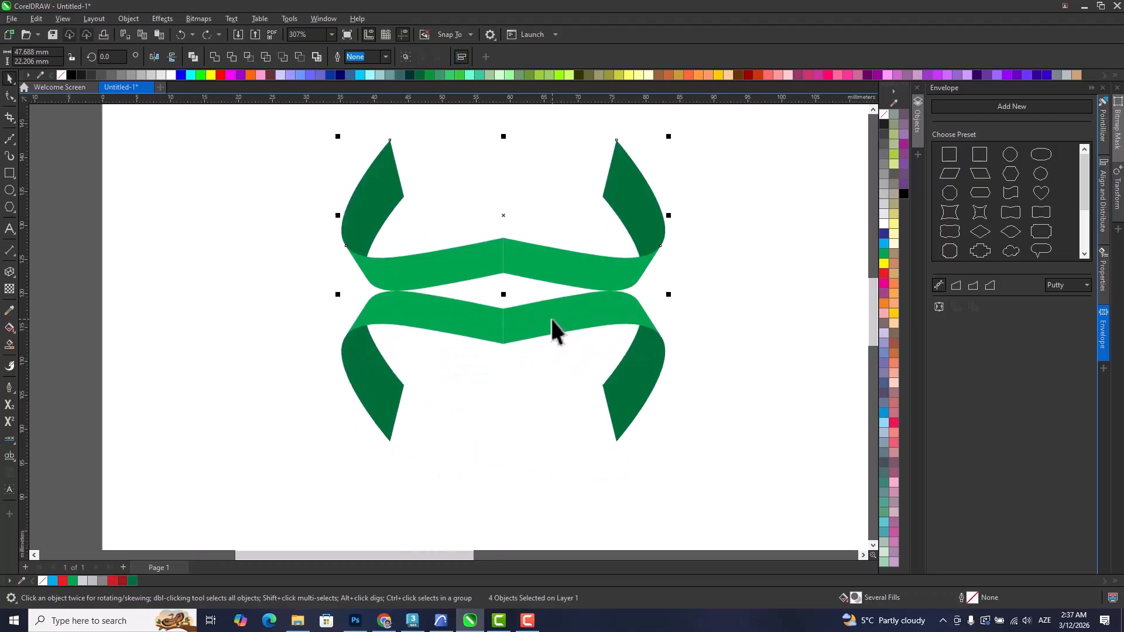
{"action": "key", "text": "Delete"}
Apply a fountain fill running down the left dark fold, with its end colour sampled from the fold's own green.
{"action": "scroll", "coordinate": [446, 354], "scroll_direction": "up", "scroll_amount": 2}
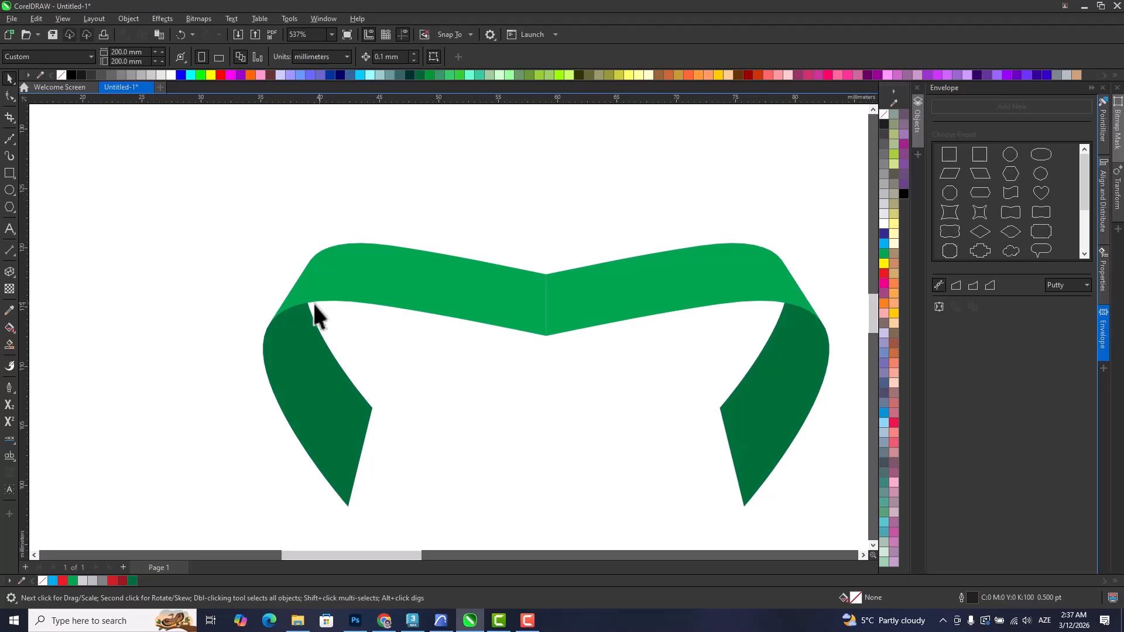
{"action": "left_click", "coordinate": [312, 393]}
{"action": "left_click", "coordinate": [10, 328]}
{"action": "left_click_drag", "start_coordinate": [297, 336], "coordinate": [341, 407]}
{"action": "left_click", "coordinate": [352, 407]}
{"action": "left_click", "coordinate": [462, 575]}
{"action": "left_click", "coordinate": [298, 336]}
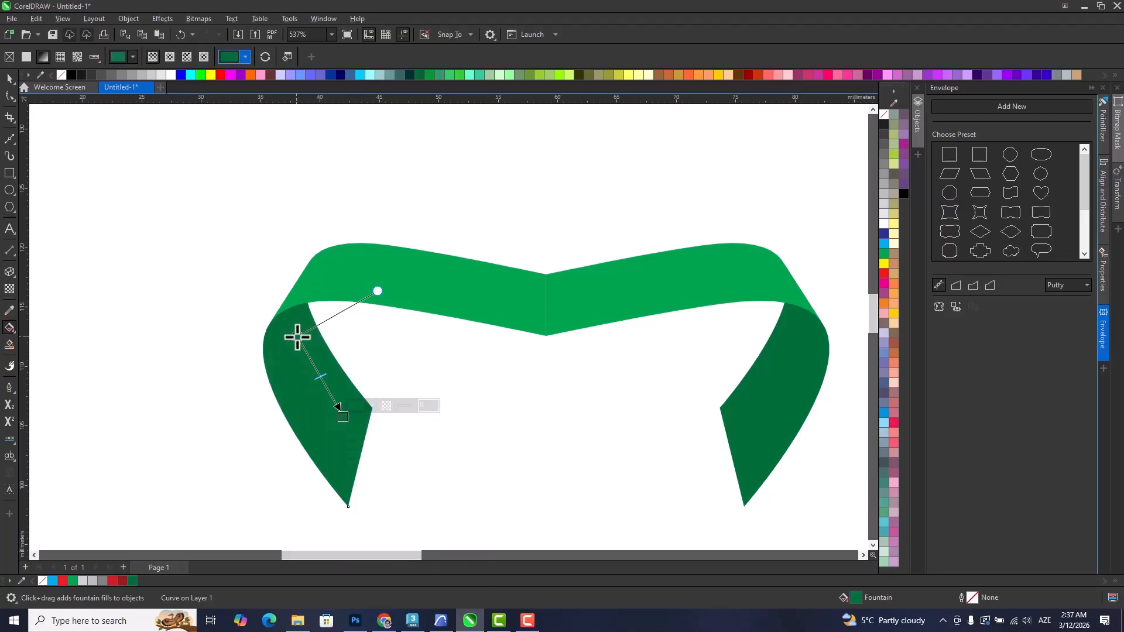
Darken the gradient's start colour near the left fold's crease and shade the right fold to match.
{"action": "left_click", "coordinate": [314, 326]}
{"action": "left_click", "coordinate": [374, 430]}
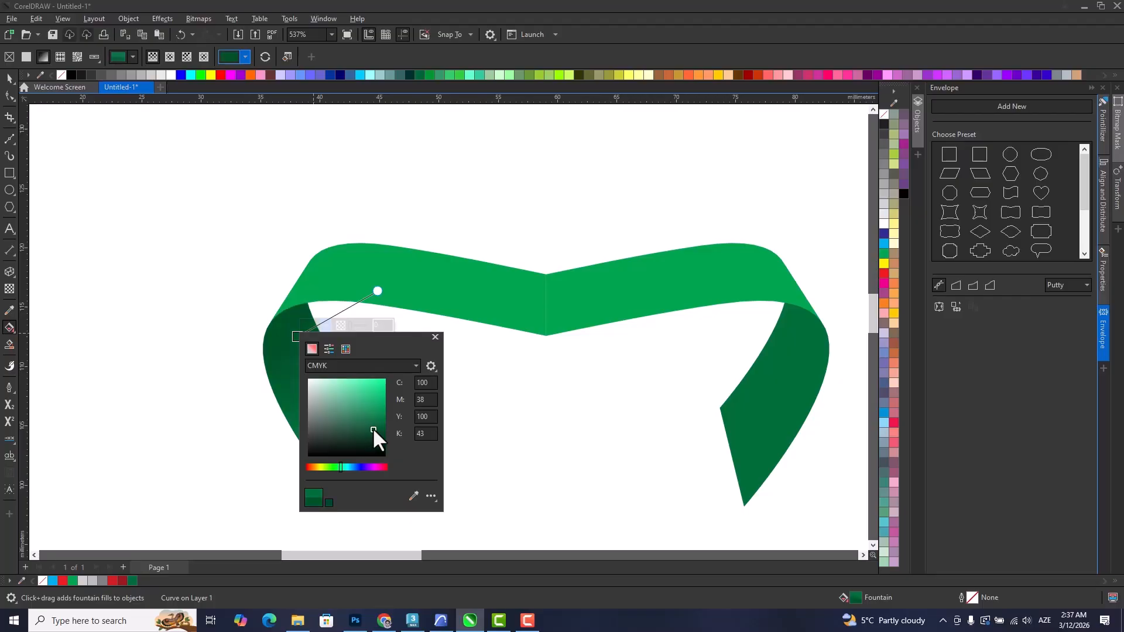
{"action": "left_click", "coordinate": [289, 413]}
{"action": "left_click", "coordinate": [9, 77]}
{"action": "left_click", "coordinate": [461, 423]}
{"action": "scroll", "coordinate": [549, 372], "scroll_direction": "down", "scroll_amount": 2}
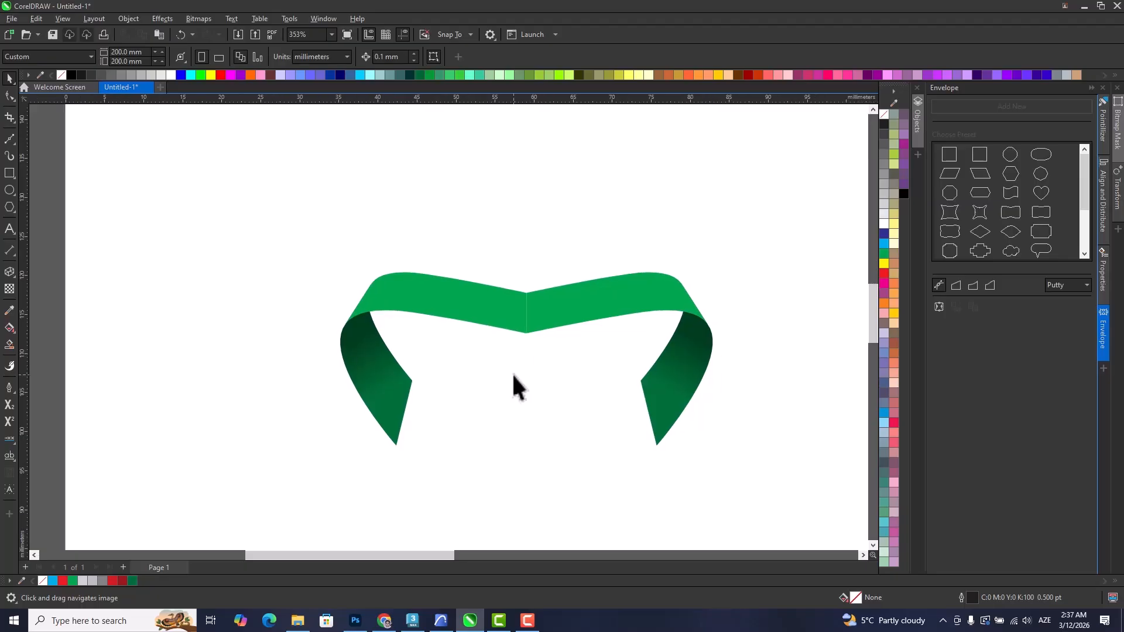
Apply a fountain fill along the left half of the band, sampling the band's green as the end colour.
{"action": "left_click", "coordinate": [460, 294]}
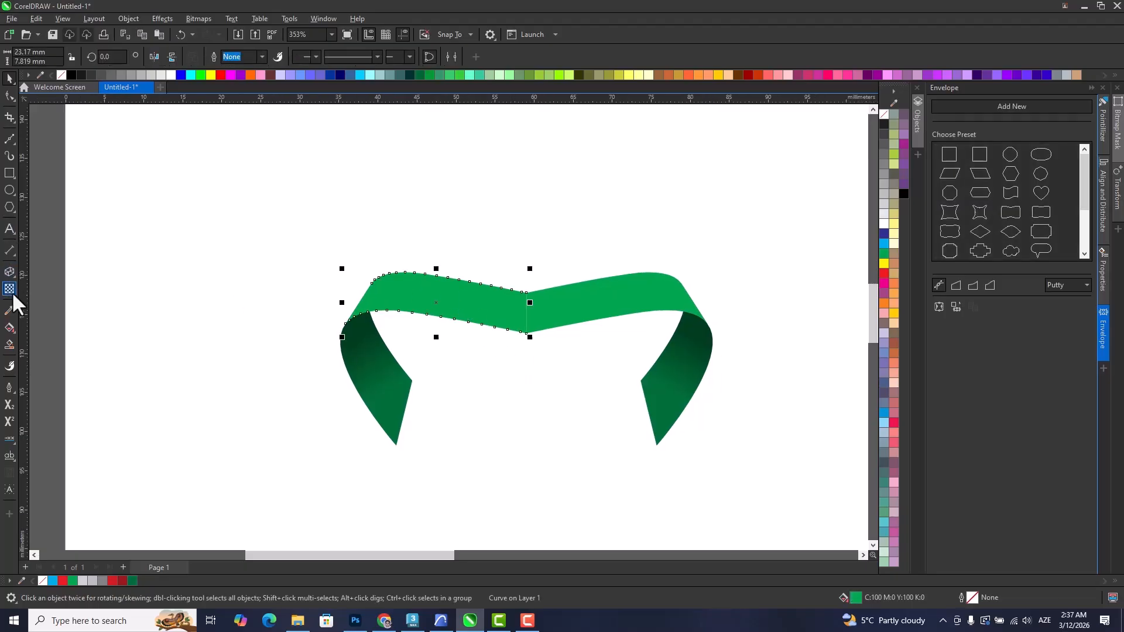
{"action": "left_click", "coordinate": [9, 327]}
{"action": "scroll", "coordinate": [460, 366], "scroll_direction": "up", "scroll_amount": 2}
{"action": "left_click_drag", "start_coordinate": [409, 261], "coordinate": [515, 290]}
{"action": "left_click", "coordinate": [464, 304]}
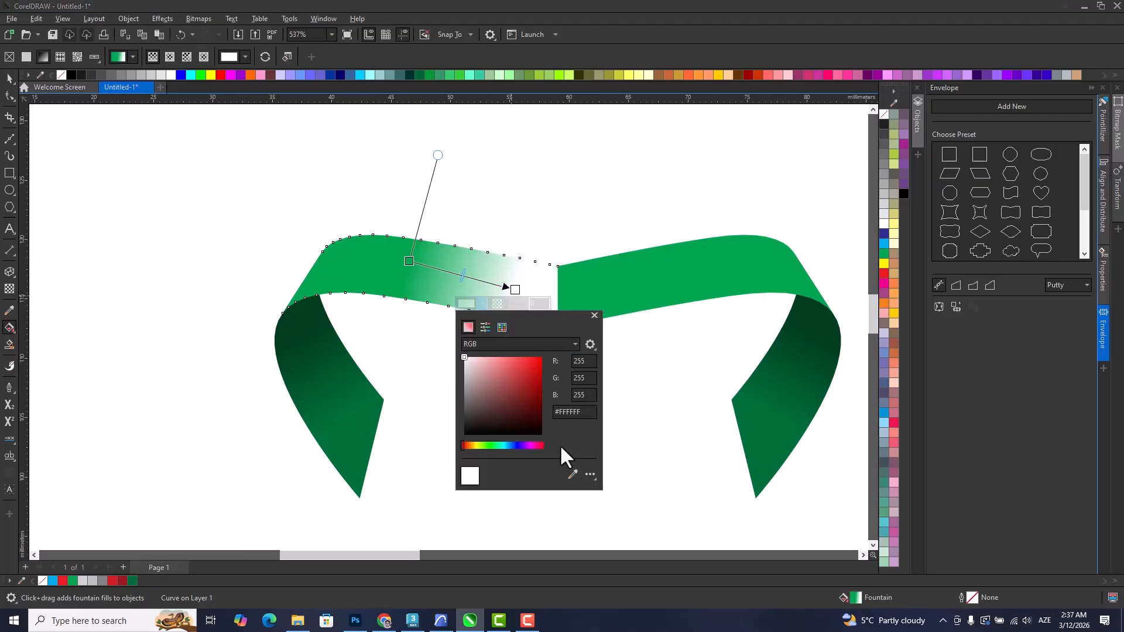
{"action": "left_click", "coordinate": [572, 474]}
{"action": "left_click", "coordinate": [331, 258]}
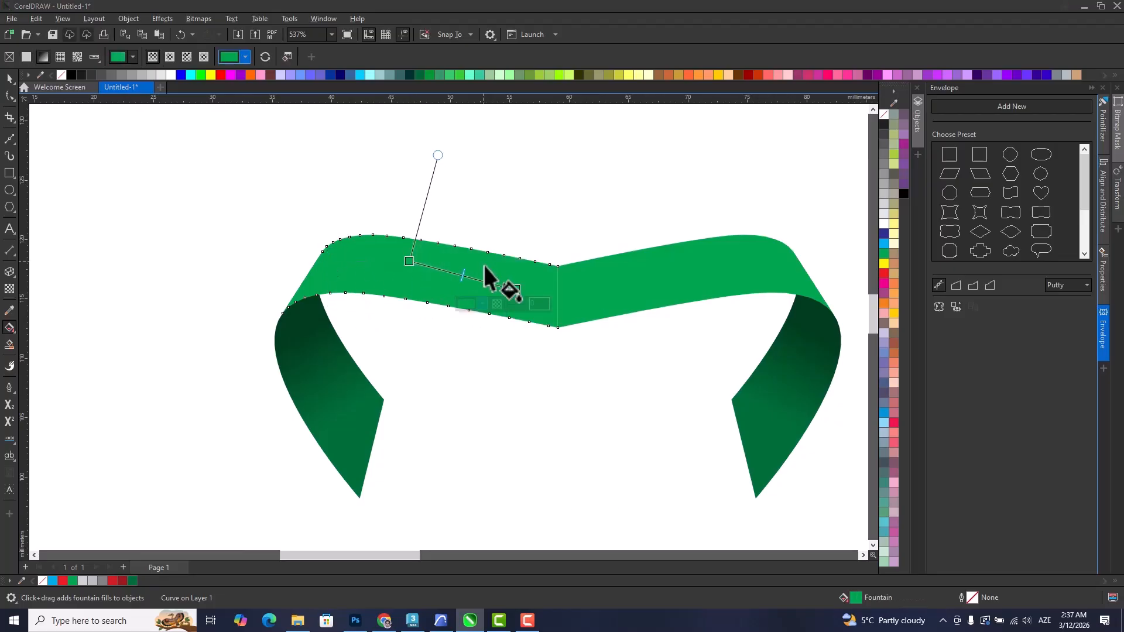
Darken the band gradient's end colour toward the centre and shade the right half to match.
{"action": "left_click", "coordinate": [465, 304]}
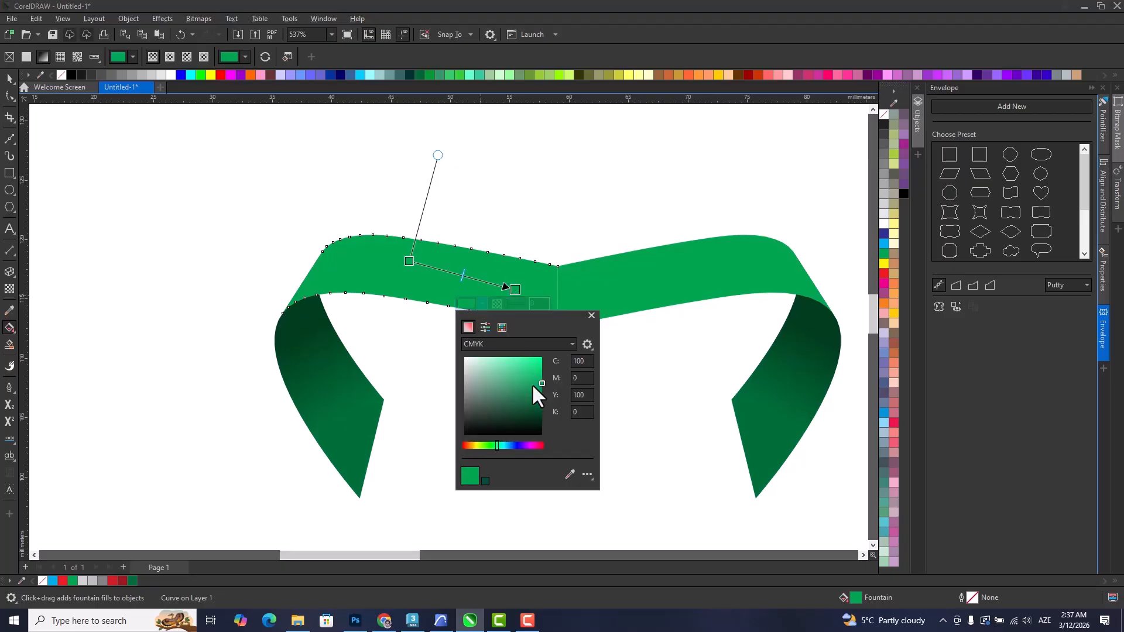
{"action": "left_click_drag", "start_coordinate": [540, 393], "coordinate": [538, 393]}
{"action": "left_click", "coordinate": [420, 337]}
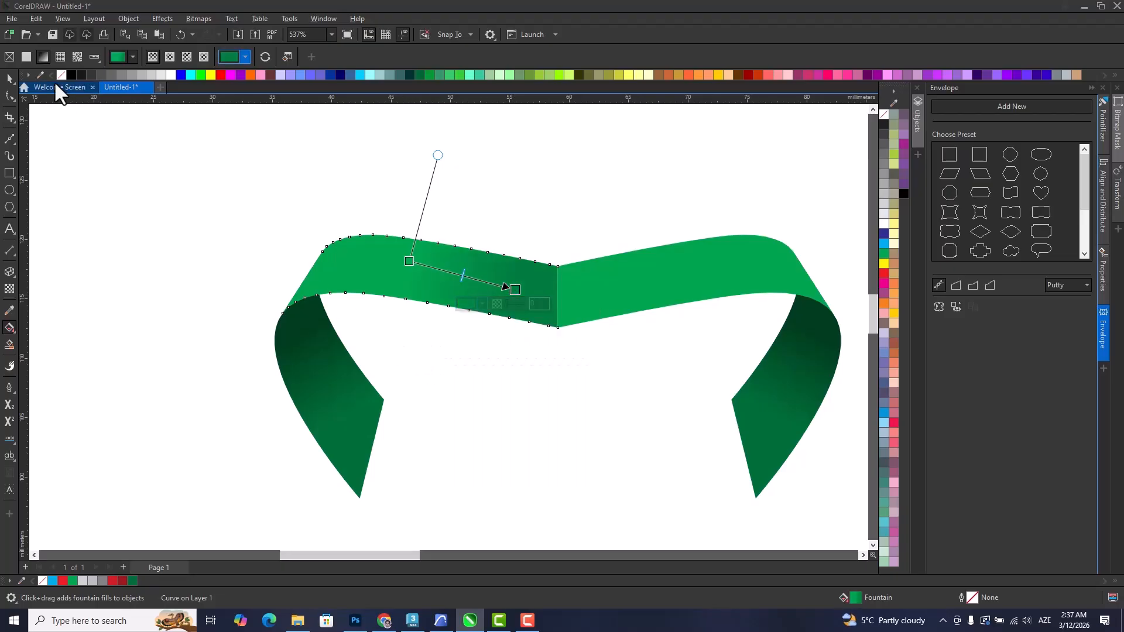
{"action": "left_click", "coordinate": [9, 78]}
{"action": "left_click", "coordinate": [314, 185]}
{"action": "scroll", "coordinate": [379, 214], "scroll_direction": "down", "scroll_amount": 1}
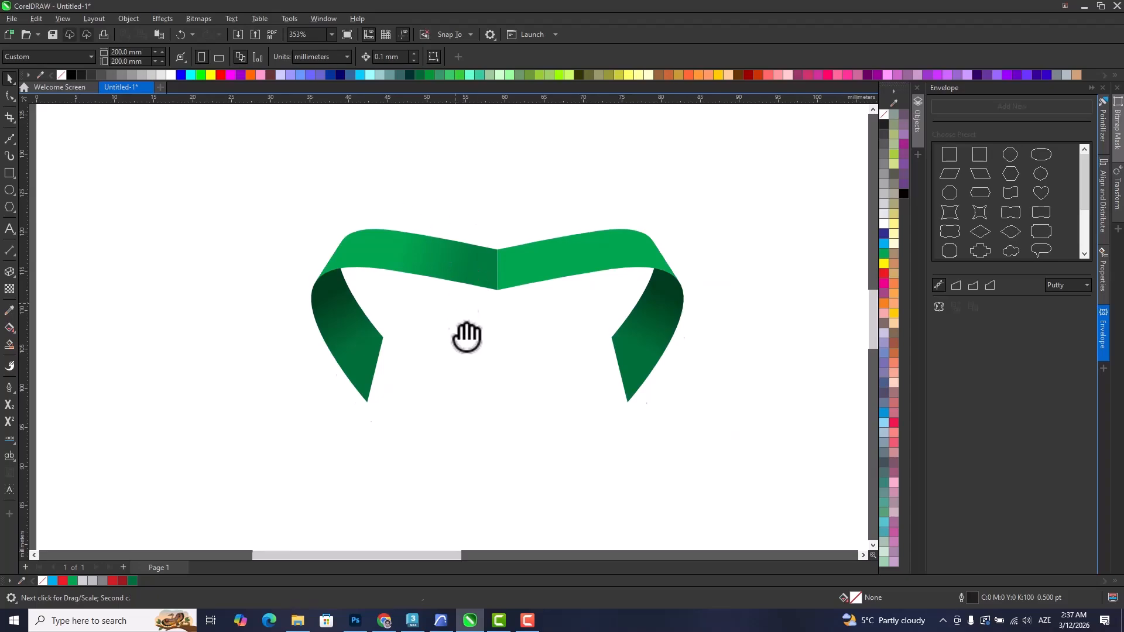
{"action": "left_click_drag", "start_coordinate": [461, 319], "coordinate": [467, 338]}
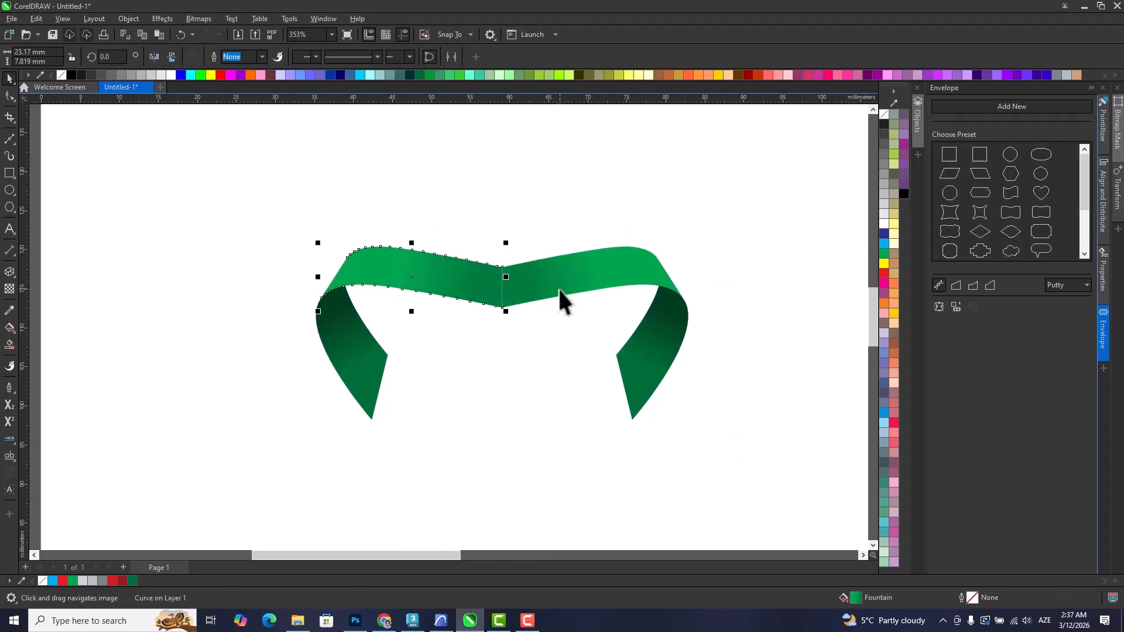
{"action": "scroll", "coordinate": [536, 346], "scroll_direction": "down", "scroll_amount": 1}
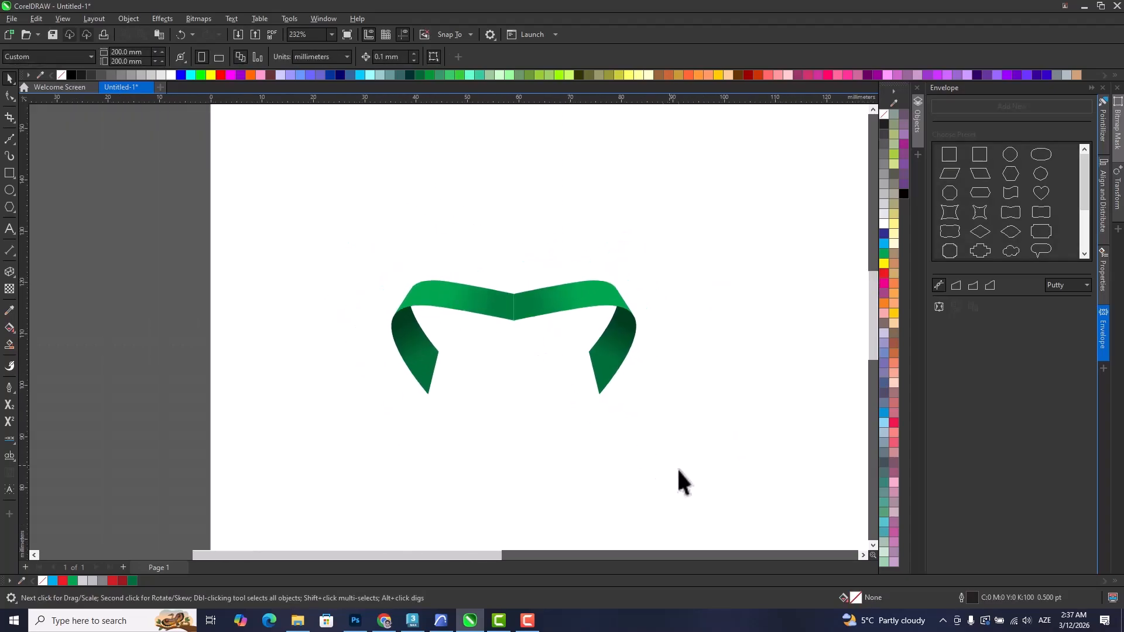
Weld the left and right halves of the green band into one shape.
{"action": "left_click", "coordinate": [529, 298]}
{"action": "scroll", "coordinate": [529, 298], "scroll_direction": "up", "scroll_amount": 2}
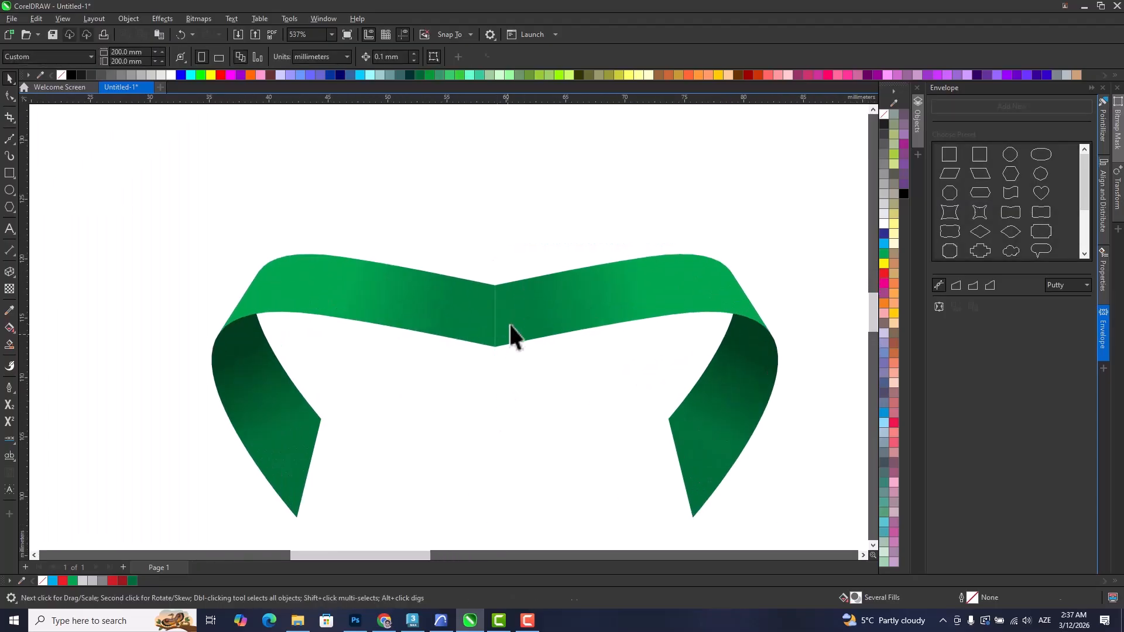
{"action": "left_click", "coordinate": [439, 305], "text": "shift"}
{"action": "left_click", "coordinate": [214, 58]}
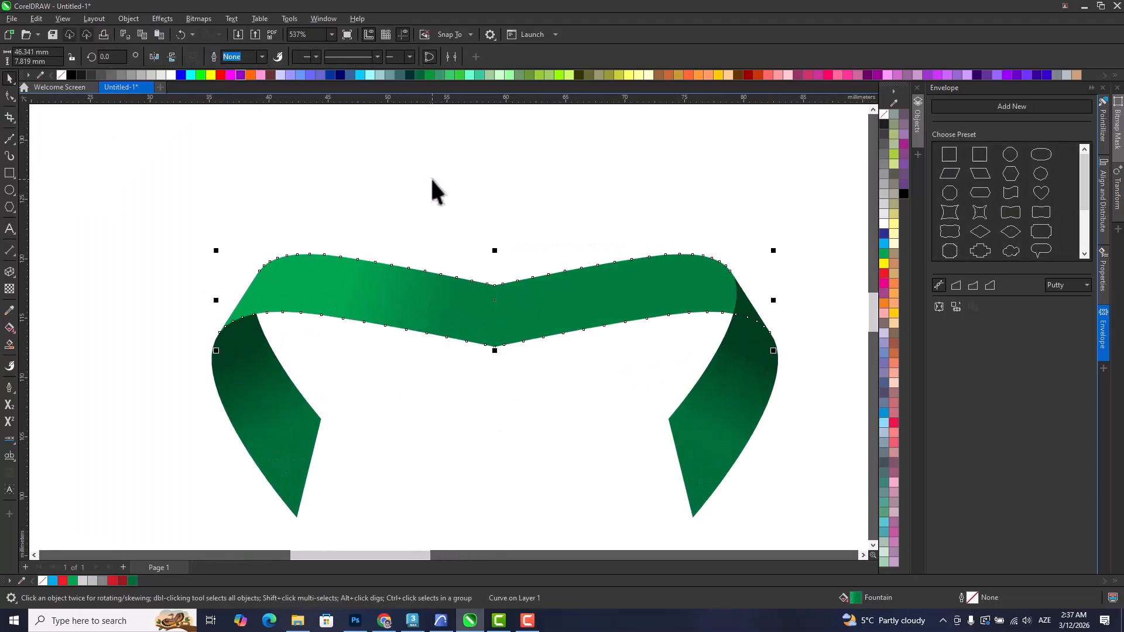
{"action": "left_click", "coordinate": [468, 215]}
{"action": "scroll", "coordinate": [619, 285], "scroll_direction": "down", "scroll_amount": 1}
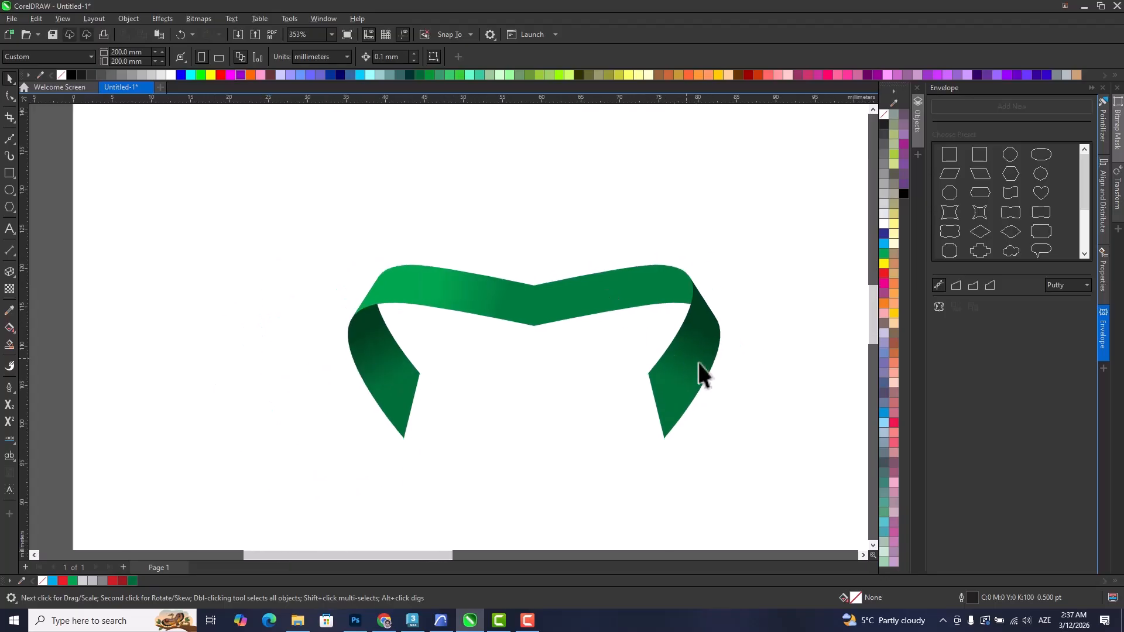
Select all nodes of the welded band with the Shape tool and reduce them to simplify its outline.
{"action": "double_click", "coordinate": [619, 293]}
{"action": "left_click_drag", "start_coordinate": [505, 236], "coordinate": [549, 347]}
{"action": "left_click_drag", "start_coordinate": [315, 185], "coordinate": [771, 367]}
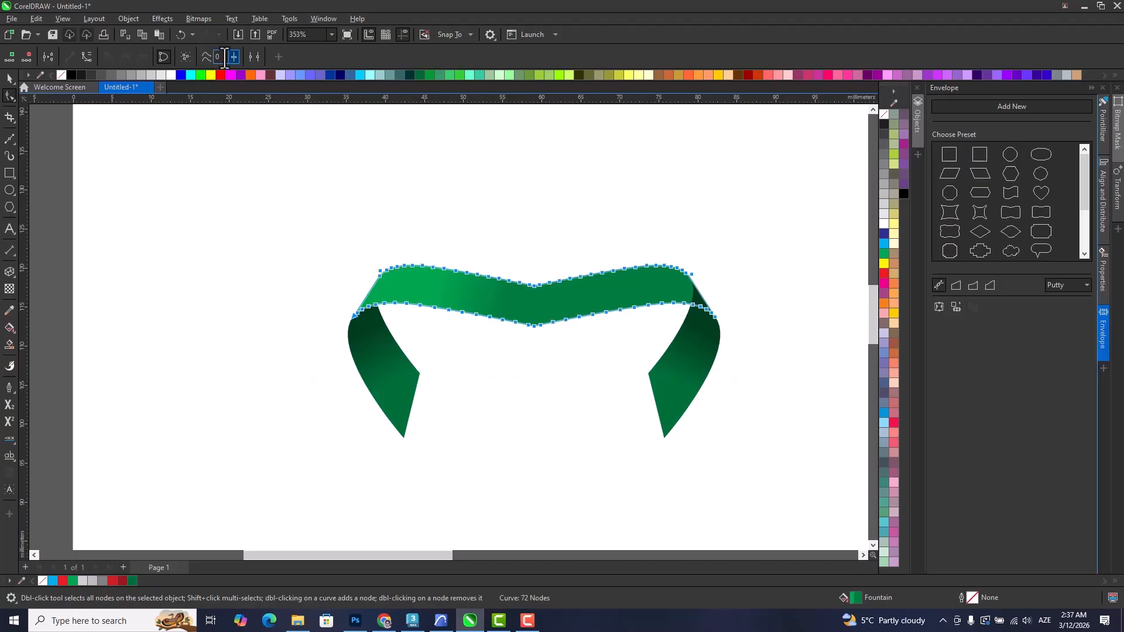
{"action": "left_click", "coordinate": [165, 57]}
{"action": "scroll", "coordinate": [556, 313], "scroll_direction": "up", "scroll_amount": 1}
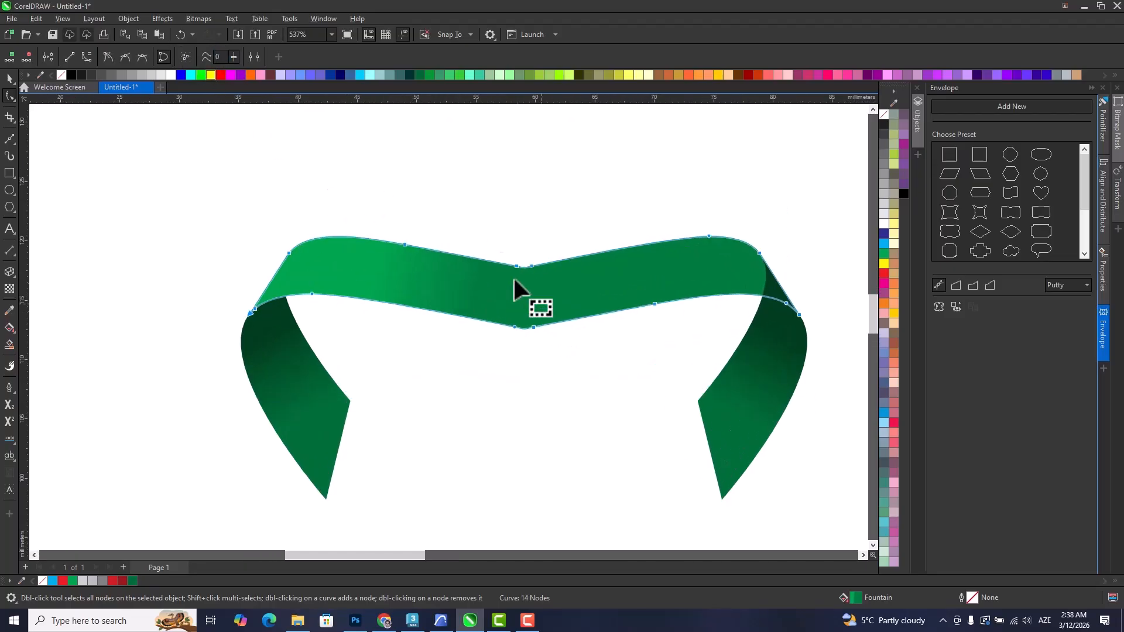
Try deleting the nodes around the middle of the band's upper and lower edges.
{"action": "left_click_drag", "start_coordinate": [553, 356], "coordinate": [554, 354]}
{"action": "key", "text": "Delete"}
{"action": "left_click_drag", "start_coordinate": [502, 218], "coordinate": [658, 343]}
{"action": "key", "text": "Delete"}
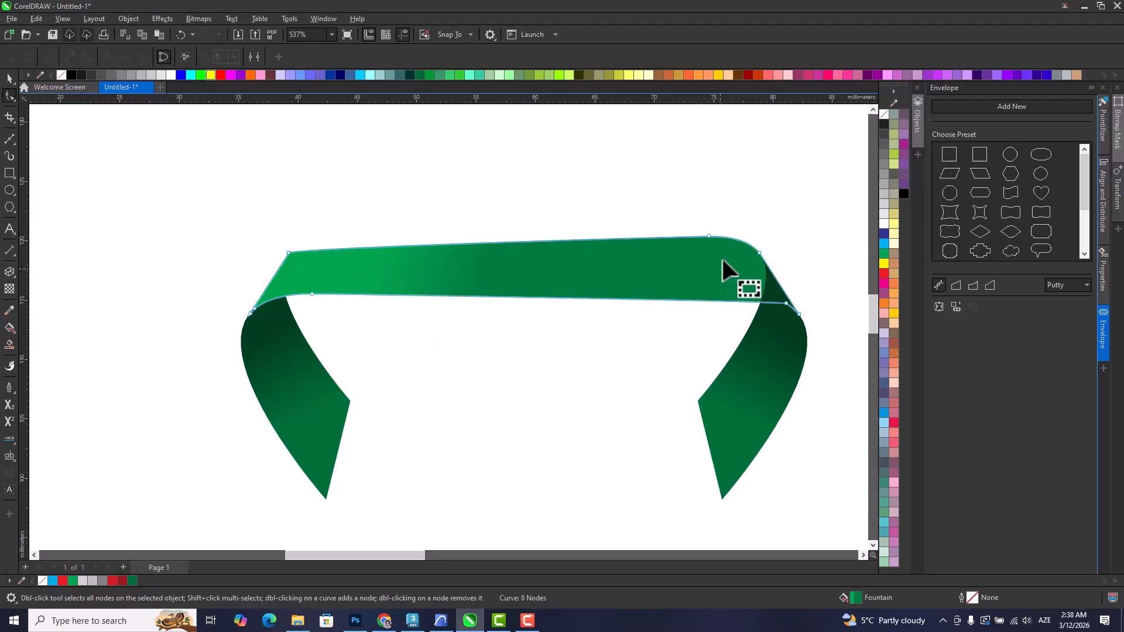
Try bending the band's upper and lower edges into a smooth dip with curve handles and an added node.
{"action": "left_click_drag", "start_coordinate": [676, 232], "coordinate": [606, 284]}
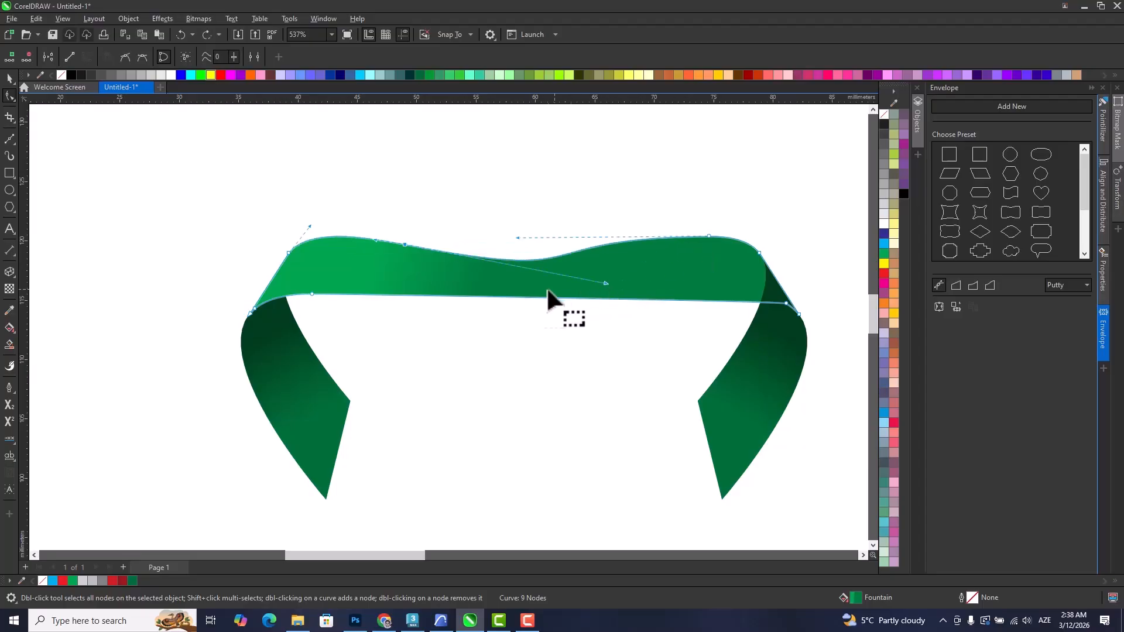
{"action": "left_click", "coordinate": [486, 294]}
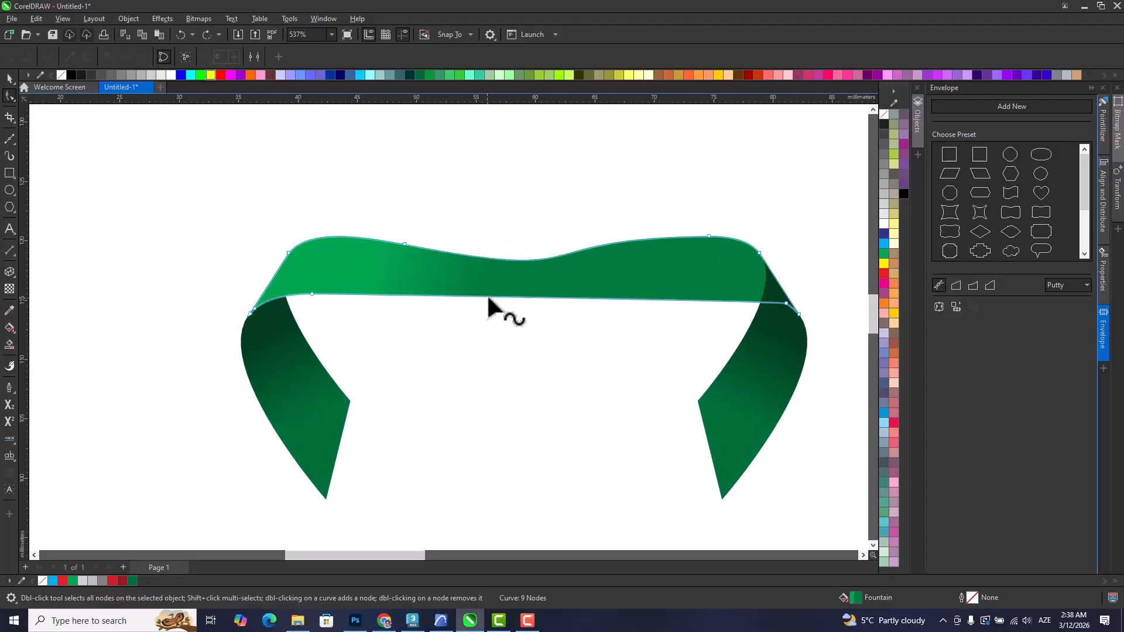
{"action": "double_click", "coordinate": [487, 293]}
{"action": "left_click_drag", "start_coordinate": [487, 296], "coordinate": [401, 294]}
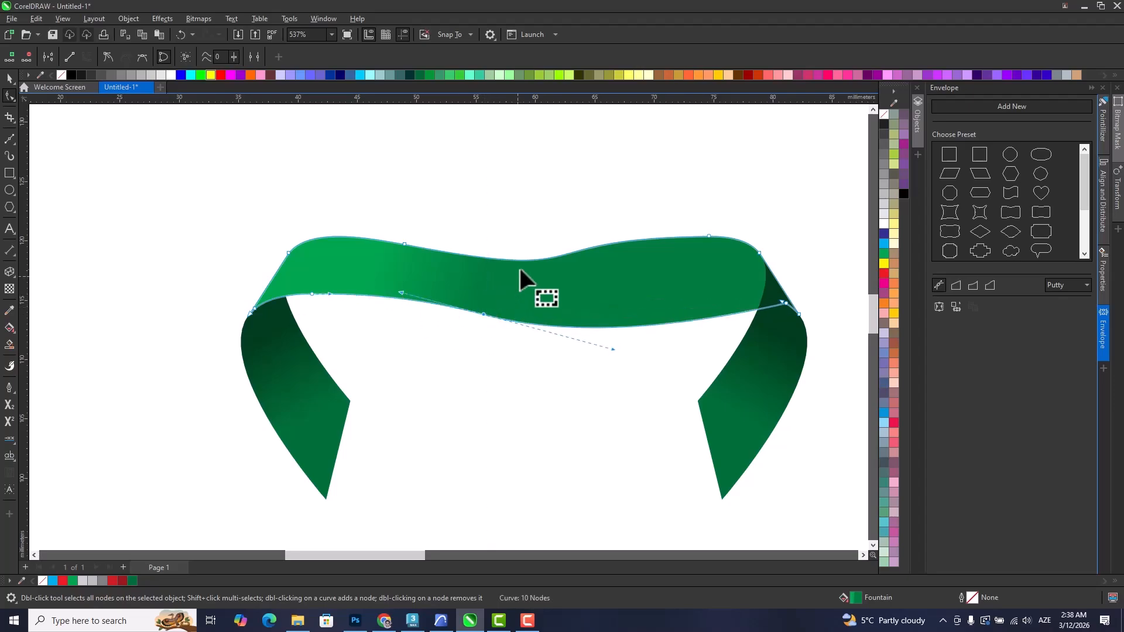
Undo the band's edge reshaping and the trial deletions of its middle nodes.
{"action": "key", "text": "ctrl+z"}
{"action": "key", "text": "ctrl+z"}
{"action": "key", "text": "ctrl+z"}
{"action": "key", "text": "ctrl+z"}
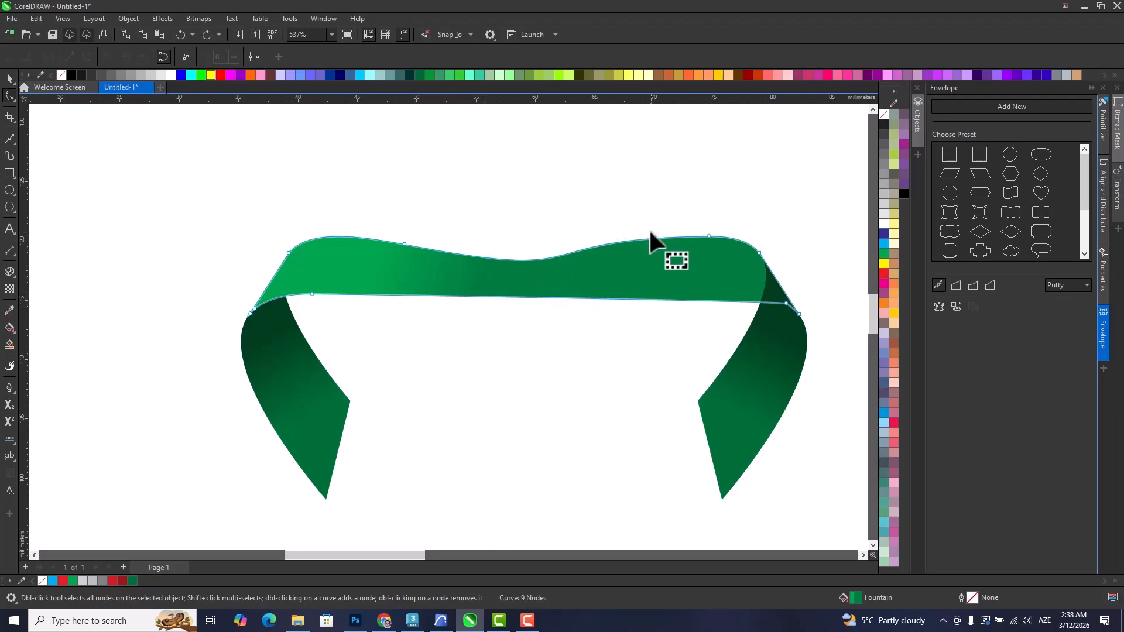
{"action": "key", "text": "ctrl+shift+z"}
{"action": "left_click_drag", "start_coordinate": [485, 231], "coordinate": [579, 280]}
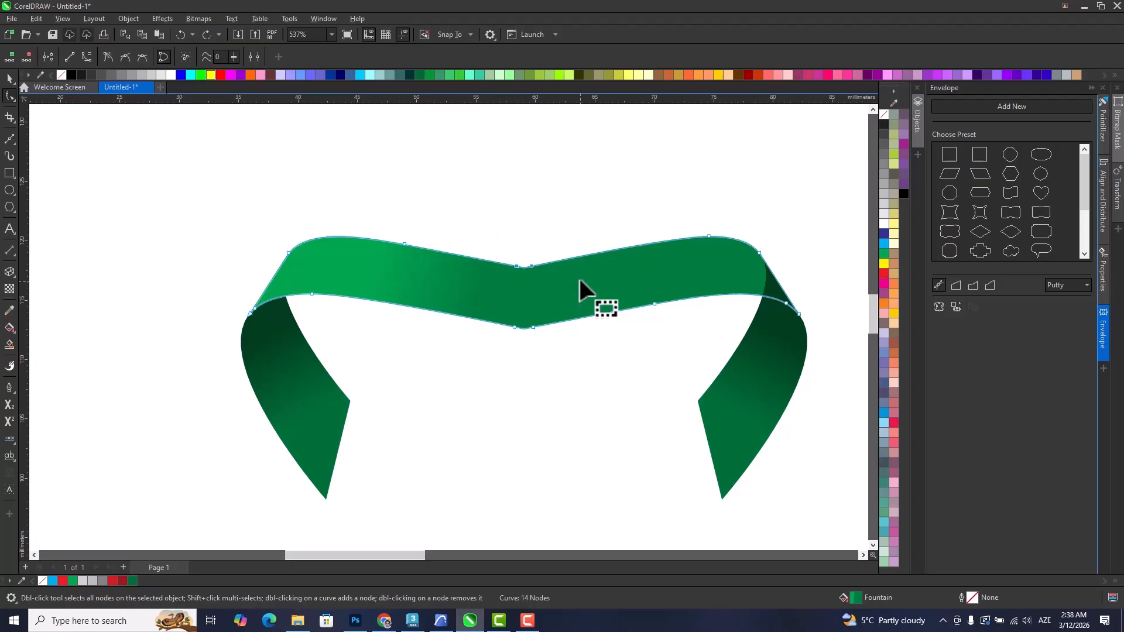
{"action": "key", "text": "Delete"}
{"action": "key", "text": "ctrl+z"}
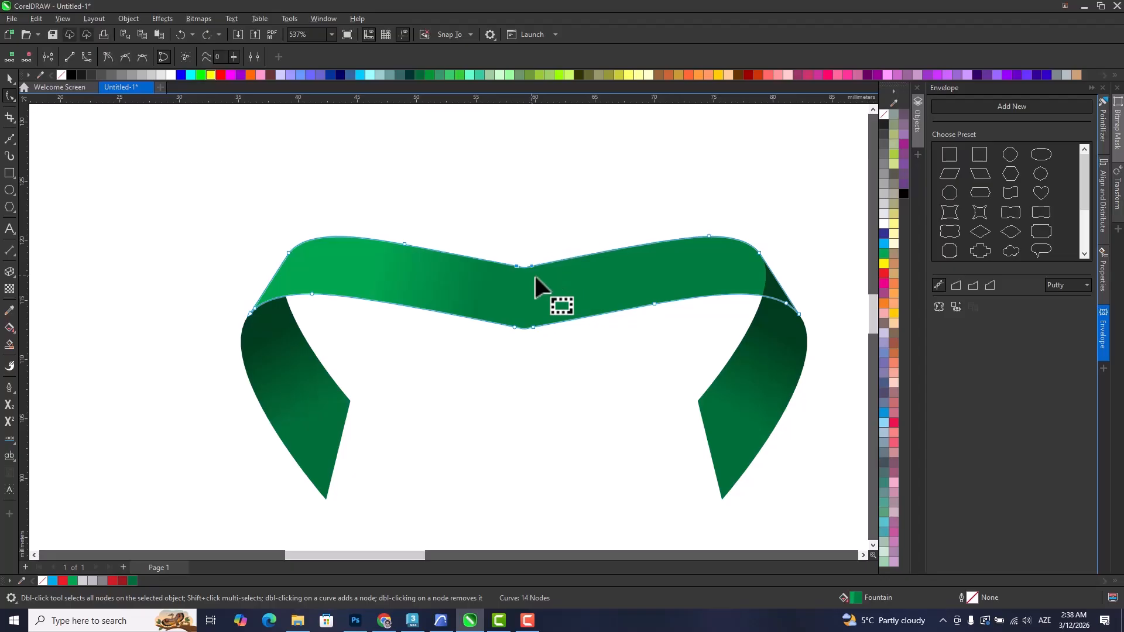
Add nodes on both sides of the dip on the upper and lower edges, and delete the sharp centre nodes.
{"action": "left_click", "coordinate": [610, 250]}
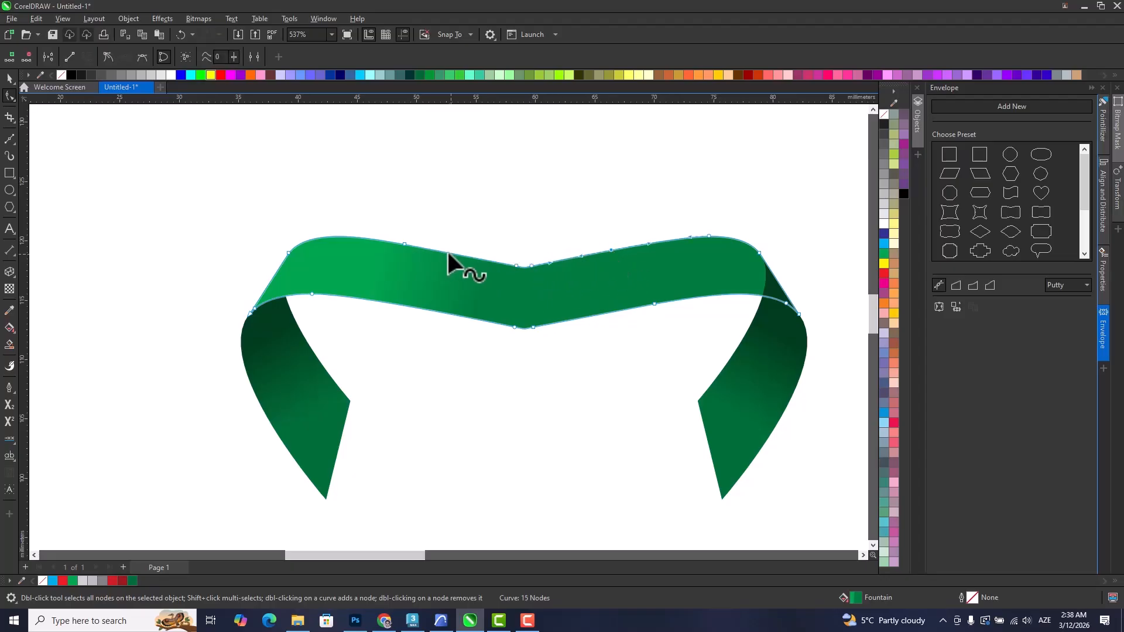
{"action": "double_click", "coordinate": [428, 248]}
{"action": "double_click", "coordinate": [423, 309]}
{"action": "double_click", "coordinate": [611, 311]}
{"action": "left_click_drag", "start_coordinate": [500, 261], "coordinate": [559, 366]}
{"action": "key", "text": "Delete"}
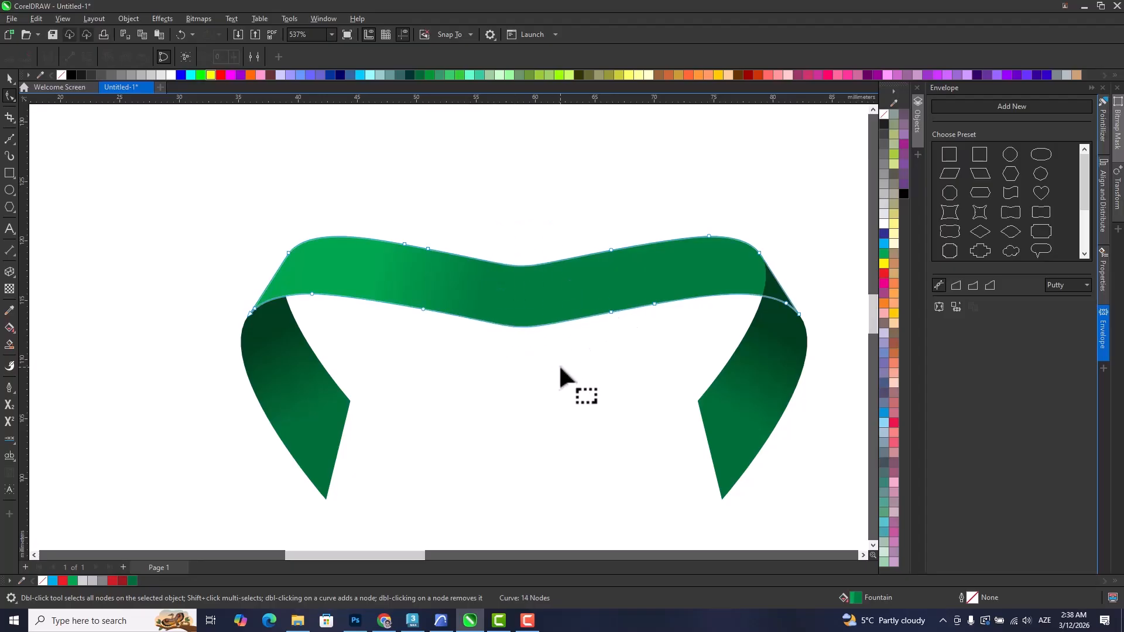
Delete the two added nodes to the right of the dip on the band's upper and lower edges.
{"action": "left_click_drag", "start_coordinate": [620, 333], "coordinate": [584, 300]}
{"action": "key", "text": "Delete"}
{"action": "left_click_drag", "start_coordinate": [604, 247], "coordinate": [623, 268]}
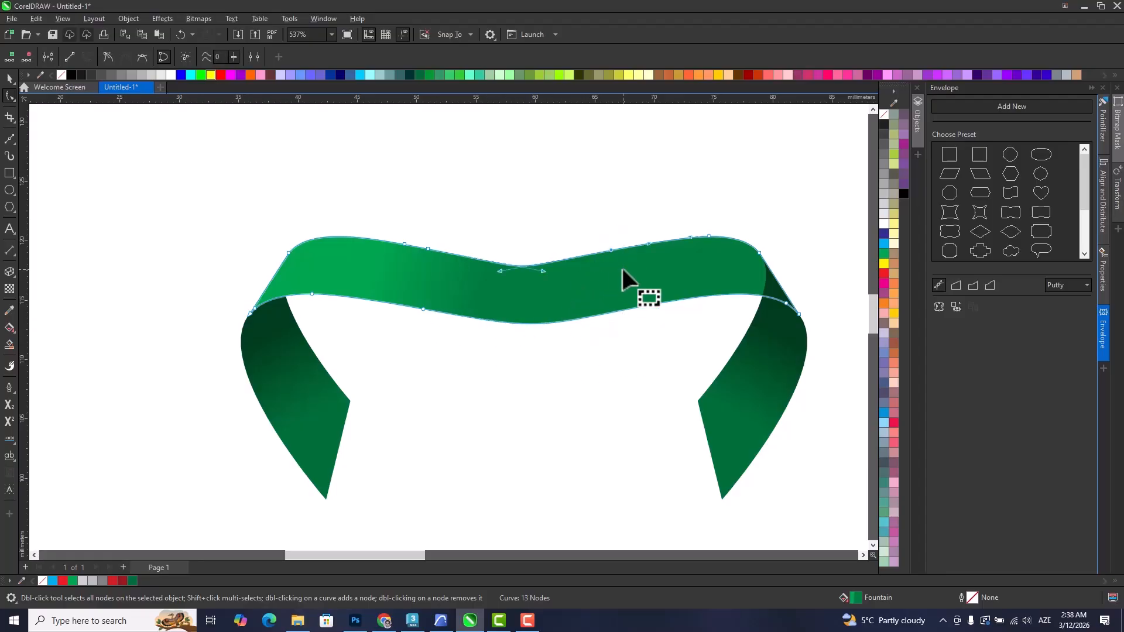
{"action": "key", "text": "Delete"}
{"action": "scroll", "coordinate": [483, 289], "scroll_direction": "down", "scroll_amount": 3}
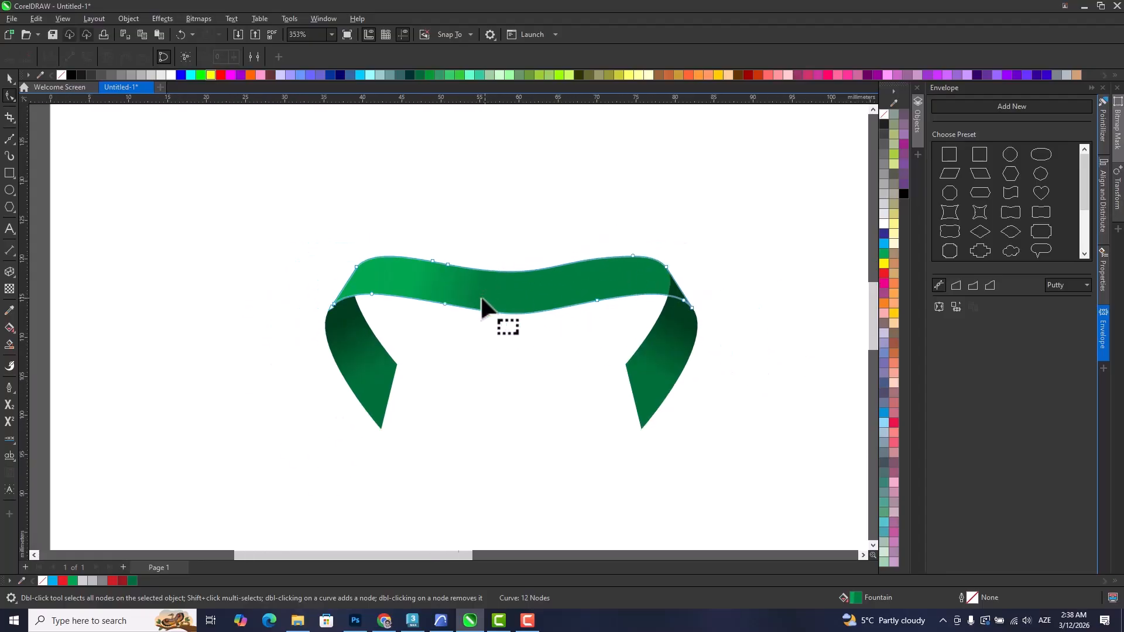
Send the right dark fold behind the green band.
{"action": "left_click", "coordinate": [10, 80]}
{"action": "left_click", "coordinate": [657, 357]}
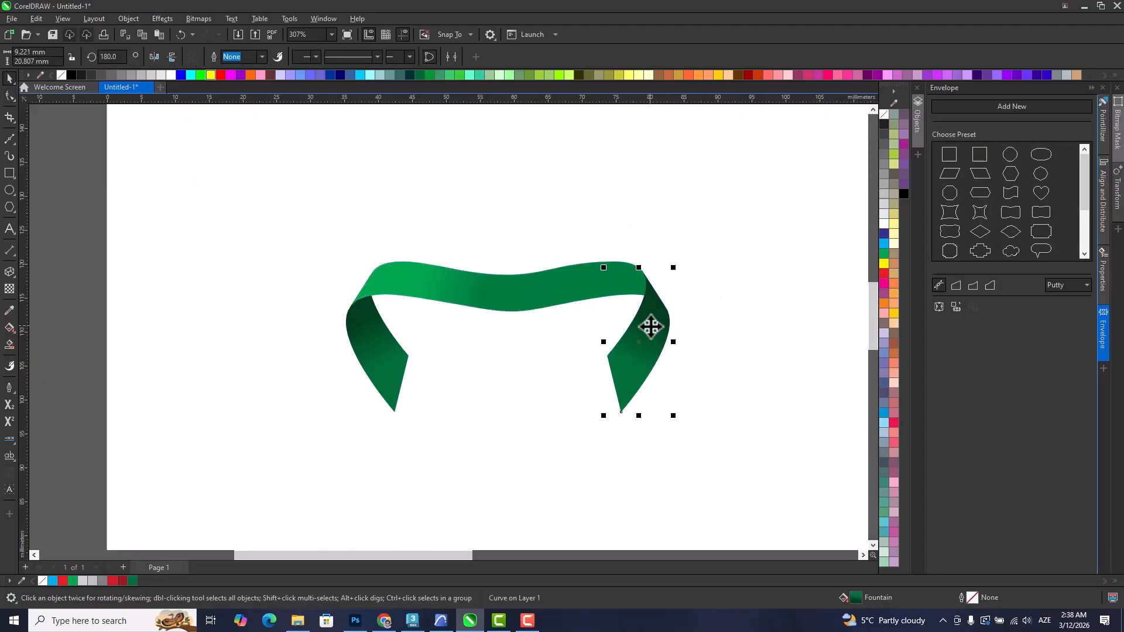
{"action": "left_click", "coordinate": [523, 442]}
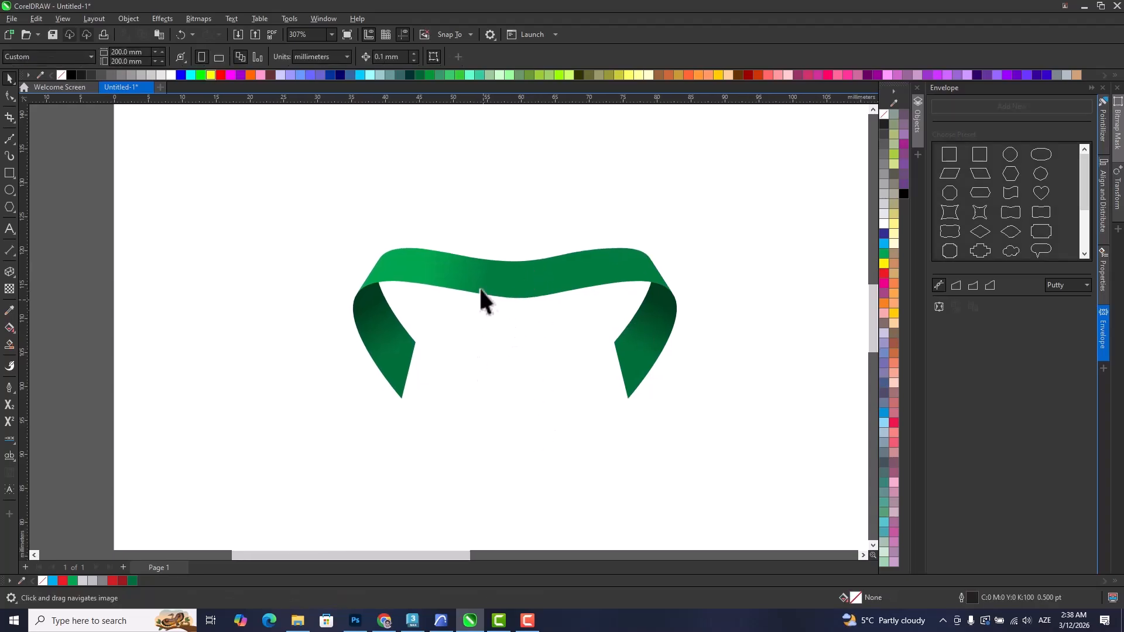
{"action": "scroll", "coordinate": [482, 296], "scroll_direction": "up", "scroll_amount": 1}
{"action": "scroll", "coordinate": [496, 282], "scroll_direction": "down", "scroll_amount": 1}
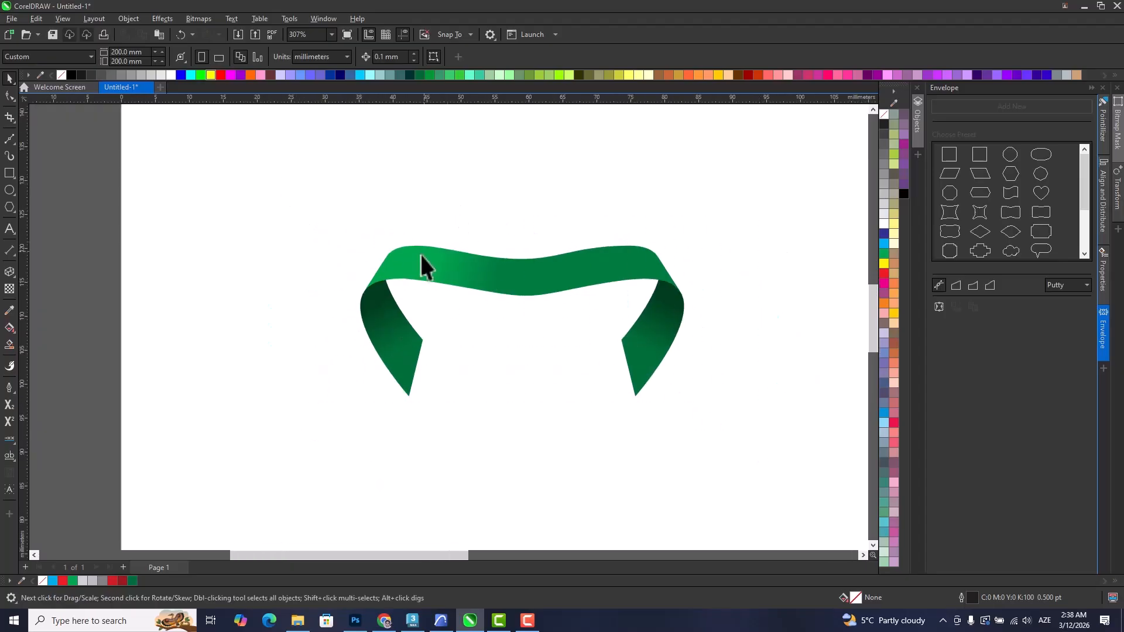
{"action": "scroll", "coordinate": [420, 256], "scroll_direction": "up", "scroll_amount": 3}
{"action": "scroll", "coordinate": [341, 261], "scroll_direction": "down", "scroll_amount": 2}
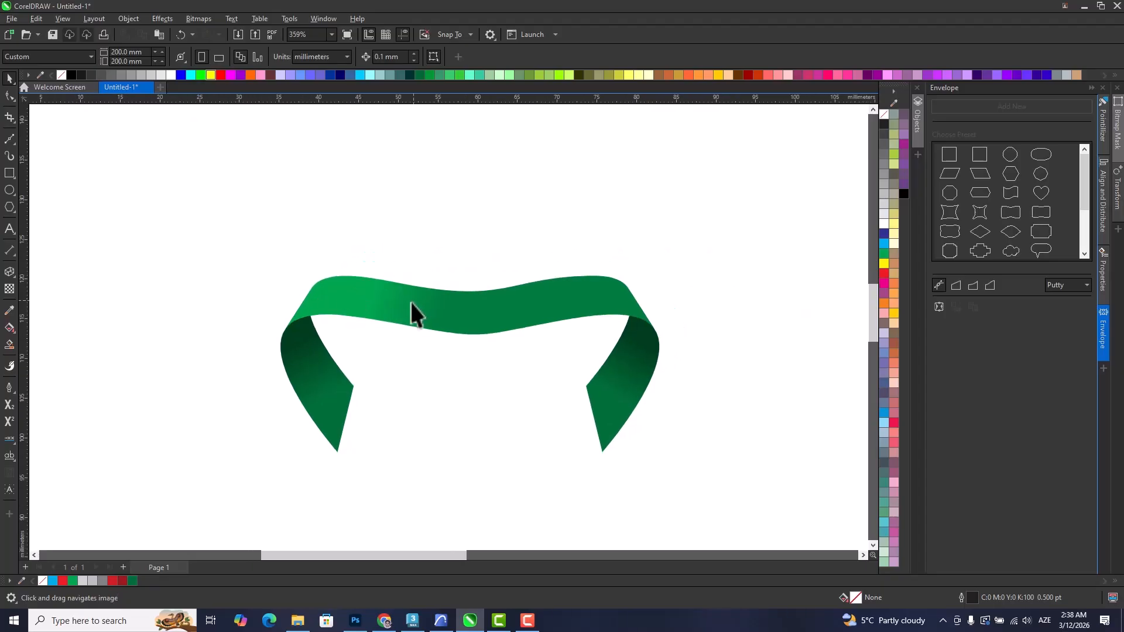
Duplicate the green band above the ribbon, trim one copy with an upward-offset copy, and delete the cutter to leave a thin strip.
{"action": "scroll", "coordinate": [412, 300], "scroll_direction": "up", "scroll_amount": 1}
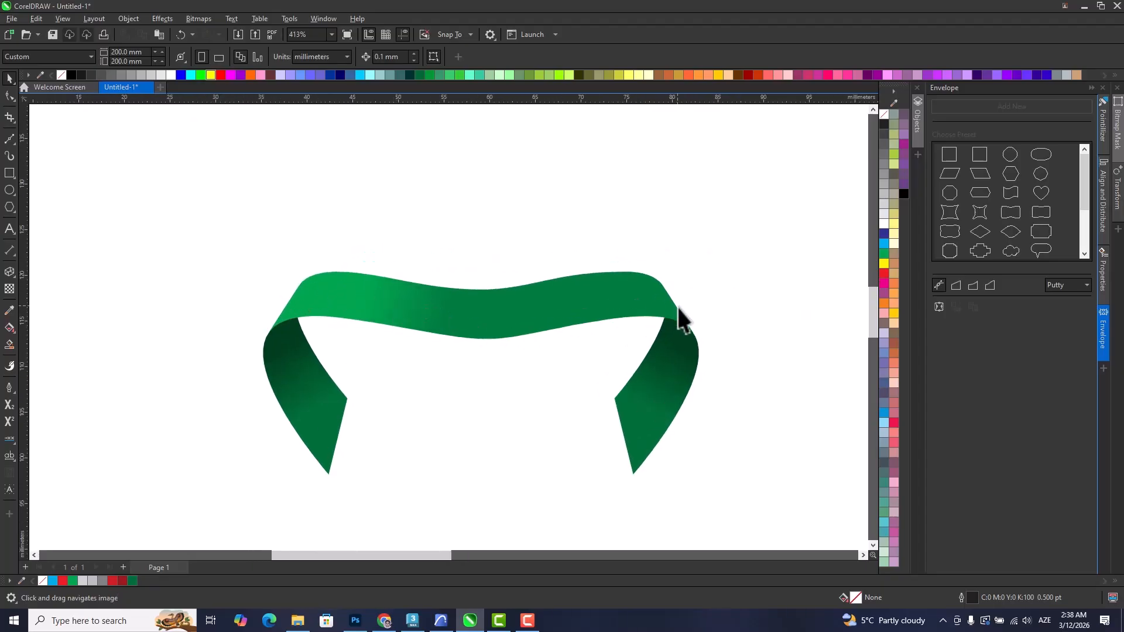
{"action": "left_click", "coordinate": [294, 305]}
{"action": "left_click_drag", "start_coordinate": [393, 301], "coordinate": [420, 217]}
{"action": "scroll", "coordinate": [418, 237], "scroll_direction": "up", "scroll_amount": 2}
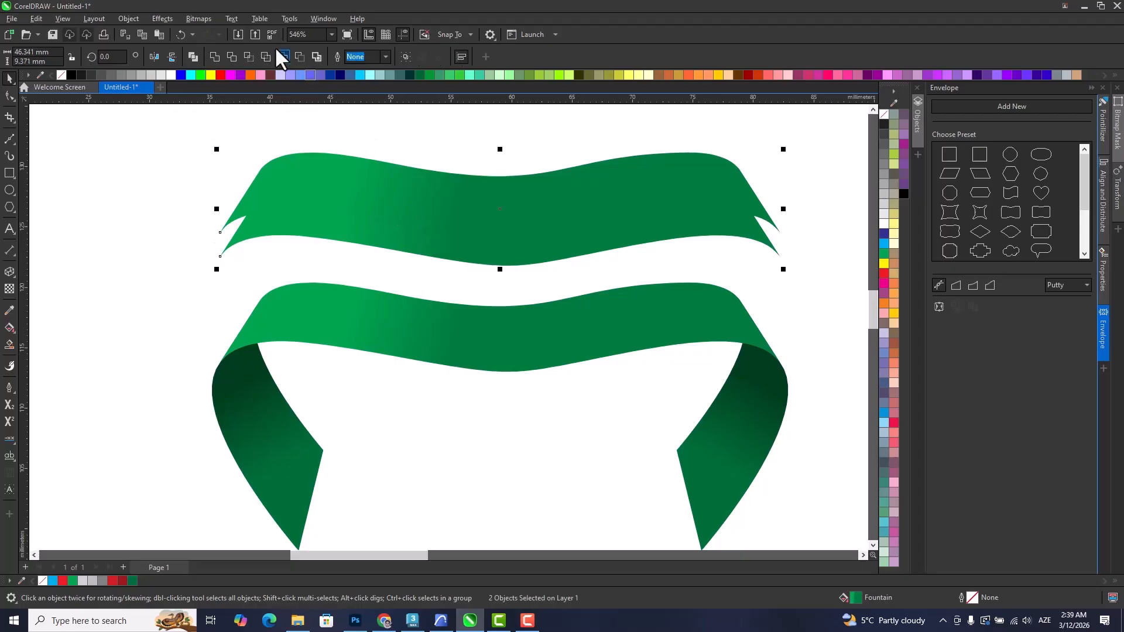
{"action": "left_click", "coordinate": [232, 56]}
{"action": "left_click", "coordinate": [438, 206]}
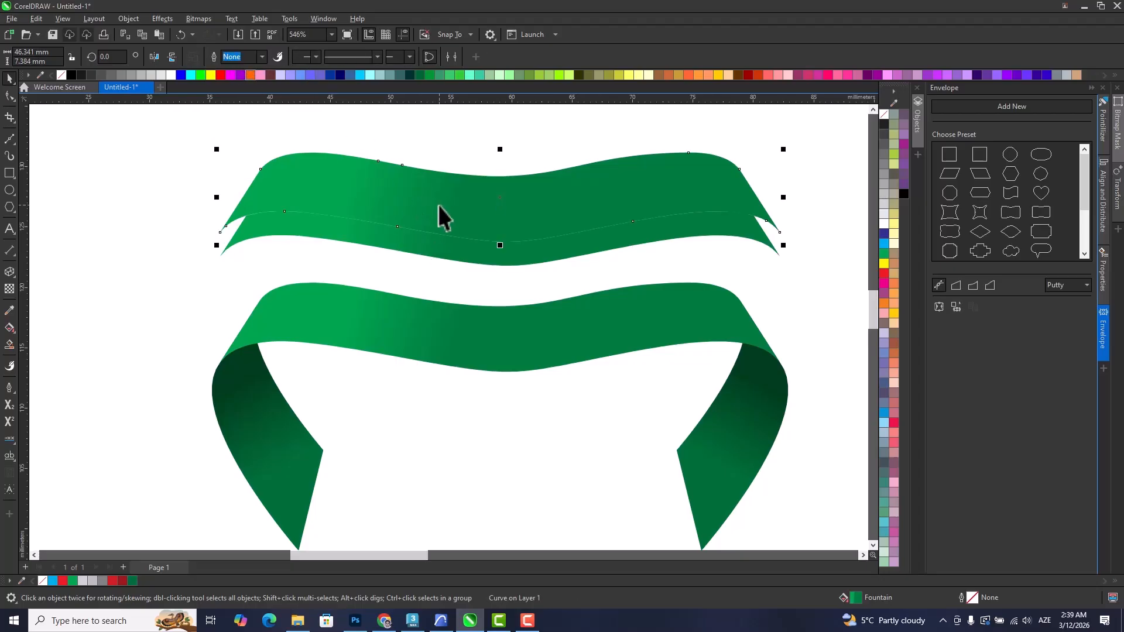
{"action": "key", "text": "Delete"}
Duplicate the thin strip upward twice in equal steps, filling the uppermost copy cyan and the middle one red.
{"action": "mouse_move", "coordinate": [416, 237]}
{"action": "left_mouse_down"}
{"action": "mouse_move", "coordinate": [421, 248]}
{"action": "mouse_move", "coordinate": [429, 234]}
{"action": "left_mouse_up"}
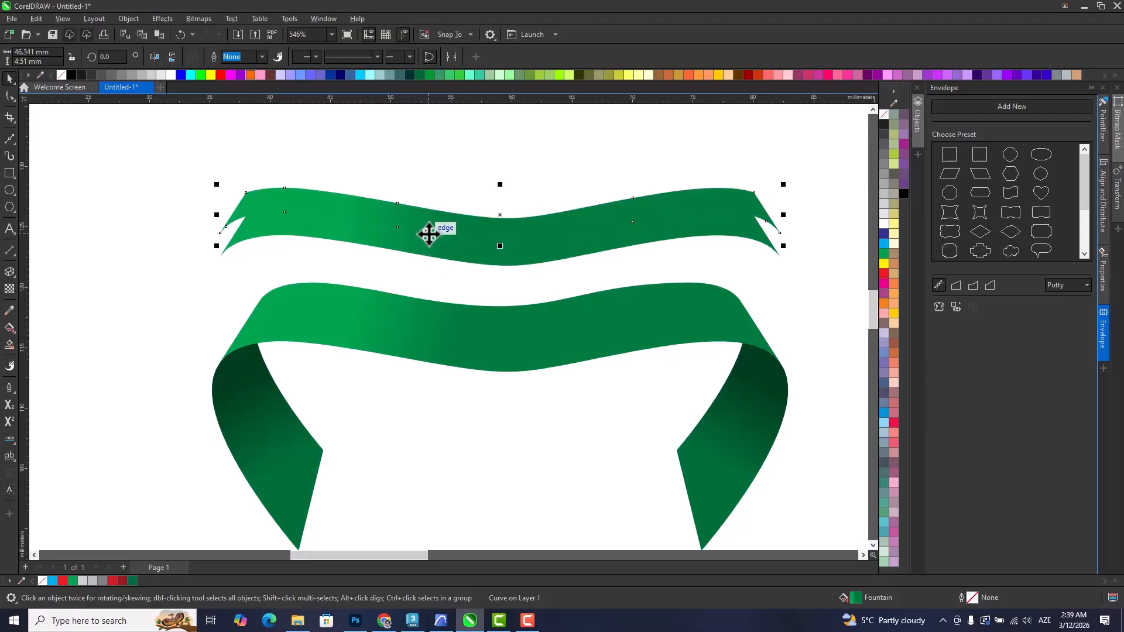
{"action": "key", "text": "ctrl+r"}
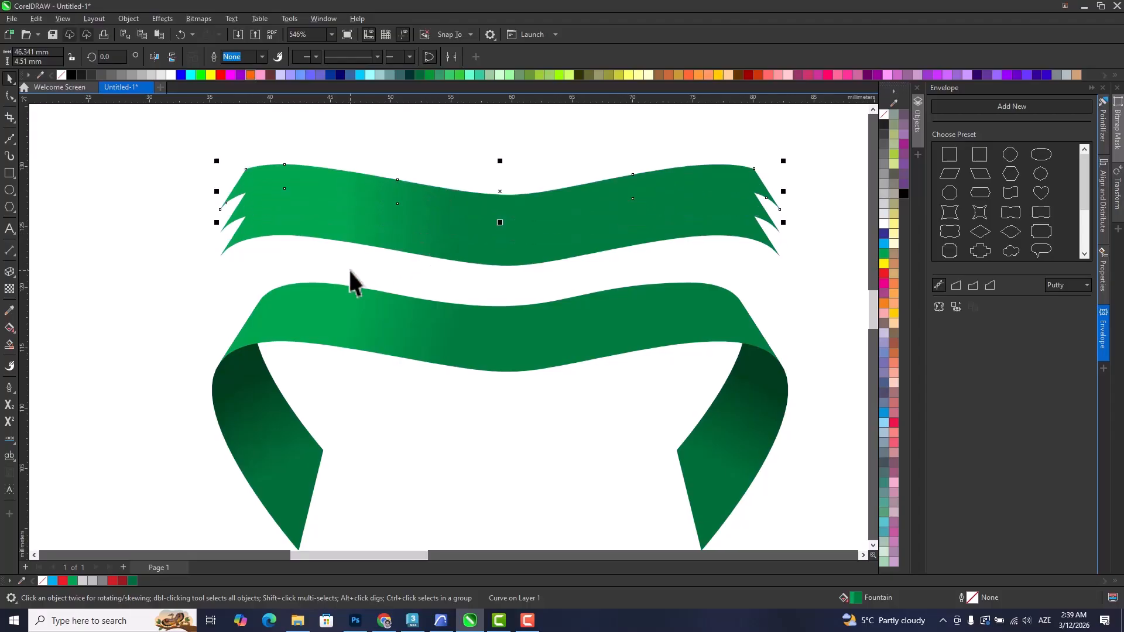
{"action": "left_click", "coordinate": [884, 244]}
{"action": "left_click", "coordinate": [697, 200]}
{"action": "left_click", "coordinate": [881, 273]}
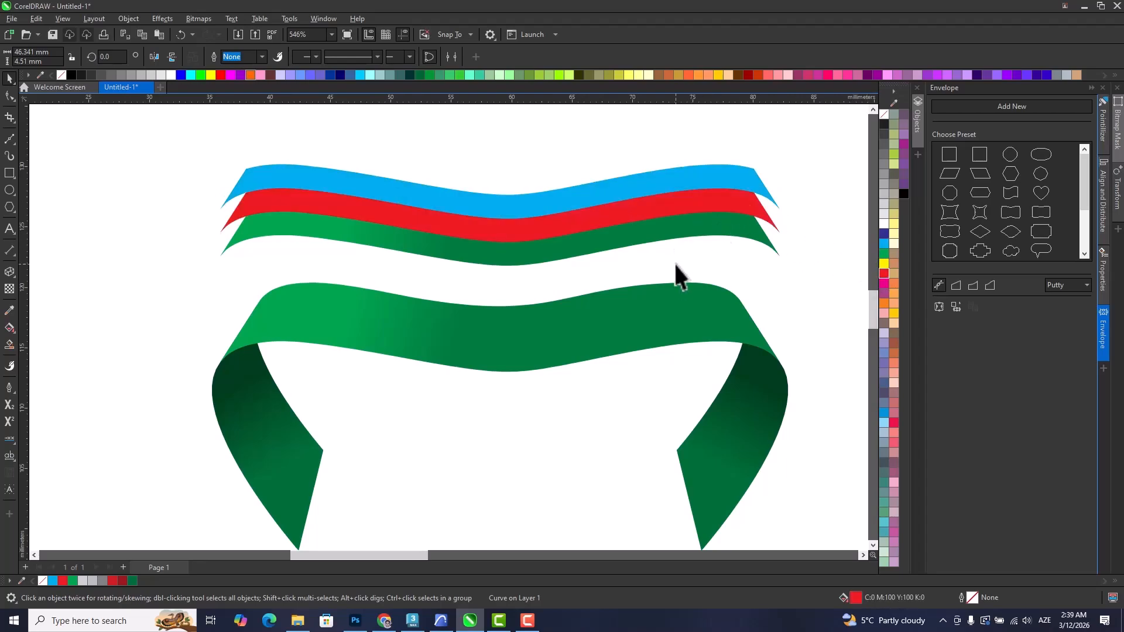
Try to PowerClip the grouped cyan and red strips inside the green band, and undo it.
{"action": "left_click", "coordinate": [674, 264]}
{"action": "scroll", "coordinate": [381, 172], "scroll_direction": "down", "scroll_amount": 1}
{"action": "left_click_drag", "start_coordinate": [717, 241], "coordinate": [715, 240]}
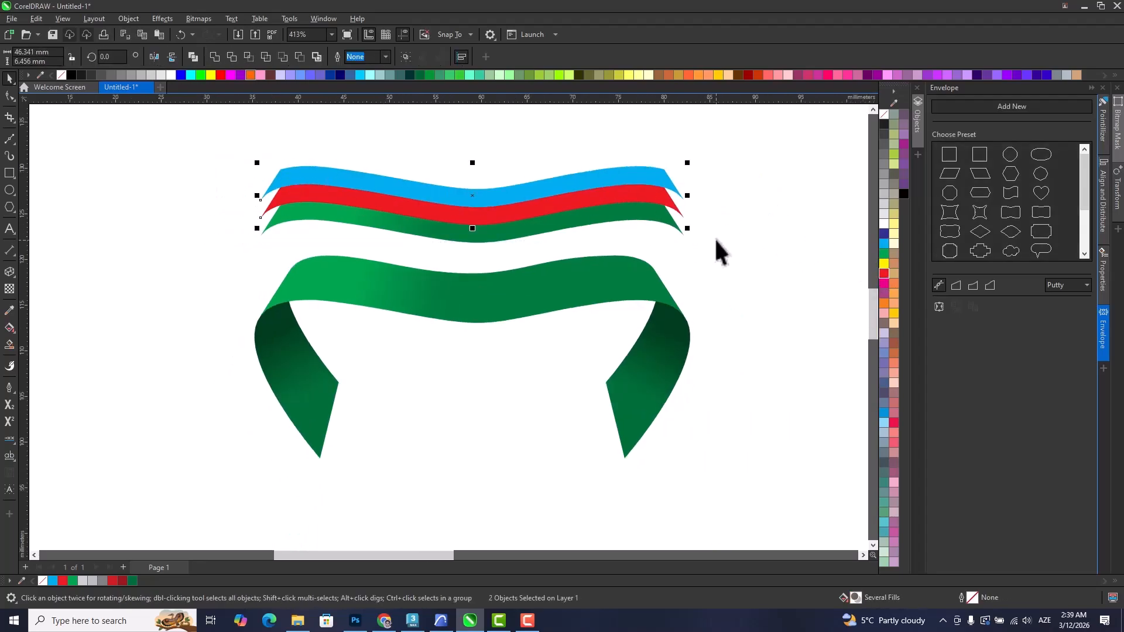
{"action": "key", "text": "ctrl+g"}
{"action": "right_click", "coordinate": [556, 210]}
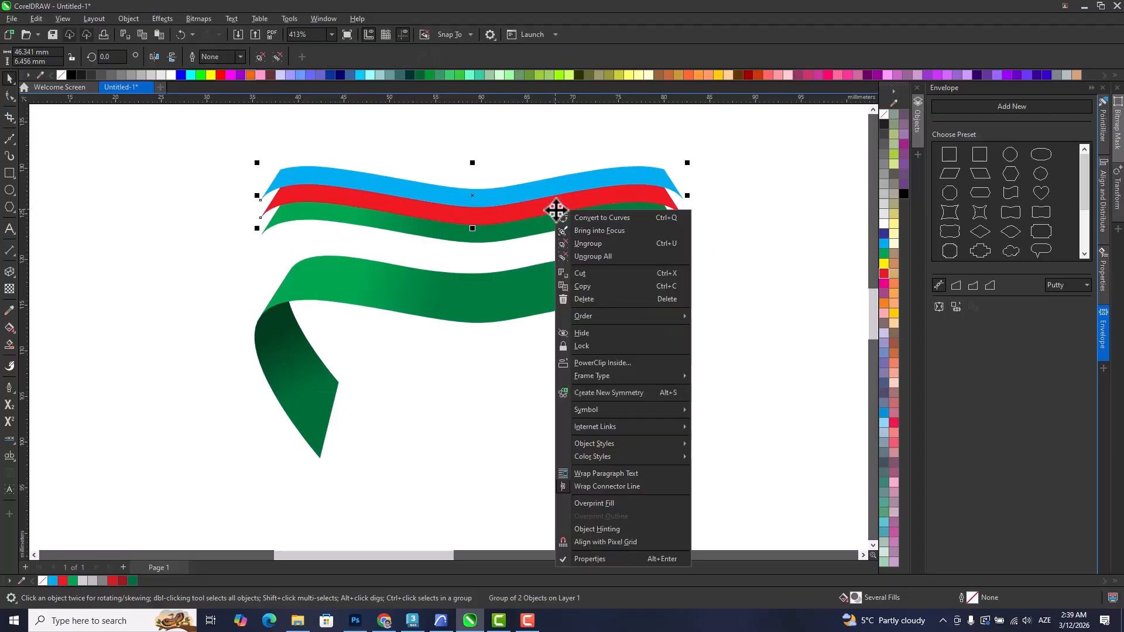
{"action": "left_click", "coordinate": [591, 363]}
{"action": "left_click", "coordinate": [485, 291]}
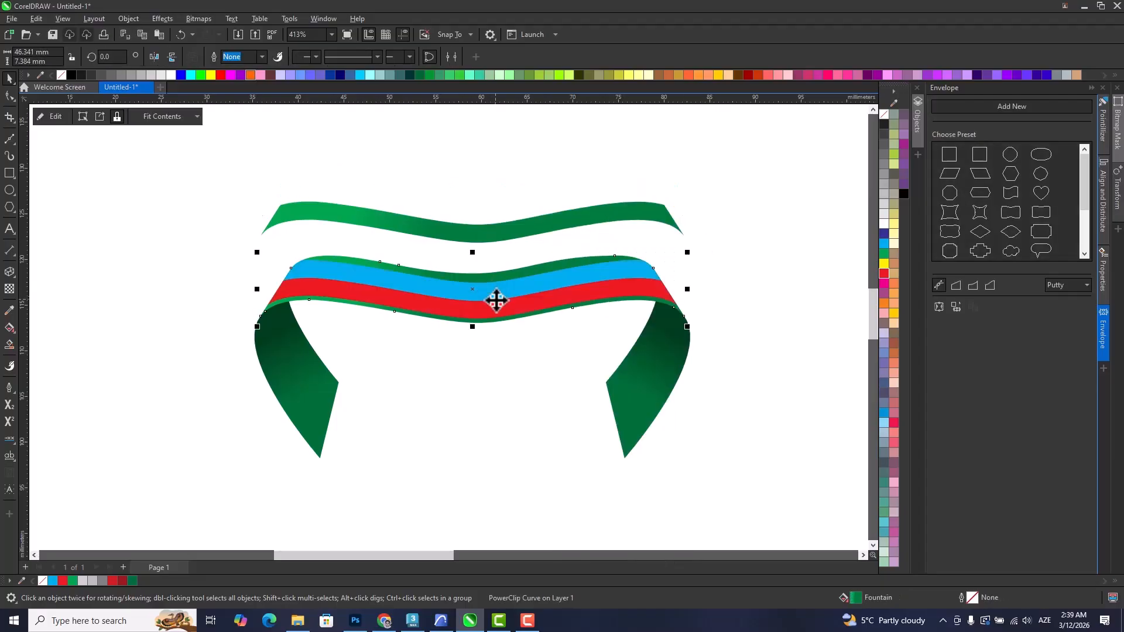
{"action": "double_click", "coordinate": [495, 300]}
{"action": "key", "text": "ctrl+z"}
{"action": "key", "text": "ctrl+z"}
Replace the lowest strip's gradient with a uniform green fill.
{"action": "left_click", "coordinate": [494, 140]}
{"action": "mouse_move", "coordinate": [445, 236]}
{"action": "left_mouse_down"}
{"action": "mouse_move", "coordinate": [440, 257]}
{"action": "mouse_move", "coordinate": [431, 221]}
{"action": "left_mouse_up"}
{"action": "left_click", "coordinate": [216, 125]}
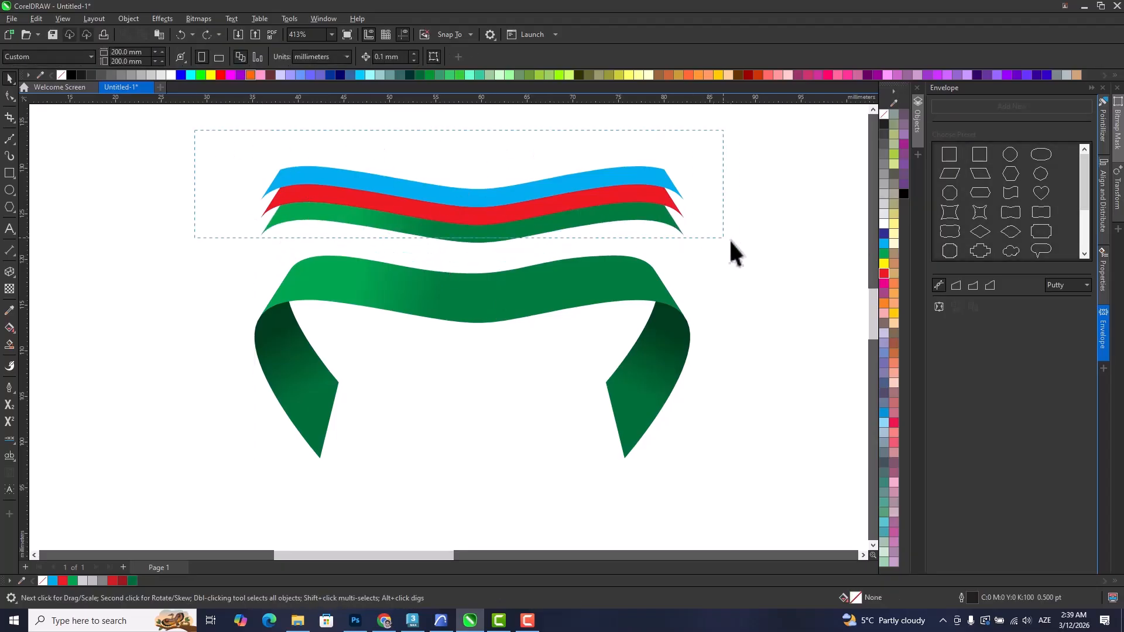
{"action": "left_click", "coordinate": [641, 221]}
{"action": "left_click", "coordinate": [799, 265]}
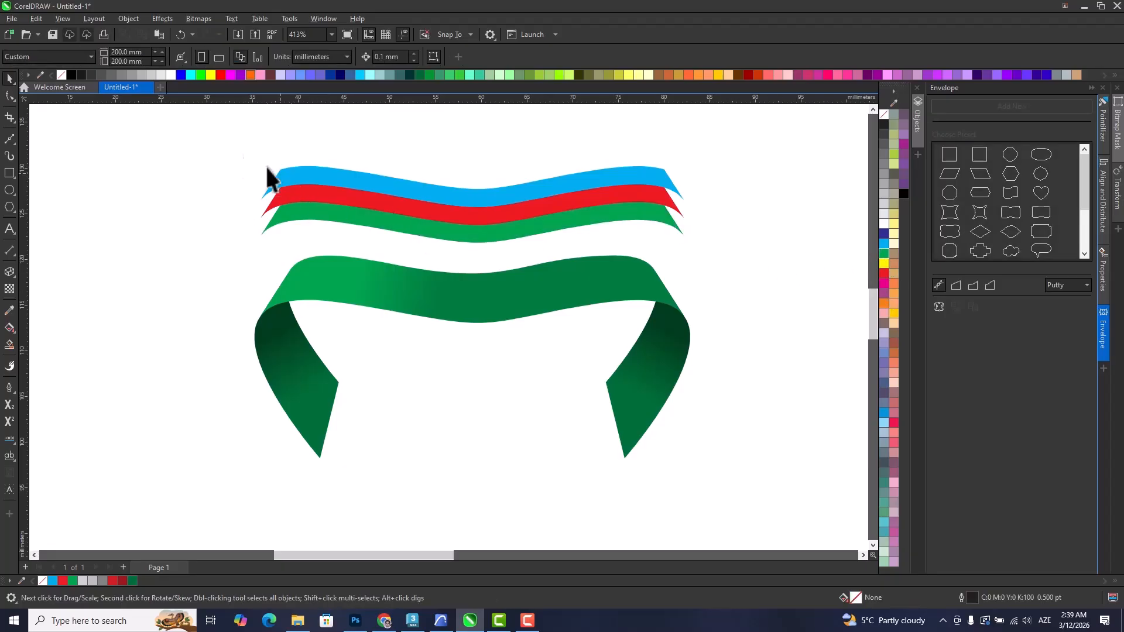
Group the cyan, red and green strips, move them slightly down, and PowerClip them inside the ribbon's green centre band.
{"action": "left_click_drag", "start_coordinate": [717, 259], "coordinate": [725, 259]}
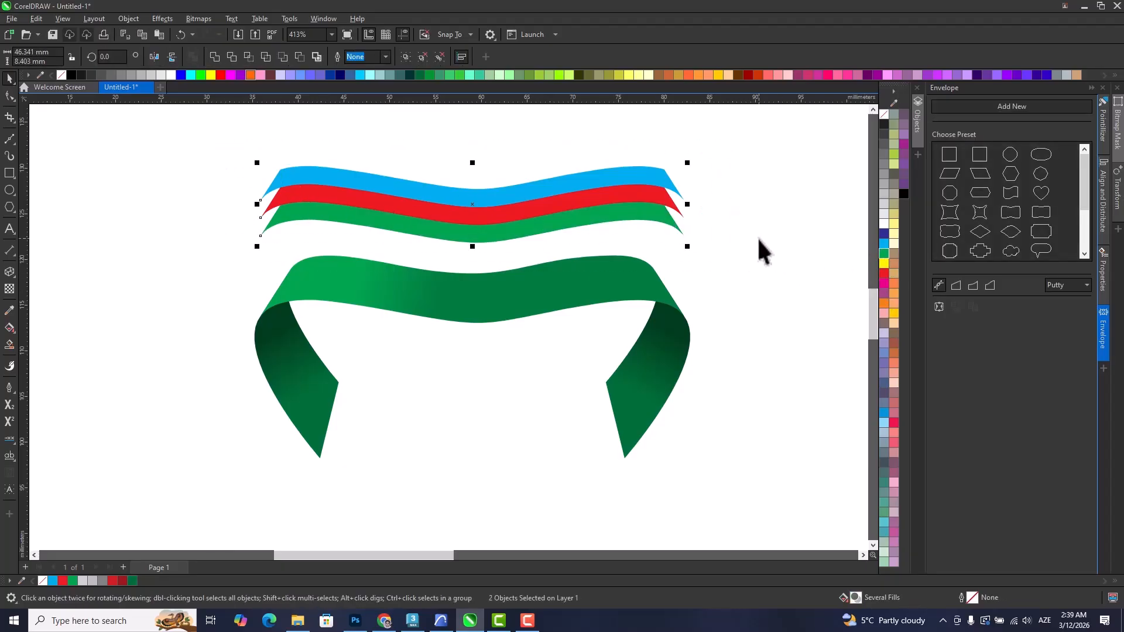
{"action": "key", "text": "ctrl+g"}
{"action": "left_click_drag", "start_coordinate": [482, 213], "coordinate": [482, 227]}
{"action": "right_click", "coordinate": [482, 227]}
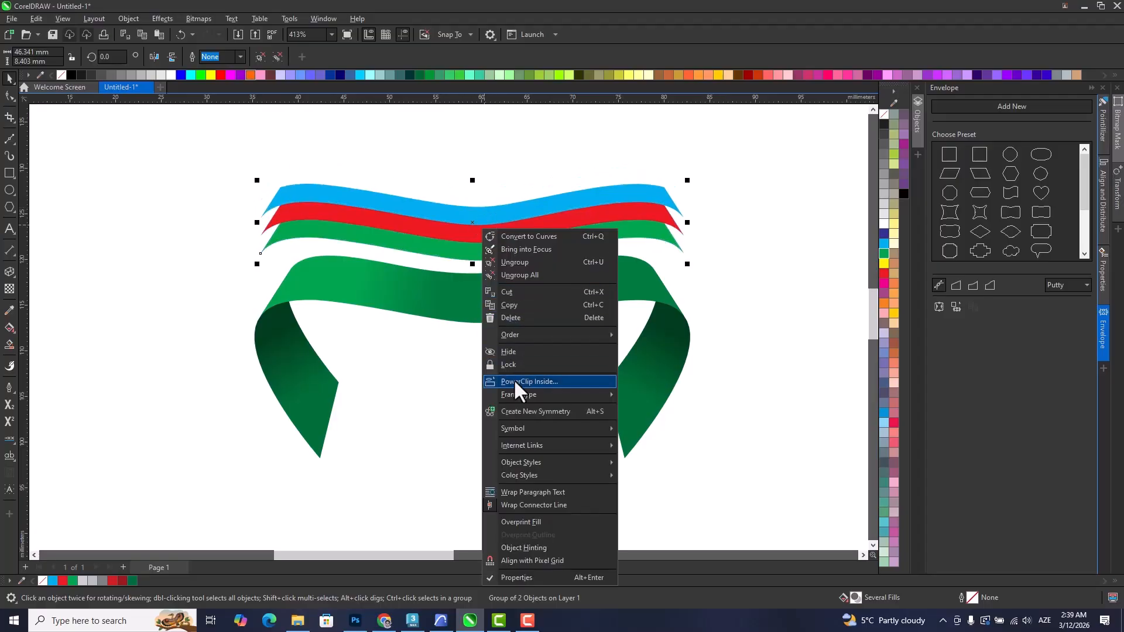
{"action": "left_click", "coordinate": [514, 381]}
{"action": "left_click", "coordinate": [468, 305]}
{"action": "left_click", "coordinate": [482, 331]}
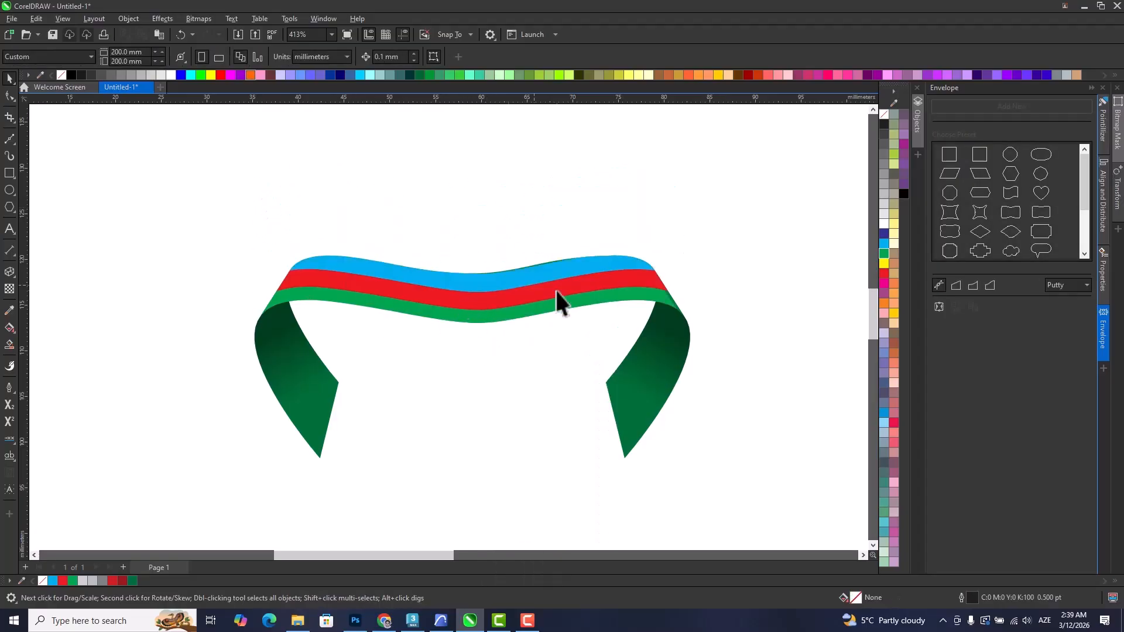
Edit the PowerClip contents and shift the strips up slightly to line up with the band outline, then finish editing.
{"action": "scroll", "coordinate": [517, 300], "scroll_direction": "up", "scroll_amount": 3}
{"action": "left_click", "coordinate": [500, 301], "text": "ctrl"}
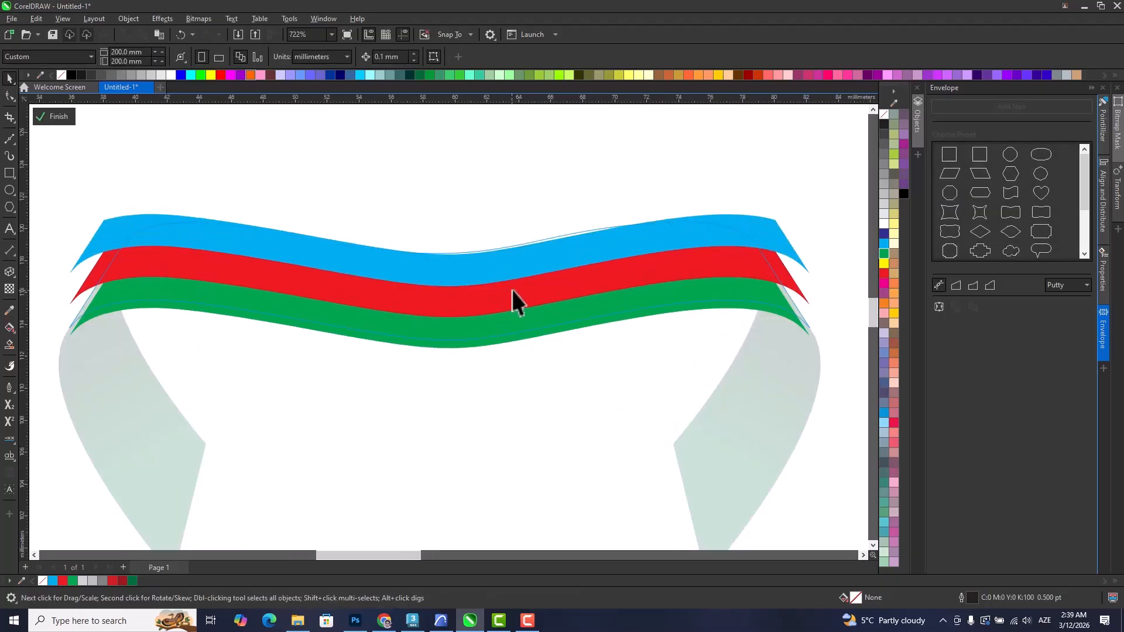
{"action": "scroll", "coordinate": [515, 290], "scroll_direction": "up", "scroll_amount": 1}
{"action": "scroll", "coordinate": [483, 349], "scroll_direction": "up", "scroll_amount": 5}
{"action": "left_click", "coordinate": [464, 353]}
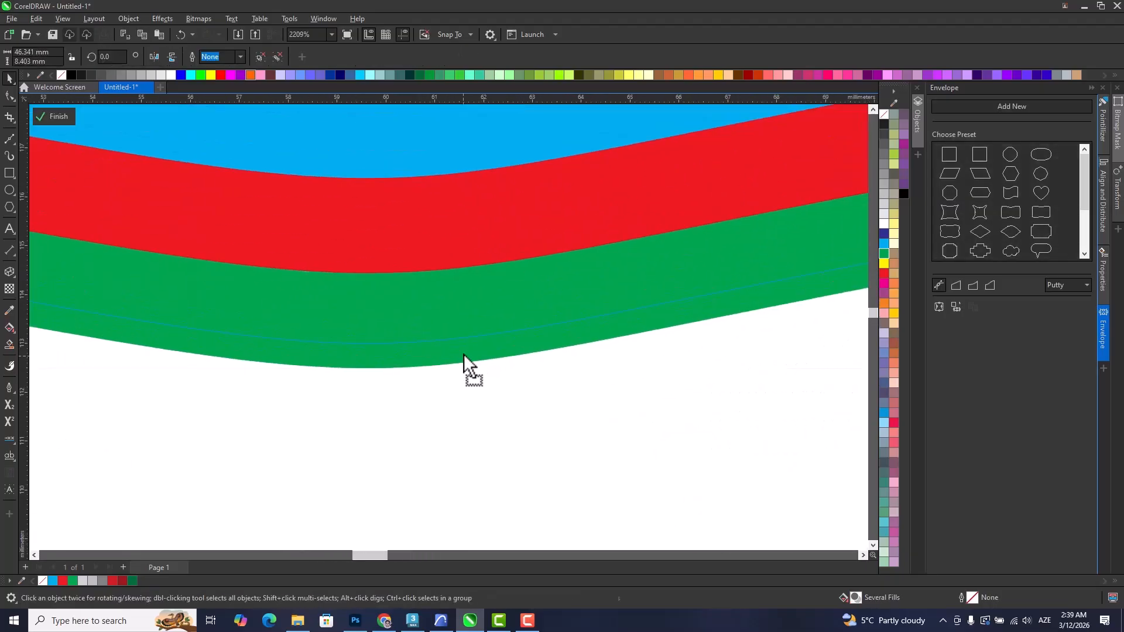
{"action": "scroll", "coordinate": [466, 349], "scroll_direction": "down", "scroll_amount": 4}
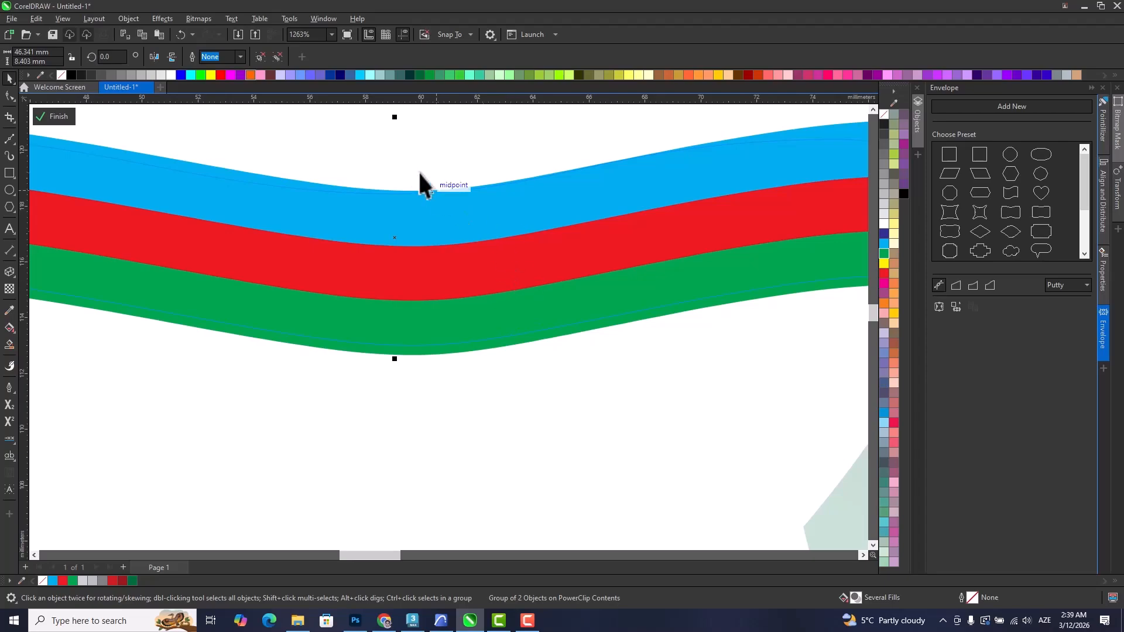
{"action": "left_click_drag", "start_coordinate": [301, 203], "coordinate": [678, 274]}
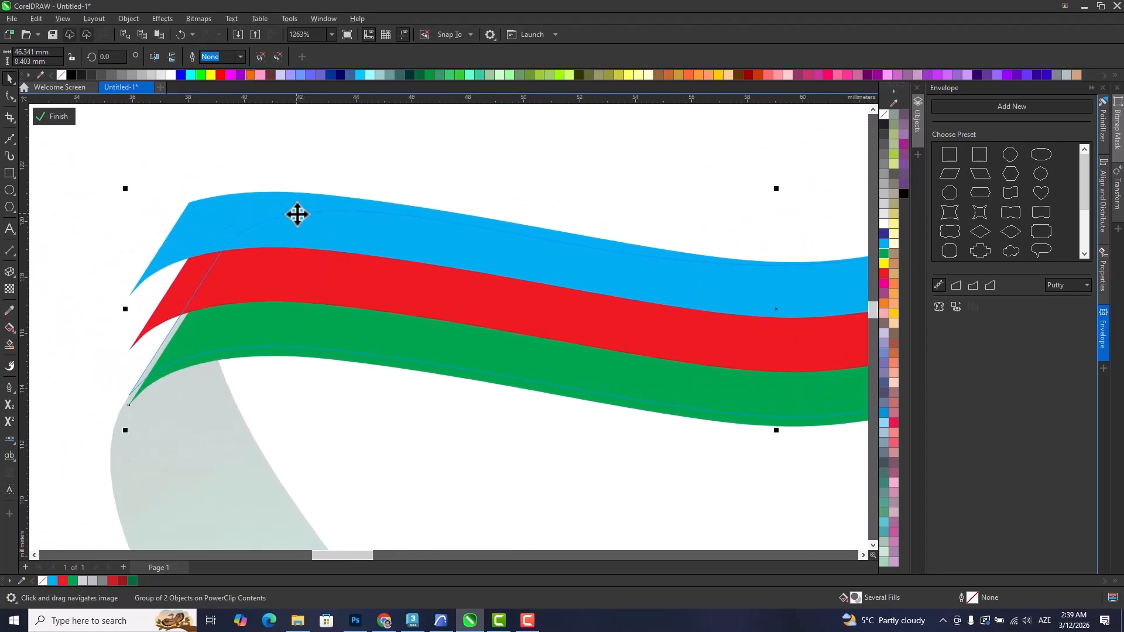
{"action": "scroll", "coordinate": [299, 236], "scroll_direction": "down", "scroll_amount": 5}
{"action": "left_click_drag", "start_coordinate": [506, 302], "coordinate": [370, 342]}
{"action": "left_click", "coordinate": [378, 246], "text": "ctrl"}
{"action": "left_click_drag", "start_coordinate": [398, 276], "coordinate": [424, 253]}
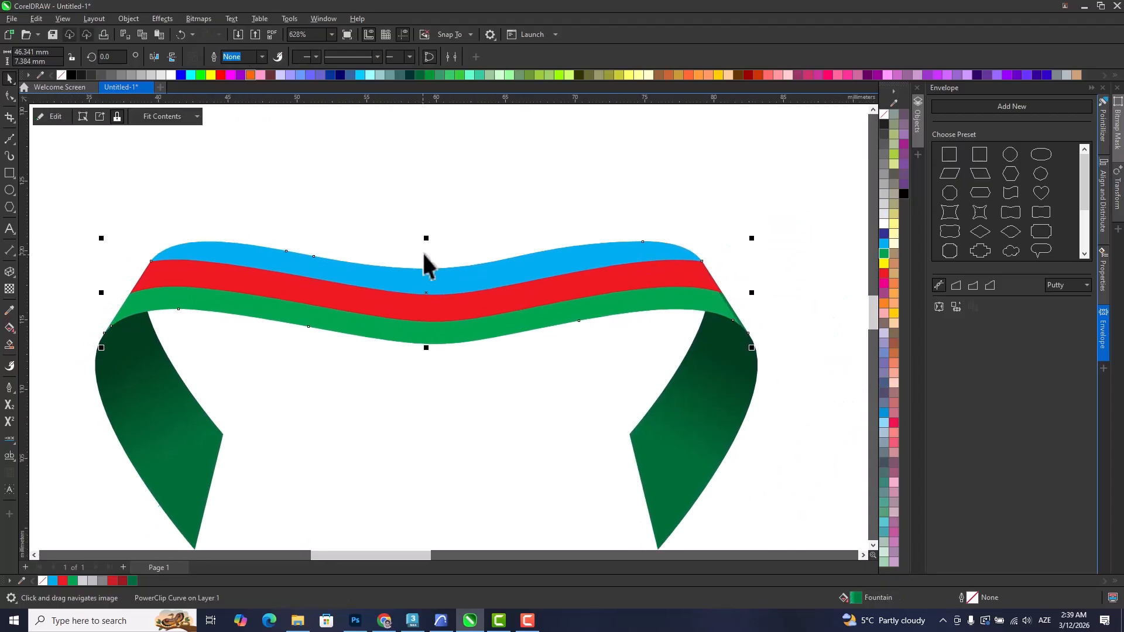
Reopen the PowerClip contents and draw a closed curve around the left half of the strips, with a slanted edge near the centre dip.
{"action": "left_click", "coordinate": [445, 405]}
{"action": "left_click_drag", "start_coordinate": [327, 295], "coordinate": [407, 274]}
{"action": "left_click", "coordinate": [307, 261]}
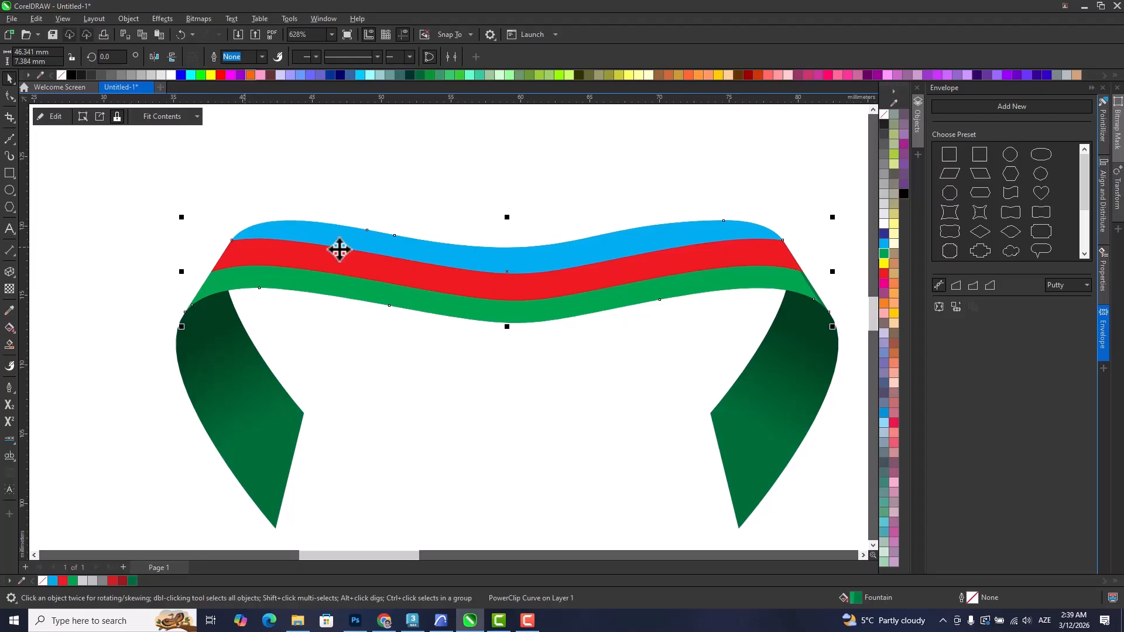
{"action": "left_click", "coordinate": [284, 255], "text": "ctrl"}
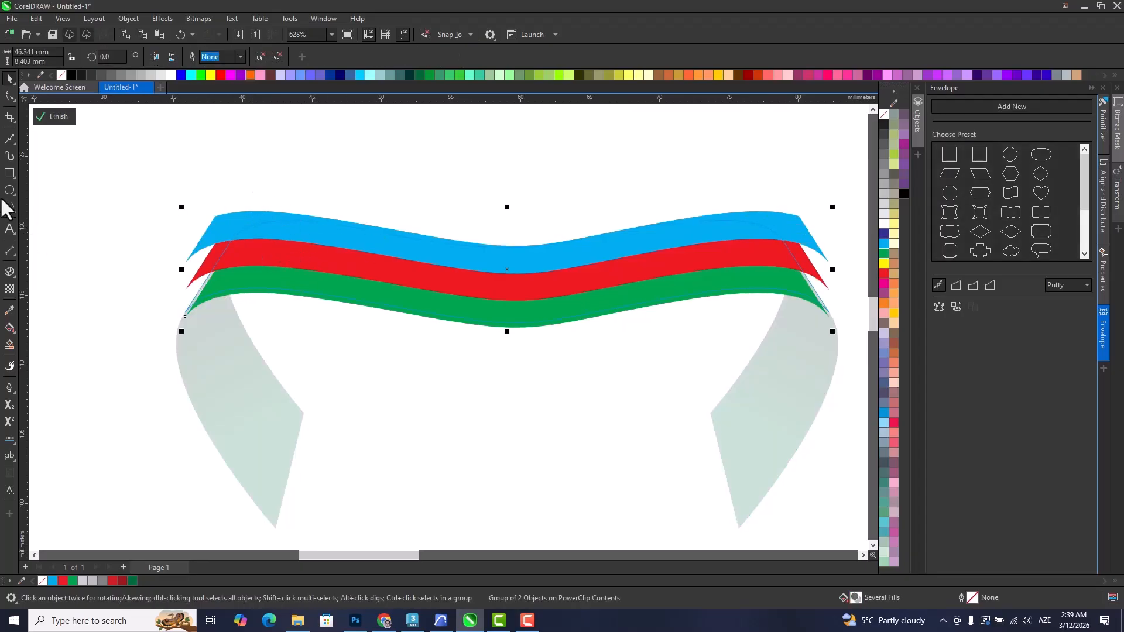
{"action": "left_click", "coordinate": [9, 139]}
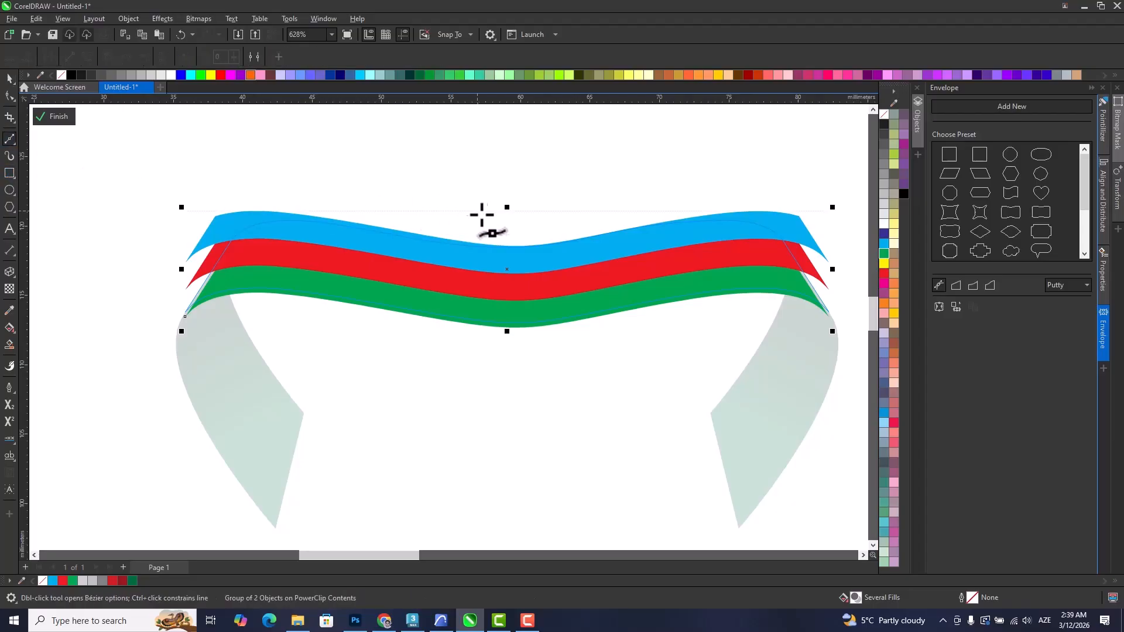
{"action": "left_click", "coordinate": [389, 368]}
{"action": "left_click", "coordinate": [135, 340]}
{"action": "left_click", "coordinate": [124, 185]}
{"action": "left_click", "coordinate": [354, 168]}
{"action": "left_click", "coordinate": [472, 183]}
{"action": "left_click", "coordinate": [507, 199]}
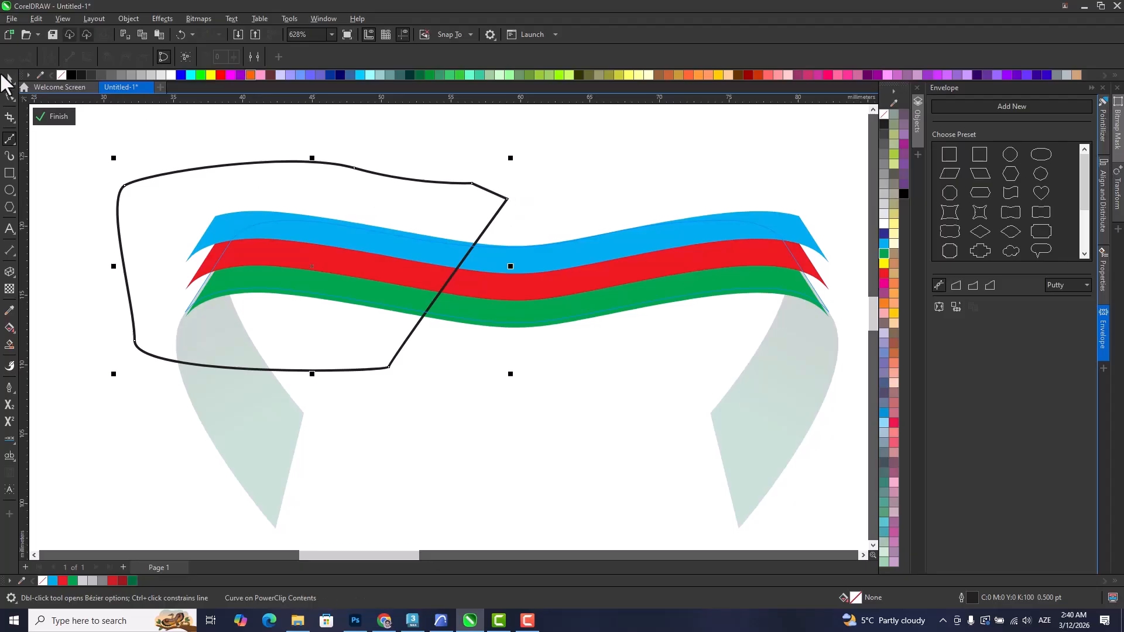
Intersect the drawn curve with the strip group, and delete the curve.
{"action": "key", "text": "space"}
{"action": "left_click", "coordinate": [566, 287], "text": "shift"}
{"action": "left_click", "coordinate": [246, 54]}
{"action": "left_click", "coordinate": [369, 198]}
{"action": "key", "text": "Delete"}
Fill the left cyan piece of the intersection with a slightly darker blue.
{"action": "left_click", "coordinate": [377, 268]}
{"action": "left_click", "coordinate": [380, 245], "text": "ctrl"}
{"action": "left_click", "coordinate": [391, 247], "text": "ctrl"}
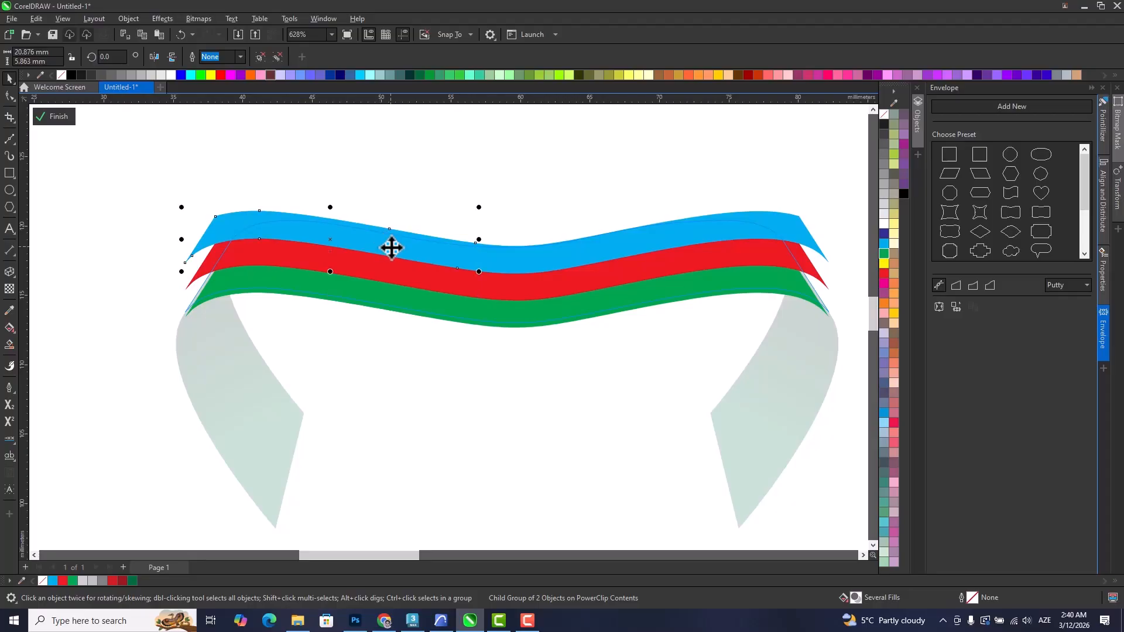
{"action": "double_click", "coordinate": [856, 597]}
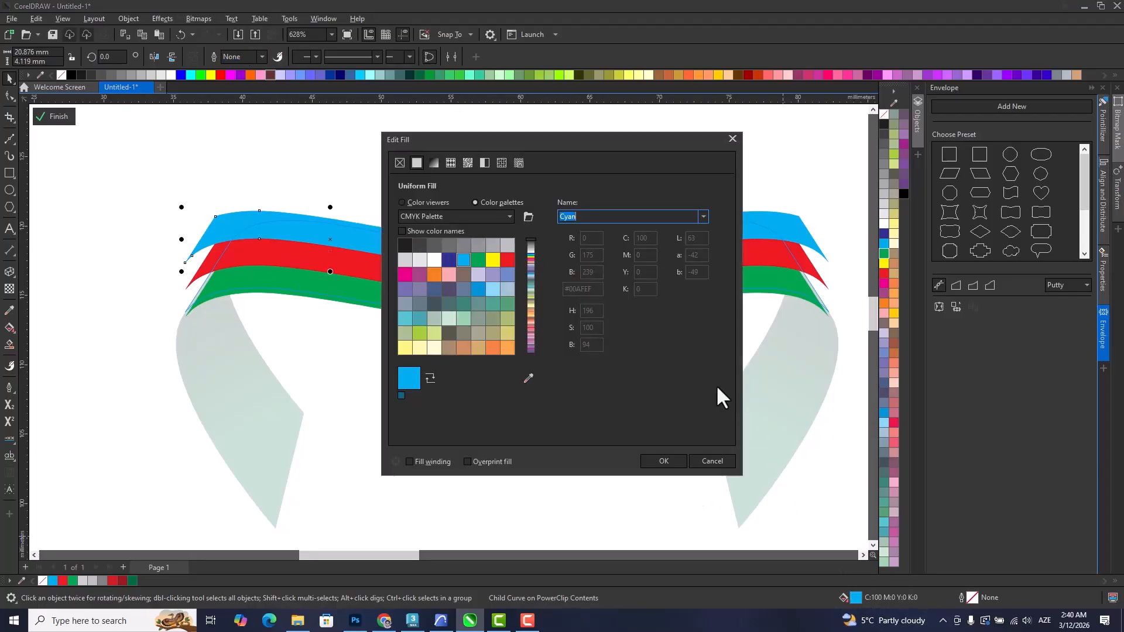
{"action": "left_click", "coordinate": [416, 202]}
{"action": "left_click_drag", "start_coordinate": [518, 142], "coordinate": [656, 158]}
{"action": "left_click_drag", "start_coordinate": [668, 260], "coordinate": [668, 268]}
{"action": "left_click", "coordinate": [800, 476]}
Fill the left red piece of the intersection with a darker red, C13 M100 Y100 K5.
{"action": "left_click", "coordinate": [371, 264]}
{"action": "left_click", "coordinate": [371, 263]}
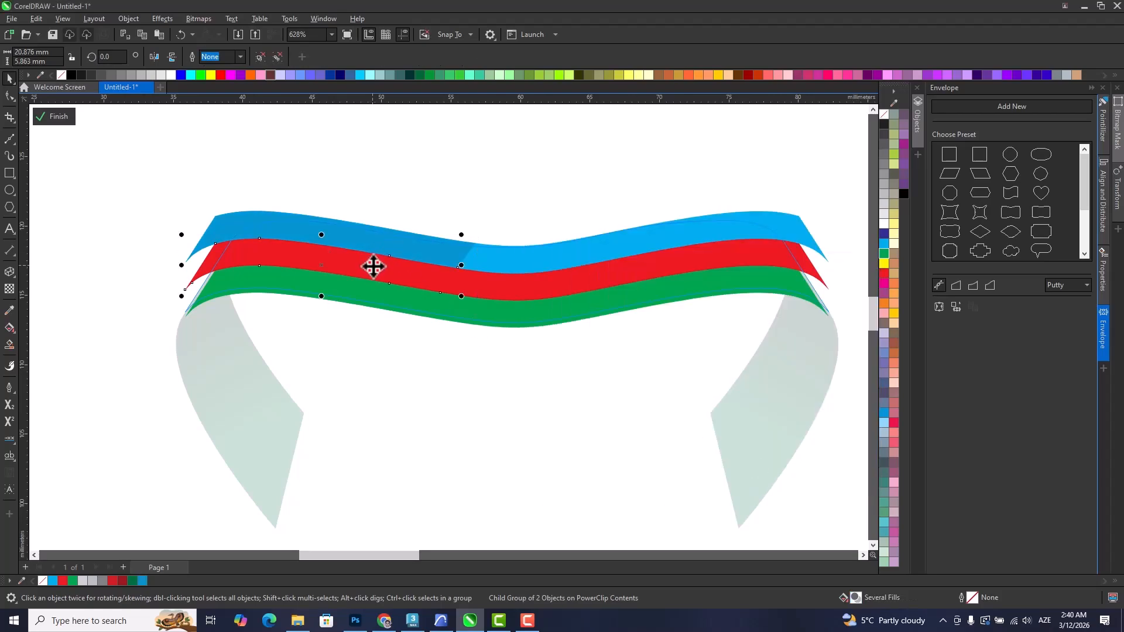
{"action": "double_click", "coordinate": [855, 597]}
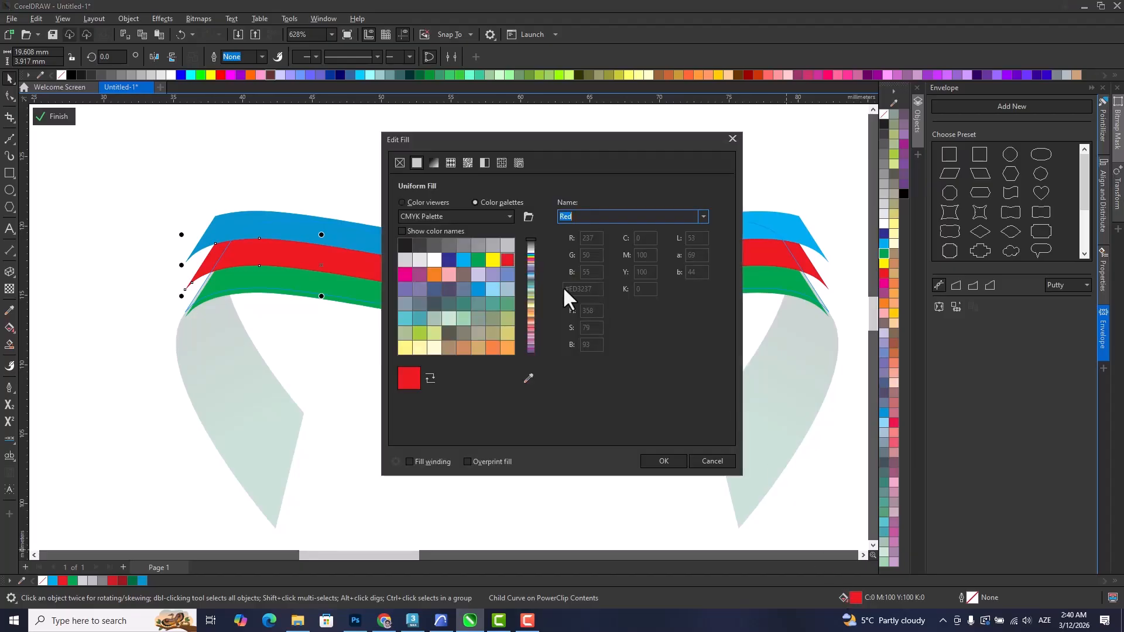
{"action": "left_click", "coordinate": [423, 202]}
{"action": "left_click_drag", "start_coordinate": [509, 252], "coordinate": [511, 255]}
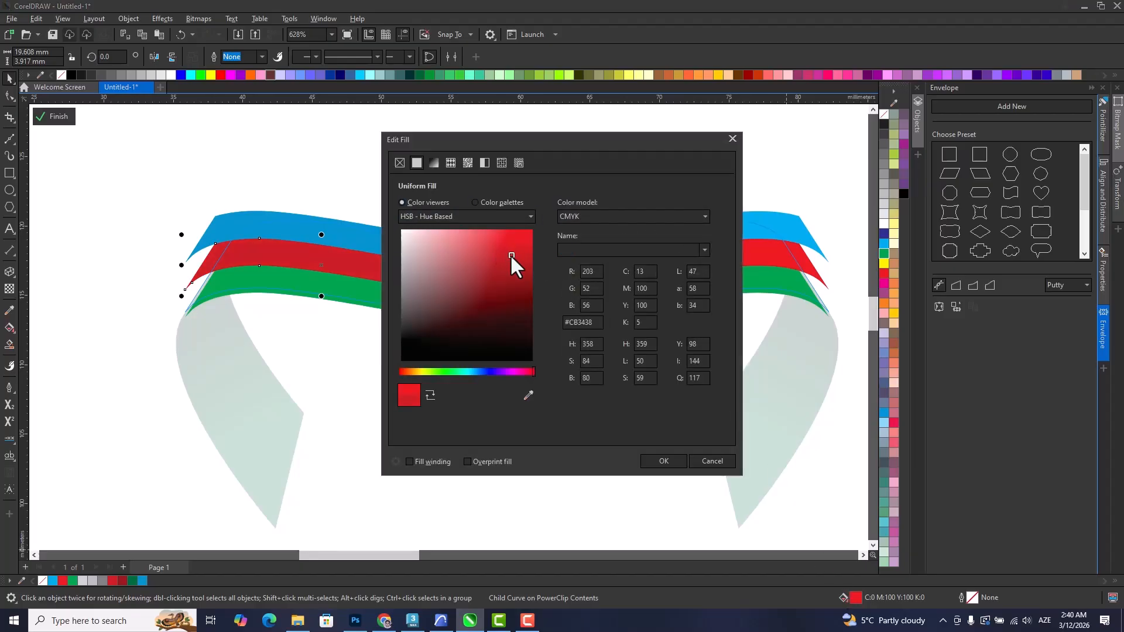
{"action": "left_click", "coordinate": [658, 461]}
Fill the left green piece of the intersection with a darker green, C93 M24 Y100 K10.
{"action": "left_click", "coordinate": [350, 293]}
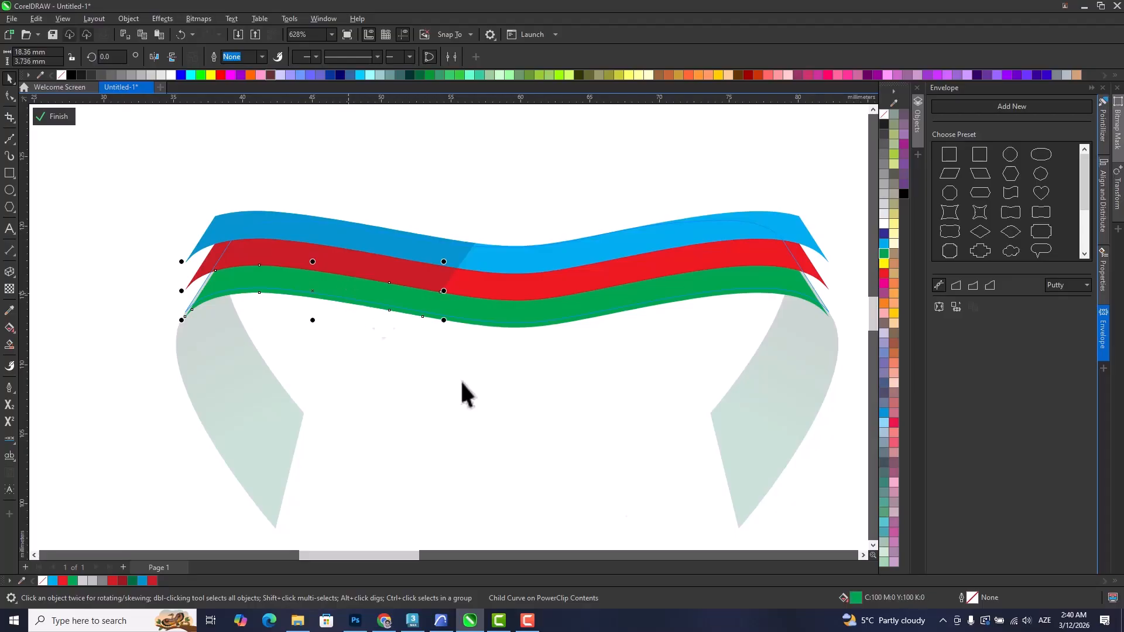
{"action": "double_click", "coordinate": [856, 597]}
{"action": "left_click", "coordinate": [422, 203]}
{"action": "left_click_drag", "start_coordinate": [516, 272], "coordinate": [521, 291]}
{"action": "left_click", "coordinate": [667, 462]}
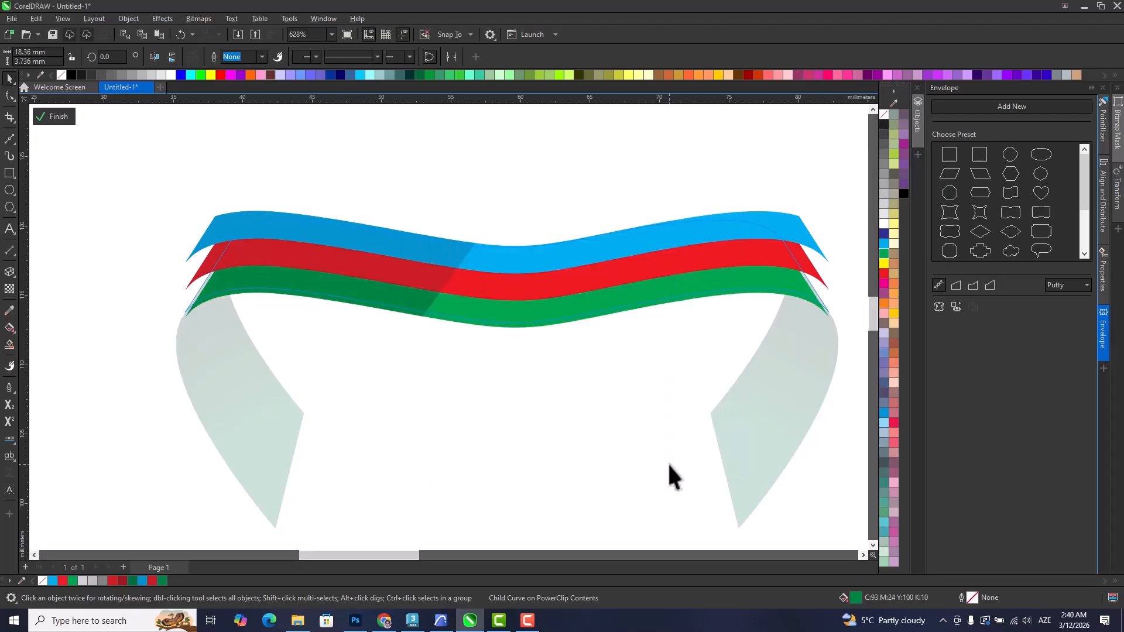
Apply a linear fountain transparency to the darker left pieces, fading them out toward the centre dip, and finish editing the PowerClip.
{"action": "left_click_drag", "start_coordinate": [333, 239], "coordinate": [311, 213]}
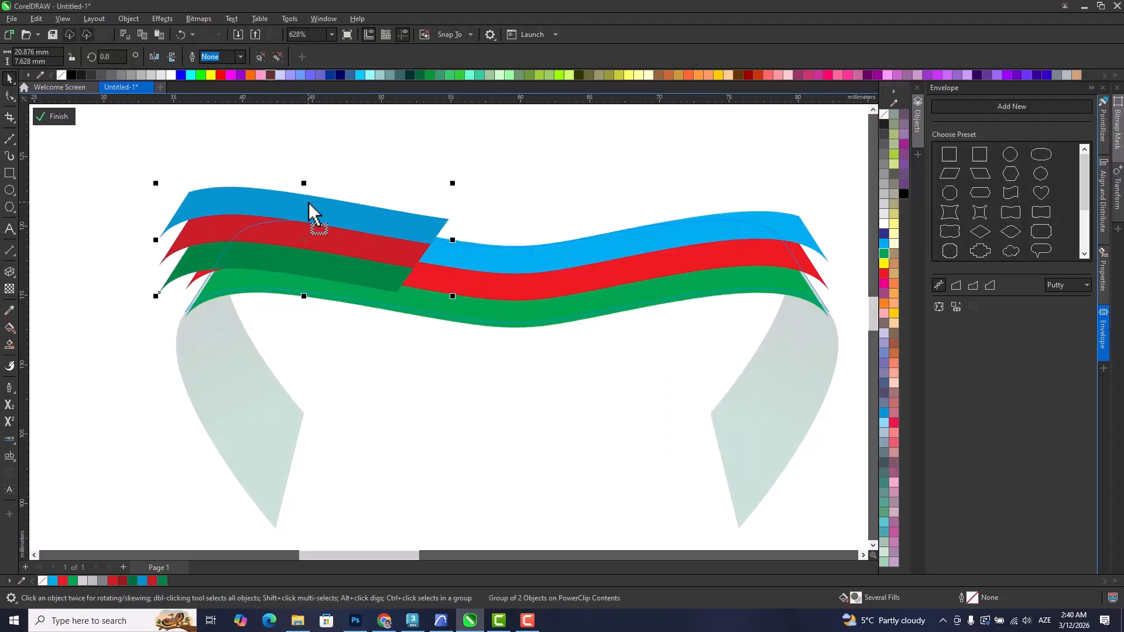
{"action": "key", "text": "ctrl+z"}
{"action": "left_click", "coordinate": [9, 289]}
{"action": "left_click_drag", "start_coordinate": [366, 262], "coordinate": [421, 280]}
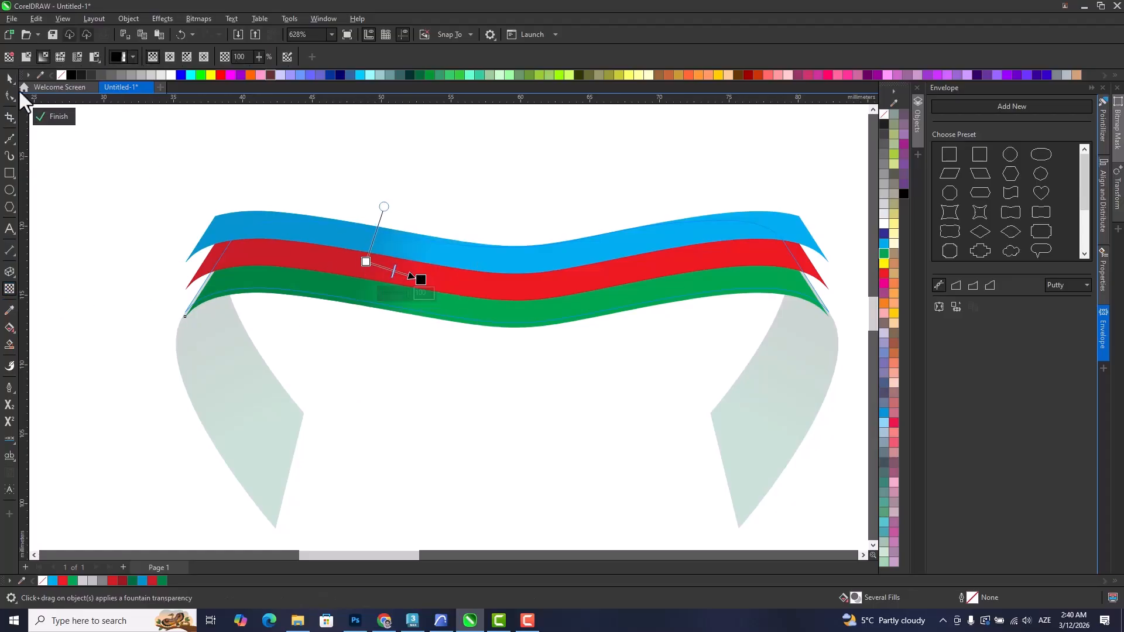
{"action": "left_click", "coordinate": [10, 78]}
{"action": "left_click", "coordinate": [399, 296]}
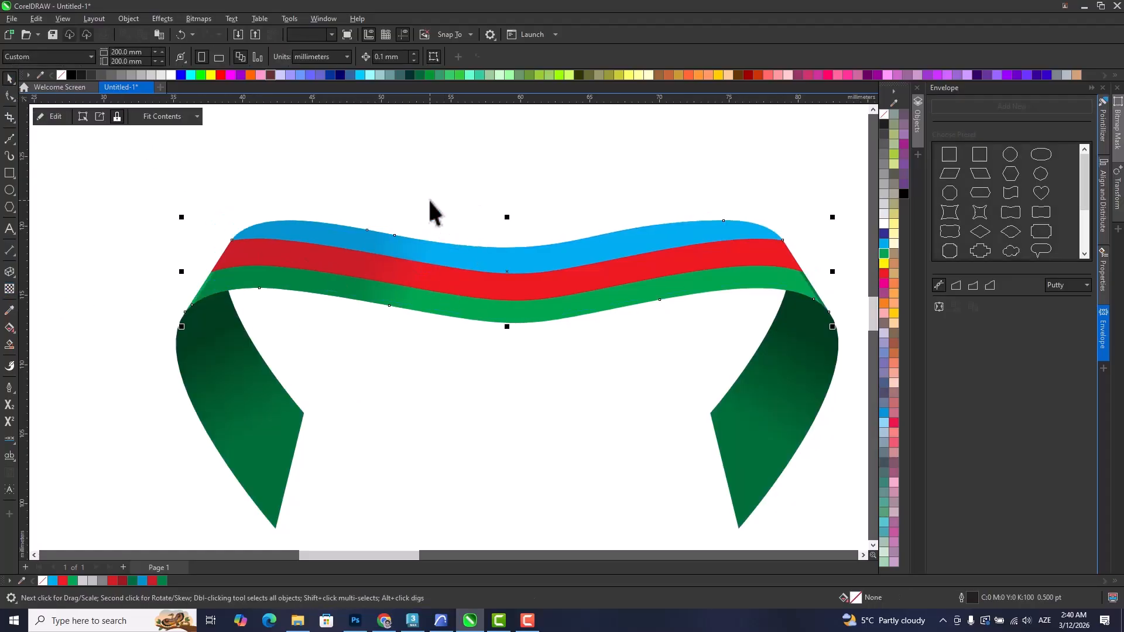
{"action": "left_click", "coordinate": [396, 431]}
{"action": "scroll", "coordinate": [404, 417], "scroll_direction": "down", "scroll_amount": 3}
{"action": "scroll", "coordinate": [396, 370], "scroll_direction": "up", "scroll_amount": 3}
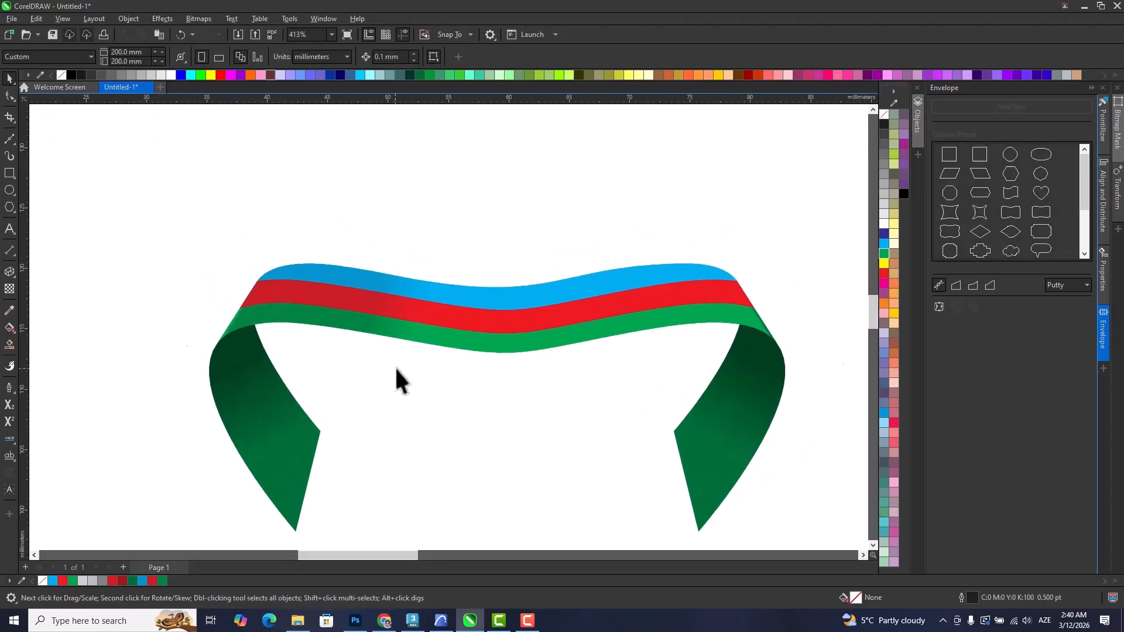
{"action": "scroll", "coordinate": [369, 340], "scroll_direction": "down", "scroll_amount": 1}
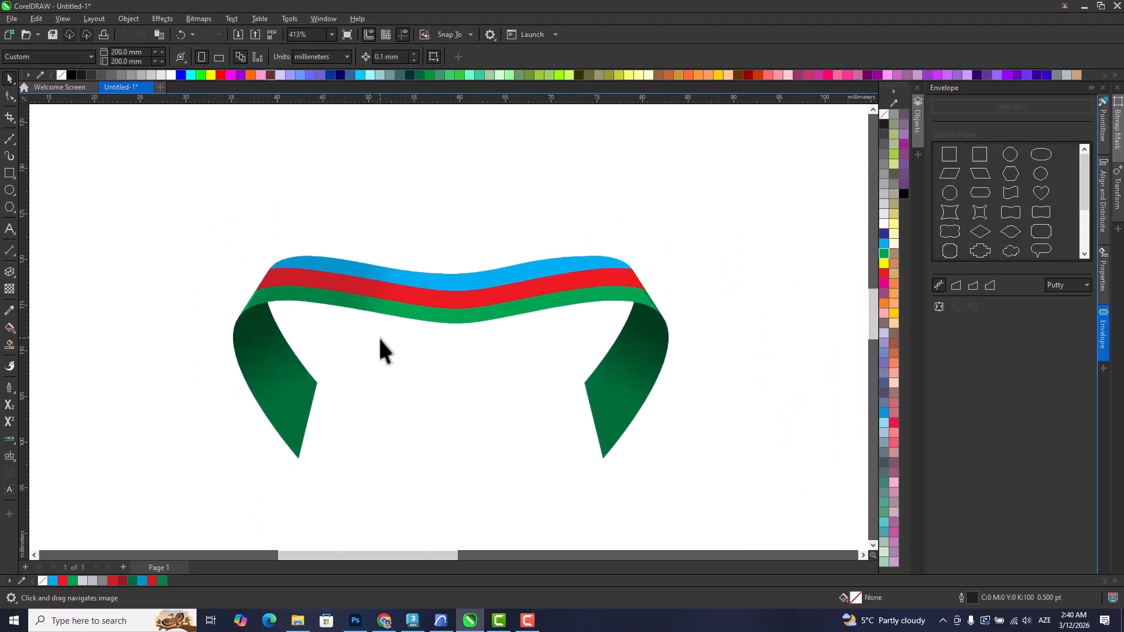
Delete all parts of the finished flag ribbon to clear the page.
{"action": "scroll", "coordinate": [378, 366], "scroll_direction": "down", "scroll_amount": 1}
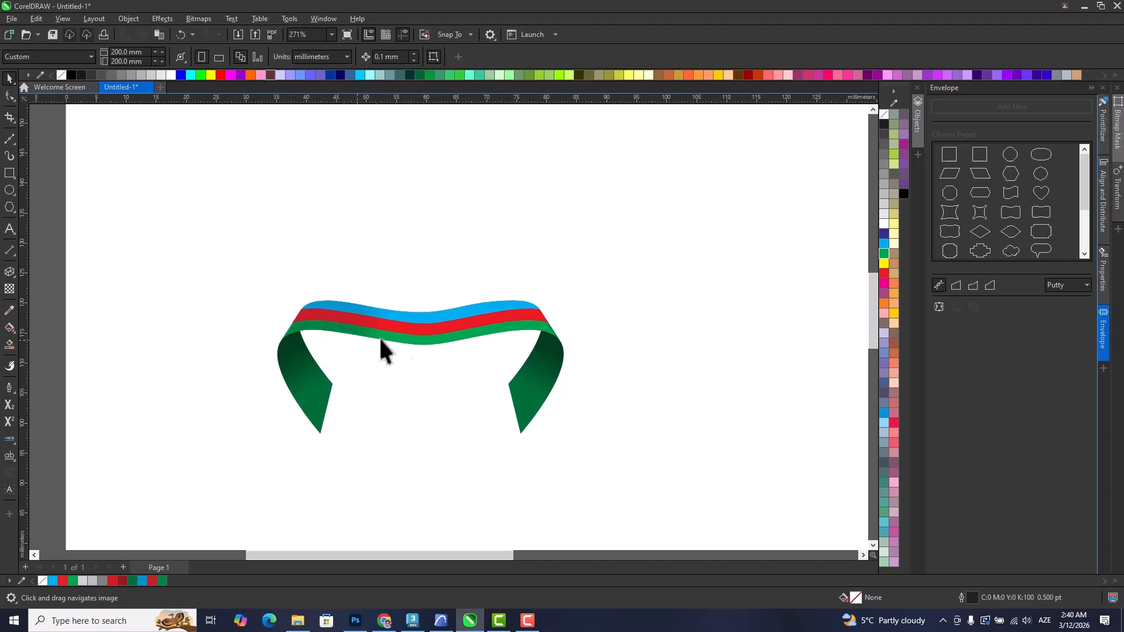
{"action": "left_click", "coordinate": [416, 329]}
{"action": "left_click_drag", "start_coordinate": [416, 329], "coordinate": [416, 270]}
{"action": "key", "text": "Delete"}
{"action": "left_click_drag", "start_coordinate": [221, 229], "coordinate": [570, 422]}
{"action": "key", "text": "Delete"}
Create a 200 x 200 mm rectangle that matches the page frame.
{"action": "left_click_drag", "start_coordinate": [474, 404], "coordinate": [465, 428]}
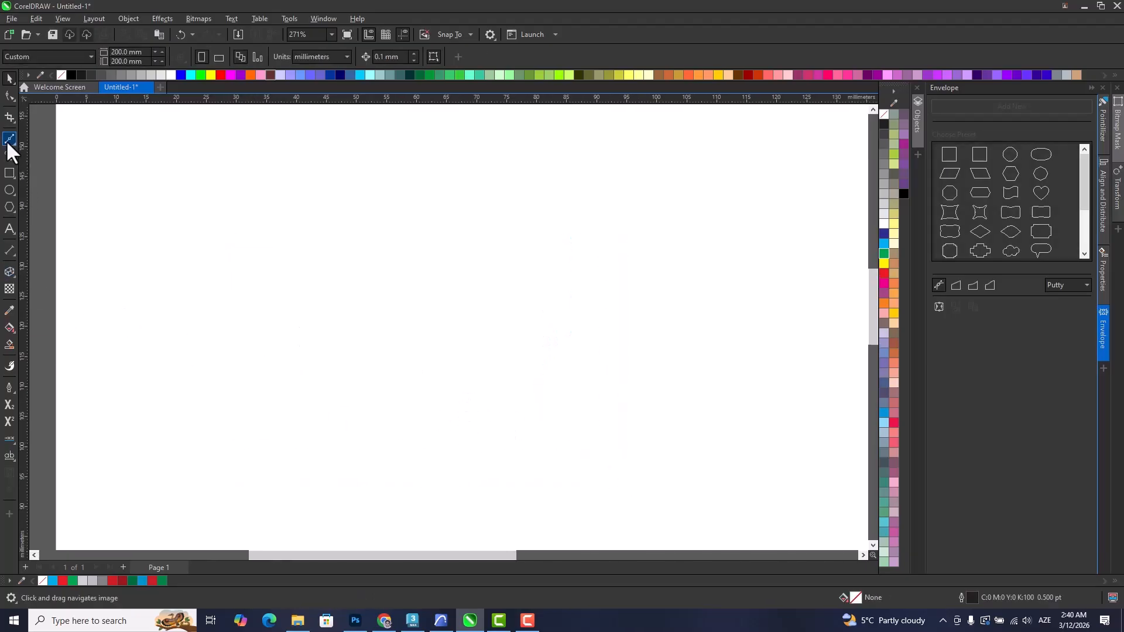
{"action": "scroll", "coordinate": [230, 337], "scroll_direction": "down", "scroll_amount": 5}
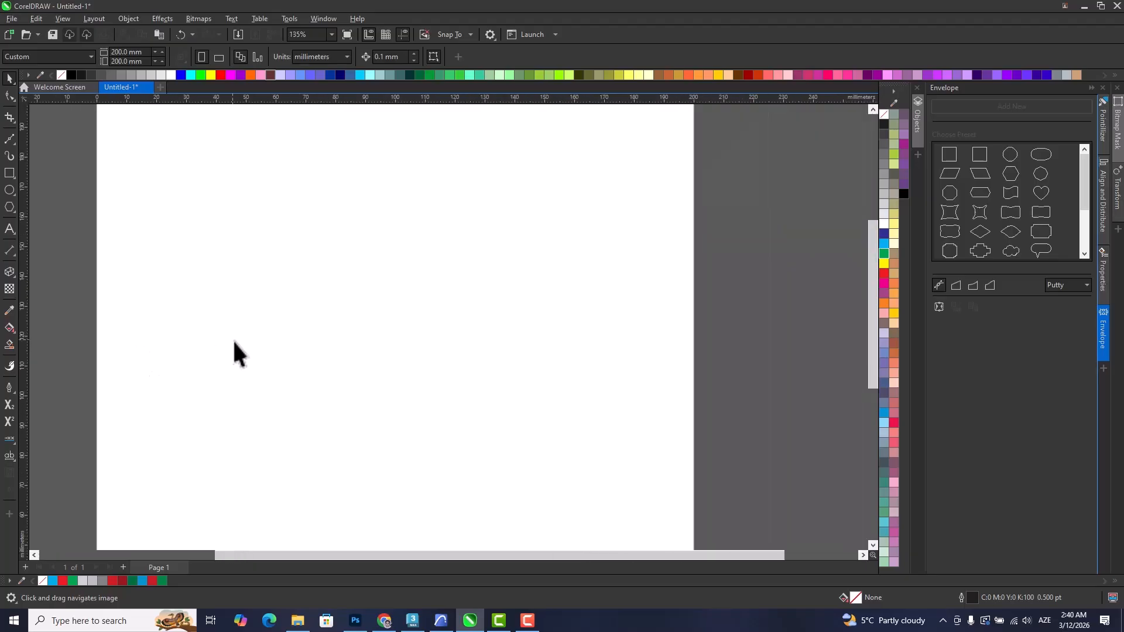
{"action": "left_click_drag", "start_coordinate": [314, 359], "coordinate": [355, 324]}
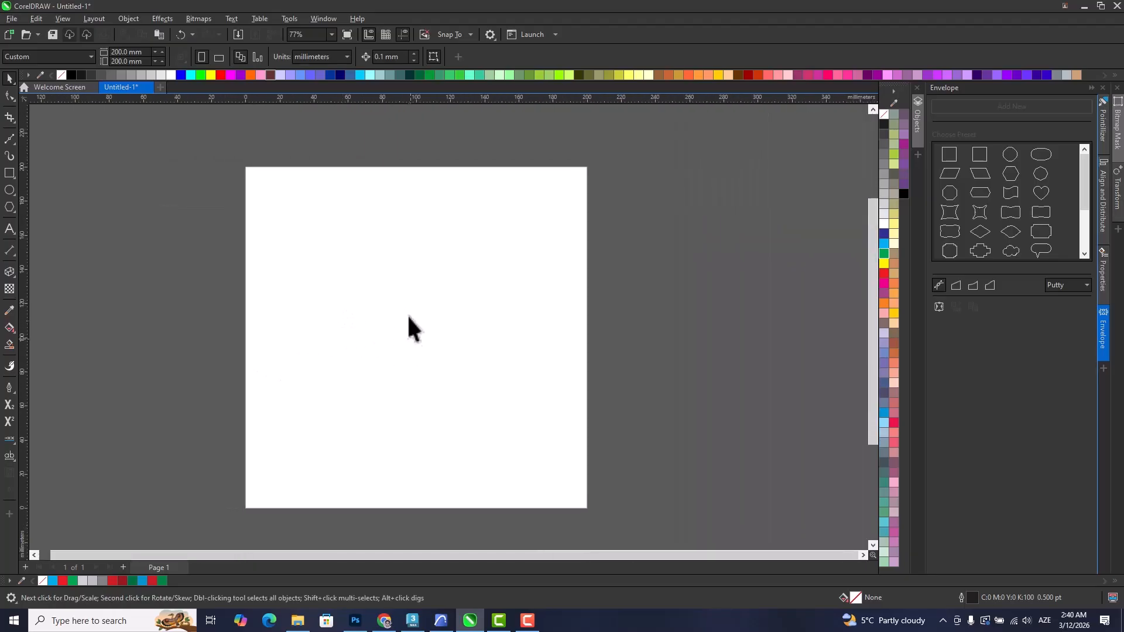
{"action": "double_click", "coordinate": [9, 173]}
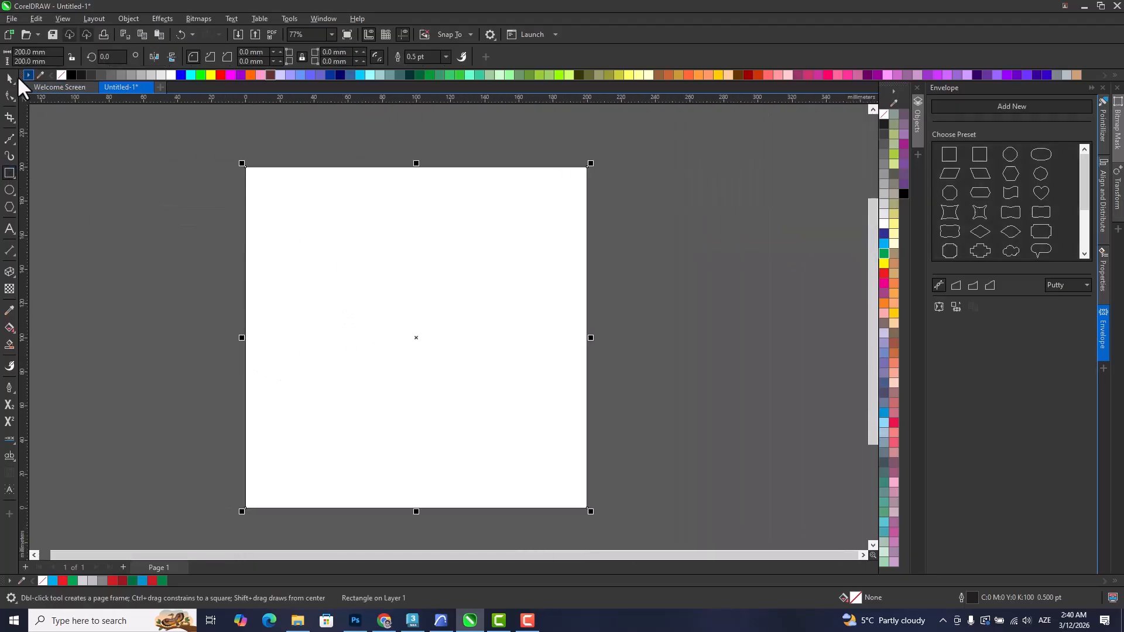
{"action": "left_click", "coordinate": [9, 79]}
Apply an inward contour to the page-sized square with 2 steps and an offset of about 8.52 mm.
{"action": "left_click", "coordinate": [13, 270]}
{"action": "left_click", "coordinate": [40, 281]}
{"action": "mouse_move", "coordinate": [283, 183]}
{"action": "left_mouse_down"}
{"action": "mouse_move", "coordinate": [286, 206]}
{"action": "mouse_move", "coordinate": [261, 182]}
{"action": "mouse_move", "coordinate": [269, 187]}
{"action": "left_mouse_up"}
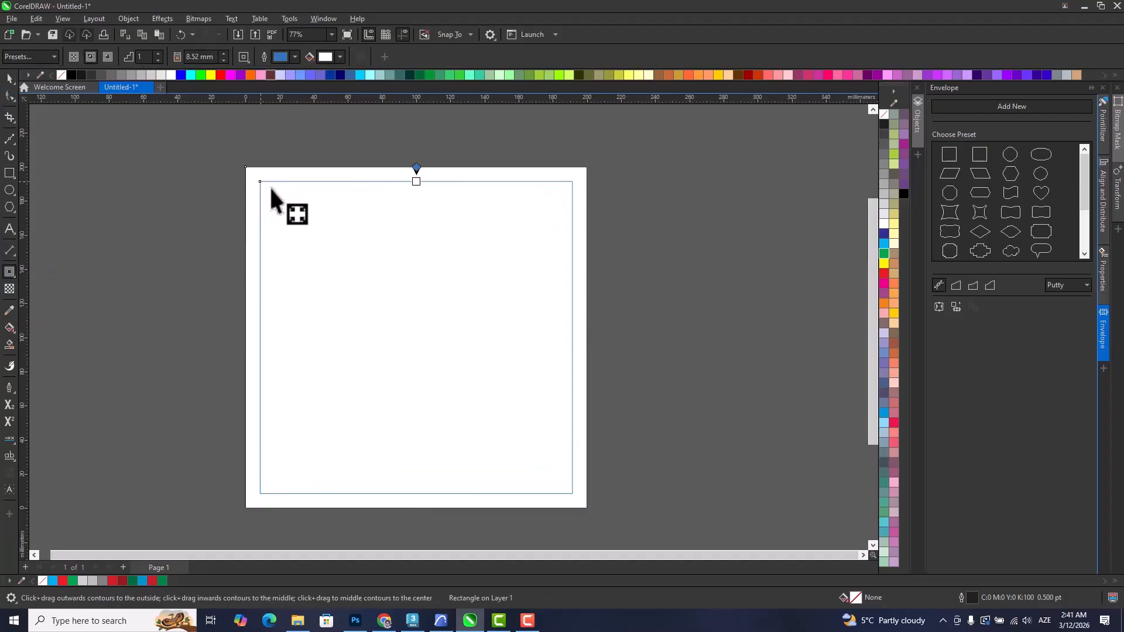
{"action": "left_click", "coordinate": [158, 53]}
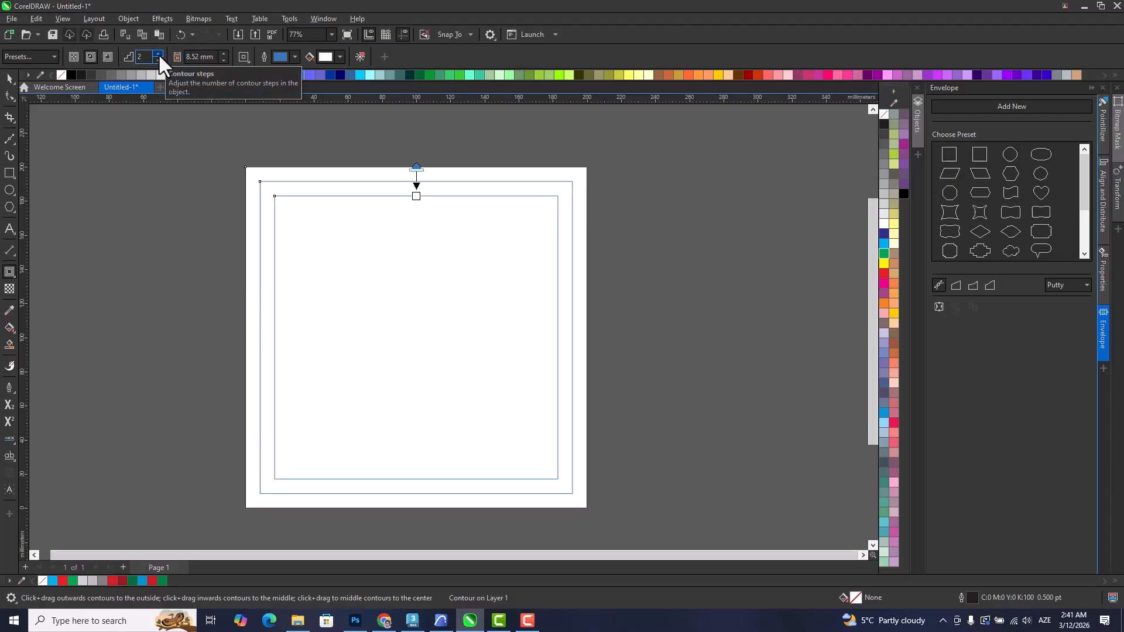
Break the contour apart and ungroup the two inner squares into separate objects.
{"action": "left_click", "coordinate": [8, 76]}
{"action": "right_click", "coordinate": [288, 181]}
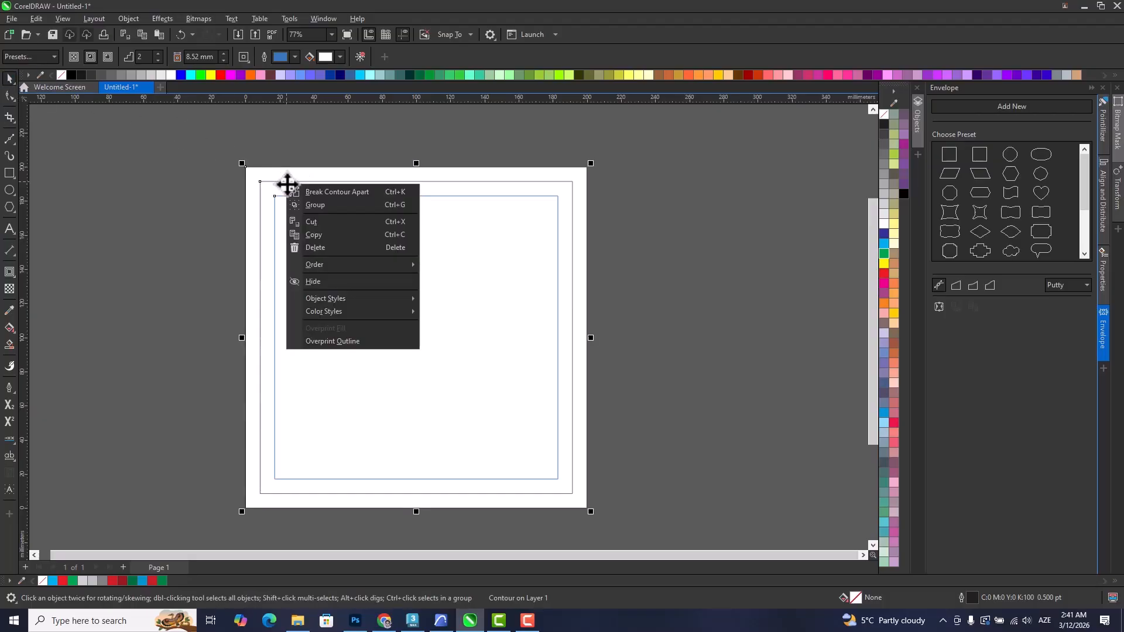
{"action": "left_click", "coordinate": [292, 188]}
{"action": "left_click", "coordinate": [275, 180]}
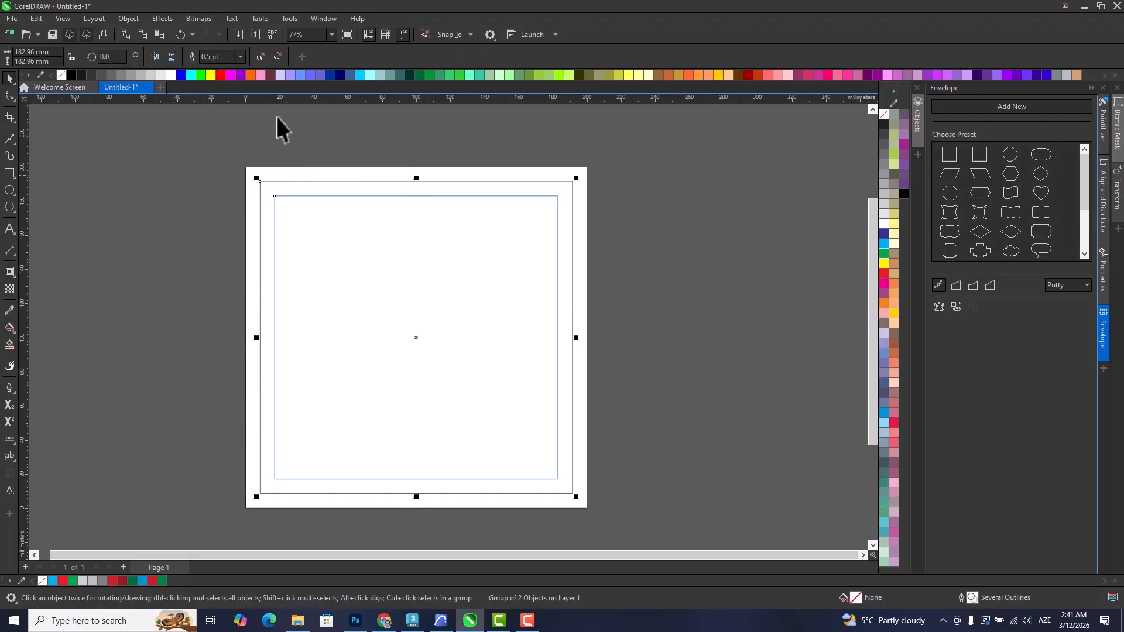
{"action": "left_click", "coordinate": [265, 170]}
Set the outline of all three nested squares to a width of 5.0 mm, with millimetres as the unit.
{"action": "mouse_move", "coordinate": [212, 135]}
{"action": "left_mouse_down"}
{"action": "mouse_move", "coordinate": [614, 492]}
{"action": "mouse_move", "coordinate": [656, 494]}
{"action": "left_mouse_up"}
{"action": "key", "text": "F12"}
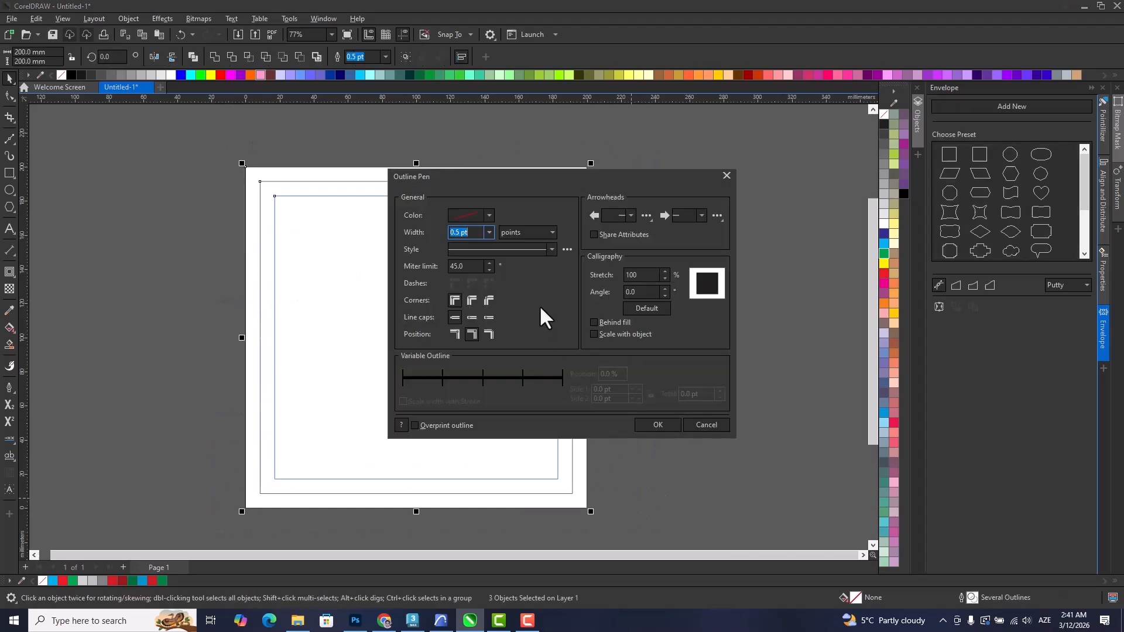
{"action": "left_click", "coordinate": [514, 231]}
{"action": "left_click", "coordinate": [517, 253]}
{"action": "left_click", "coordinate": [489, 233]}
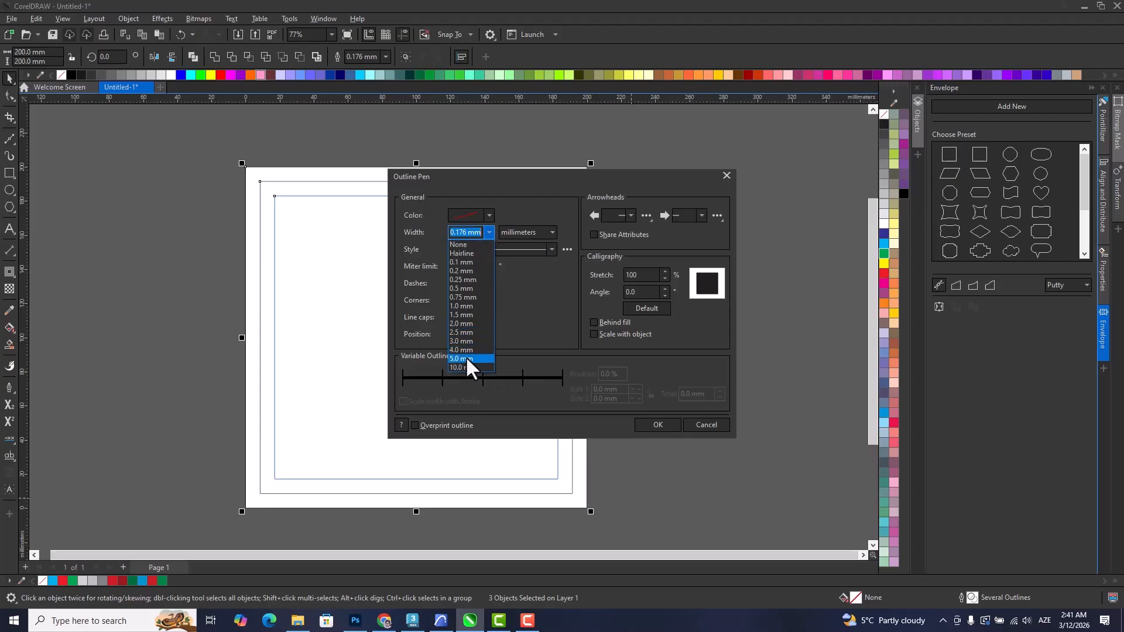
{"action": "left_click", "coordinate": [465, 357]}
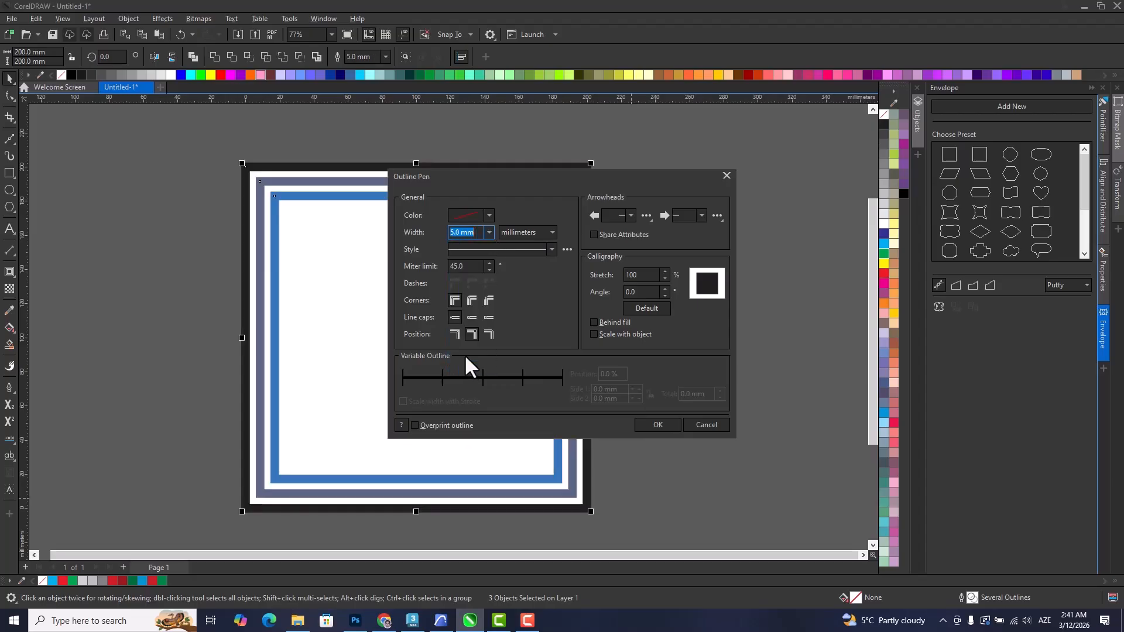
{"action": "left_click", "coordinate": [658, 425]}
{"action": "left_click", "coordinate": [648, 257]}
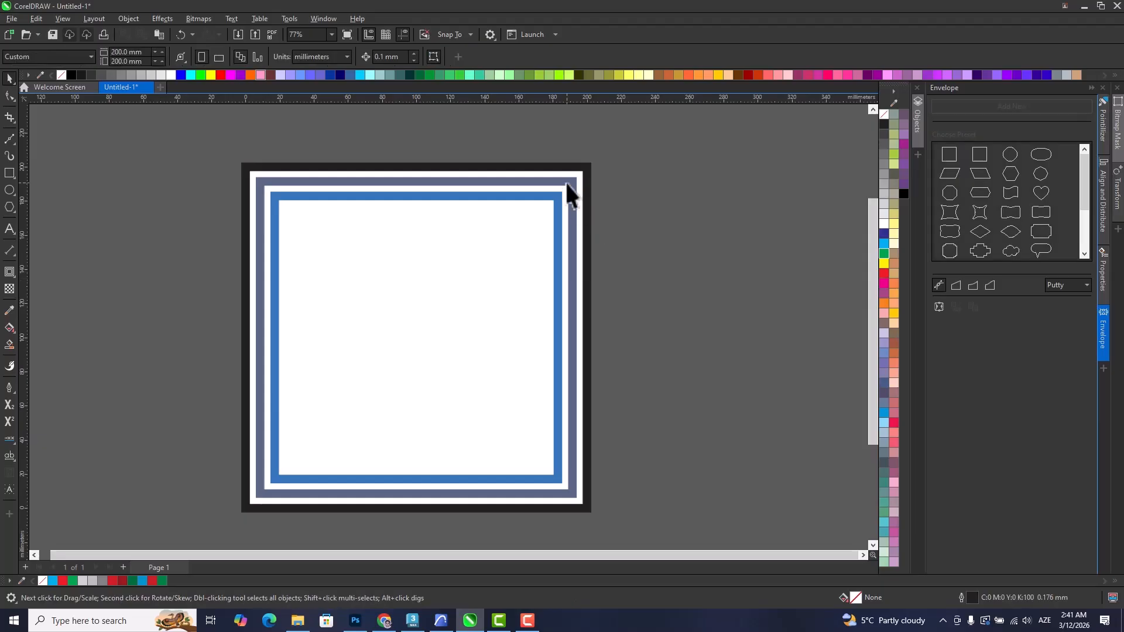
{"action": "left_click", "coordinate": [570, 182]}
{"action": "scroll", "coordinate": [573, 181], "scroll_direction": "up", "scroll_amount": 1}
{"action": "scroll", "coordinate": [578, 179], "scroll_direction": "up", "scroll_amount": 2}
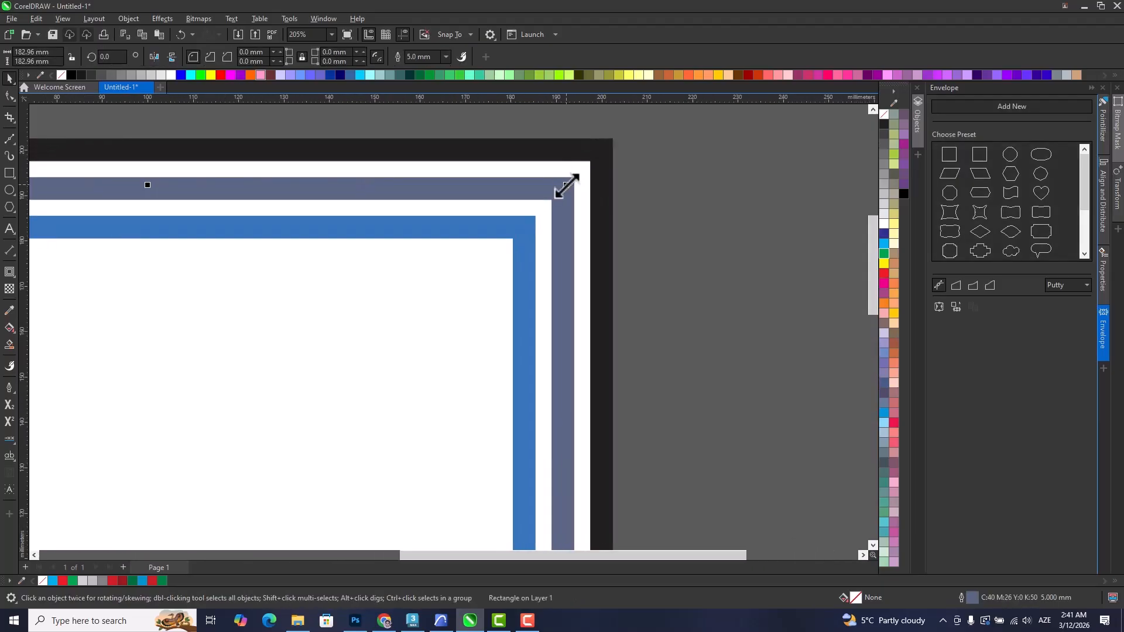
{"action": "left_click_drag", "start_coordinate": [565, 188], "coordinate": [582, 172]}
{"action": "key", "text": "ctrl+z"}
{"action": "key", "text": "F12"}
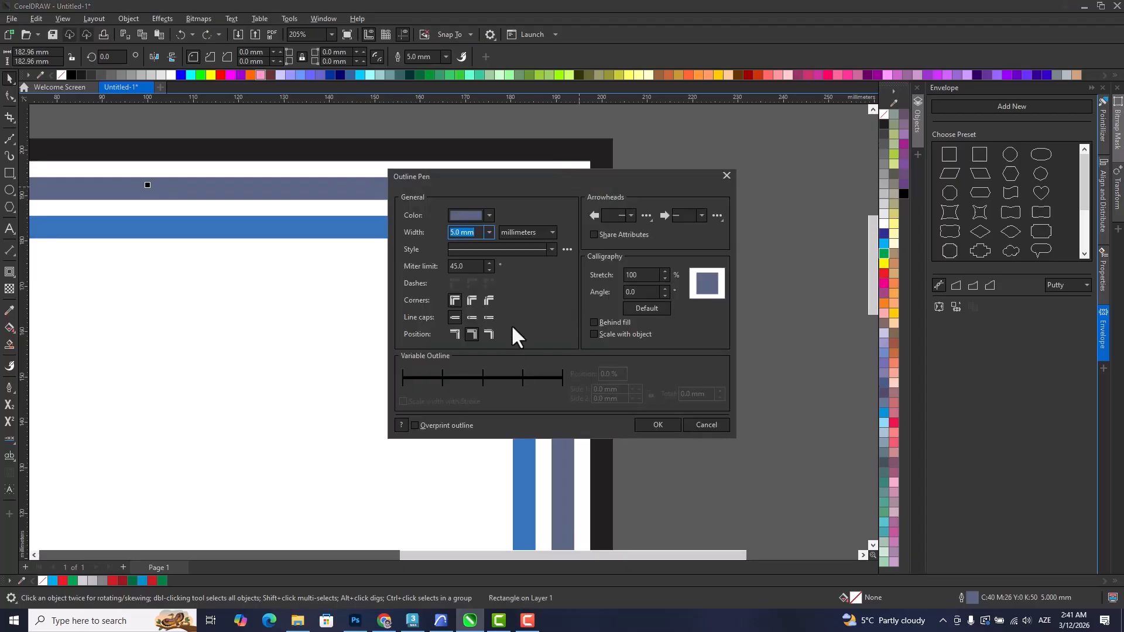
{"action": "left_click", "coordinate": [695, 423]}
Set the outline position of all three squares to inside the object edge.
{"action": "scroll", "coordinate": [586, 352], "scroll_direction": "down", "scroll_amount": 4}
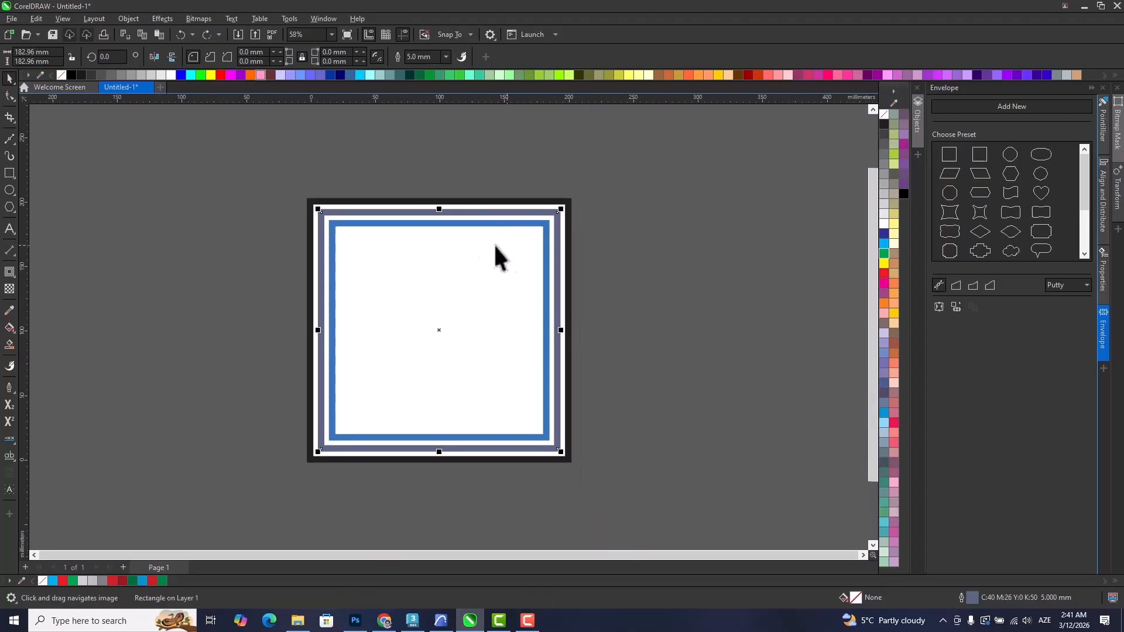
{"action": "key", "text": "ctrl+a"}
{"action": "scroll", "coordinate": [515, 181], "scroll_direction": "up", "scroll_amount": 2}
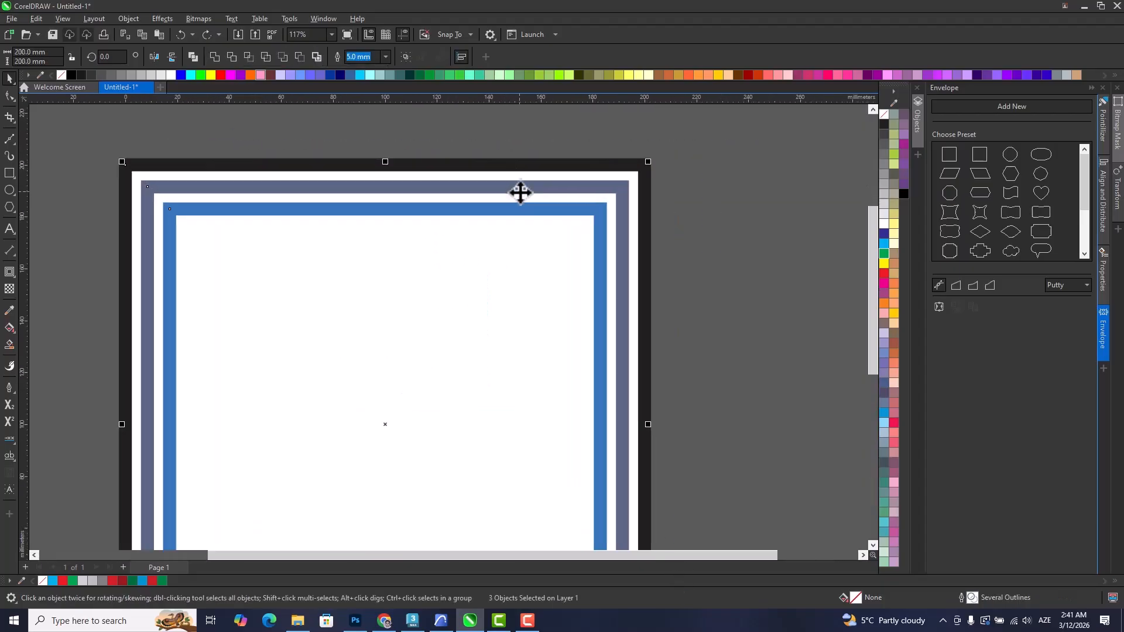
{"action": "key", "text": "F12"}
{"action": "left_click", "coordinate": [488, 335]}
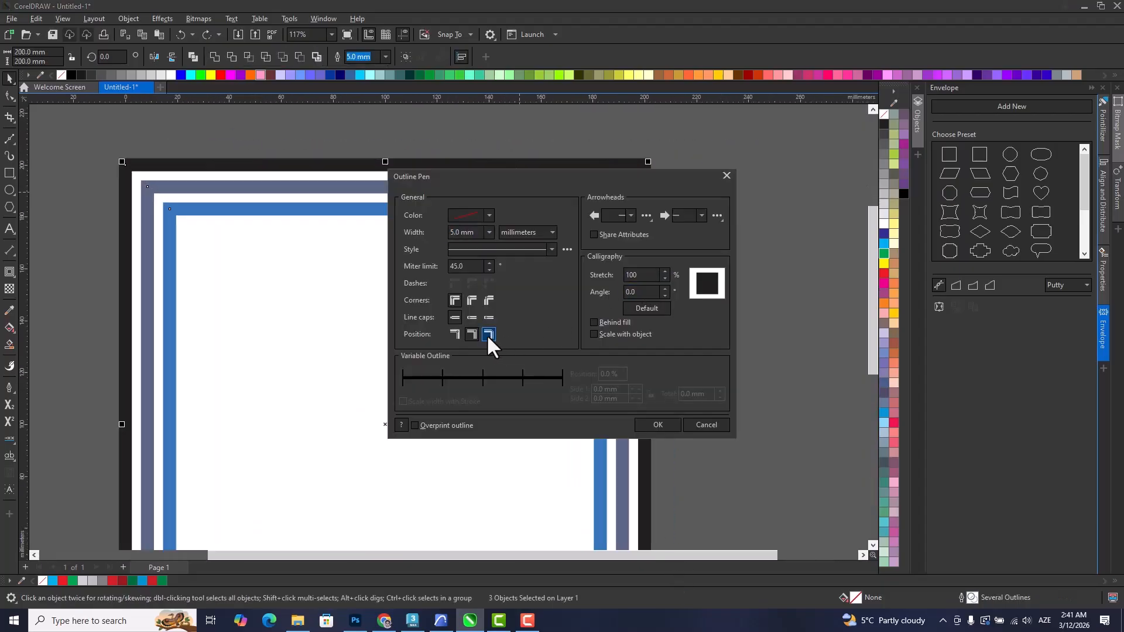
{"action": "left_click", "coordinate": [655, 426]}
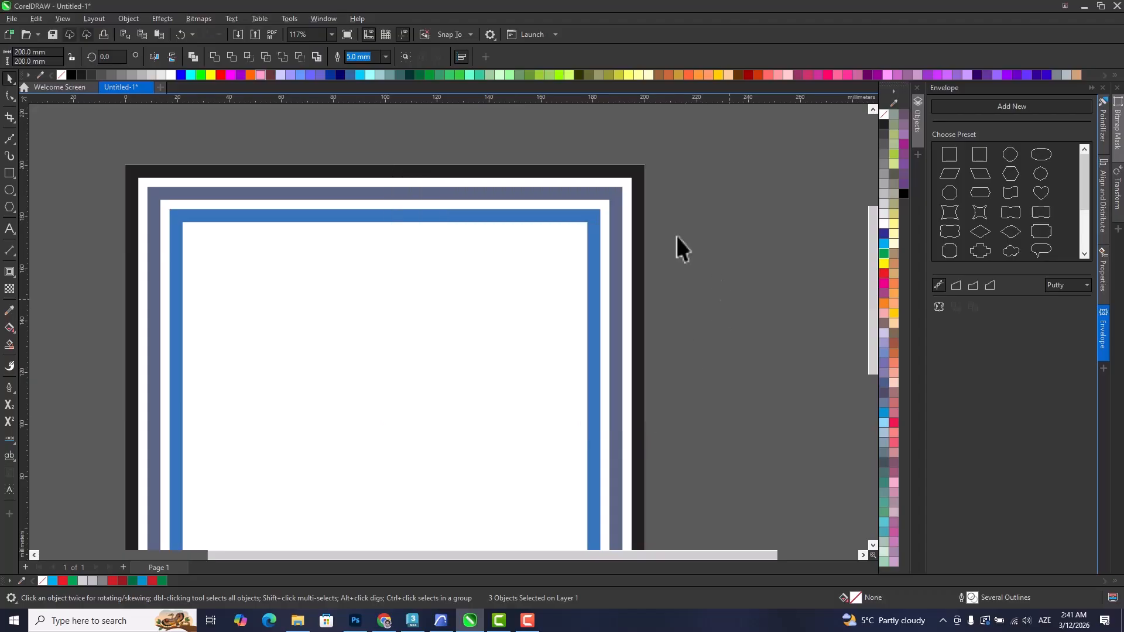
Enlarge the middle square to about 190 mm and the inner square to about 180 mm so the three bands touch.
{"action": "scroll", "coordinate": [684, 141], "scroll_direction": "up", "scroll_amount": 4}
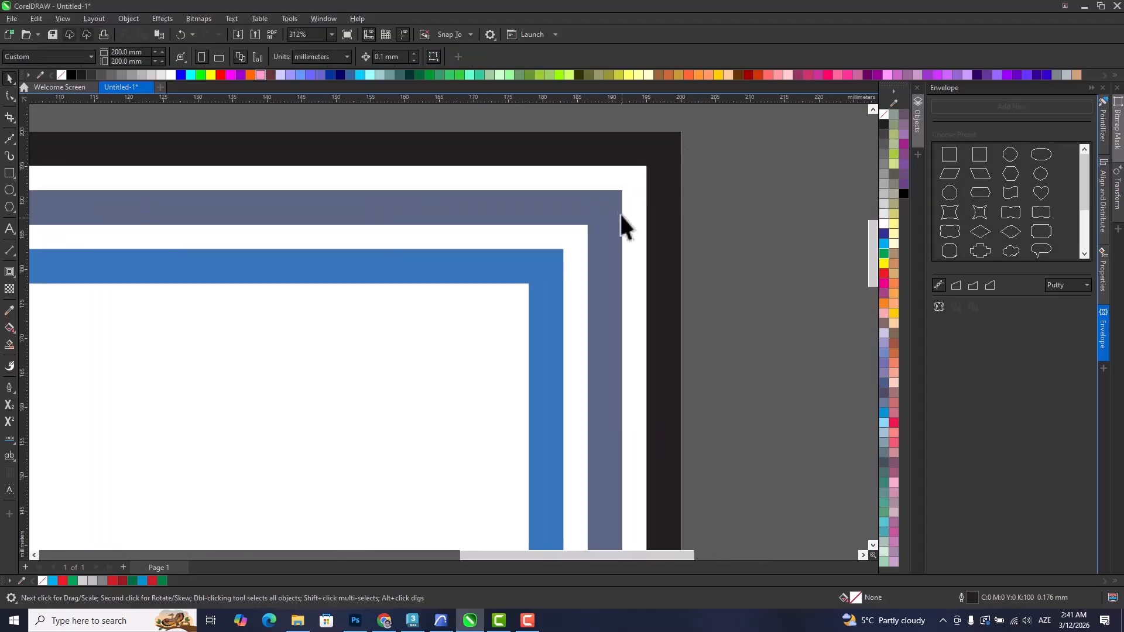
{"action": "left_click", "coordinate": [621, 195]}
{"action": "left_click_drag", "start_coordinate": [631, 182], "coordinate": [650, 165]}
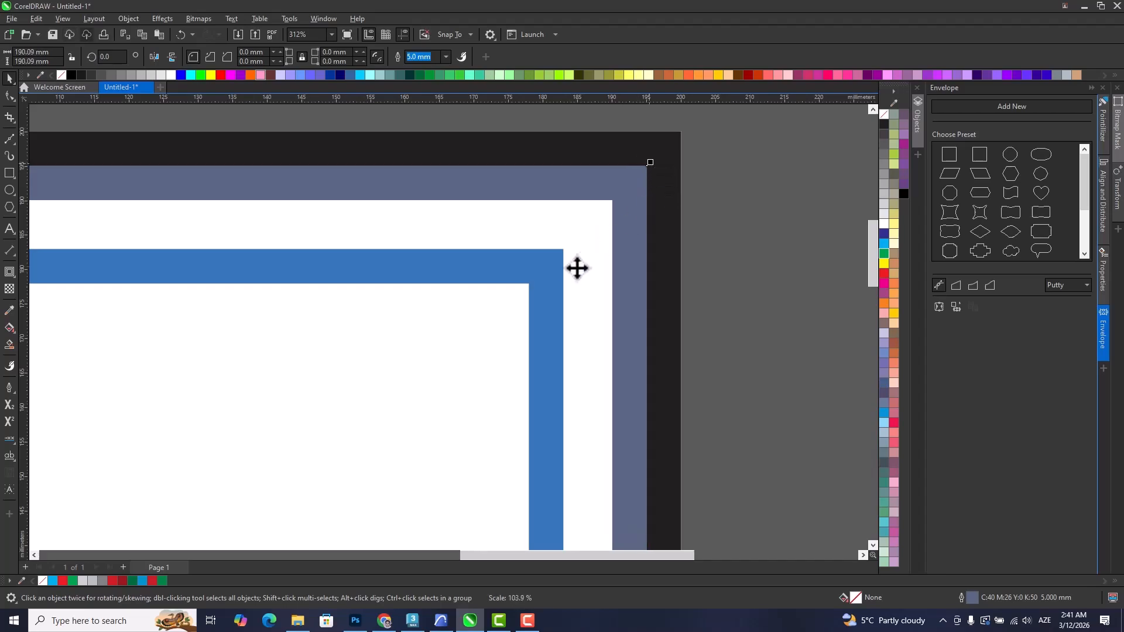
{"action": "left_click", "coordinate": [563, 248]}
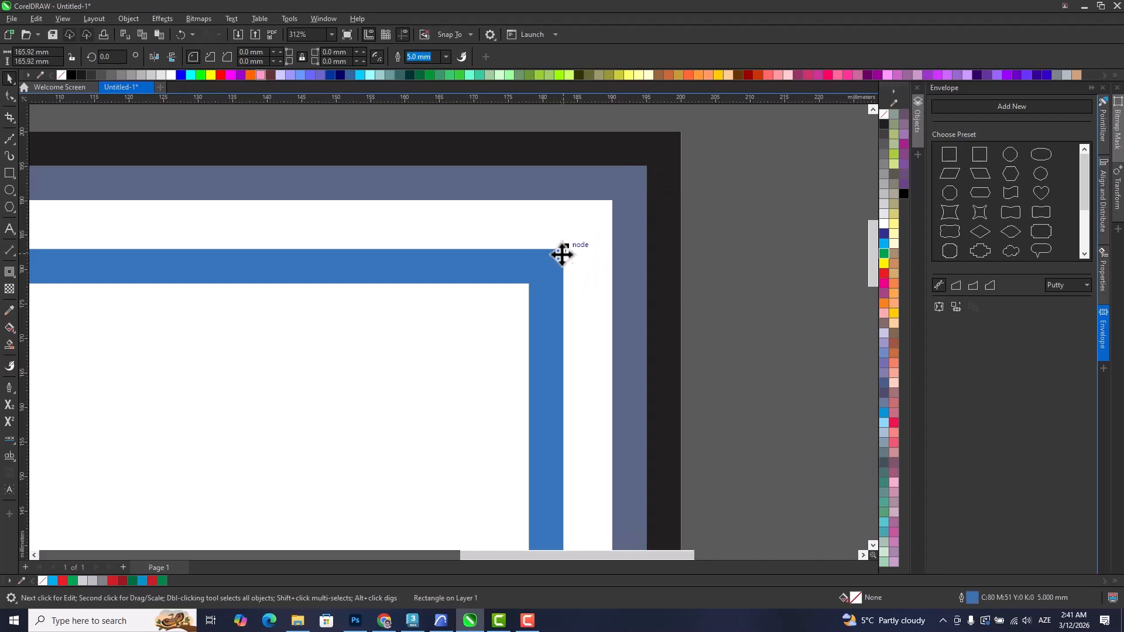
{"action": "left_click_drag", "start_coordinate": [563, 249], "coordinate": [613, 200]}
{"action": "key", "text": "Escape"}
Colour the inner square's outline green, the middle one red and the outer one cyan.
{"action": "left_click", "coordinate": [614, 233]}
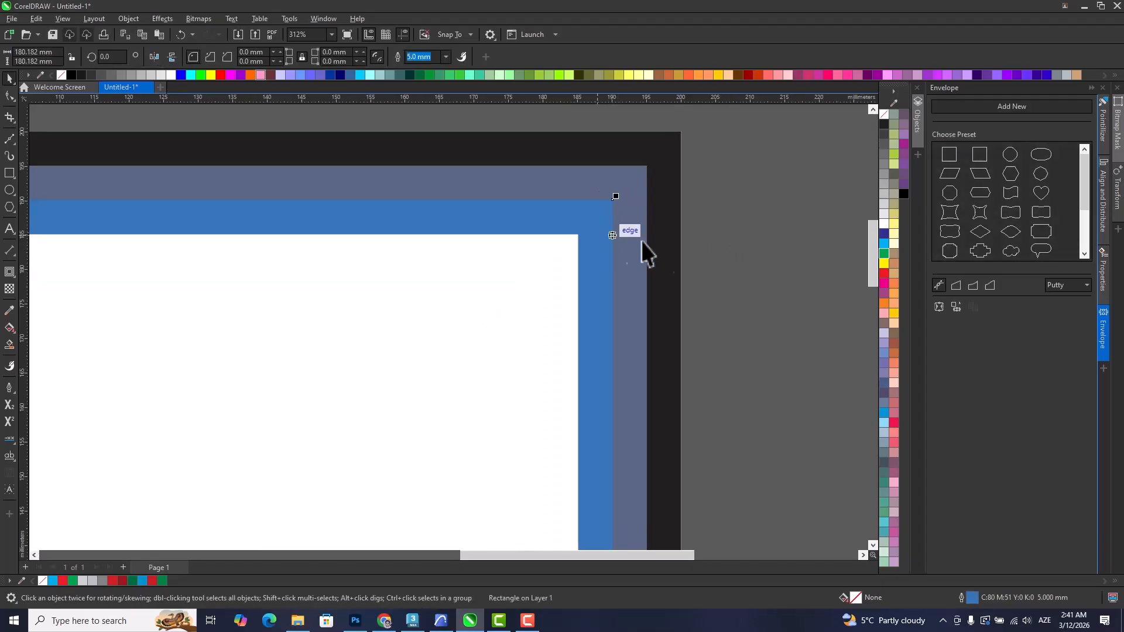
{"action": "left_click", "coordinate": [883, 253]}
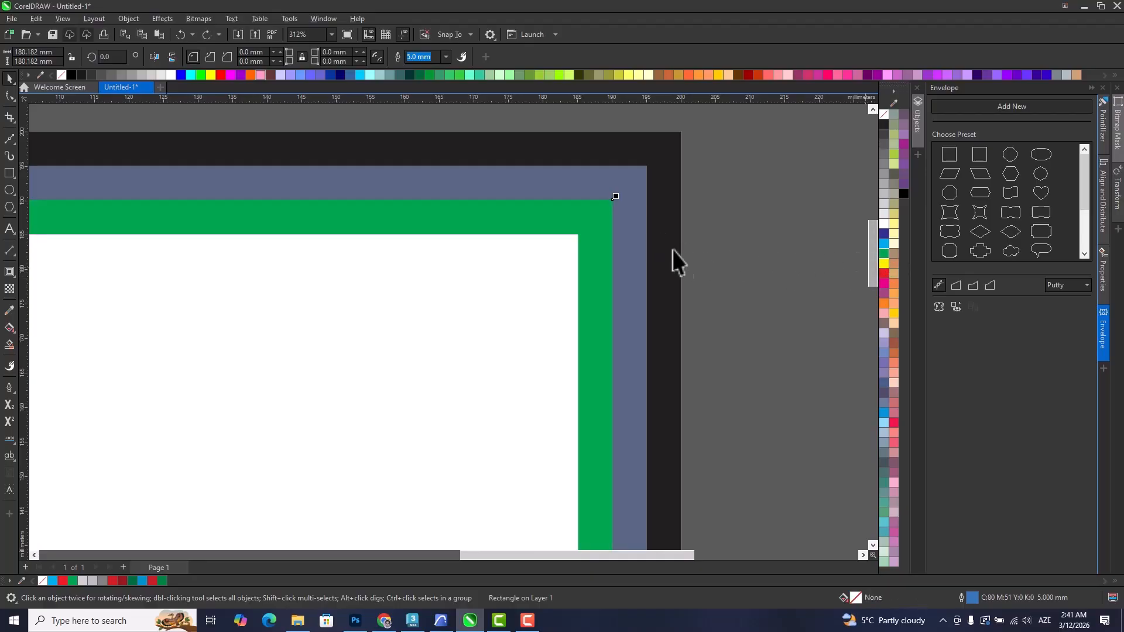
{"action": "left_click", "coordinate": [637, 226]}
{"action": "left_click", "coordinate": [884, 273]}
{"action": "left_click", "coordinate": [656, 211]}
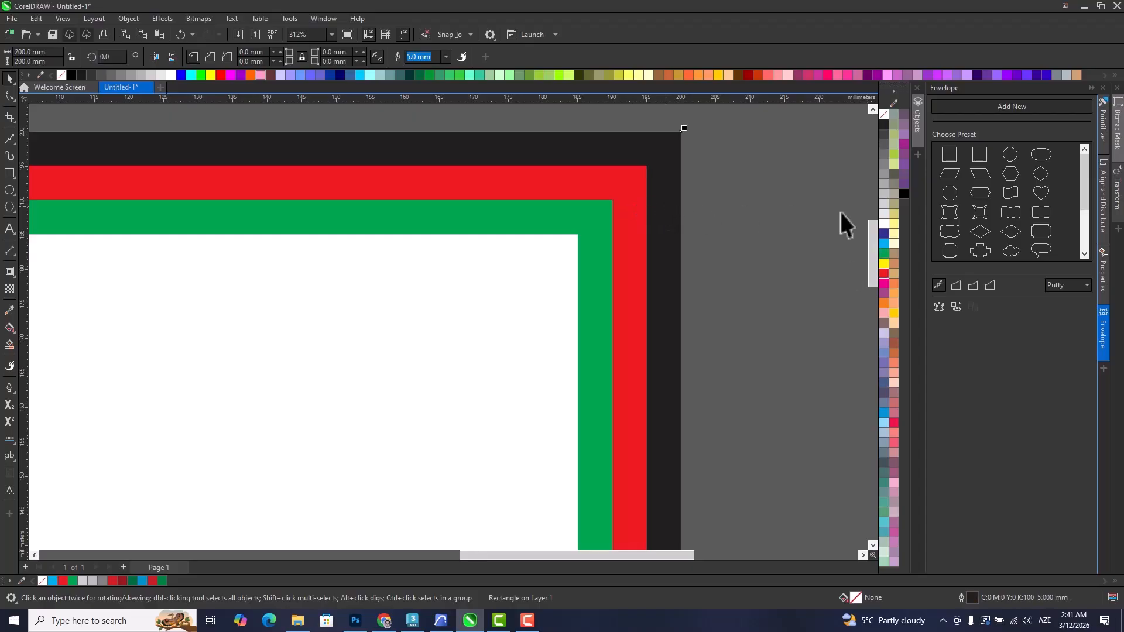
{"action": "left_click", "coordinate": [885, 246]}
{"action": "left_click", "coordinate": [813, 257]}
Convert the outlines of all three squares to objects and group the resulting bands.
{"action": "scroll", "coordinate": [469, 330], "scroll_direction": "down", "scroll_amount": 5}
{"action": "left_click_drag", "start_coordinate": [436, 350], "coordinate": [497, 282]}
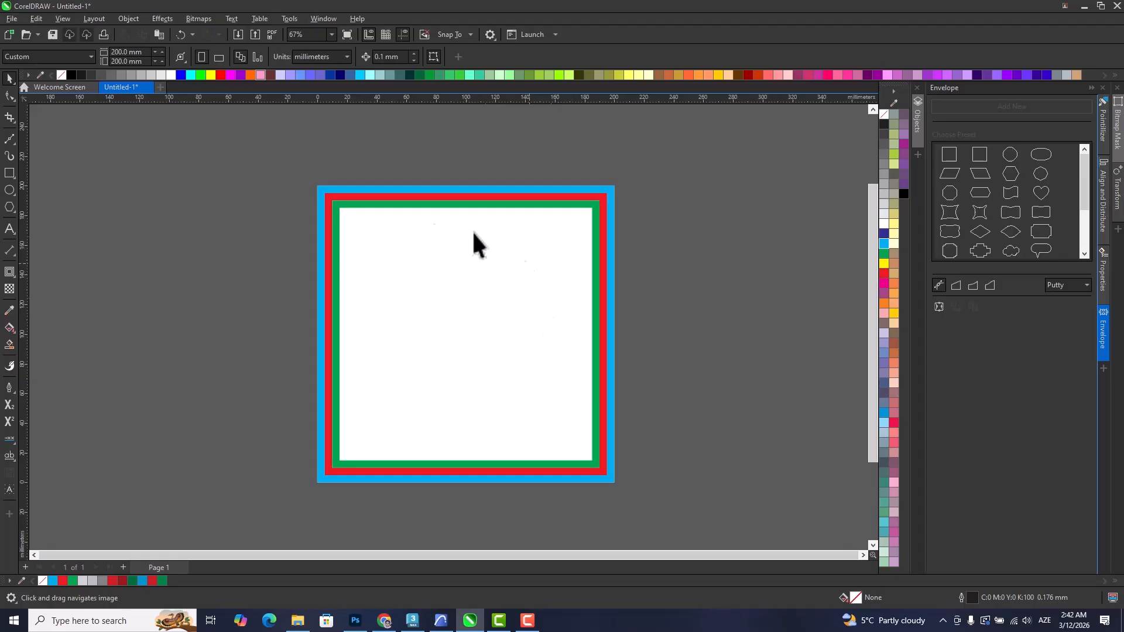
{"action": "left_click_drag", "start_coordinate": [273, 161], "coordinate": [662, 514]}
{"action": "key", "text": "shift+F9"}
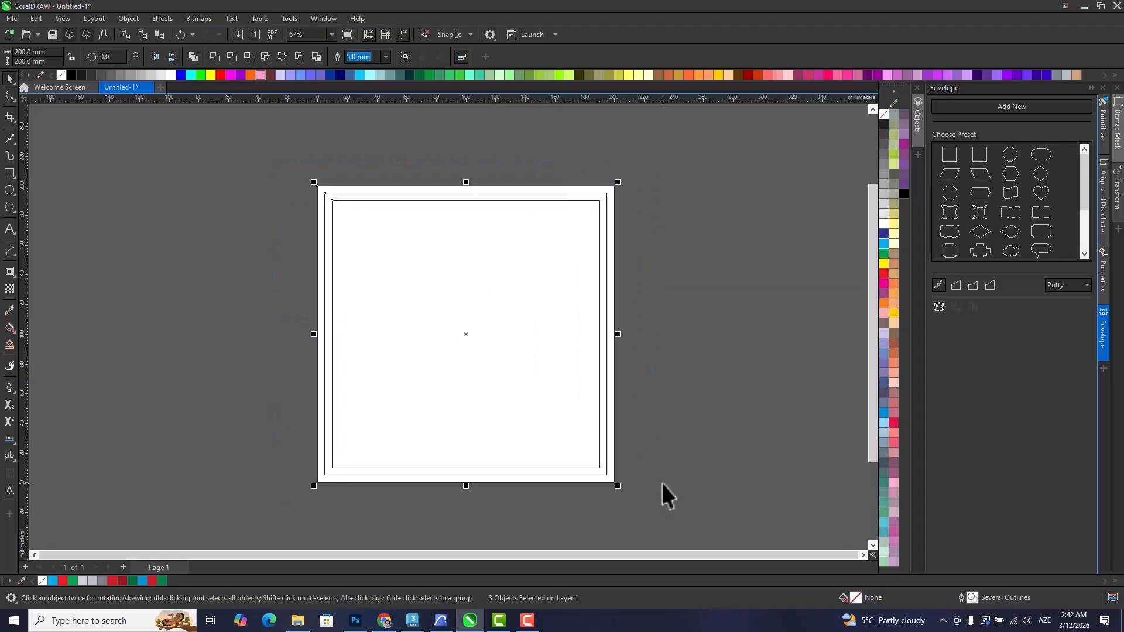
{"action": "key", "text": "ctrl+shift+q"}
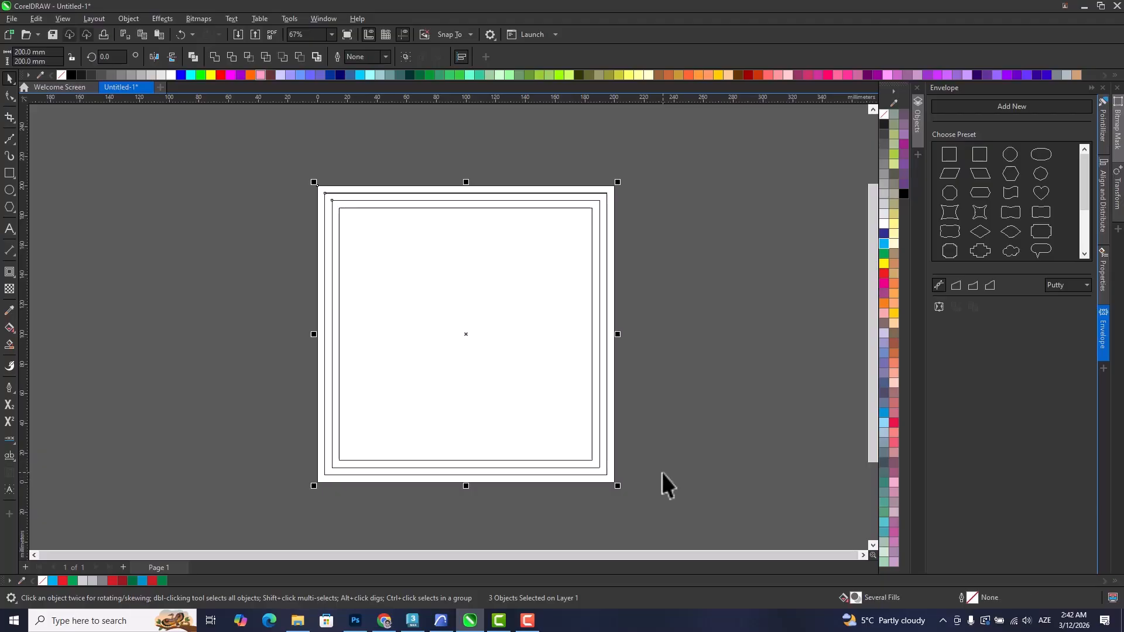
{"action": "key", "text": "ctrl+g"}
{"action": "key", "text": "shift+F9"}
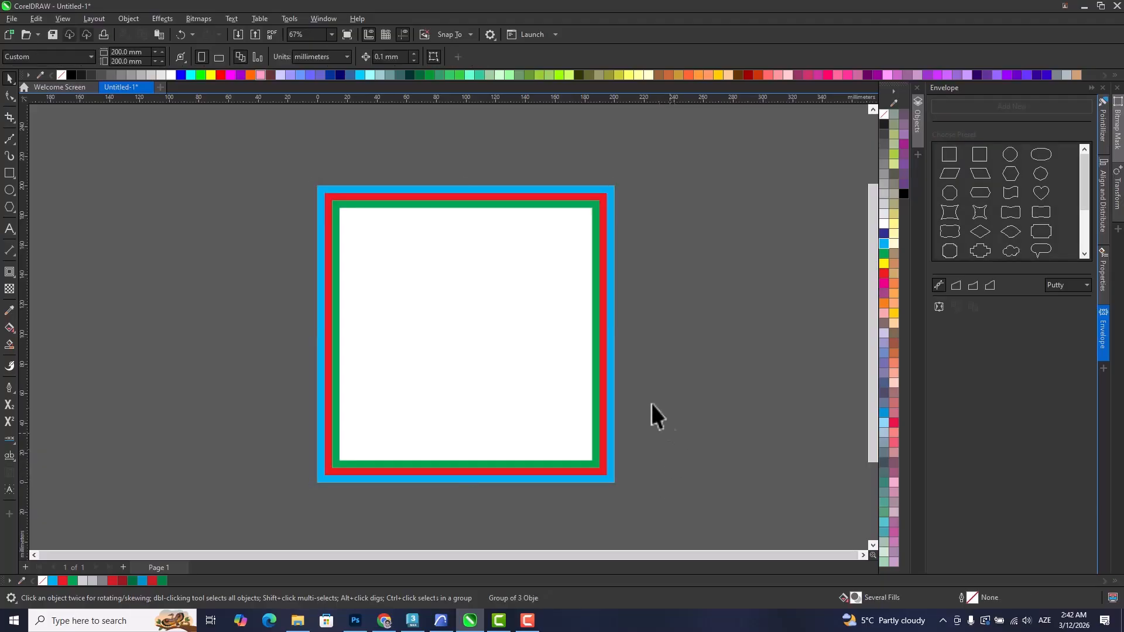
{"action": "left_click", "coordinate": [664, 420]}
Draw a rectangle of about 137.5 x 68.6 mm across the left side of the striped frame.
{"action": "scroll", "coordinate": [577, 336], "scroll_direction": "up", "scroll_amount": 1}
{"action": "left_click", "coordinate": [602, 272]}
{"action": "left_click", "coordinate": [69, 223]}
{"action": "left_click", "coordinate": [9, 173]}
{"action": "left_click_drag", "start_coordinate": [176, 234], "coordinate": [412, 351]}
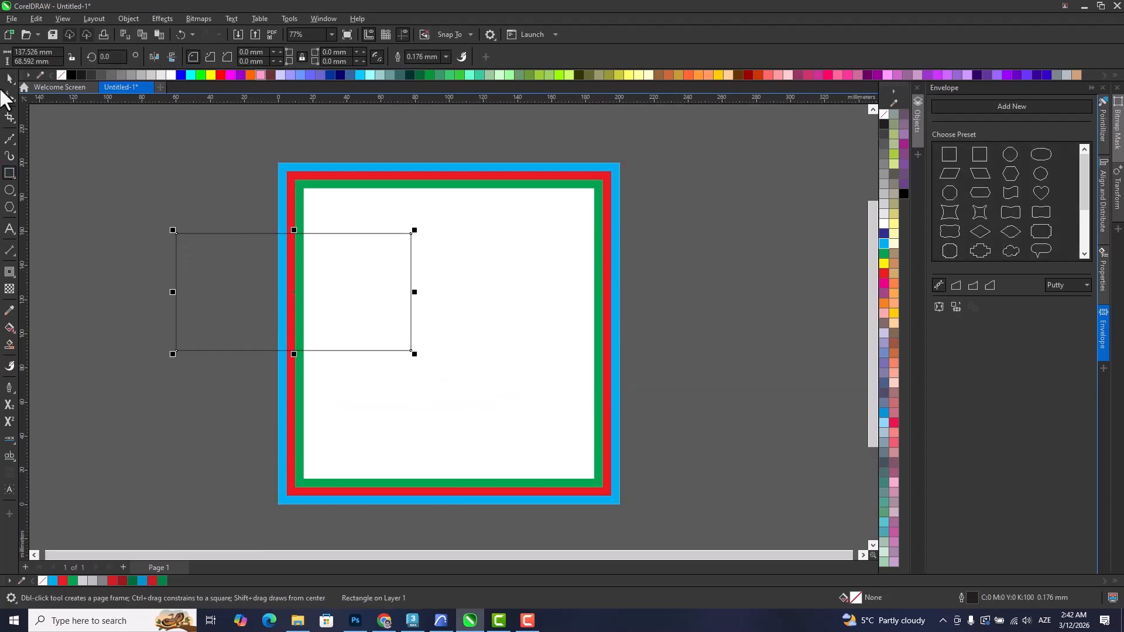
Rotate the rectangle so it slants upward to the right, and place a copy across the frame's right side.
{"action": "left_click", "coordinate": [9, 79]}
{"action": "left_click", "coordinate": [350, 268]}
{"action": "left_click_drag", "start_coordinate": [414, 229], "coordinate": [367, 171]}
{"action": "left_click_drag", "start_coordinate": [335, 272], "coordinate": [671, 261]}
Cut the two slanted rectangles out of the striped frame with Back Minus Front.
{"action": "left_click", "coordinate": [365, 339], "text": "shift"}
{"action": "left_click", "coordinate": [376, 294], "text": "shift"}
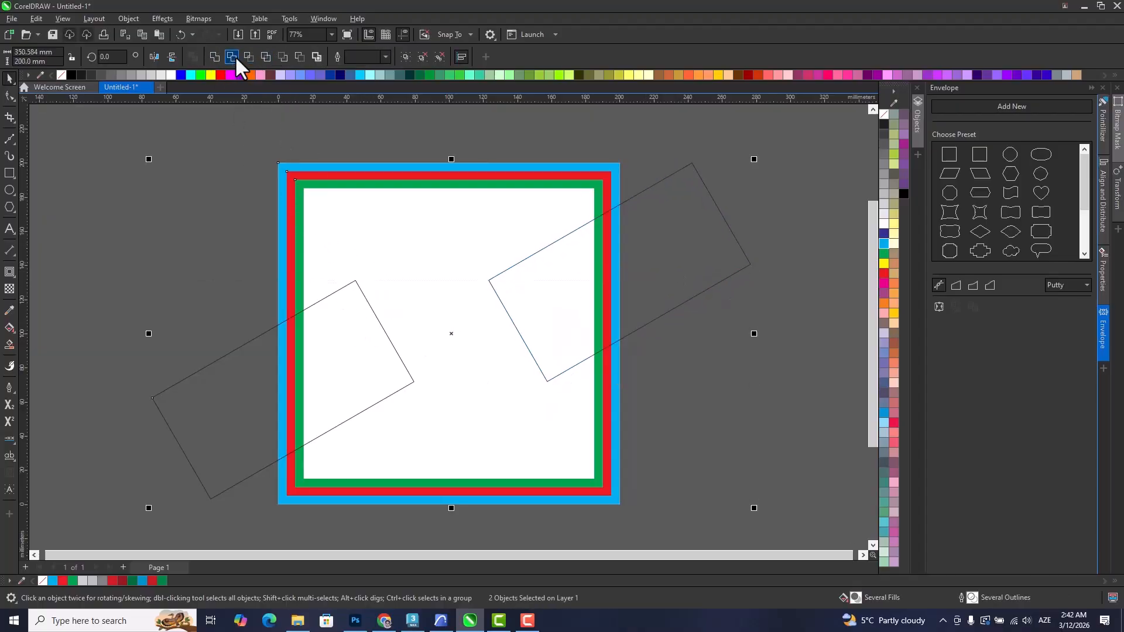
{"action": "left_click", "coordinate": [300, 57]}
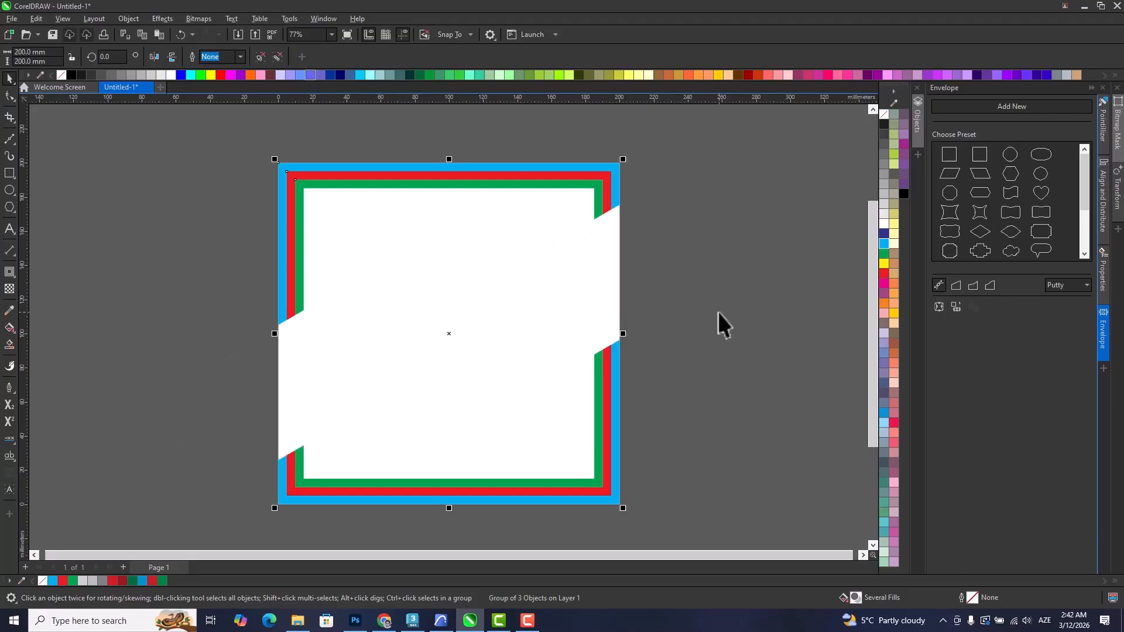
{"action": "scroll", "coordinate": [658, 309], "scroll_direction": "down", "scroll_amount": 2}
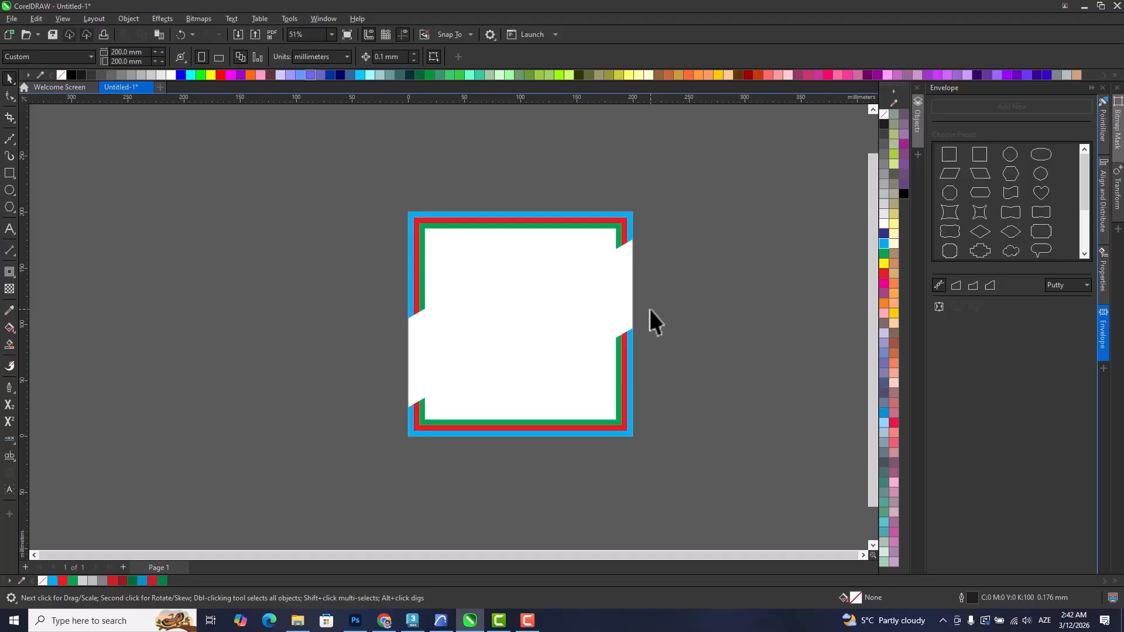
{"action": "scroll", "coordinate": [642, 335], "scroll_direction": "up", "scroll_amount": 2}
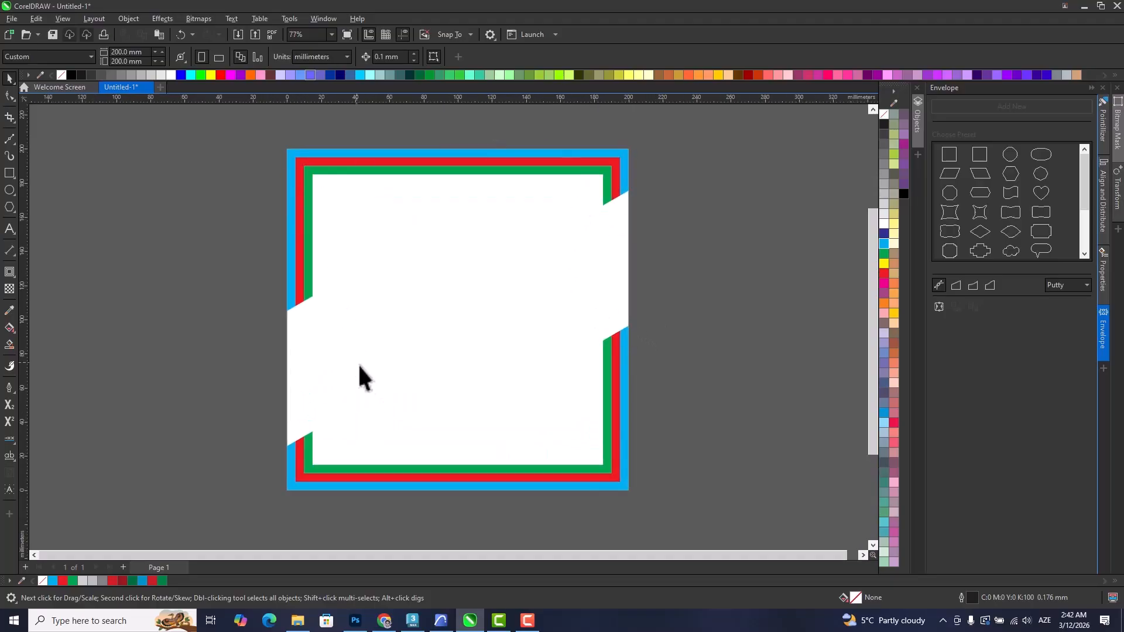
{"action": "left_click_drag", "start_coordinate": [356, 361], "coordinate": [360, 391]}
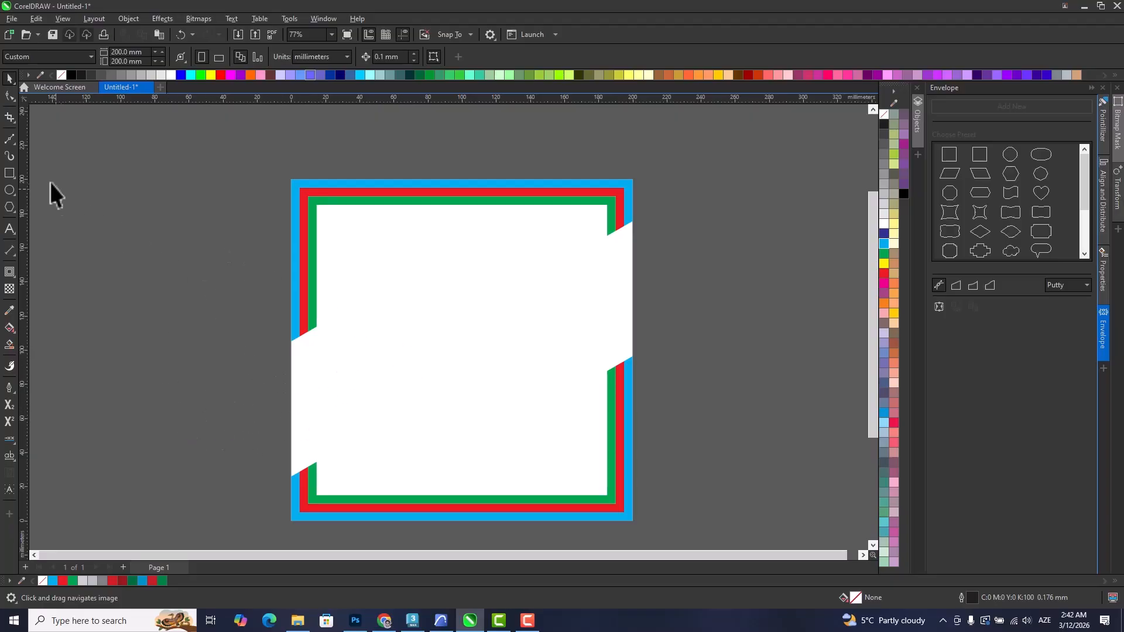
Draw a wavy Bézier curve about 243 x 101 mm rising from the frame's left gap to its right gap.
{"action": "left_click", "coordinate": [8, 140]}
{"action": "left_click", "coordinate": [253, 375]}
{"action": "left_click_drag", "start_coordinate": [331, 413], "coordinate": [386, 384]}
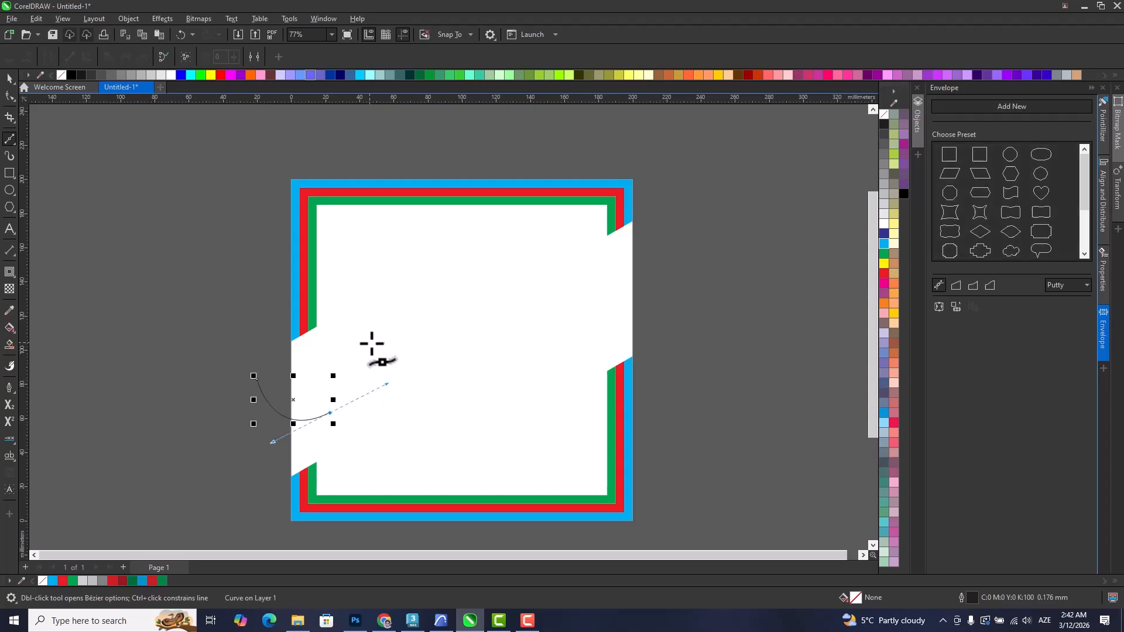
{"action": "left_click_drag", "start_coordinate": [385, 350], "coordinate": [492, 319]}
{"action": "left_click_drag", "start_coordinate": [489, 303], "coordinate": [544, 338]}
{"action": "left_click_drag", "start_coordinate": [572, 324], "coordinate": [669, 256]}
{"action": "left_click", "coordinate": [672, 248]}
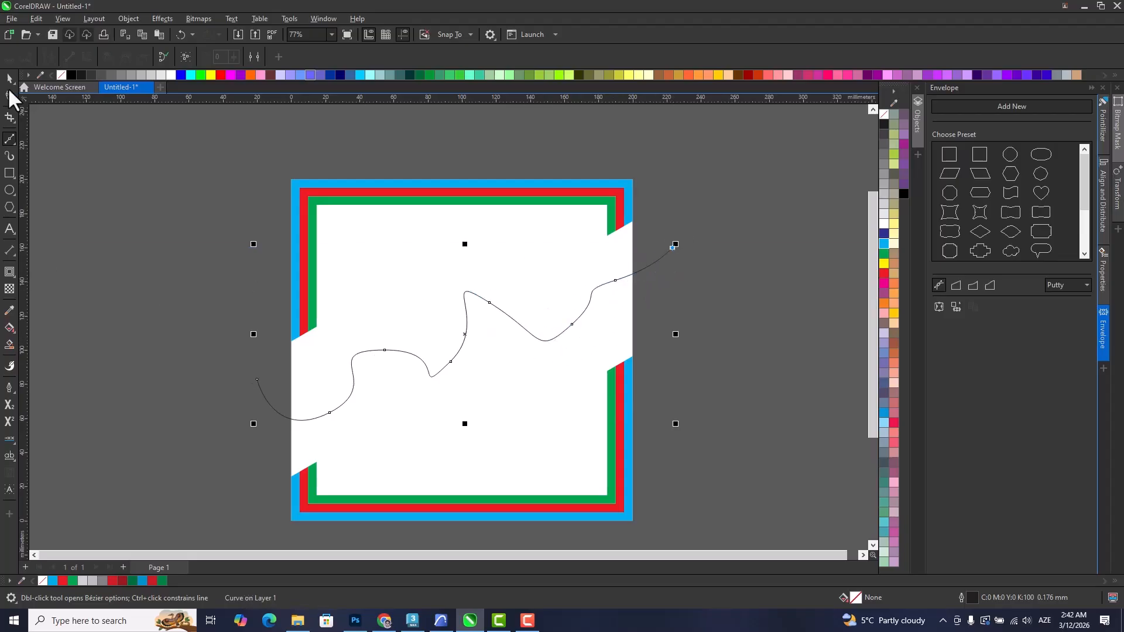
{"action": "left_click", "coordinate": [9, 78]}
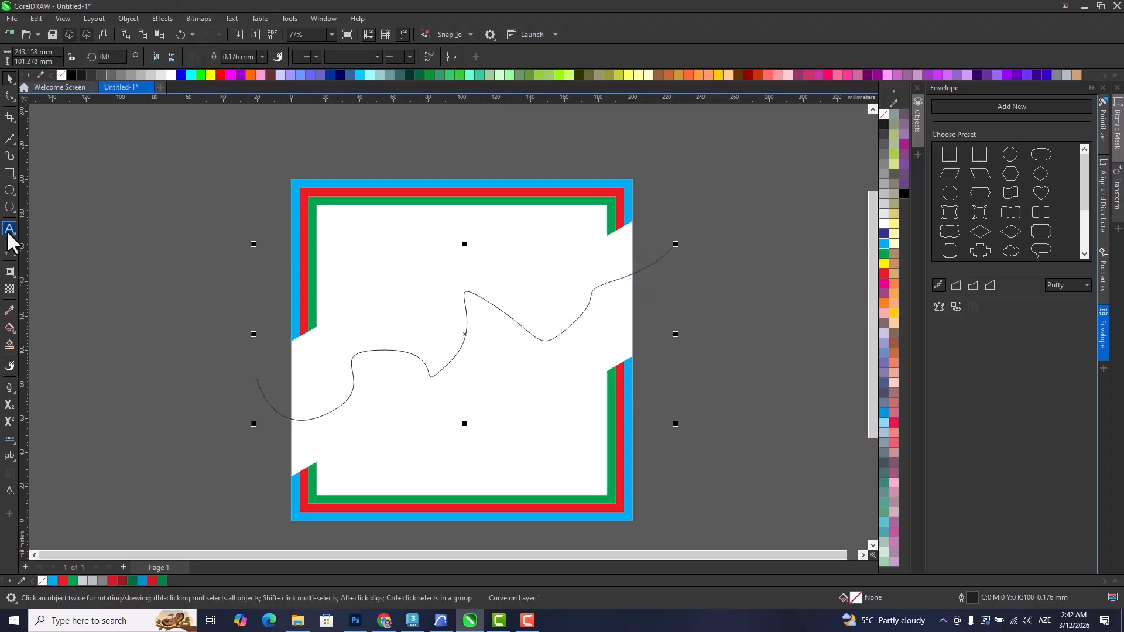
Extrude the wavy curve into a folded ribbon and set its vanishing point below the page.
{"action": "left_click", "coordinate": [9, 270]}
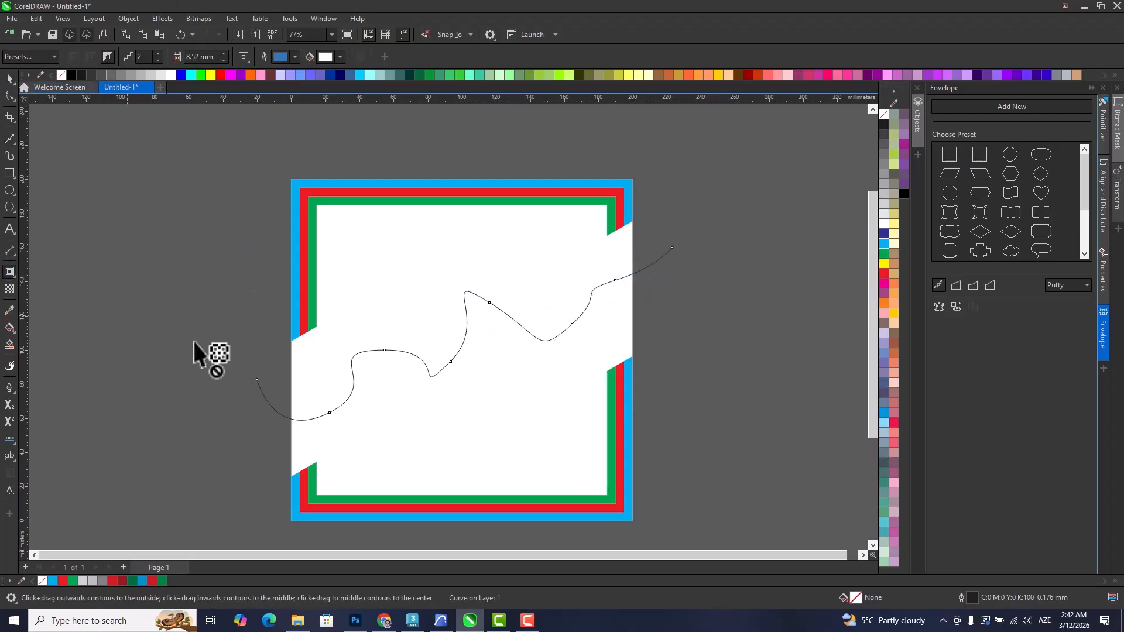
{"action": "left_click", "coordinate": [8, 271]}
{"action": "left_click", "coordinate": [53, 337]}
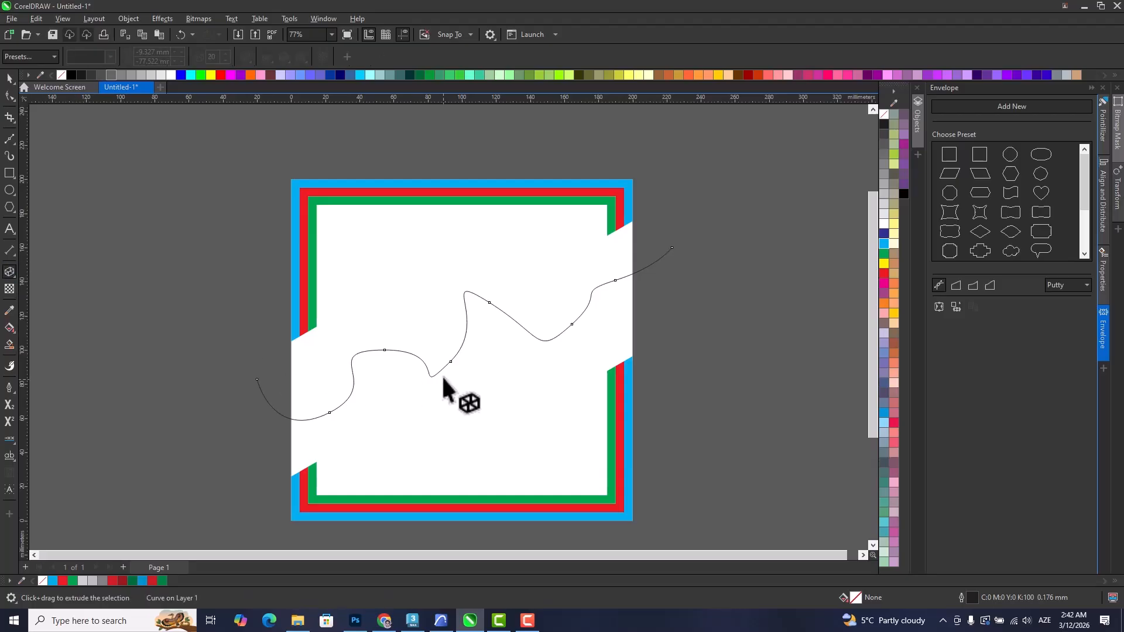
{"action": "left_click_drag", "start_coordinate": [464, 334], "coordinate": [478, 571]}
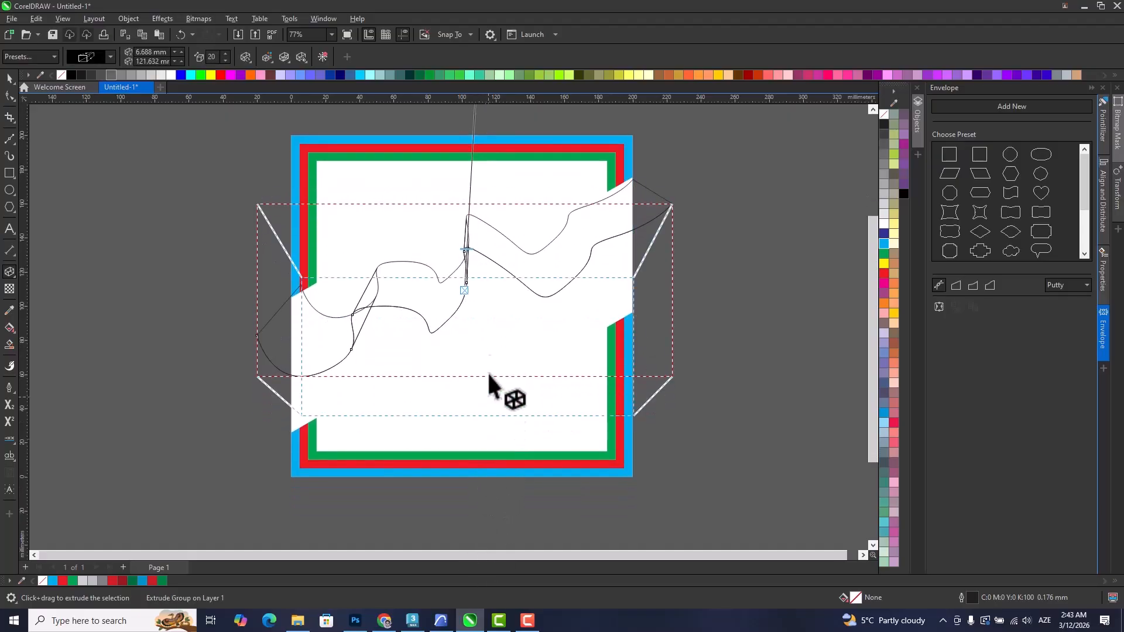
{"action": "scroll", "coordinate": [489, 281], "scroll_direction": "down", "scroll_amount": 1}
{"action": "left_click_drag", "start_coordinate": [480, 142], "coordinate": [479, 530]}
{"action": "left_click_drag", "start_coordinate": [470, 207], "coordinate": [443, 338]}
{"action": "left_click_drag", "start_coordinate": [452, 211], "coordinate": [463, 519]}
{"action": "left_click_drag", "start_coordinate": [483, 445], "coordinate": [477, 471]}
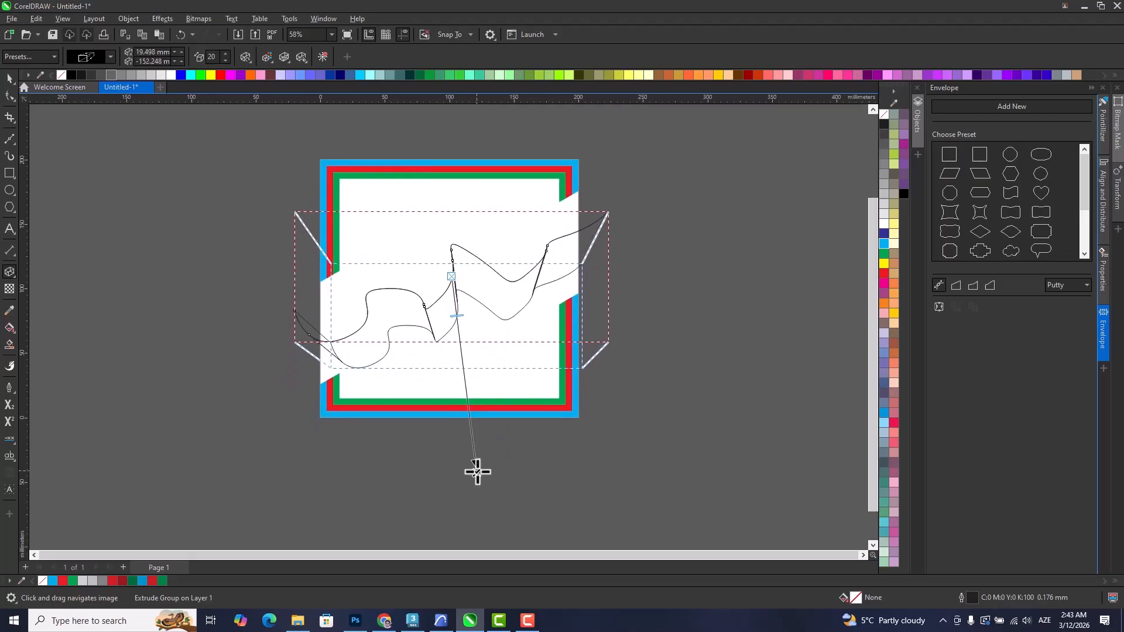
Break the extrude group apart and delete the original wavy curve.
{"action": "left_click", "coordinate": [9, 78]}
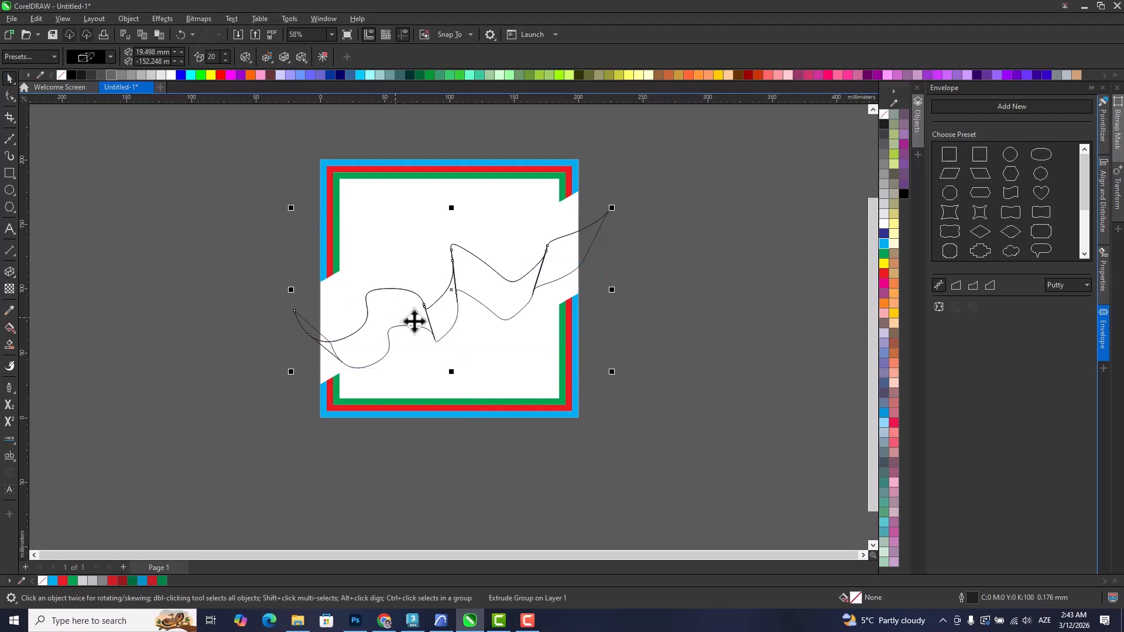
{"action": "scroll", "coordinate": [445, 308], "scroll_direction": "up", "scroll_amount": 2}
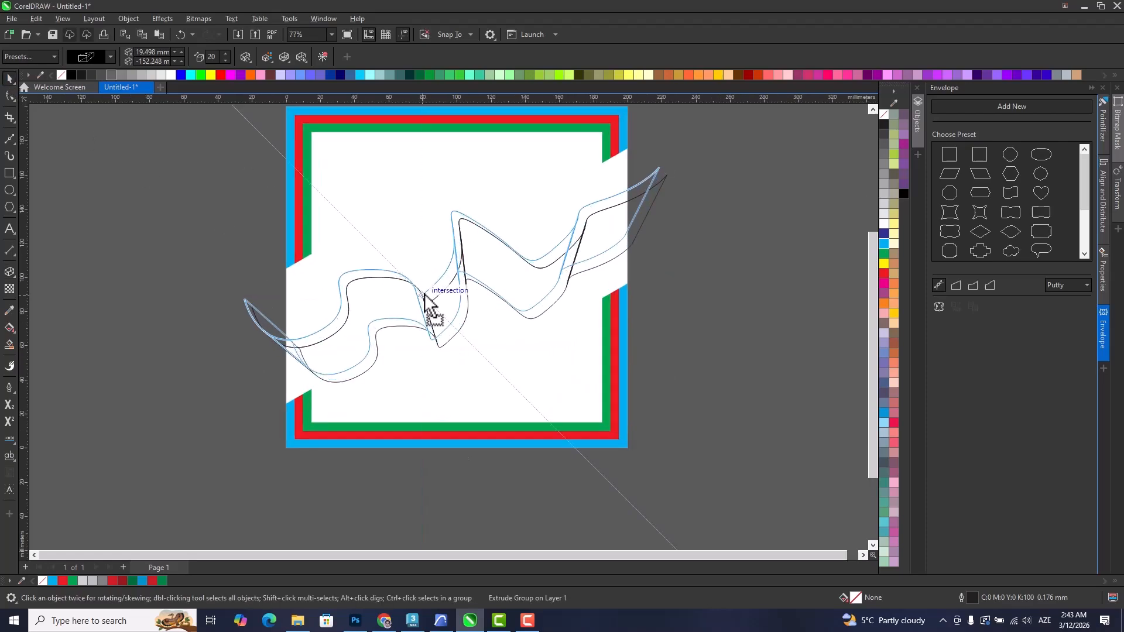
{"action": "right_click", "coordinate": [426, 295]}
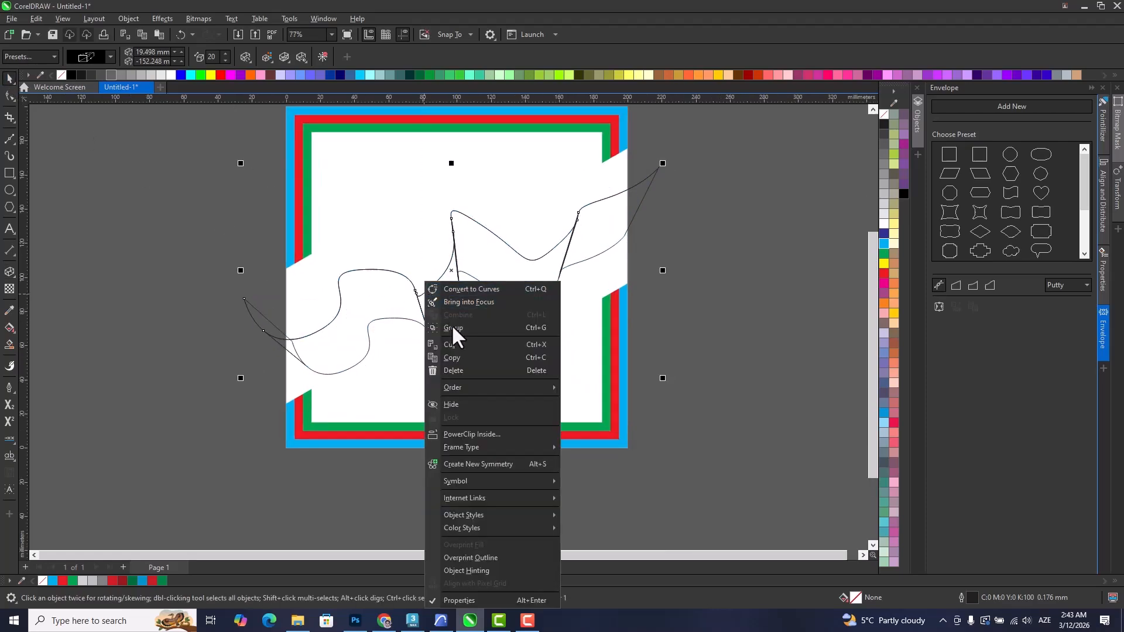
{"action": "left_click", "coordinate": [596, 283]}
{"action": "right_click", "coordinate": [583, 248]}
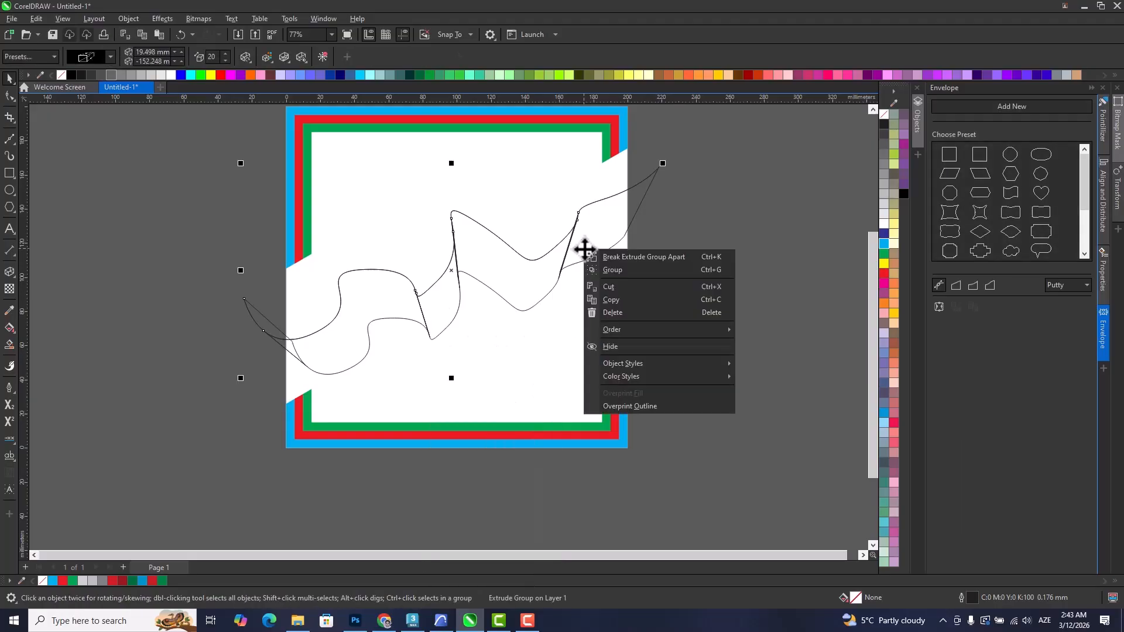
{"action": "left_click", "coordinate": [597, 258]}
{"action": "left_click_drag", "start_coordinate": [579, 201], "coordinate": [564, 178]}
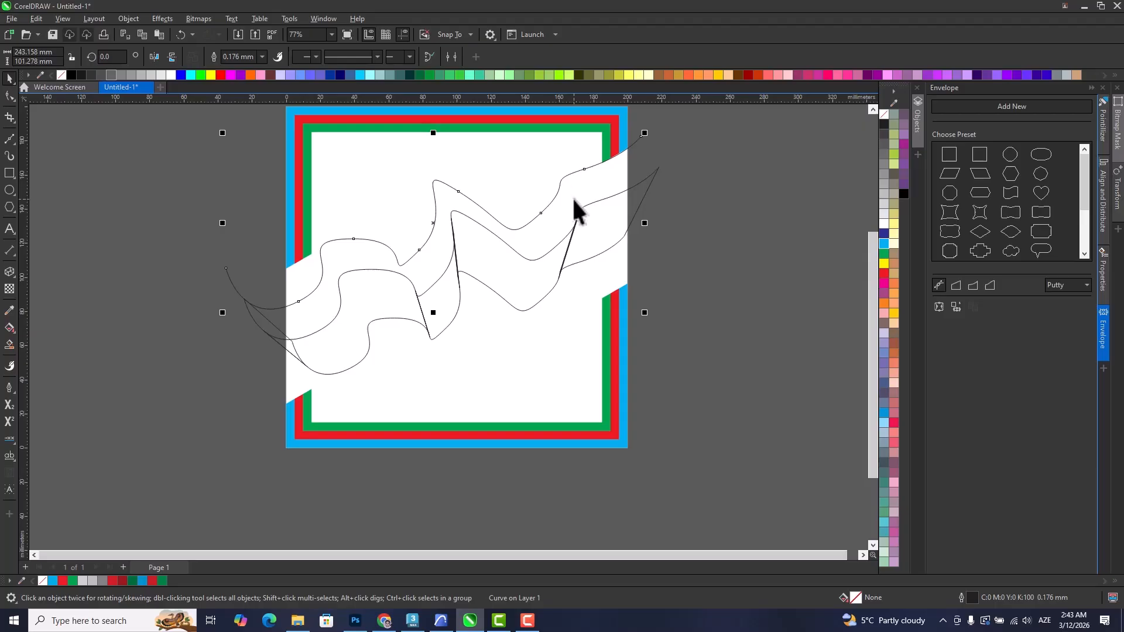
{"action": "key", "text": "Delete"}
Fill the ribbon group with red and ungroup it into separate pieces.
{"action": "left_click", "coordinate": [508, 302]}
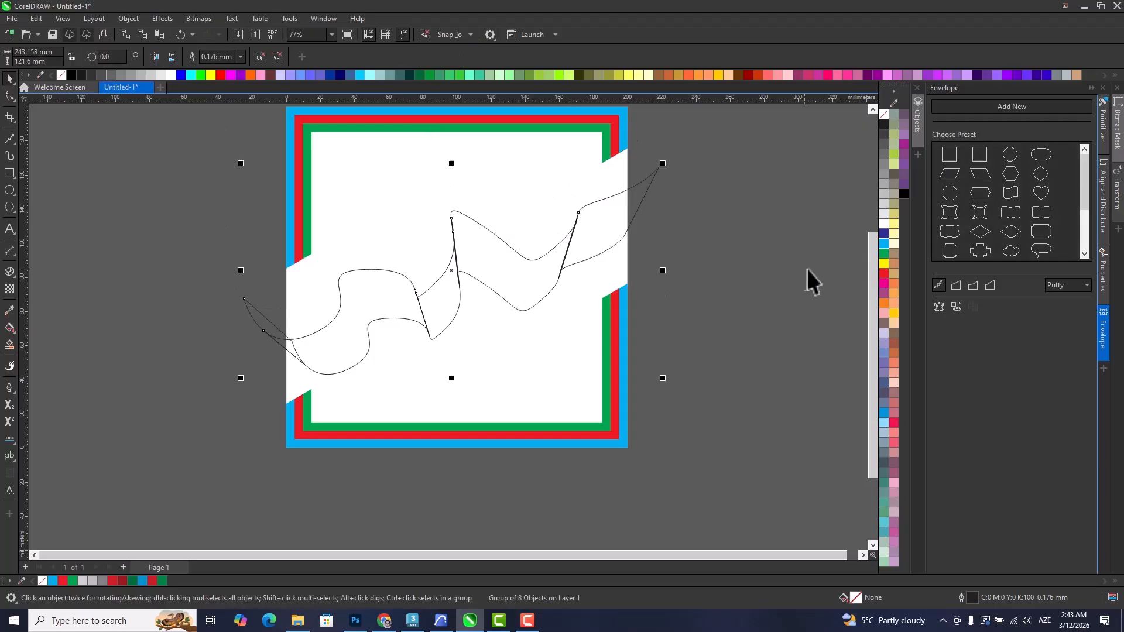
{"action": "left_click", "coordinate": [884, 274]}
{"action": "right_click", "coordinate": [527, 275]}
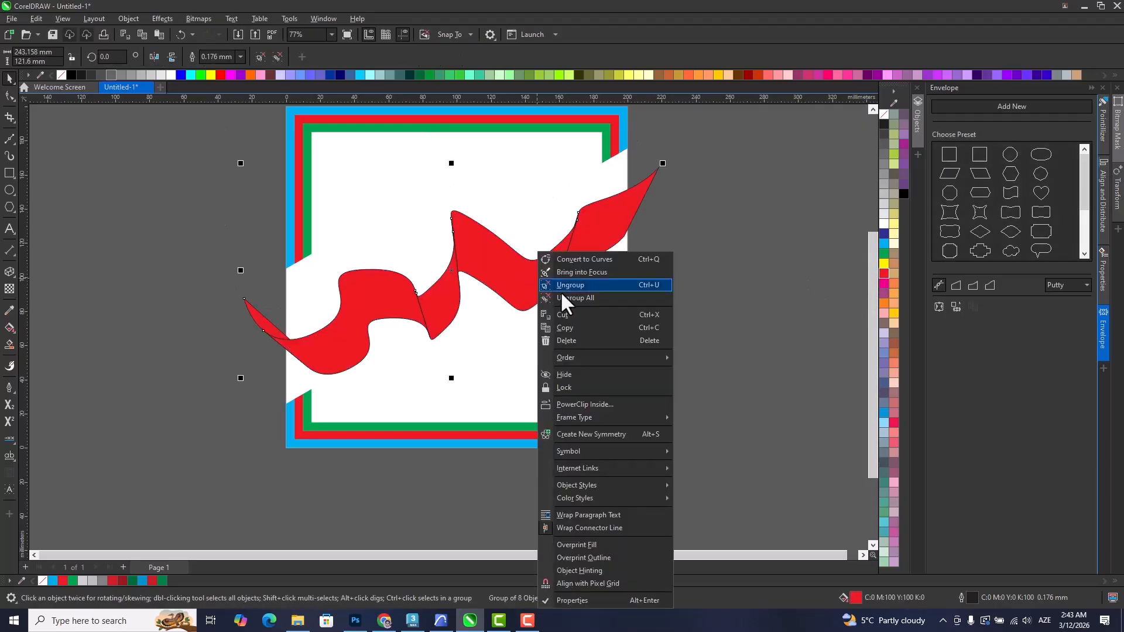
{"action": "left_click", "coordinate": [569, 284]}
{"action": "left_click", "coordinate": [705, 351]}
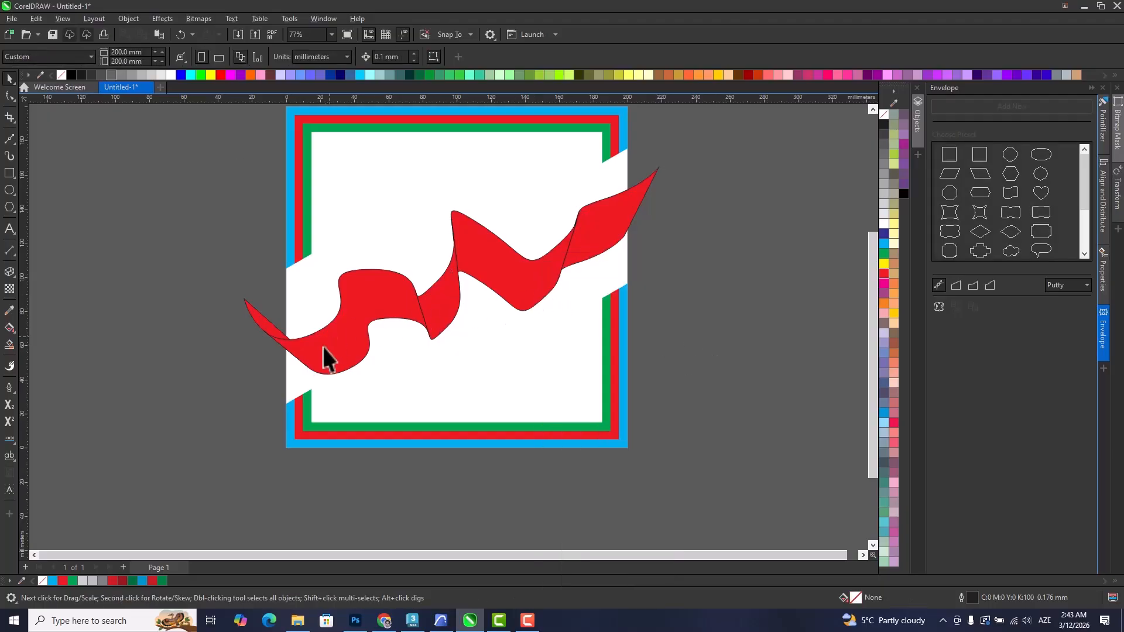
Fill the fold at the ribbon's left end with darker red C18 M100 Y100 K15.
{"action": "scroll", "coordinate": [276, 348], "scroll_direction": "up", "scroll_amount": 2}
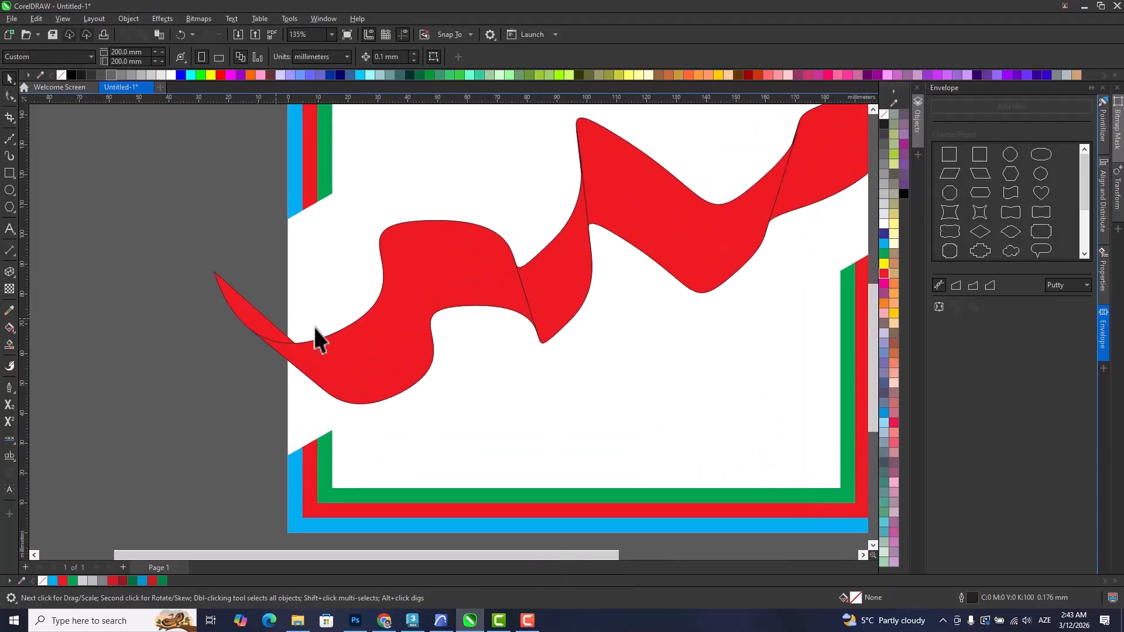
{"action": "left_click_drag", "start_coordinate": [576, 237], "coordinate": [452, 338]}
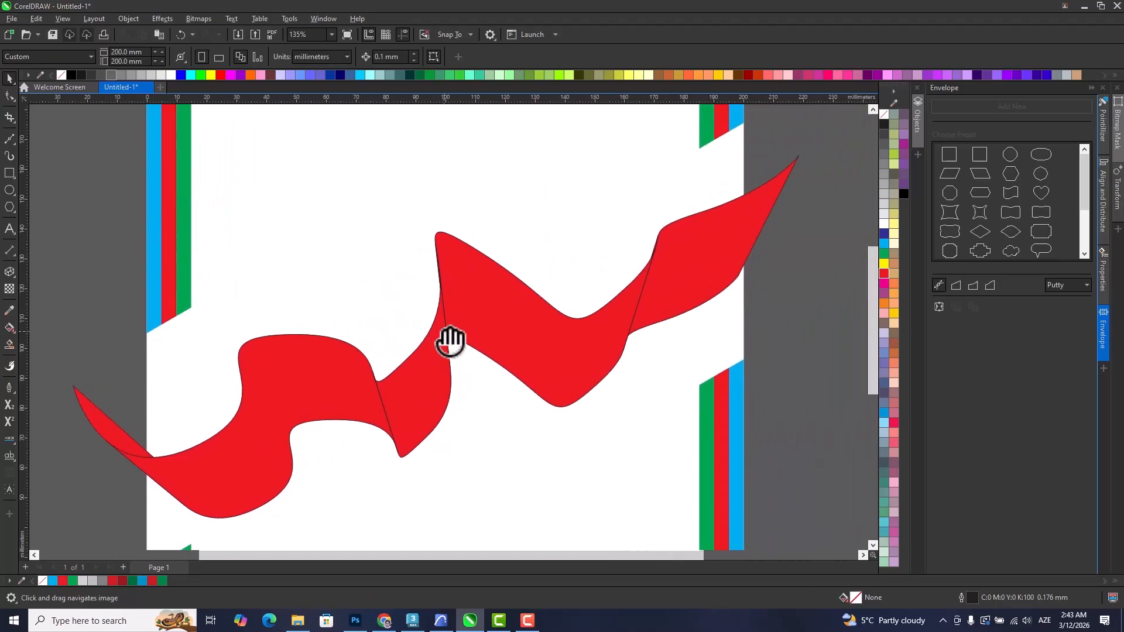
{"action": "left_click", "coordinate": [107, 436]}
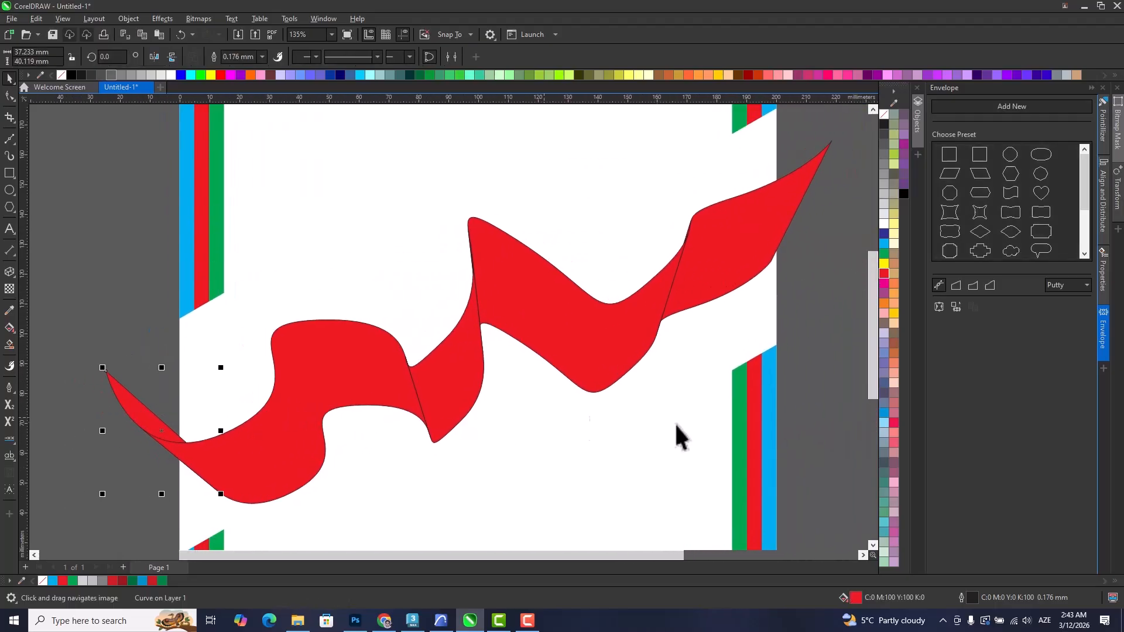
{"action": "double_click", "coordinate": [856, 597]}
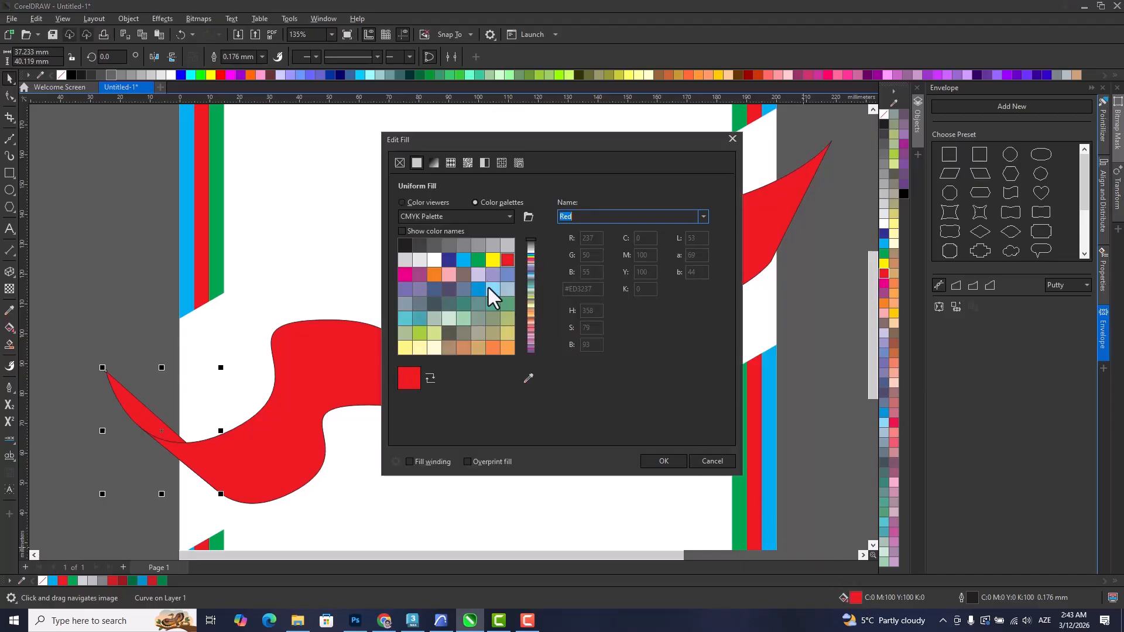
{"action": "left_click", "coordinate": [416, 214]}
{"action": "left_click", "coordinate": [405, 202]}
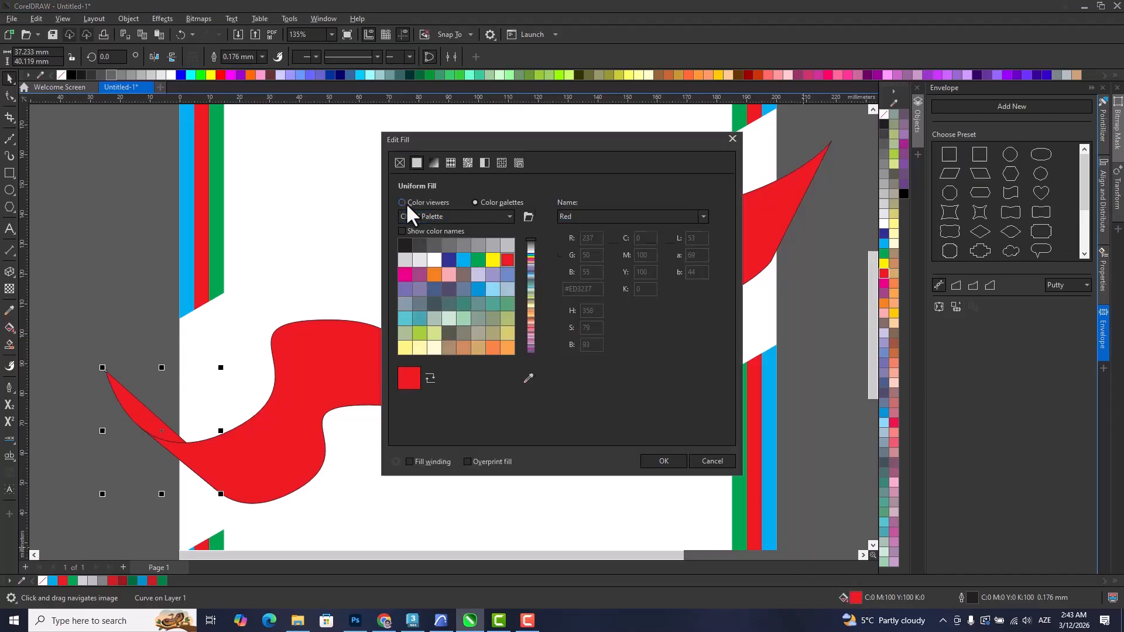
{"action": "left_click", "coordinate": [512, 263]}
{"action": "left_click_drag", "start_coordinate": [512, 264], "coordinate": [517, 277]}
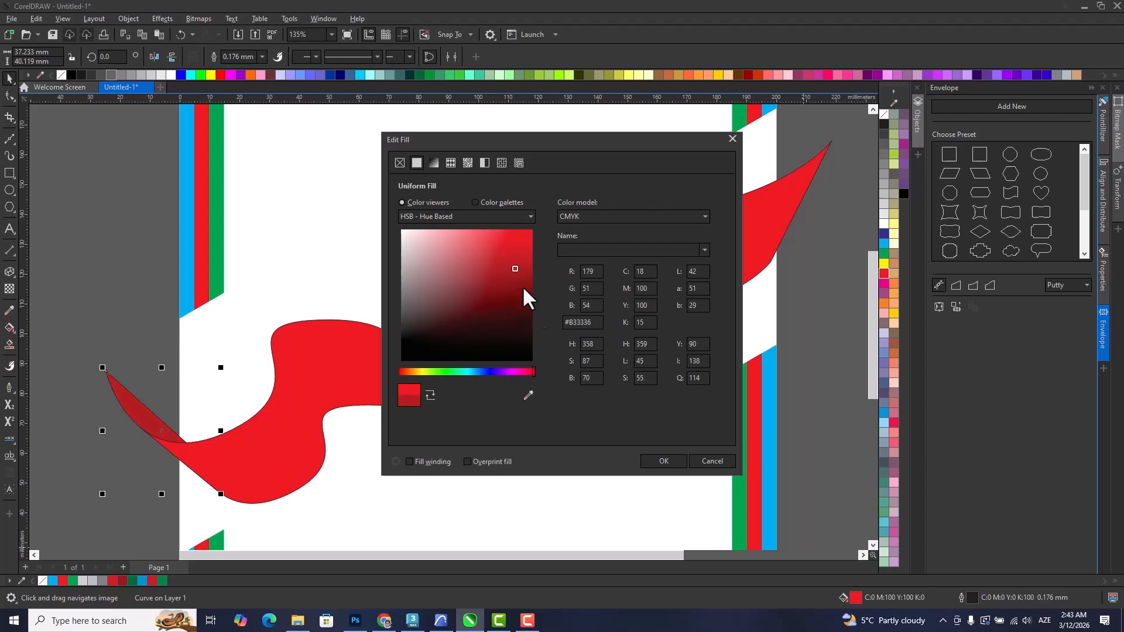
{"action": "left_click", "coordinate": [676, 461]}
Copy the left fold's dark red fill to the ribbon's middle fold and right end piece.
{"action": "left_click", "coordinate": [819, 419]}
{"action": "left_click_drag", "start_coordinate": [517, 396], "coordinate": [481, 441]}
{"action": "key", "text": "ctrl+z"}
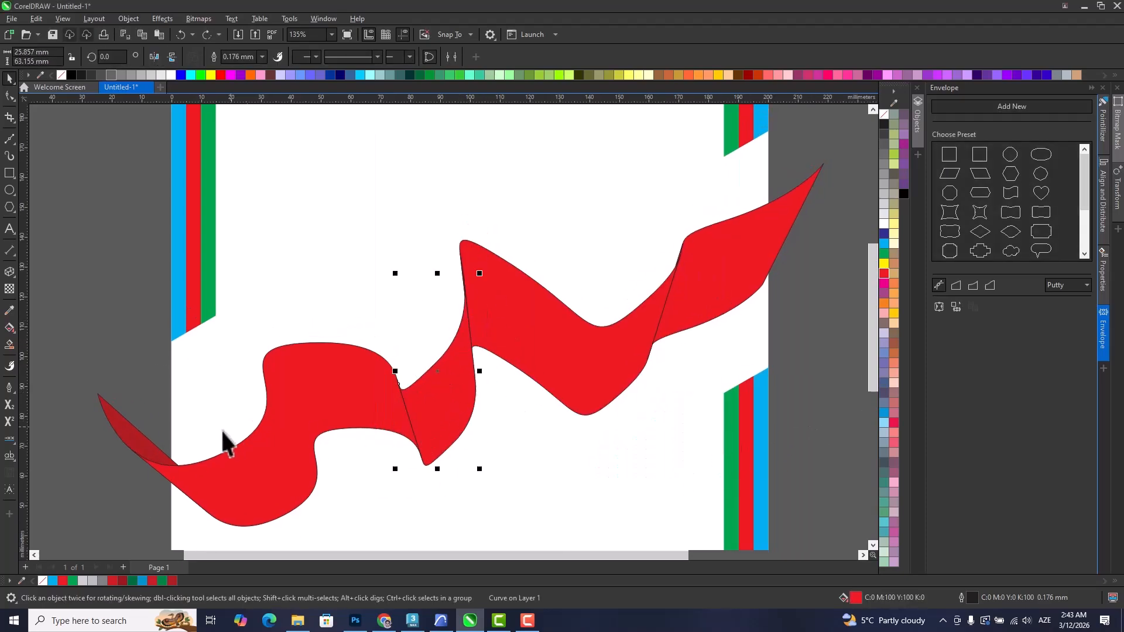
{"action": "left_click_drag", "start_coordinate": [157, 448], "coordinate": [429, 406]}
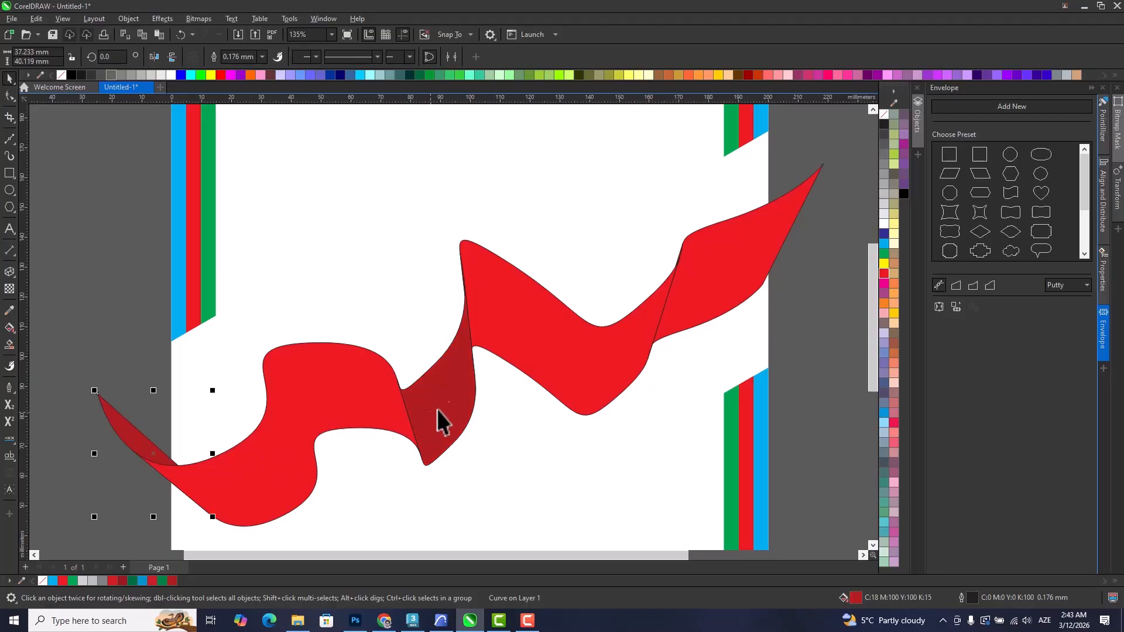
{"action": "left_click_drag", "start_coordinate": [703, 300], "coordinate": [704, 301]}
{"action": "scroll", "coordinate": [690, 333], "scroll_direction": "down", "scroll_amount": 2}
{"action": "left_click", "coordinate": [761, 410]}
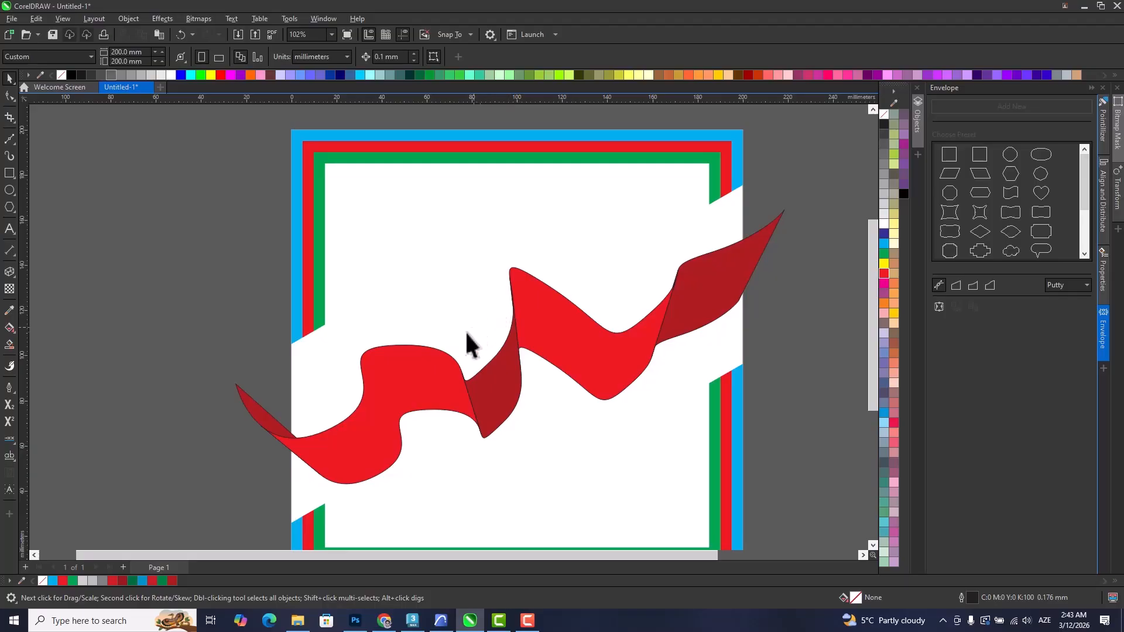
Create a page-sized rectangle of 200 x 200 mm behind the frame and ribbon.
{"action": "scroll", "coordinate": [457, 360], "scroll_direction": "down", "scroll_amount": 1}
{"action": "scroll", "coordinate": [512, 363], "scroll_direction": "up", "scroll_amount": 4}
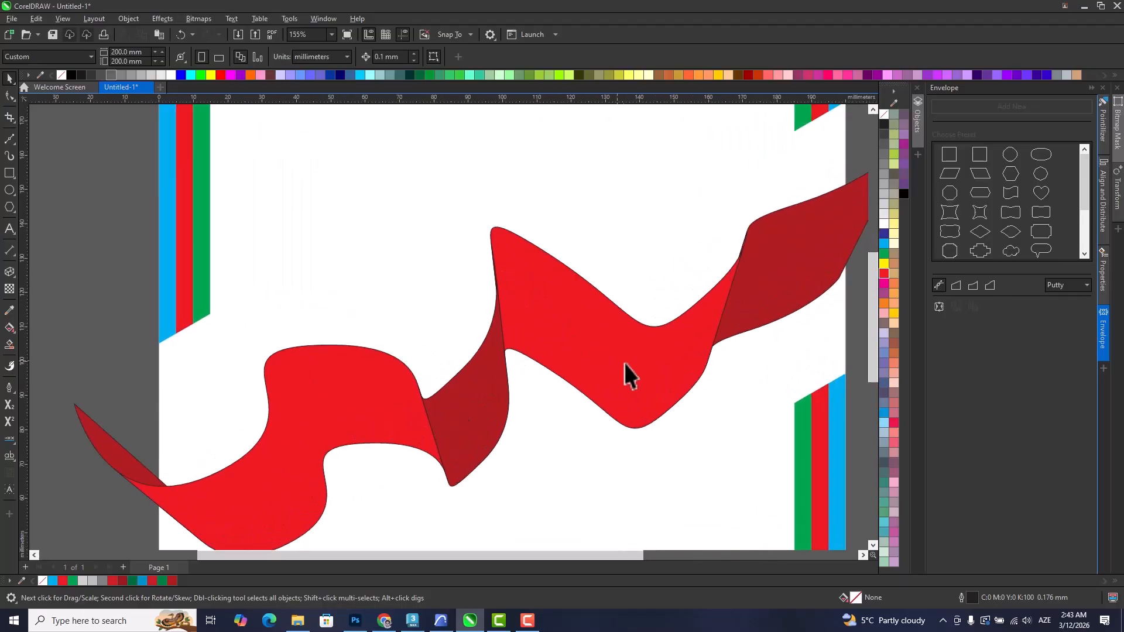
{"action": "scroll", "coordinate": [597, 382], "scroll_direction": "down", "scroll_amount": 4}
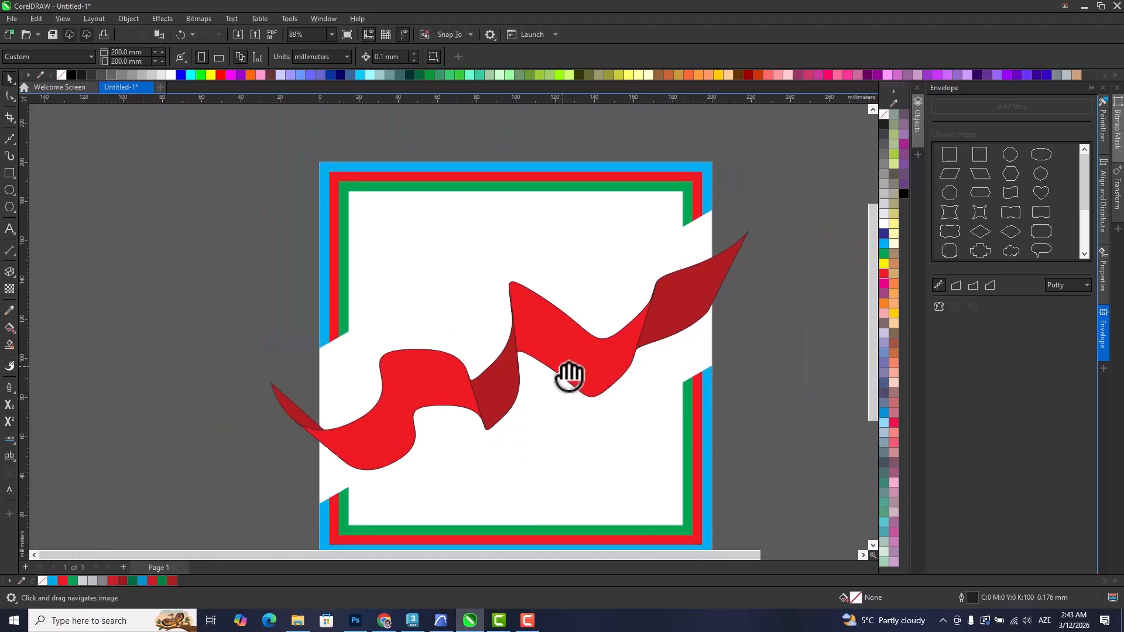
{"action": "scroll", "coordinate": [548, 335], "scroll_direction": "down", "scroll_amount": 1}
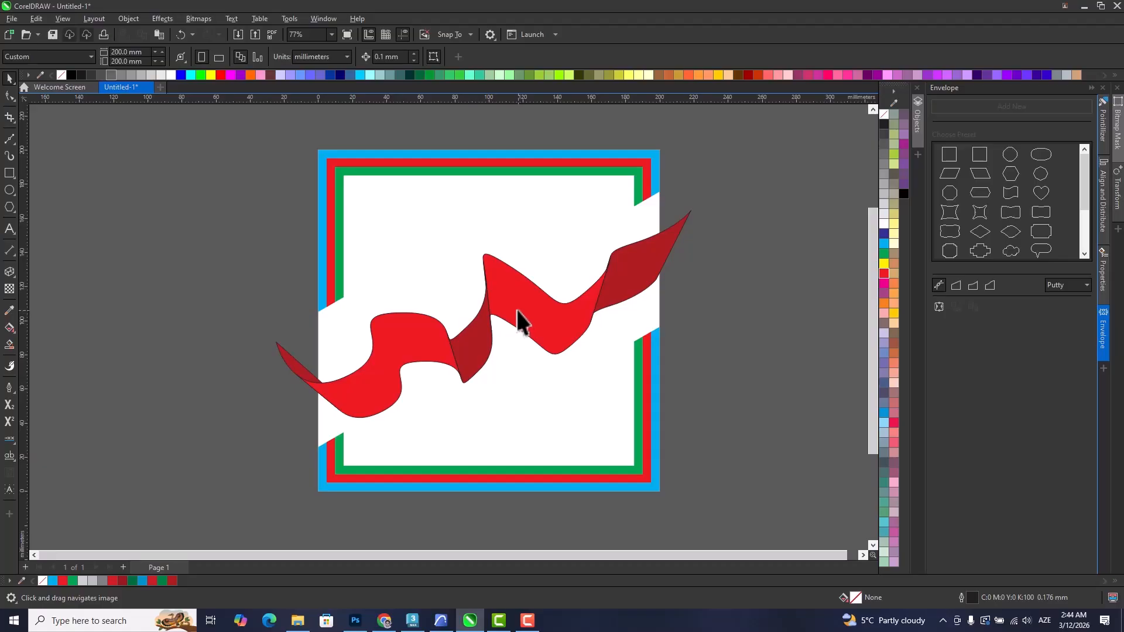
{"action": "double_click", "coordinate": [8, 171]}
{"action": "left_click", "coordinate": [10, 81]}
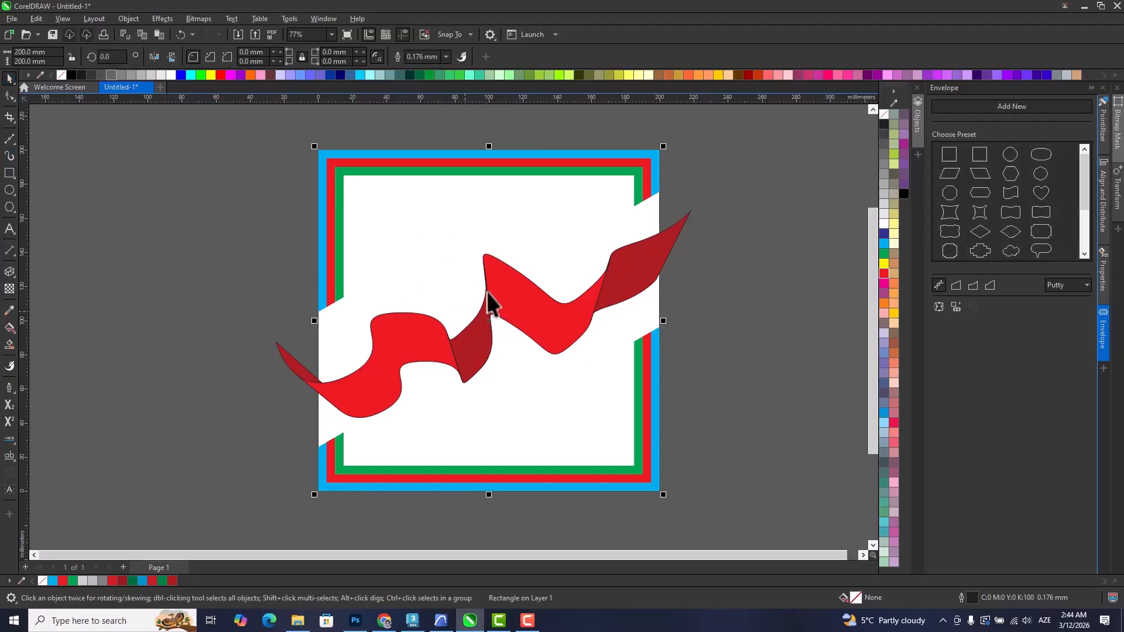
{"action": "key", "text": "Escape"}
Select all the pieces of the wavy red ribbon and group them.
{"action": "left_click", "coordinate": [634, 258]}
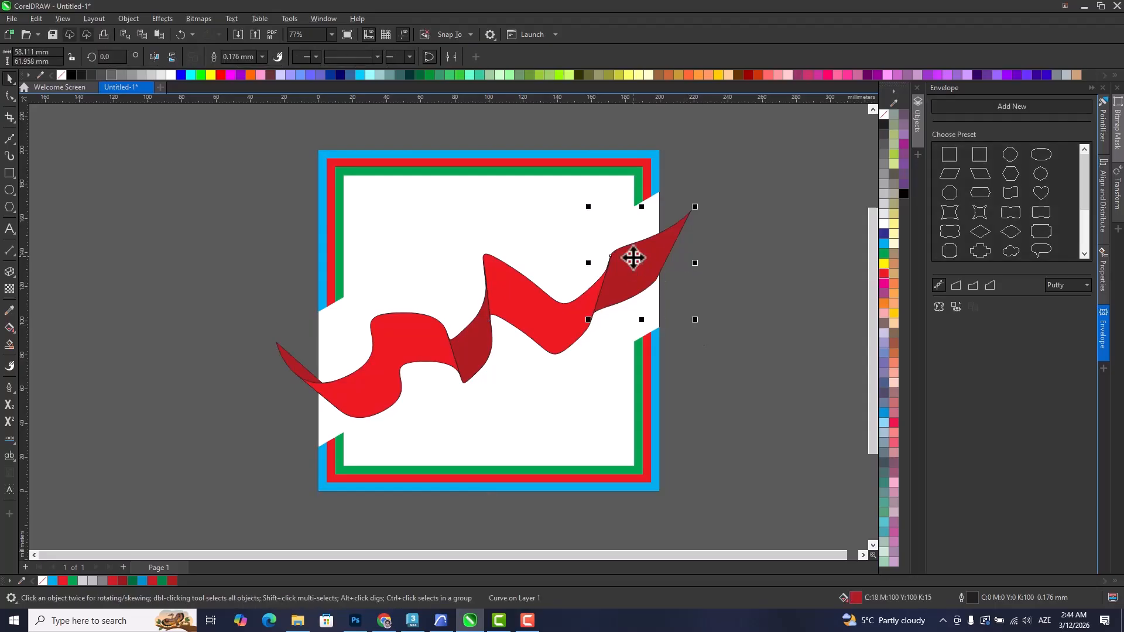
{"action": "left_click", "coordinate": [535, 323], "text": "shift"}
{"action": "left_click", "coordinate": [475, 351], "text": "shift"}
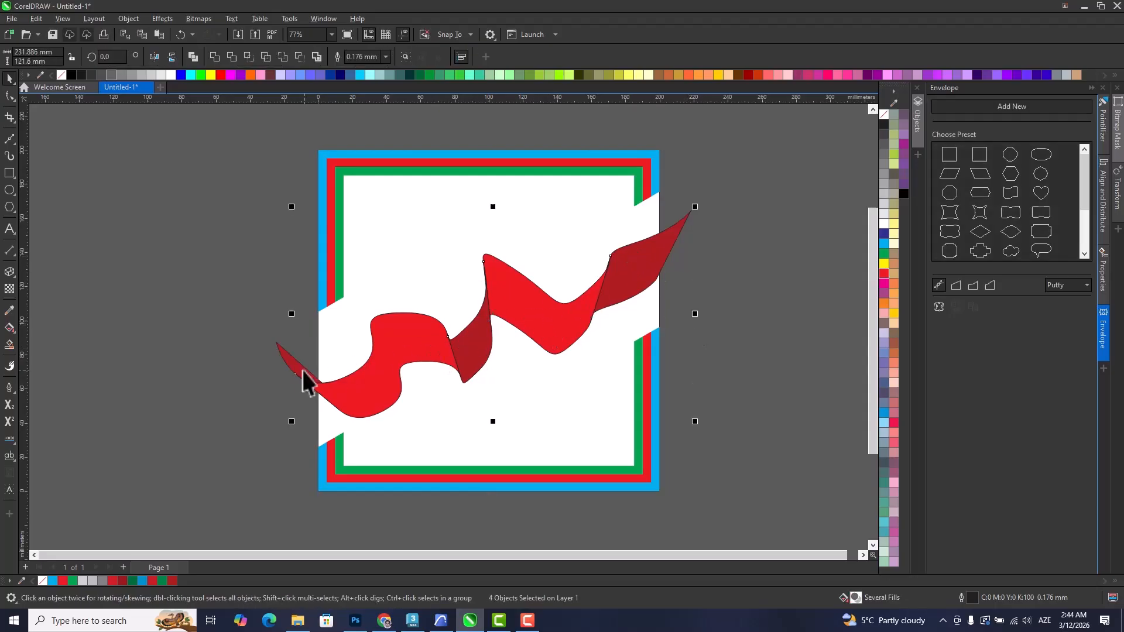
{"action": "left_click_drag", "start_coordinate": [226, 302], "coordinate": [522, 440]}
{"action": "left_click_drag", "start_coordinate": [422, 341], "coordinate": [243, 396]}
{"action": "key", "text": "ctrl+z"}
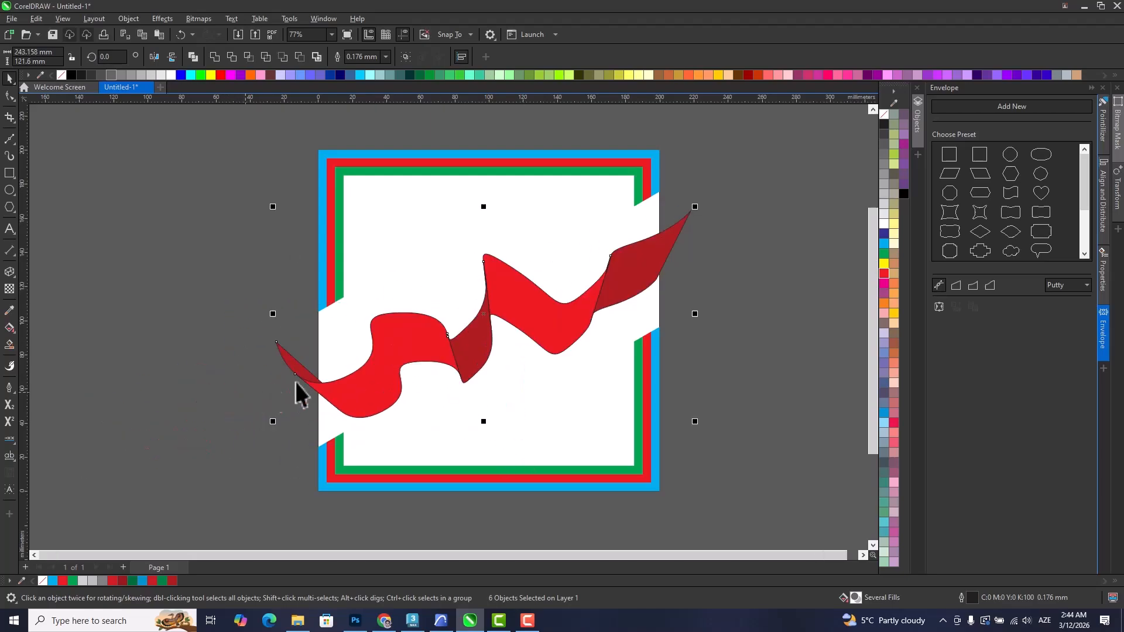
{"action": "left_click", "coordinate": [486, 258], "text": "shift"}
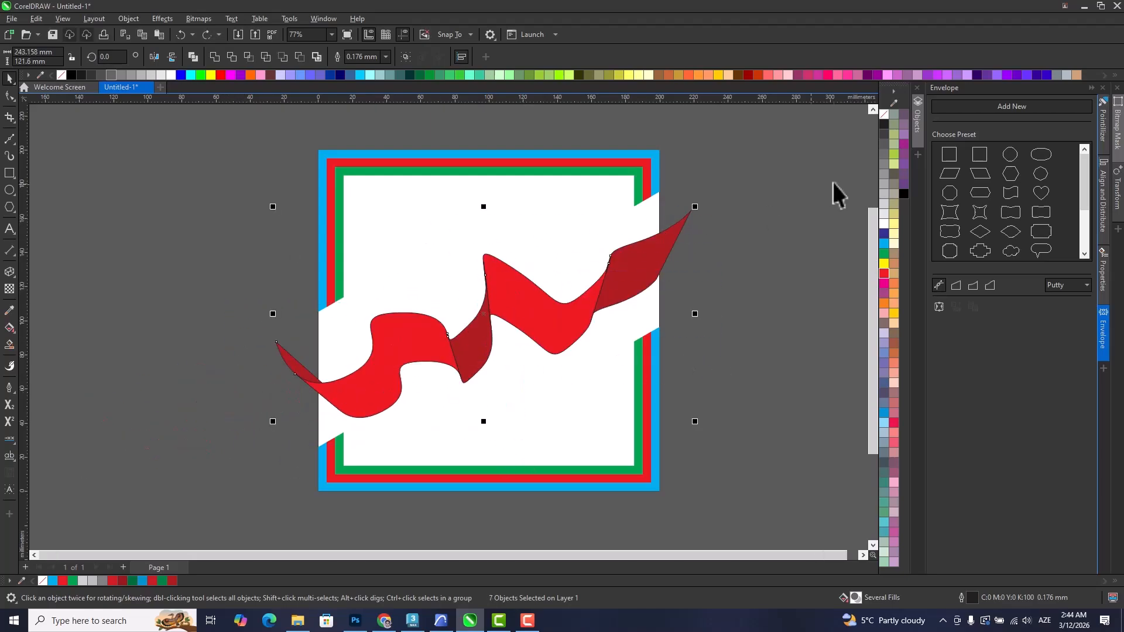
{"action": "left_click_drag", "start_coordinate": [534, 326], "coordinate": [393, 335]}
{"action": "key", "text": "ctrl+z"}
{"action": "left_click_drag", "start_coordinate": [728, 442], "coordinate": [183, 191]}
{"action": "left_click_drag", "start_coordinate": [425, 328], "coordinate": [305, 298]}
{"action": "key", "text": "ctrl+z"}
Remove the outline from the page-sized rectangle.
{"action": "left_click_drag", "start_coordinate": [646, 351], "coordinate": [970, 124]}
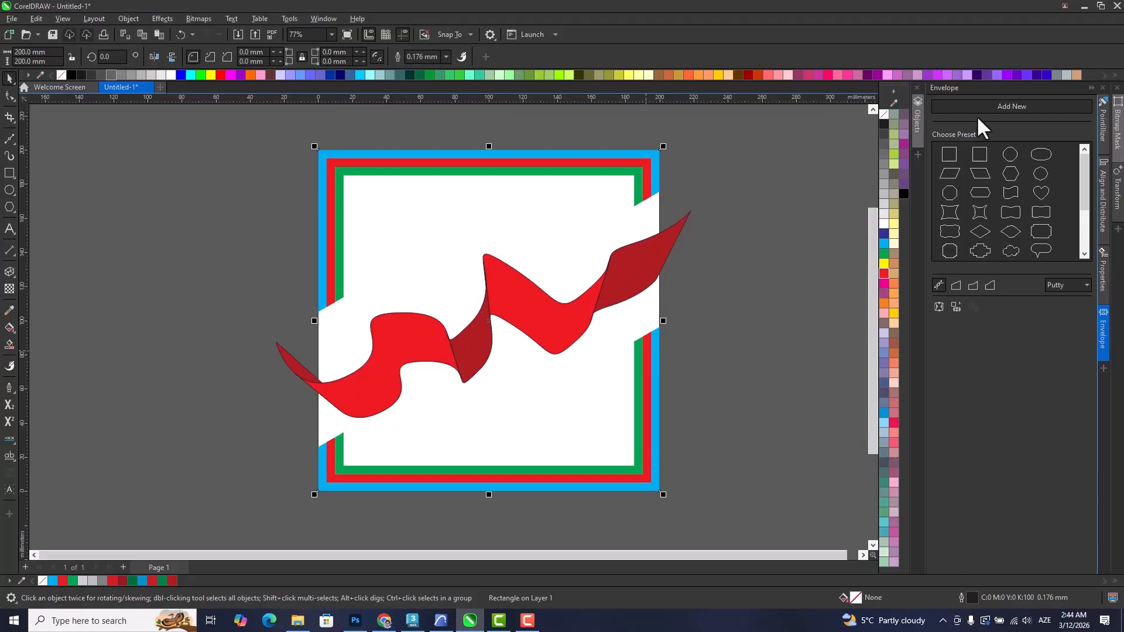
{"action": "right_click", "coordinate": [884, 114]}
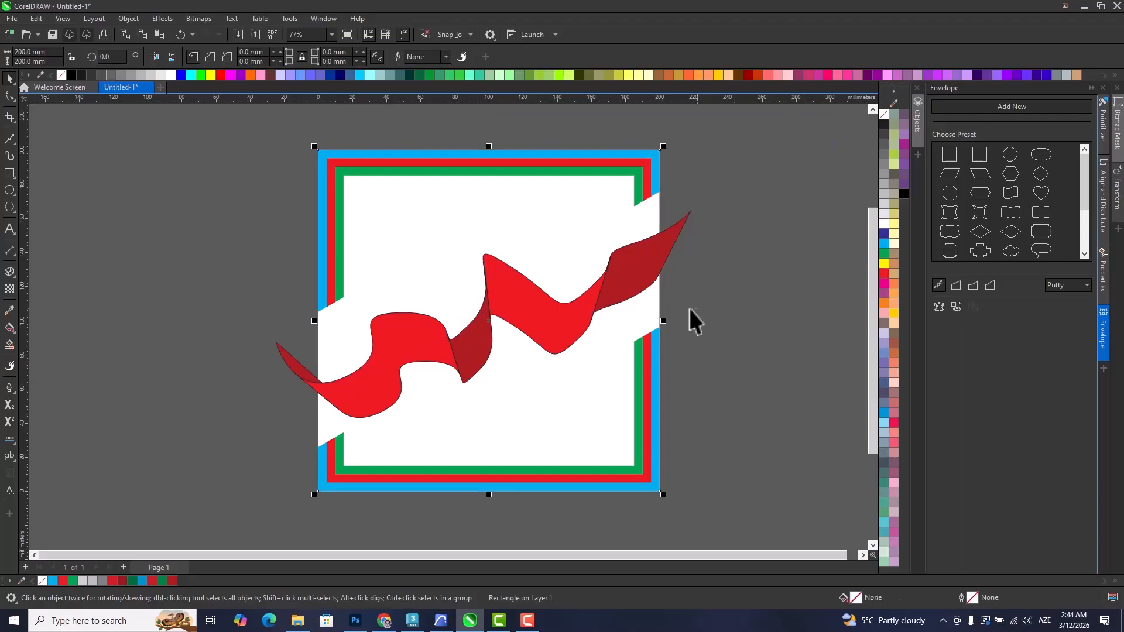
{"action": "left_click", "coordinate": [666, 364]}
{"action": "left_click_drag", "start_coordinate": [566, 325], "coordinate": [565, 281]}
{"action": "key", "text": "ctrl+z"}
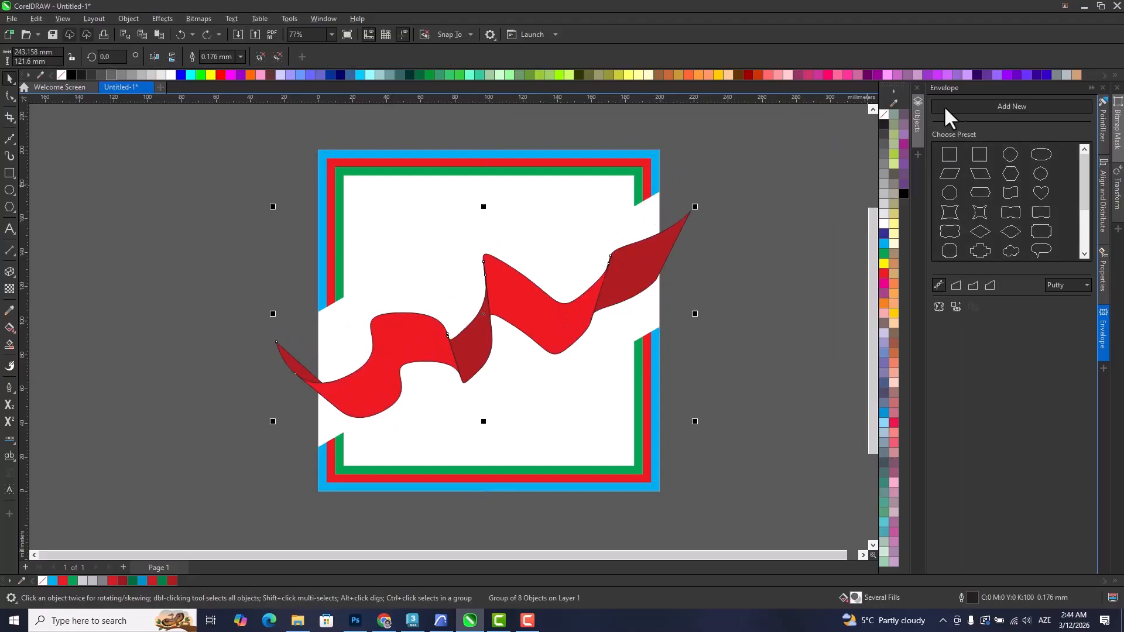
Remove the outline from the grouped red ribbon and PowerClip it inside the page-sized rectangle.
{"action": "right_click", "coordinate": [882, 115]}
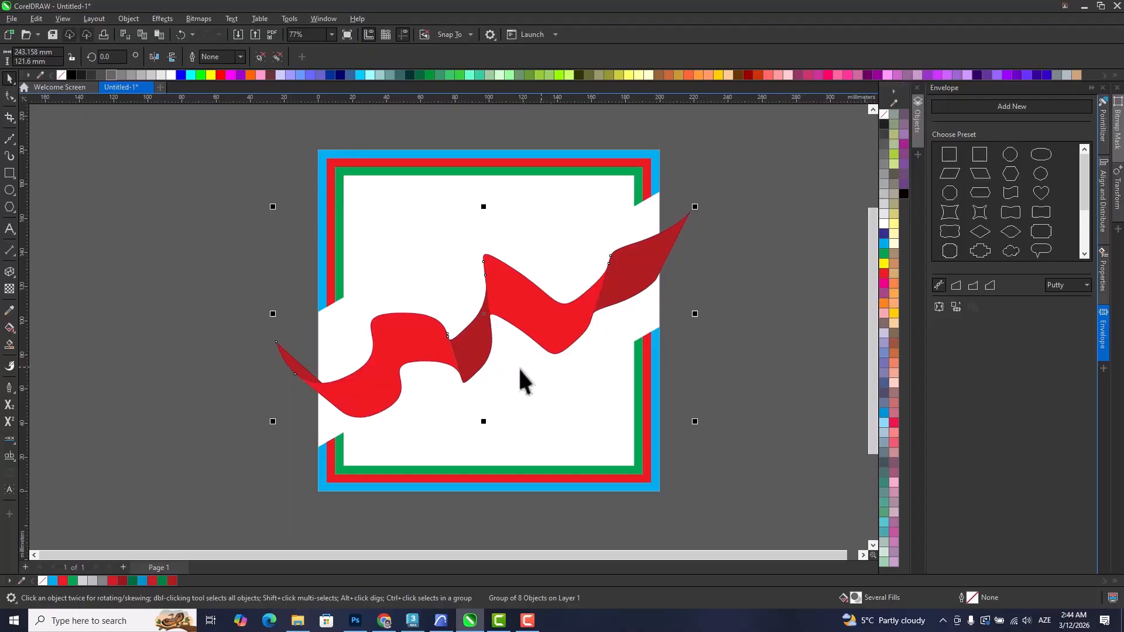
{"action": "right_click", "coordinate": [513, 308]}
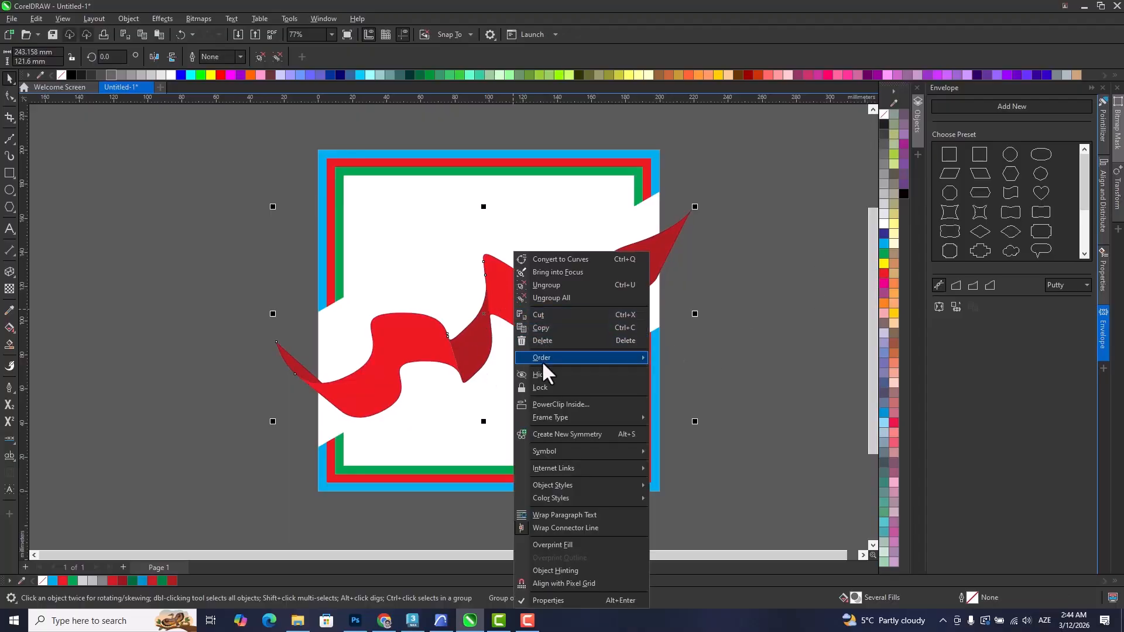
{"action": "left_click", "coordinate": [555, 404]}
{"action": "left_click", "coordinate": [641, 228]}
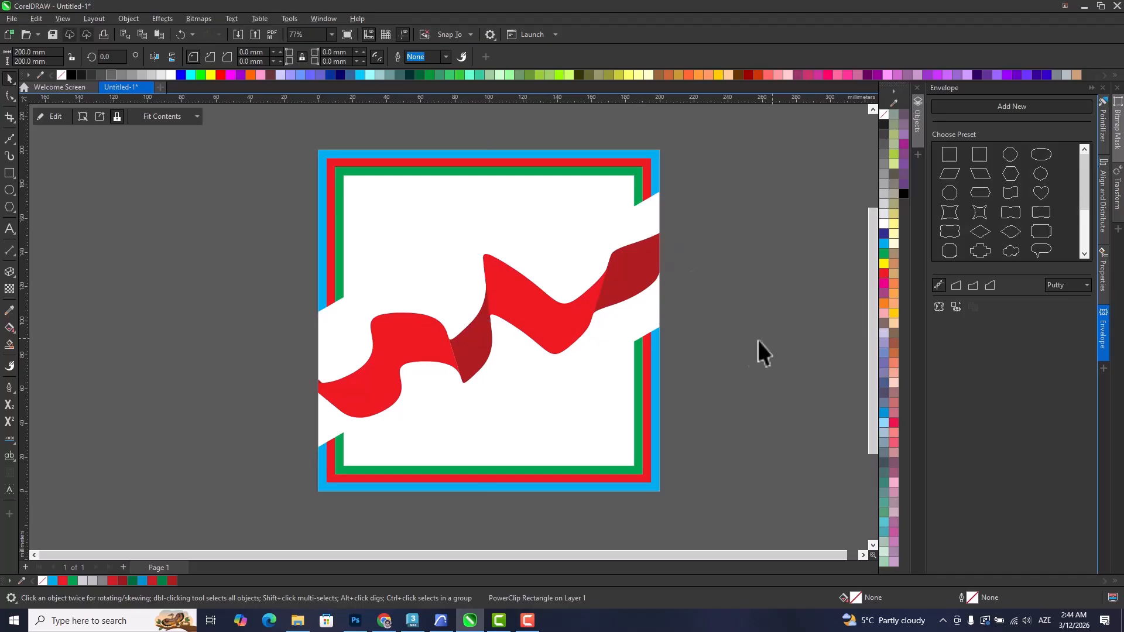
Enlarge the ribbon inside its PowerClip frame to about 279 x 140 mm and finish editing the contents.
{"action": "left_click", "coordinate": [537, 309], "text": "ctrl"}
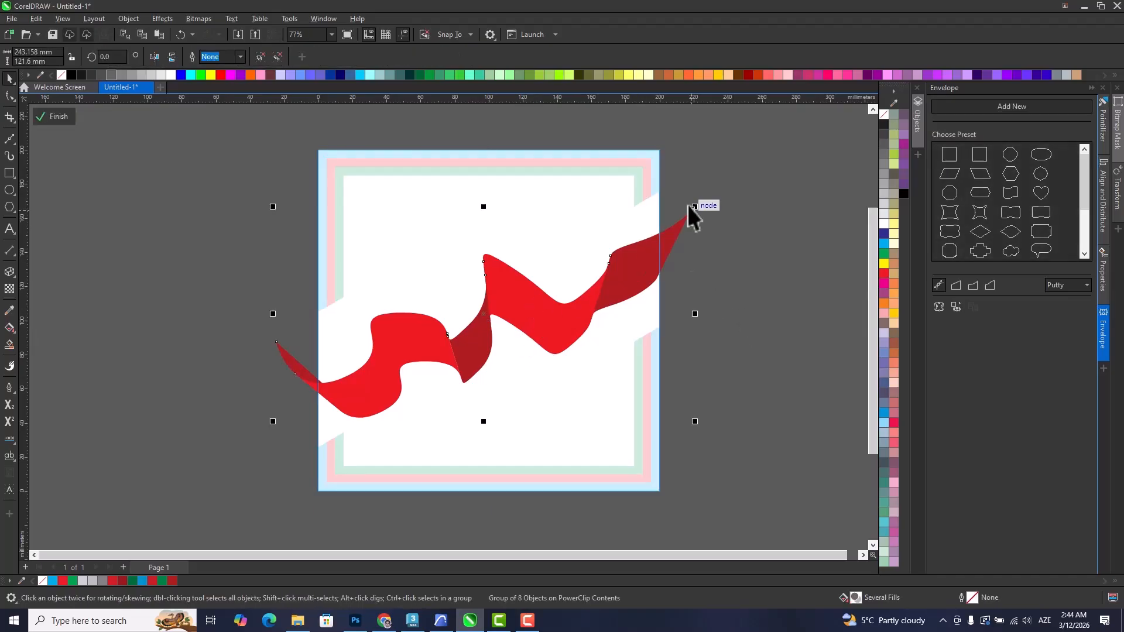
{"action": "left_click_drag", "start_coordinate": [695, 206], "coordinate": [726, 177]}
{"action": "left_click", "coordinate": [750, 351], "text": "ctrl"}
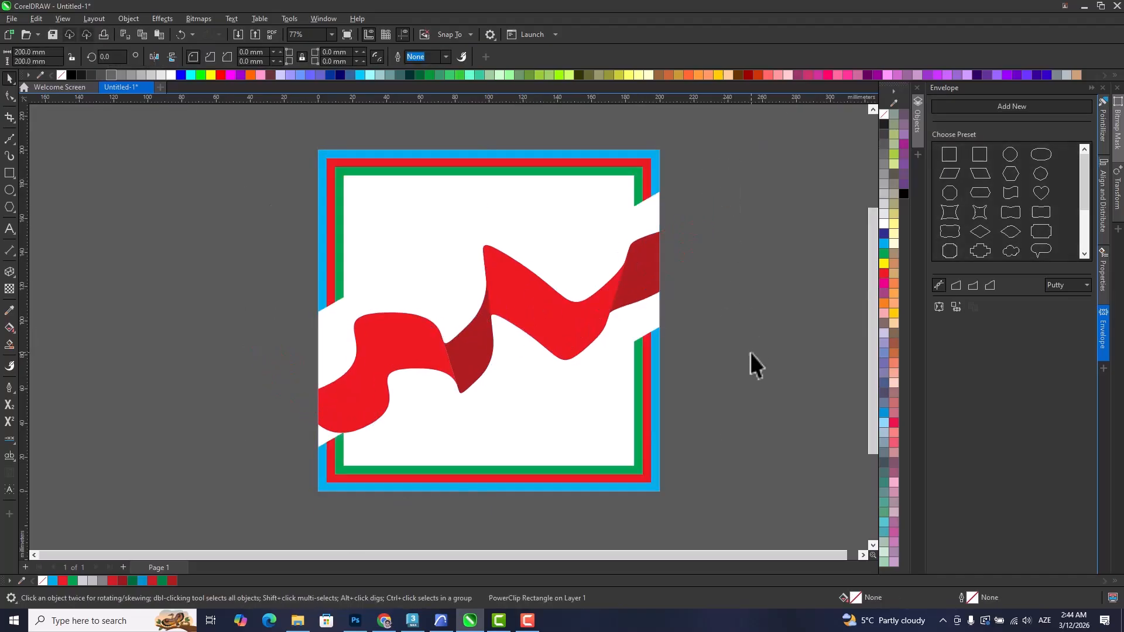
Reposition the clipped ribbon slightly higher in the frame gaps and rotate it about 2 degrees clockwise.
{"action": "left_click", "coordinate": [439, 353], "text": "ctrl"}
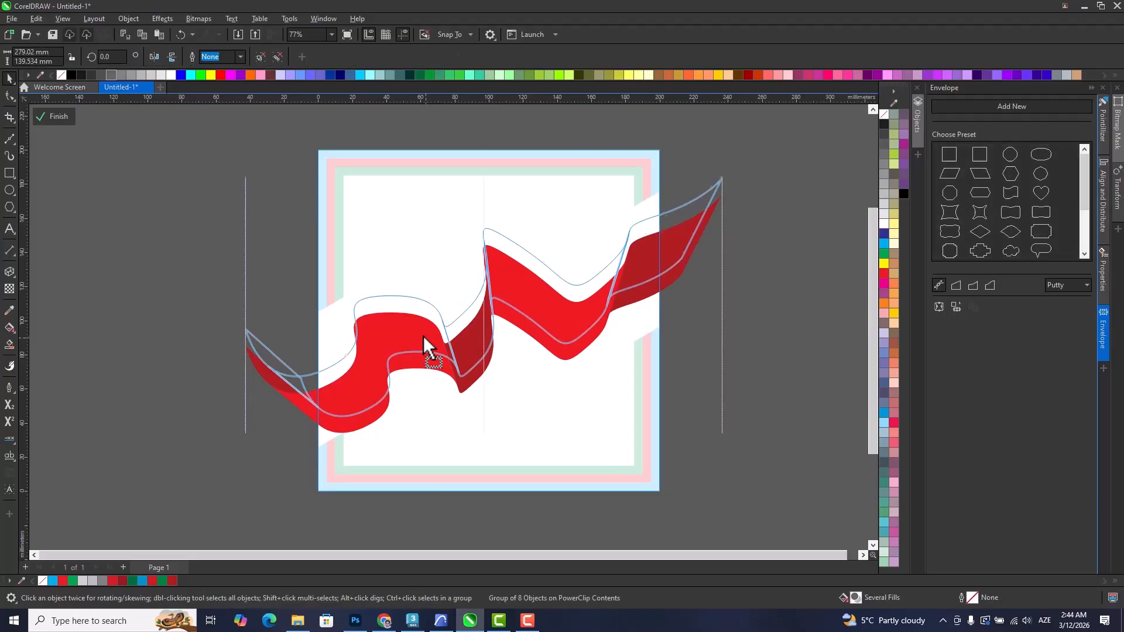
{"action": "left_click_drag", "start_coordinate": [423, 336], "coordinate": [423, 335]}
{"action": "left_click", "coordinate": [423, 336]}
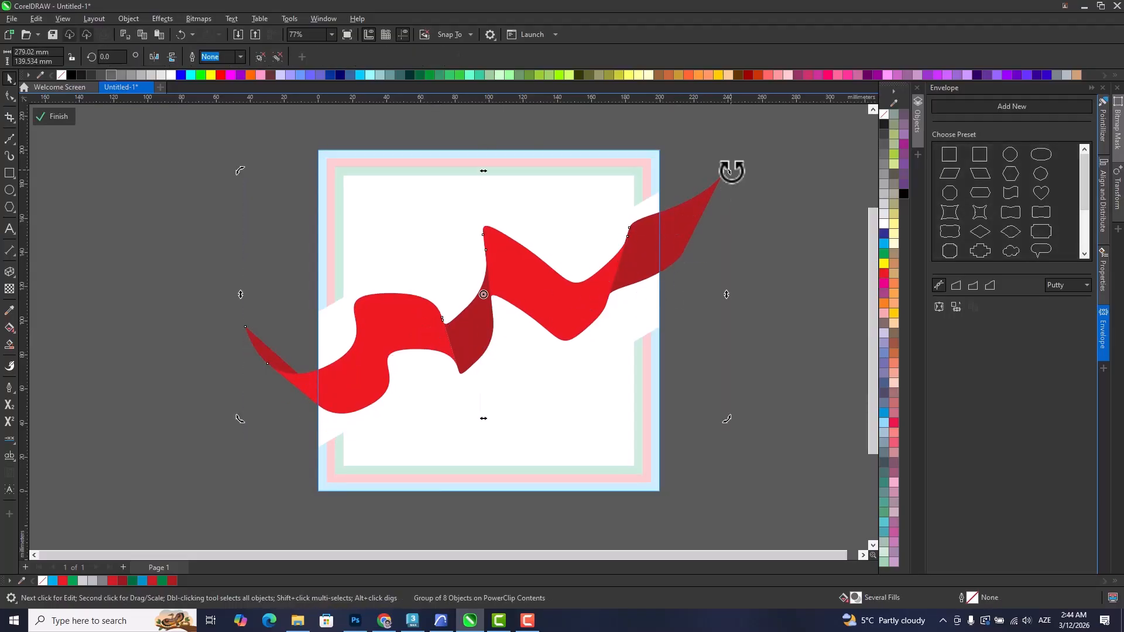
{"action": "left_click_drag", "start_coordinate": [731, 171], "coordinate": [733, 181]}
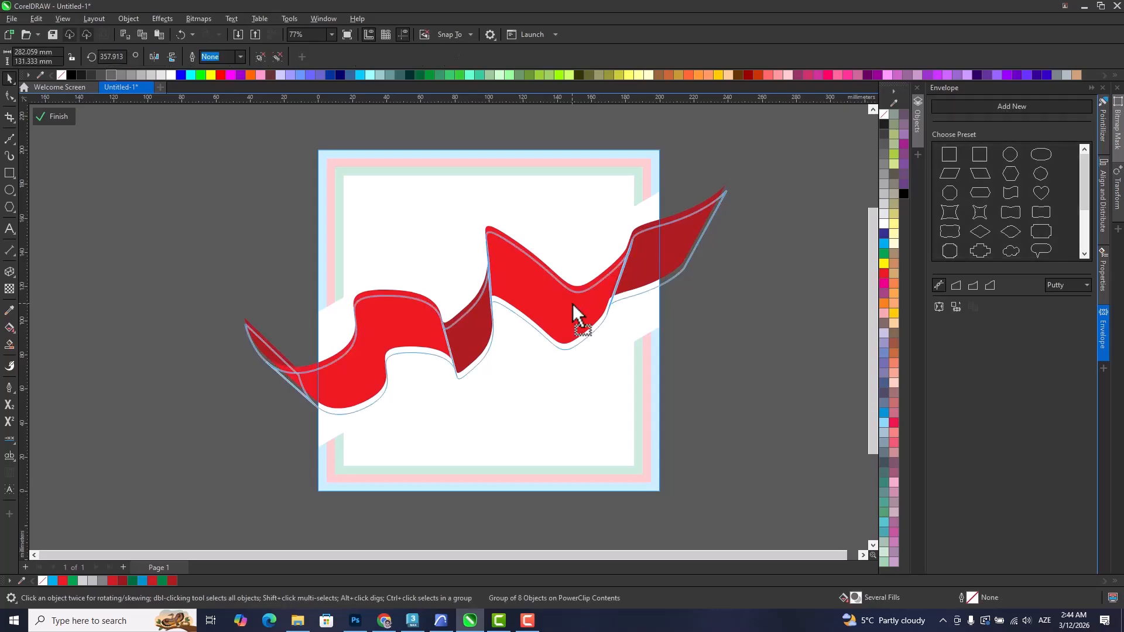
{"action": "left_click_drag", "start_coordinate": [572, 303], "coordinate": [572, 303]}
{"action": "left_click", "coordinate": [751, 355], "text": "ctrl"}
{"action": "left_click", "coordinate": [754, 356]}
{"action": "scroll", "coordinate": [466, 323], "scroll_direction": "up", "scroll_amount": 2}
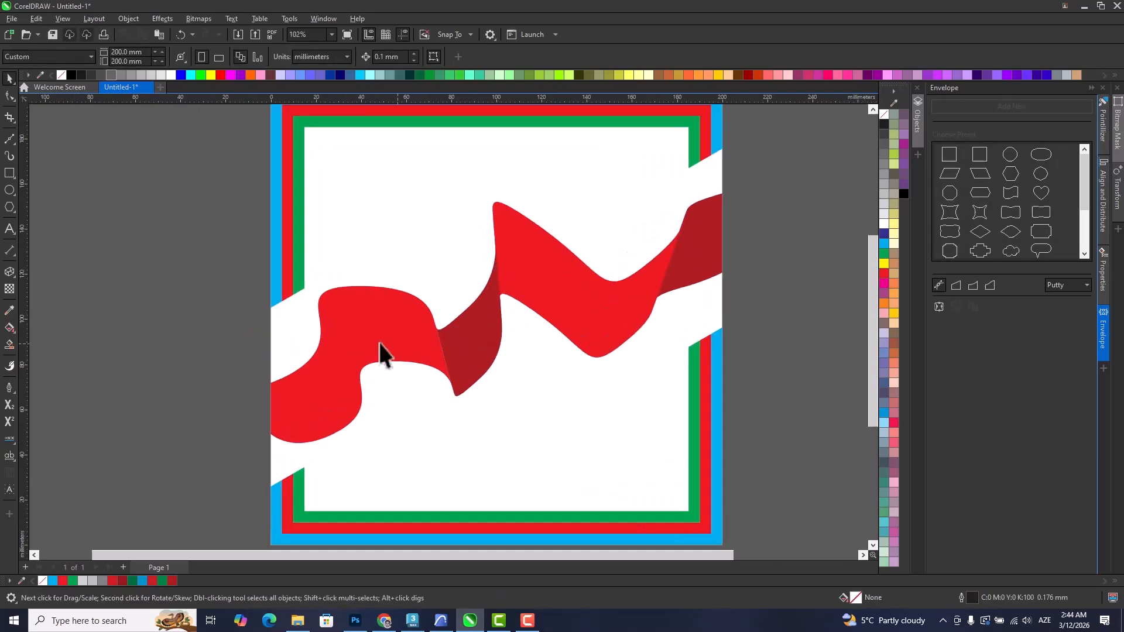
{"action": "scroll", "coordinate": [350, 313], "scroll_direction": "up", "scroll_amount": 2}
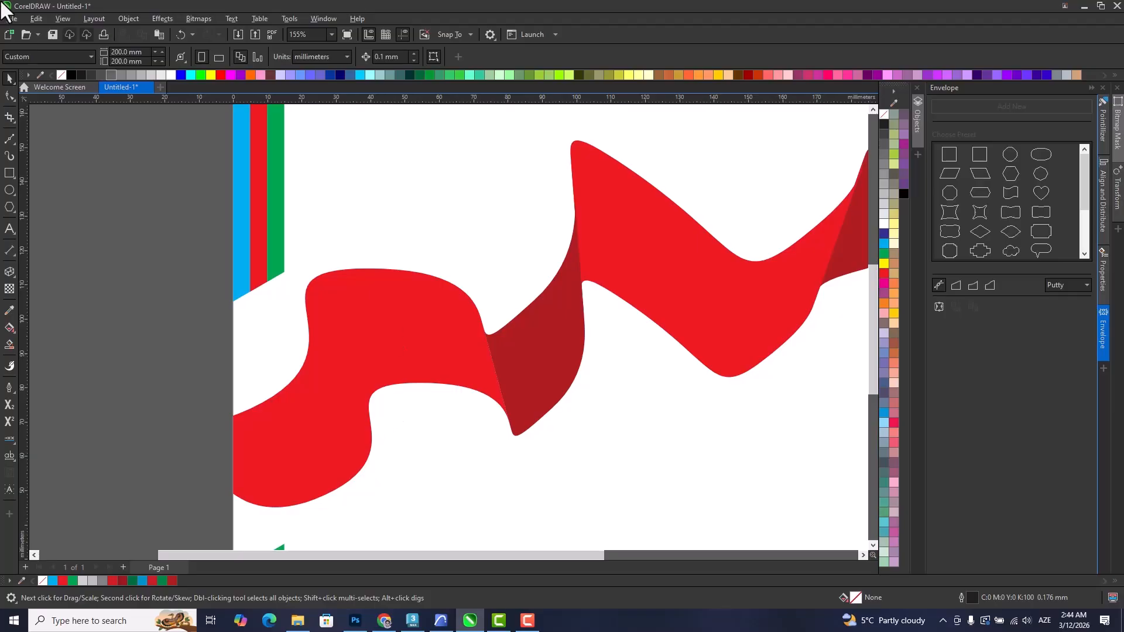
{"action": "scroll", "coordinate": [193, 213], "scroll_direction": "down", "scroll_amount": 1}
{"action": "left_click_drag", "start_coordinate": [257, 420], "coordinate": [219, 433]}
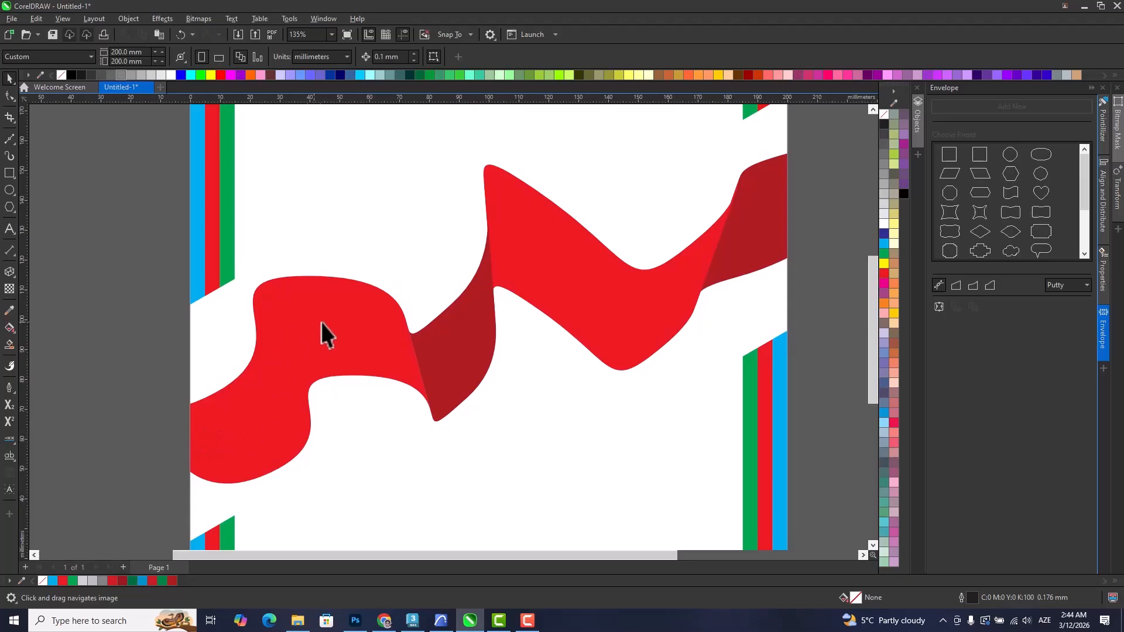
{"action": "scroll", "coordinate": [269, 459], "scroll_direction": "down", "scroll_amount": 3}
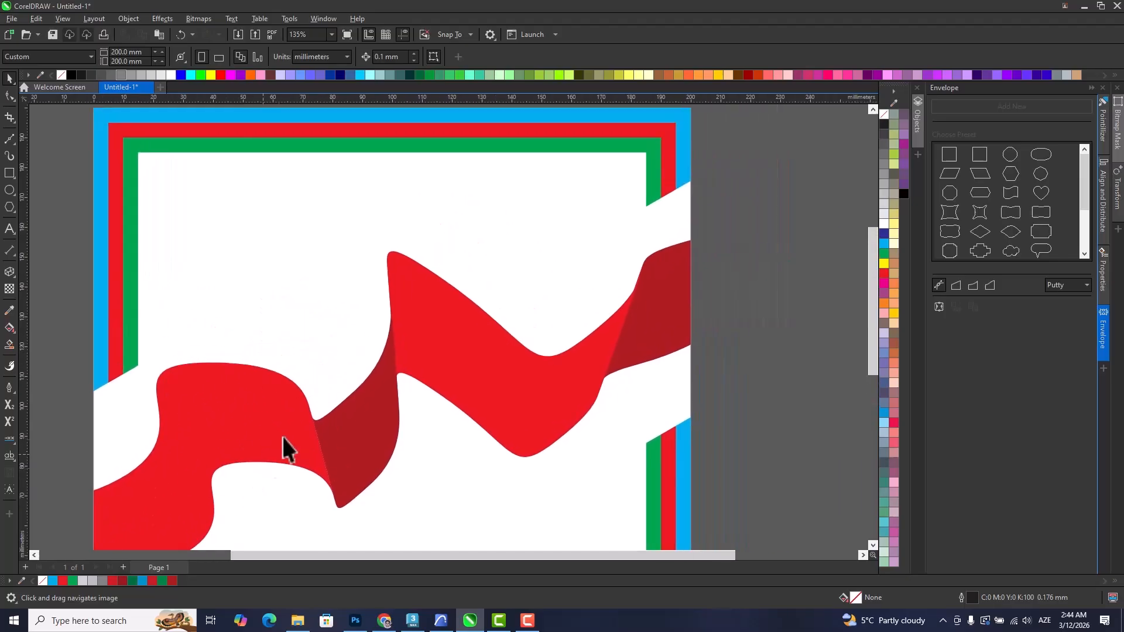
{"action": "left_click_drag", "start_coordinate": [346, 421], "coordinate": [439, 356]}
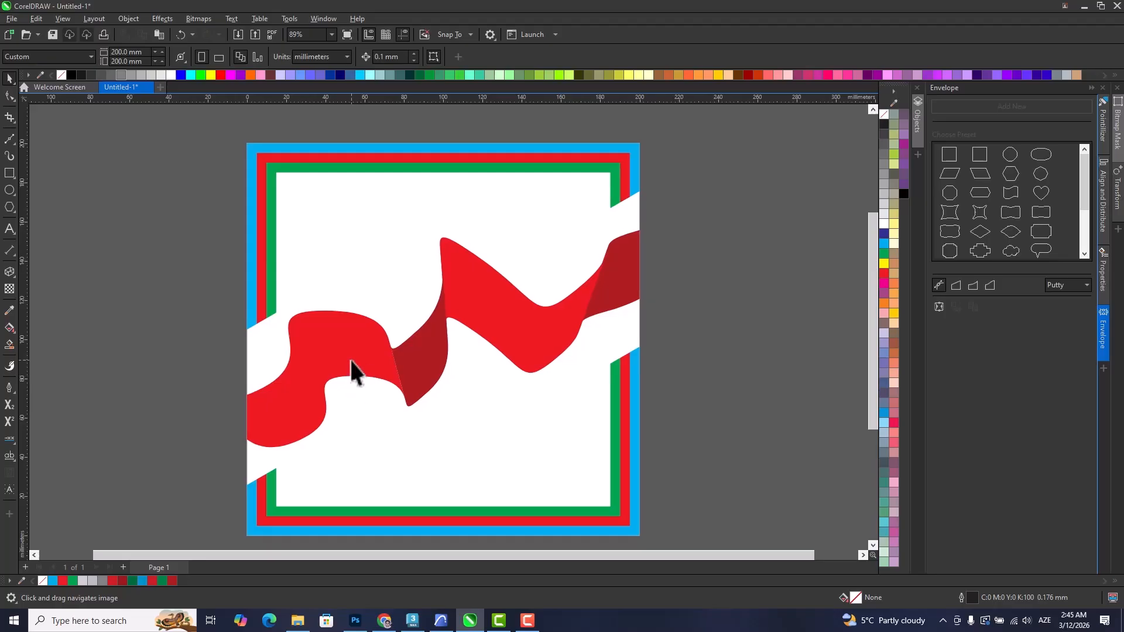
Move the striped frame and the clipped red ribbon off the page to its right.
{"action": "scroll", "coordinate": [350, 360], "scroll_direction": "down", "scroll_amount": 2}
{"action": "left_click", "coordinate": [402, 231]}
{"action": "left_click_drag", "start_coordinate": [402, 232], "coordinate": [717, 196]}
{"action": "left_click_drag", "start_coordinate": [460, 352], "coordinate": [796, 353]}
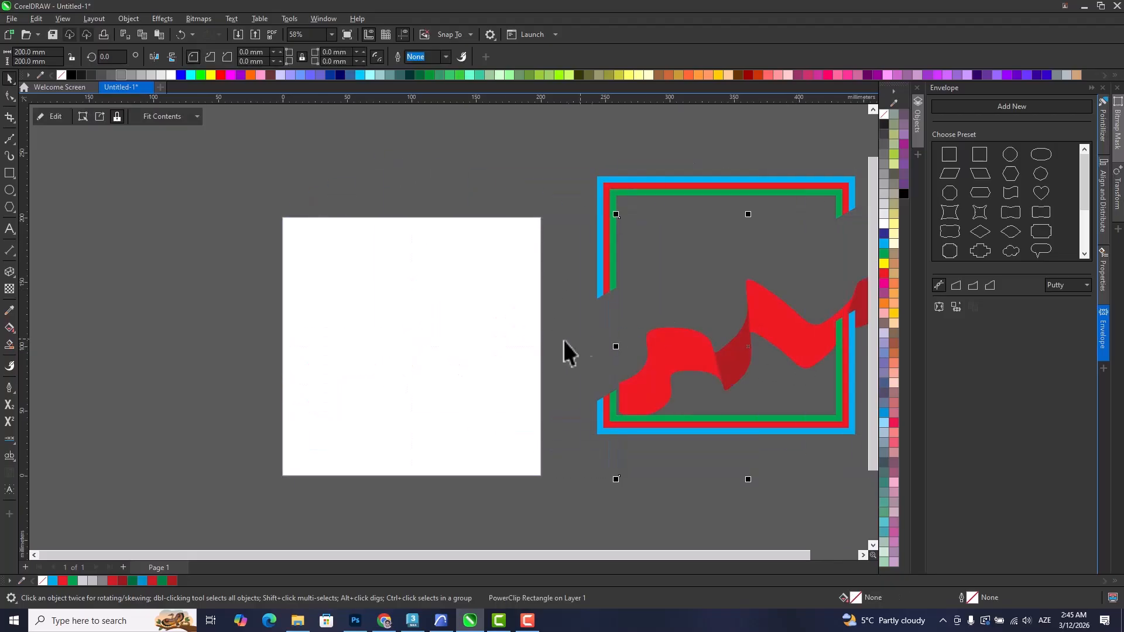
Draw a closed Bézier swoosh about 132 x 104 mm on the empty page, with a pointed lower left end and a curled upper tip.
{"action": "scroll", "coordinate": [451, 346], "scroll_direction": "up", "scroll_amount": 1}
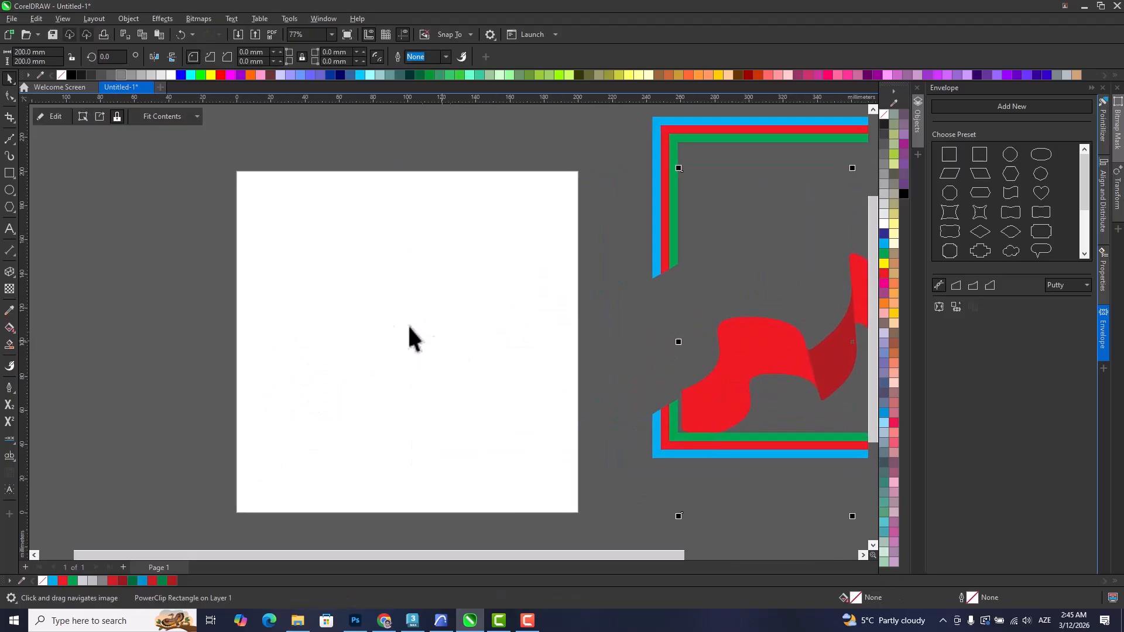
{"action": "left_click", "coordinate": [9, 141]}
{"action": "left_click", "coordinate": [289, 411]}
{"action": "left_click_drag", "start_coordinate": [371, 329], "coordinate": [446, 321]}
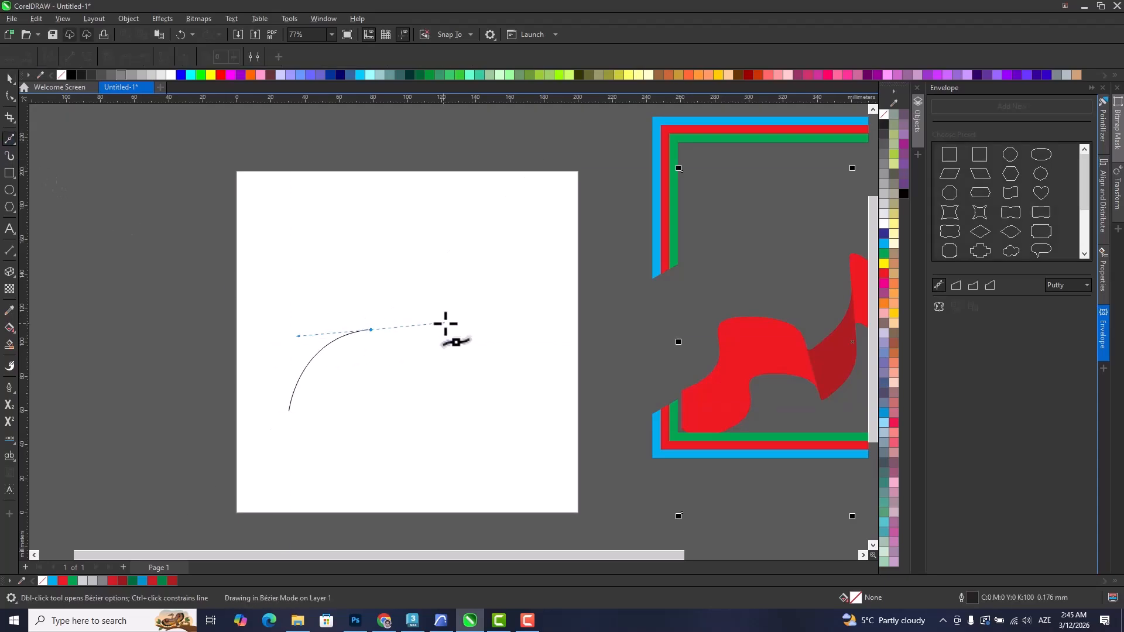
{"action": "left_click_drag", "start_coordinate": [481, 259], "coordinate": [532, 308]}
{"action": "left_click", "coordinate": [436, 246]}
{"action": "left_click_drag", "start_coordinate": [424, 364], "coordinate": [364, 358]}
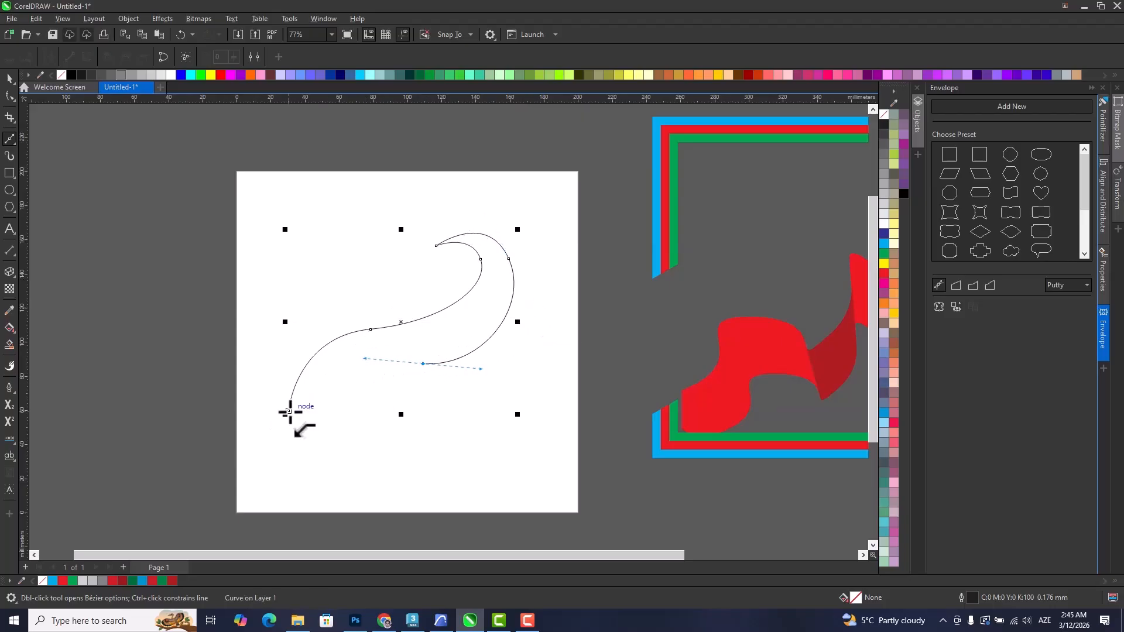
{"action": "left_click", "coordinate": [289, 412]}
Draw a second closed Bézier shape about 135 mm wide from the swoosh's lower left tip, bulging below it and overlapping its interior.
{"action": "left_click", "coordinate": [289, 411]}
{"action": "left_click_drag", "start_coordinate": [380, 383], "coordinate": [443, 389]}
{"action": "left_click_drag", "start_coordinate": [502, 350], "coordinate": [529, 306]}
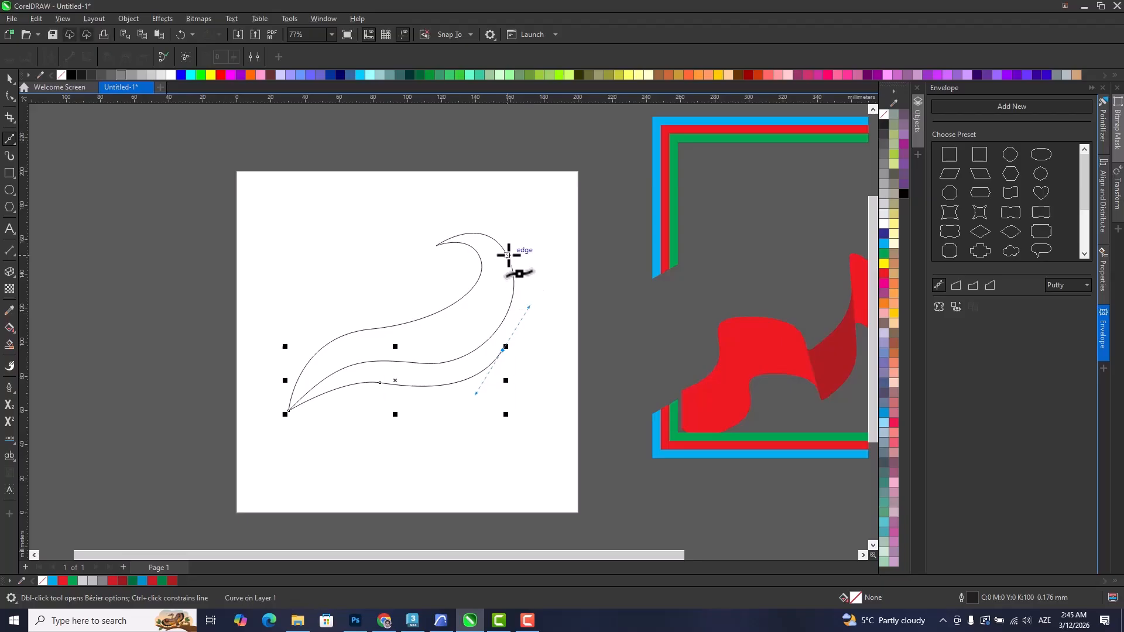
{"action": "left_click_drag", "start_coordinate": [504, 250], "coordinate": [489, 237]}
{"action": "left_click", "coordinate": [490, 298]}
{"action": "left_click", "coordinate": [412, 342]}
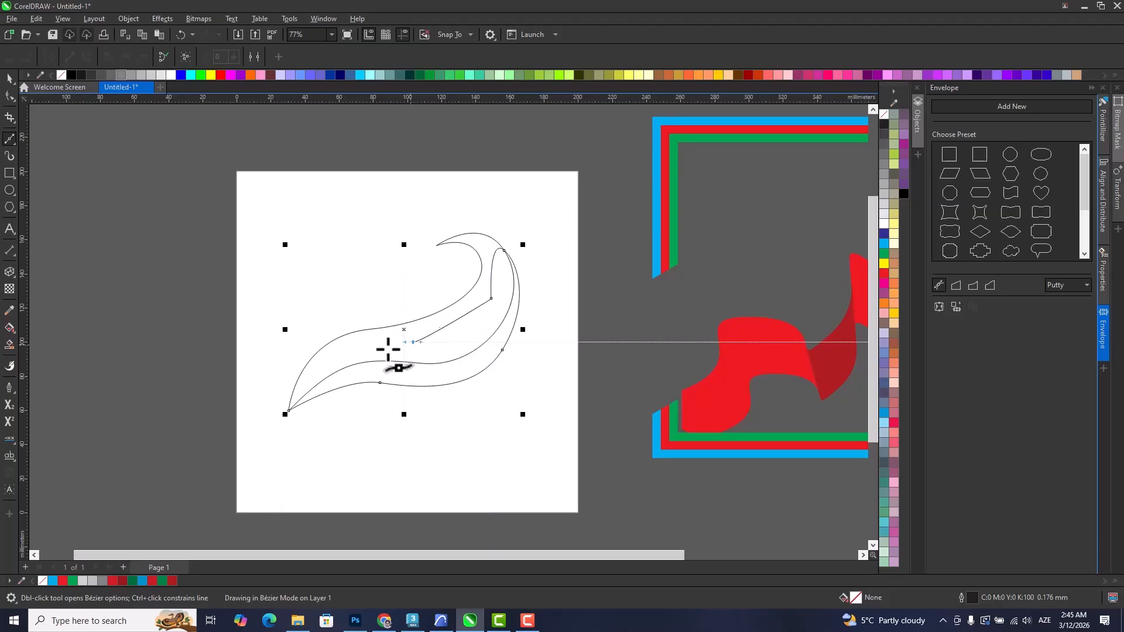
{"action": "left_click", "coordinate": [317, 364]}
{"action": "left_click", "coordinate": [302, 380]}
{"action": "left_click", "coordinate": [289, 411]}
Trim the second shape with the first swoosh so only the strip along its lower edge remains.
{"action": "left_click", "coordinate": [172, 209]}
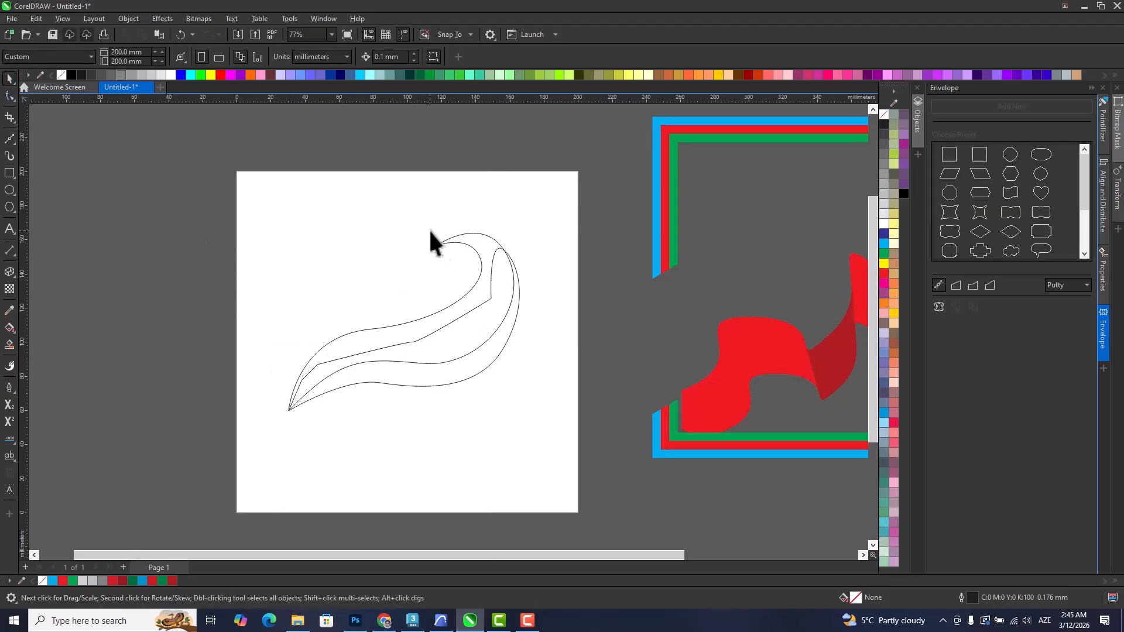
{"action": "left_click", "coordinate": [480, 250]}
{"action": "left_click", "coordinate": [495, 353], "text": "shift"}
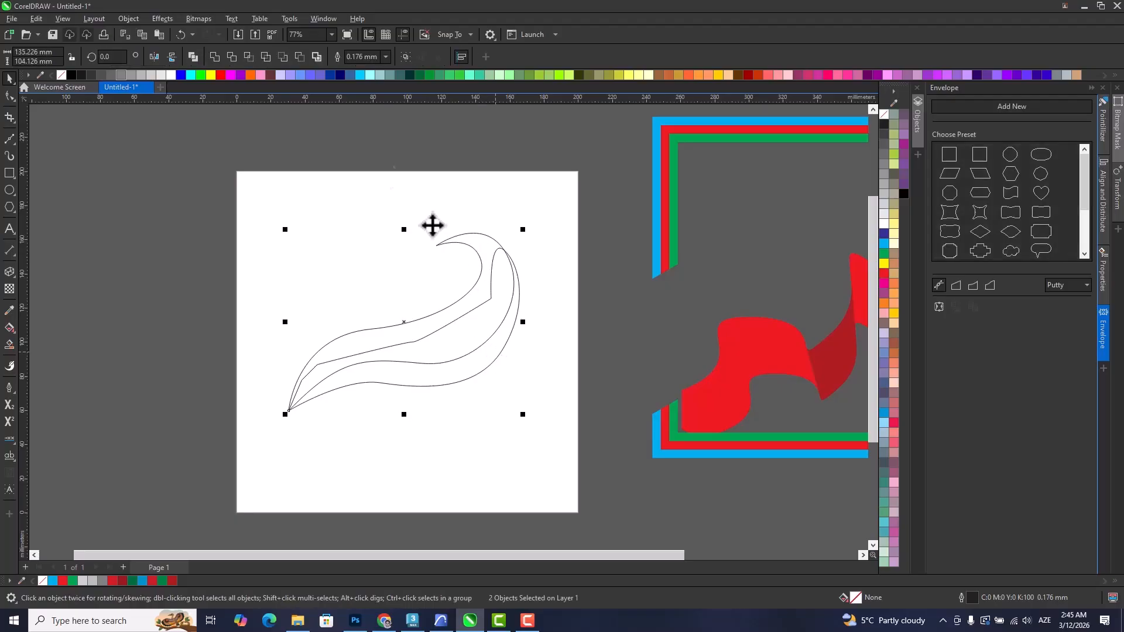
{"action": "left_click", "coordinate": [231, 56]}
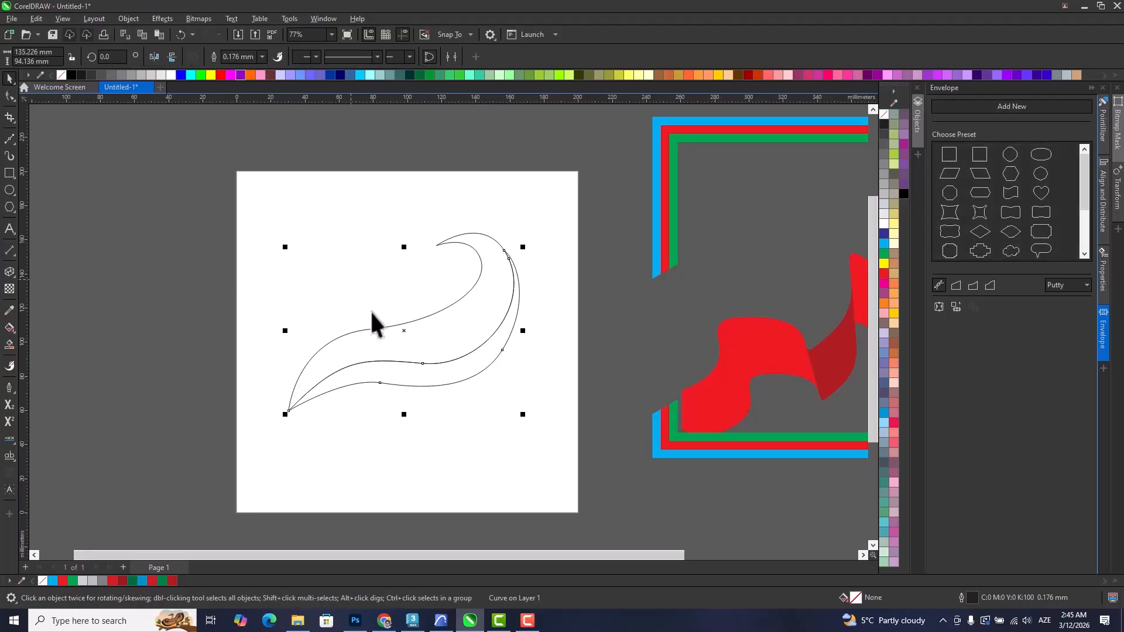
{"action": "left_click", "coordinate": [472, 369]}
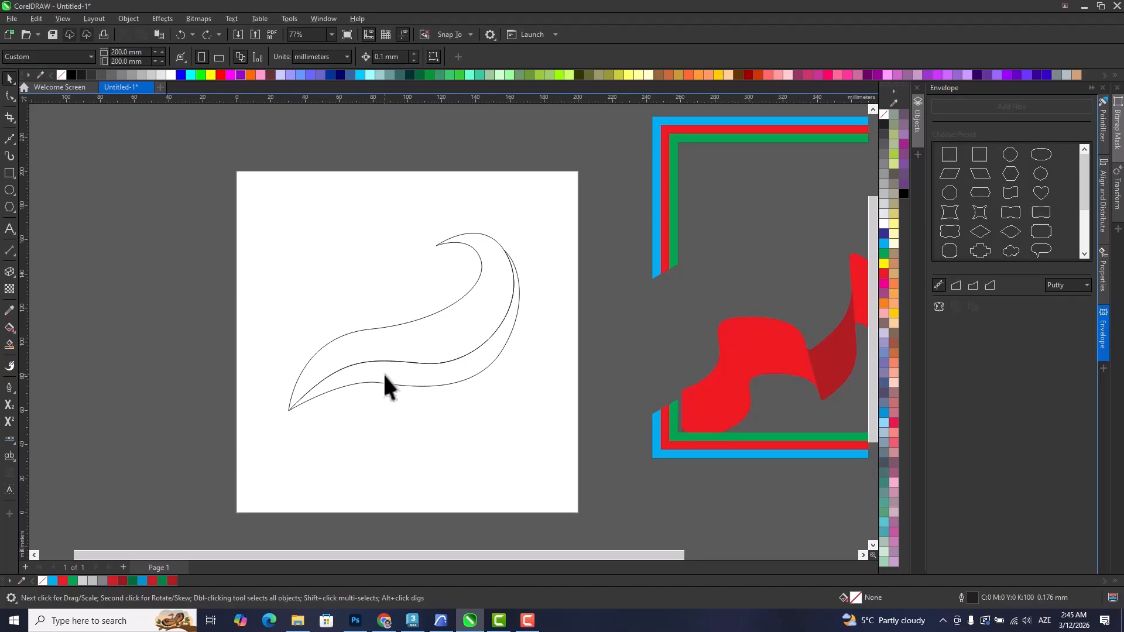
{"action": "left_click", "coordinate": [387, 382]}
{"action": "scroll", "coordinate": [409, 381], "scroll_direction": "up", "scroll_amount": 3}
{"action": "left_click", "coordinate": [477, 378]}
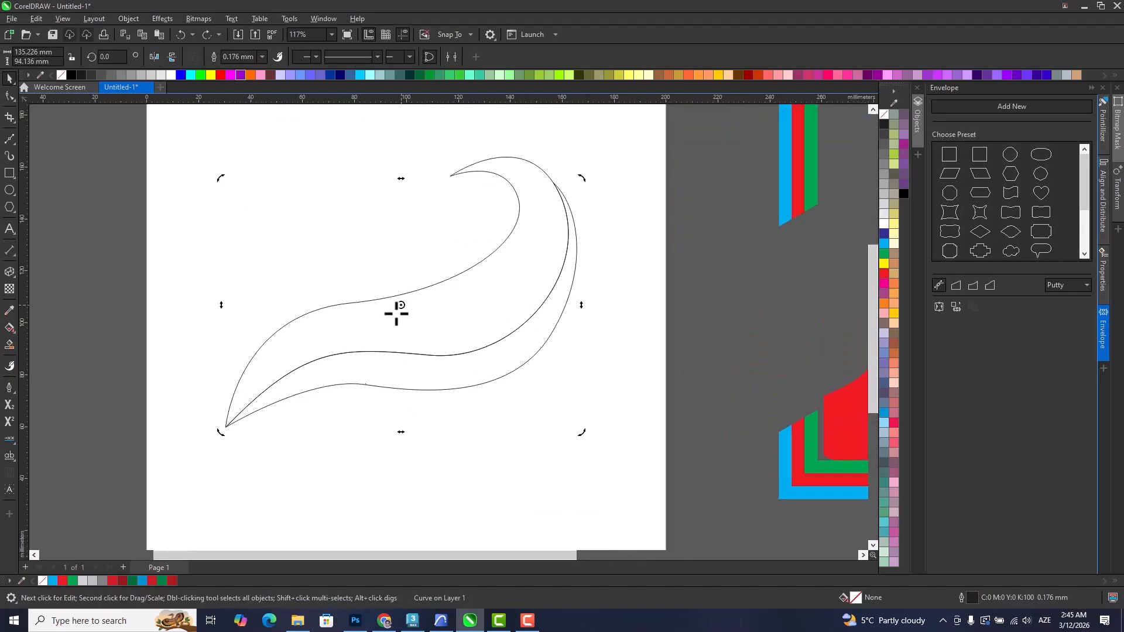
{"action": "left_click_drag", "start_coordinate": [582, 179], "coordinate": [592, 268]}
{"action": "key", "text": "ctrl+z"}
{"action": "left_click", "coordinate": [350, 462]}
{"action": "left_click", "coordinate": [441, 381]}
{"action": "left_click", "coordinate": [336, 462]}
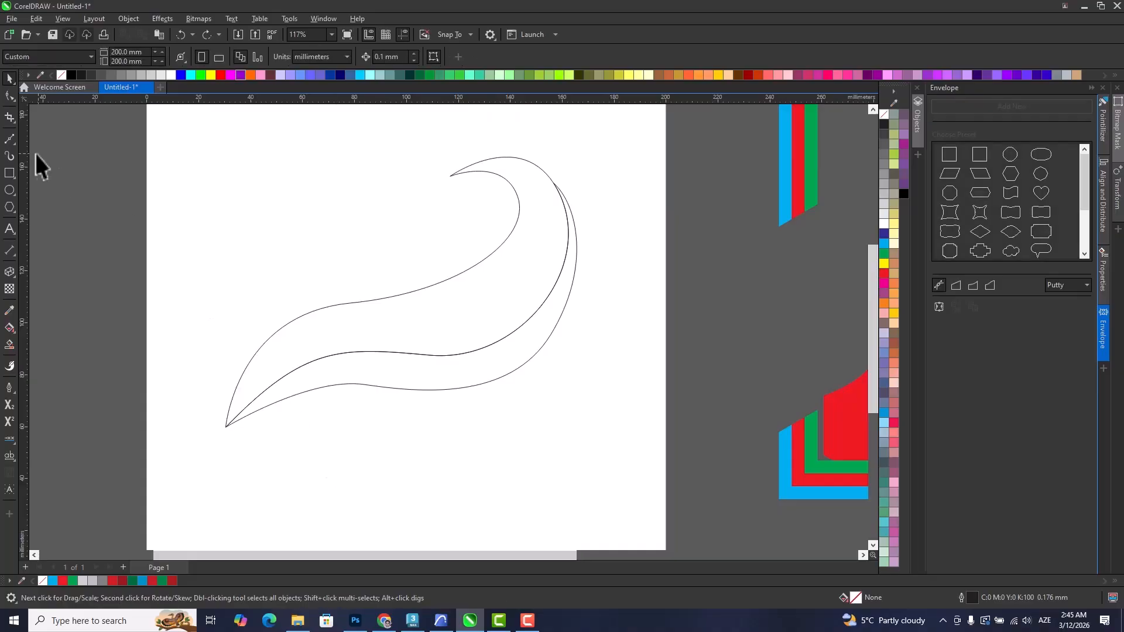
Draw a third closed Bézier shape about 140 mm wide from the same tip, curving below the second strip and overlapping both shapes.
{"action": "left_click", "coordinate": [226, 426]}
{"action": "left_click_drag", "start_coordinate": [378, 415], "coordinate": [445, 431]}
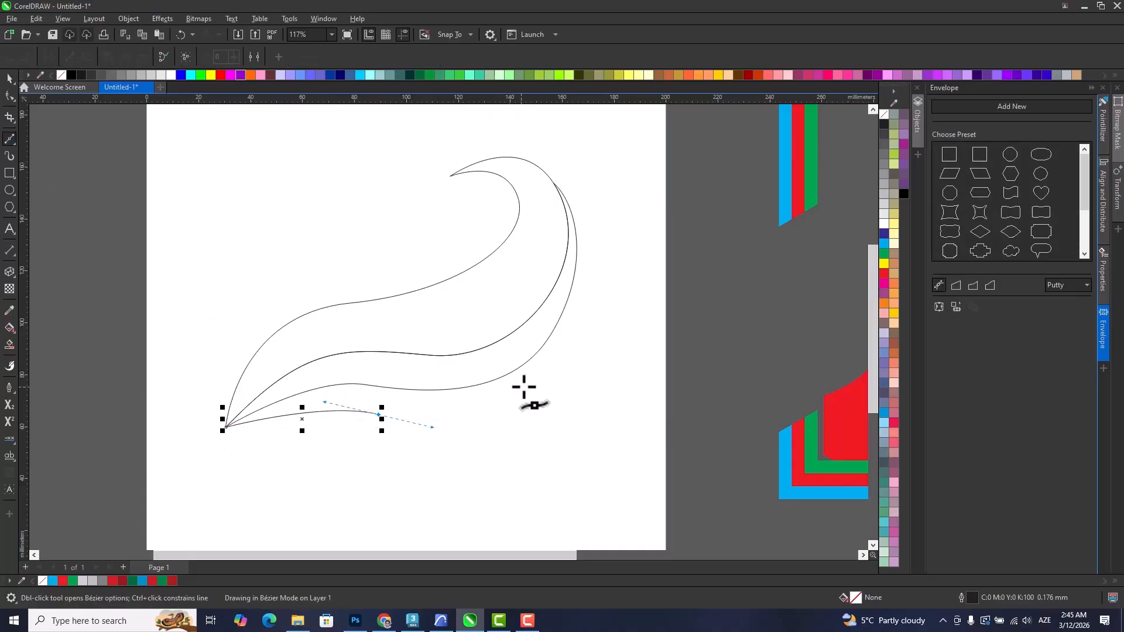
{"action": "left_click_drag", "start_coordinate": [545, 373], "coordinate": [568, 333]}
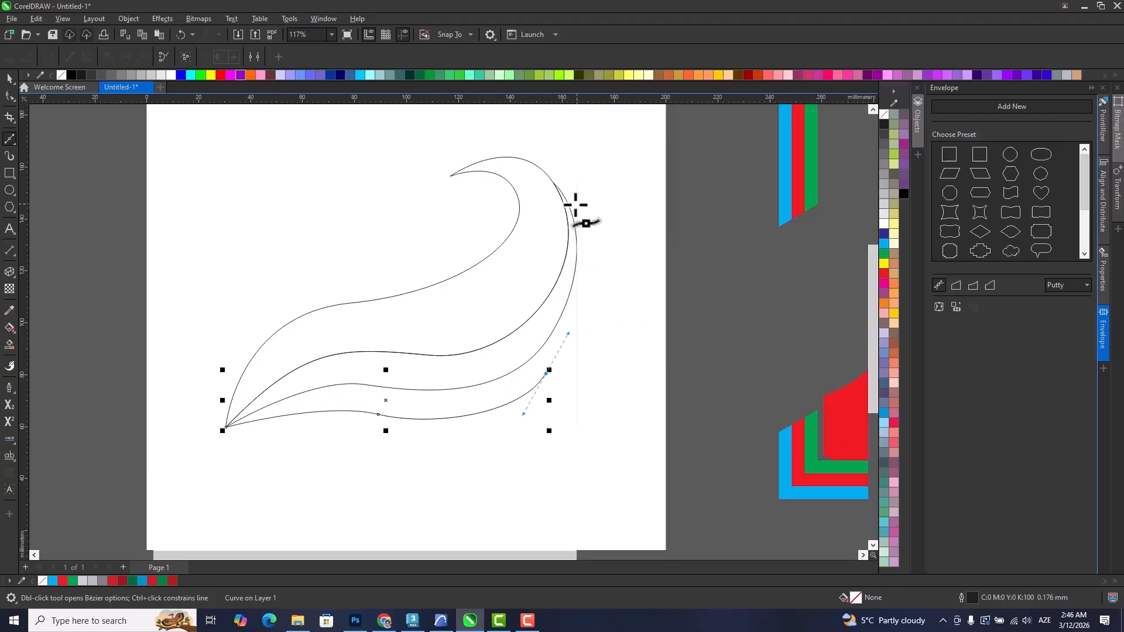
{"action": "left_click_drag", "start_coordinate": [556, 186], "coordinate": [488, 140]}
{"action": "left_click_drag", "start_coordinate": [533, 240], "coordinate": [522, 272]}
{"action": "left_click_drag", "start_coordinate": [477, 323], "coordinate": [458, 322]}
{"action": "left_click", "coordinate": [317, 337]}
{"action": "left_click", "coordinate": [261, 368]}
{"action": "left_click", "coordinate": [234, 392]}
{"action": "left_click", "coordinate": [226, 426]}
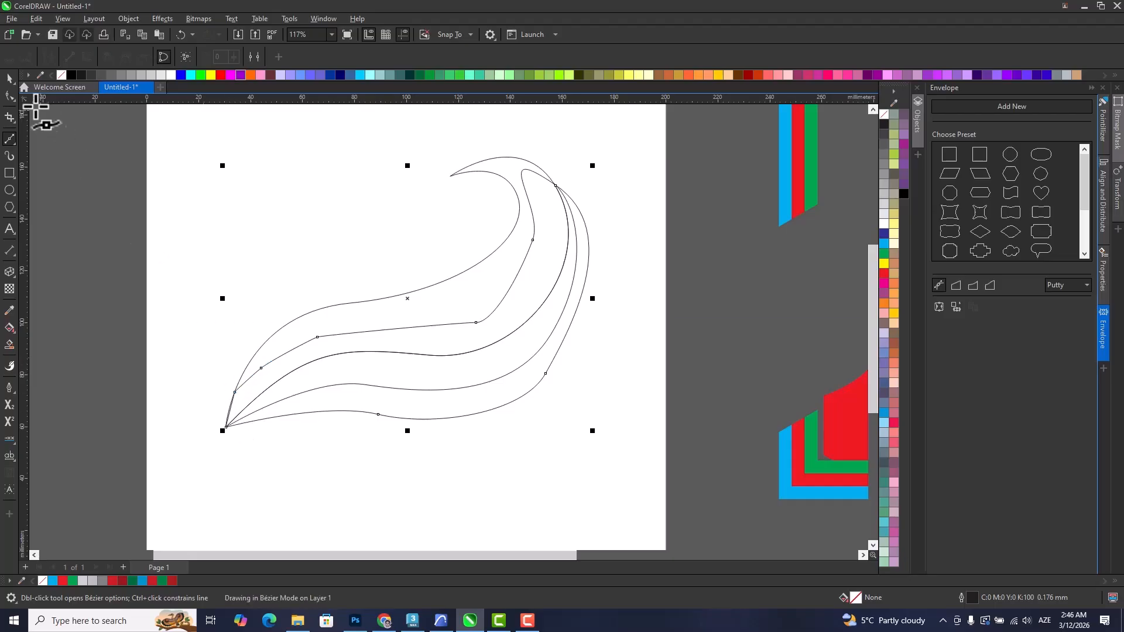
Trim the third shape with the upper swoosh.
{"action": "left_click", "coordinate": [10, 94]}
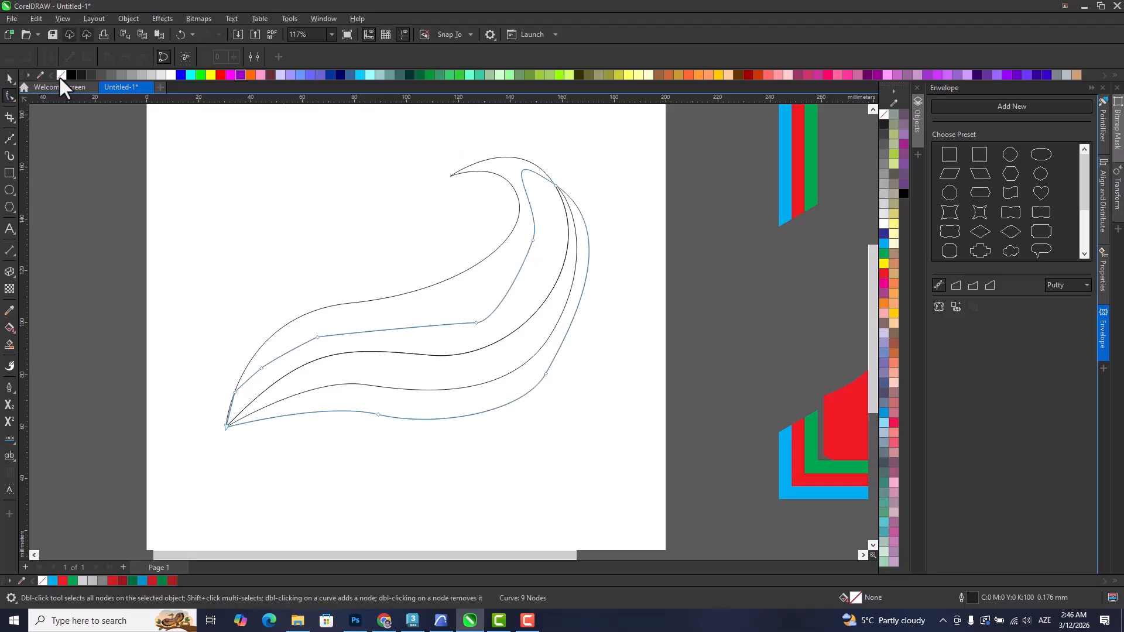
{"action": "left_click", "coordinate": [10, 78]}
{"action": "left_click", "coordinate": [248, 222]}
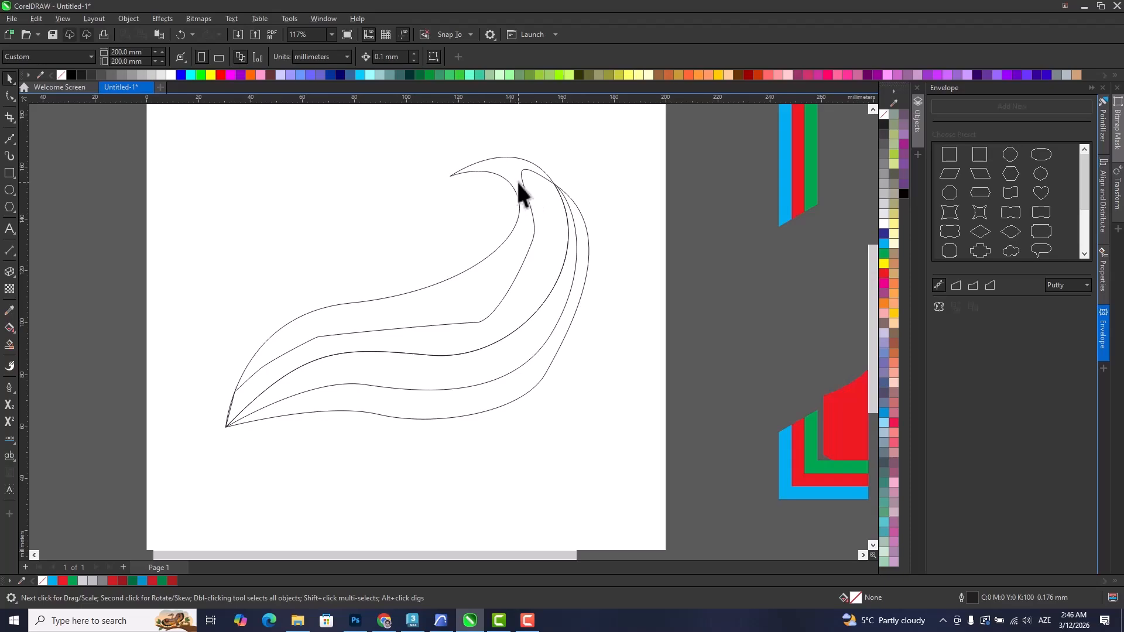
{"action": "left_click", "coordinate": [518, 191]}
{"action": "left_click", "coordinate": [587, 258], "text": "shift"}
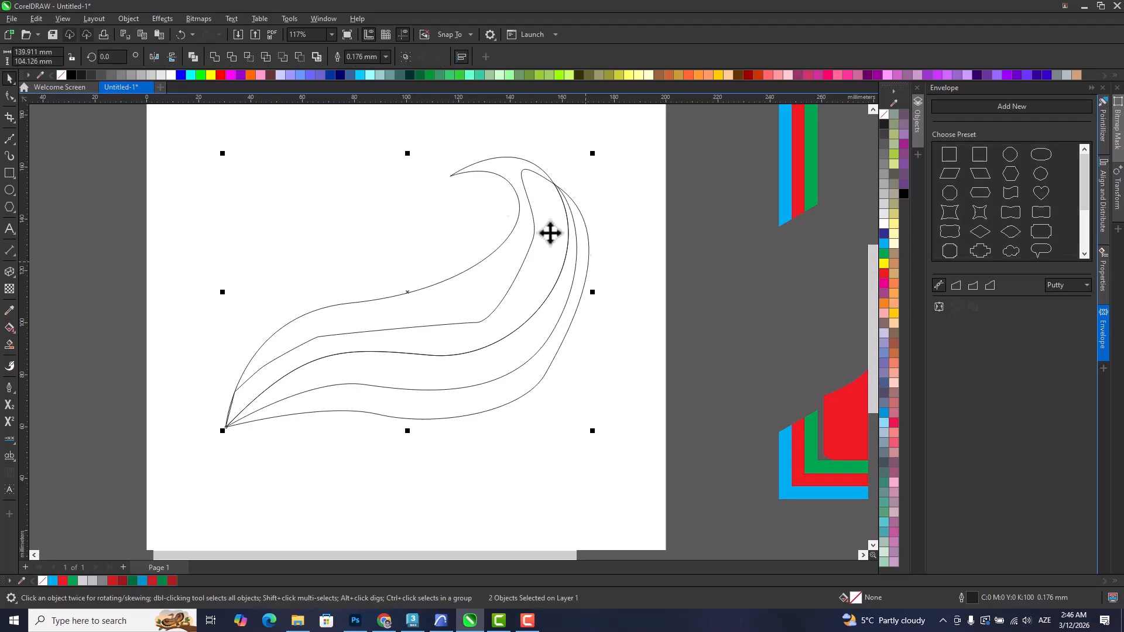
{"action": "left_click", "coordinate": [232, 57]}
{"action": "left_click", "coordinate": [583, 339]}
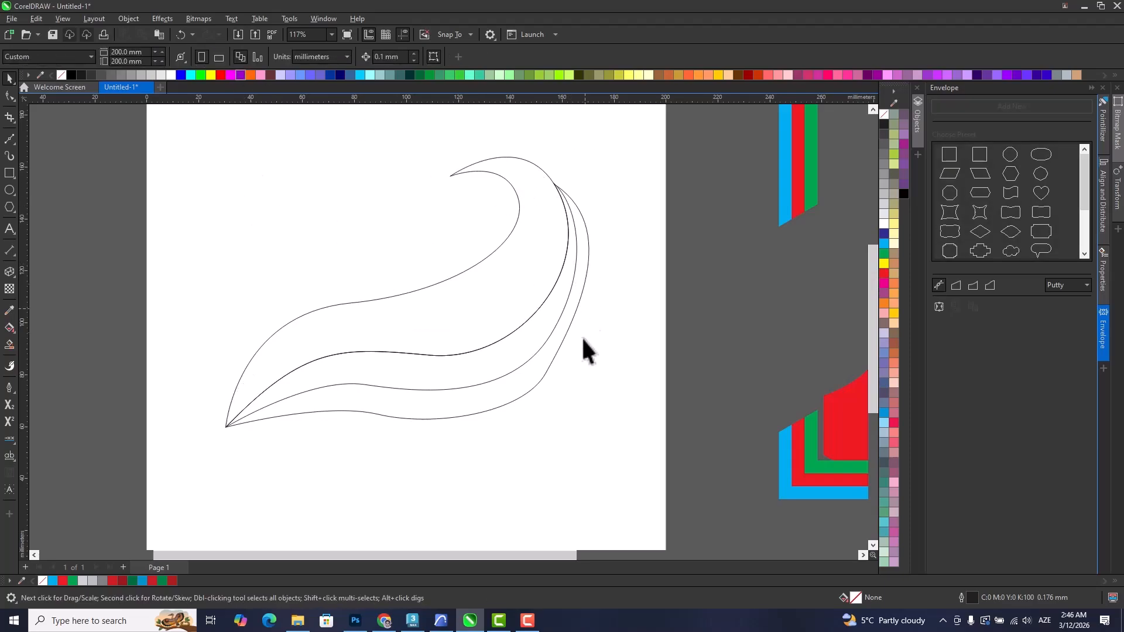
Delete the node on the lower right bend of the third shape to smooth its outer curve.
{"action": "double_click", "coordinate": [532, 386]}
{"action": "double_click", "coordinate": [545, 373]}
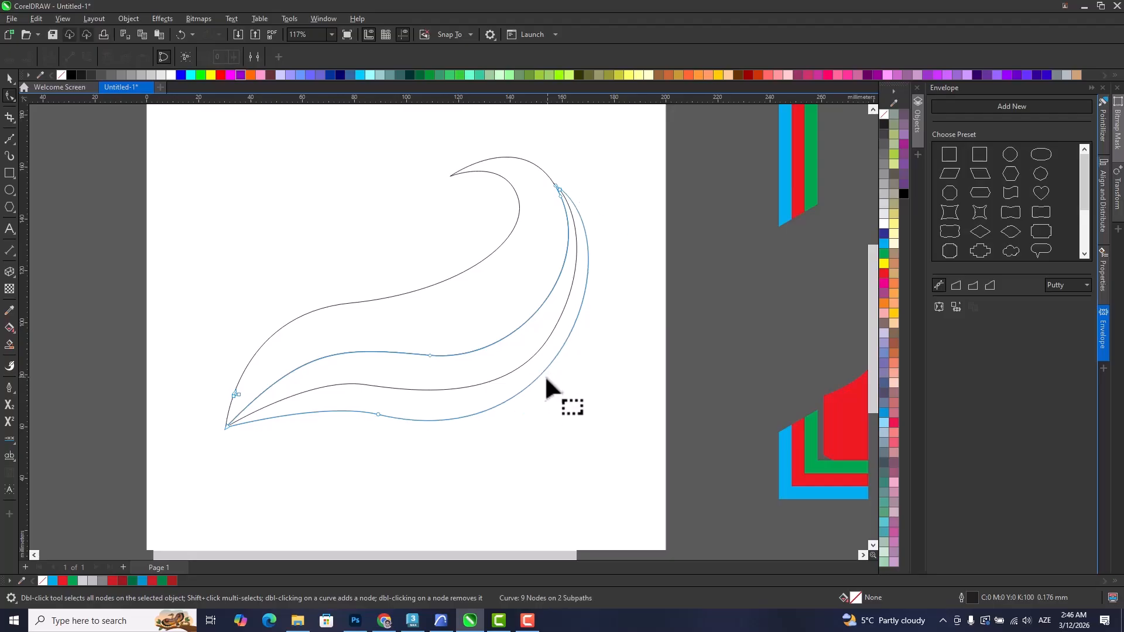
{"action": "scroll", "coordinate": [560, 174], "scroll_direction": "up", "scroll_amount": 2}
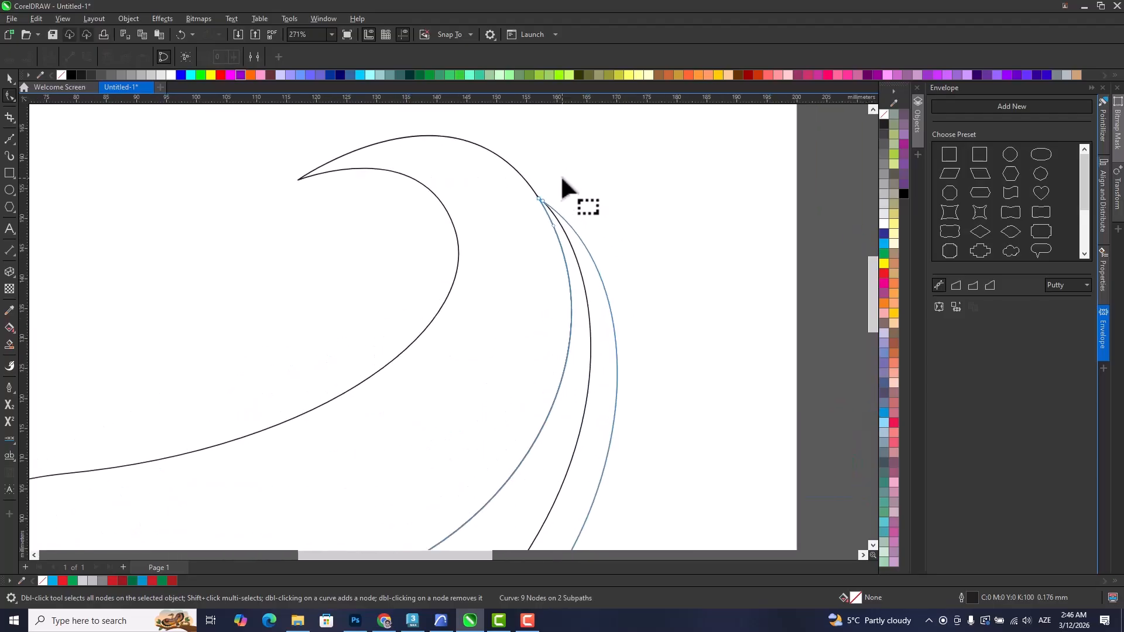
{"action": "scroll", "coordinate": [560, 175], "scroll_direction": "down", "scroll_amount": 4}
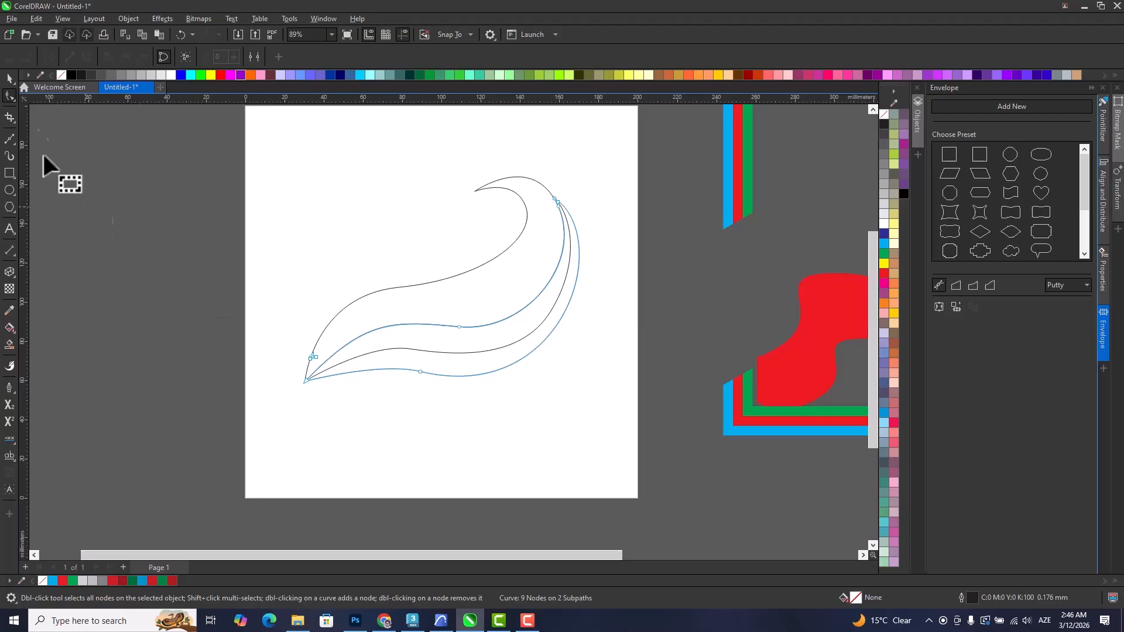
Fill the upper swoosh with cyan and the outer third shape with red.
{"action": "left_click", "coordinate": [8, 80]}
{"action": "left_click", "coordinate": [501, 305]}
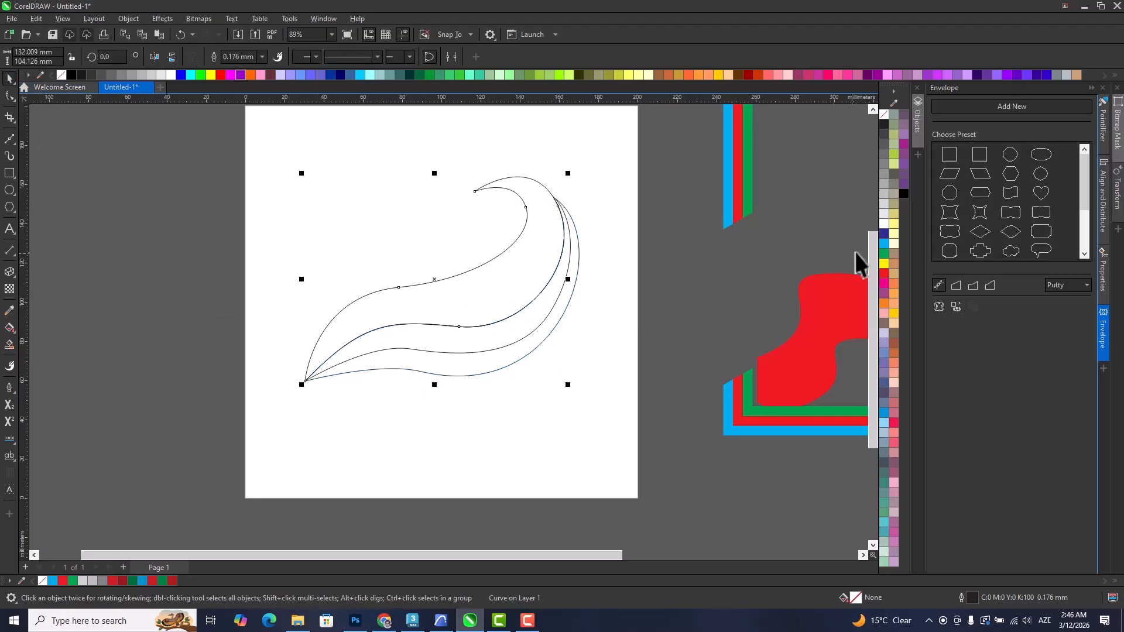
{"action": "left_click", "coordinate": [884, 244]}
{"action": "left_click", "coordinate": [535, 325]}
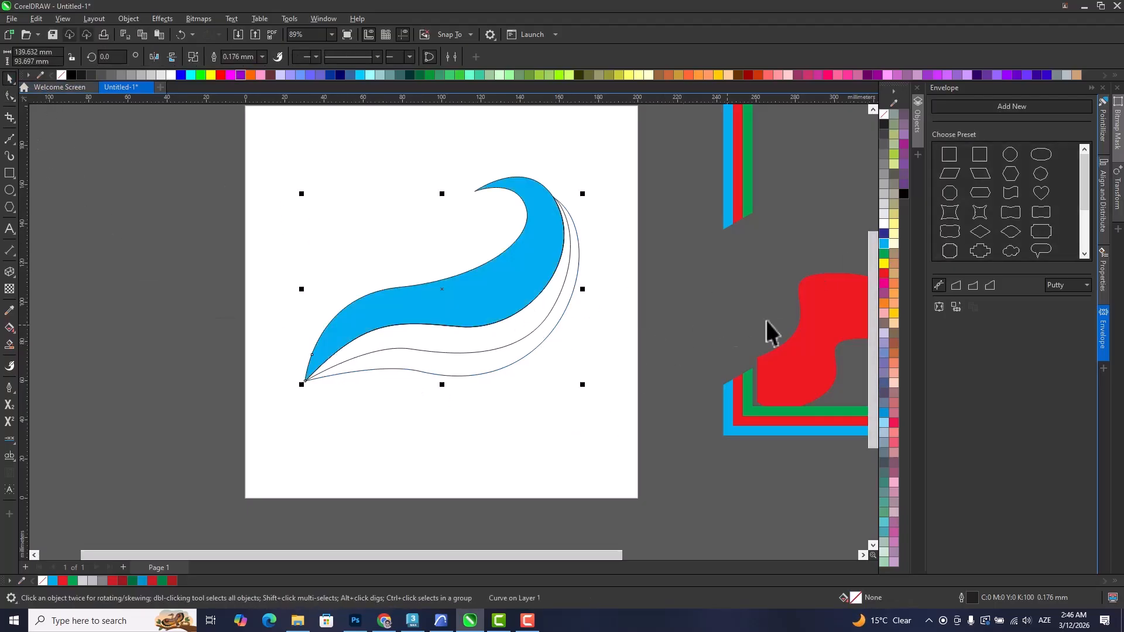
{"action": "left_click", "coordinate": [884, 274]}
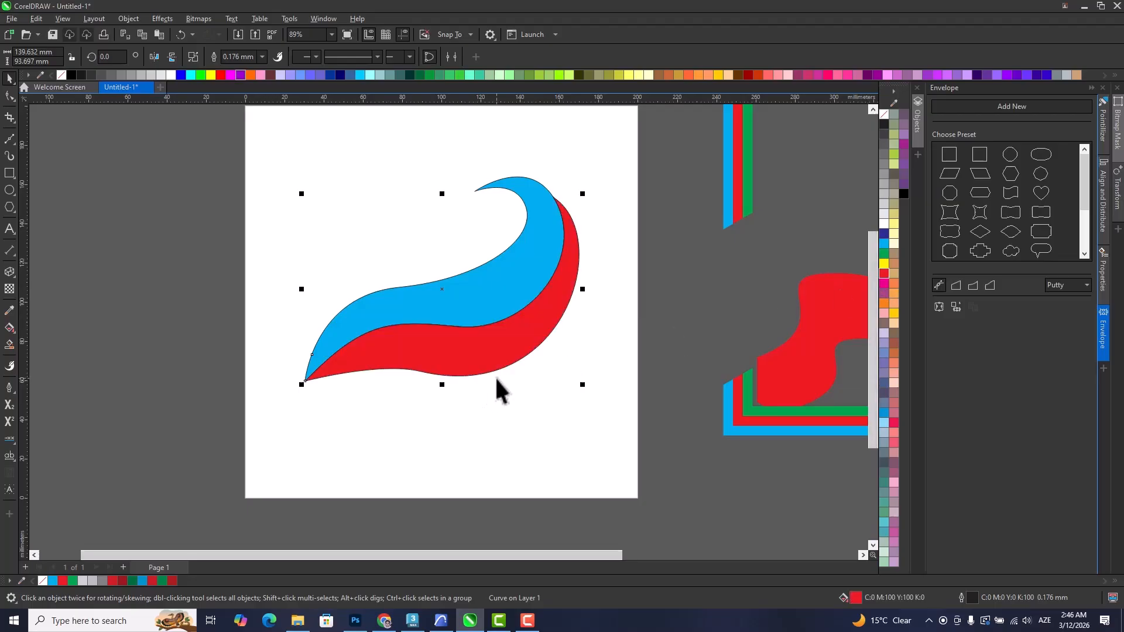
Trim the outer third shape with the middle strip so only its lower band remains.
{"action": "left_click_drag", "start_coordinate": [458, 373], "coordinate": [438, 445]}
{"action": "key", "text": "ctrl+z"}
{"action": "left_click", "coordinate": [439, 436]}
{"action": "left_click_drag", "start_coordinate": [464, 340], "coordinate": [438, 432]}
{"action": "key", "text": "ctrl+z"}
{"action": "left_click", "coordinate": [504, 360], "text": "shift"}
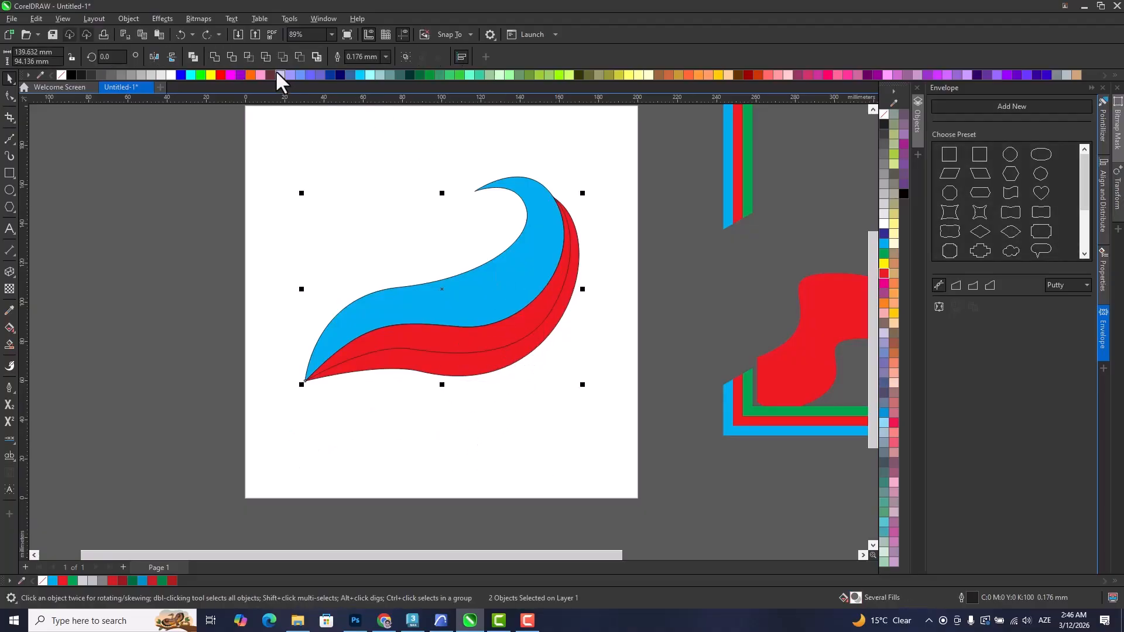
{"action": "left_click", "coordinate": [245, 57]}
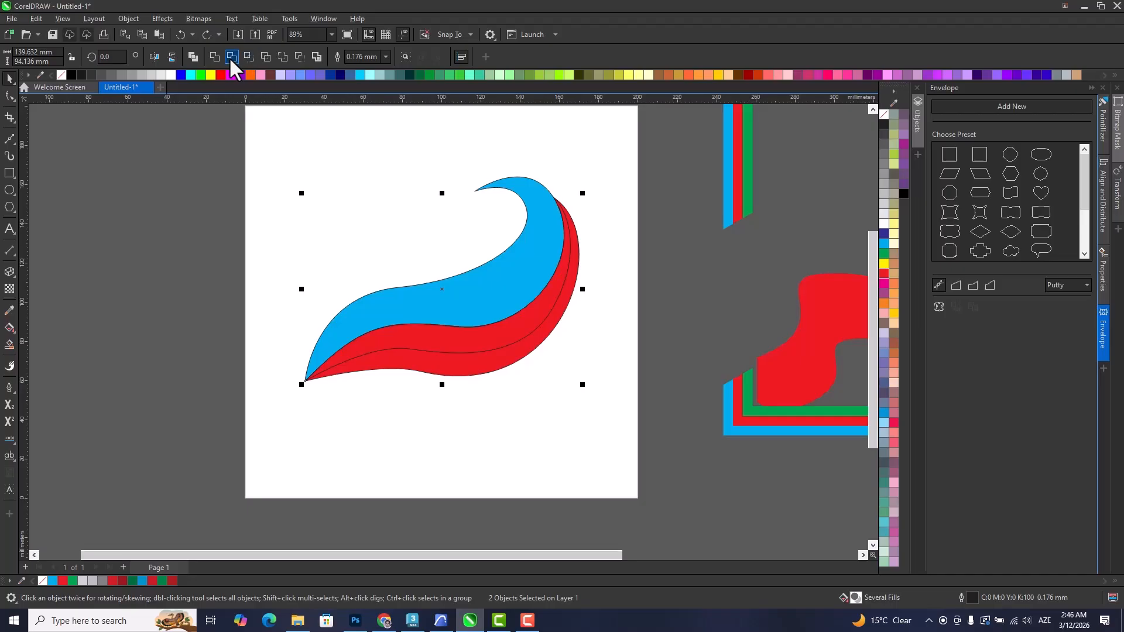
Fill the middle strip of the swoosh with red and the outermost strip with green.
{"action": "left_click", "coordinate": [884, 274]}
{"action": "left_click", "coordinate": [428, 441]}
{"action": "left_click", "coordinate": [465, 364]}
{"action": "left_click", "coordinate": [884, 254]}
{"action": "left_click", "coordinate": [531, 403]}
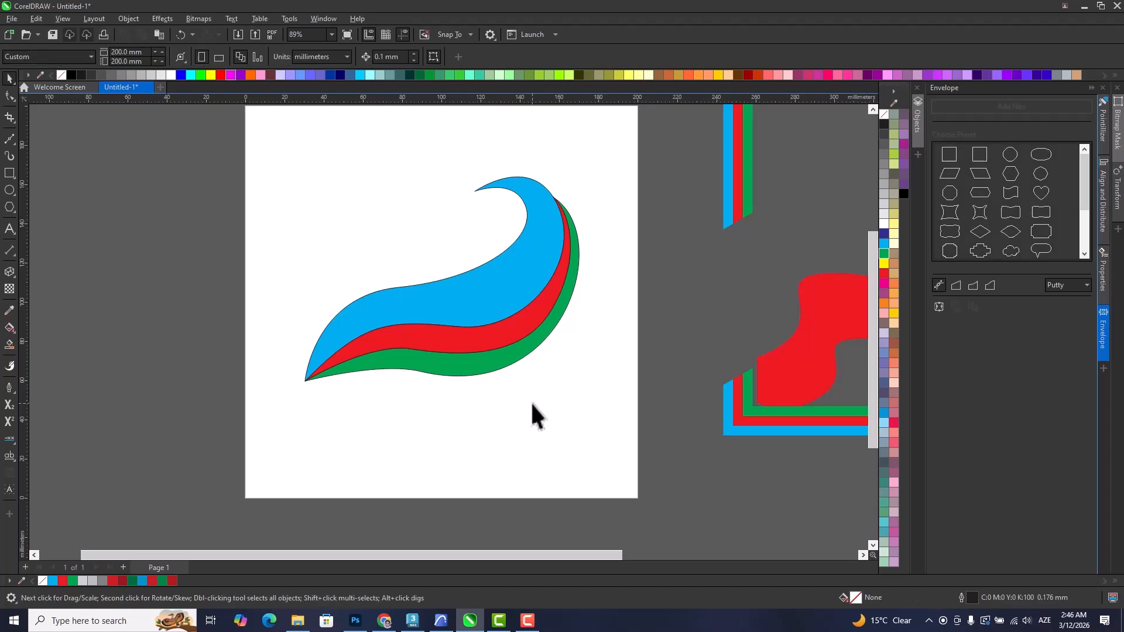
Remove the outlines from all three strips of the swoosh.
{"action": "scroll", "coordinate": [533, 404], "scroll_direction": "down", "scroll_amount": 1}
{"action": "left_click_drag", "start_coordinate": [314, 191], "coordinate": [620, 459]}
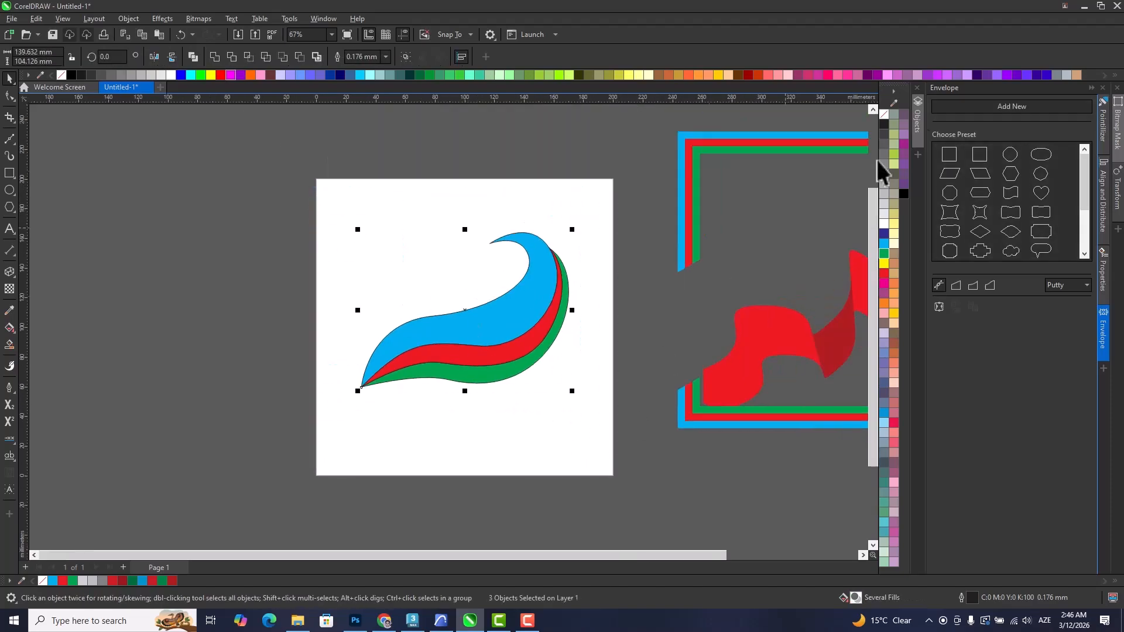
{"action": "right_click", "coordinate": [882, 115]}
{"action": "scroll", "coordinate": [491, 319], "scroll_direction": "up", "scroll_amount": 1}
{"action": "scroll", "coordinate": [499, 319], "scroll_direction": "down", "scroll_amount": 1}
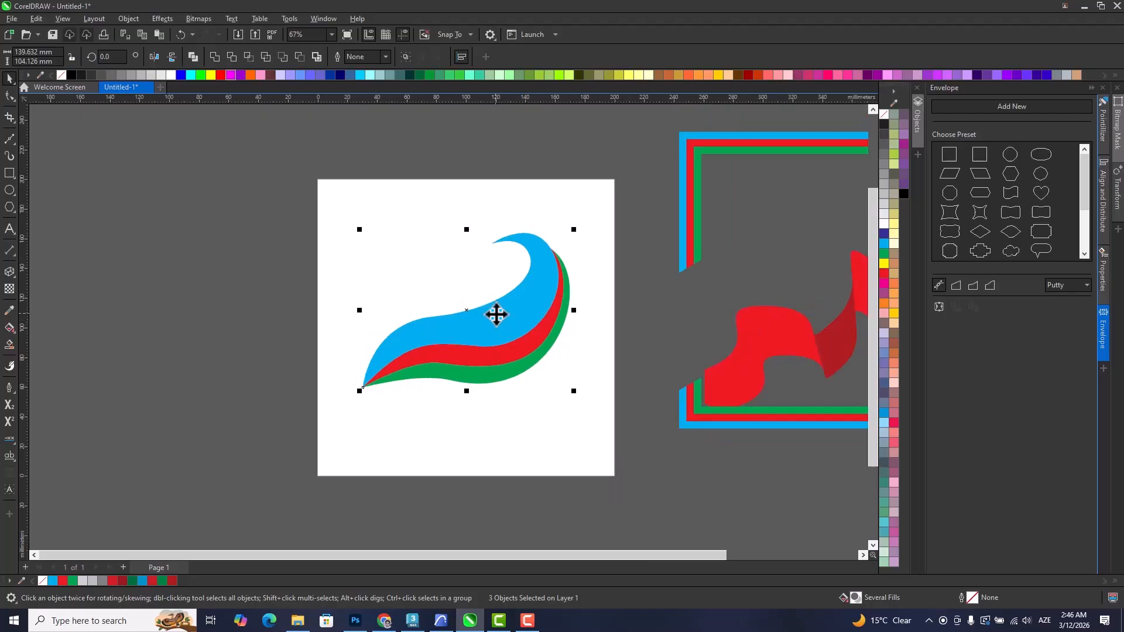
Delete the three-strip swoosh from the page.
{"action": "key", "text": "Delete"}
{"action": "scroll", "coordinate": [454, 445], "scroll_direction": "down", "scroll_amount": 1}
{"action": "scroll", "coordinate": [468, 306], "scroll_direction": "down", "scroll_amount": 1}
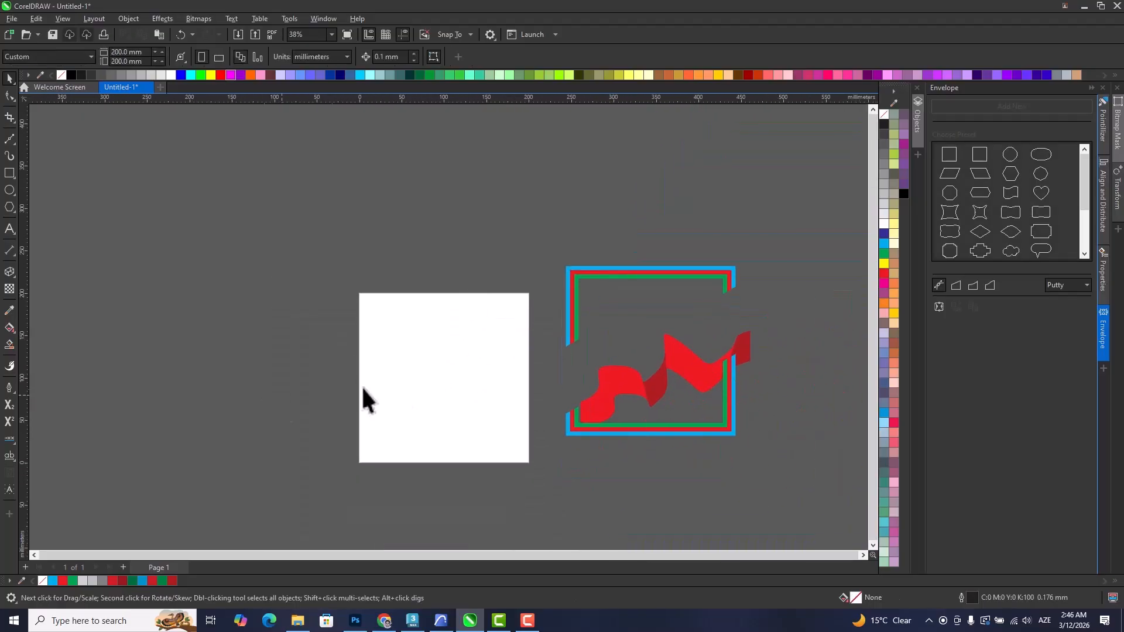
Draw a horizontal rectangle about 153 by 9 mm across the upper page and stack two copies directly beneath it, edge to edge.
{"action": "left_click", "coordinate": [8, 171]}
{"action": "scroll", "coordinate": [416, 349], "scroll_direction": "up", "scroll_amount": 4}
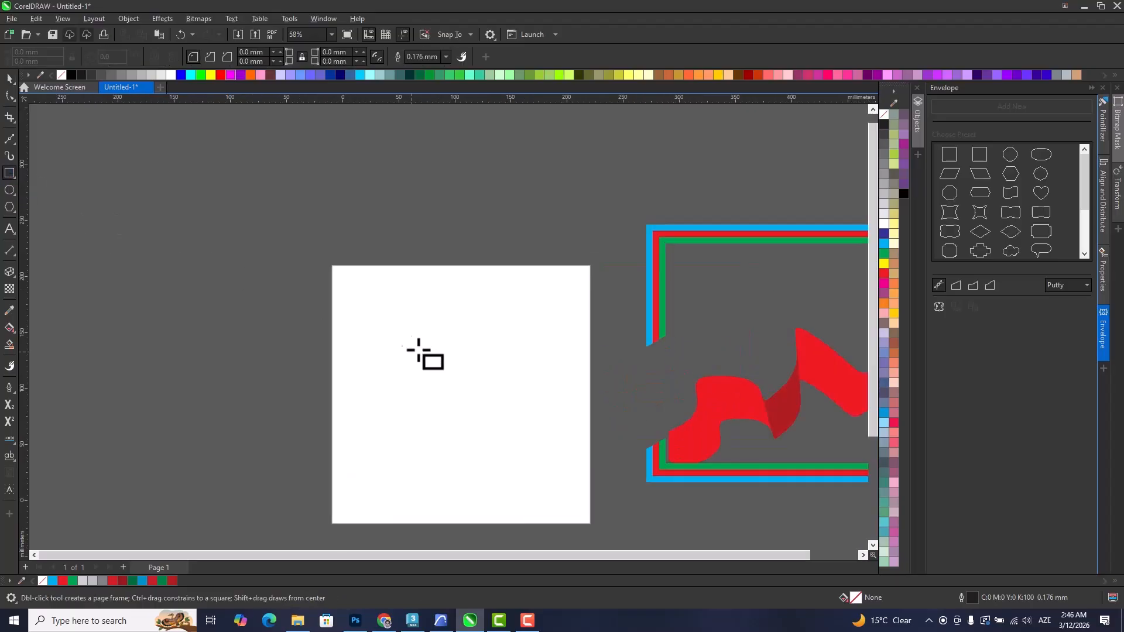
{"action": "left_click_drag", "start_coordinate": [309, 275], "coordinate": [655, 295]}
{"action": "left_click", "coordinate": [8, 79]}
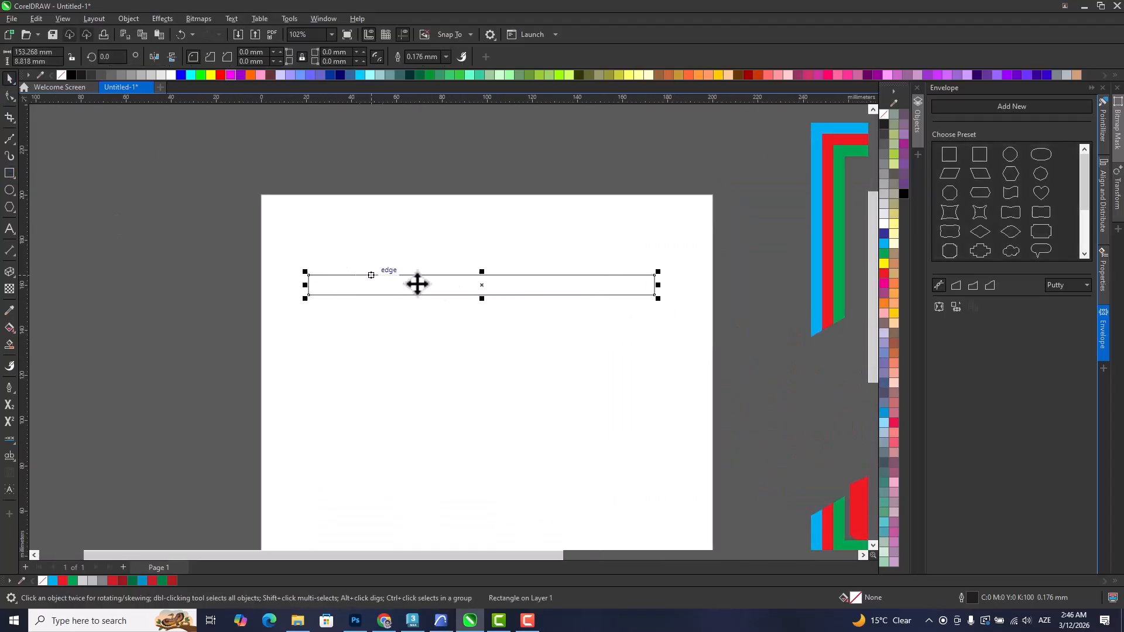
{"action": "left_click_drag", "start_coordinate": [481, 277], "coordinate": [482, 307]}
{"action": "right_click", "coordinate": [482, 307]}
{"action": "key", "text": "ctrl+r"}
Fill the three stacked rectangles with cyan, red and green from top to bottom.
{"action": "left_click", "coordinate": [431, 276]}
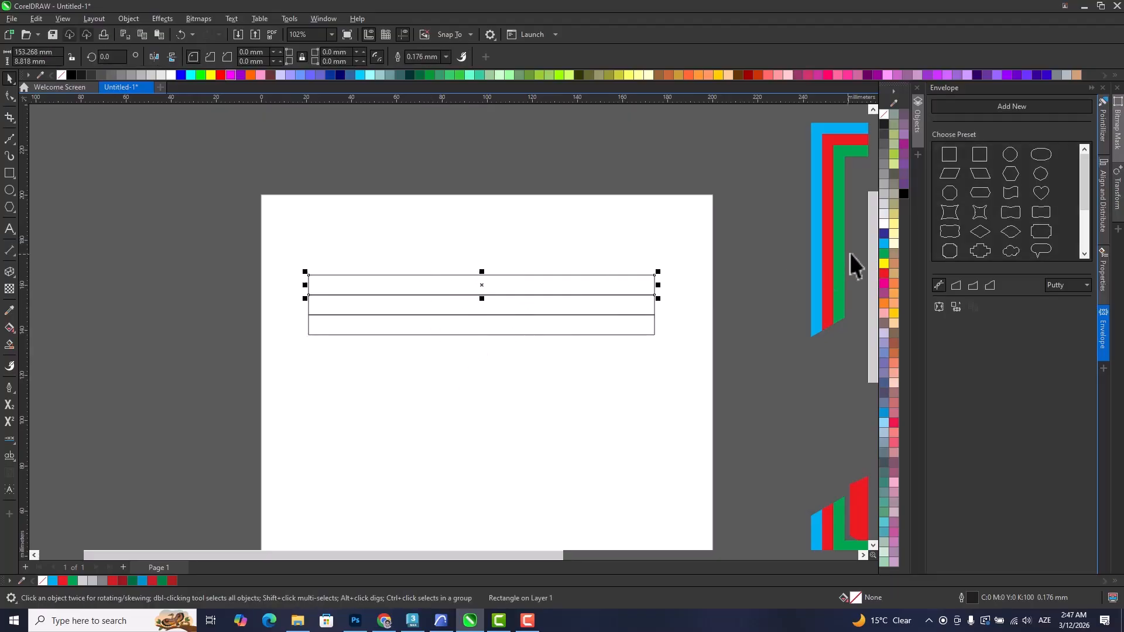
{"action": "left_click", "coordinate": [884, 243]}
{"action": "left_click", "coordinate": [643, 303]}
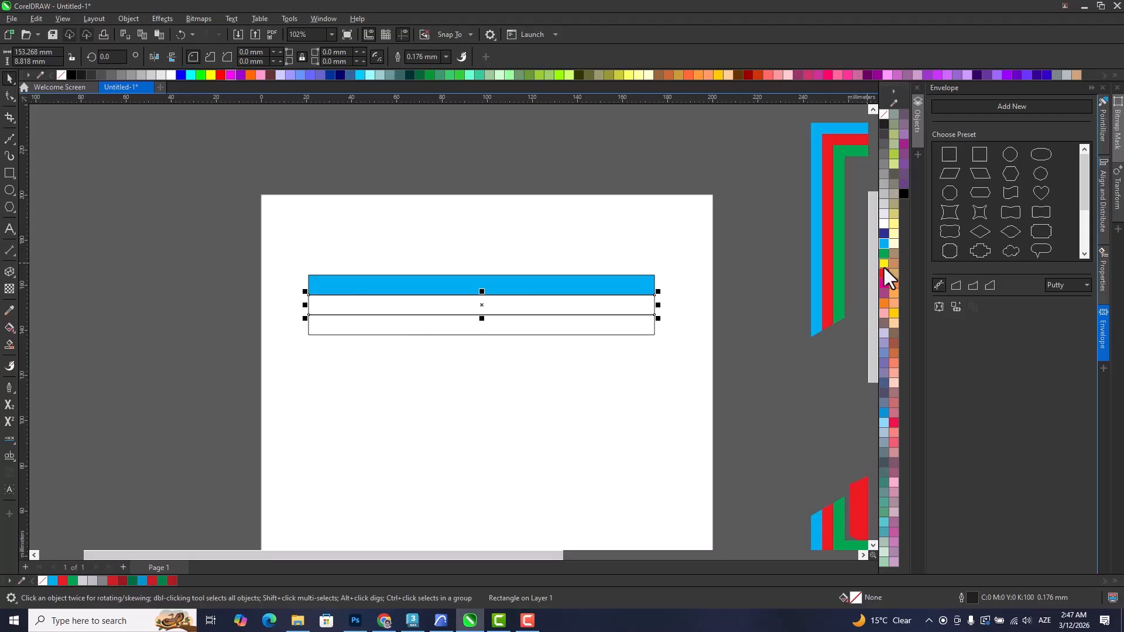
{"action": "left_click", "coordinate": [884, 272]}
{"action": "left_click", "coordinate": [884, 253]}
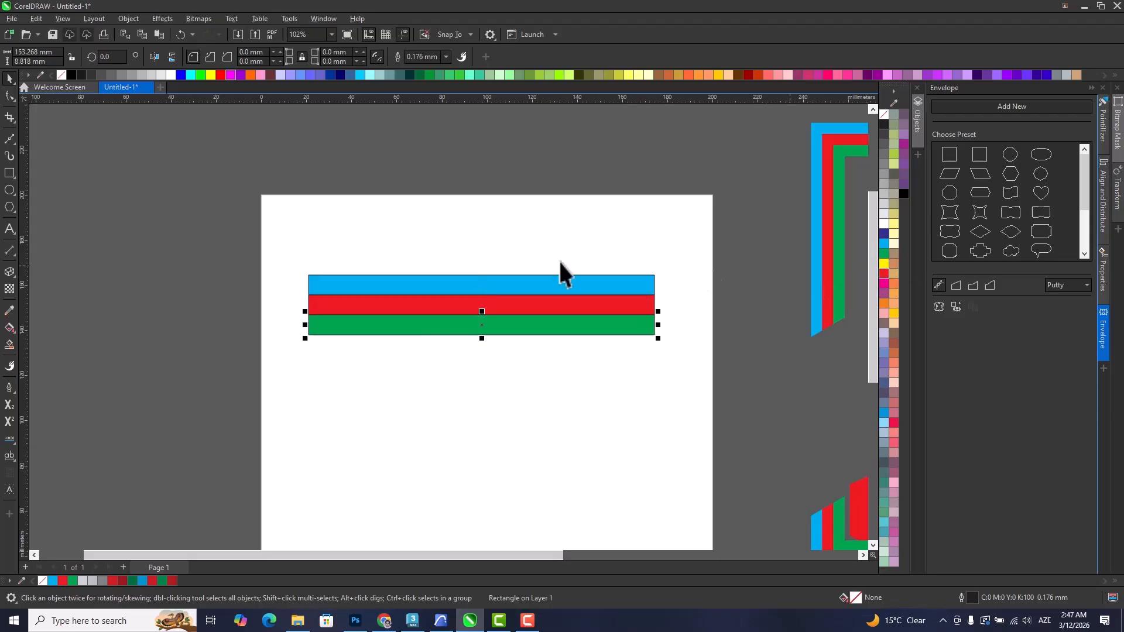
Group the three coloured rectangles and remove their outlines.
{"action": "left_click", "coordinate": [210, 258]}
{"action": "left_click_drag", "start_coordinate": [696, 407], "coordinate": [690, 415]}
{"action": "key", "text": "ctrl+g"}
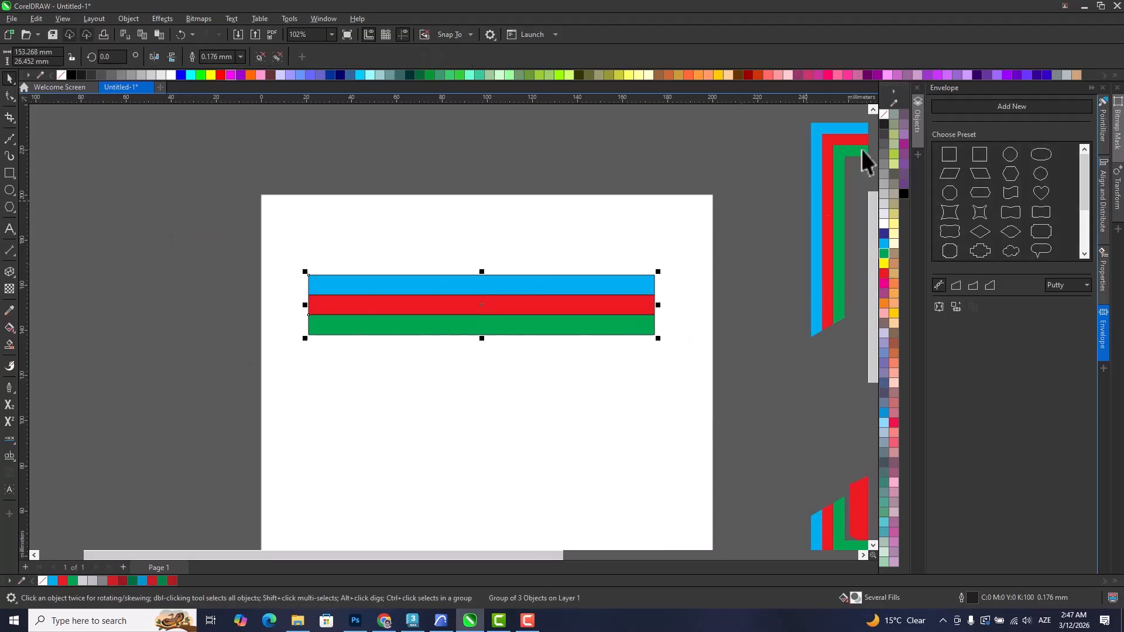
{"action": "right_click", "coordinate": [883, 114]}
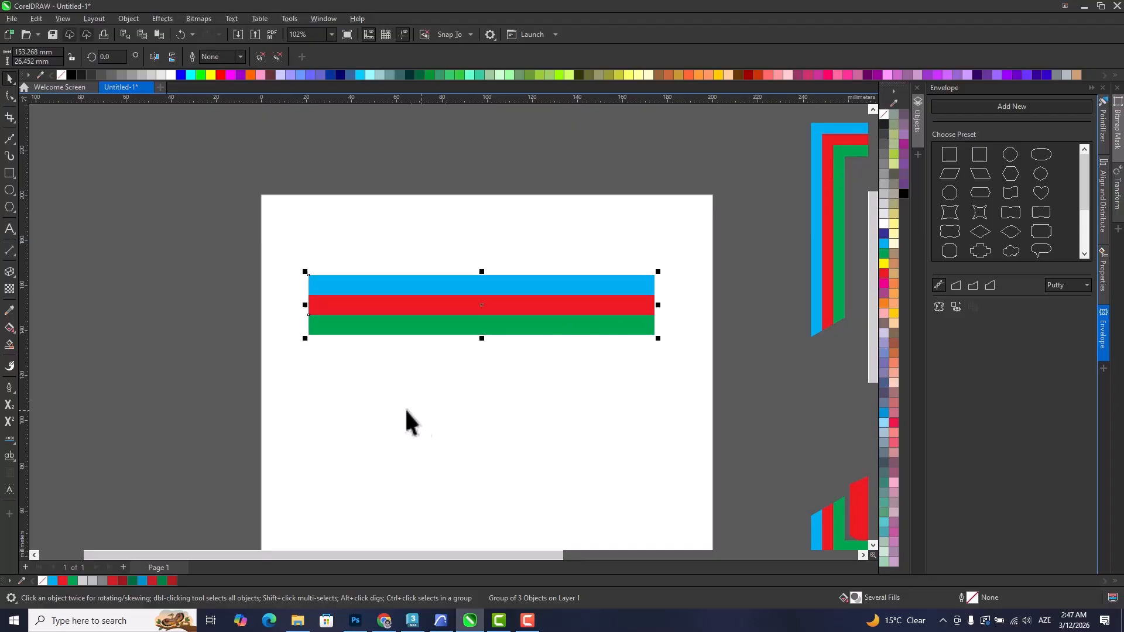
{"action": "scroll", "coordinate": [406, 323], "scroll_direction": "up", "scroll_amount": 1}
{"action": "scroll", "coordinate": [423, 336], "scroll_direction": "down", "scroll_amount": 1}
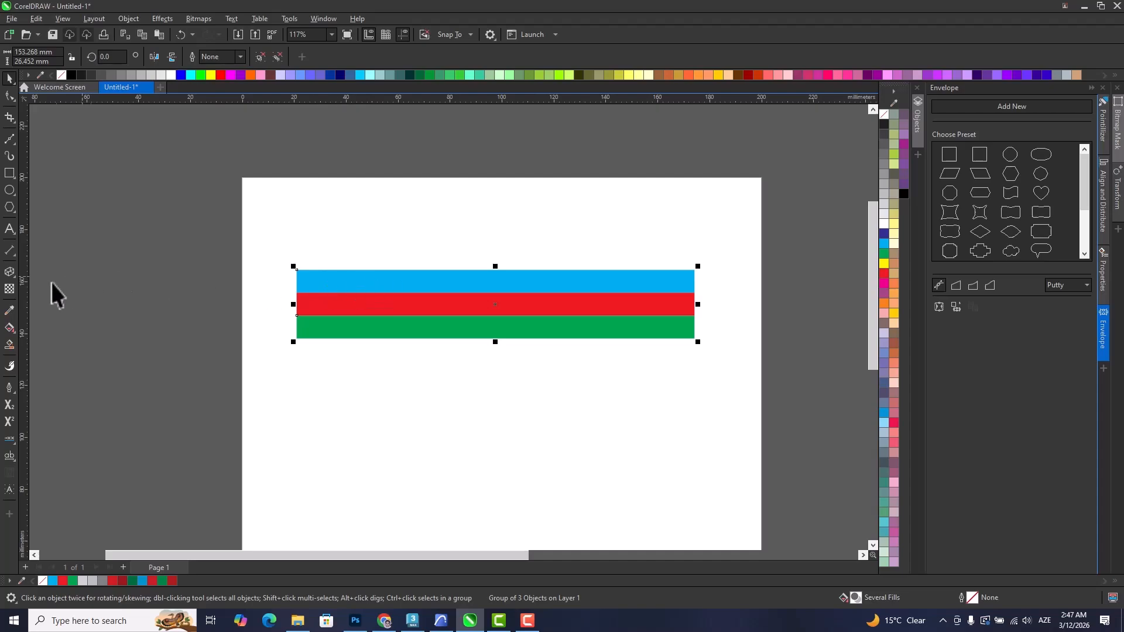
Shorten the stripe group to about 70 mm wide and place a copy end to end with it.
{"action": "left_click_drag", "start_coordinate": [693, 302], "coordinate": [477, 304]}
{"action": "left_click_drag", "start_coordinate": [412, 312], "coordinate": [442, 376]}
{"action": "right_click", "coordinate": [377, 311]}
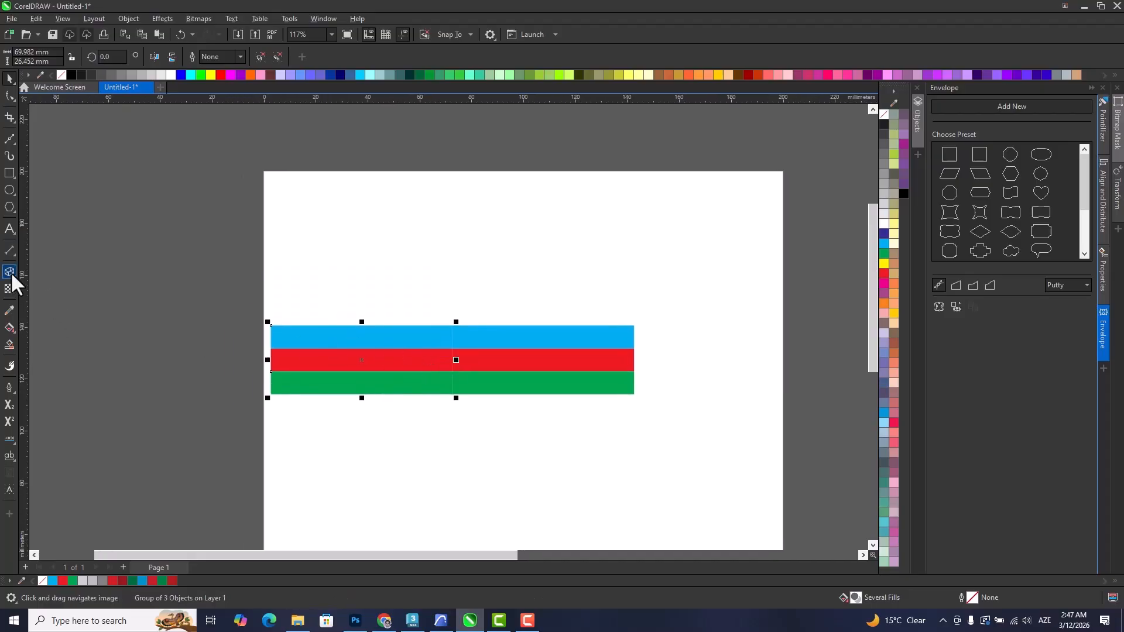
Try to bend the free end of the left stripe group outward and upward with the Envelope tool.
{"action": "left_click", "coordinate": [13, 280]}
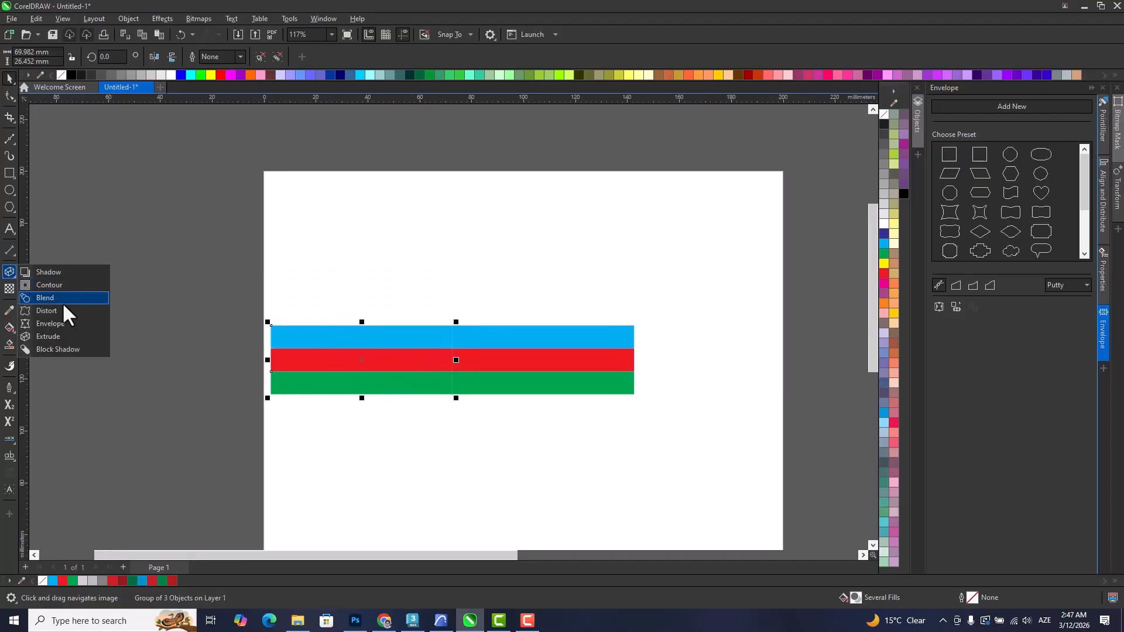
{"action": "left_click", "coordinate": [47, 323]}
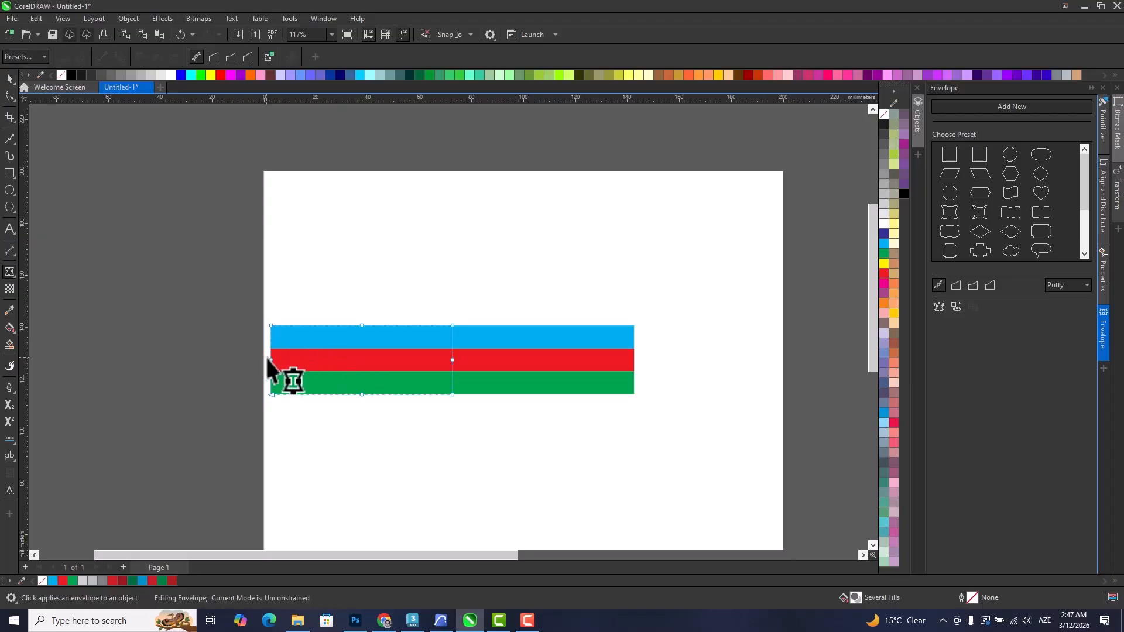
{"action": "left_click_drag", "start_coordinate": [271, 360], "coordinate": [182, 260]}
{"action": "left_click_drag", "start_coordinate": [269, 324], "coordinate": [252, 273]}
{"action": "left_click_drag", "start_coordinate": [272, 396], "coordinate": [202, 404]}
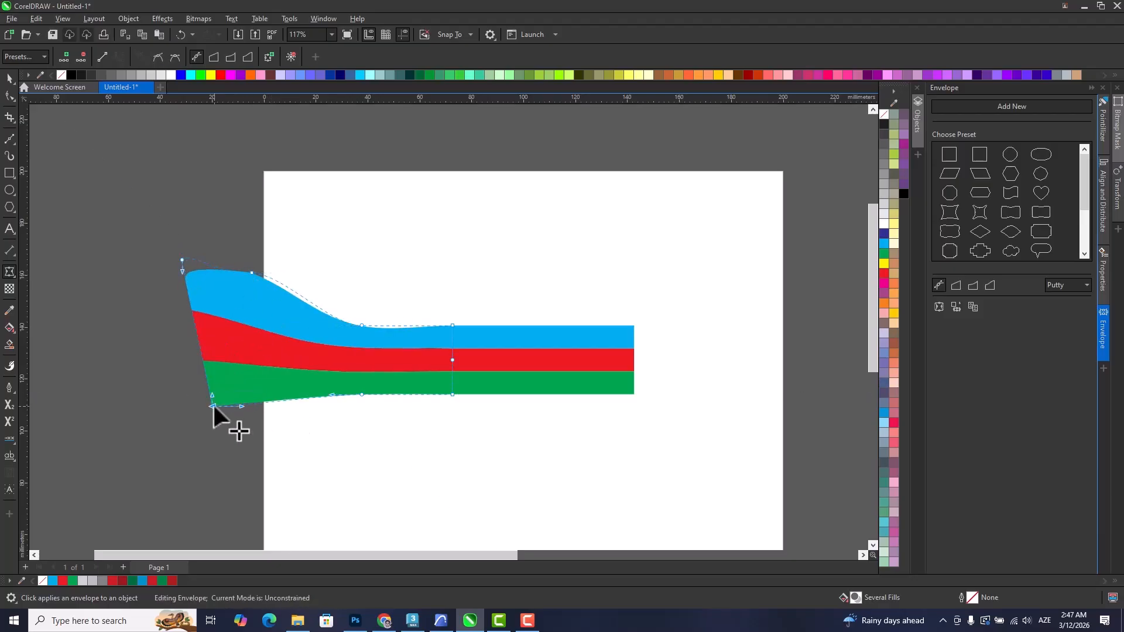
{"action": "left_click_drag", "start_coordinate": [252, 273], "coordinate": [281, 294]}
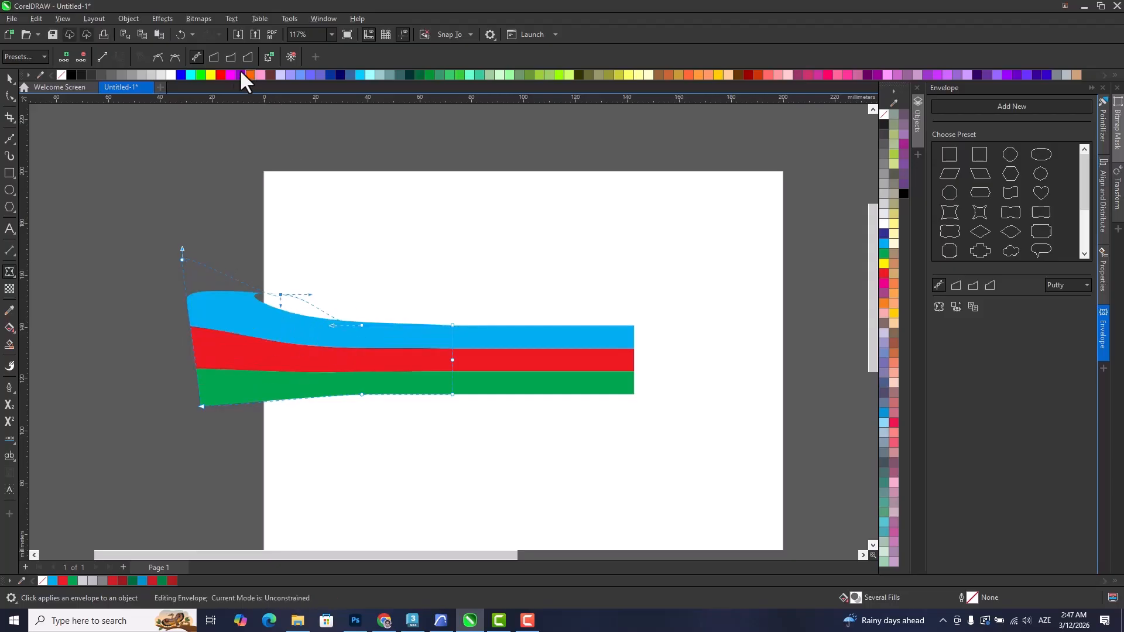
Try several envelope presets on the left stripe group, including the elongated hexagon, the diamond and the slanted parallelogram.
{"action": "left_click", "coordinate": [971, 189]}
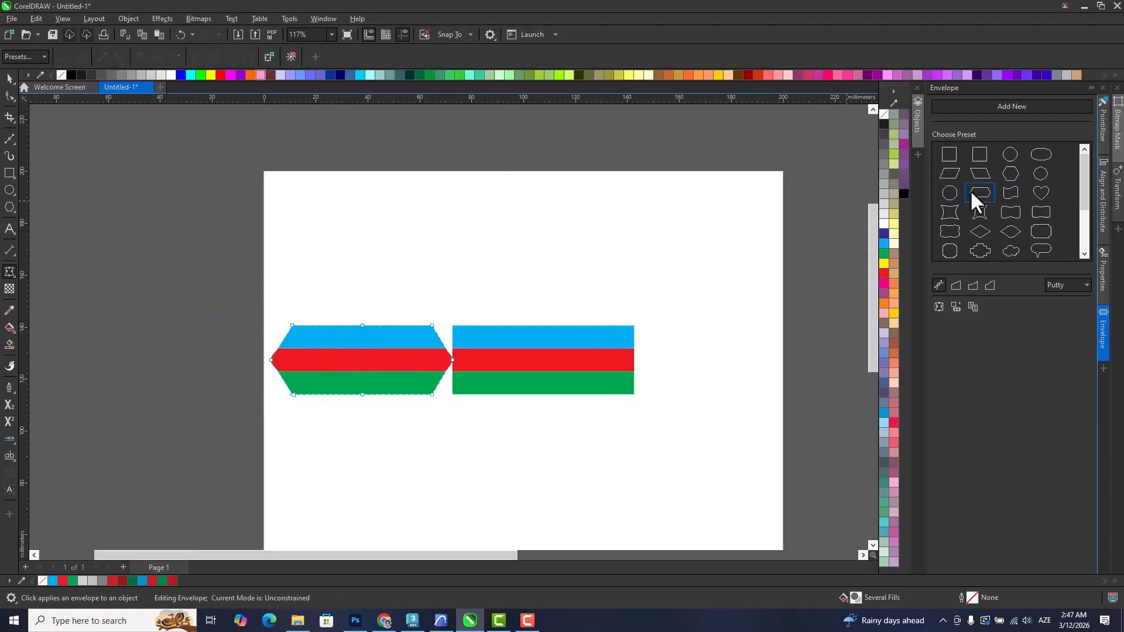
{"action": "left_click", "coordinate": [979, 233]}
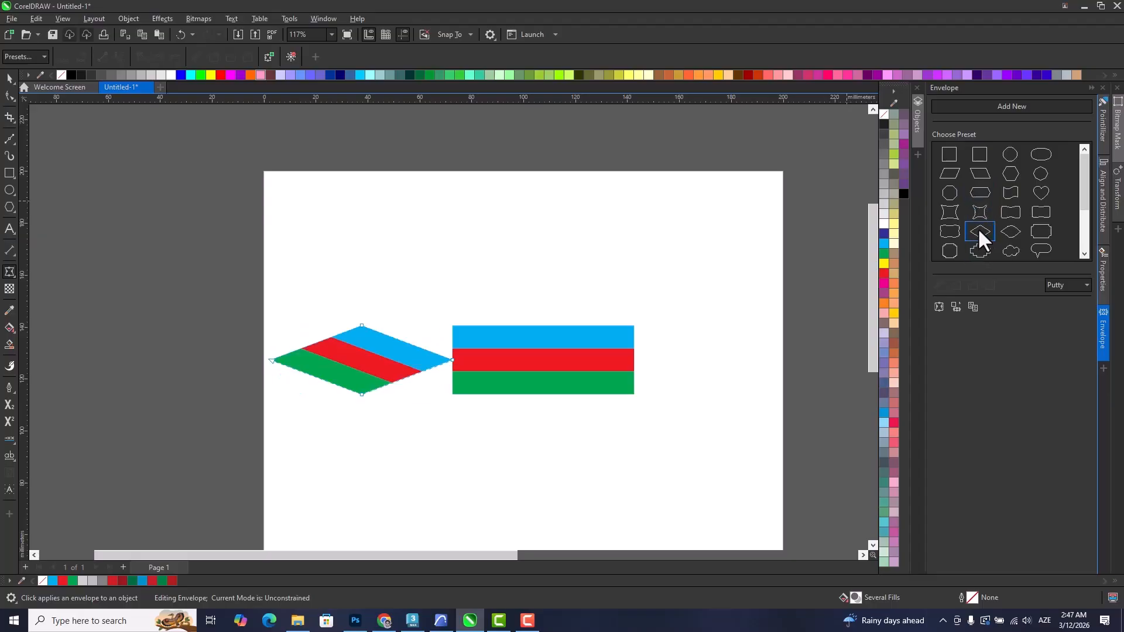
{"action": "left_click", "coordinate": [980, 213]}
{"action": "left_click", "coordinate": [977, 192]}
{"action": "left_click", "coordinate": [976, 174]}
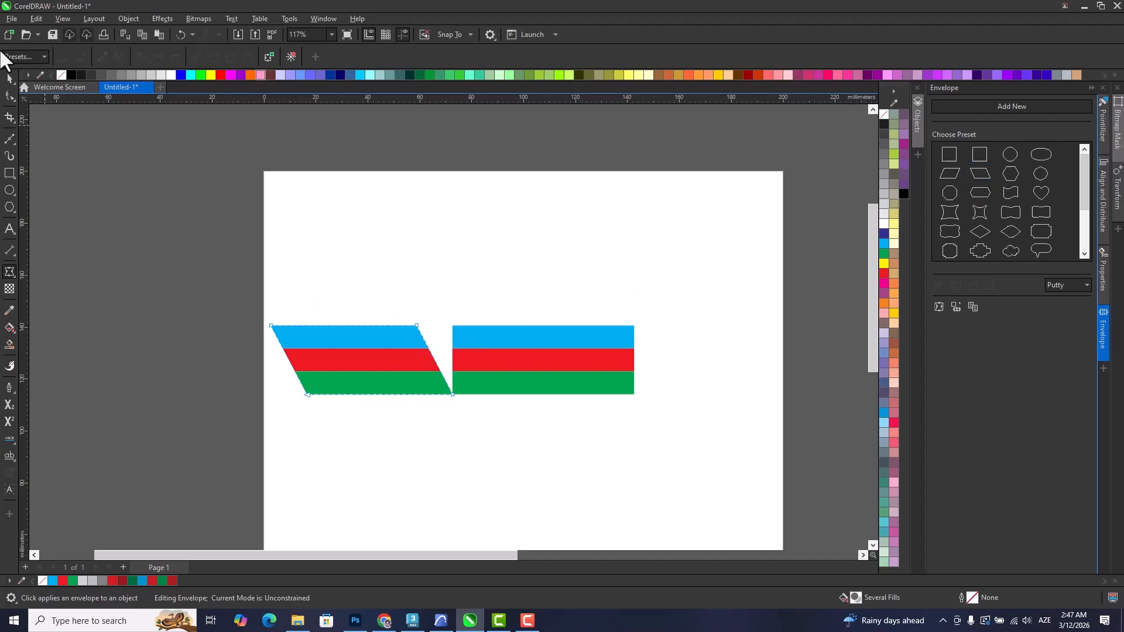
Undo all envelope presets and node edits on the left stripe group.
{"action": "left_click", "coordinate": [8, 78]}
{"action": "scroll", "coordinate": [416, 360], "scroll_direction": "up", "scroll_amount": 1}
{"action": "key", "text": "ctrl+z"}
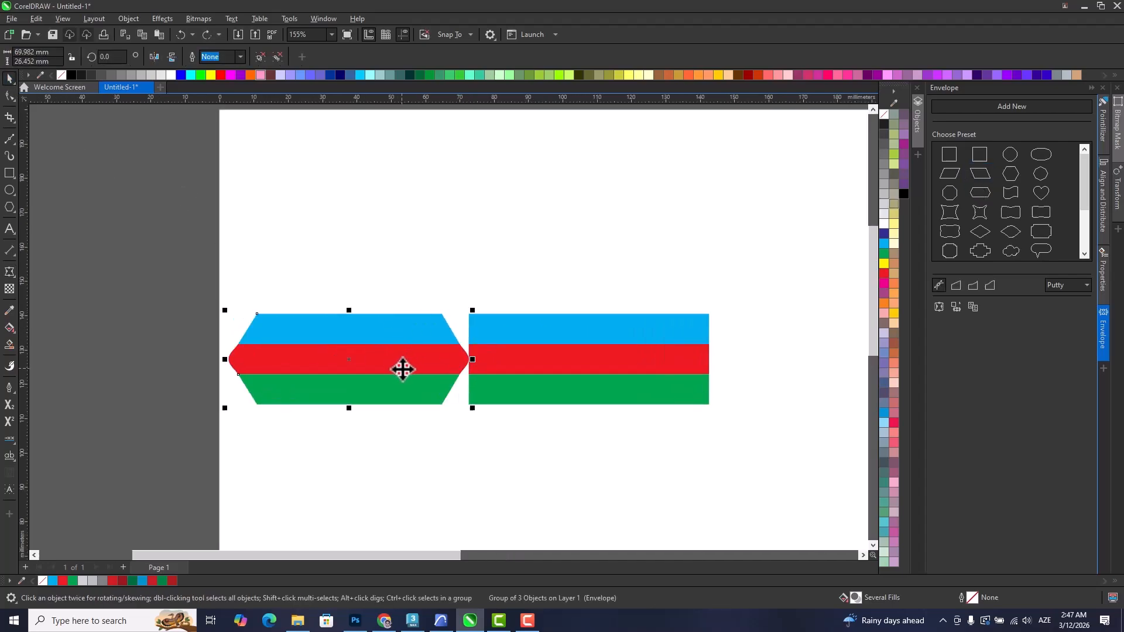
{"action": "key", "text": "ctrl+z"}
{"action": "key", "text": "ctrl+z"}
{"action": "key", "text": "ctrl+z"}
{"action": "key", "text": "ctrl+z"}
{"action": "key", "text": "ctrl+z"}
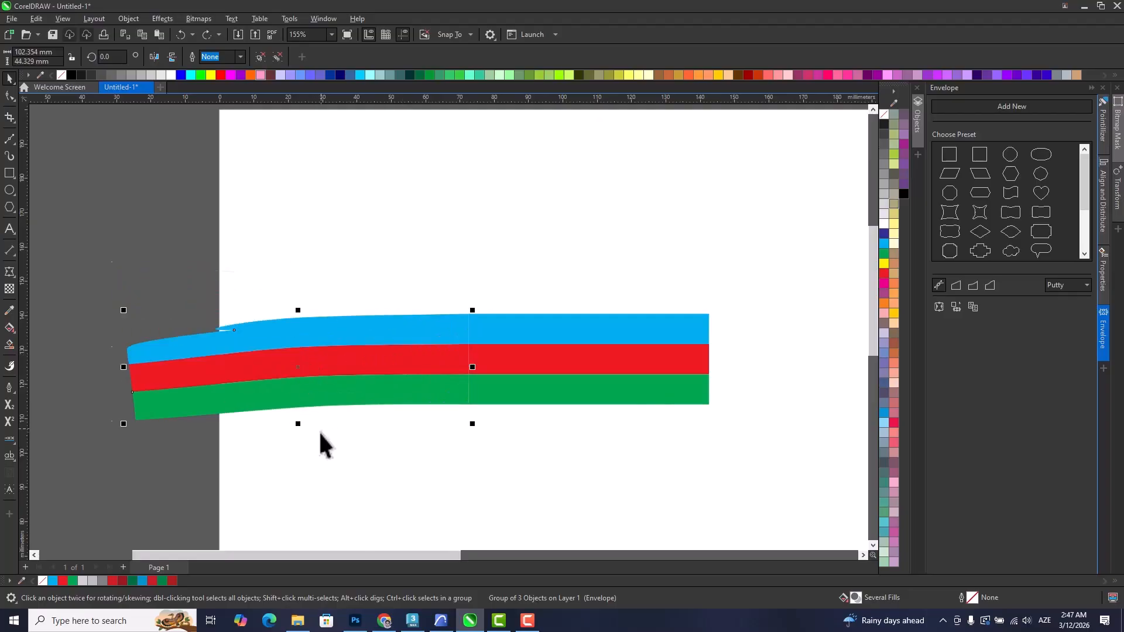
{"action": "key", "text": "ctrl+z"}
{"action": "key", "text": "ctrl+z"}
{"action": "key", "text": "ctrl+z"}
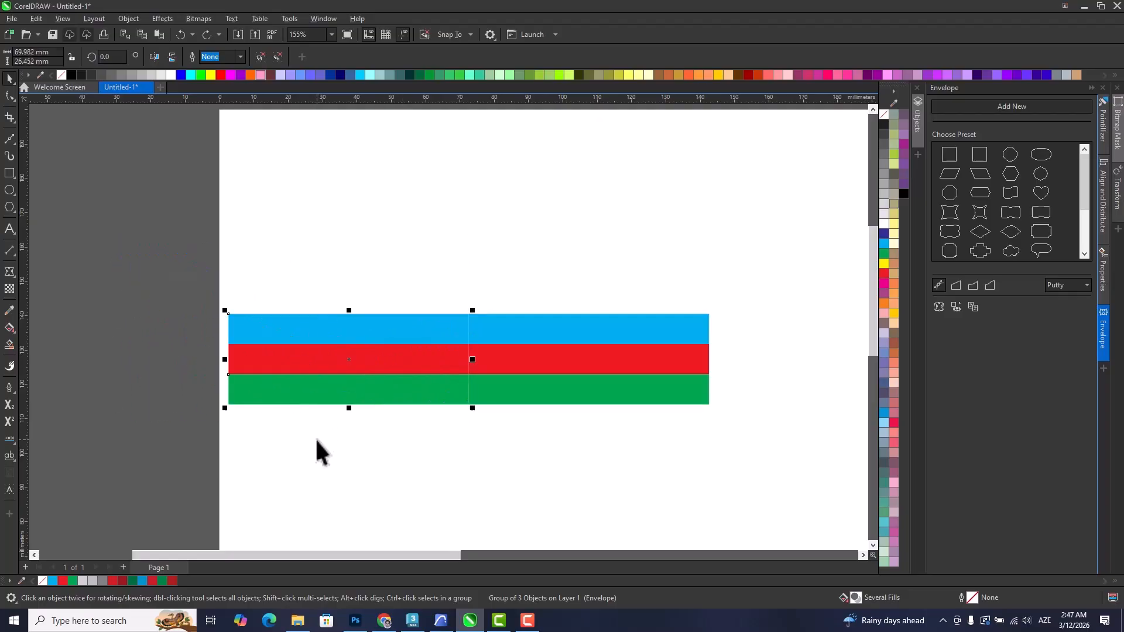
Narrow the left stripe group to about 23 mm and skew its free end upward, keeping it joined to the straight group.
{"action": "left_click", "coordinate": [283, 357]}
{"action": "left_click_drag", "start_coordinate": [228, 362], "coordinate": [375, 294]}
{"action": "scroll", "coordinate": [422, 357], "scroll_direction": "up", "scroll_amount": 2}
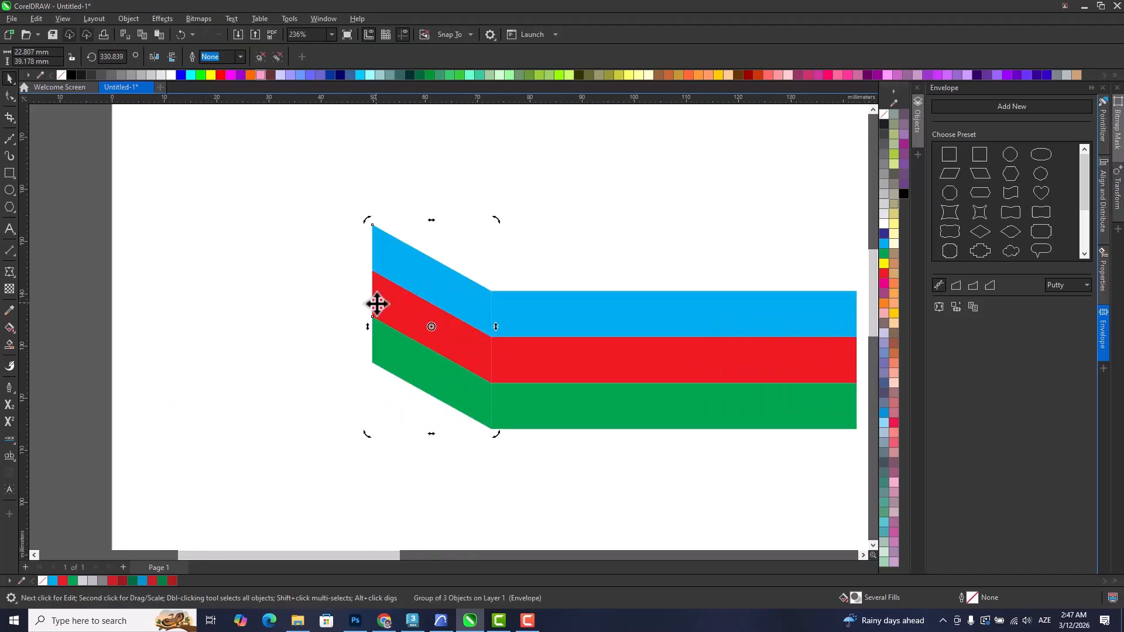
Add a third stripe segment about 15 mm wide at the skewed group's free end, slanting steeply downward to form a peak.
{"action": "left_click", "coordinate": [479, 335]}
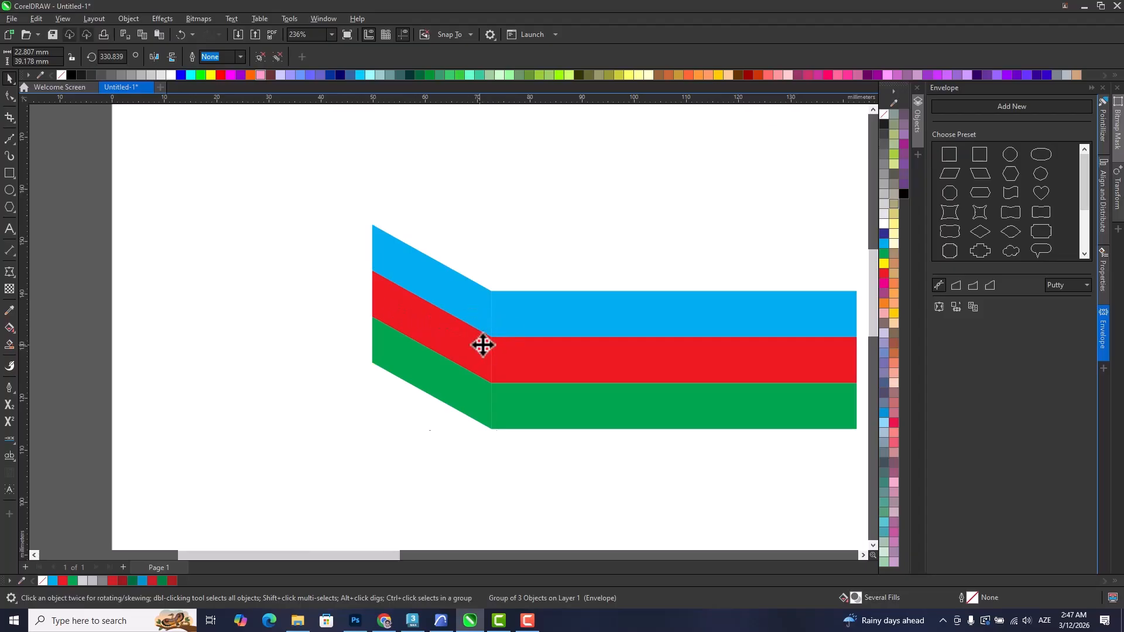
{"action": "left_click_drag", "start_coordinate": [497, 327], "coordinate": [289, 371]}
{"action": "scroll", "coordinate": [351, 363], "scroll_direction": "down", "scroll_amount": 2}
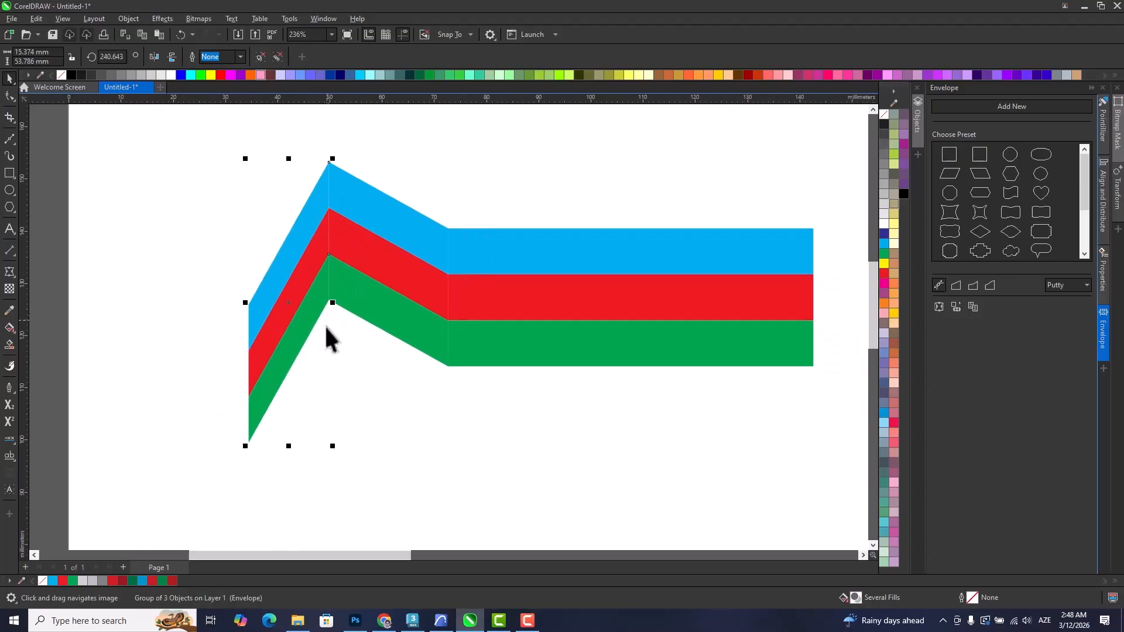
Try to weld the three stripe groups into one shape.
{"action": "left_click_drag", "start_coordinate": [366, 383], "coordinate": [358, 431]}
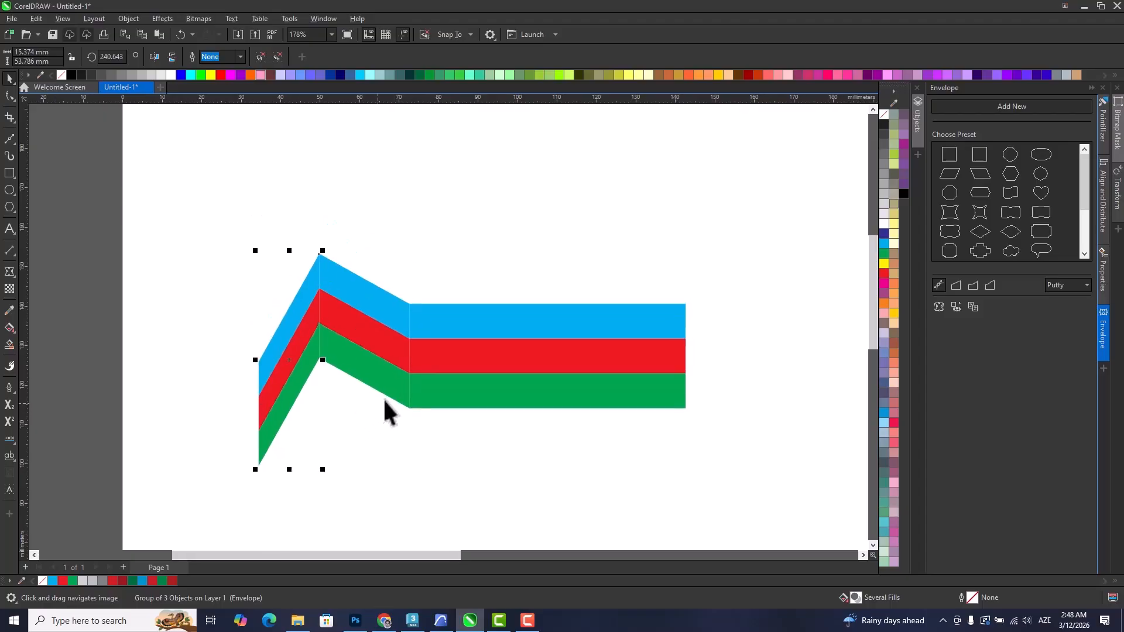
{"action": "left_click", "coordinate": [364, 326], "text": "shift"}
{"action": "left_click", "coordinate": [454, 345], "text": "shift"}
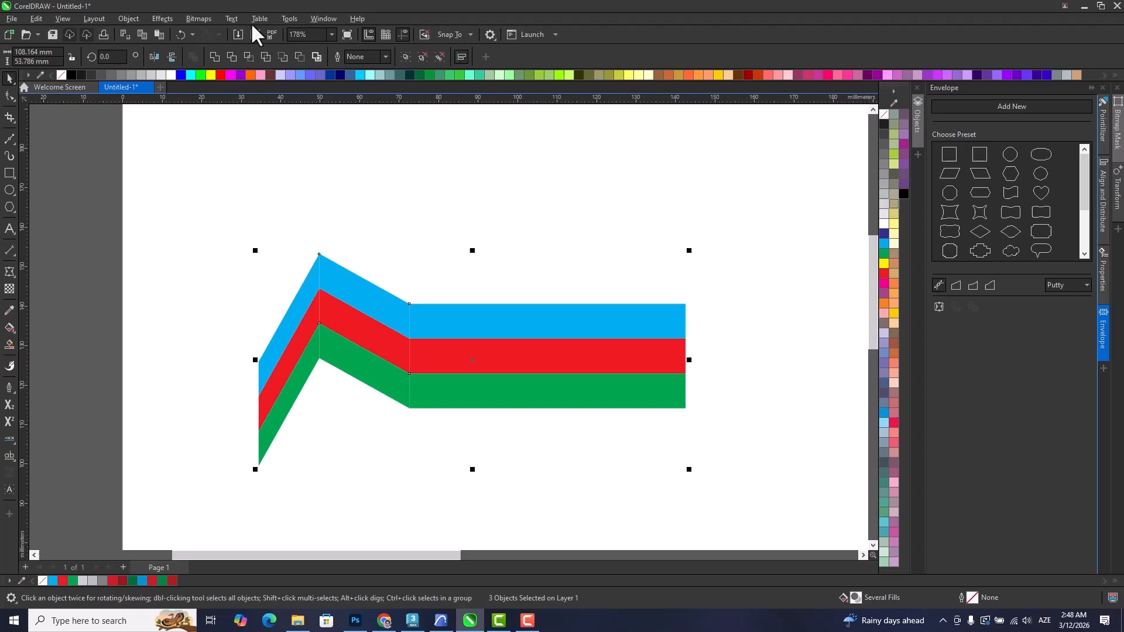
{"action": "left_click", "coordinate": [215, 57]}
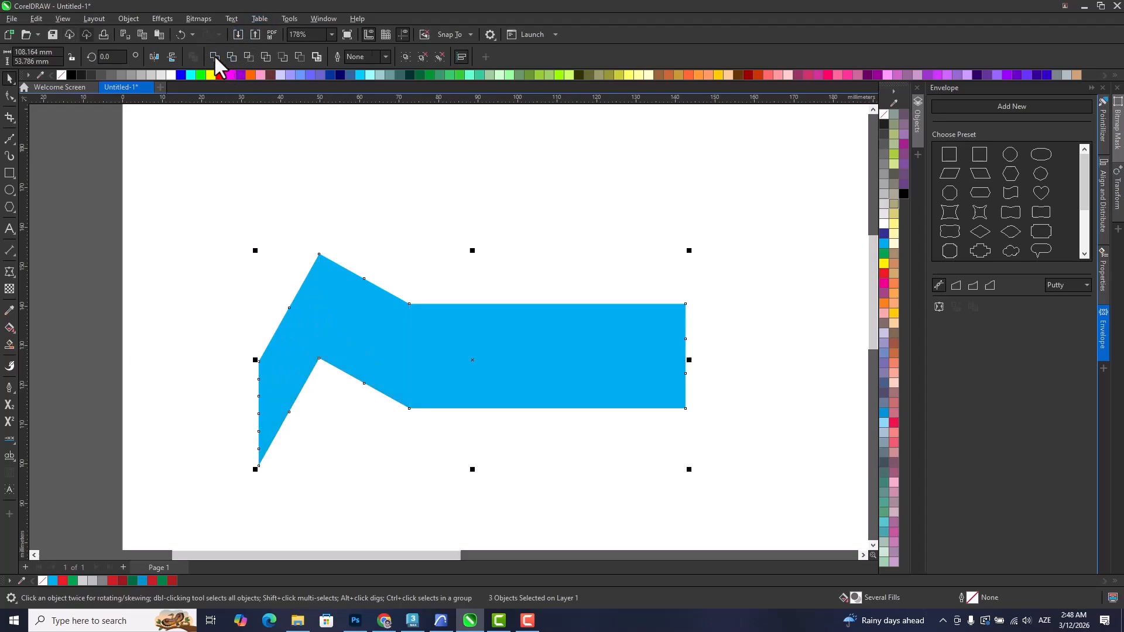
{"action": "key", "text": "shift+Page_Down"}
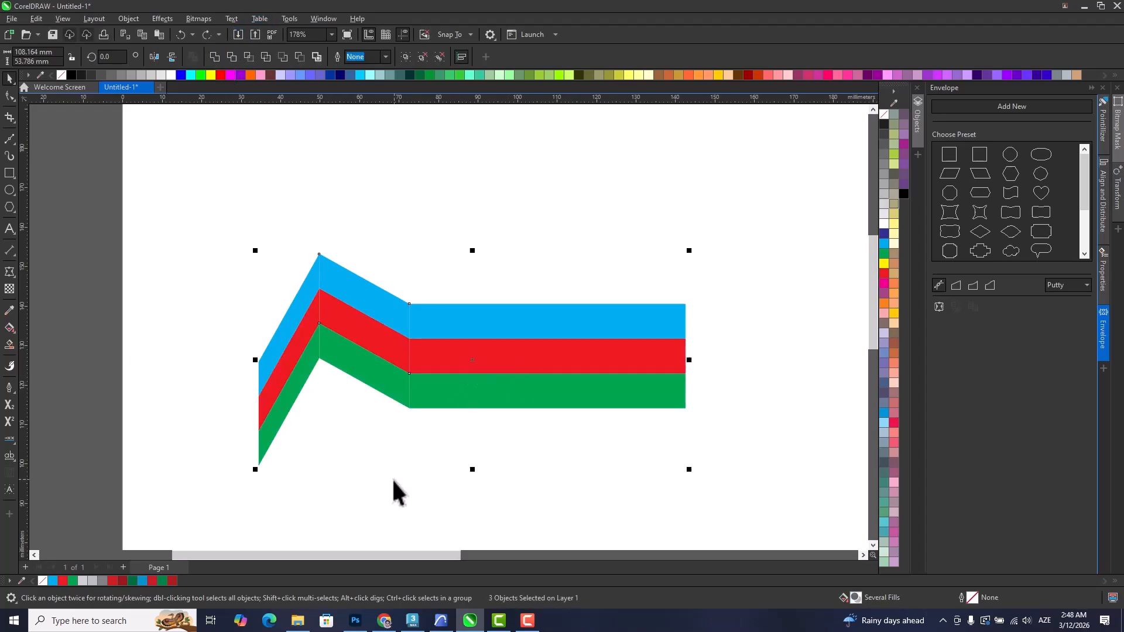
Undo the steep downward reshaping of the leftmost stripe group.
{"action": "left_click", "coordinate": [394, 489]}
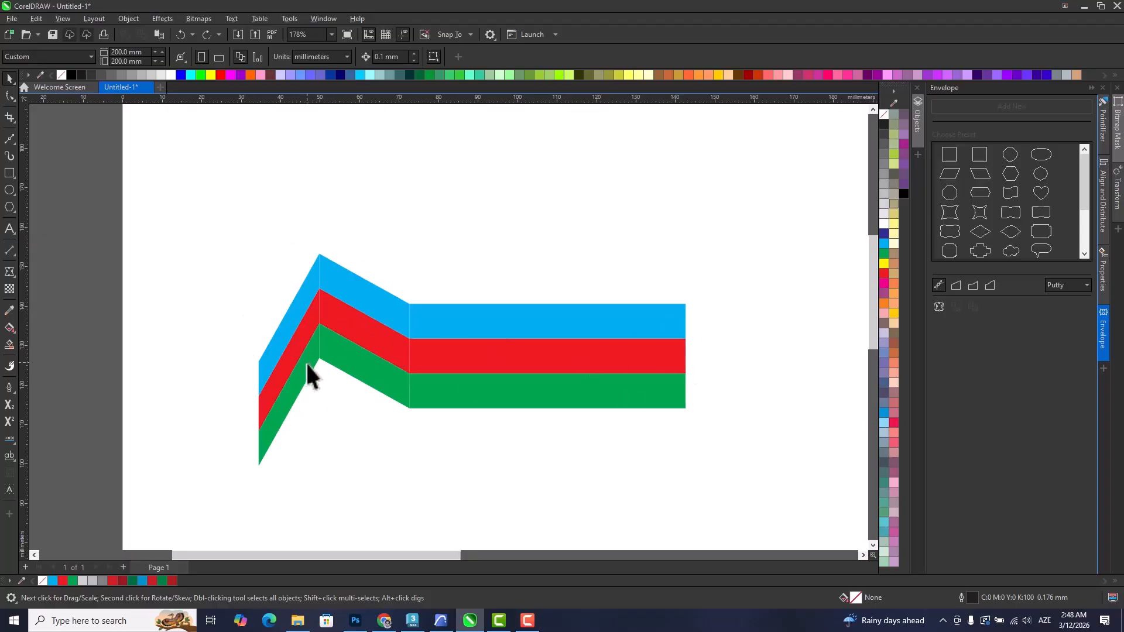
{"action": "scroll", "coordinate": [306, 364], "scroll_direction": "up", "scroll_amount": 1}
{"action": "left_click", "coordinate": [299, 309]}
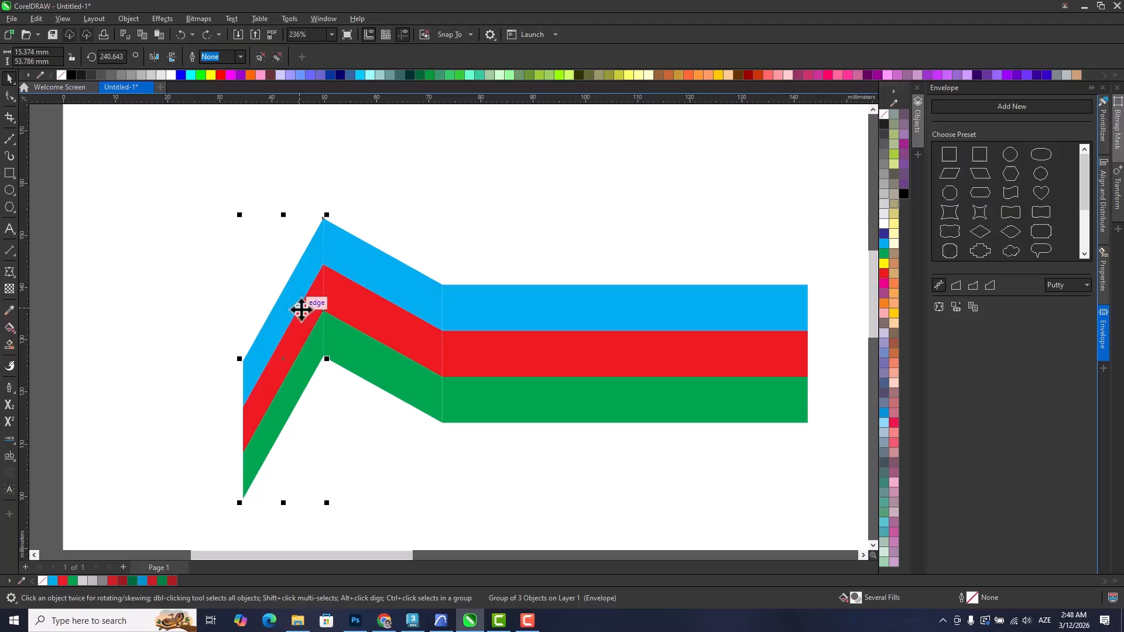
{"action": "key", "text": "ctrl+z"}
{"action": "key", "text": "ctrl+z"}
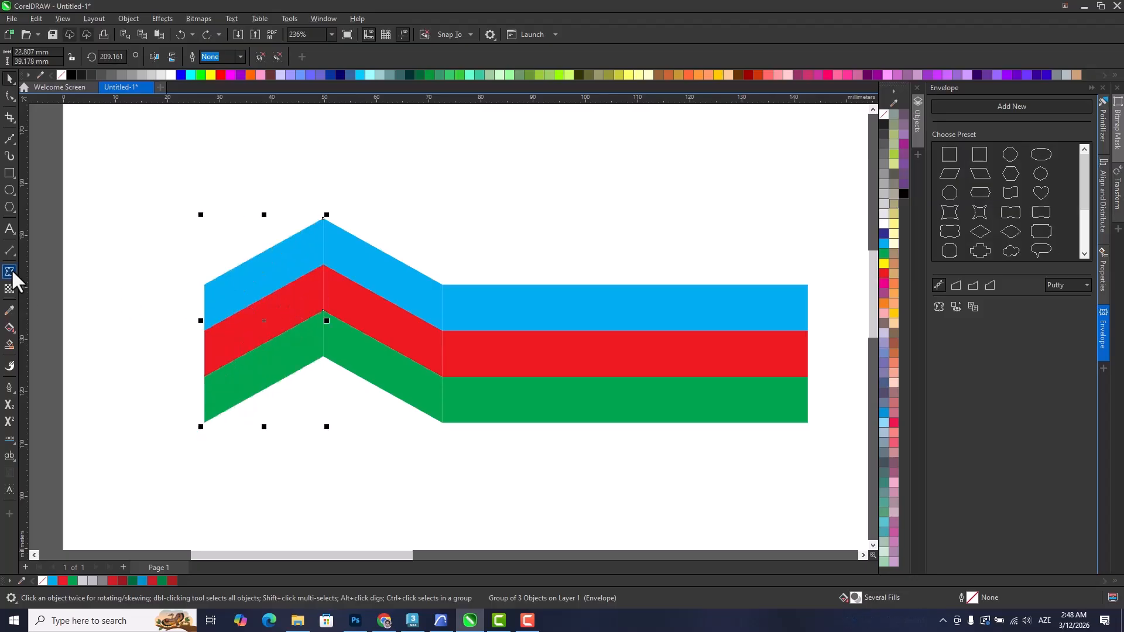
Reshape the leftmost stripe group with the Envelope tool, spreading its free end, removing that edge's middle node and bending the upper edge into a curve.
{"action": "left_click", "coordinate": [12, 271]}
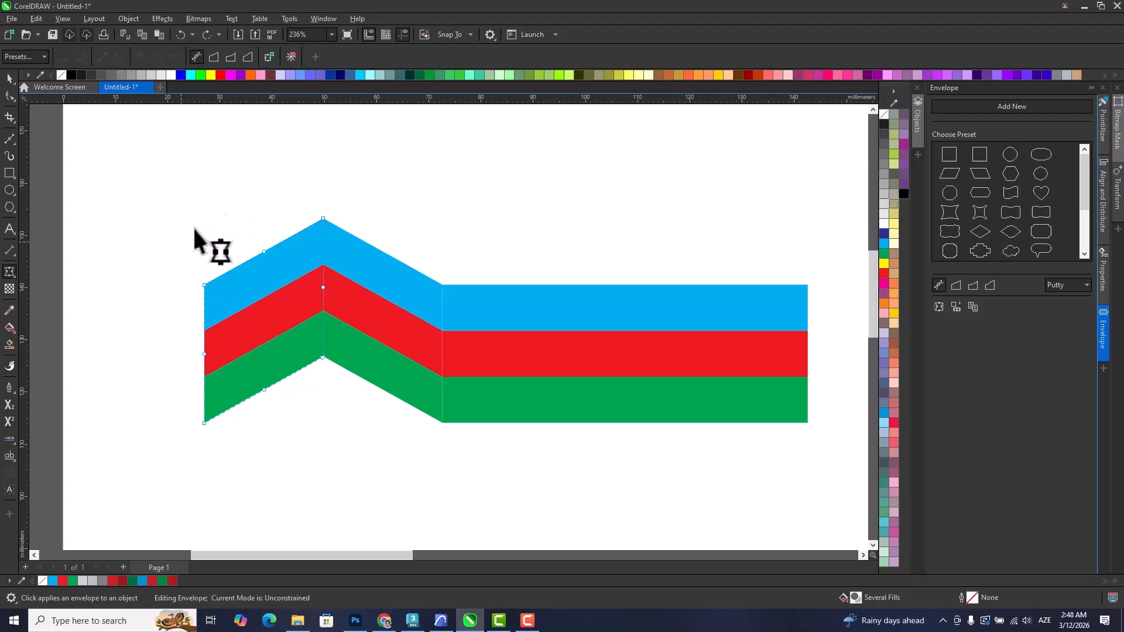
{"action": "left_click_drag", "start_coordinate": [205, 286], "coordinate": [189, 253]}
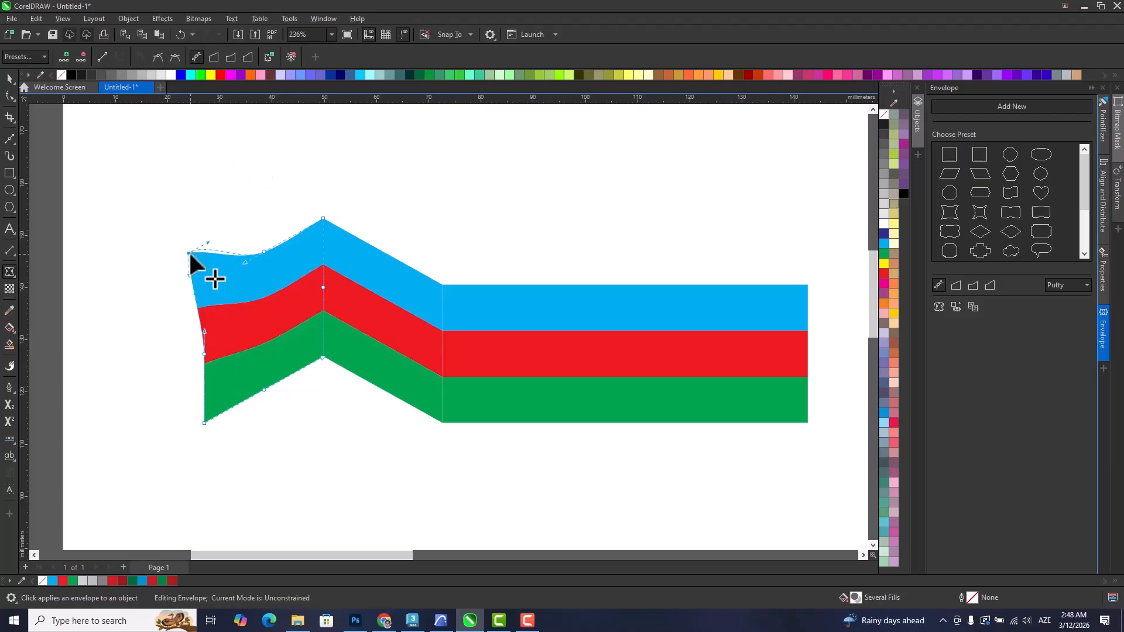
{"action": "left_click_drag", "start_coordinate": [205, 426], "coordinate": [189, 464]}
{"action": "left_click_drag", "start_coordinate": [167, 335], "coordinate": [220, 386]}
{"action": "key", "text": "Delete"}
{"action": "left_click", "coordinate": [192, 250]}
{"action": "left_click_drag", "start_coordinate": [207, 242], "coordinate": [255, 321]}
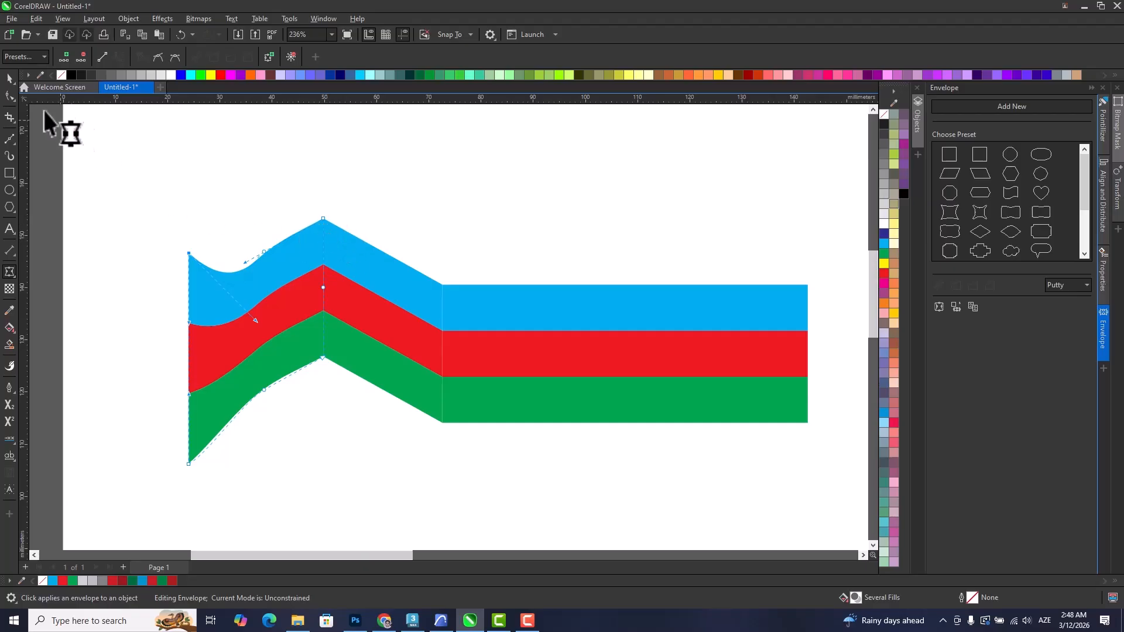
{"action": "left_click", "coordinate": [10, 78]}
{"action": "left_click", "coordinate": [251, 154]}
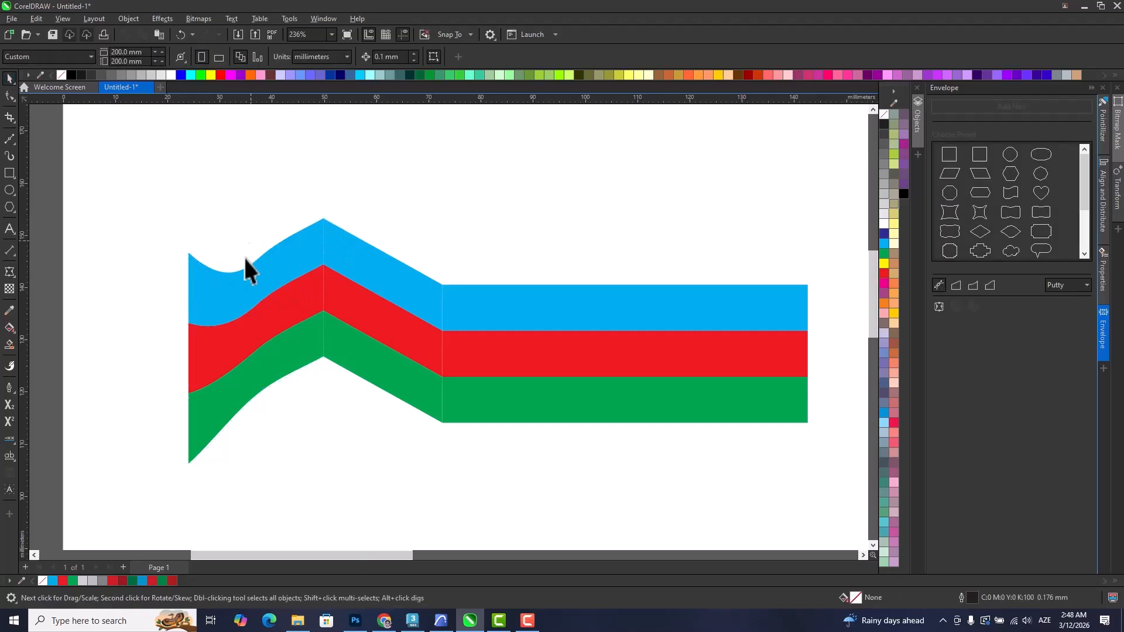
Delete the leftmost stripe group and the adjoining skewed group, leaving only the straight three-stripe group.
{"action": "left_click", "coordinate": [273, 315]}
{"action": "key", "text": "Delete"}
{"action": "left_click", "coordinate": [427, 335]}
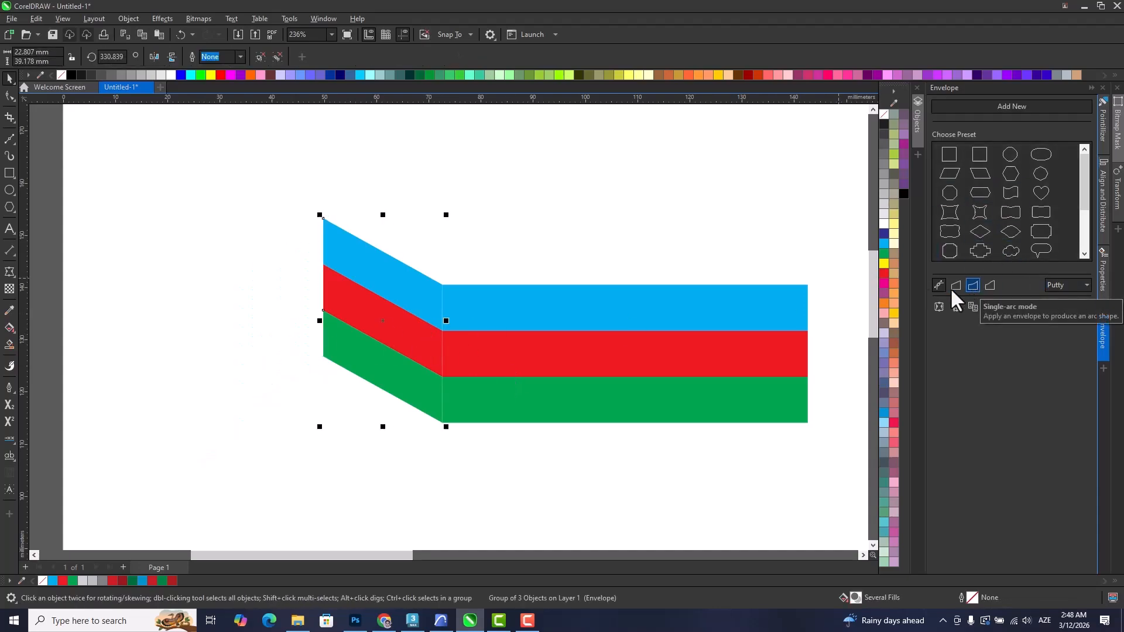
{"action": "left_click_drag", "start_coordinate": [502, 307], "coordinate": [266, 300]}
{"action": "scroll", "coordinate": [355, 307], "scroll_direction": "down", "scroll_amount": 4}
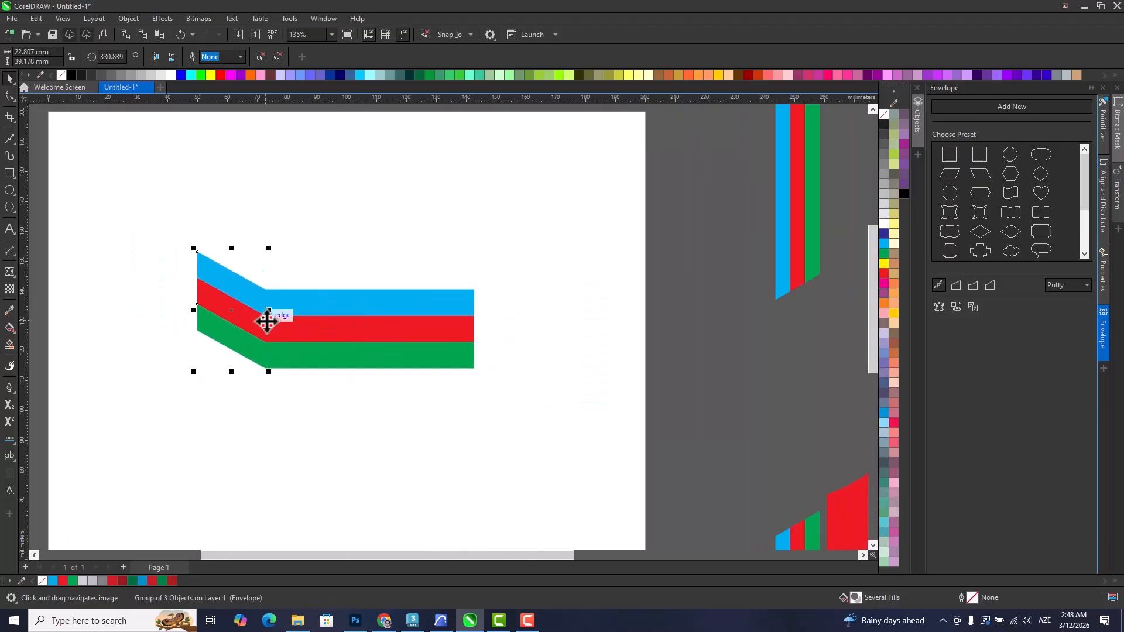
{"action": "key", "text": "Delete"}
Apply the Pointillizer effect with circle shapes to the straight three-stripe group.
{"action": "left_click", "coordinate": [337, 338]}
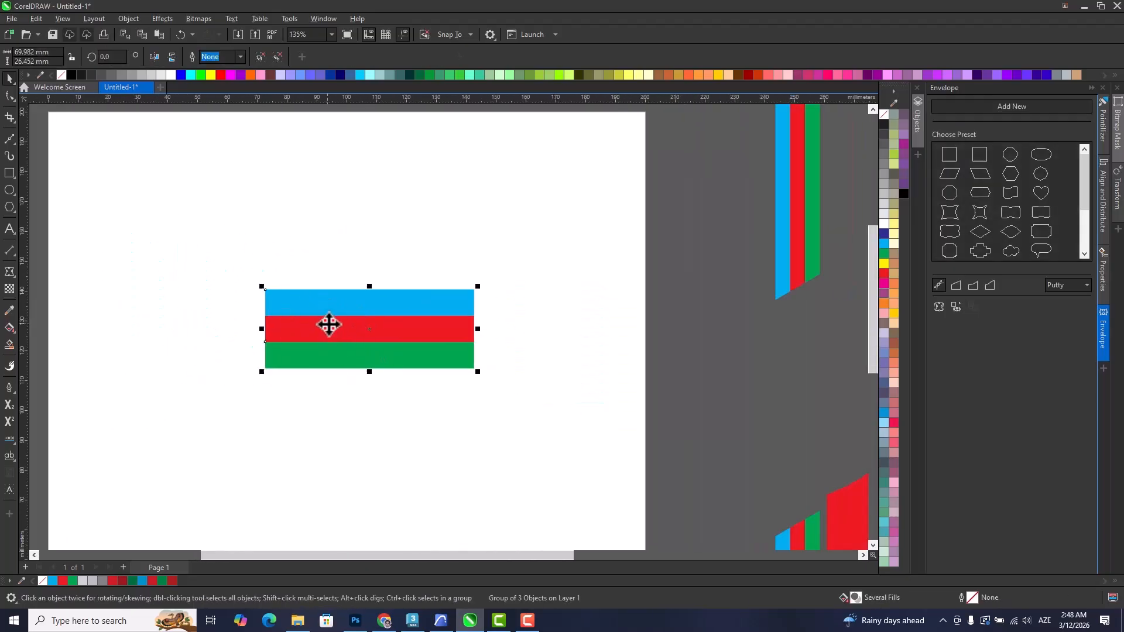
{"action": "scroll", "coordinate": [339, 324], "scroll_direction": "left", "scroll_amount": 1}
{"action": "left_click", "coordinate": [196, 20]}
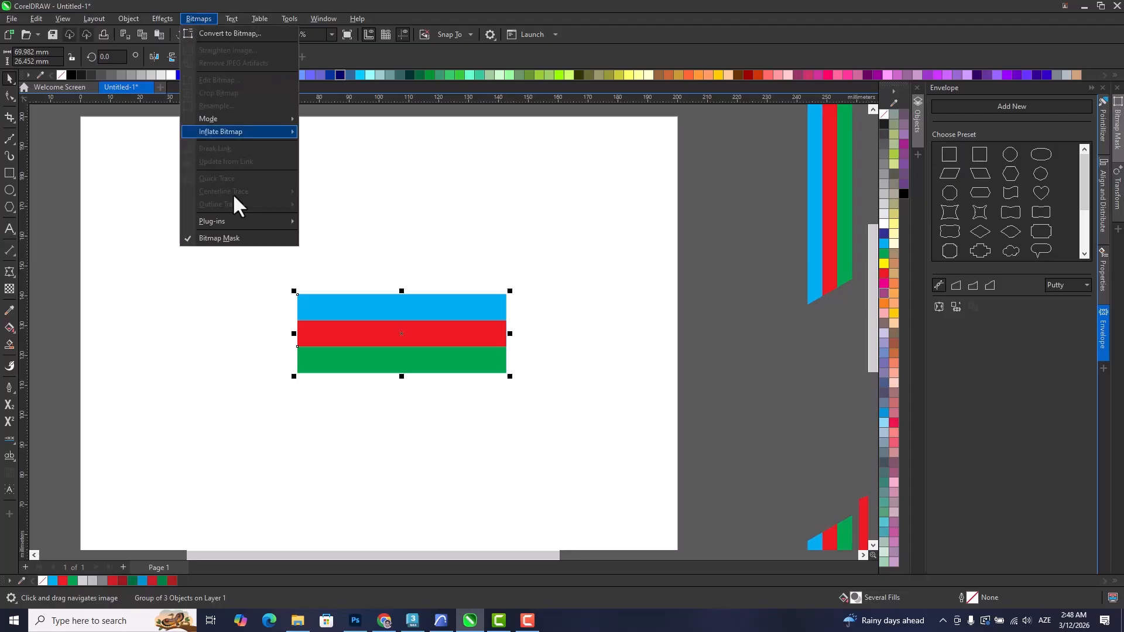
{"action": "mouse_move", "coordinate": [173, 20]}
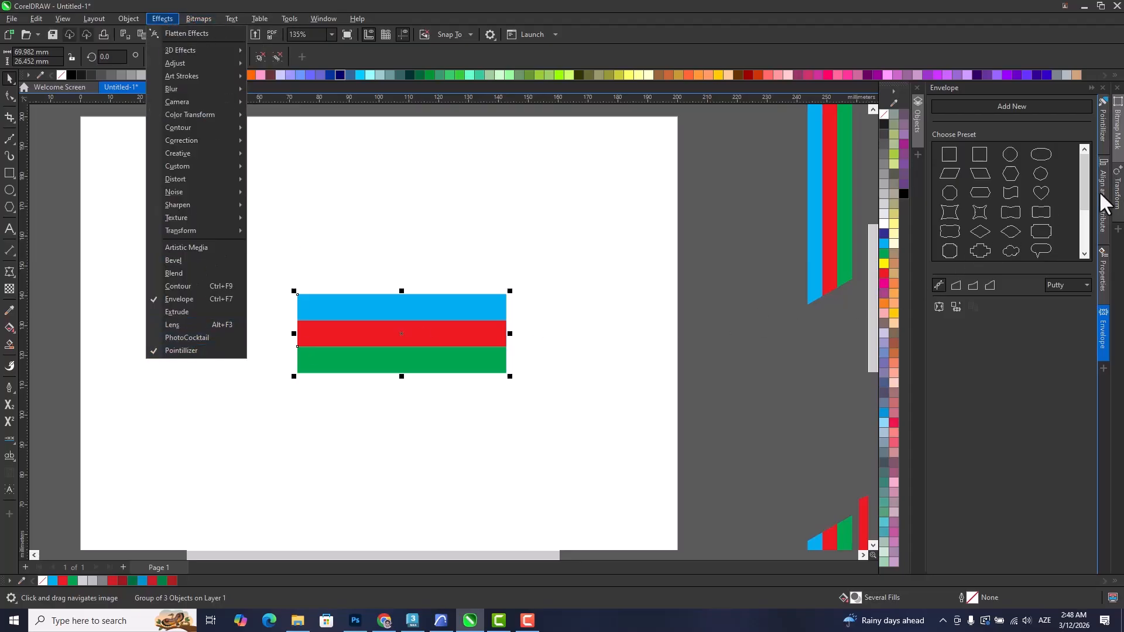
{"action": "left_click", "coordinate": [1104, 135]}
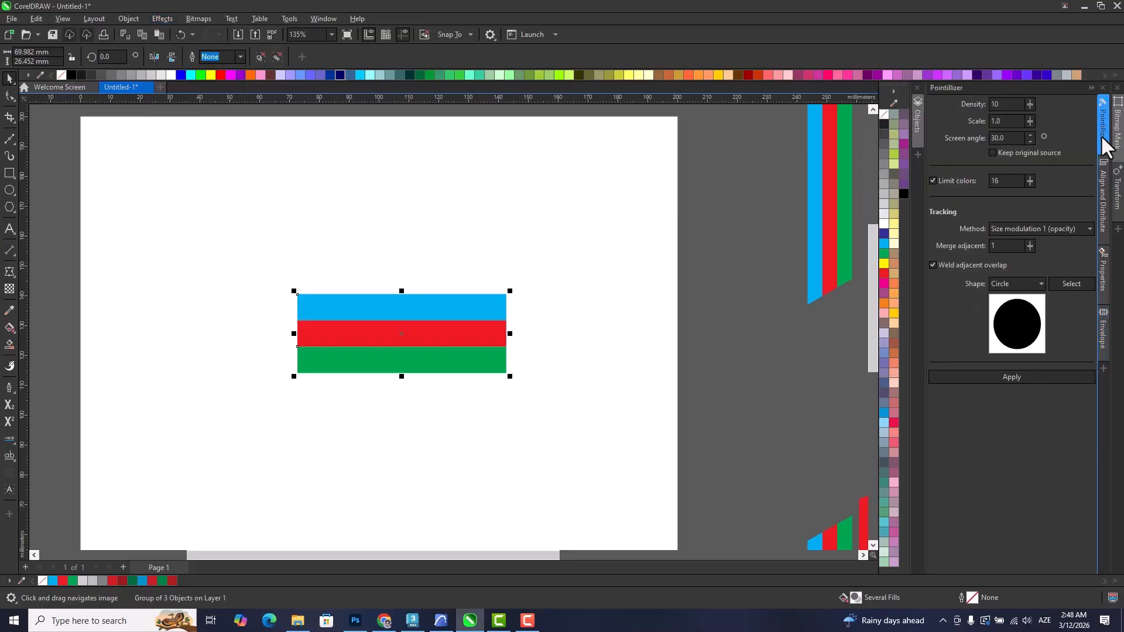
{"action": "left_click", "coordinate": [1011, 377]}
{"action": "scroll", "coordinate": [381, 340], "scroll_direction": "up", "scroll_amount": 2}
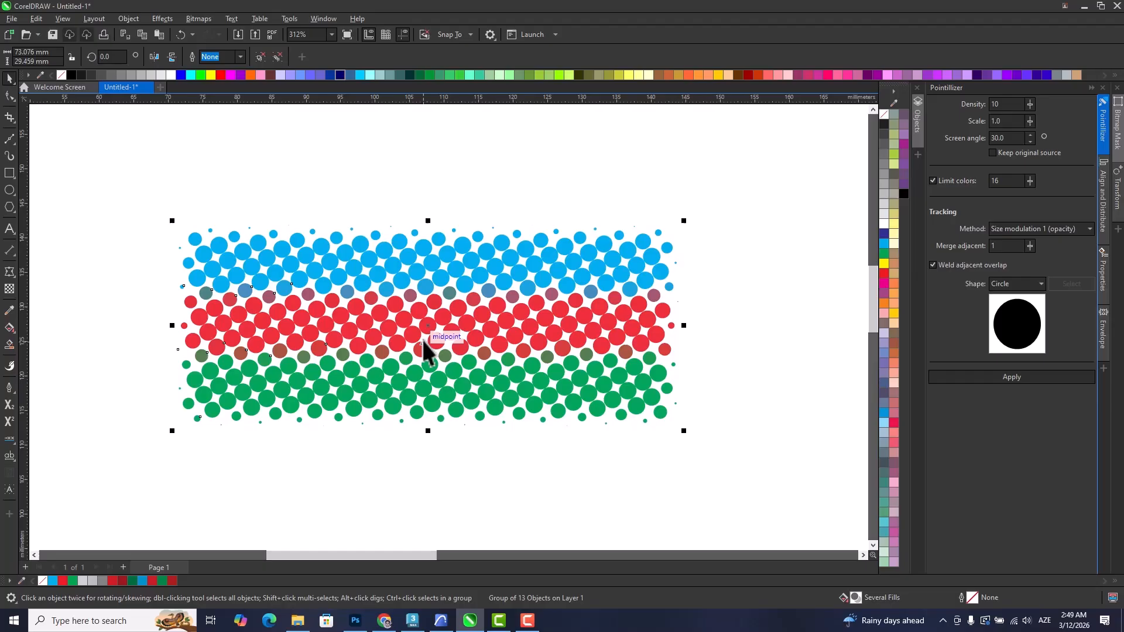
Delete the dotted three-colour stripe pattern.
{"action": "left_click", "coordinate": [163, 19]}
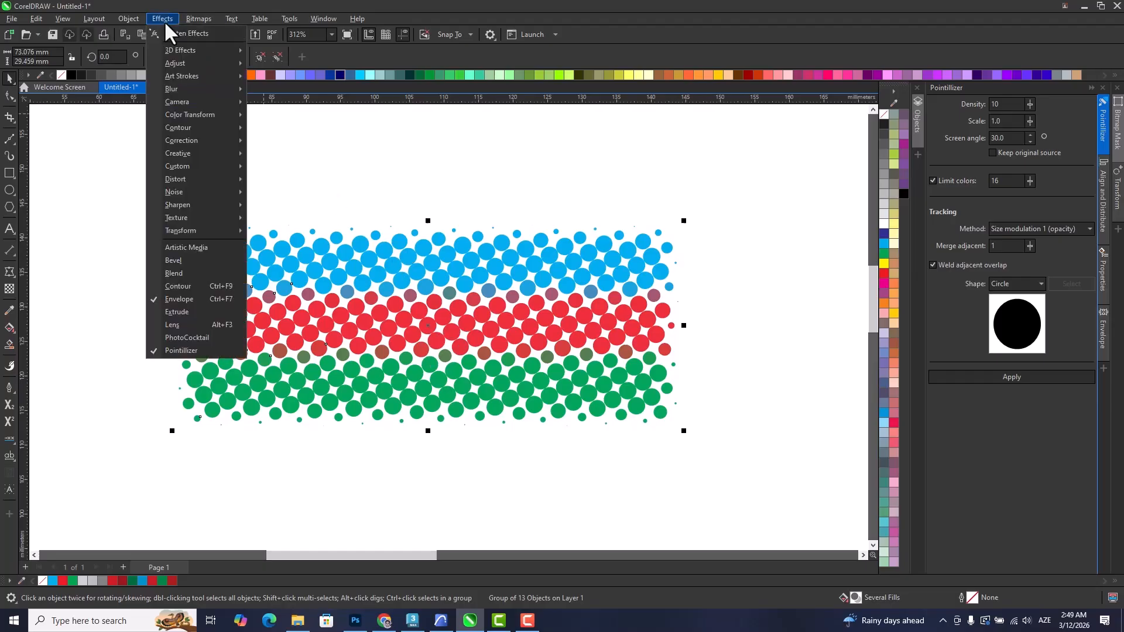
{"action": "left_click", "coordinate": [347, 474]}
{"action": "left_click", "coordinate": [649, 325]}
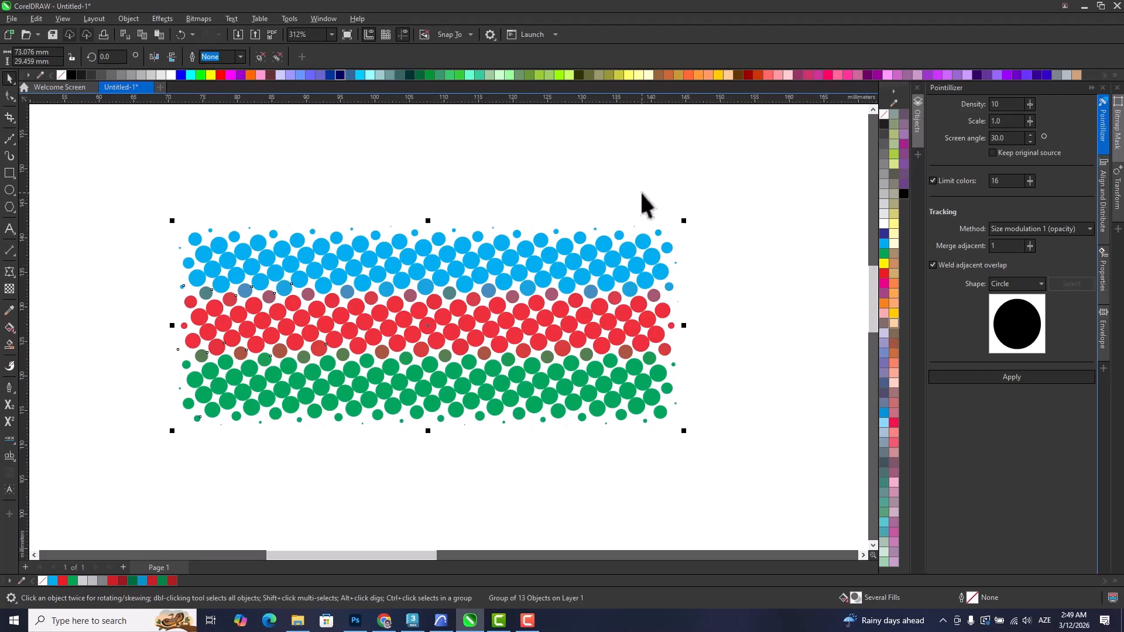
{"action": "scroll", "coordinate": [591, 326], "scroll_direction": "down", "scroll_amount": 3}
{"action": "left_click_drag", "start_coordinate": [455, 354], "coordinate": [446, 286]}
{"action": "key", "text": "Delete"}
Centre the red ribbon artwork and its cyan, red and green frame on the page.
{"action": "left_click_drag", "start_coordinate": [499, 321], "coordinate": [188, 323]}
{"action": "left_click_drag", "start_coordinate": [276, 351], "coordinate": [203, 385]}
{"action": "left_click_drag", "start_coordinate": [378, 393], "coordinate": [481, 385]}
{"action": "scroll", "coordinate": [354, 412], "scroll_direction": "down", "scroll_amount": 2}
{"action": "scroll", "coordinate": [571, 338], "scroll_direction": "down", "scroll_amount": 1}
{"action": "scroll", "coordinate": [394, 357], "scroll_direction": "up", "scroll_amount": 1}
{"action": "left_click_drag", "start_coordinate": [517, 199], "coordinate": [780, 468]}
{"action": "left_click_drag", "start_coordinate": [553, 391], "coordinate": [634, 370]}
{"action": "left_click", "coordinate": [567, 484]}
{"action": "left_click", "coordinate": [553, 330]}
{"action": "left_click", "coordinate": [553, 330]}
{"action": "key", "text": "p"}
{"action": "left_click", "coordinate": [553, 174]}
{"action": "key", "text": "p"}
{"action": "left_click_drag", "start_coordinate": [471, 258], "coordinate": [699, 234]}
{"action": "scroll", "coordinate": [530, 317], "scroll_direction": "up", "scroll_amount": 2}
{"action": "left_click_drag", "start_coordinate": [519, 326], "coordinate": [500, 358]}
{"action": "left_click", "coordinate": [750, 374]}
{"action": "scroll", "coordinate": [500, 348], "scroll_direction": "up", "scroll_amount": 1}
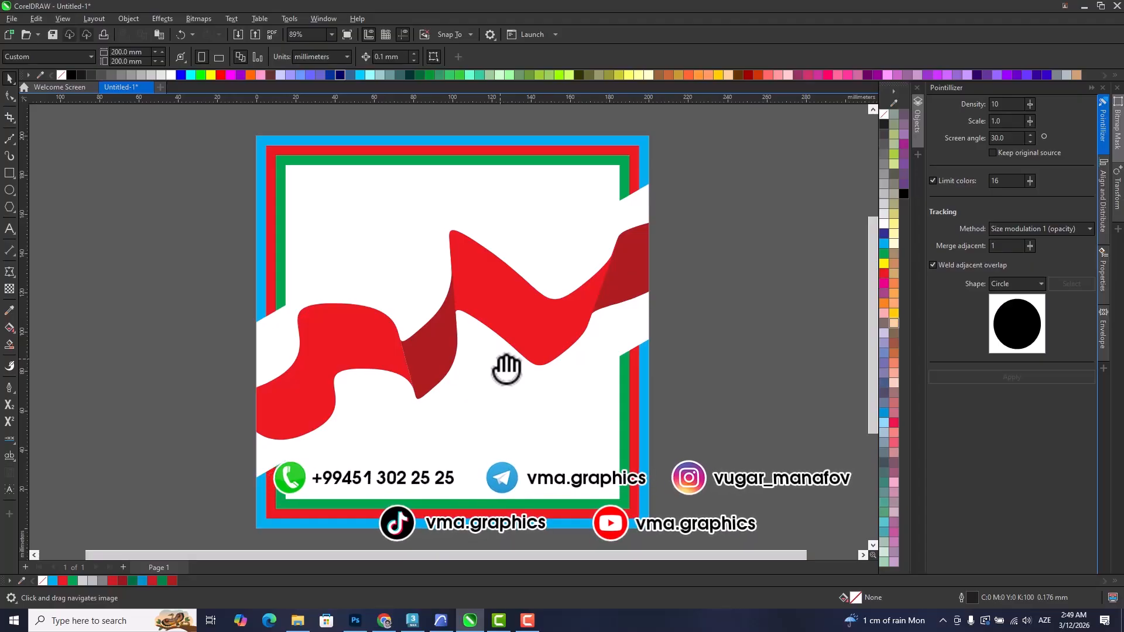
{"action": "left_click_drag", "start_coordinate": [506, 369], "coordinate": [501, 394]}
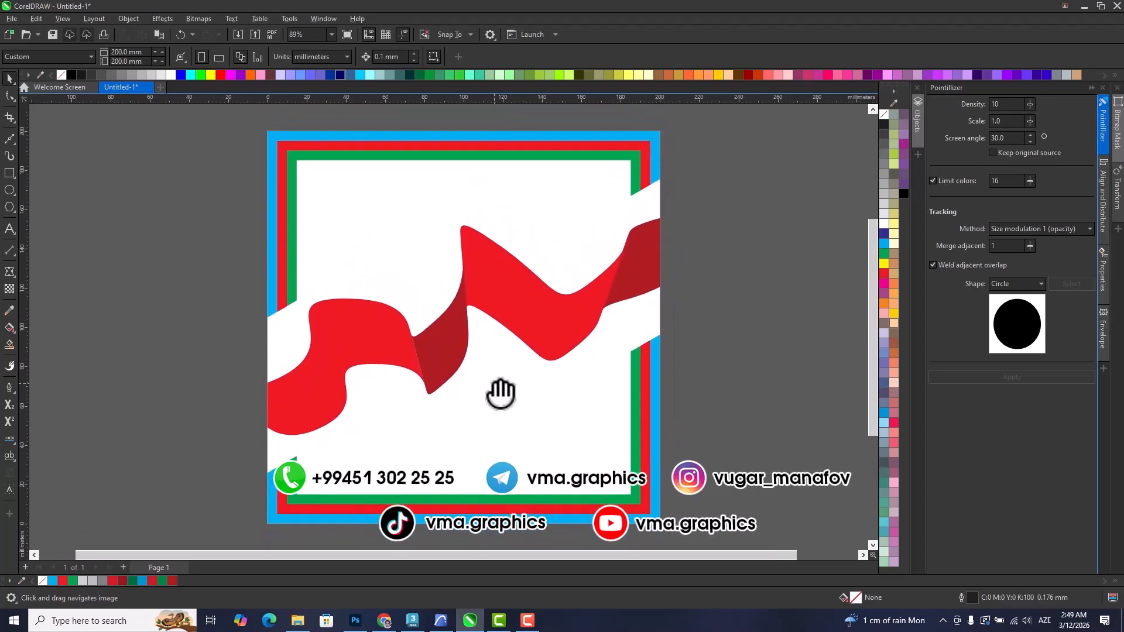